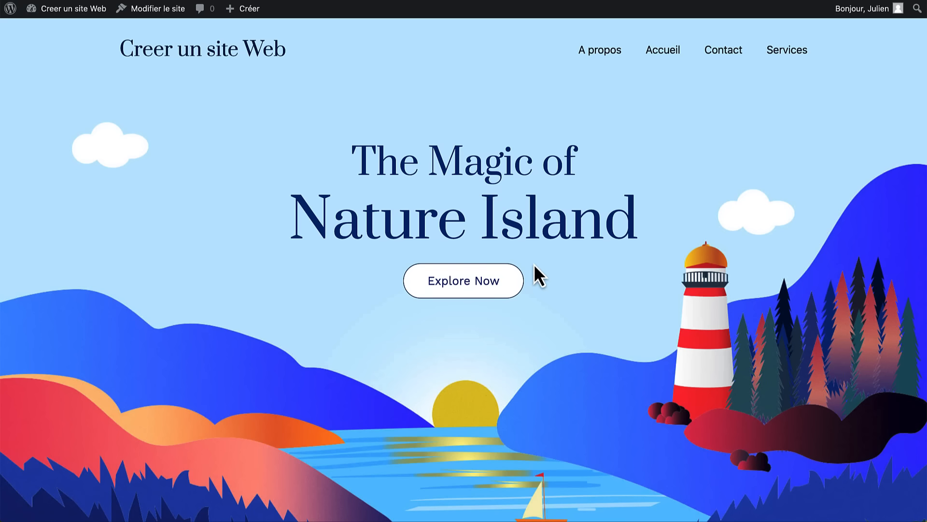
- Open the Navigation menu in the site editor from the admin dashboard
scroll(534, 264, "down", 1)
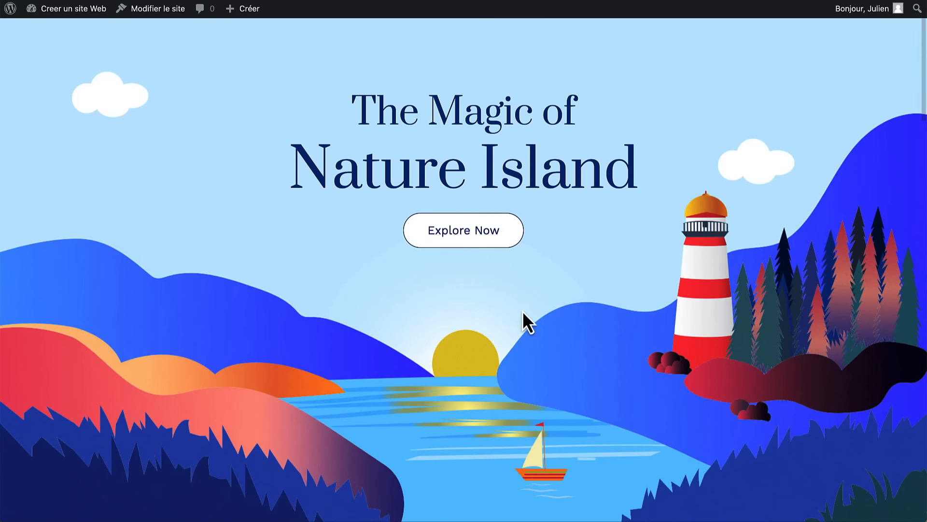
scroll(524, 321, "down", 6)
scroll(535, 335, "down", 1)
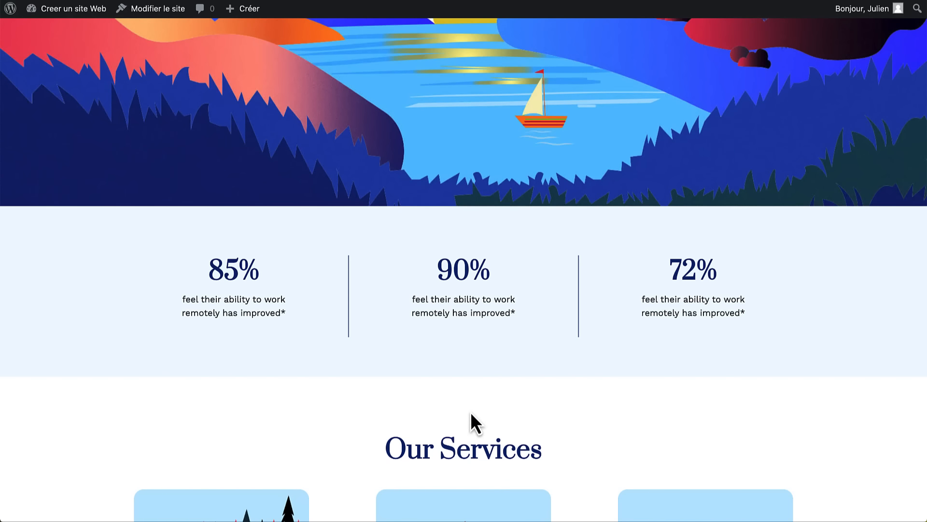
scroll(472, 415, "down", 12)
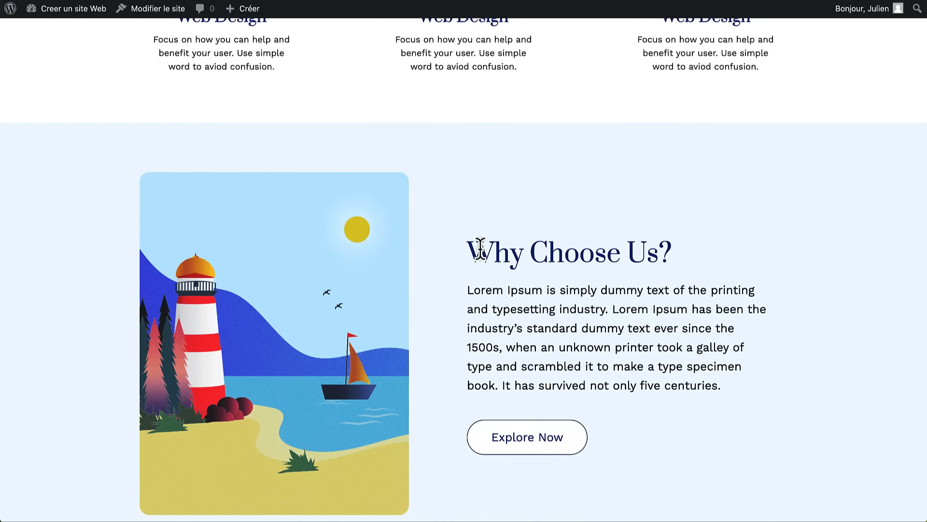
scroll(480, 249, "up", 1)
scroll(481, 250, "down", 4)
scroll(480, 250, "up", 20)
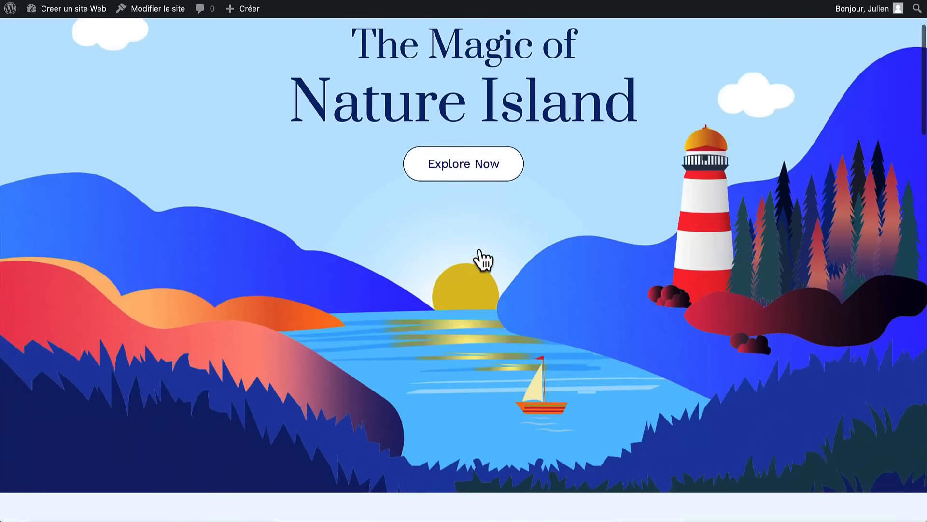
scroll(483, 260, "up", 3)
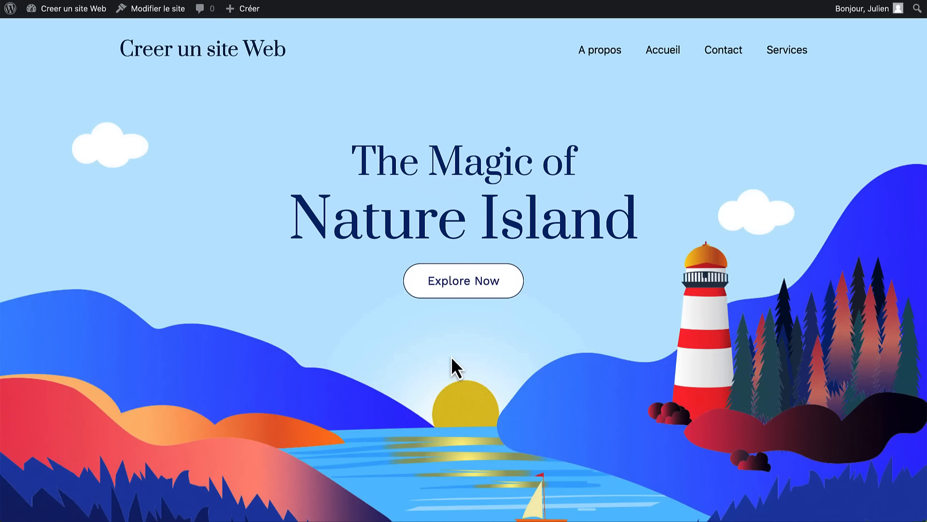
scroll(451, 358, "down", 3)
scroll(451, 356, "up", 3)
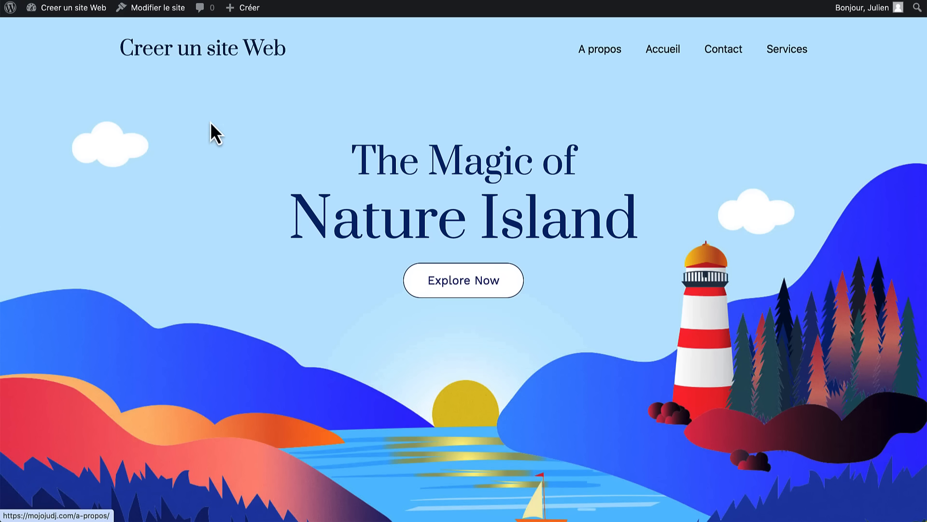
left_click(68, 11)
mouse_move(66, 205)
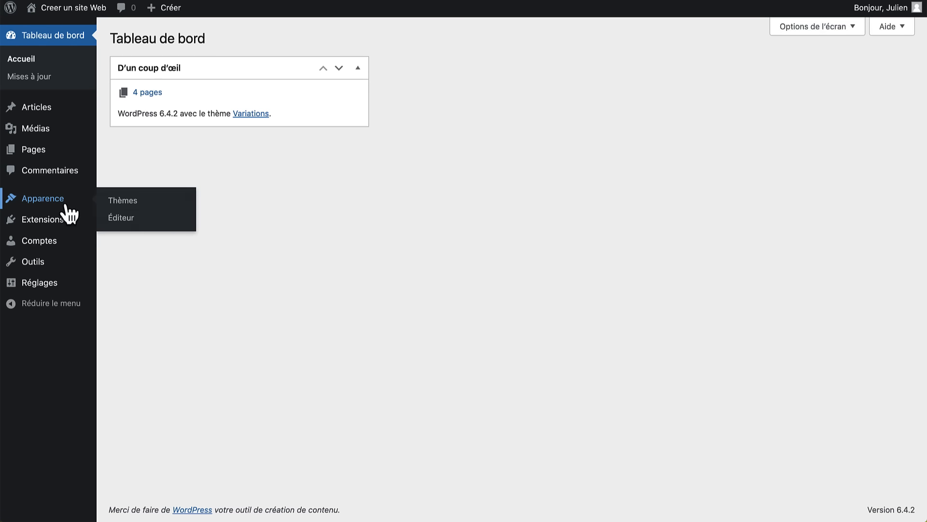
left_click(127, 227)
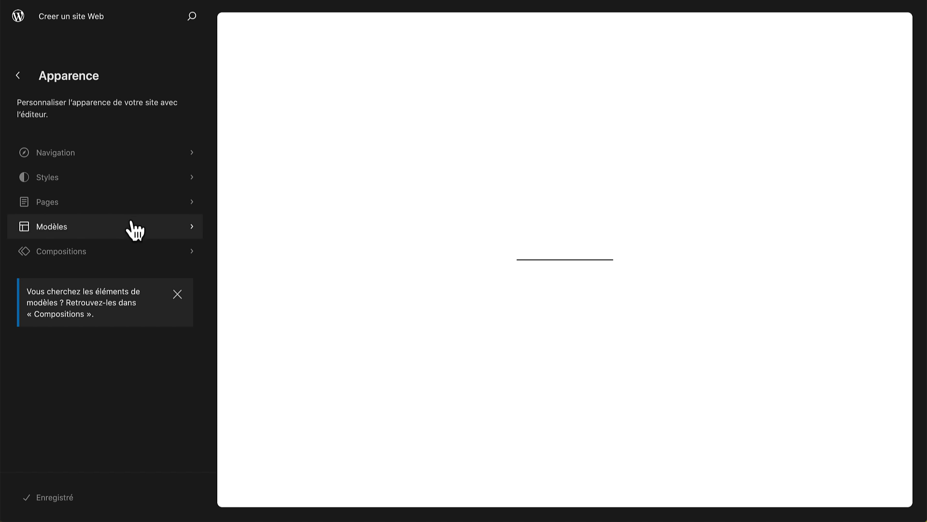
left_click(118, 153)
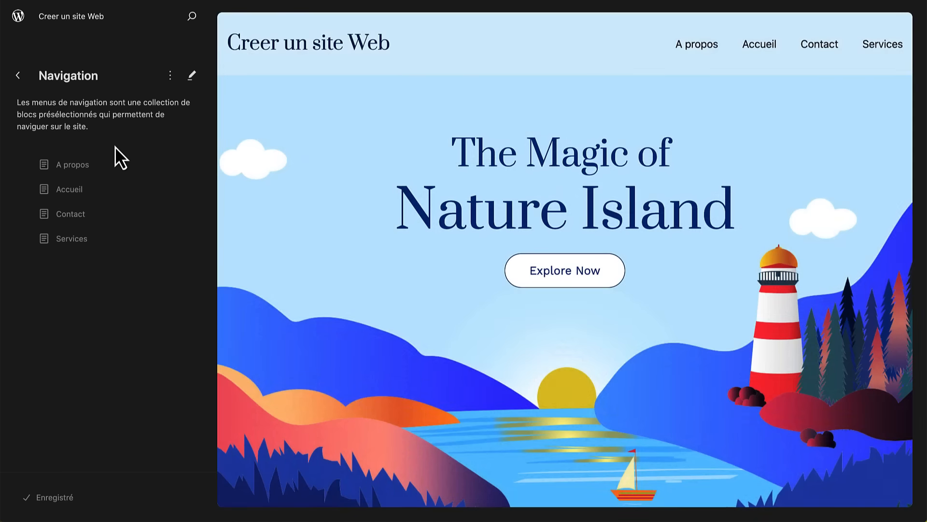
- Detach the page list, move Accueil to the top and Contact below Services, then save
left_click_drag(103, 191, 103, 182)
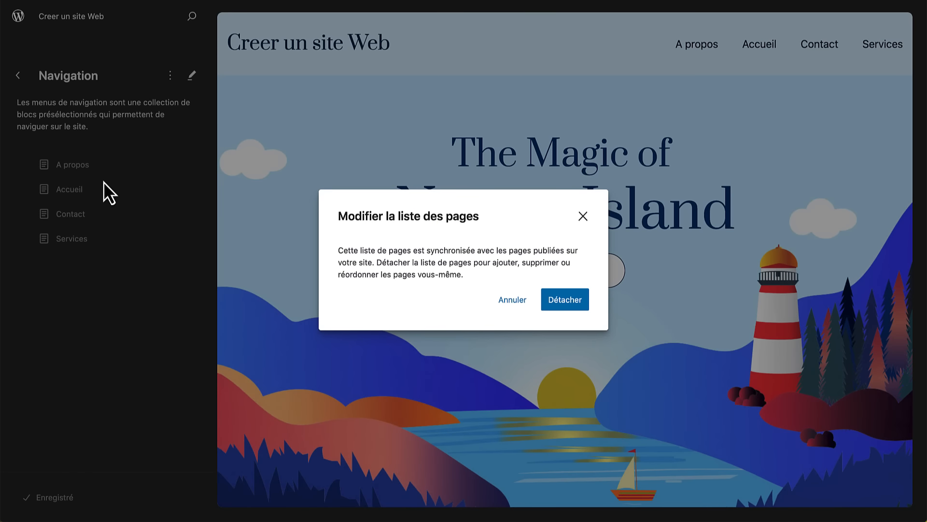
left_click(560, 298)
left_click_drag(125, 190, 114, 158)
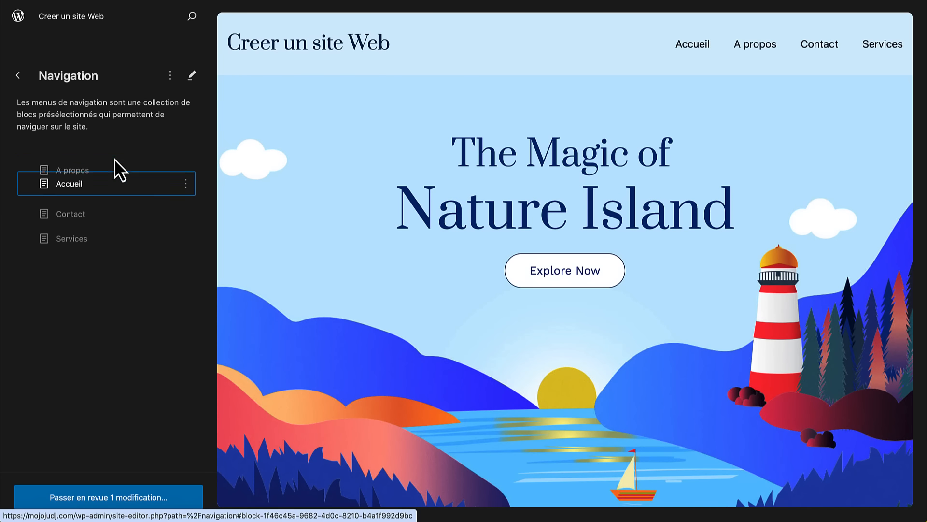
left_click_drag(80, 213, 48, 249)
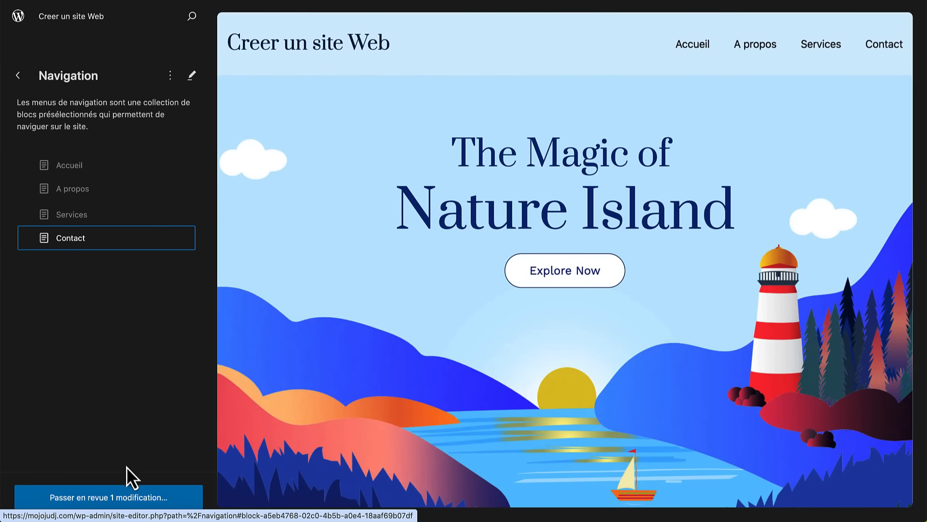
left_click(118, 496)
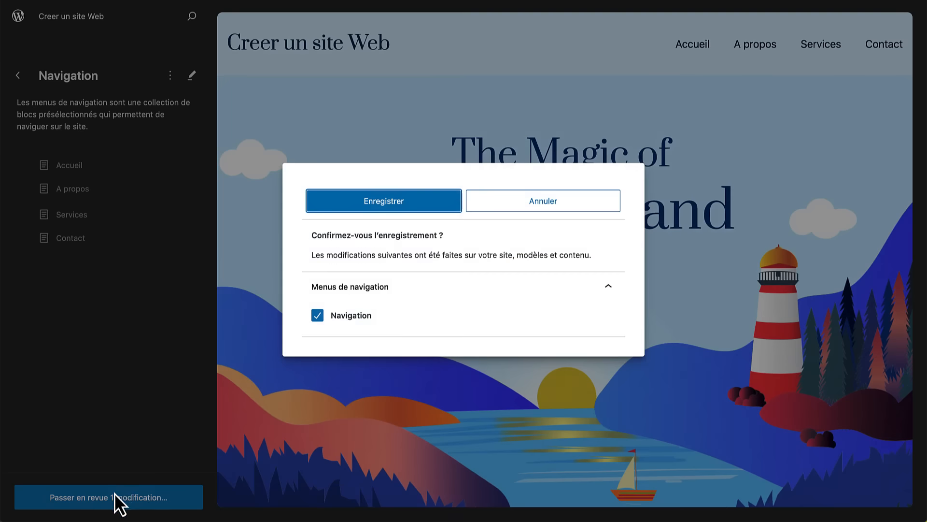
left_click(382, 208)
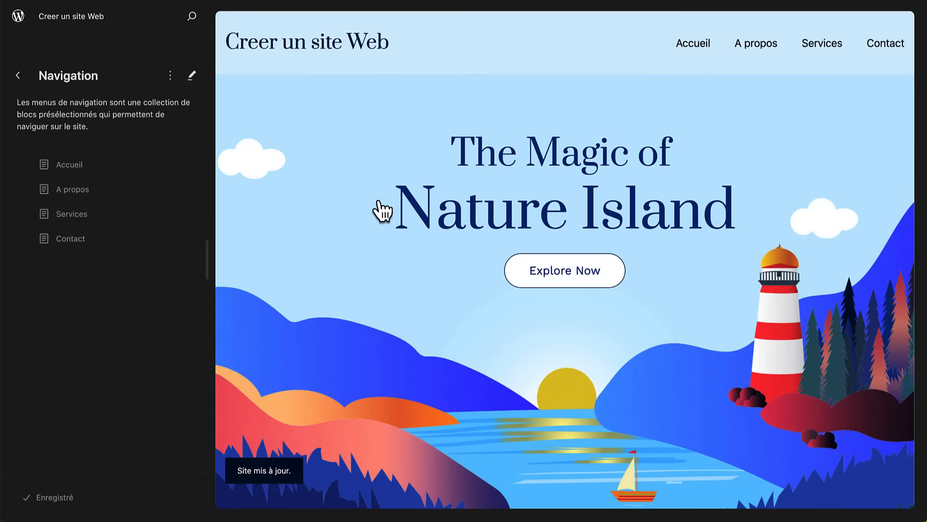
left_click(22, 25)
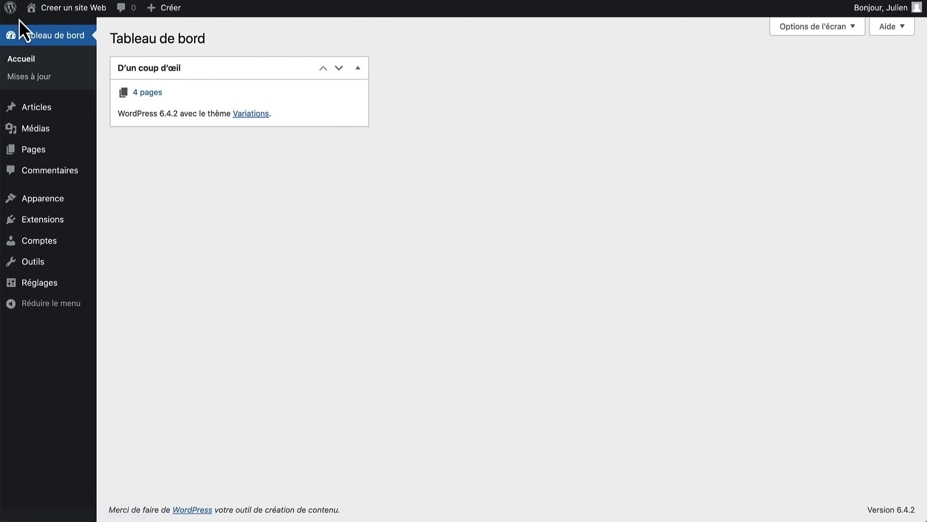
- Open the empty Accueil page in the block editor, reached via the live site and Pages list
left_click(59, 12)
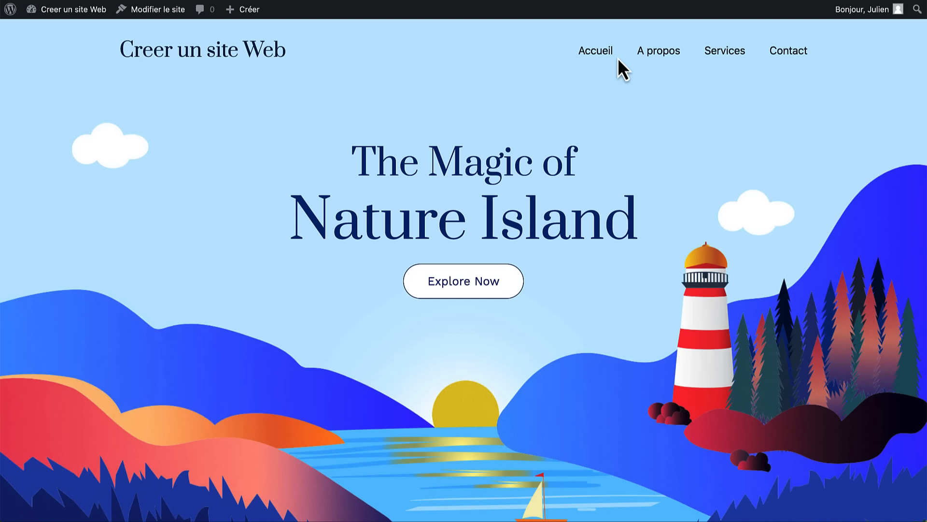
left_click(598, 59)
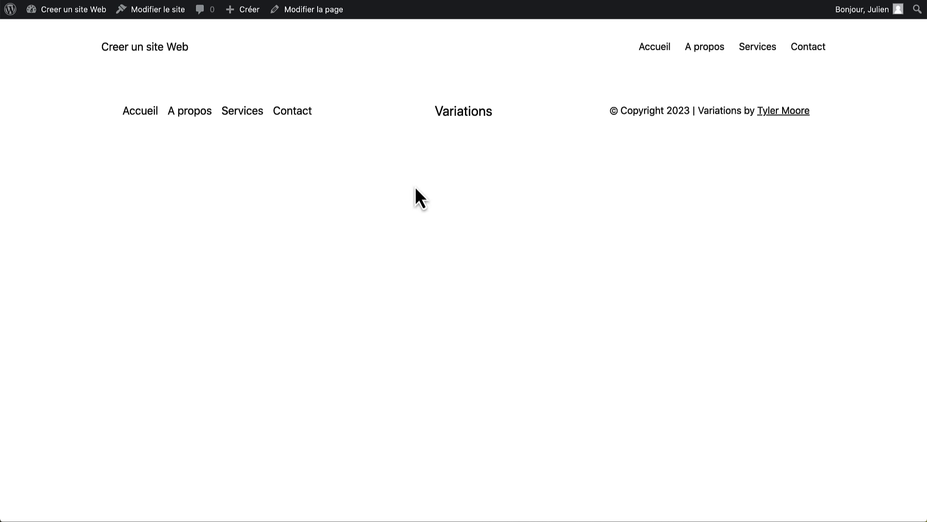
left_click(306, 17)
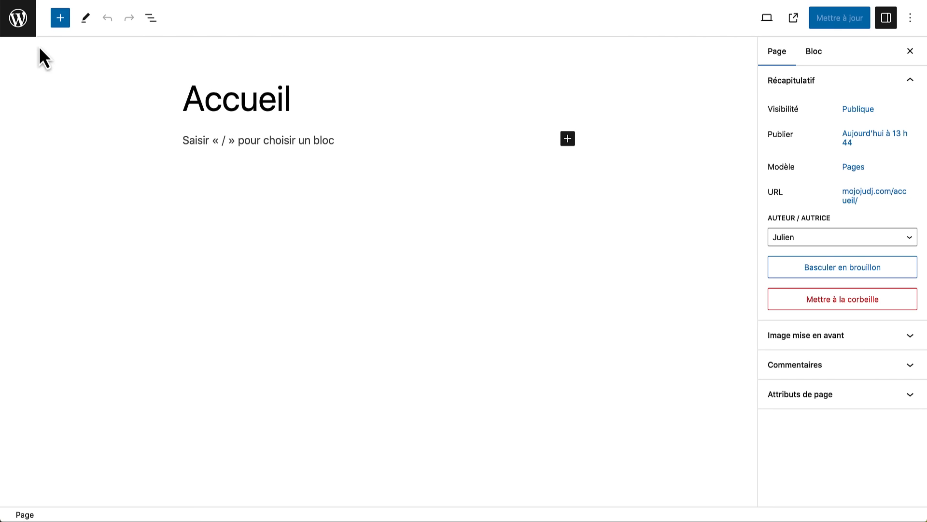
left_click(21, 24)
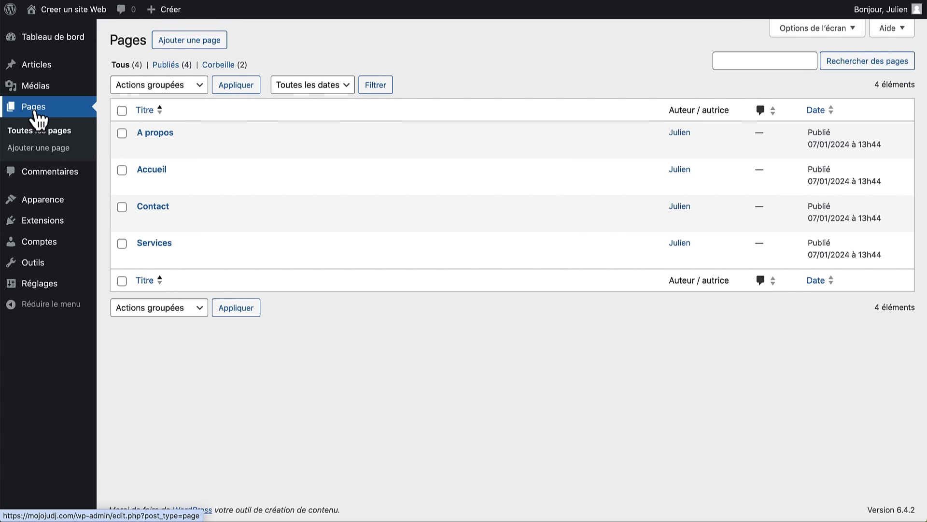
left_click(154, 171)
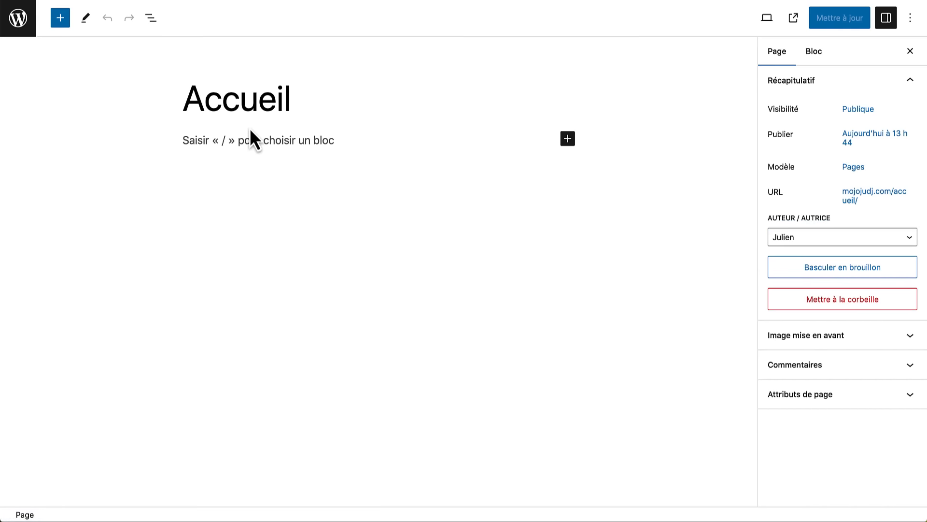
left_click(568, 140)
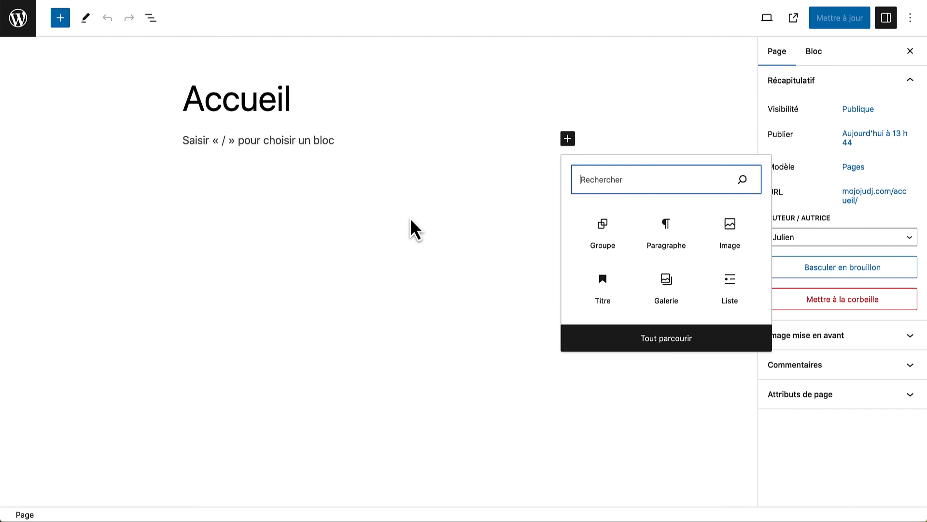
left_click(377, 216)
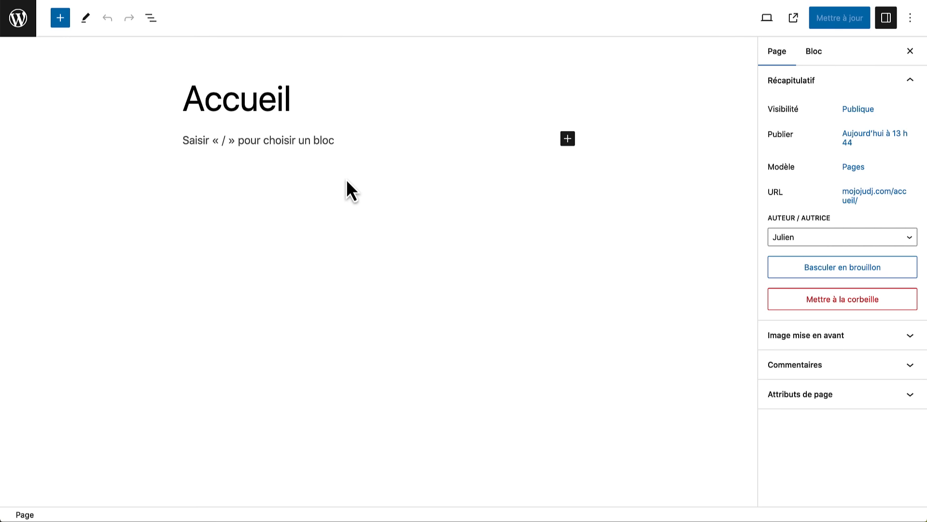
- Load tyler.com in a new browser tab
key("super+t")
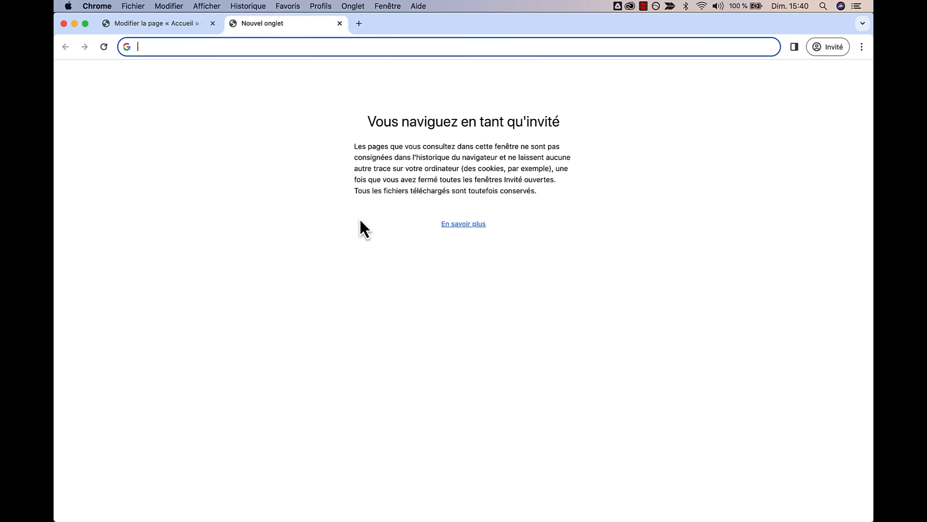
type("tyl")
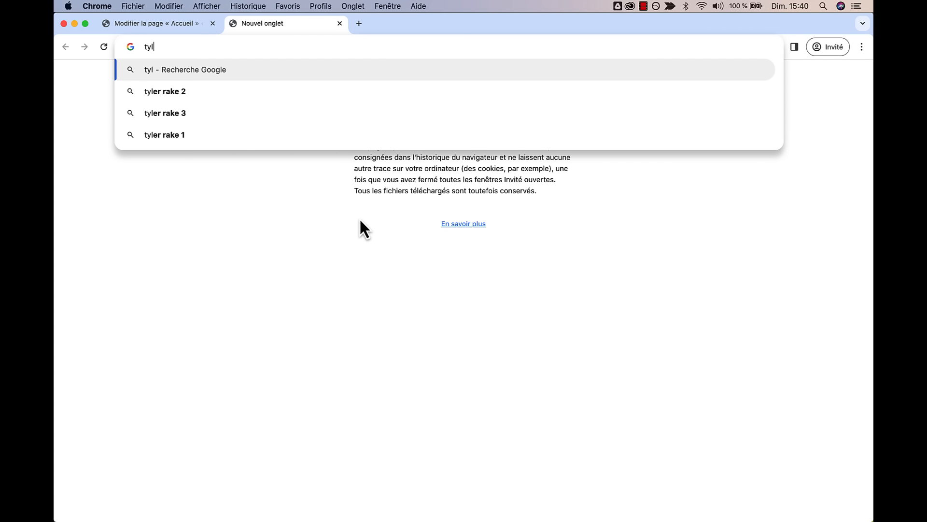
type("er.com")
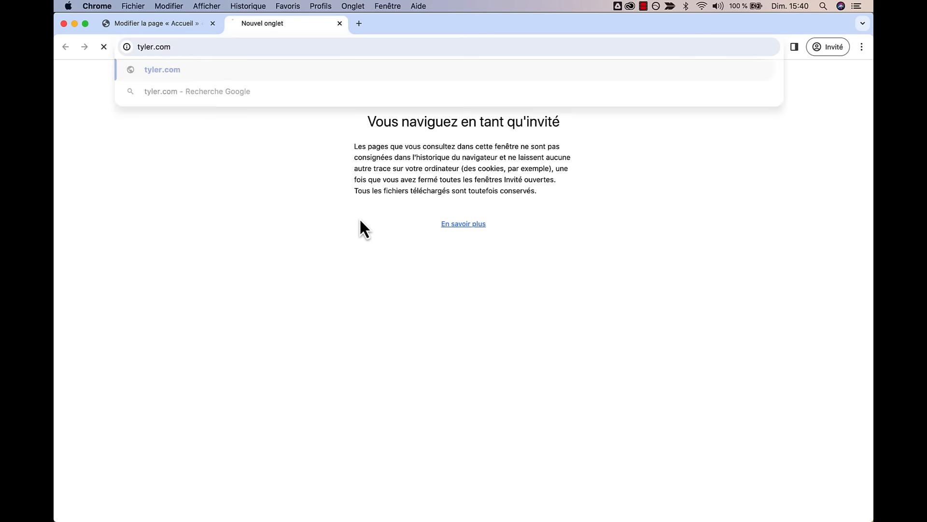
key("Return")
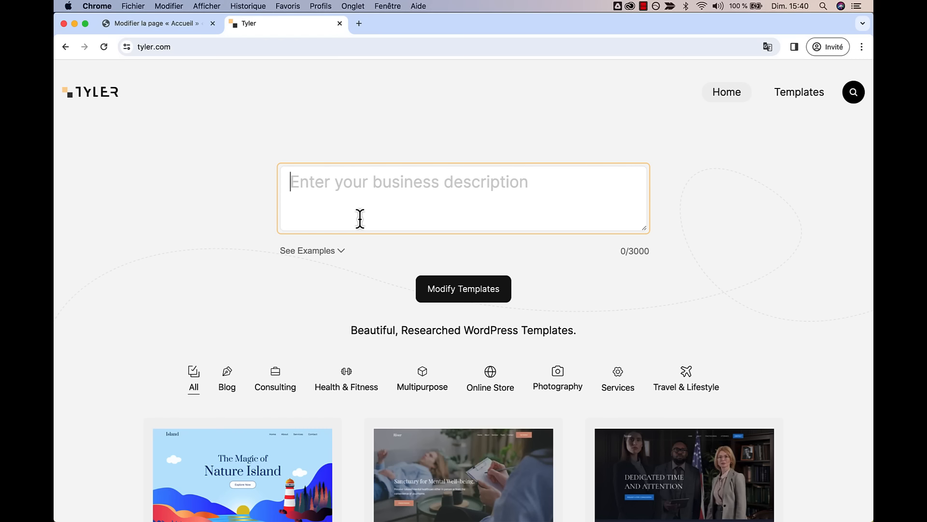
scroll(391, 389, "down", 10)
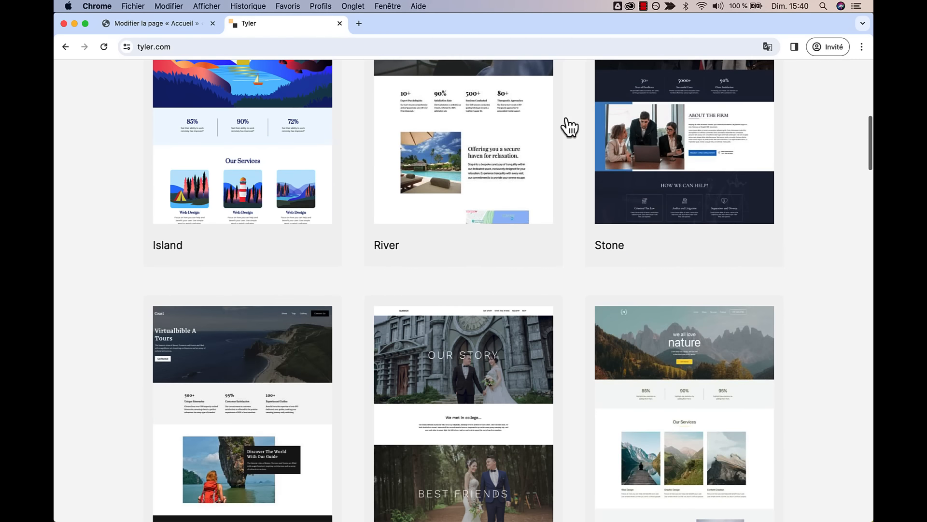
scroll(505, 385, "down", 9)
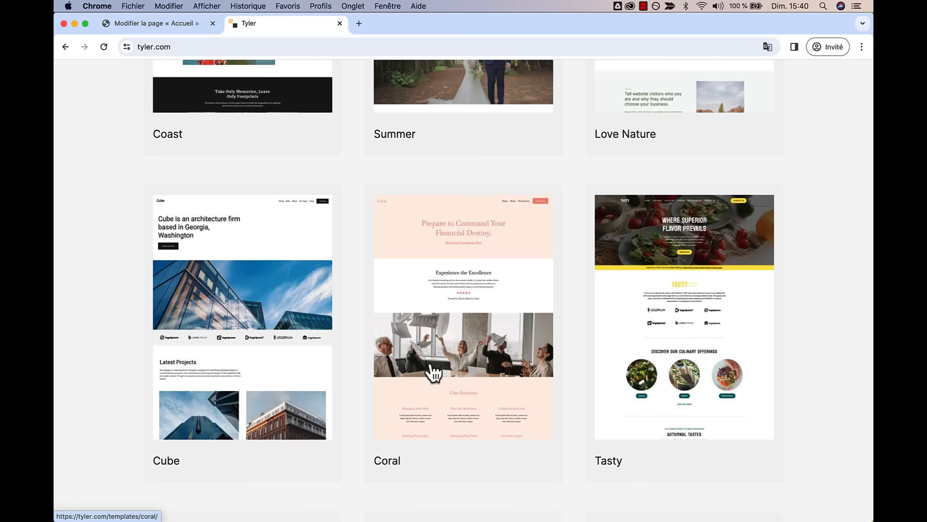
scroll(473, 234, "up", 19)
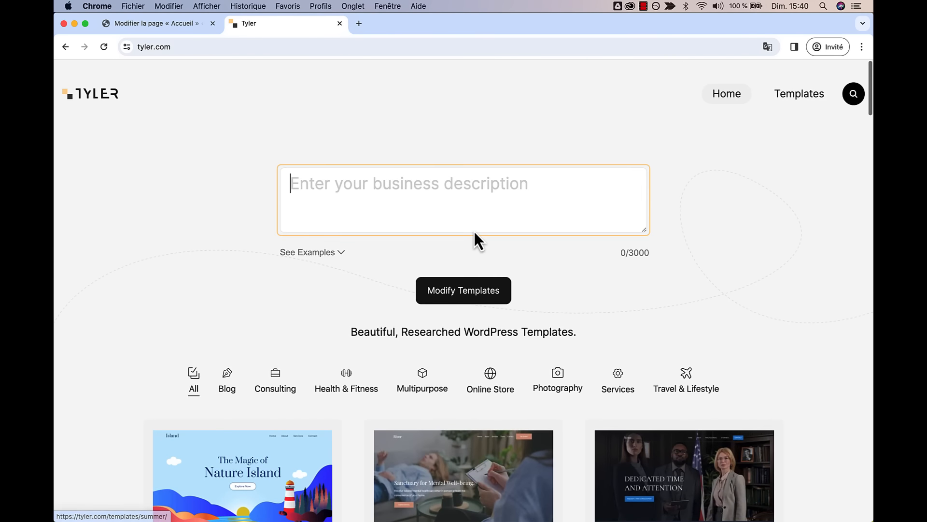
- Paste the Mojoju DJ business description and apply it to the templates
left_click(419, 212)
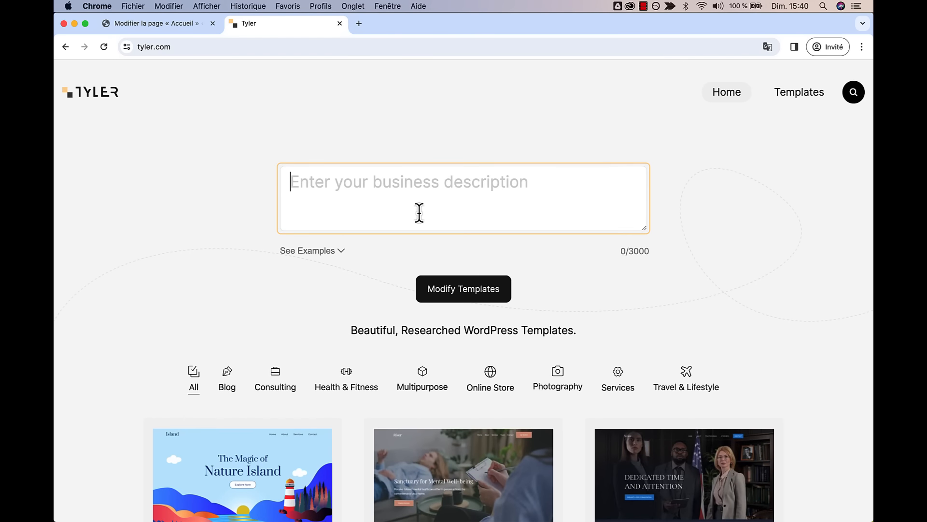
key("super+v")
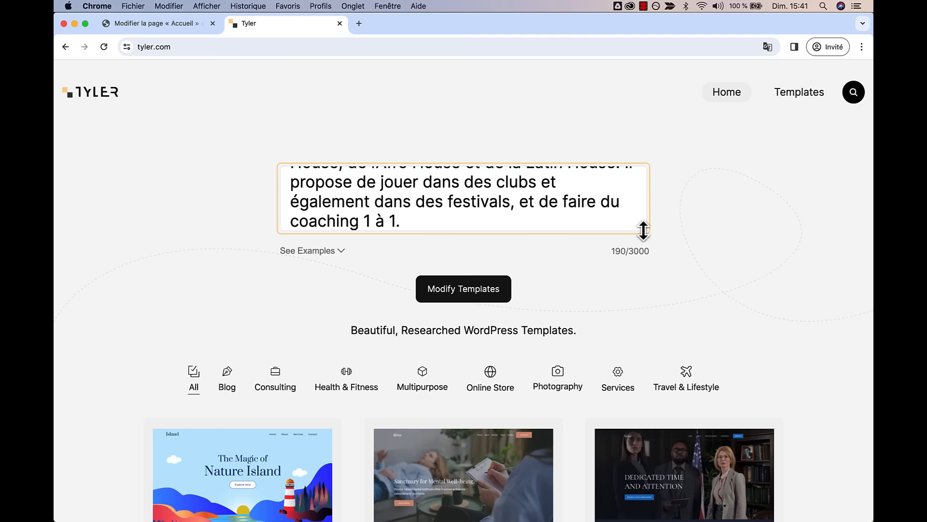
left_click_drag(643, 230, 645, 300)
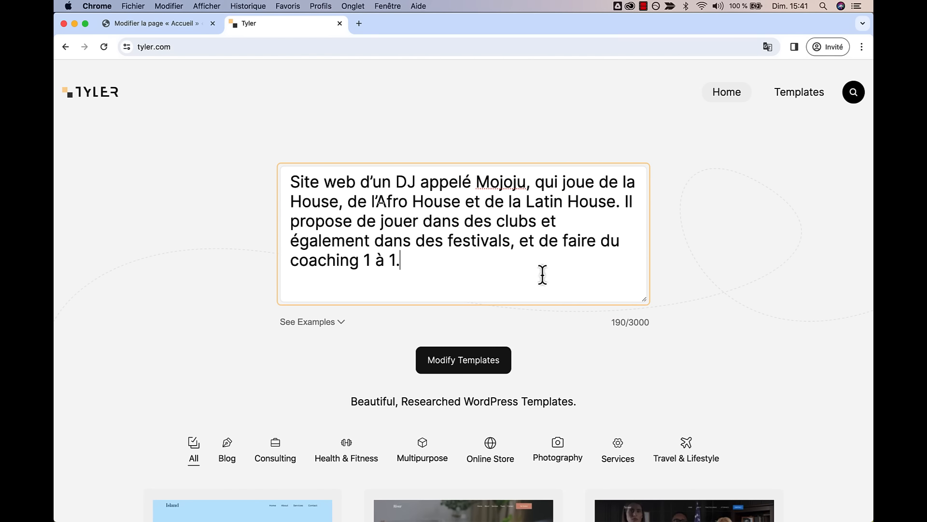
left_click(467, 365)
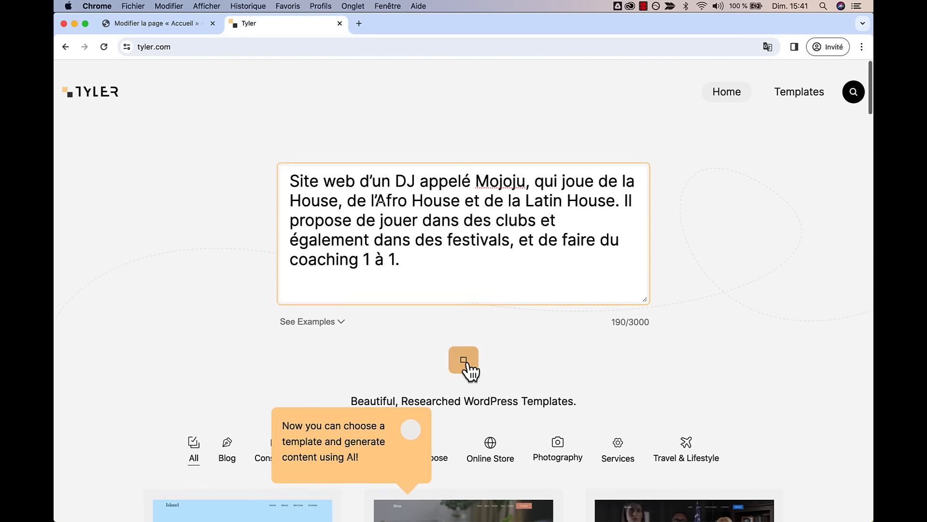
scroll(542, 383, "down", 3)
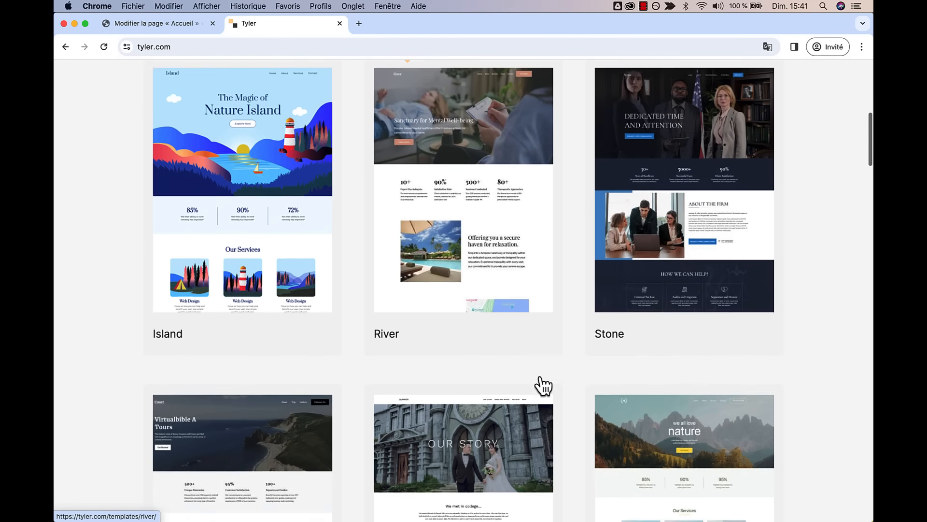
scroll(544, 385, "down", 6)
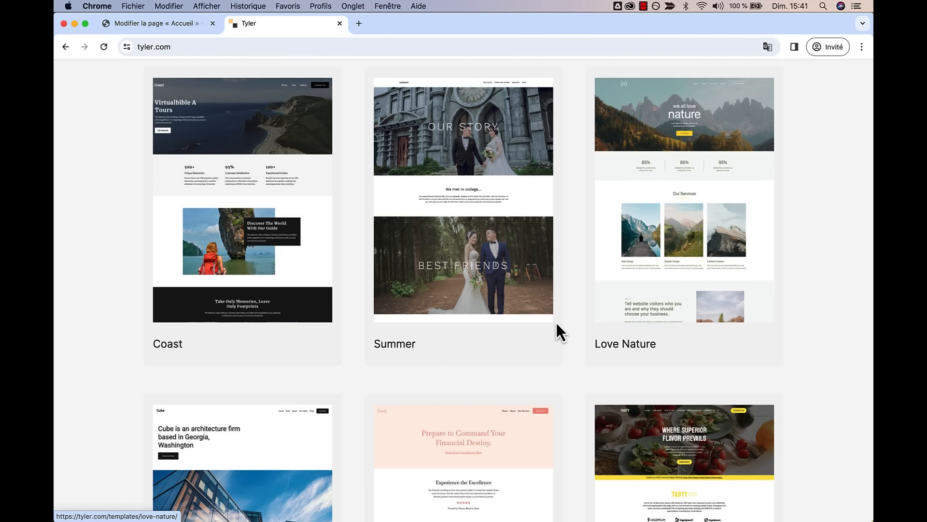
scroll(555, 333, "down", 5)
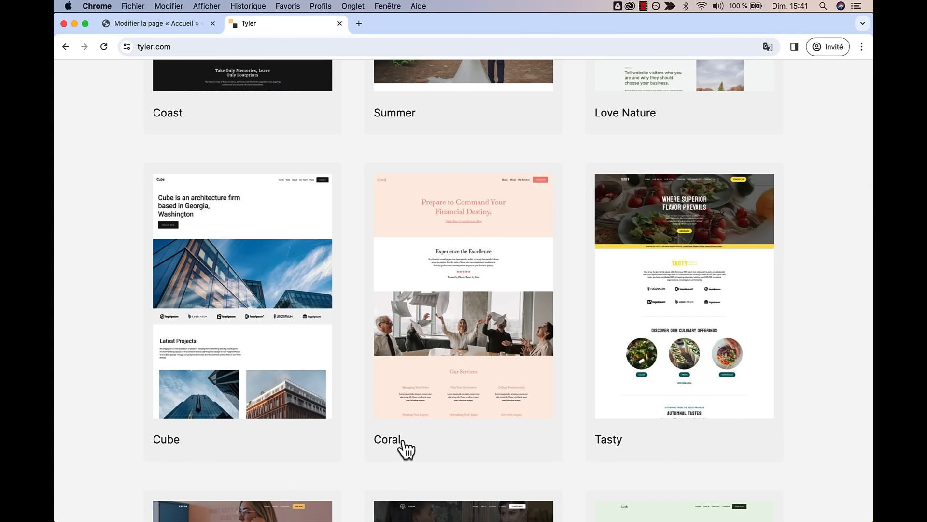
scroll(430, 433, "down", 7)
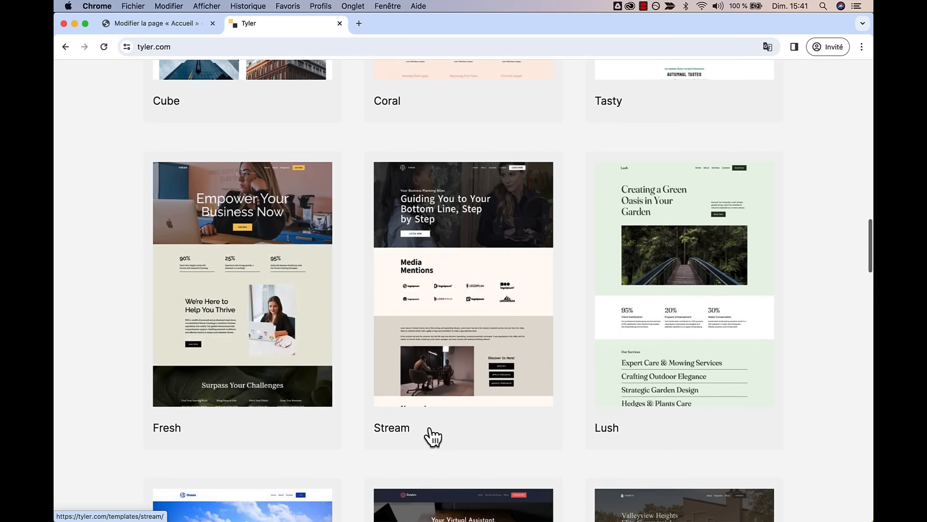
scroll(433, 437, "down", 1)
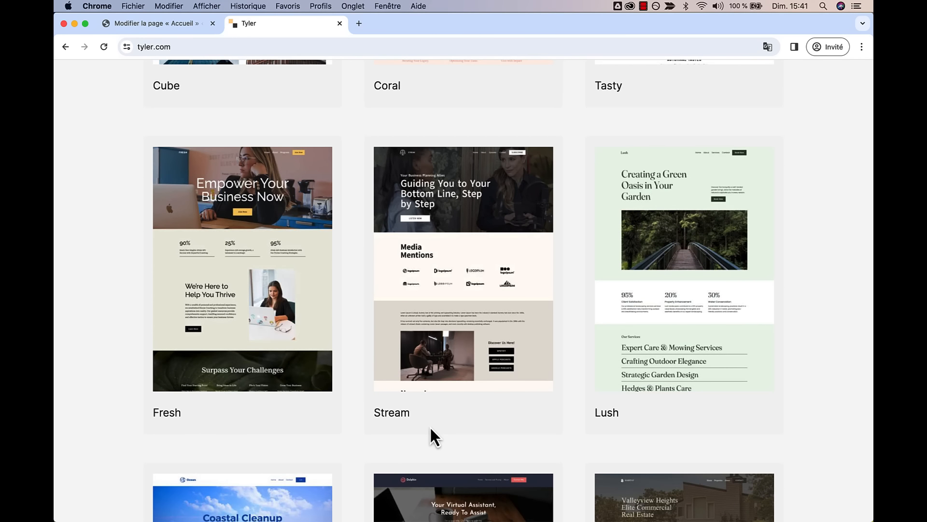
scroll(431, 429, "down", 1)
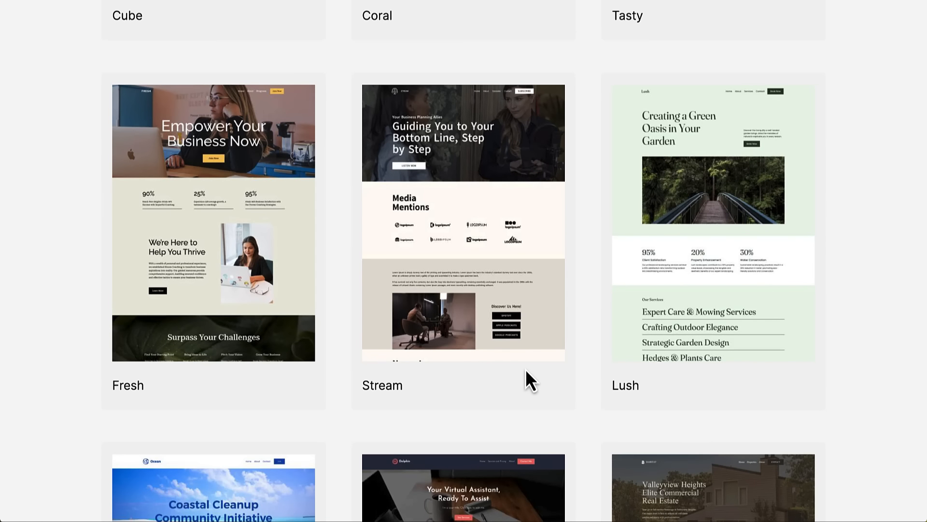
scroll(527, 371, "down", 10)
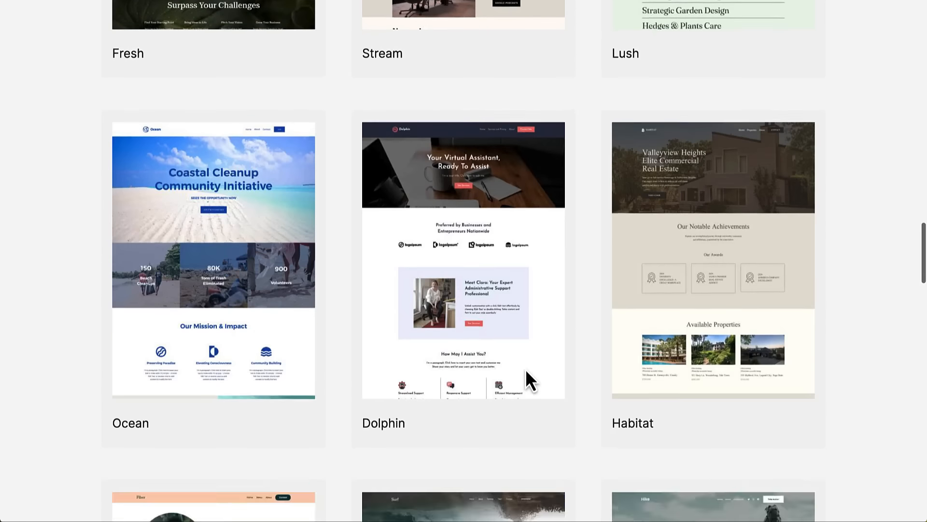
scroll(528, 379, "down", 8)
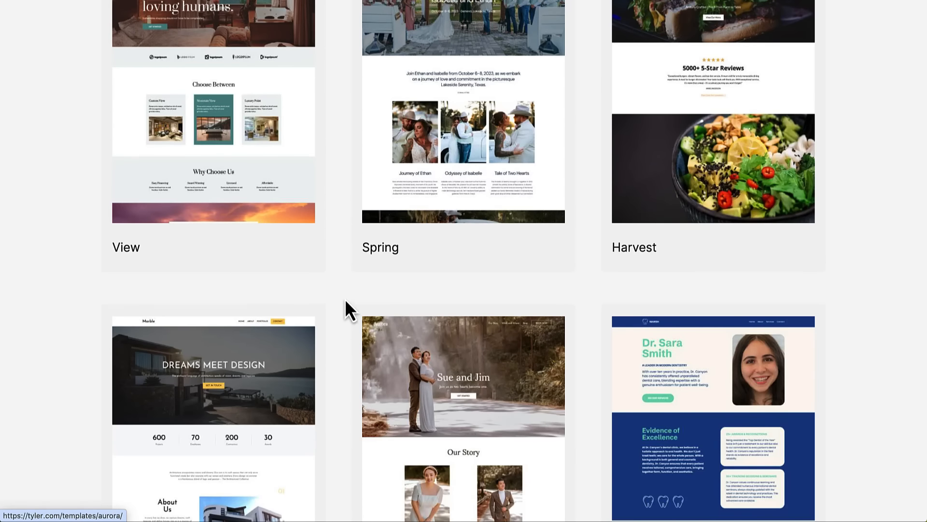
scroll(349, 280, "up", 10)
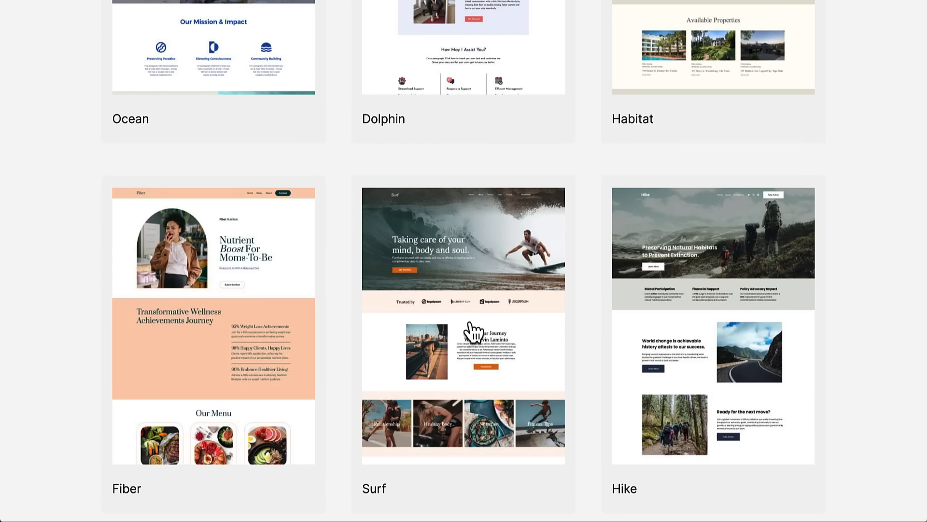
- Open the Surf template and update its Business Information with the Mojoju DJ description
left_click(473, 324)
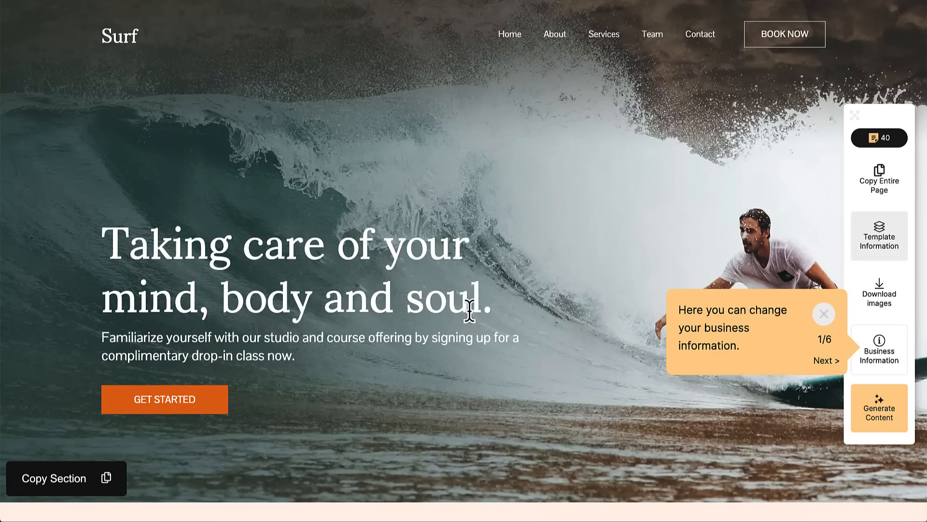
left_click(831, 314)
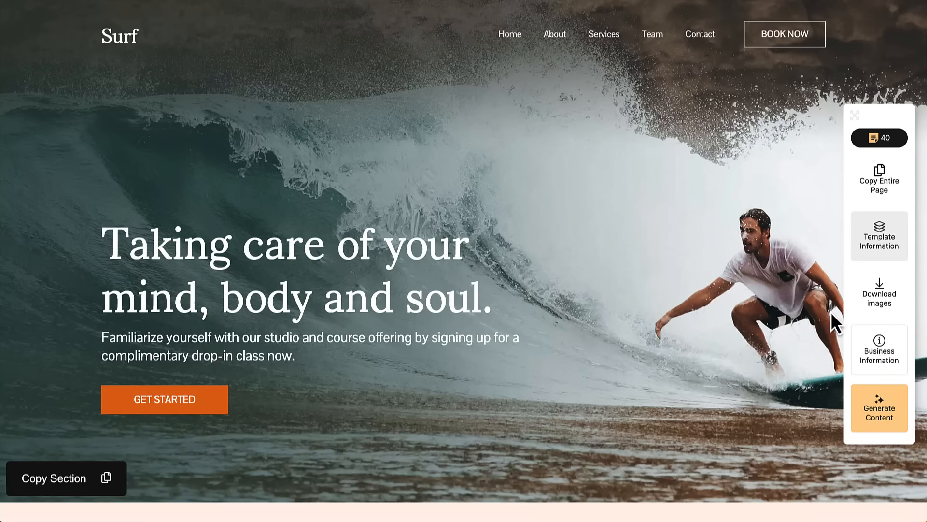
left_click(868, 356)
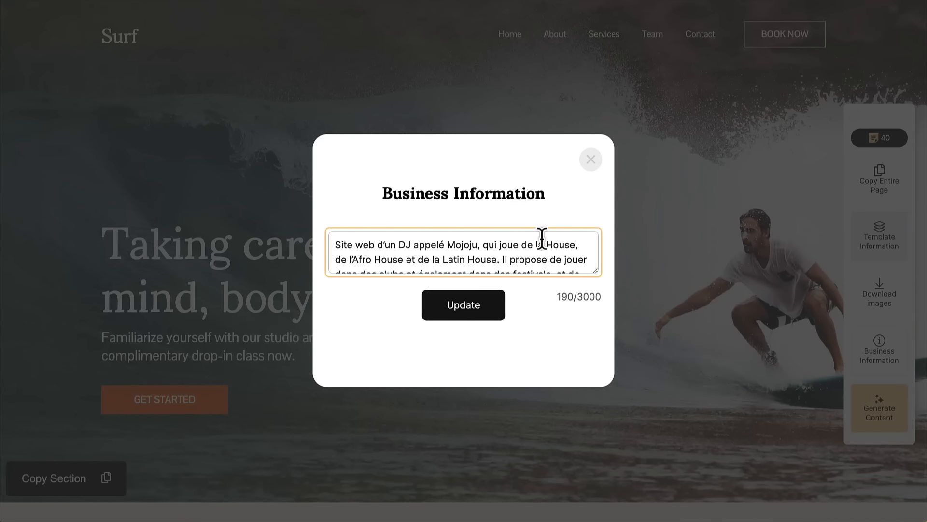
left_click(467, 311)
left_click(591, 187)
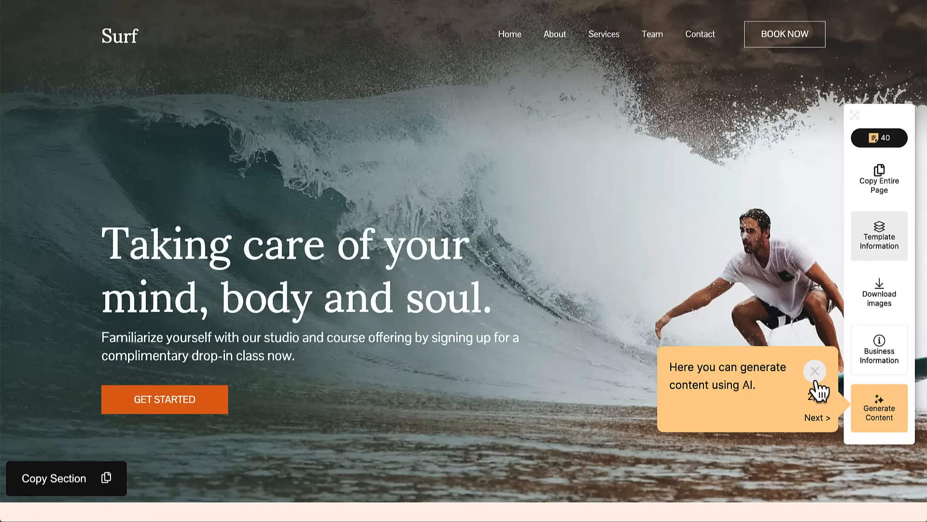
- Generate AI-written Mojoju copy for the Surf page, headed 'Unleash the Beat with Mojoju!'
left_click(879, 411)
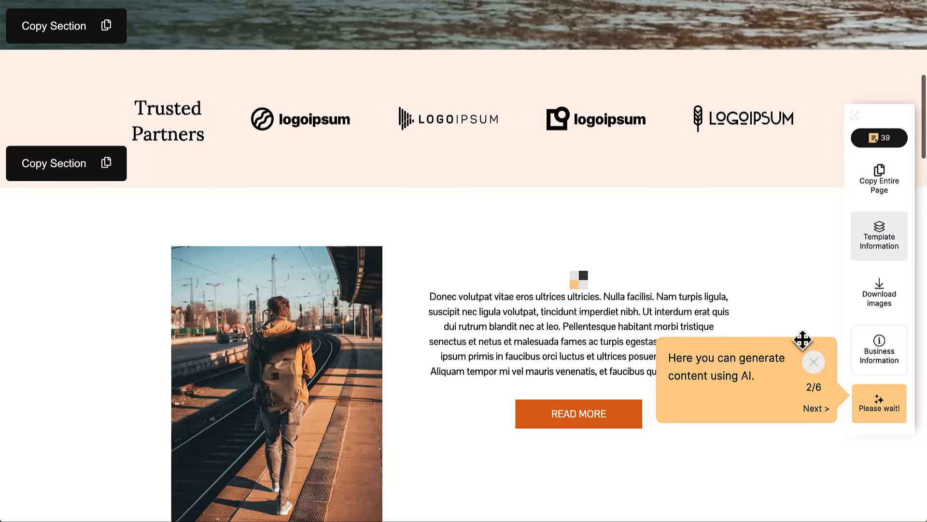
left_click(814, 362)
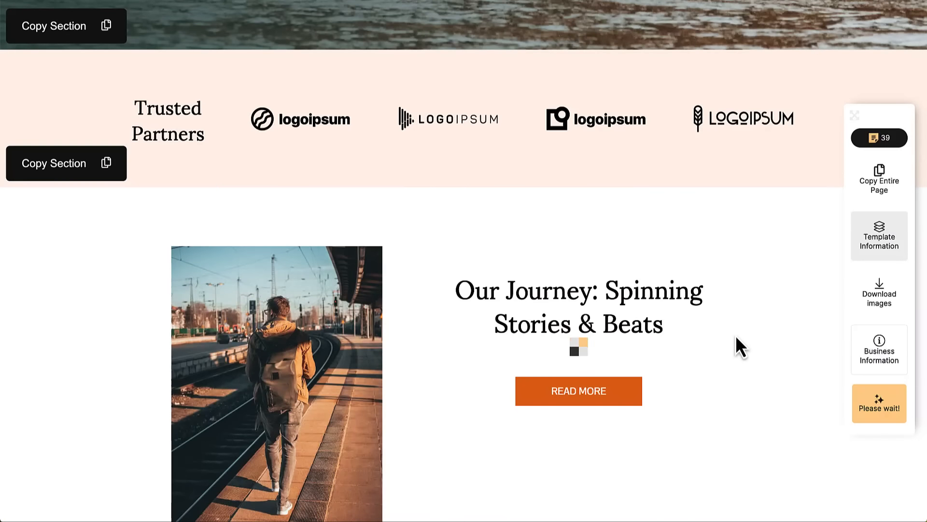
scroll(735, 335, "down", 1)
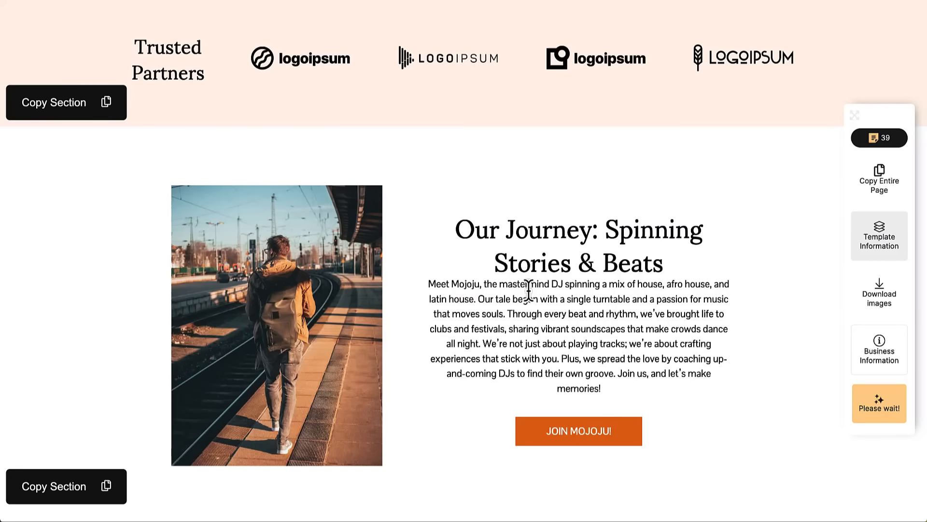
scroll(546, 347, "down", 6)
scroll(621, 347, "down", 9)
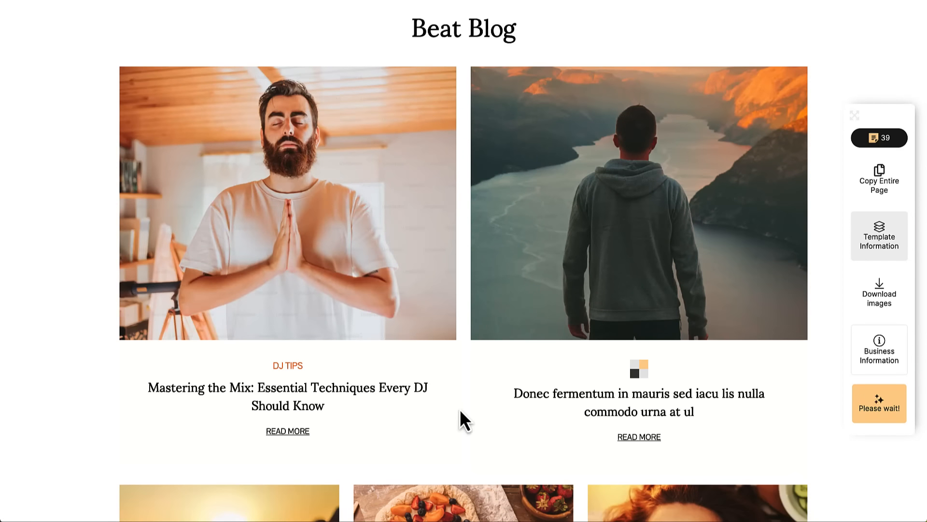
scroll(513, 386, "down", 1)
scroll(514, 387, "down", 5)
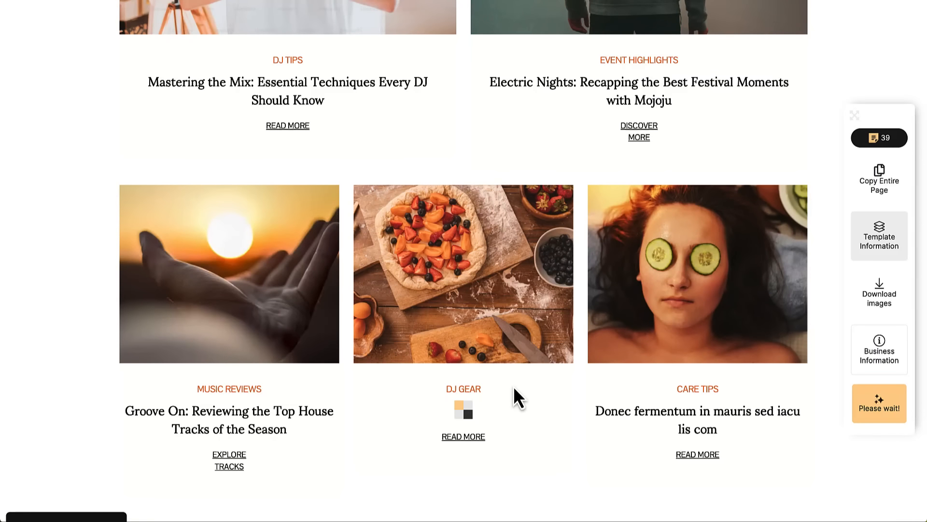
- Copy the entire generated page and return to the WordPress Accueil editor
scroll(514, 386, "down", 1)
scroll(514, 387, "down", 8)
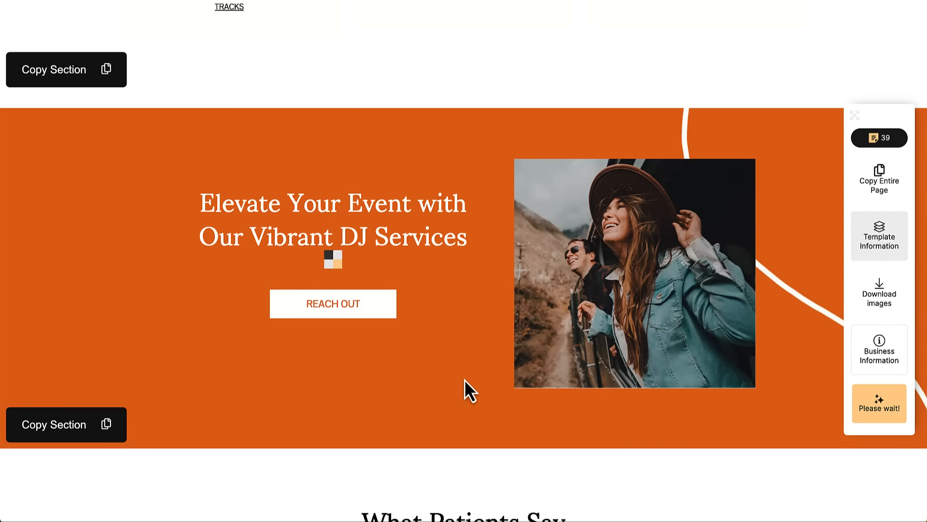
scroll(464, 379, "down", 1)
scroll(464, 380, "down", 8)
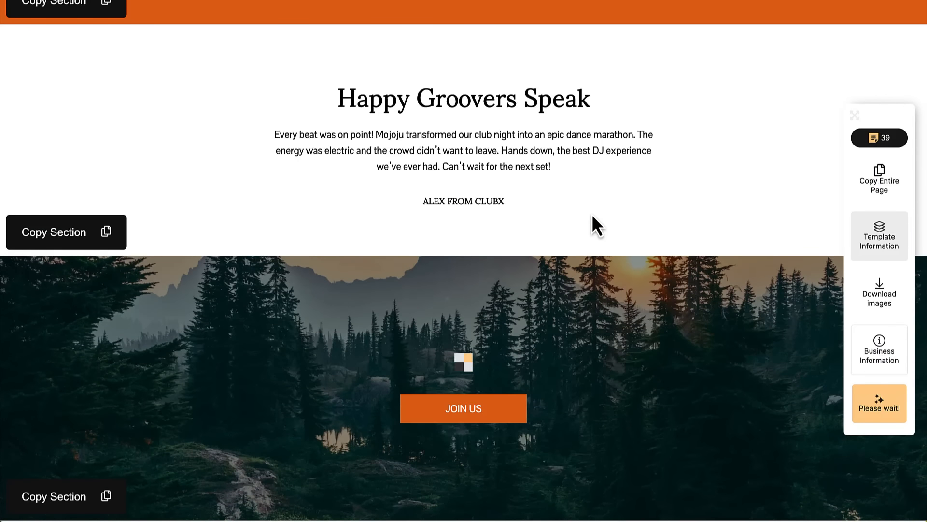
scroll(592, 213, "down", 2)
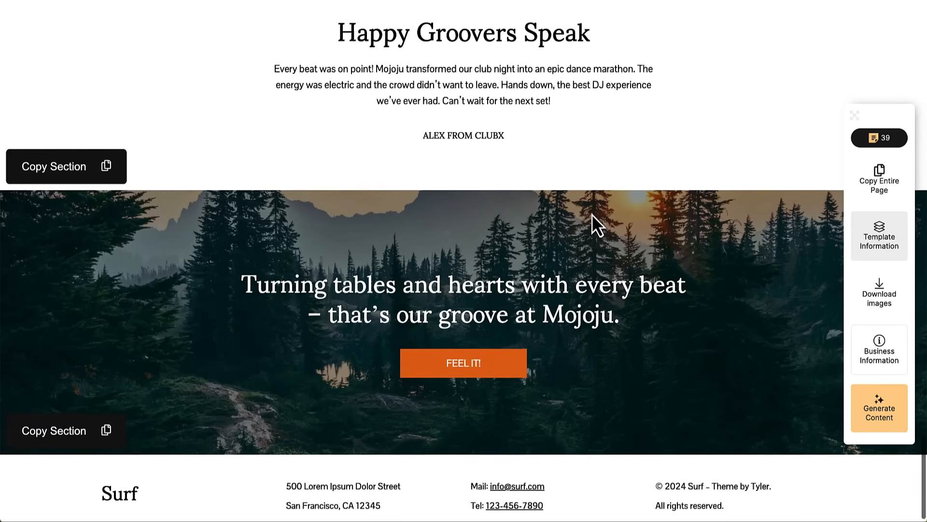
scroll(592, 214, "up", 20)
scroll(593, 214, "up", 15)
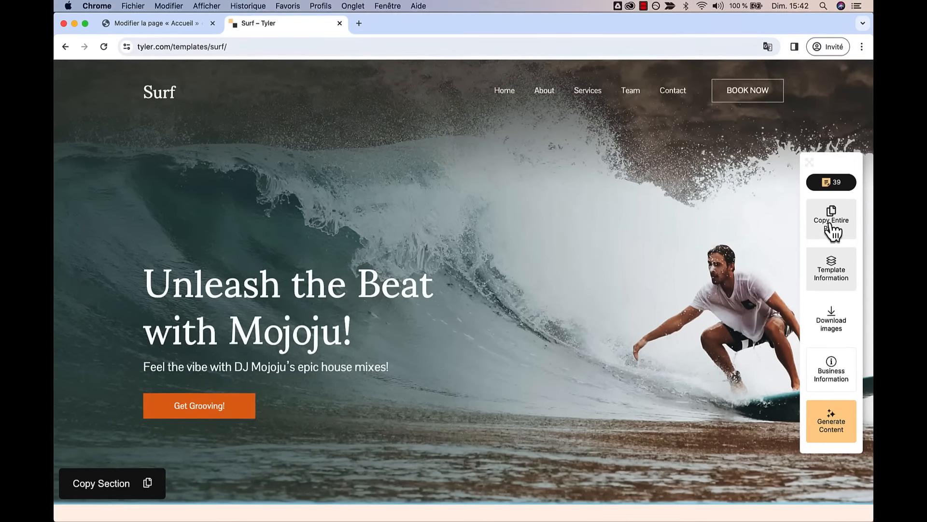
left_click(878, 183)
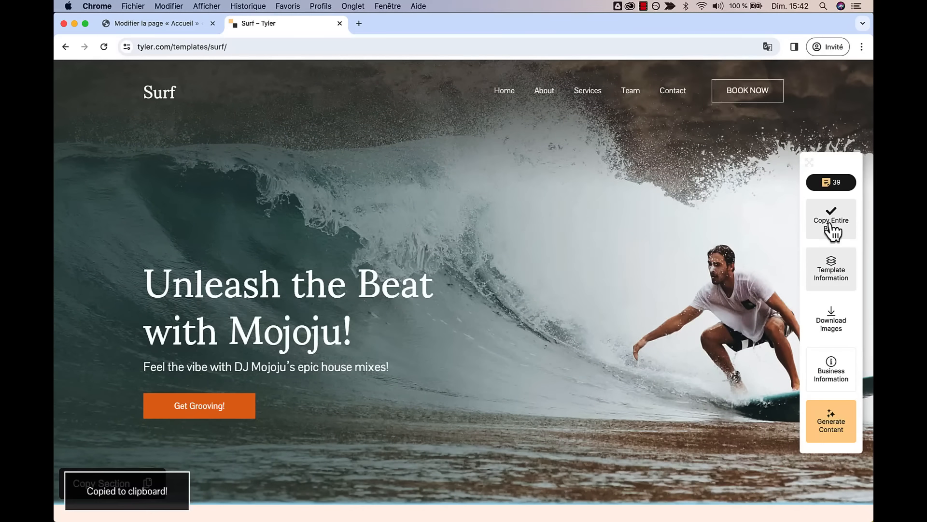
left_click(129, 24)
left_click(261, 181)
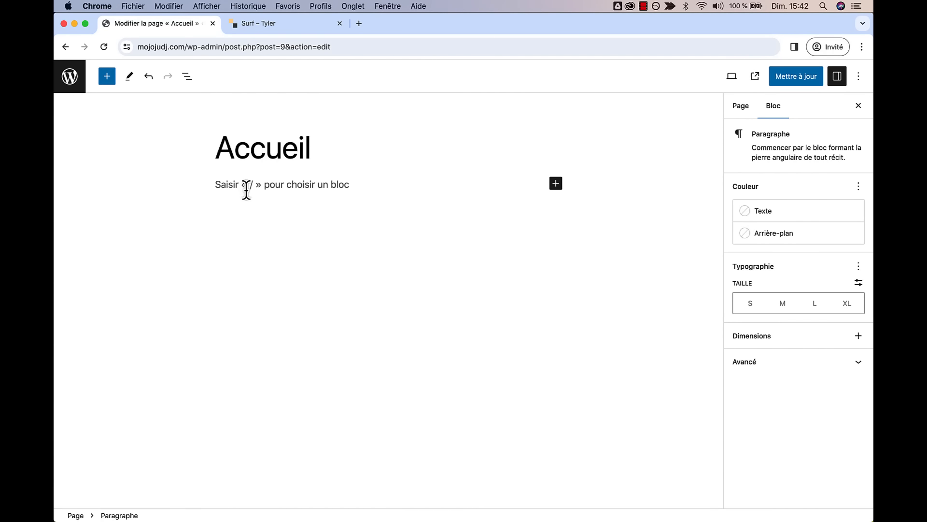
right_click(246, 189)
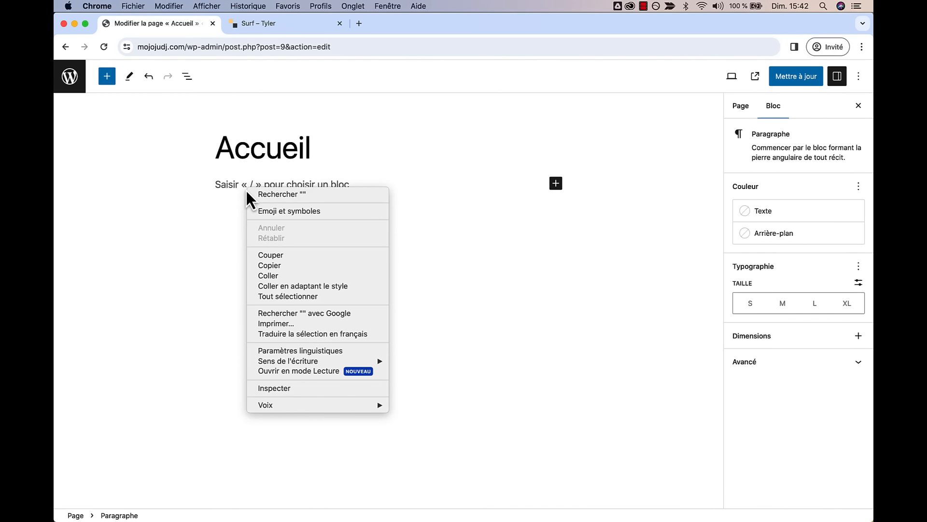
left_click(277, 279)
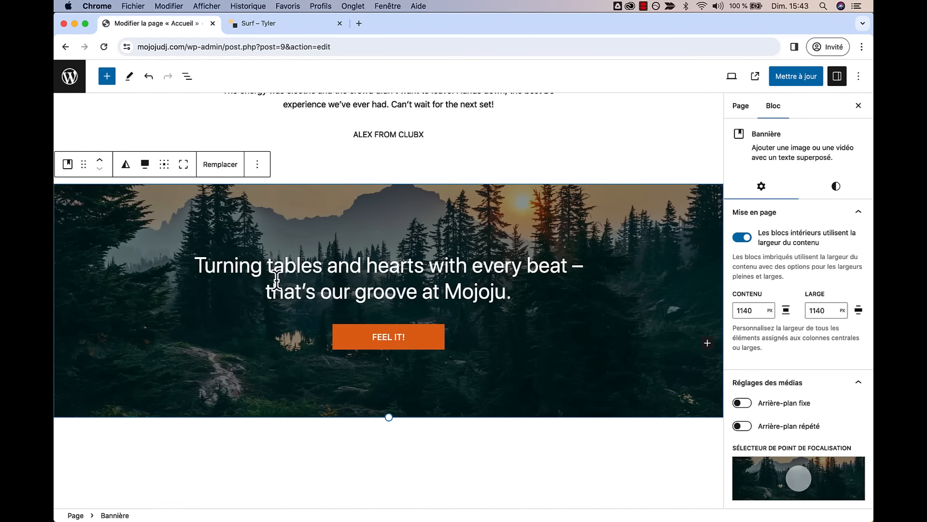
scroll(276, 279, "up", 20)
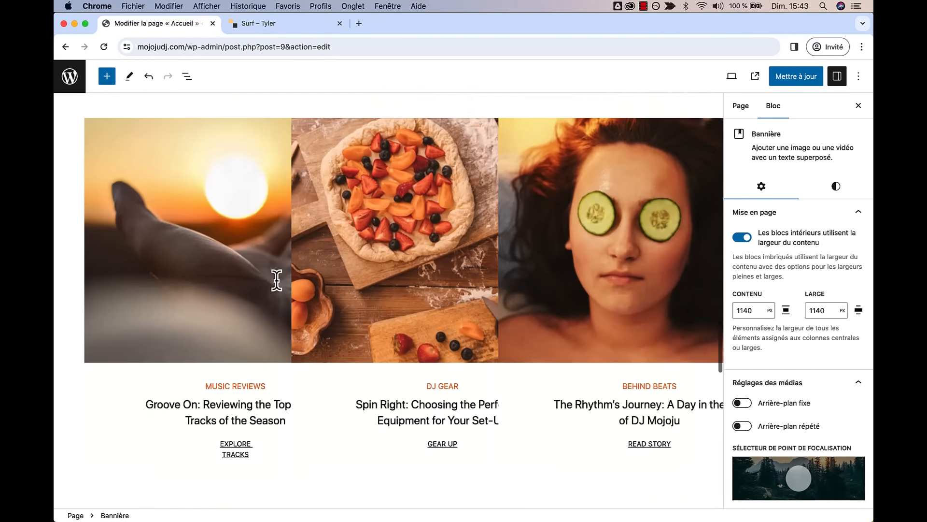
scroll(276, 279, "up", 12)
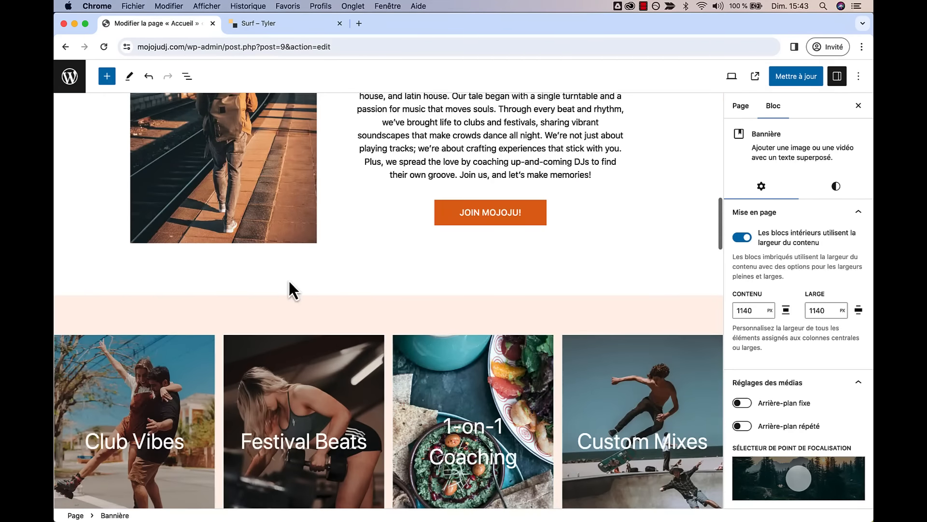
scroll(369, 253, "up", 4)
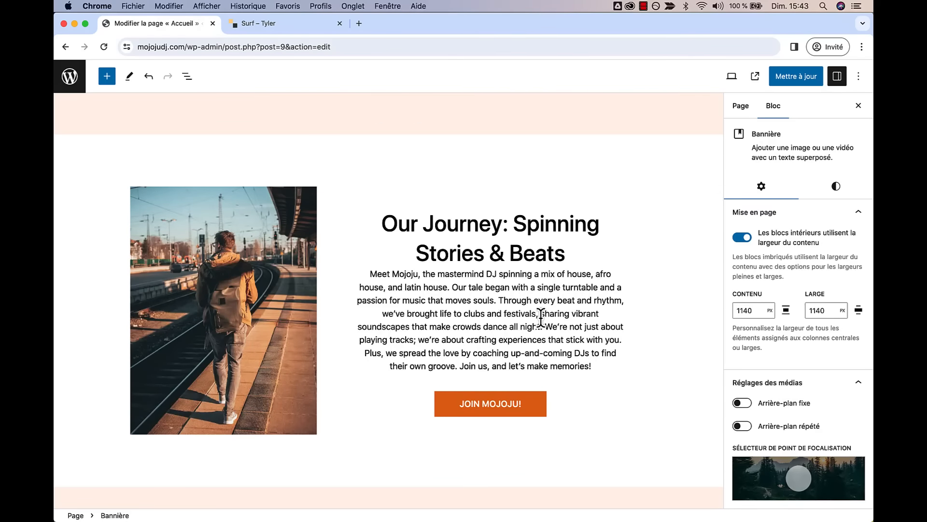
scroll(541, 314, "up", 10)
scroll(541, 318, "up", 3)
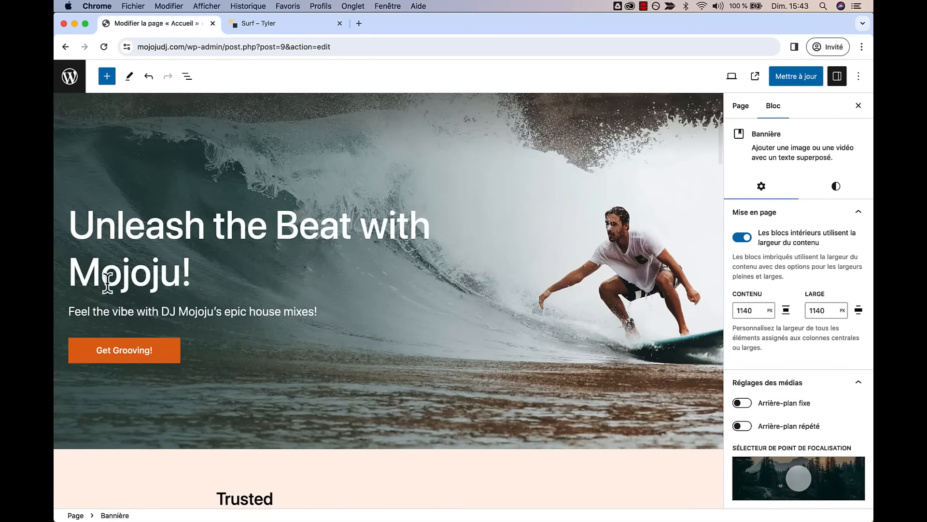
scroll(369, 369, "down", 10)
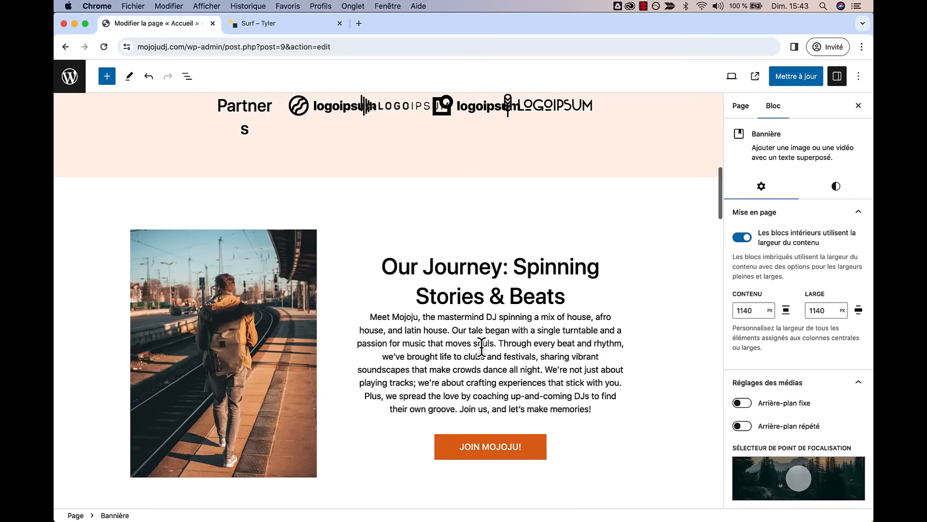
scroll(482, 346, "down", 1)
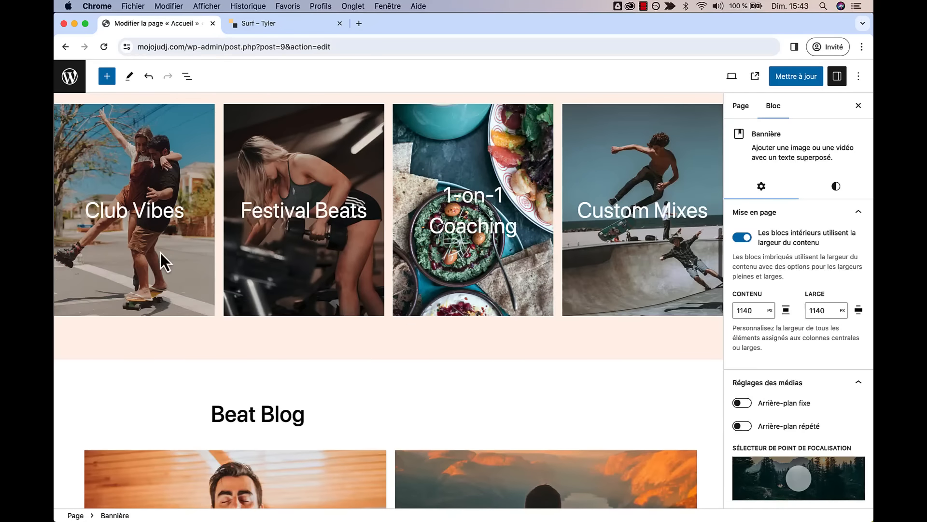
scroll(485, 179, "up", 15)
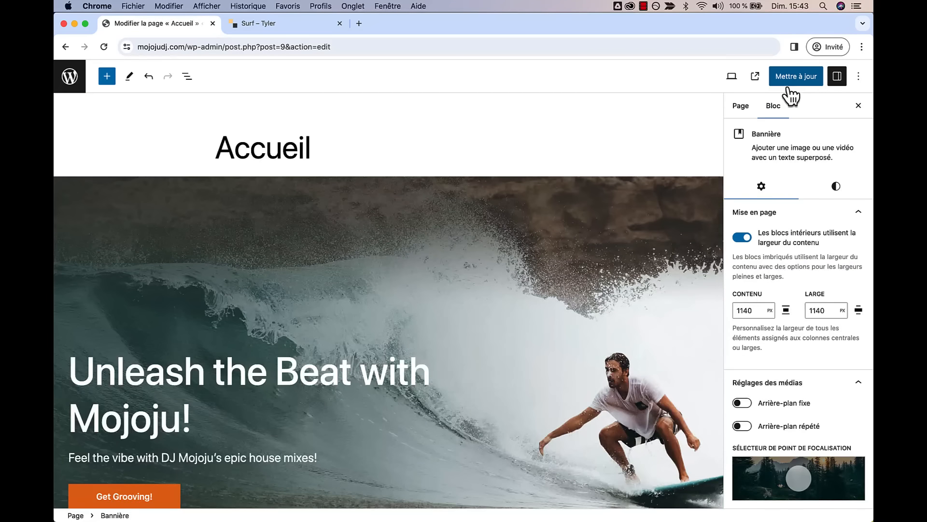
scroll(606, 260, "down", 8)
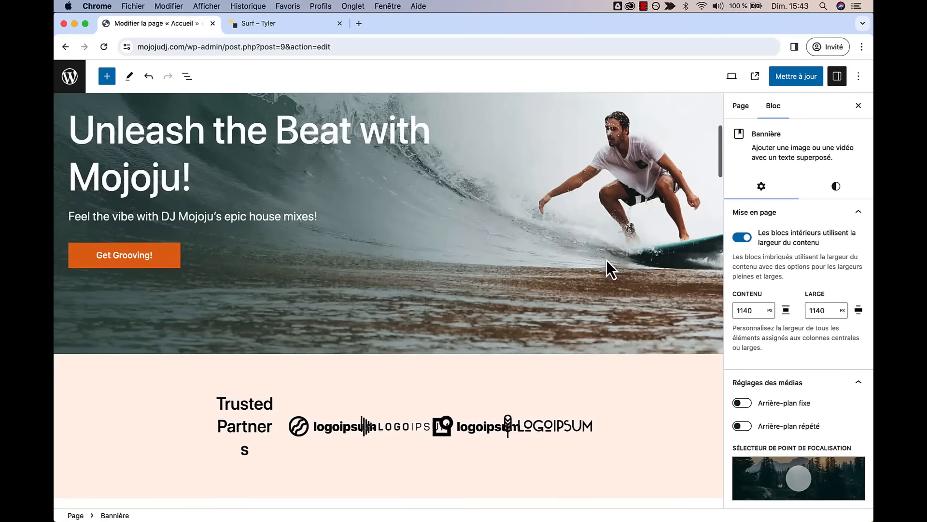
scroll(606, 260, "up", 8)
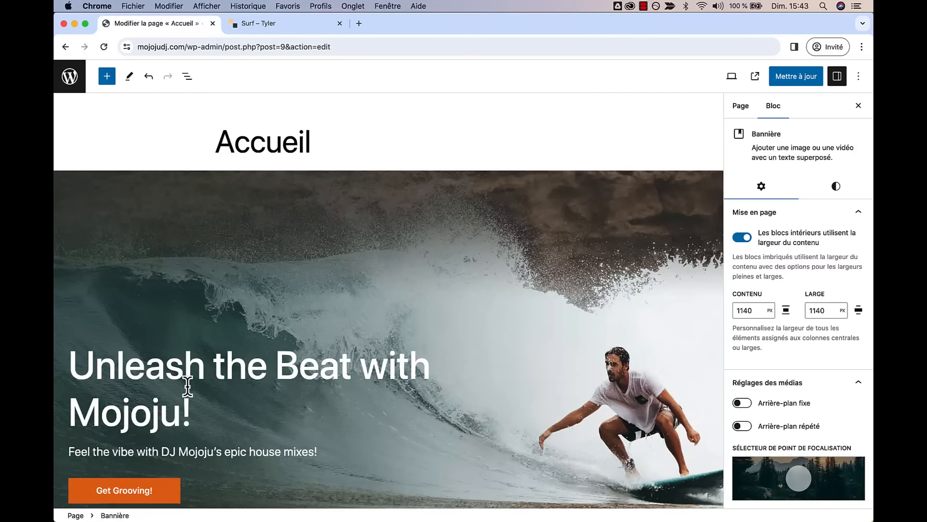
scroll(187, 387, "down", 2)
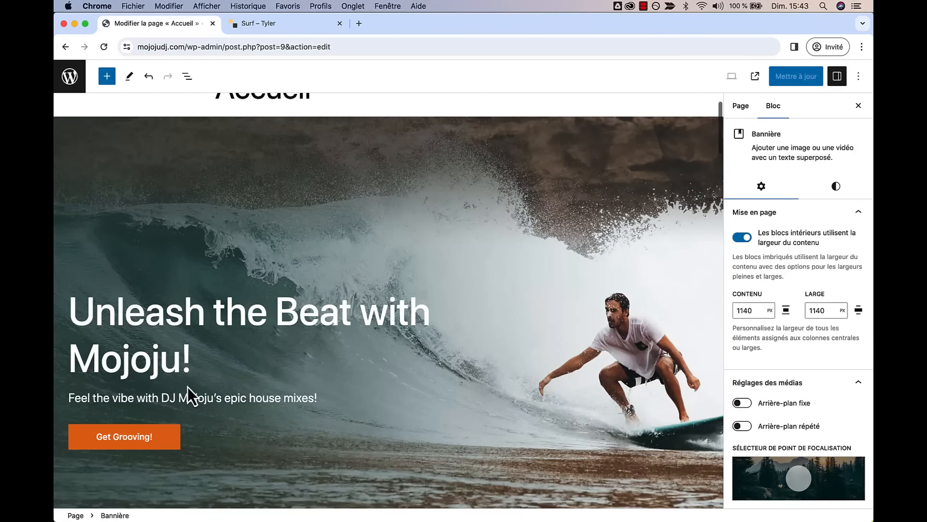
- Insert 'DJ' so the heading reads 'Unleash the Beat with DJ Mojoju!', then view the page
left_click(77, 359)
type("DJ")
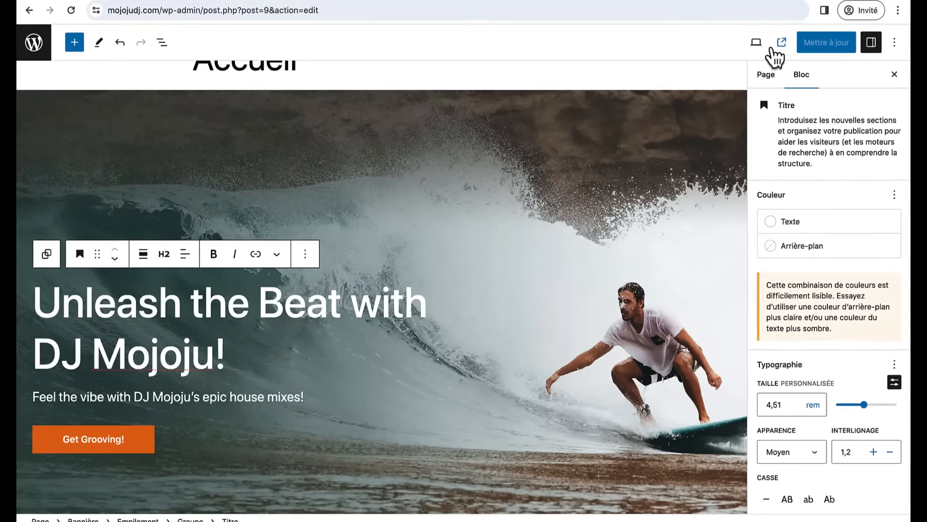
left_click(794, 18)
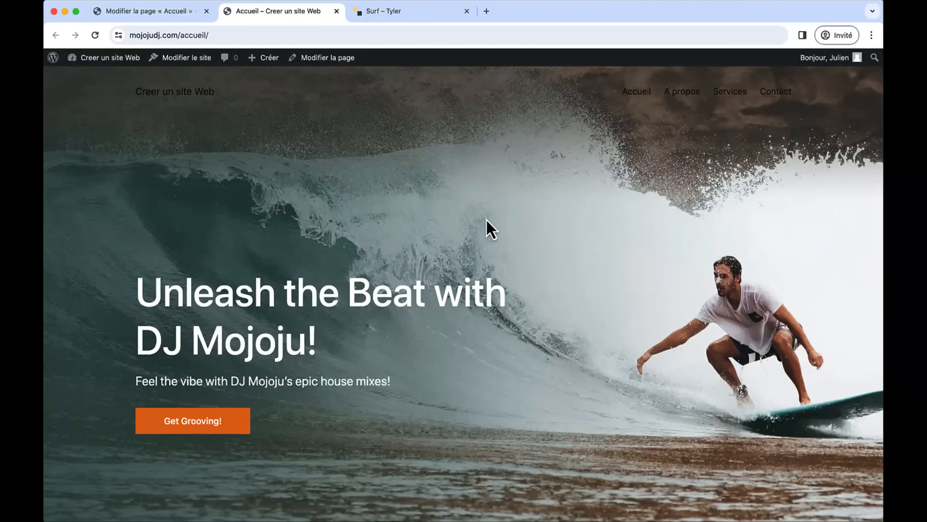
- Scroll through the live Accueil page, visit A propos and Accueil, then open the home page
scroll(486, 218, "down", 15)
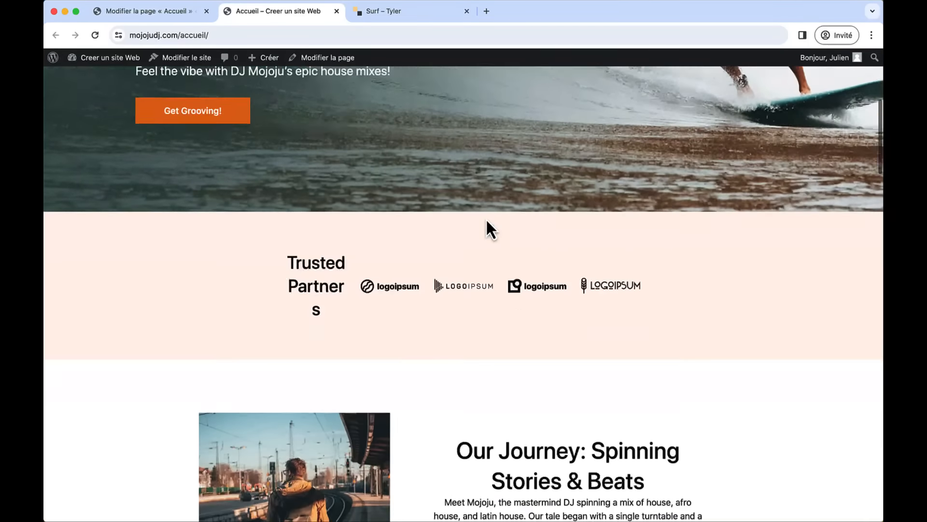
scroll(486, 218, "down", 10)
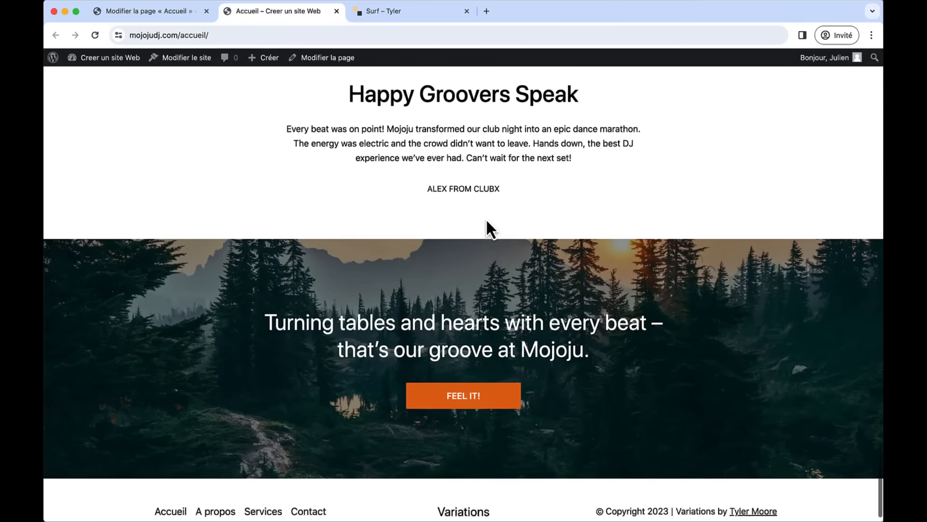
scroll(486, 218, "up", 15)
scroll(486, 218, "up", 10)
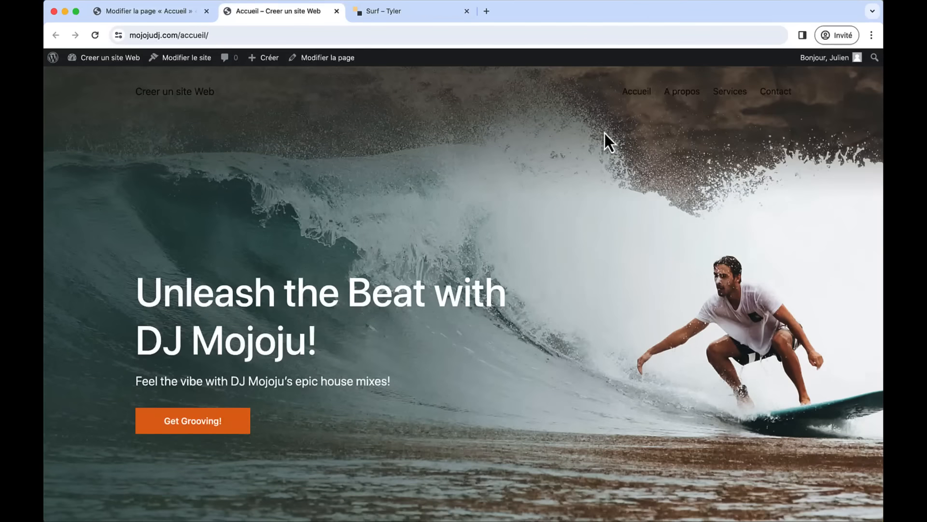
left_click(673, 91)
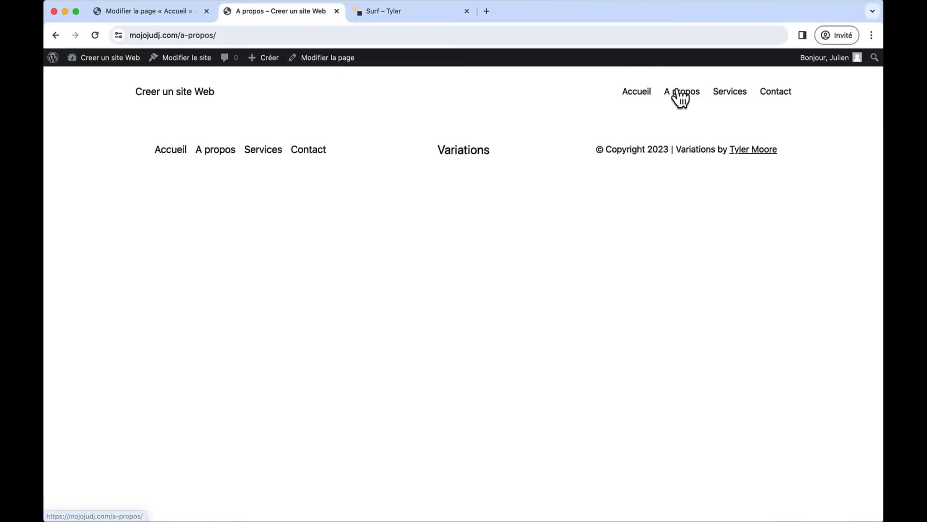
left_click(636, 94)
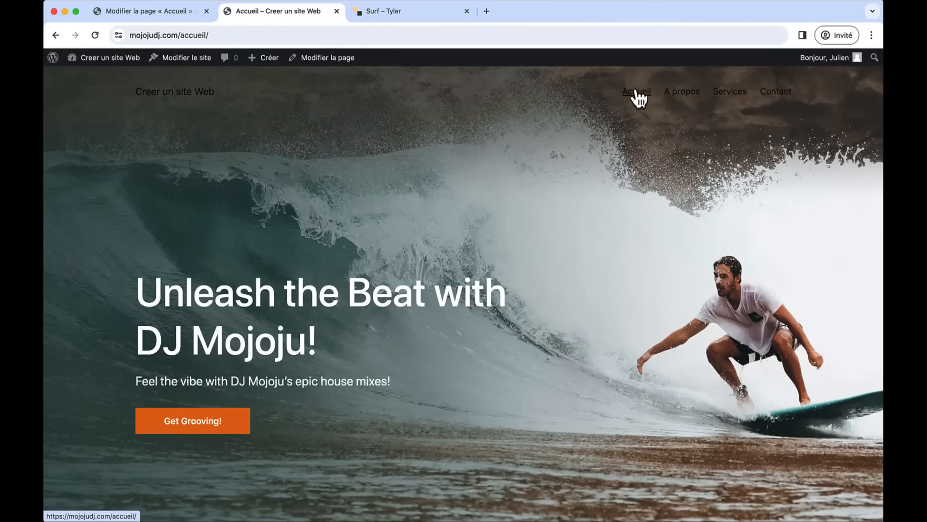
left_click(154, 107)
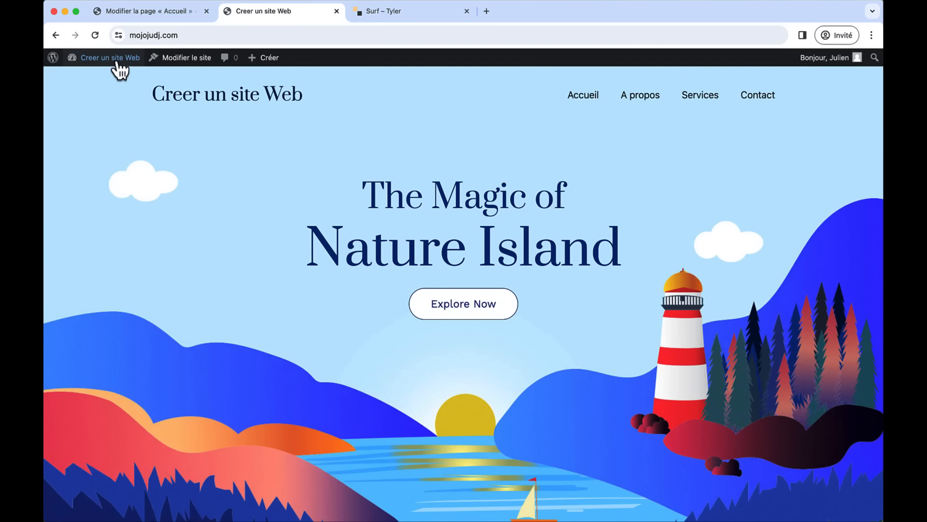
- In Réglages > Lecture, set a static home page to Accueil and save
mouse_move(114, 58)
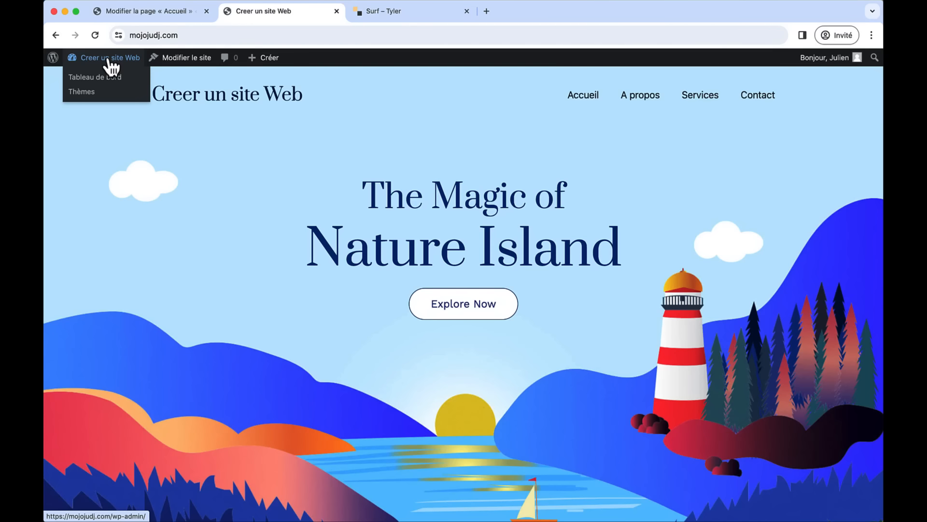
left_click(110, 61)
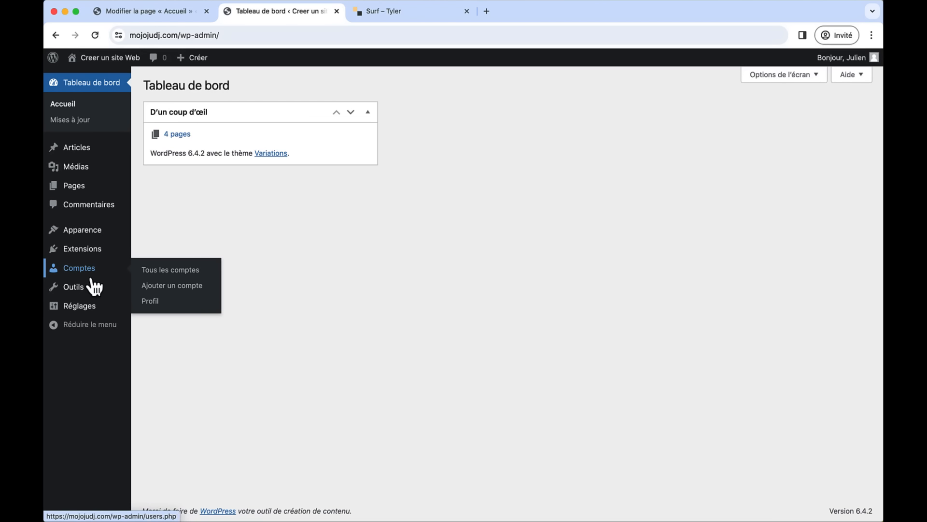
mouse_move(92, 310)
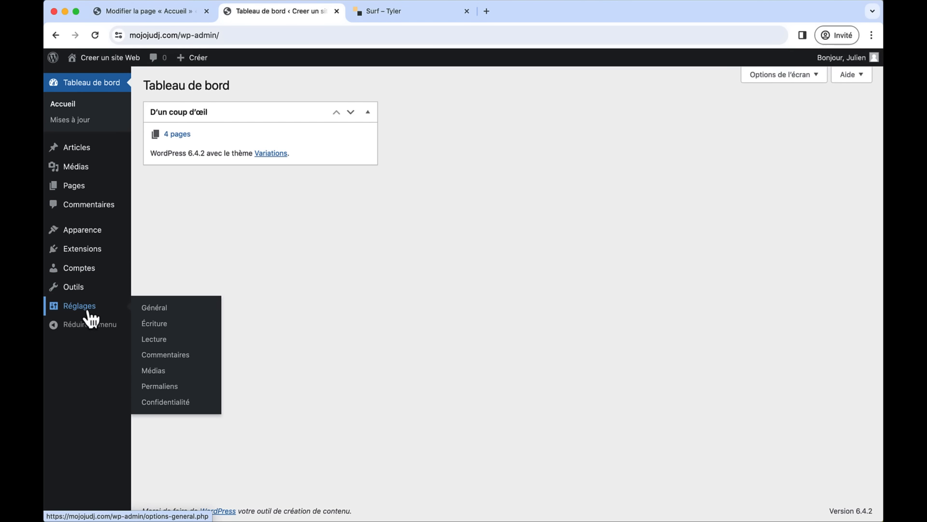
left_click(158, 344)
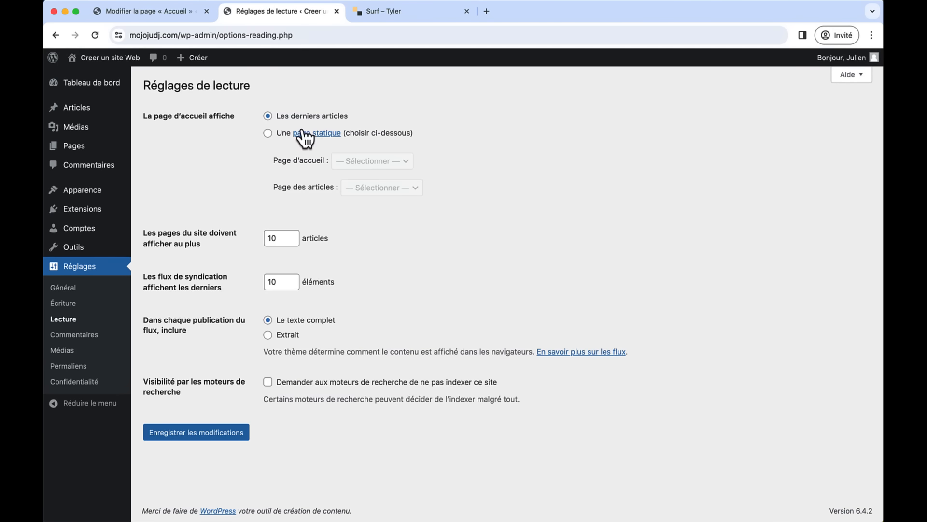
left_click(267, 133)
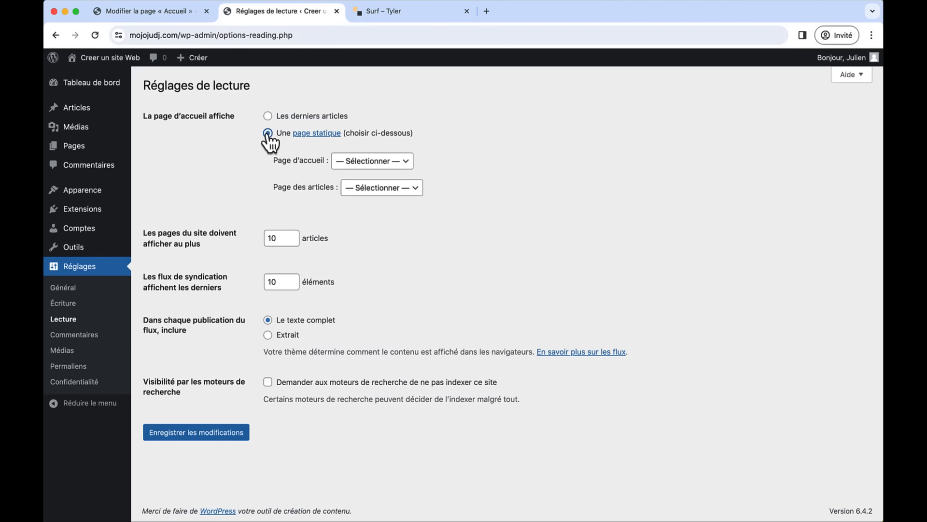
left_click(358, 164)
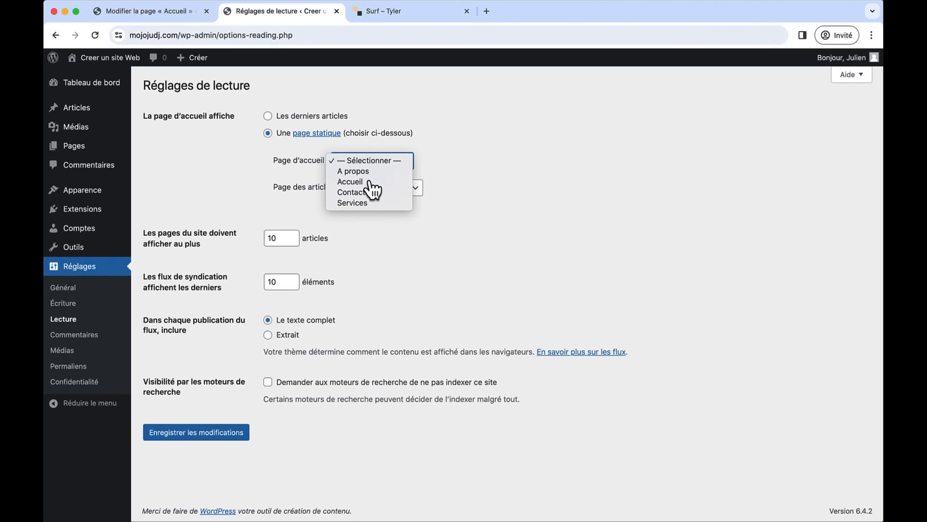
left_click(350, 182)
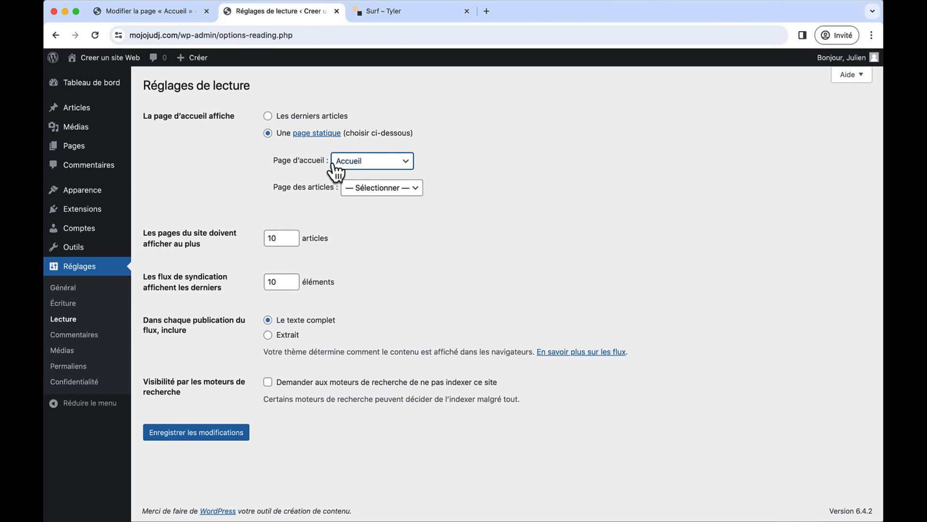
left_click(202, 432)
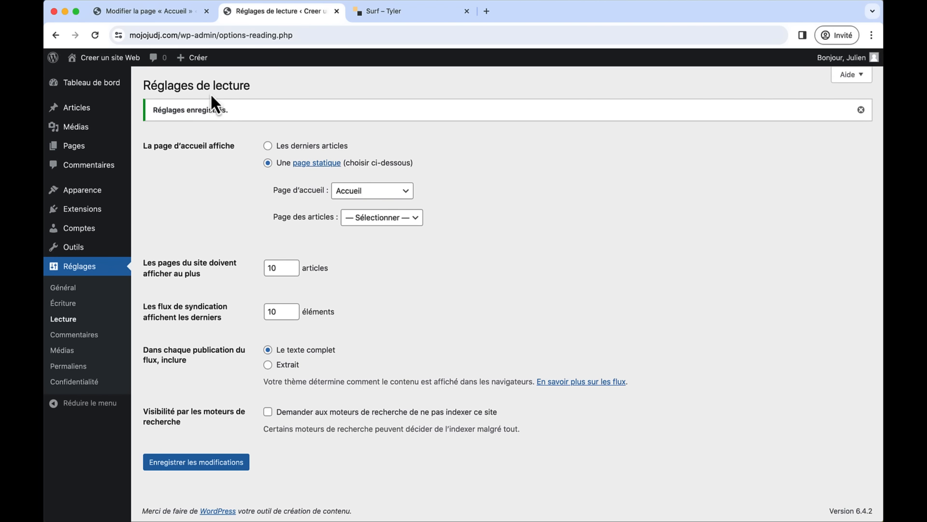
- Check the new front page and A propos on the live site, then return to Surf
left_click(117, 57)
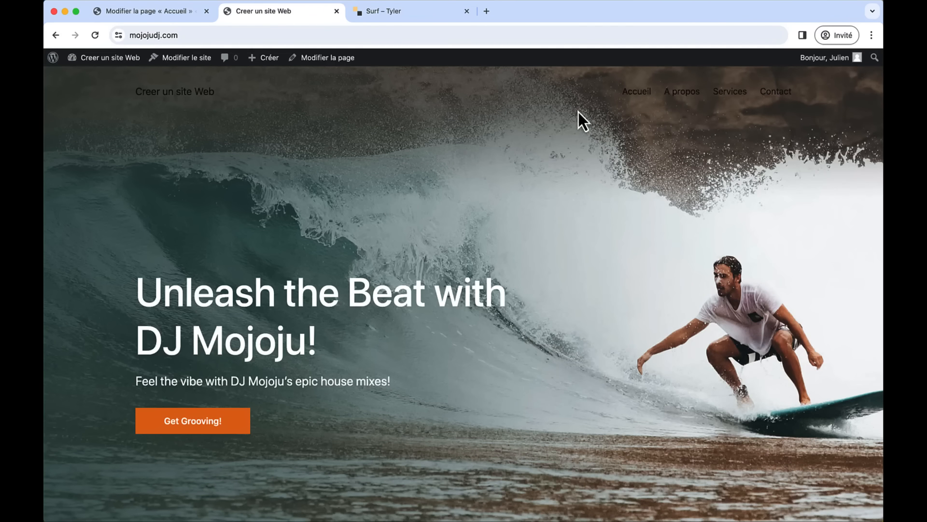
left_click(685, 97)
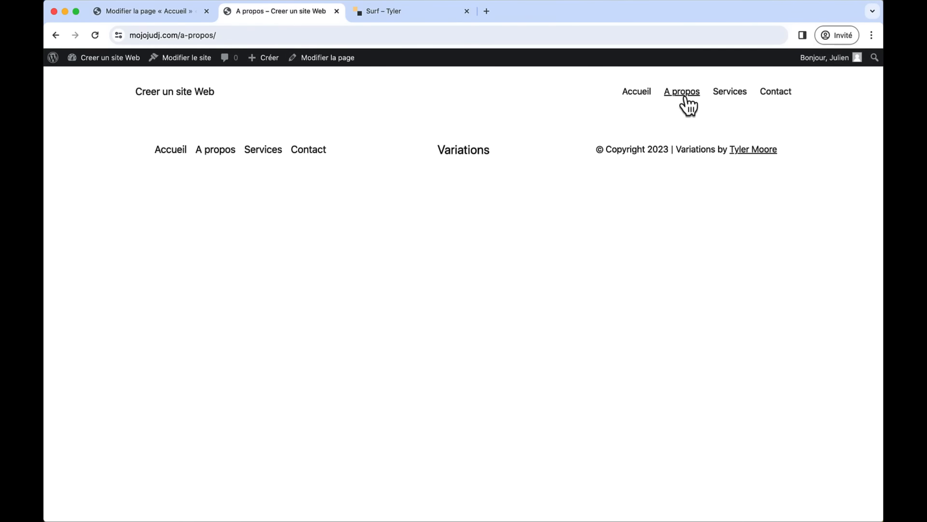
left_click(392, 14)
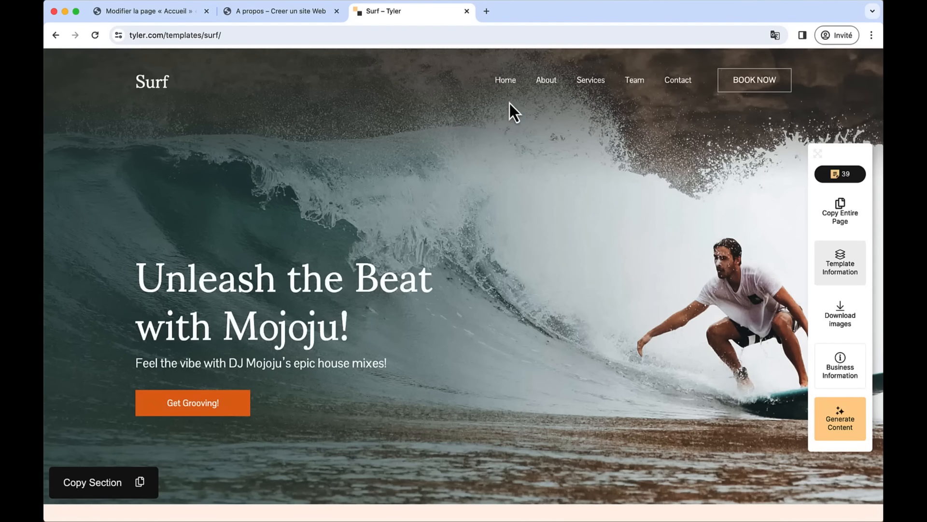
- Generate Mojoju text for the Surf About page, copy the whole page, and go to A propos
left_click(546, 81)
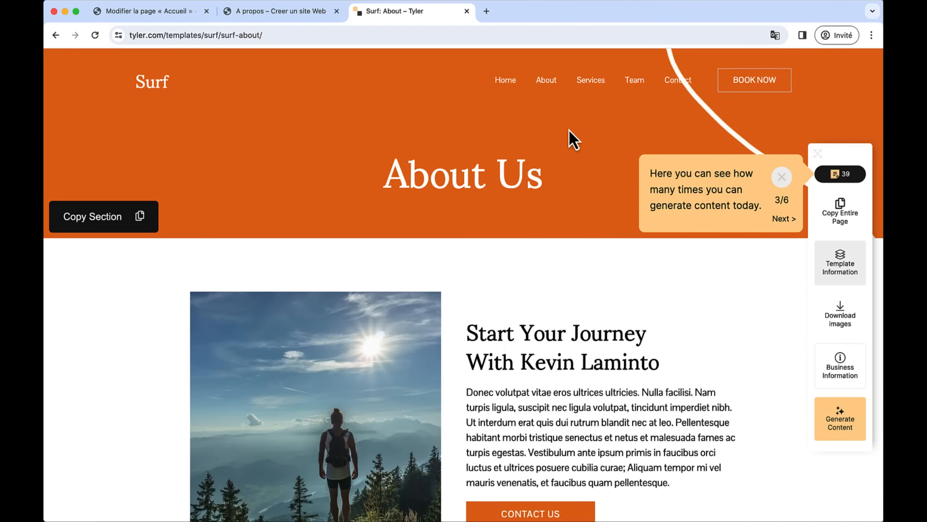
left_click(846, 419)
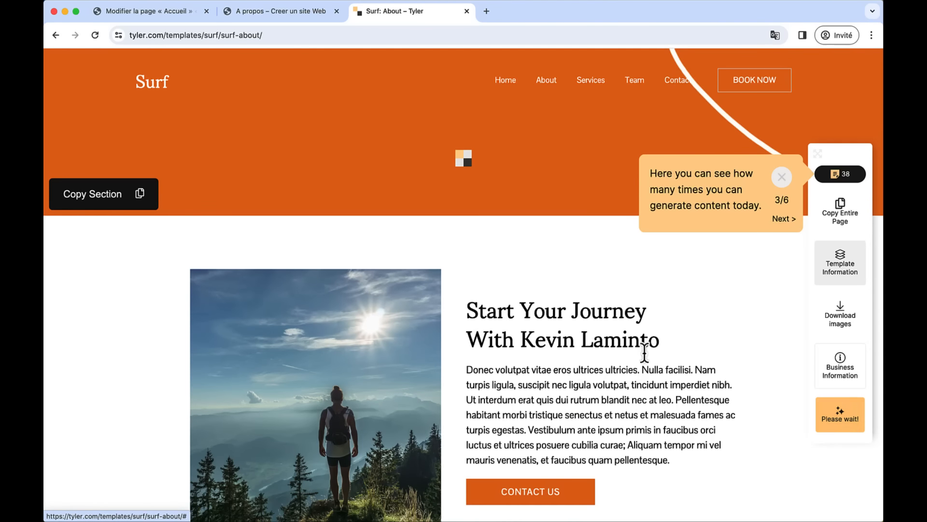
scroll(625, 346, "down", 5)
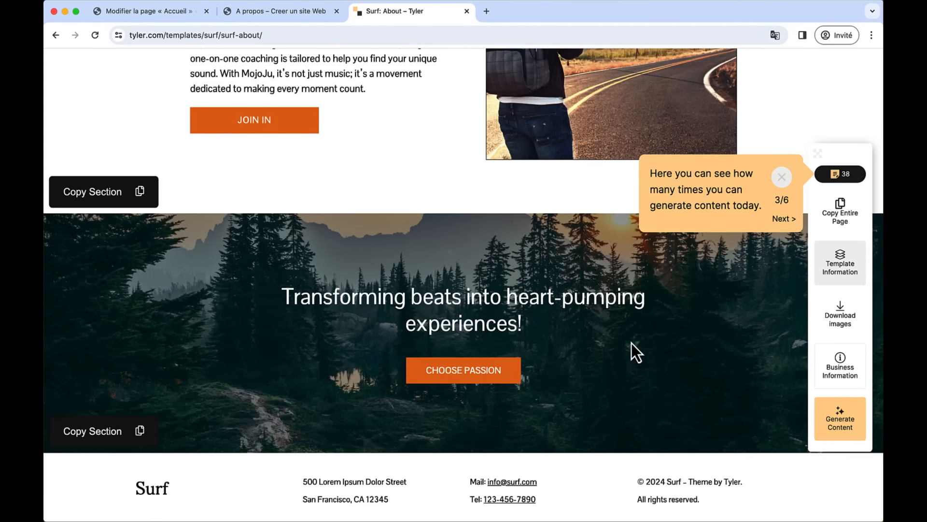
left_click(840, 225)
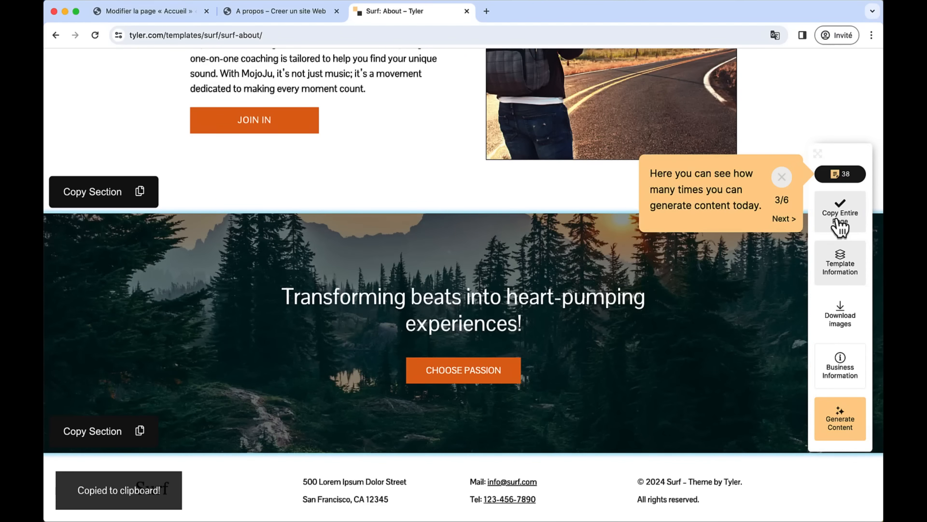
left_click(271, 15)
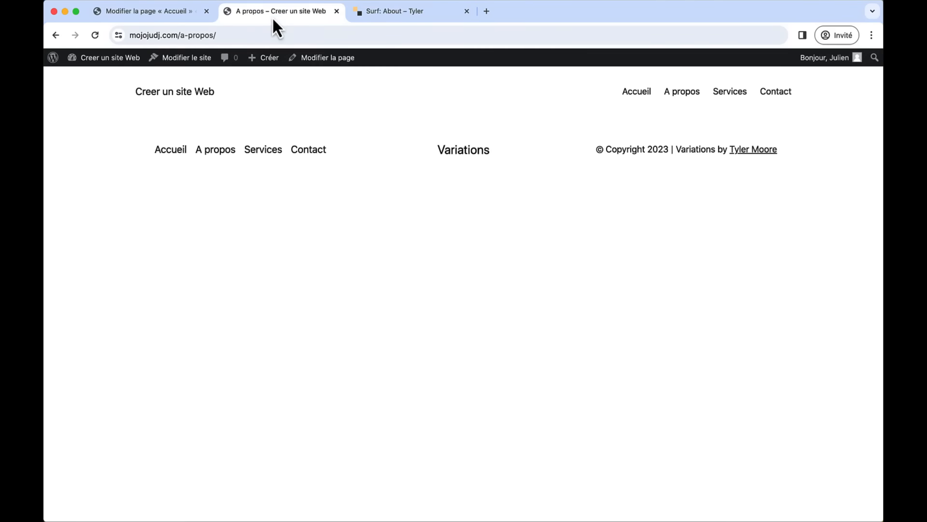
- Paste the copied 'MojoJu Vibes' About layout into the A propos page and update it
left_click(326, 59)
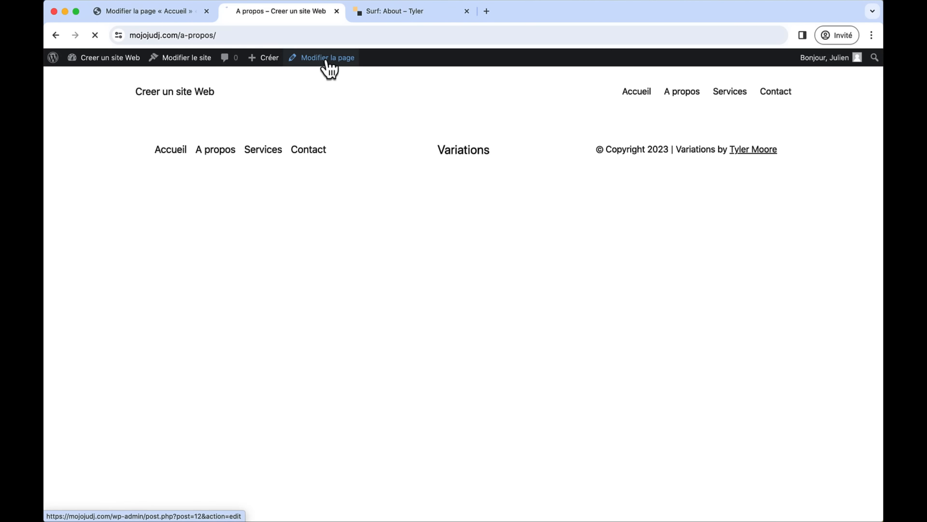
left_click(289, 172)
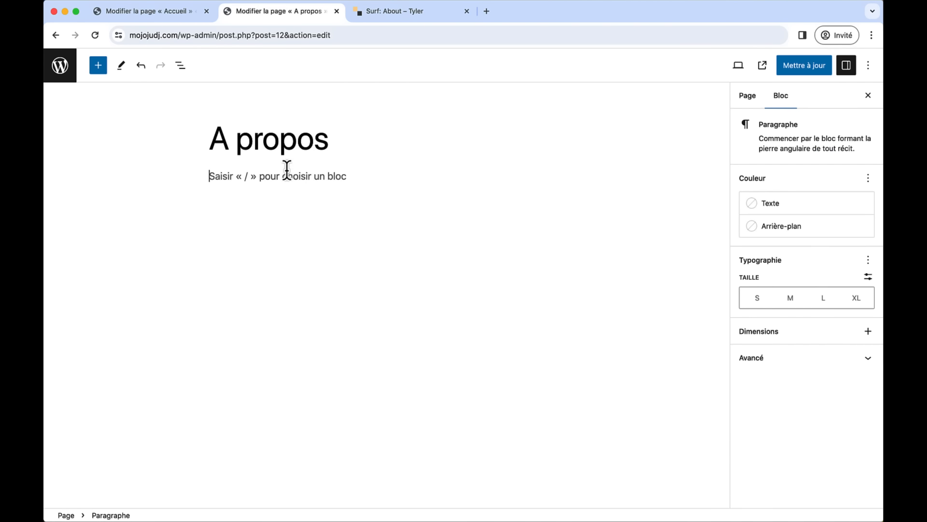
key("super+v")
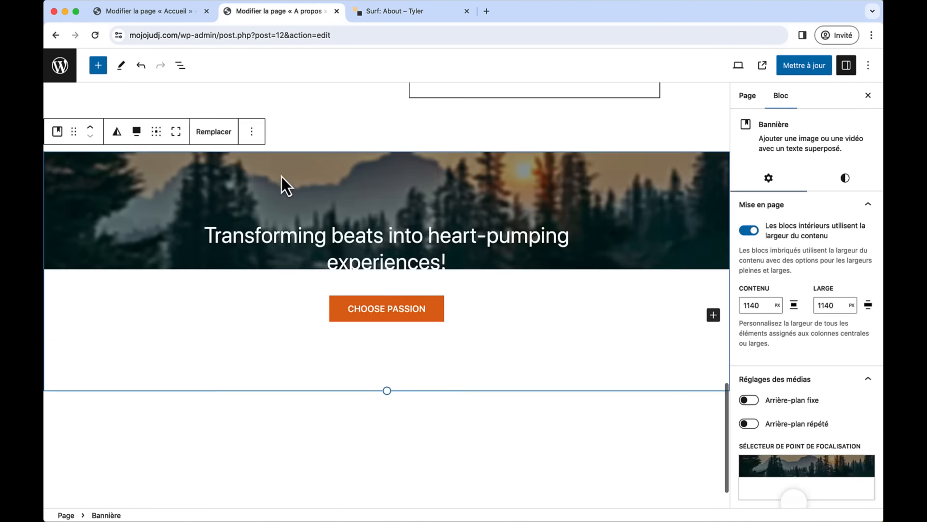
scroll(375, 177, "up", 15)
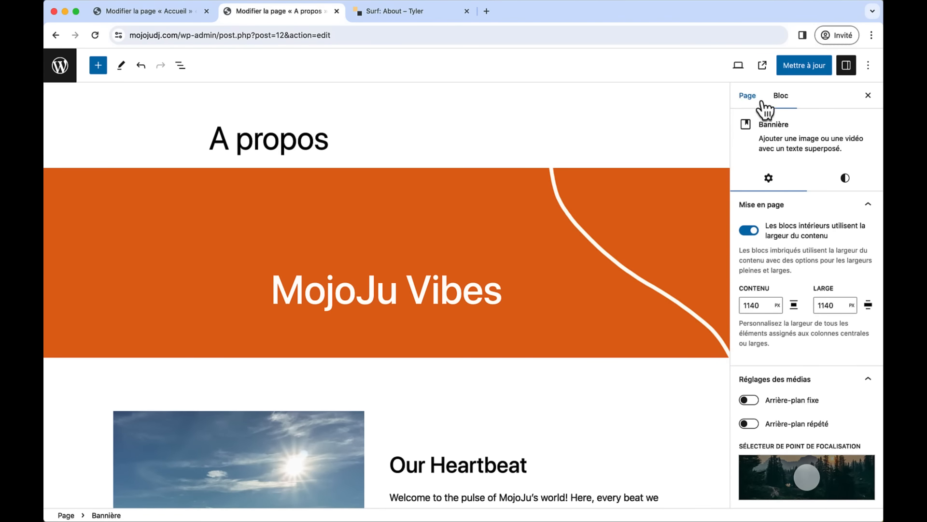
left_click(801, 70)
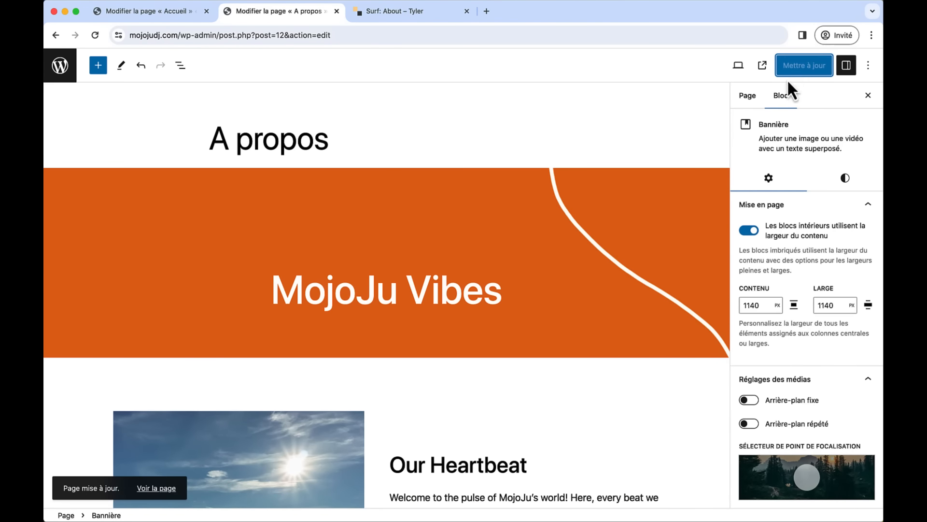
- Open the Services page for editing, then return to the Tyler template
left_click(53, 72)
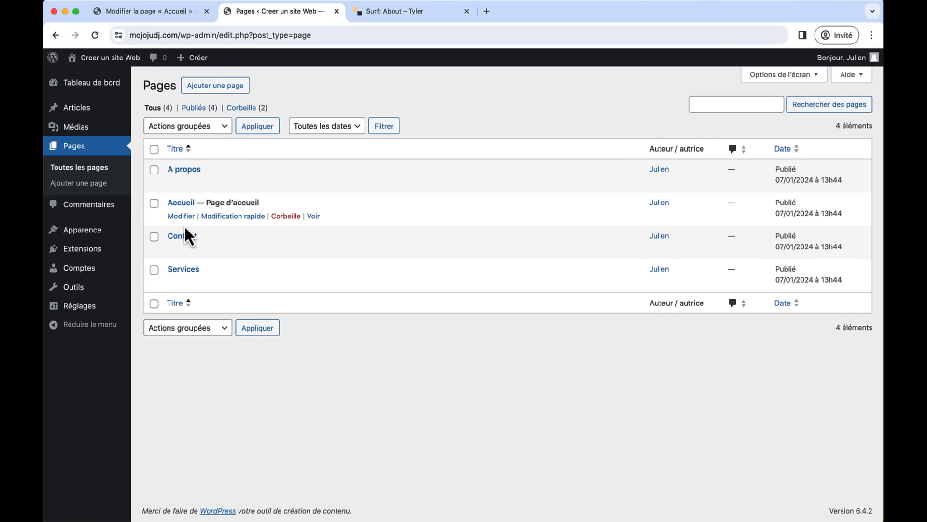
left_click(184, 271)
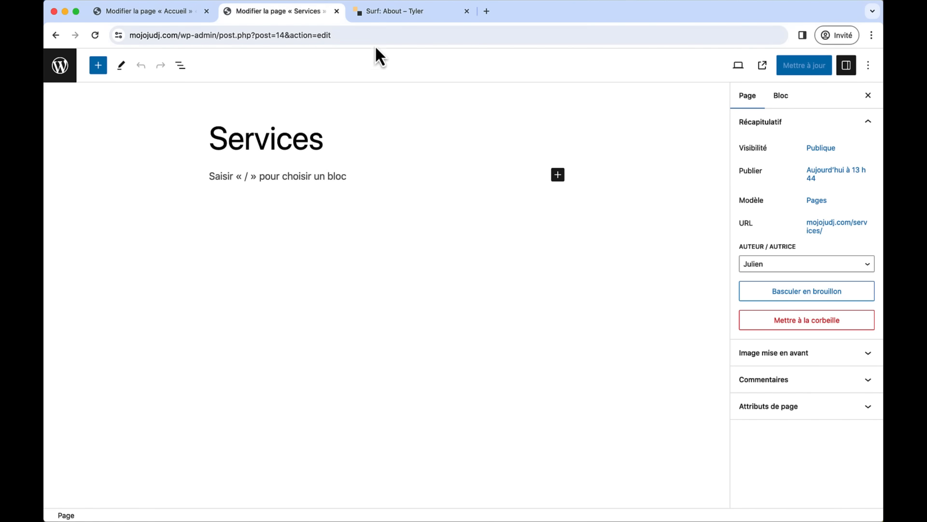
left_click(386, 18)
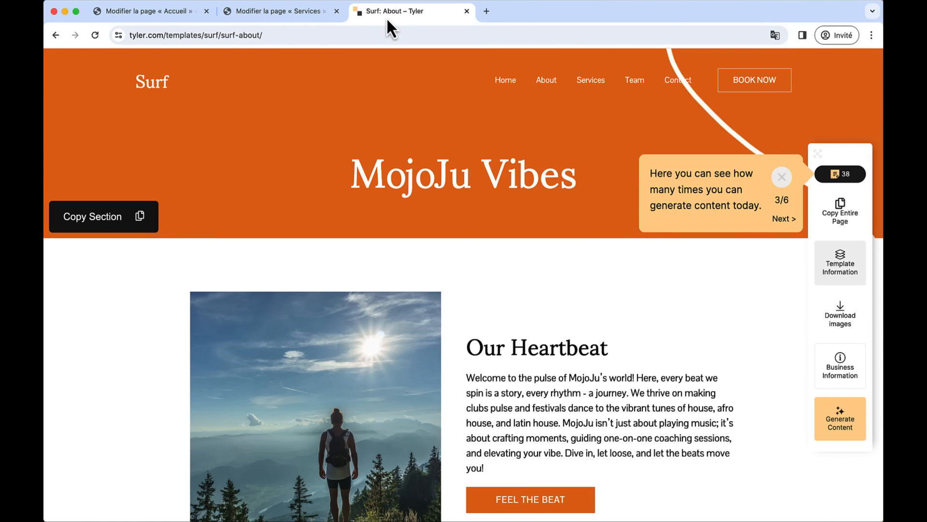
- Generate Mojoju DJ copy (Beat Mastery, Club Vibes) for Tyler's Surf Services template and copy the whole page
left_click(586, 87)
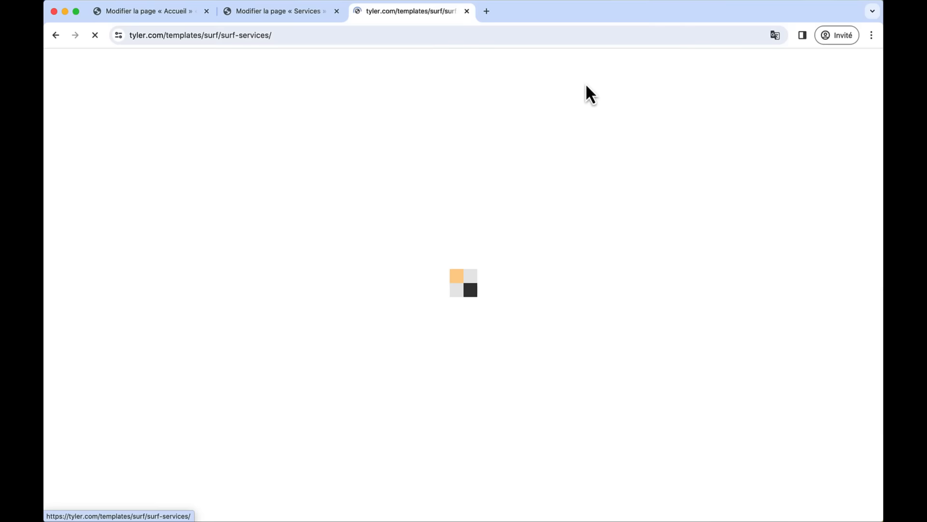
left_click(833, 420)
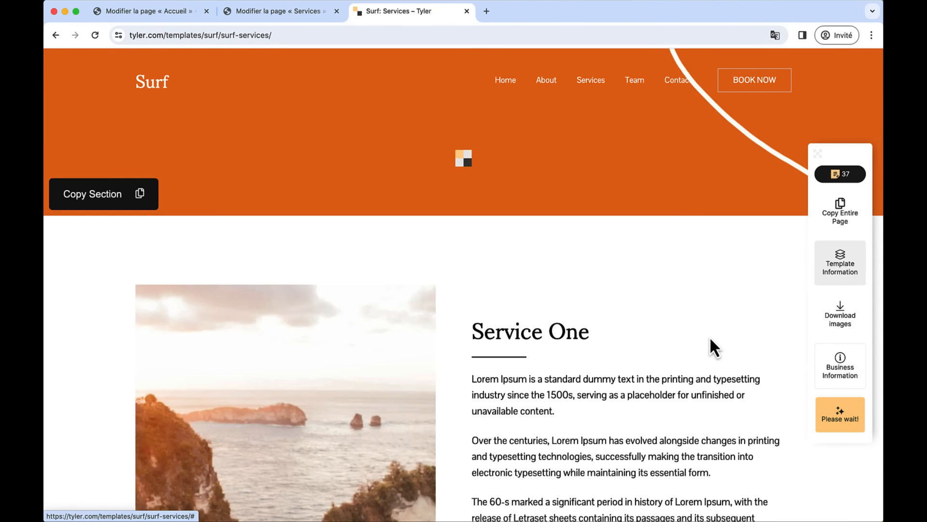
scroll(708, 335, "down", 4)
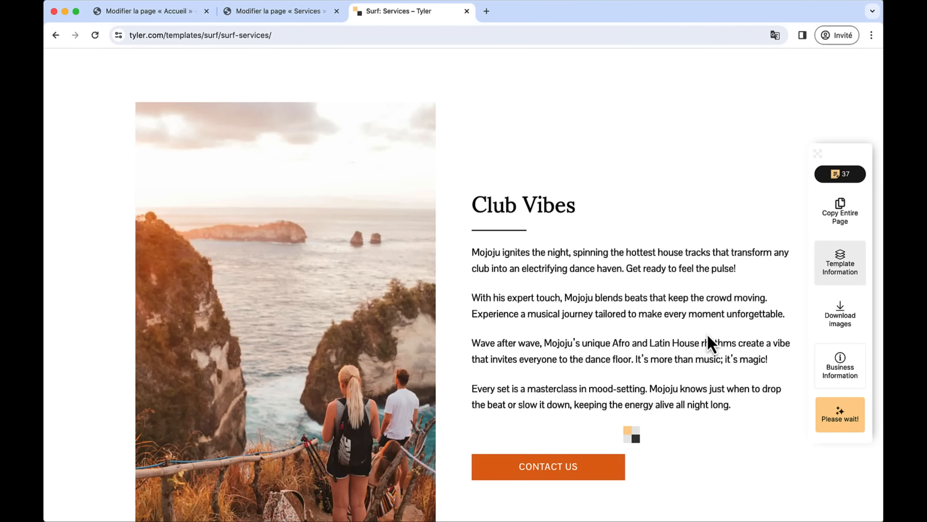
scroll(708, 335, "down", 12)
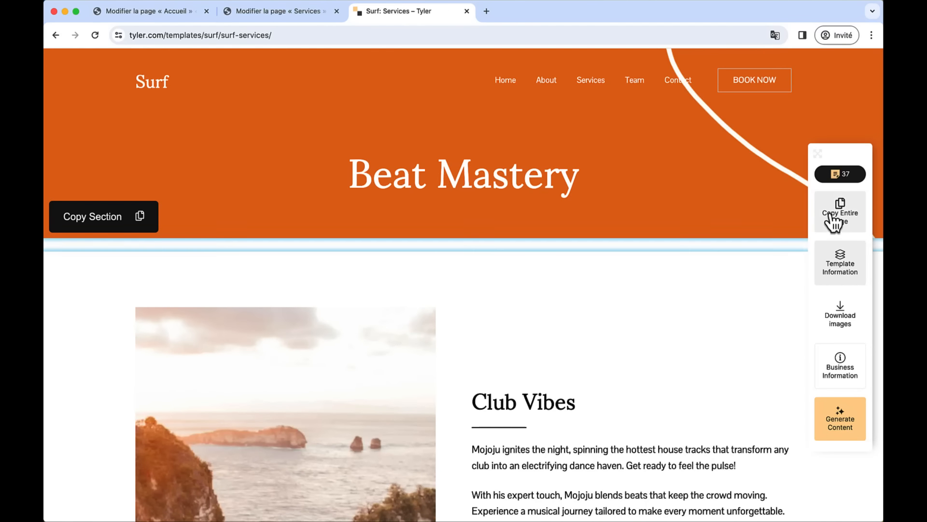
left_click(837, 222)
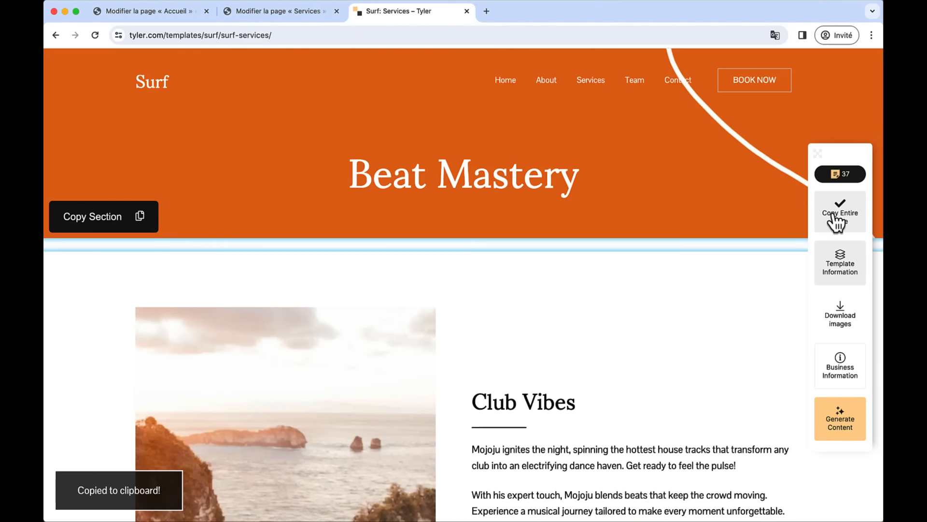
left_click(273, 12)
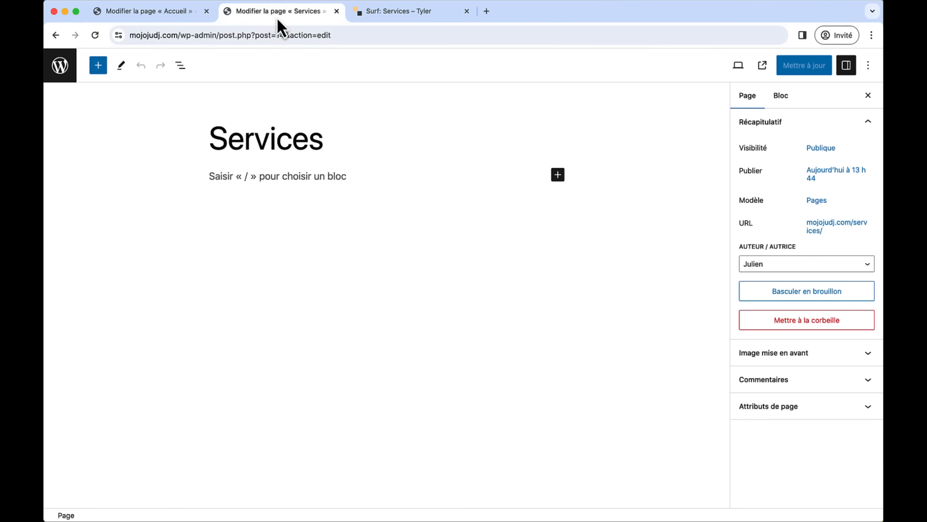
- Paste the Beat Mastery Services layout into the empty Services page and save it with Mettre à jour
left_click(289, 177)
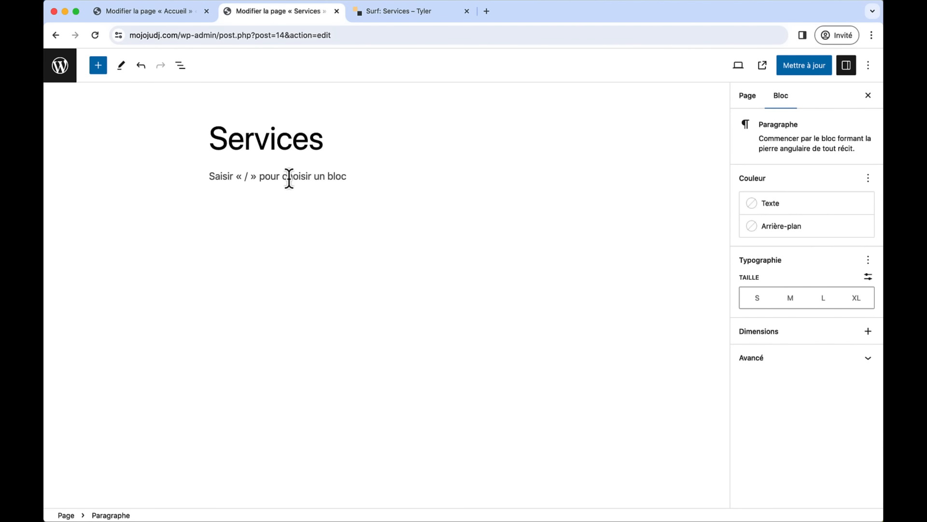
key("cmd+v")
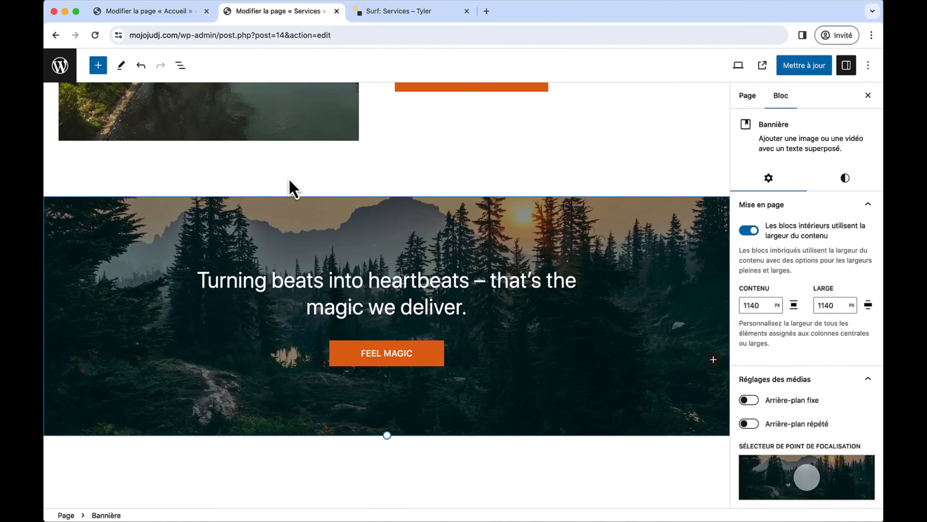
scroll(420, 209, "up", 10)
scroll(420, 208, "up", 15)
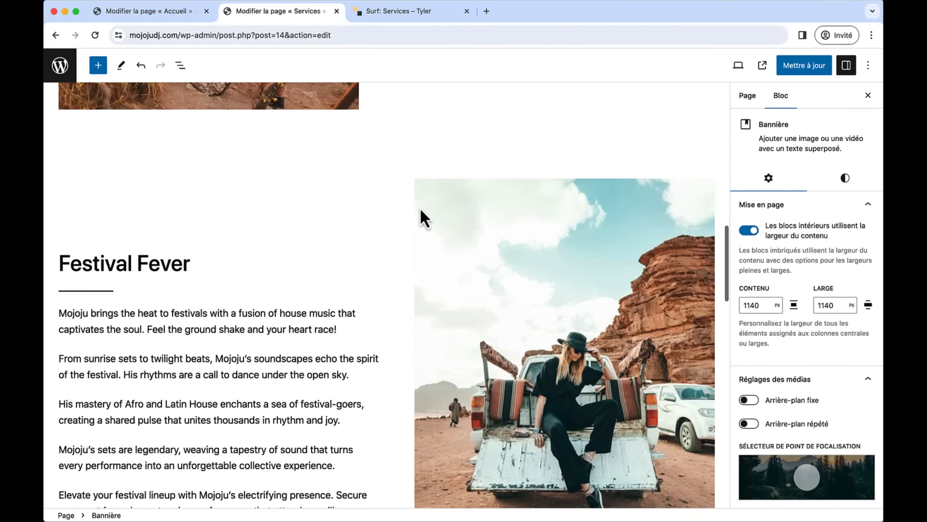
scroll(419, 207, "up", 5)
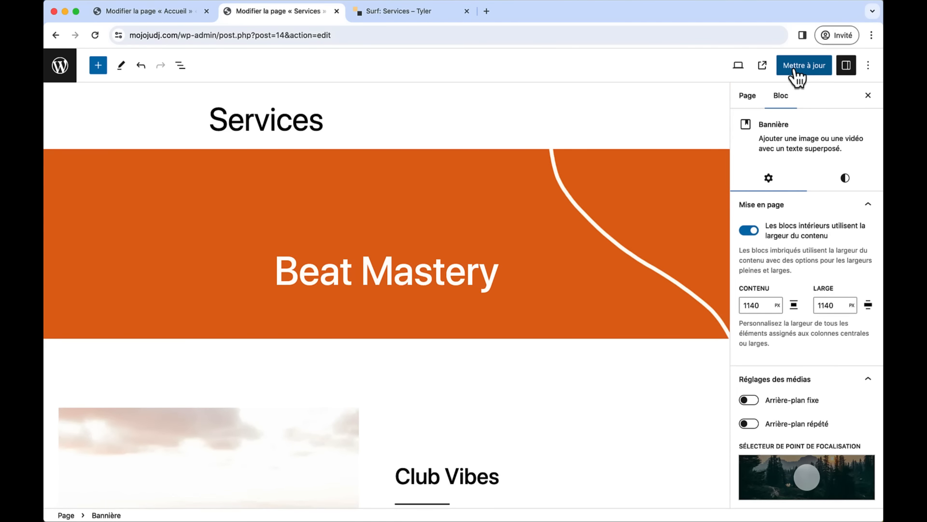
left_click(794, 69)
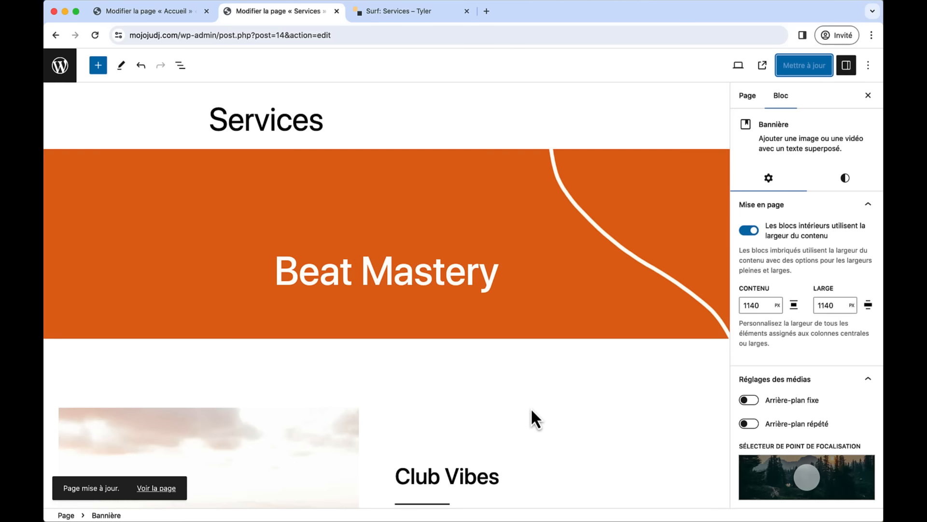
scroll(532, 410, "down", 3)
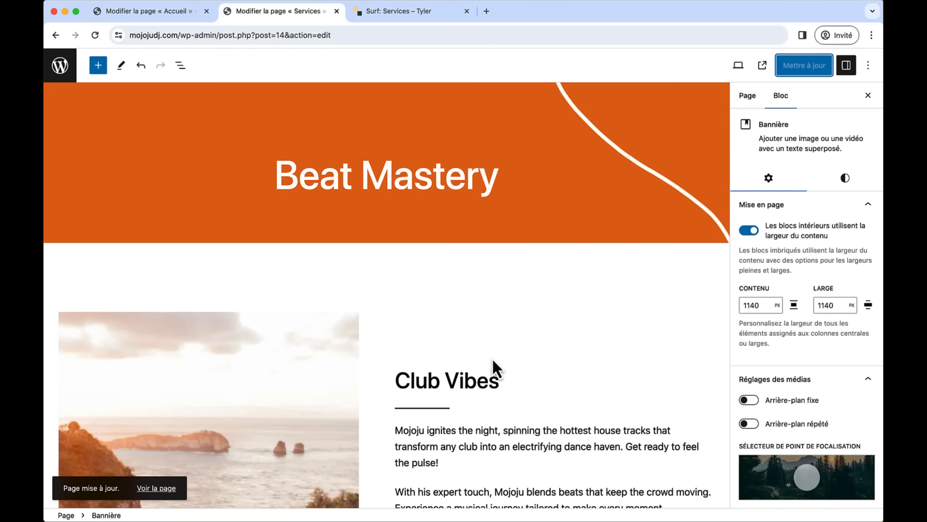
scroll(493, 362, "up", 3)
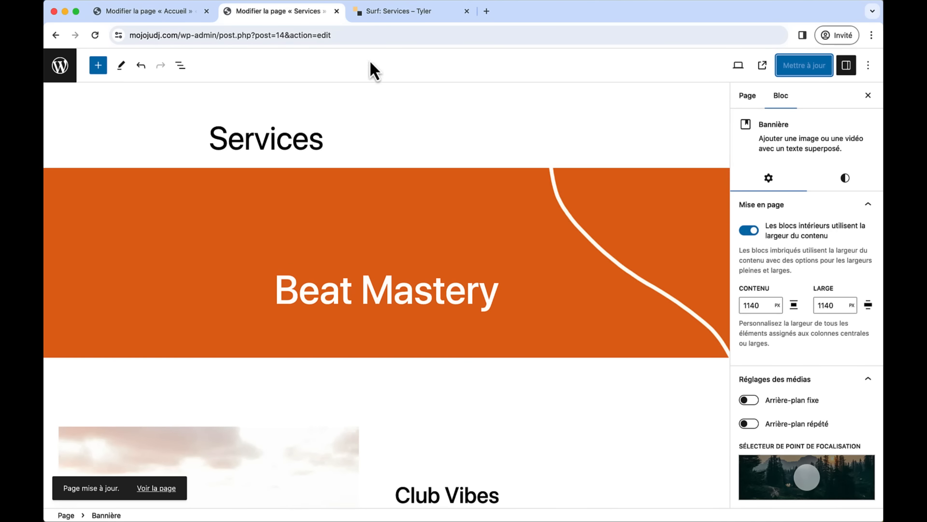
left_click(399, 15)
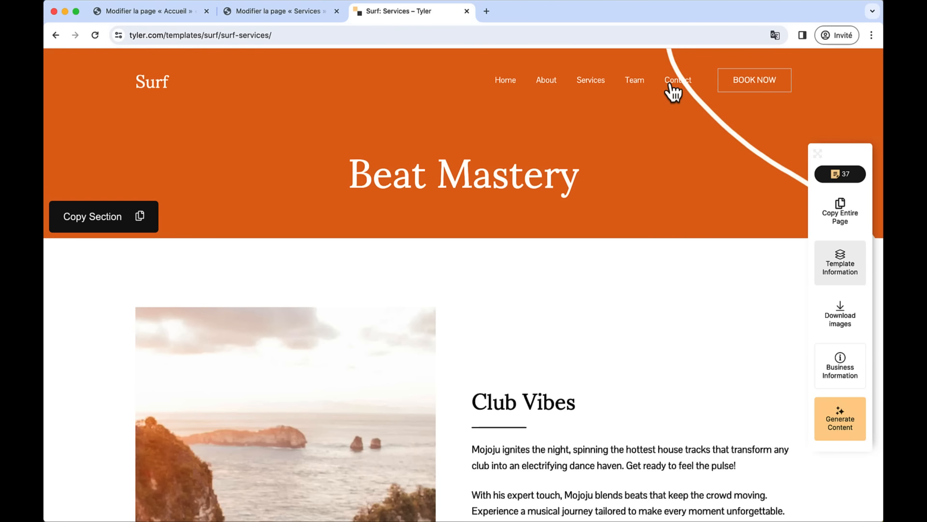
- Return to the Tyler template gallery and open the Island template, dismissing the translation and info tips
left_click(56, 35)
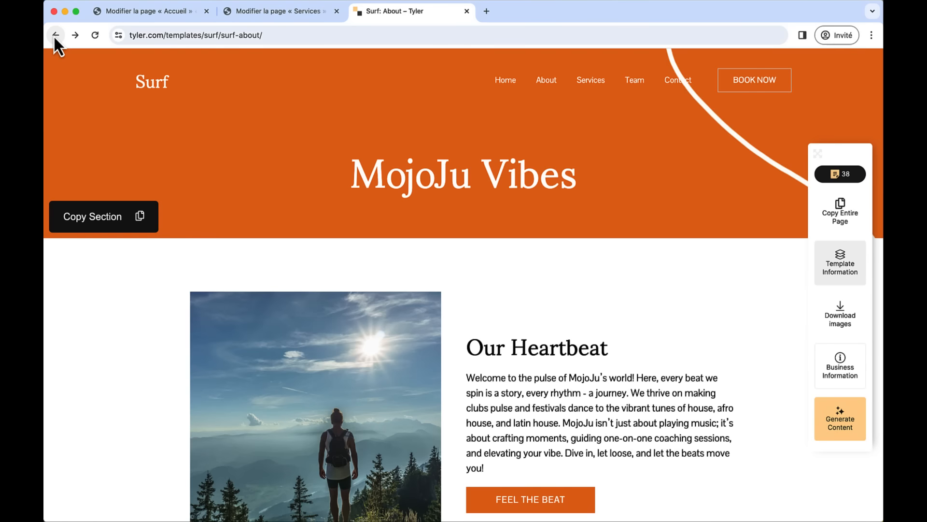
left_click(55, 35)
left_click(56, 36)
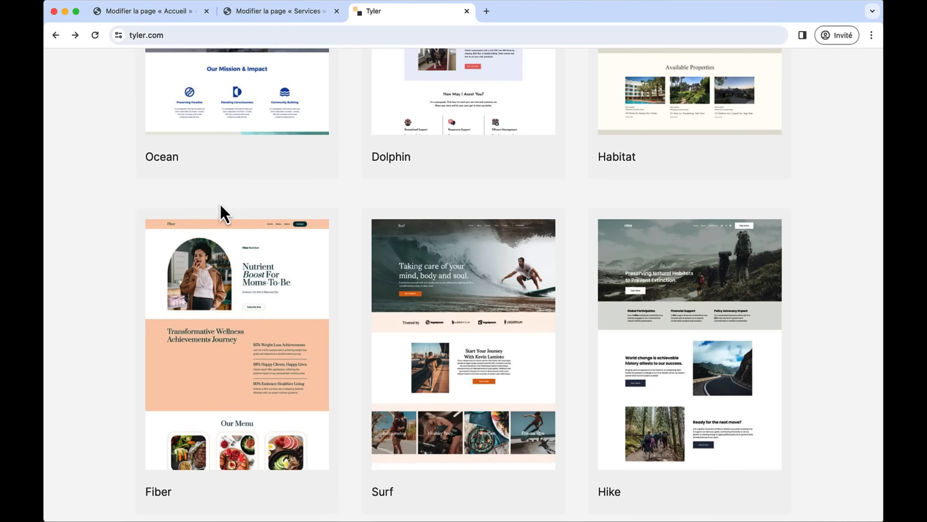
scroll(221, 204, "up", 15)
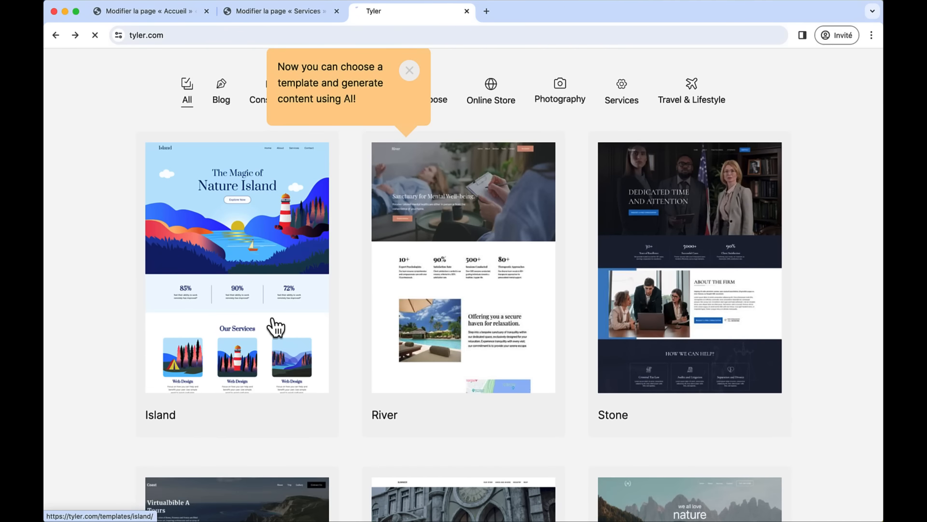
left_click(274, 320)
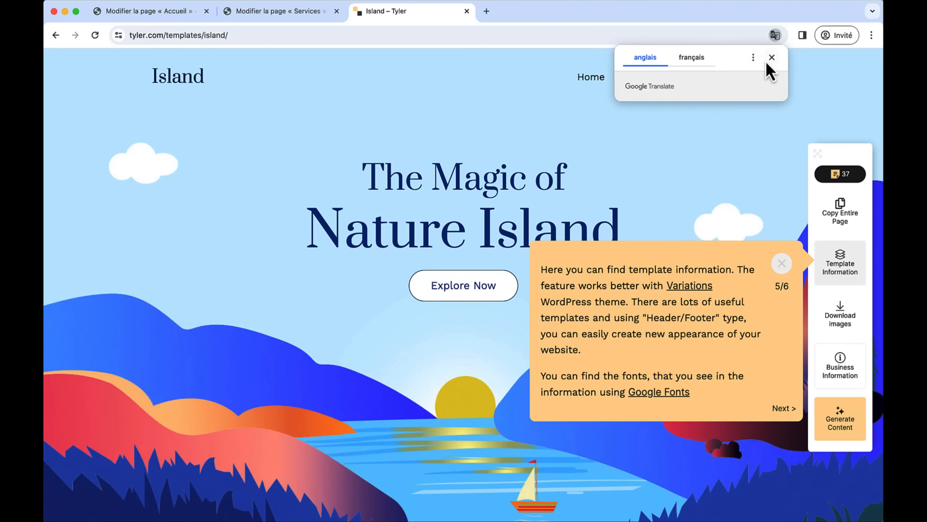
left_click(771, 58)
left_click(782, 263)
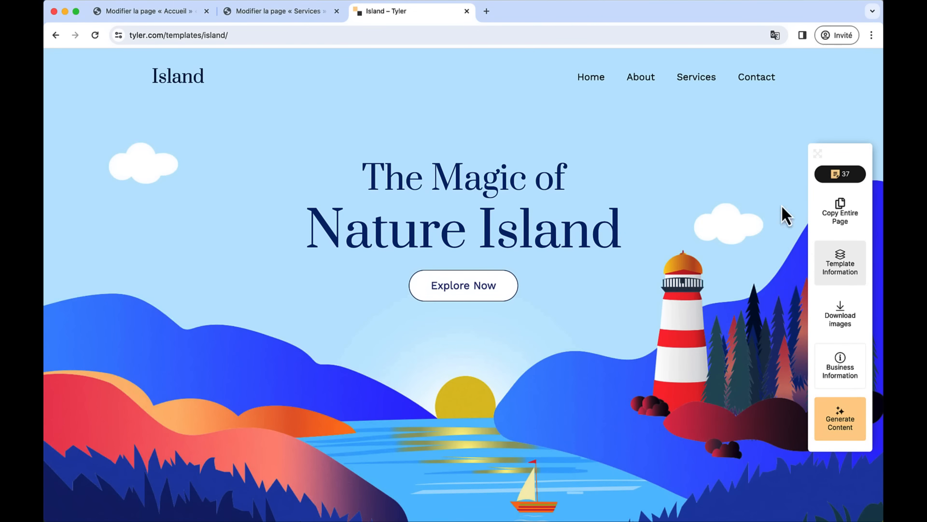
- Generate DJ text (Get Grooving!, Hit the Beat!) for the Island Contact page and copy it
left_click(757, 83)
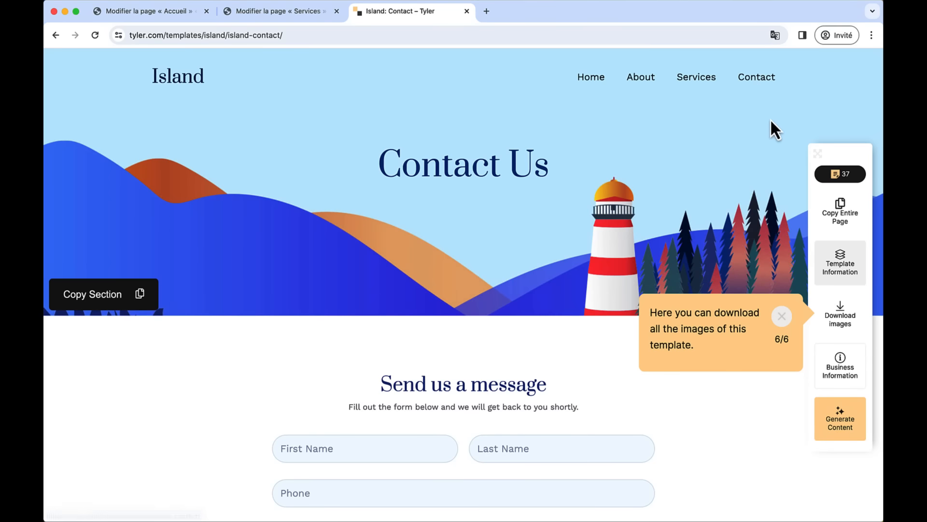
left_click(784, 318)
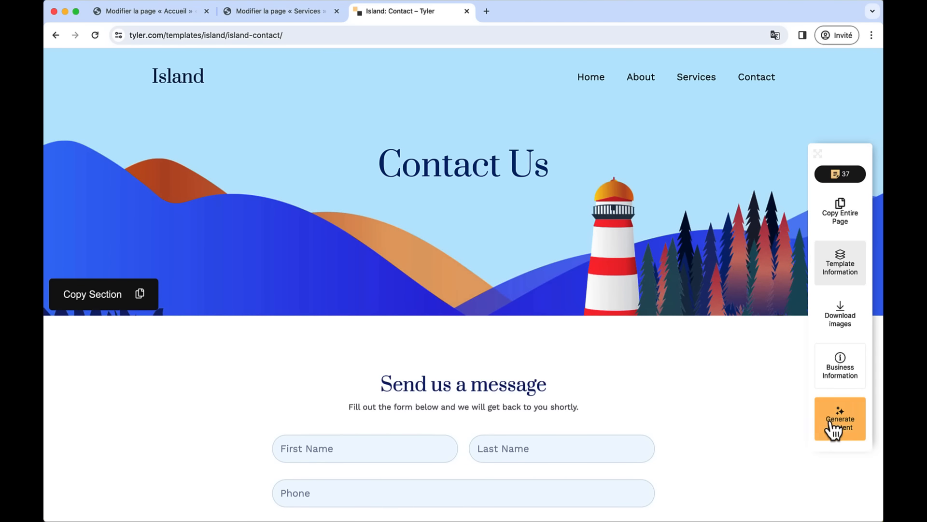
left_click(844, 383)
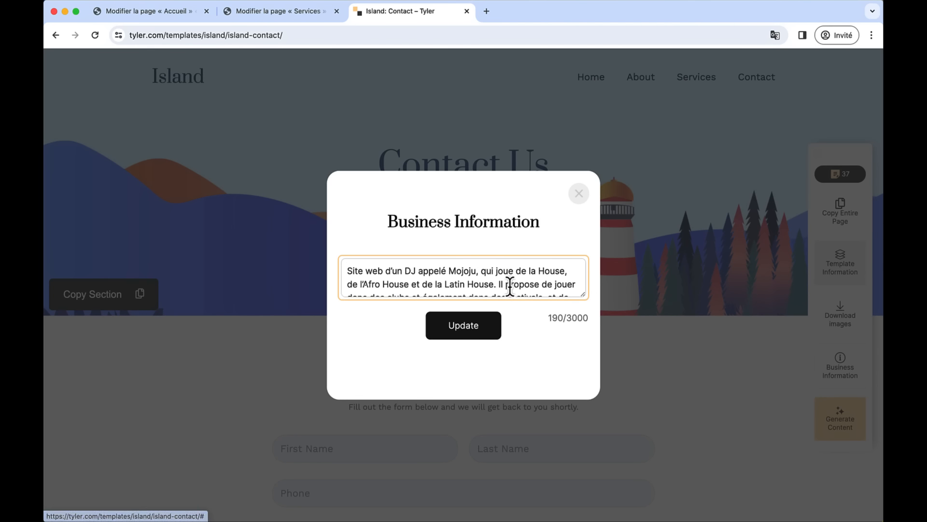
left_click(579, 194)
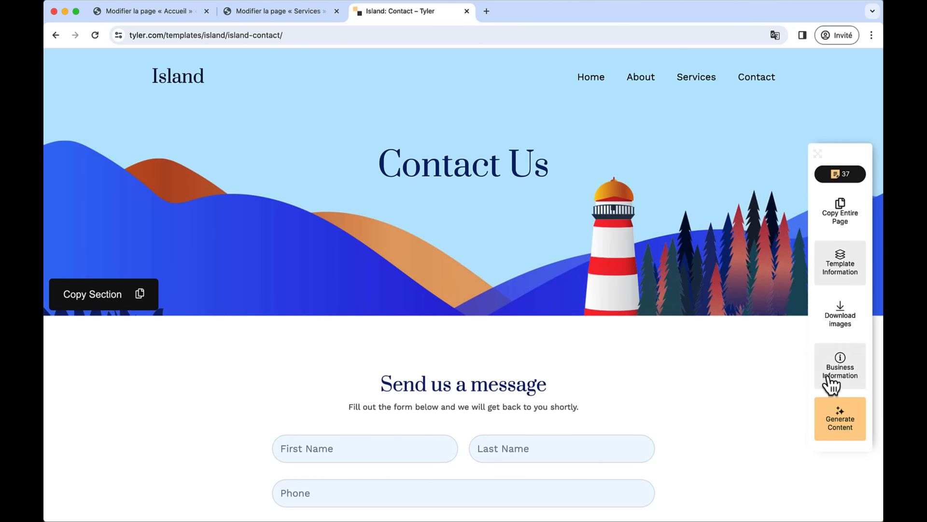
left_click(837, 414)
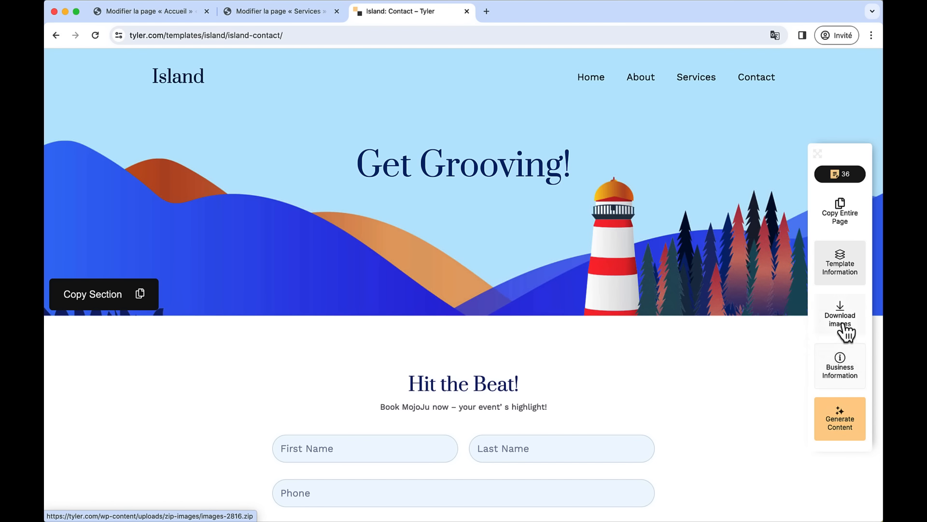
left_click(841, 232)
- Open the empty Contact page in the WordPress editor from the pages list
left_click(281, 18)
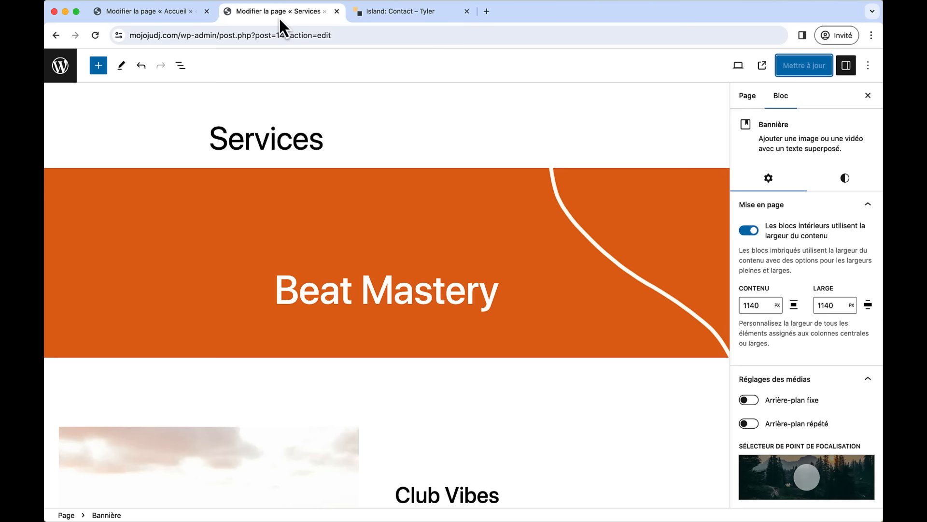
left_click(69, 77)
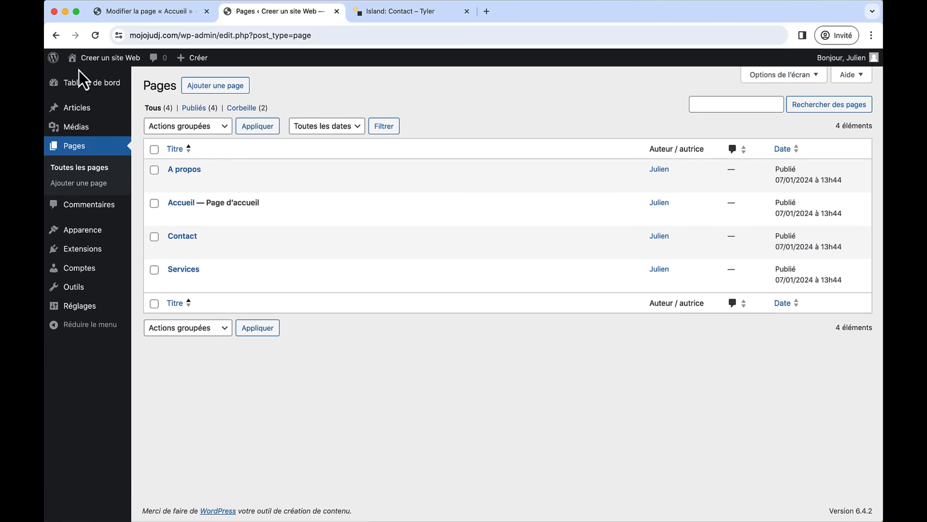
left_click(188, 239)
- Paste the Get Grooving contact layout into the Contact page, update it, and return to Pages
left_click(280, 172)
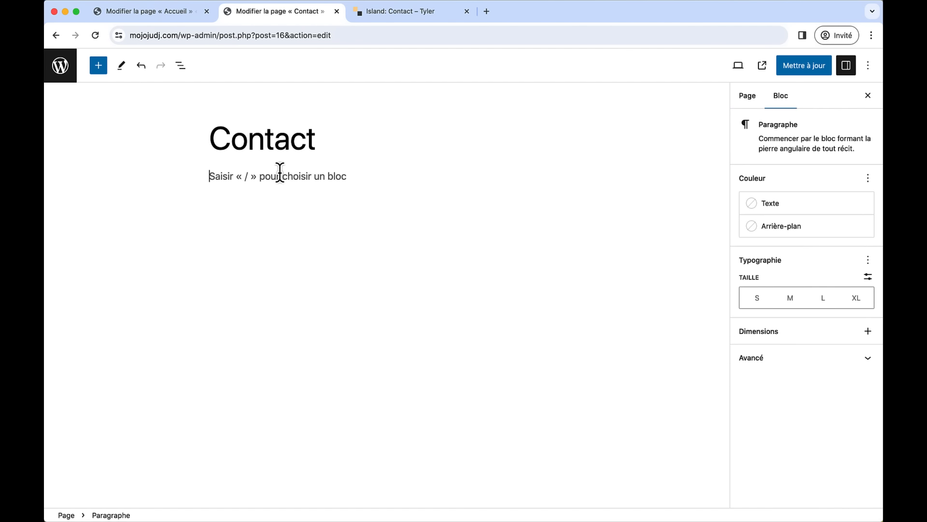
key("super+v")
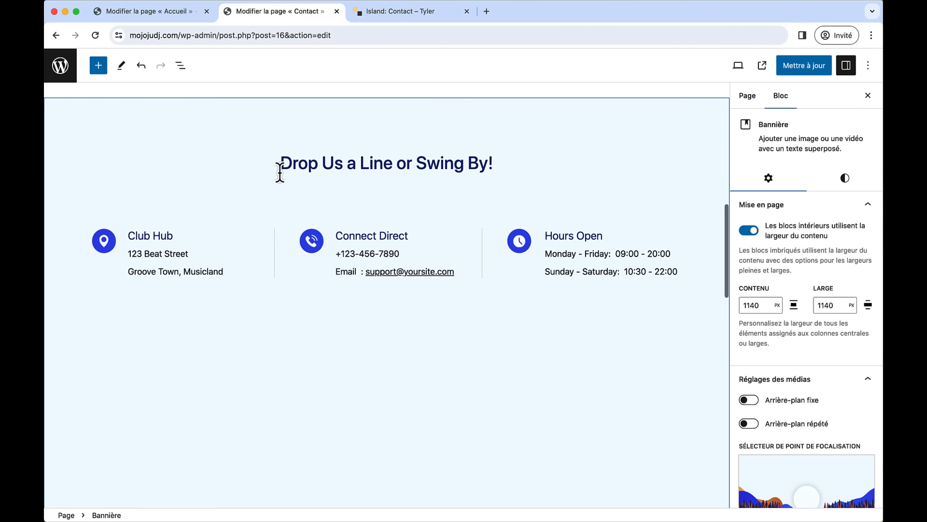
scroll(362, 201, "up", 10)
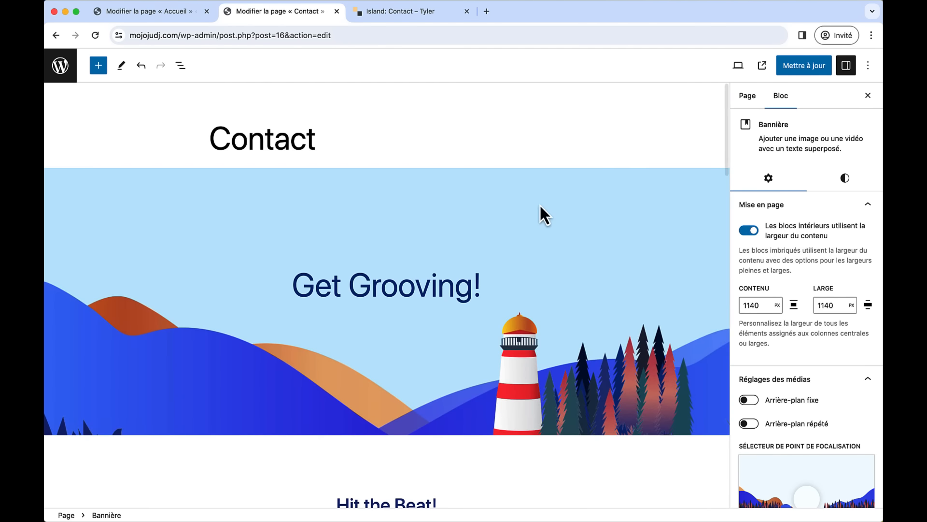
scroll(528, 294, "down", 5)
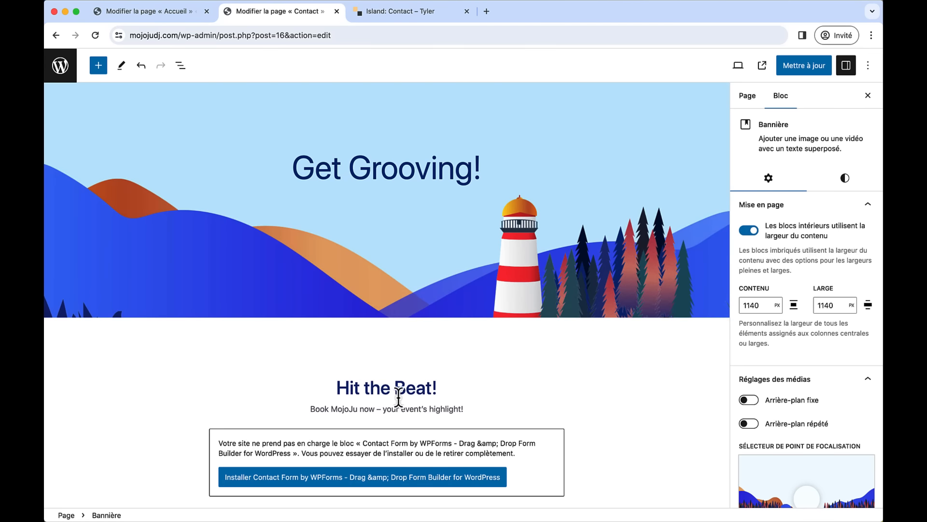
scroll(437, 362, "down", 2)
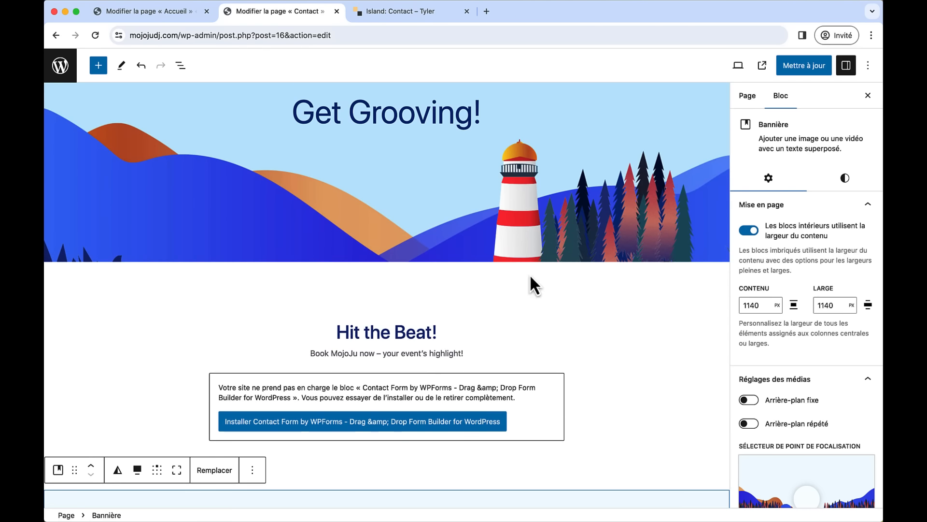
left_click(789, 65)
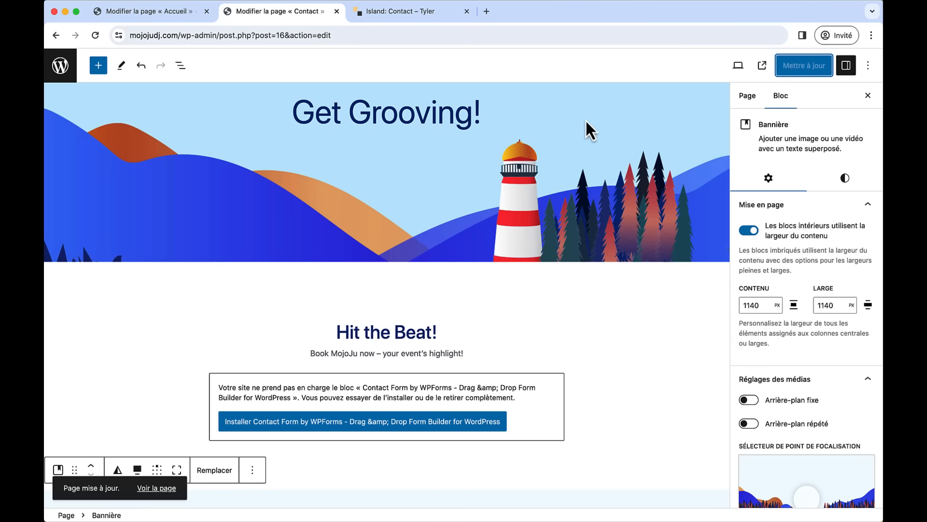
left_click(73, 78)
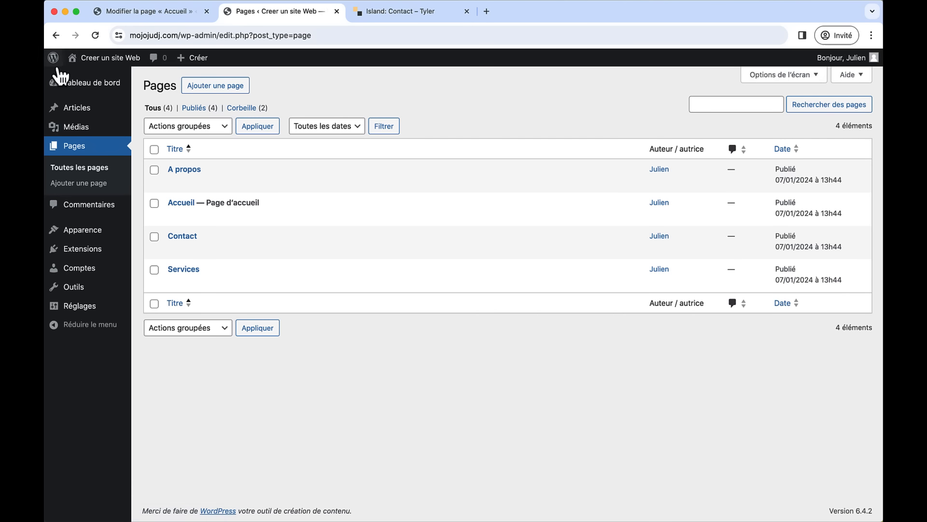
- View the live mojojudj.com site with editor and Tyler tabs closed, checking A propos before returning home
left_click(99, 59)
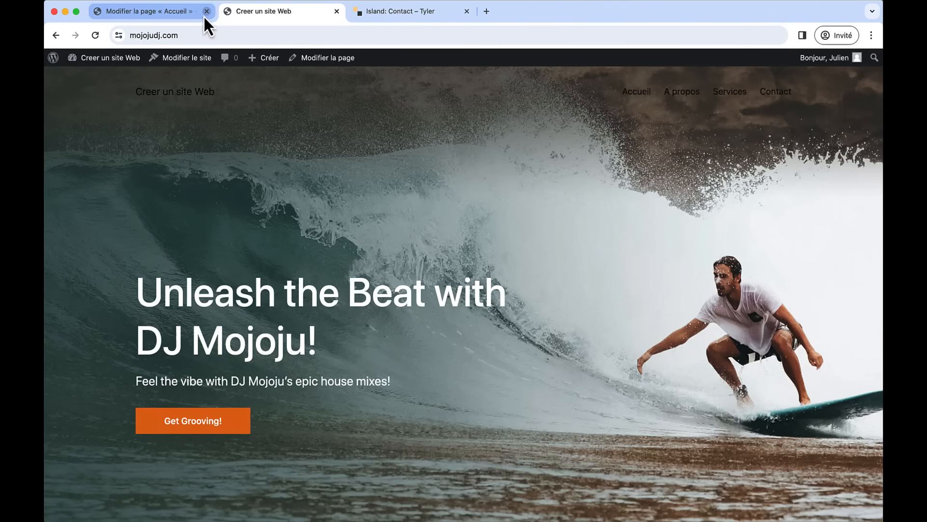
left_click(205, 13)
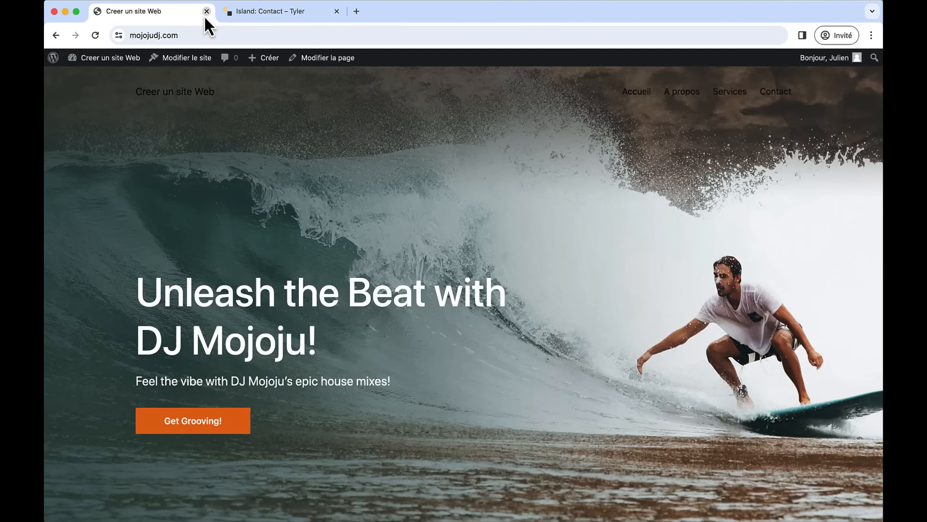
left_click(337, 11)
left_click(670, 99)
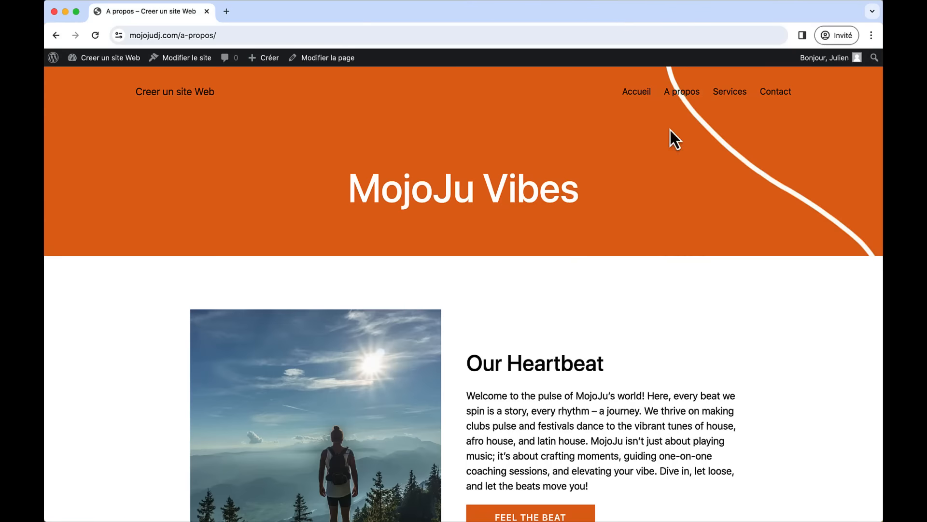
scroll(652, 324, "down", 20)
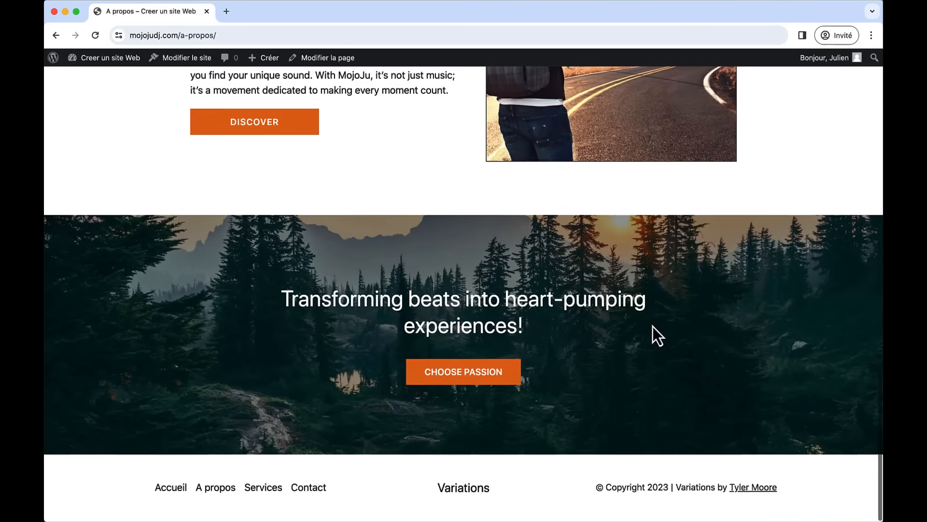
scroll(653, 326, "up", 20)
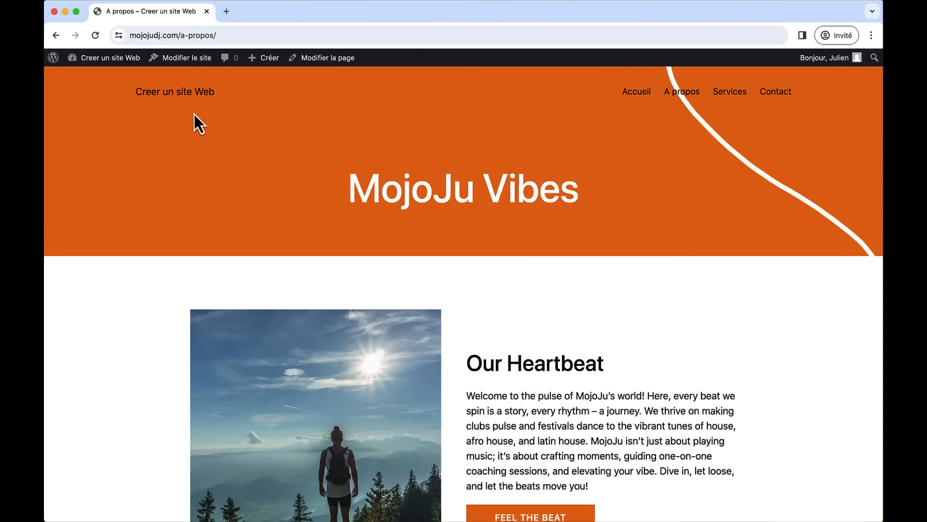
left_click(175, 94)
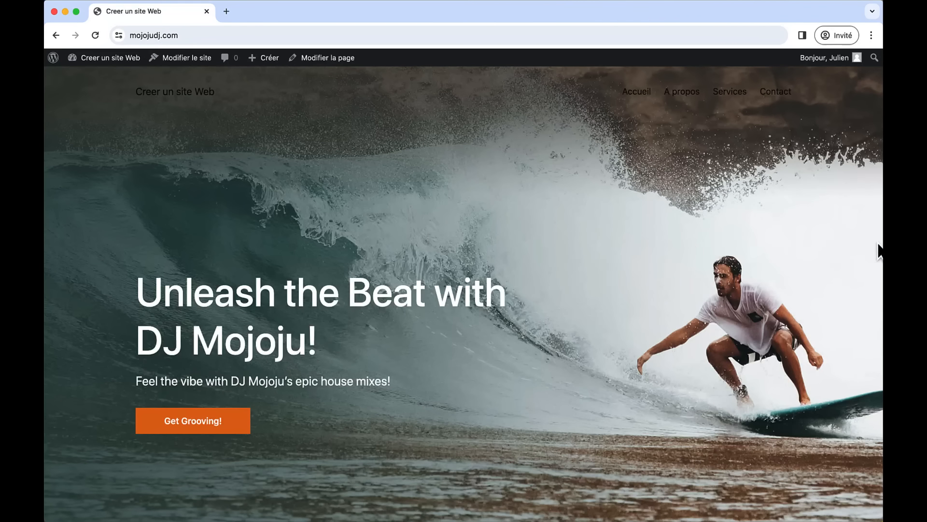
left_click_drag(878, 246, 208, 230)
scroll(206, 299, "down", 15)
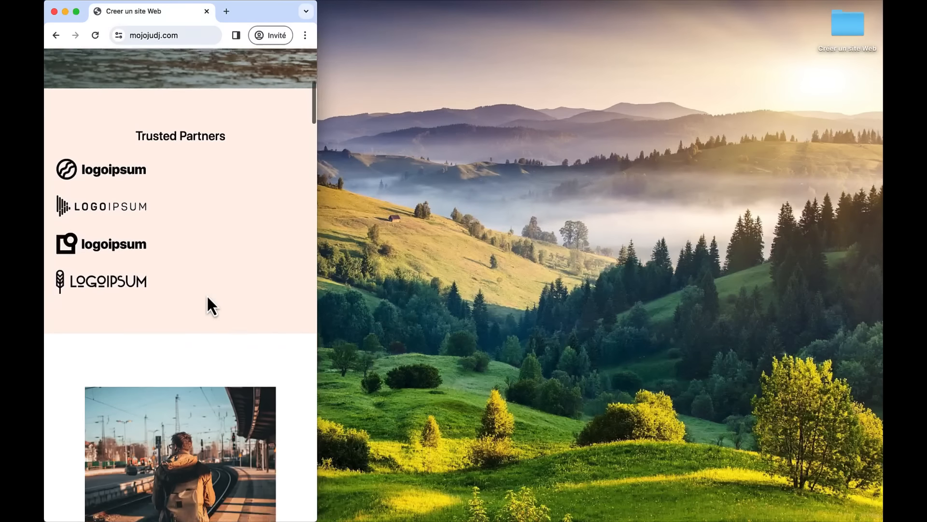
scroll(207, 297, "down", 20)
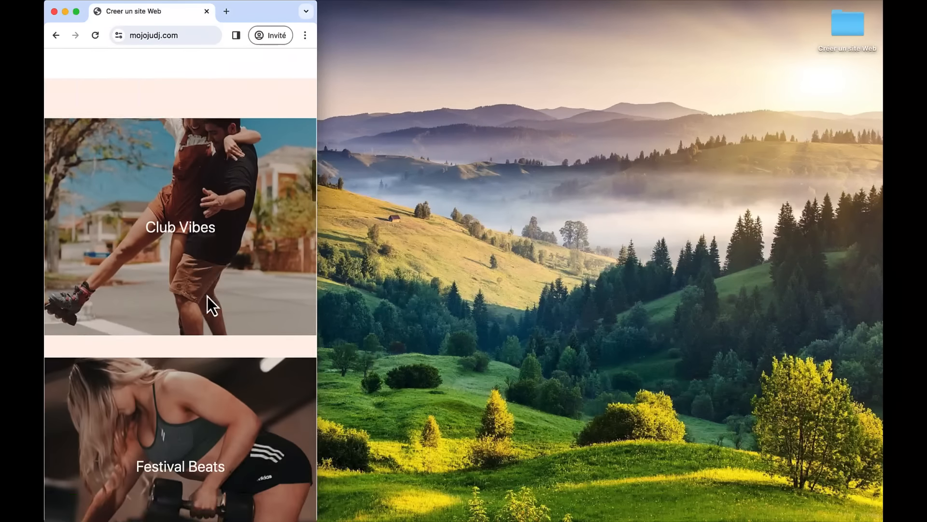
scroll(175, 344, "down", 20)
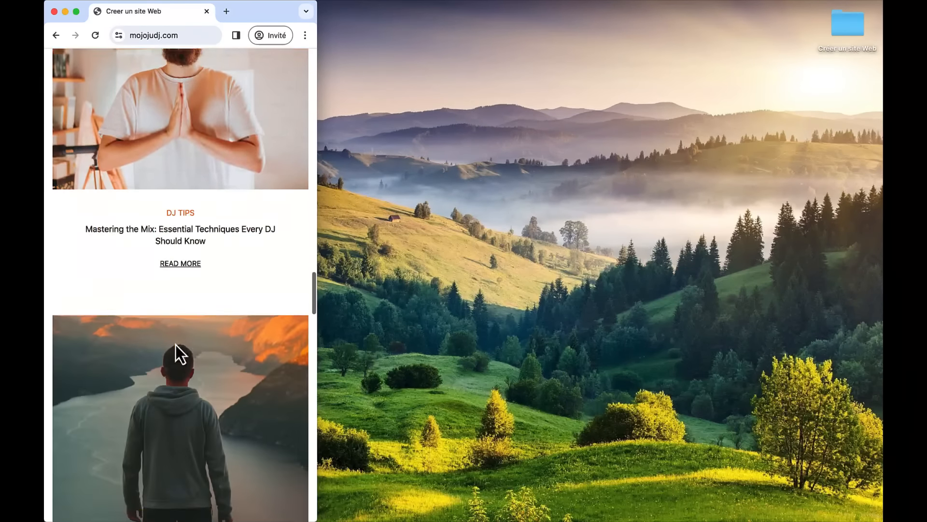
scroll(176, 344, "down", 20)
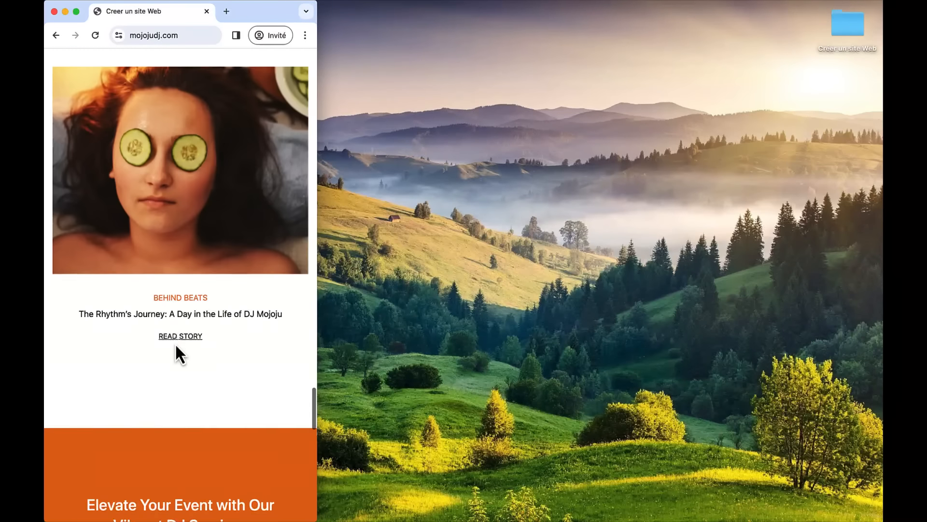
scroll(175, 344, "down", 2)
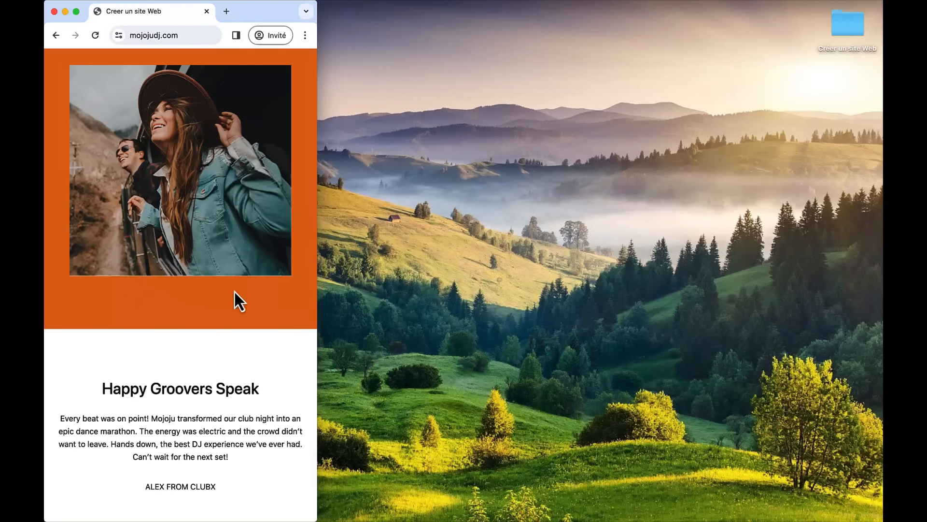
scroll(218, 369, "down", 15)
scroll(219, 369, "up", 20)
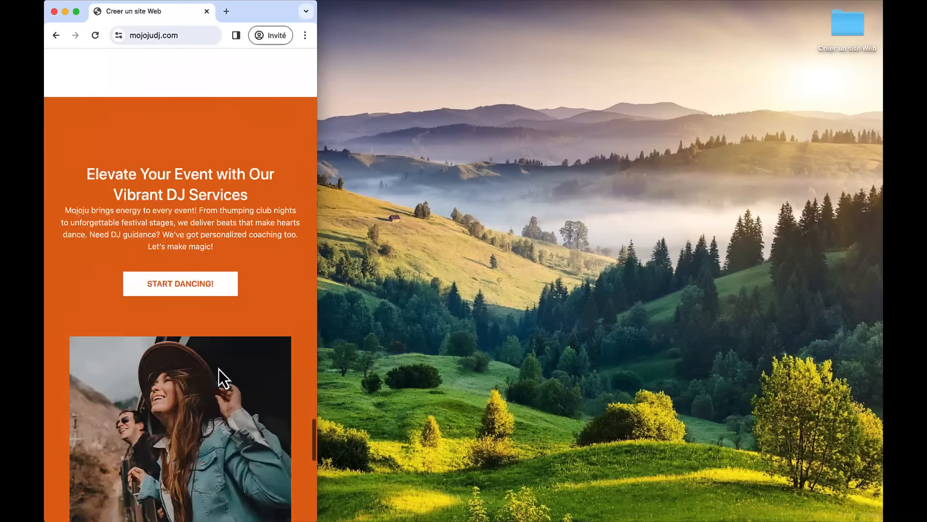
scroll(219, 369, "up", 20)
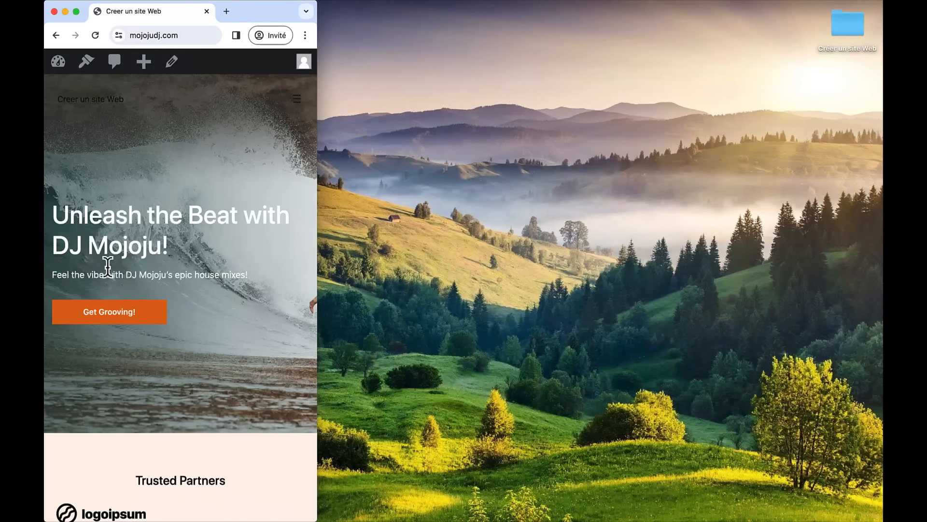
double_click(253, 8)
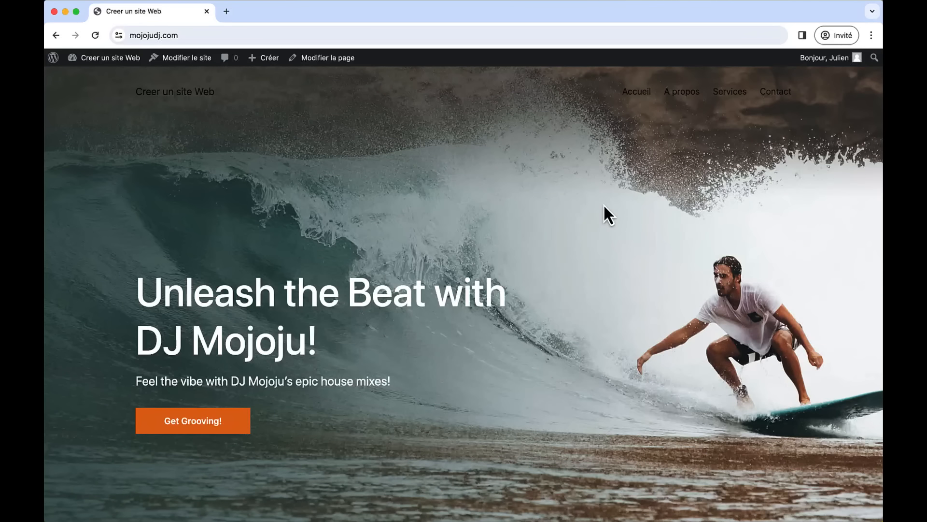
scroll(416, 290, "down", 5)
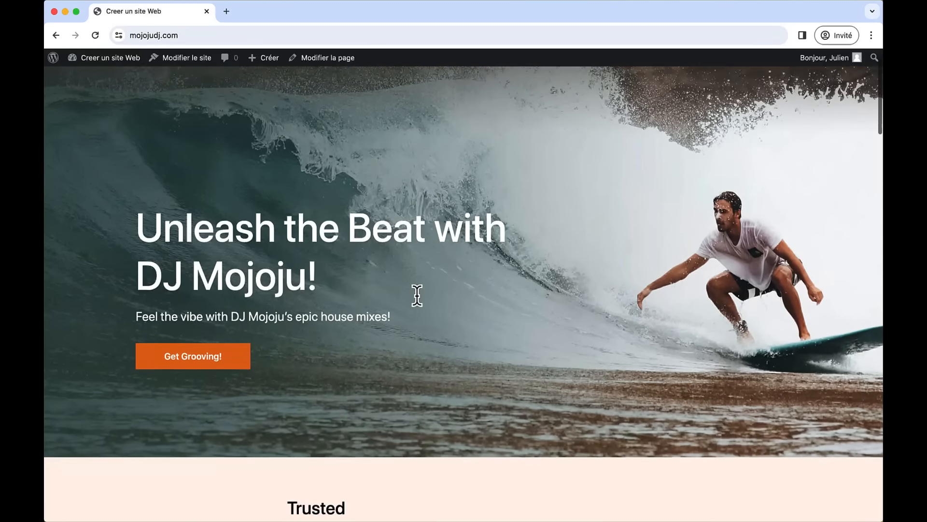
scroll(491, 285, "down", 12)
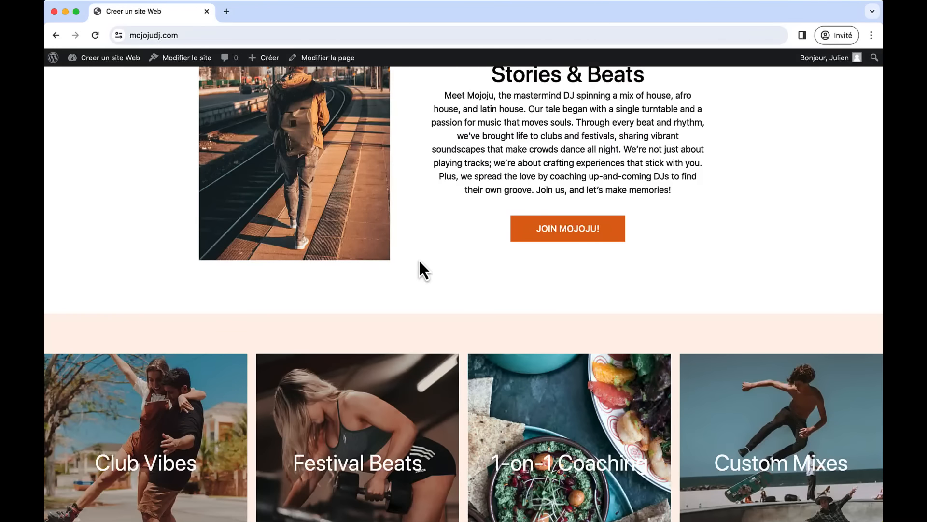
scroll(419, 261, "up", 6)
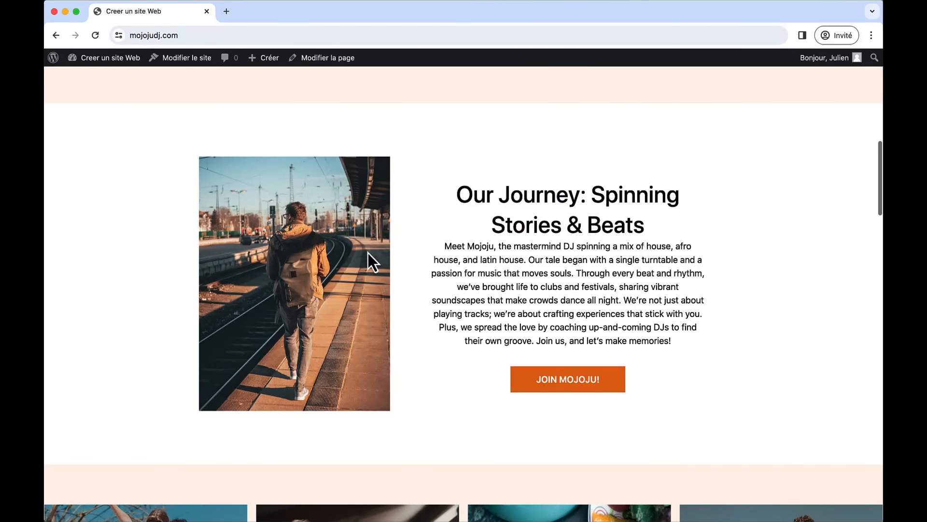
scroll(411, 289, "down", 10)
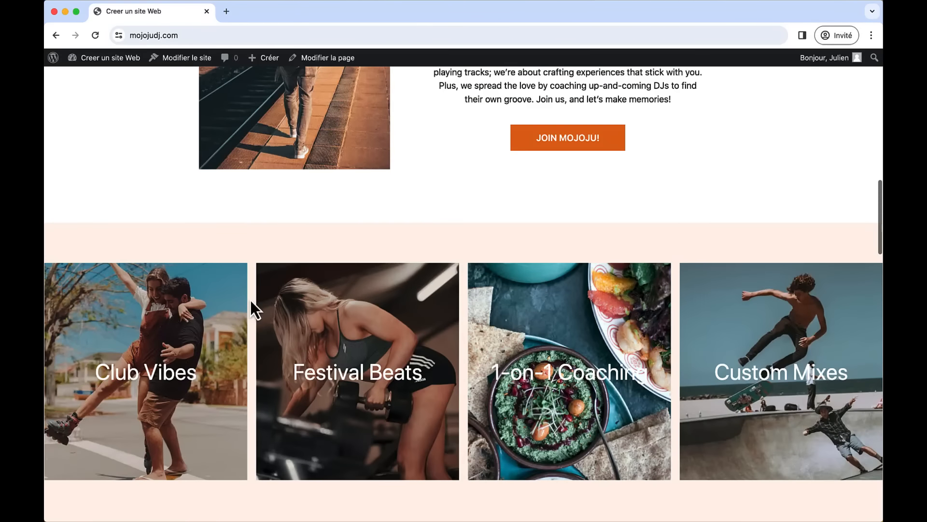
scroll(445, 247, "down", 8)
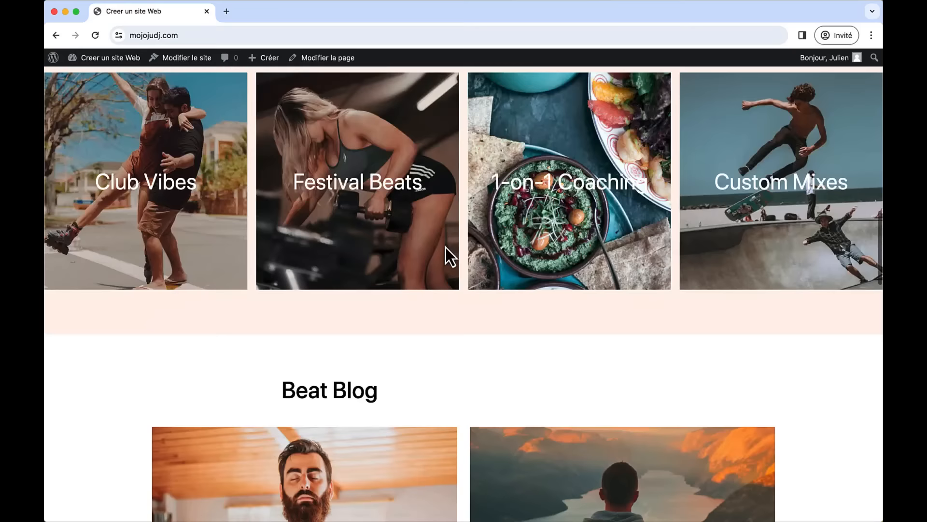
scroll(445, 247, "up", 20)
- Open Unsplash, Pexels and Pixabay in three new browser tabs
left_click(226, 12)
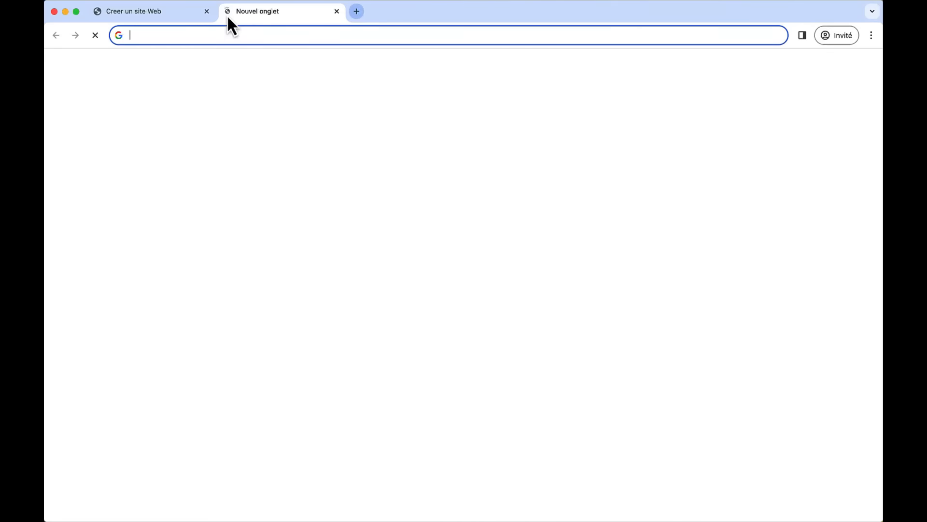
type("u")
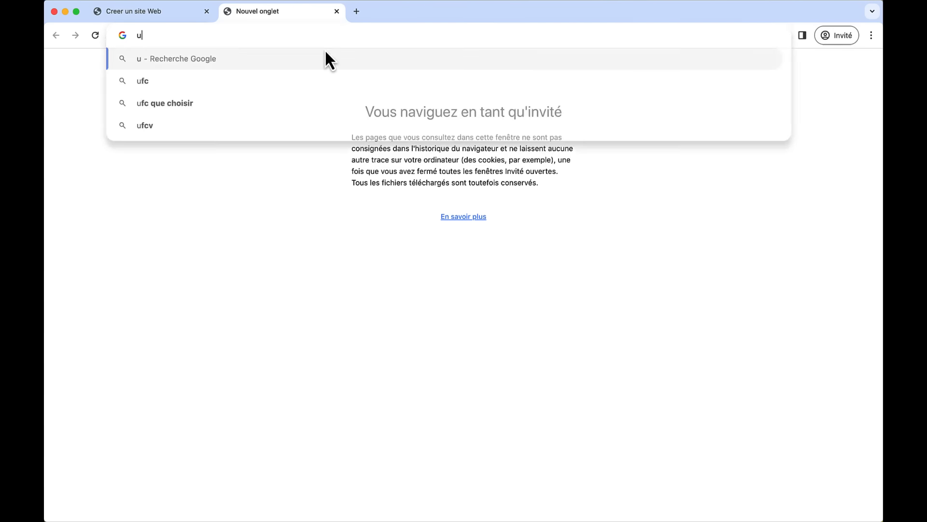
type("nsplash.co")
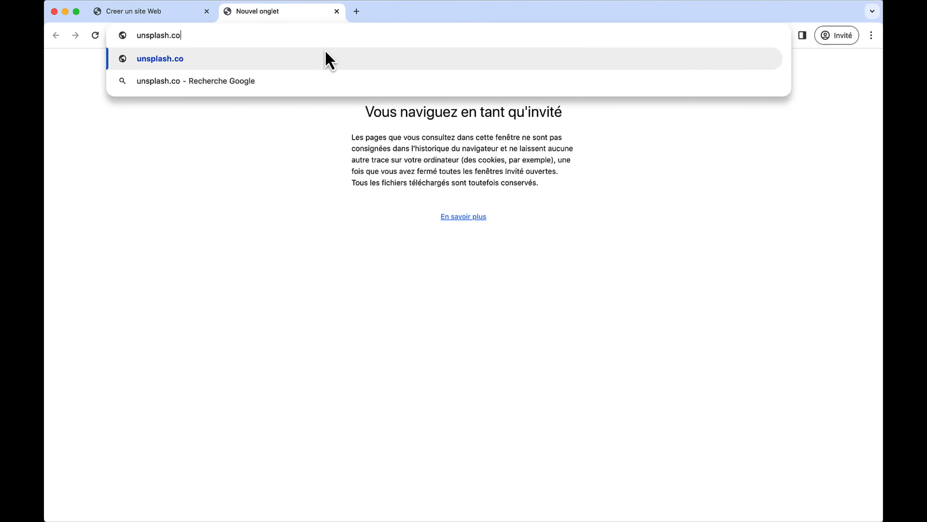
key("Return")
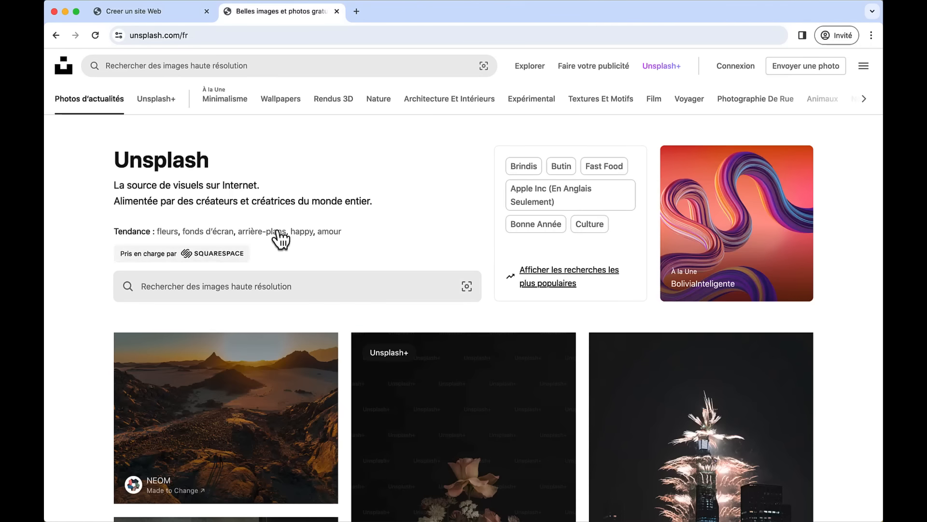
left_click(356, 12)
type("pexels.com")
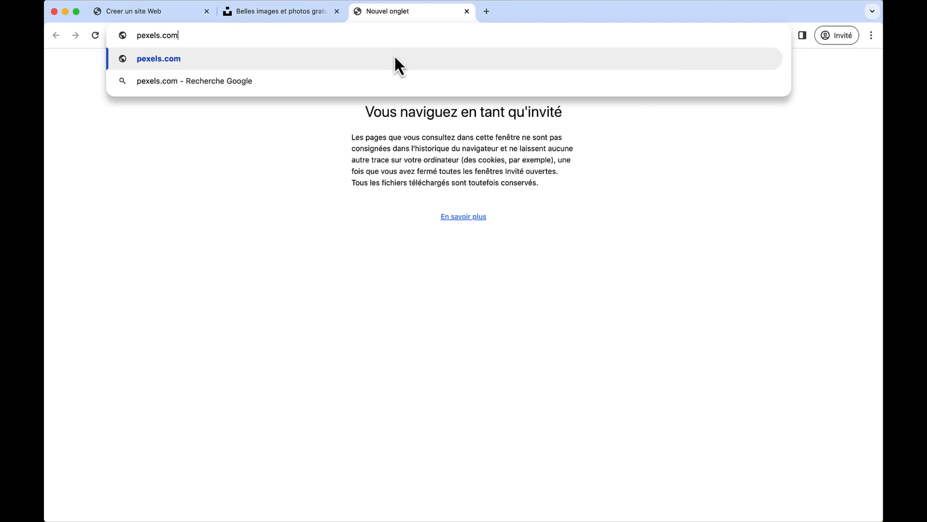
key("Return")
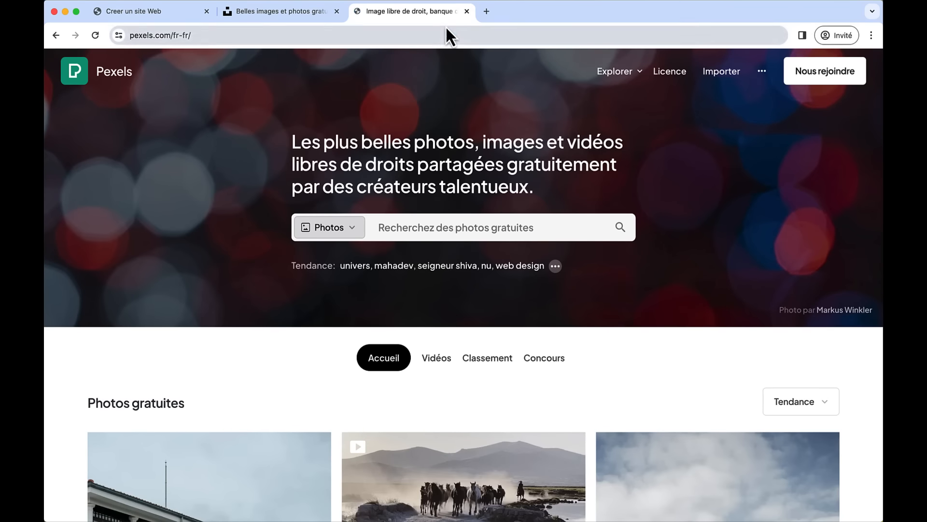
left_click(484, 12)
type("pixabay.com")
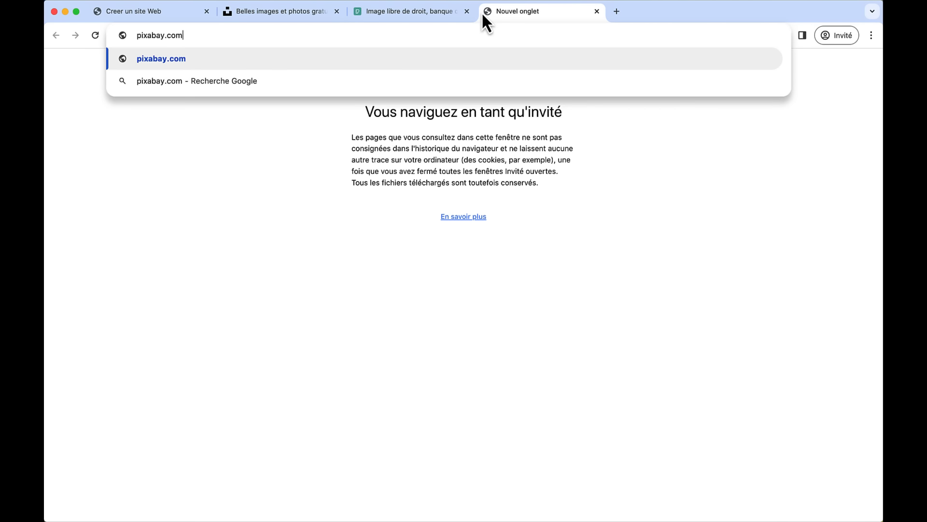
key("Return")
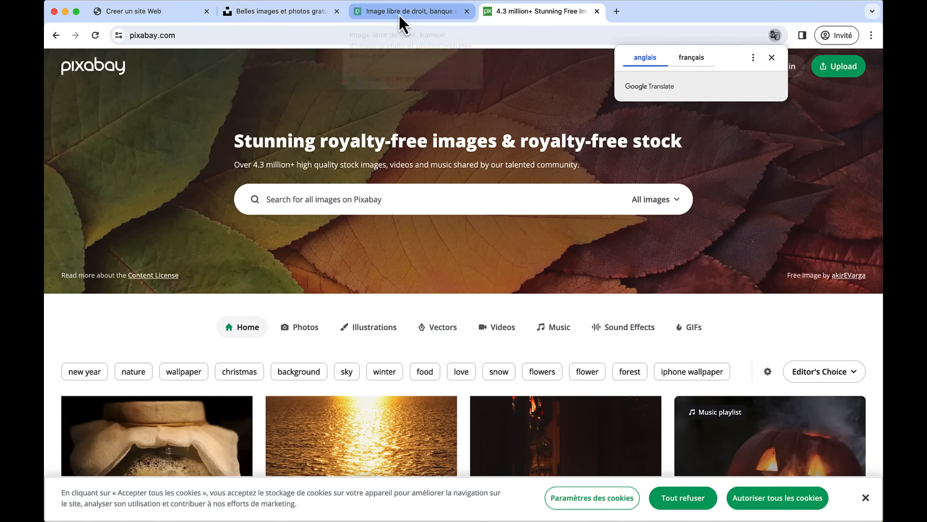
- Search Unsplash for 'dj' photos and browse the results
left_click(297, 13)
left_click(295, 280)
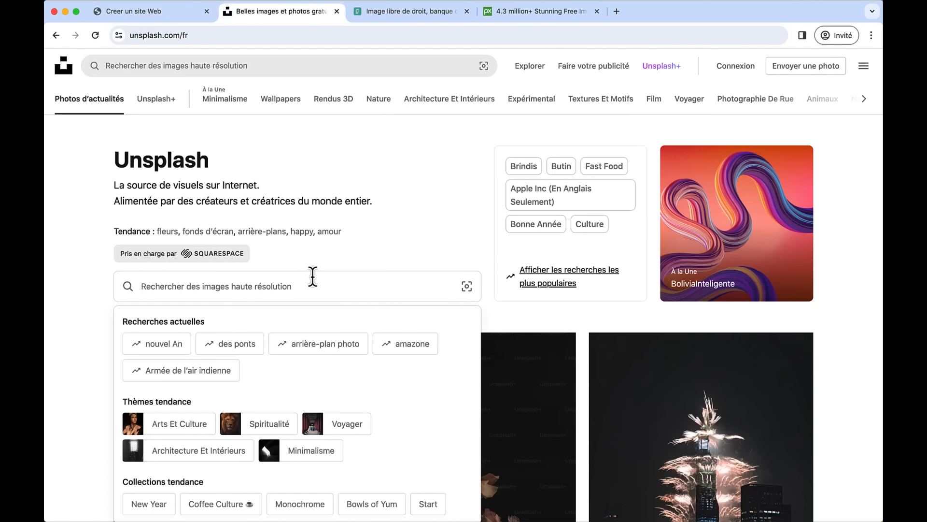
type("dj")
key("Return")
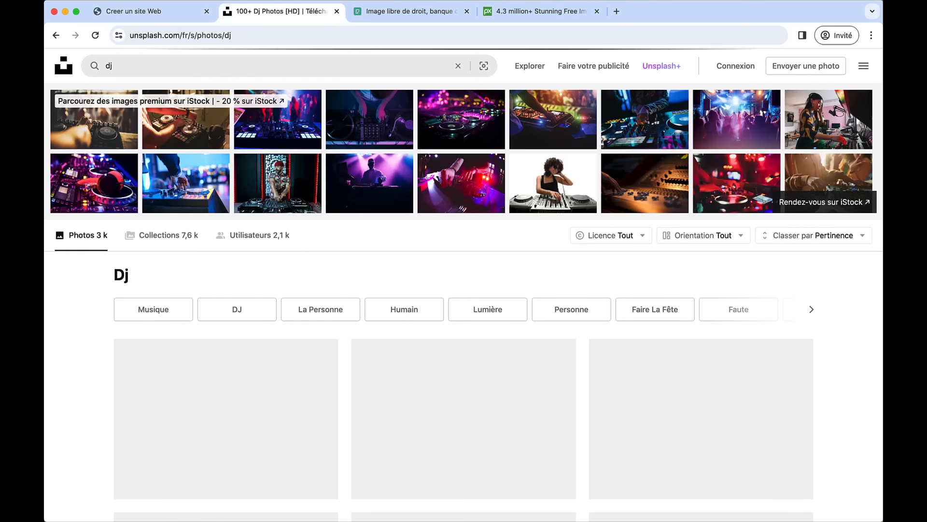
scroll(450, 283, "down", 3)
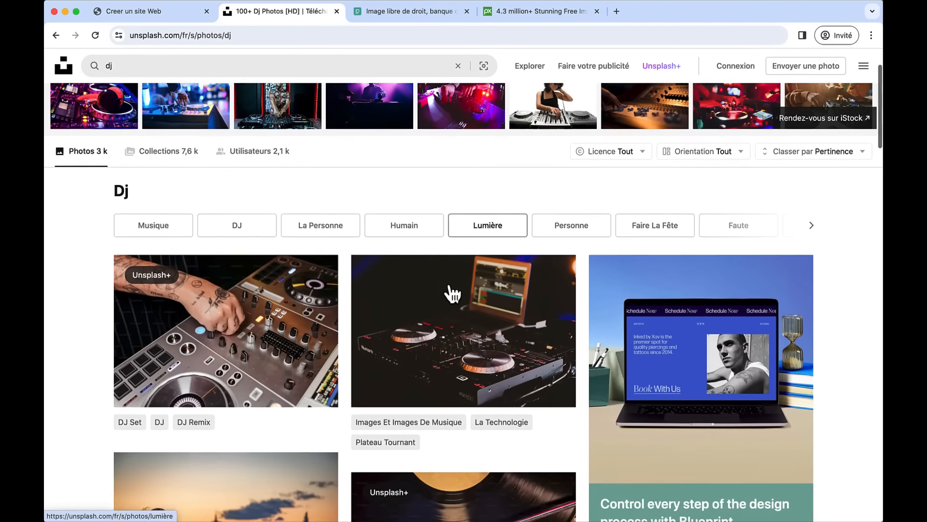
scroll(452, 290, "down", 10)
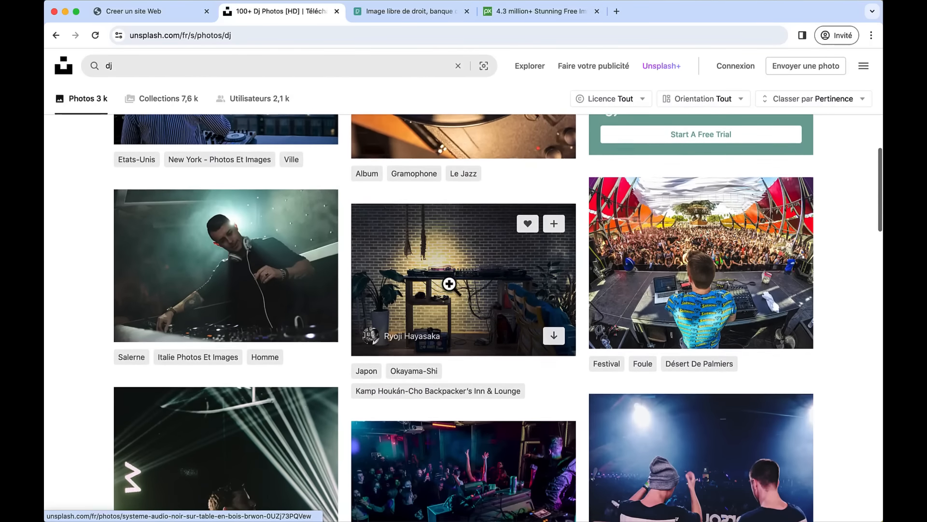
scroll(450, 284, "down", 1)
scroll(447, 283, "up", 2)
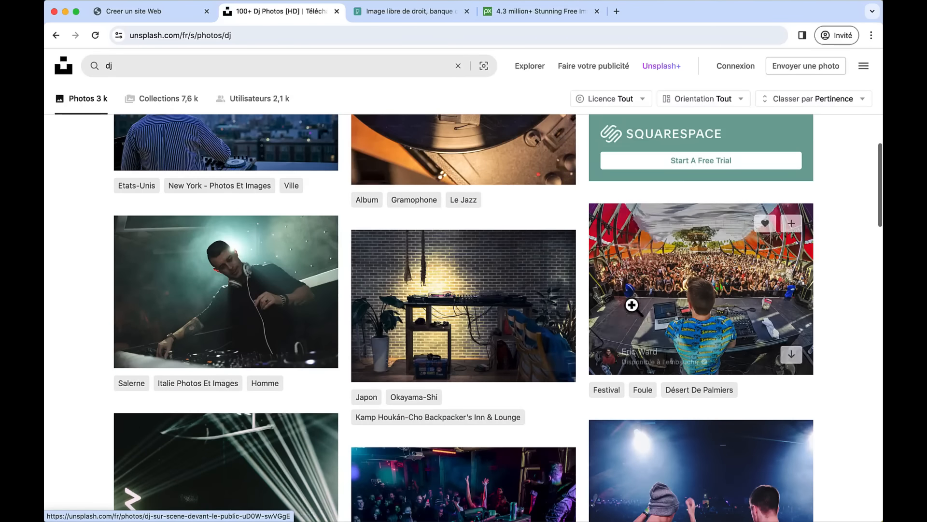
- Open the DJ festival stage photo, try the Moyenne 1920 x 1440 download, cancel saving, and close the tab
left_click(664, 295)
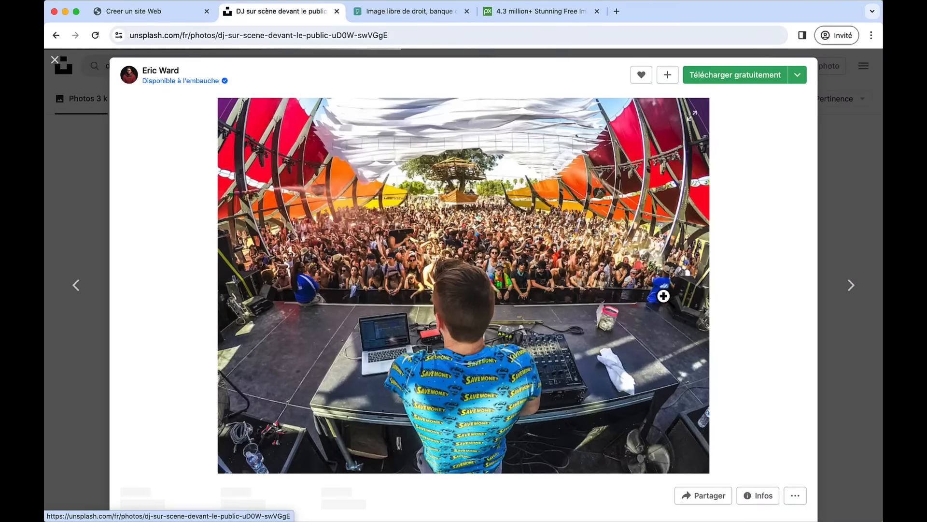
left_click(798, 75)
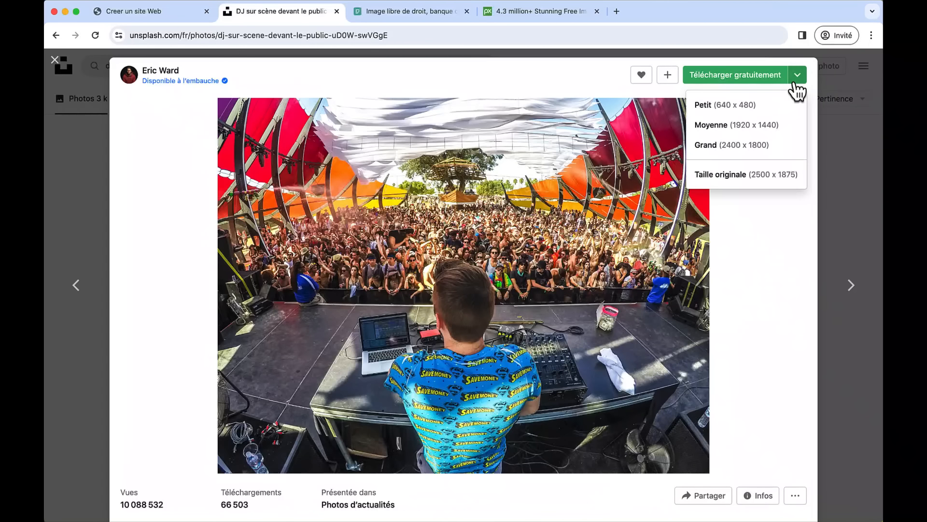
left_click(733, 127)
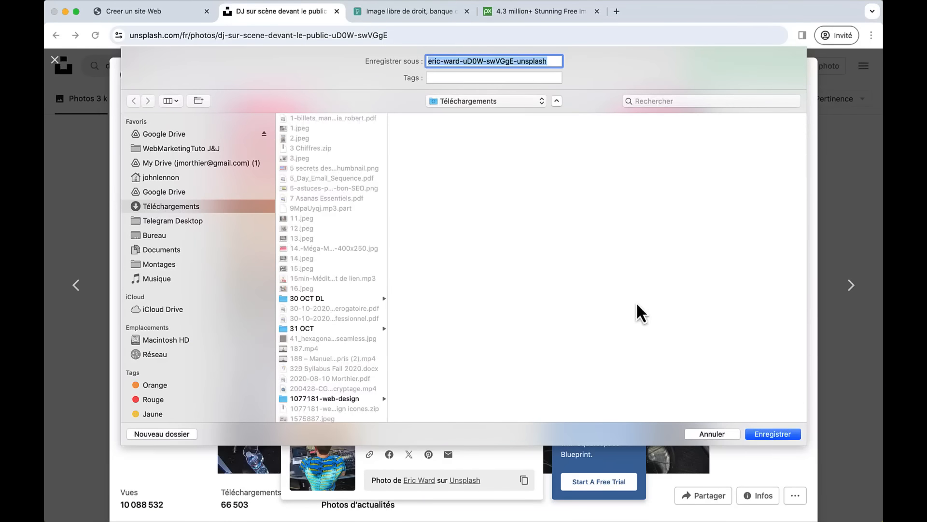
left_click(712, 433)
left_click(338, 12)
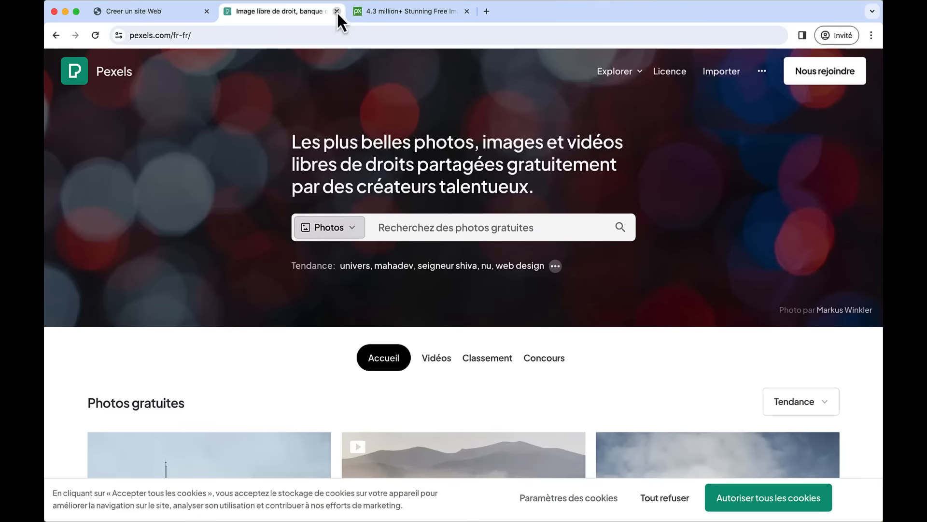
- Close the Pexels and Pixabay tabs, open the Accueil folder in IMAGES SITE DJ, then open the Accueil page editor
left_click(337, 11)
left_click(337, 12)
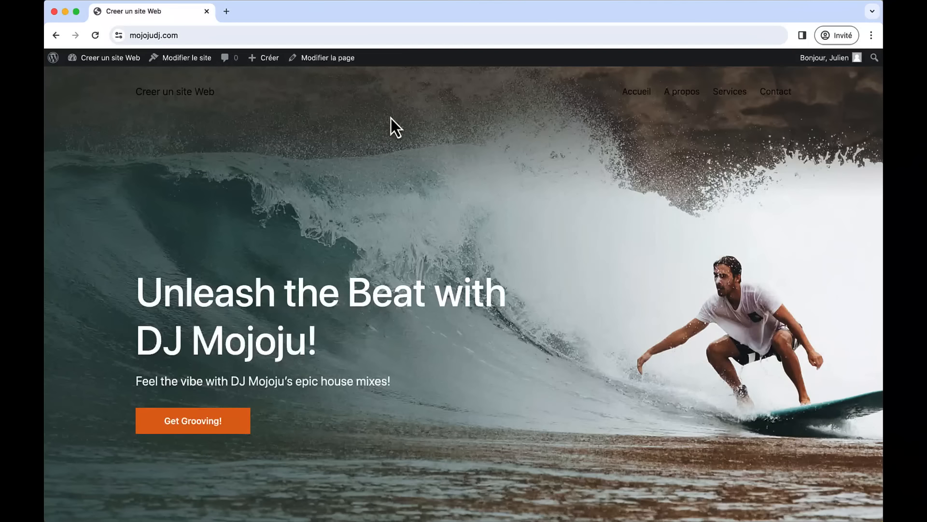
key("super+Tab")
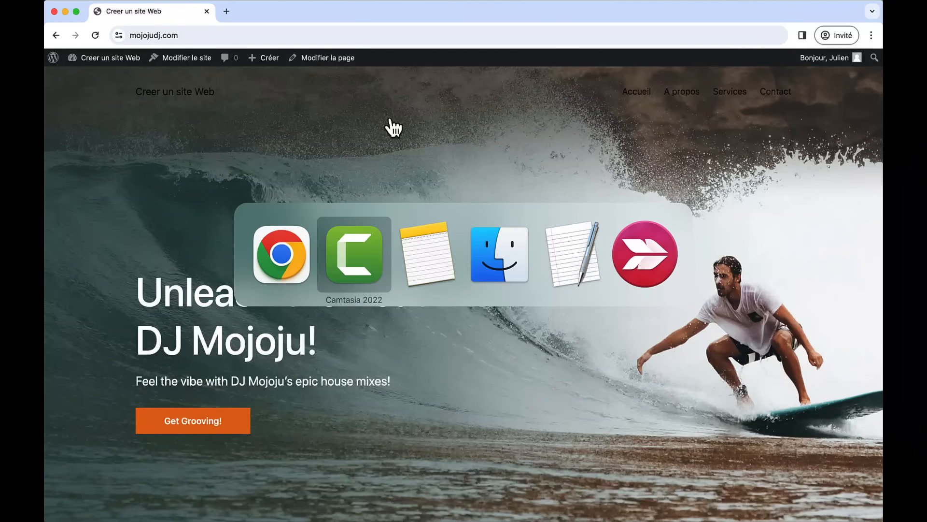
key("super+Tab")
key("super+Tab")
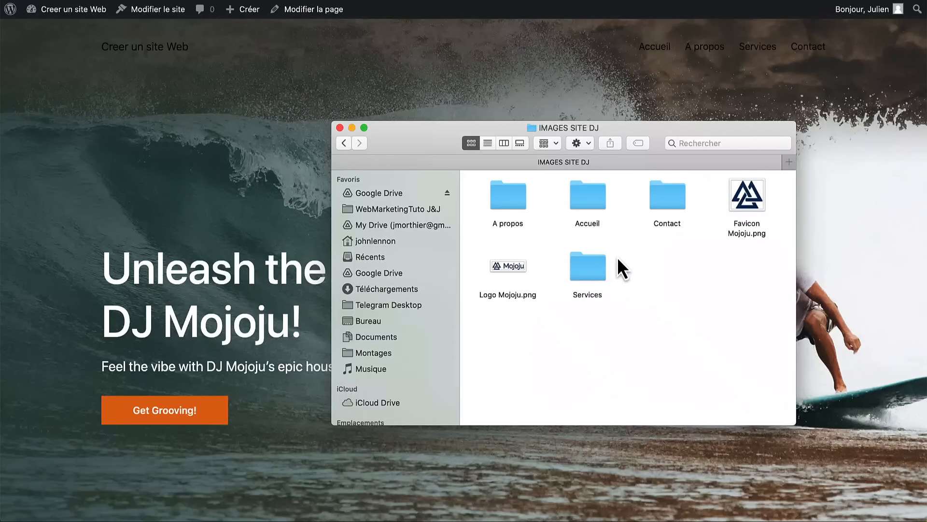
double_click(592, 198)
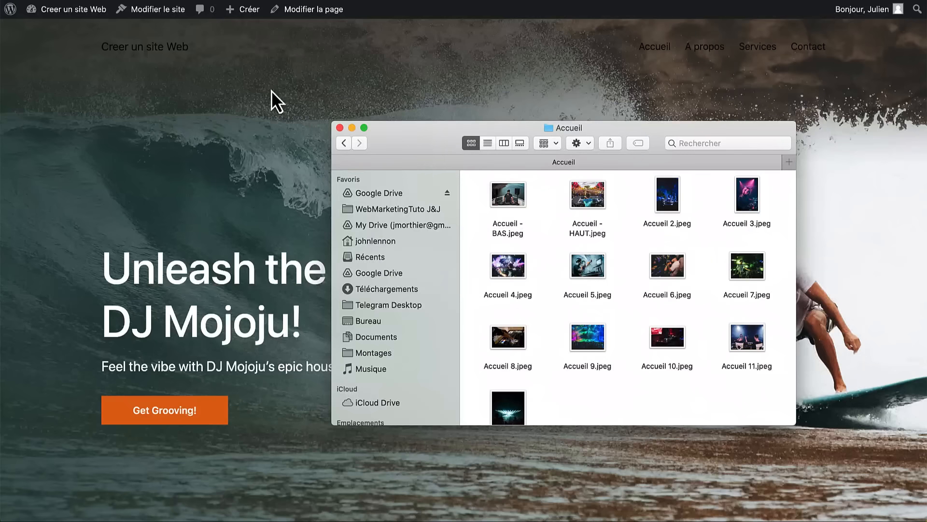
left_click(192, 34)
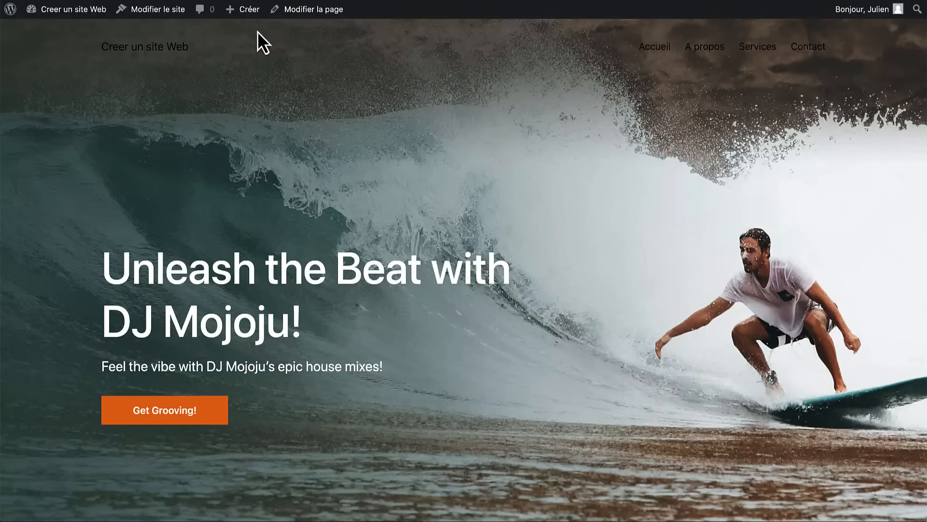
left_click(296, 14)
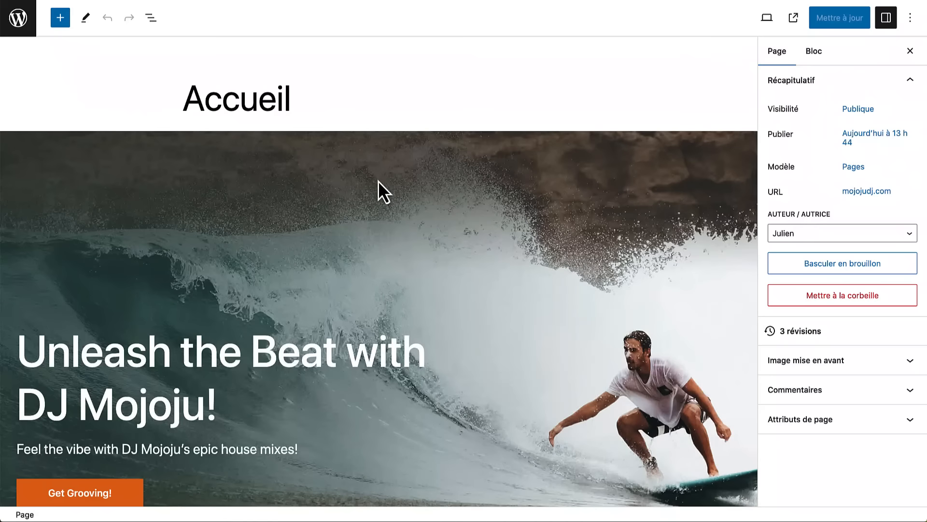
- Replace the Accueil hero cover photo with Accueil - HAUT.jpeg dragged from Finder
key("super+Tab")
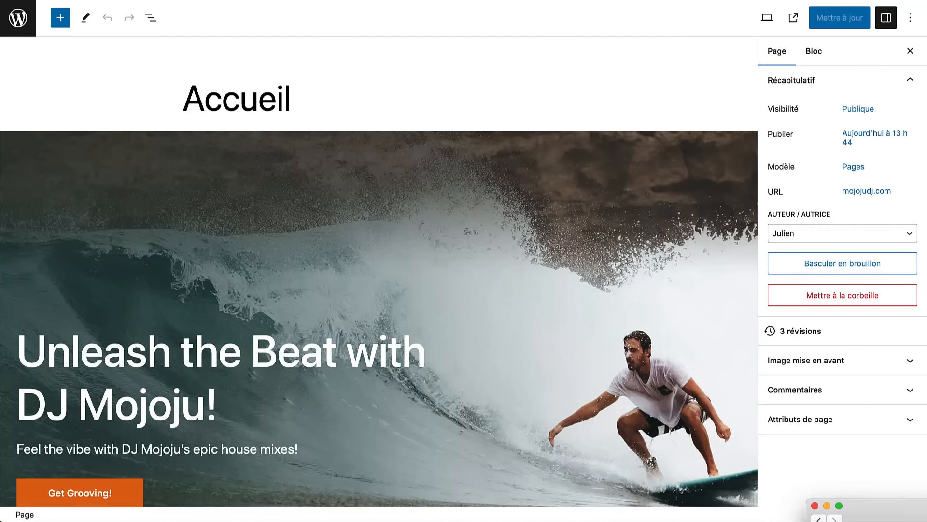
left_click_drag(924, 518, 502, 77)
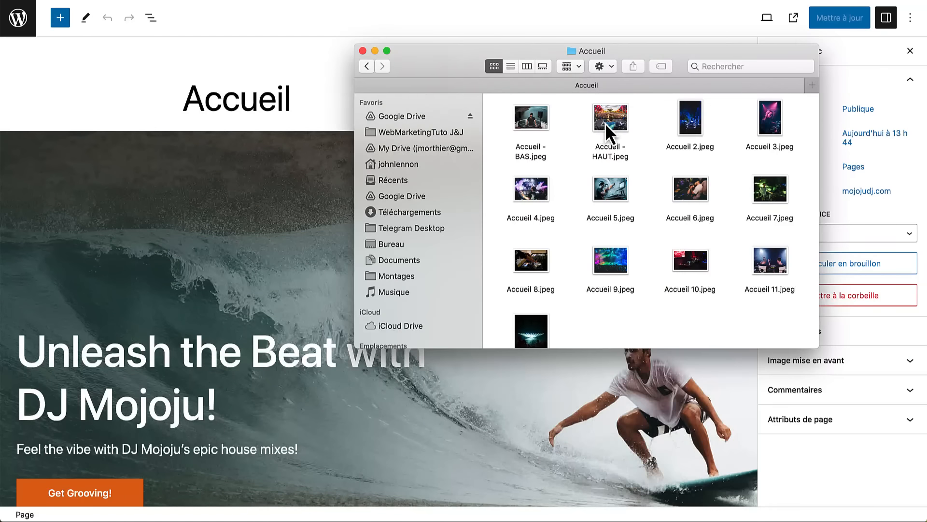
left_click_drag(605, 123, 241, 230)
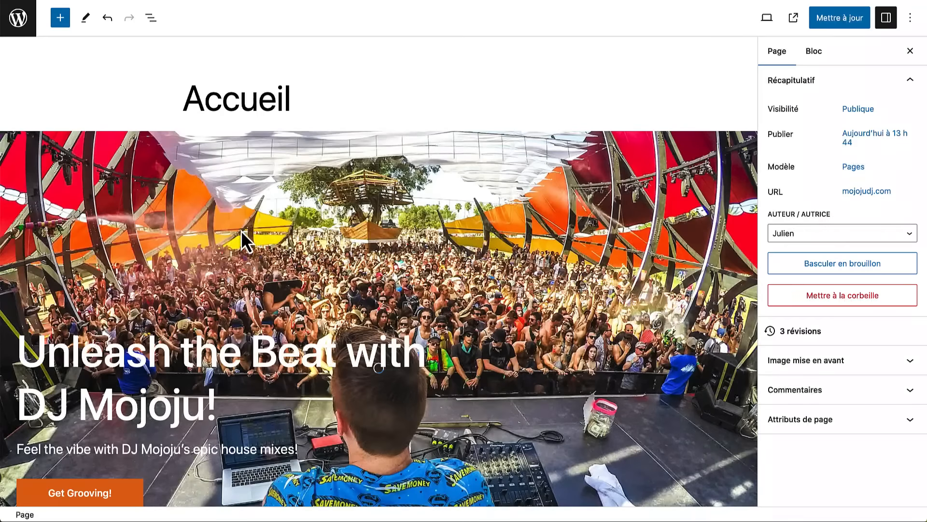
scroll(358, 255, "down", 5)
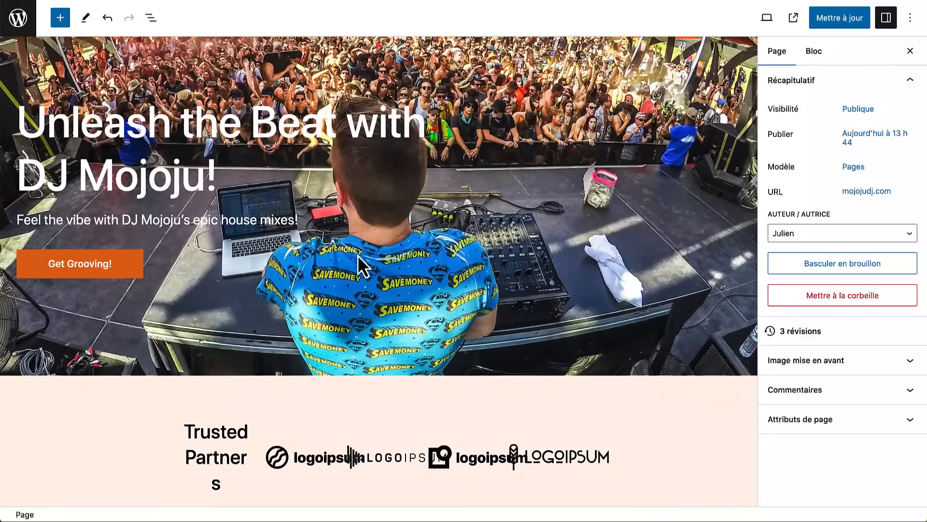
scroll(357, 255, "down", 9)
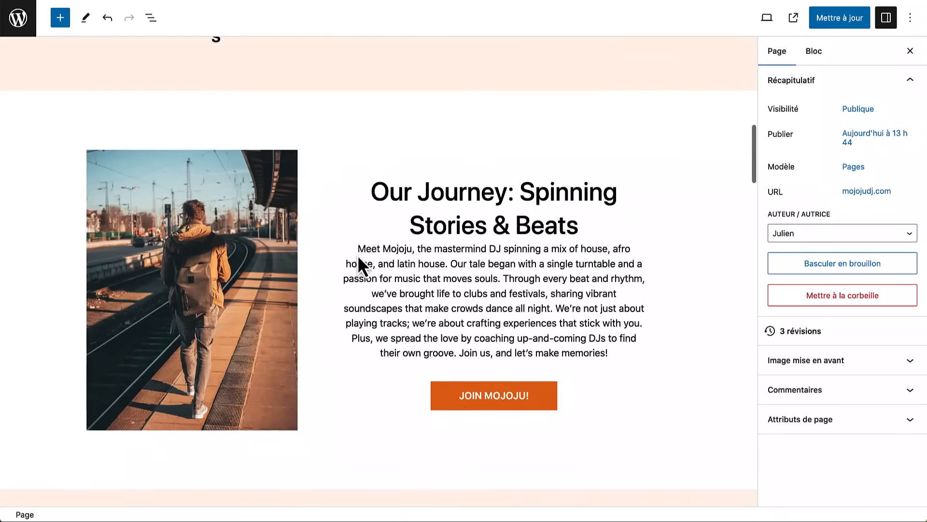
scroll(358, 256, "down", 1)
- Replace the Our Journey section image with the Accueil 2.jpeg DJ photo
key("super+Tab")
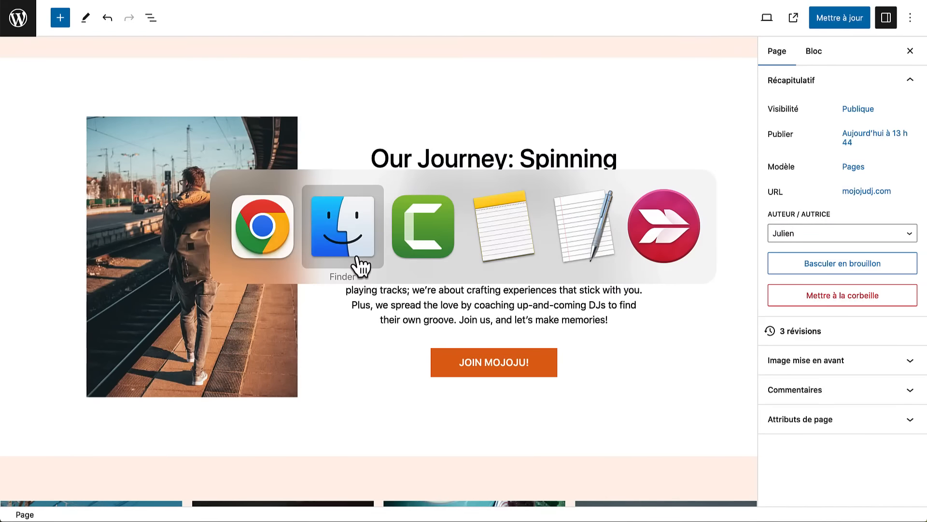
left_click_drag(694, 126, 205, 235)
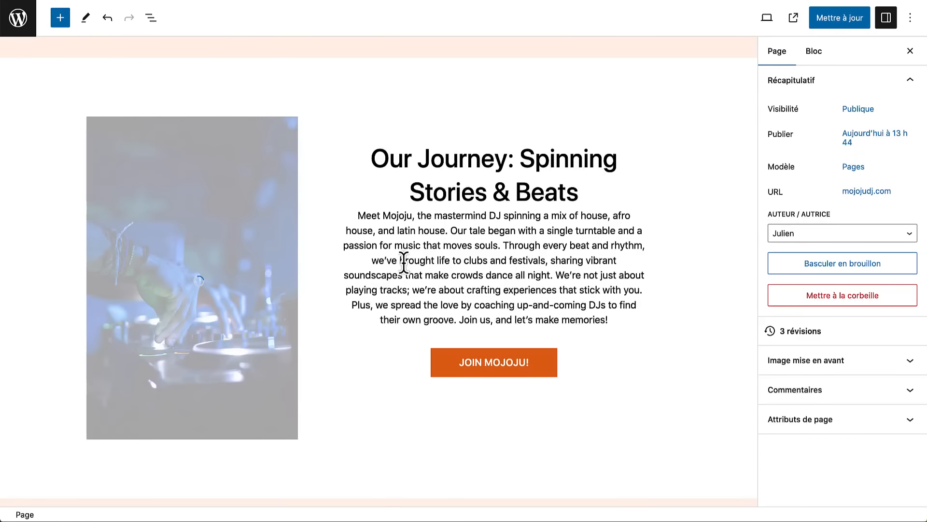
scroll(404, 261, "down", 8)
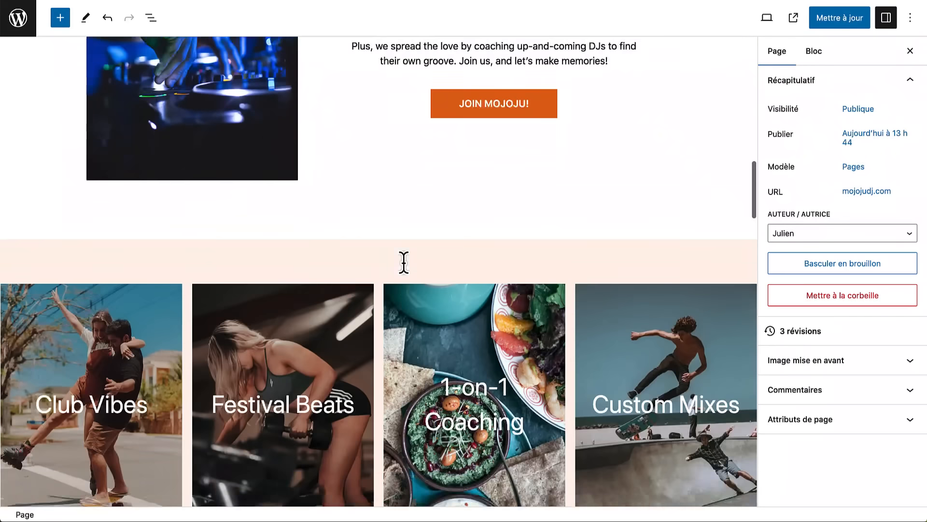
key("super+Tab")
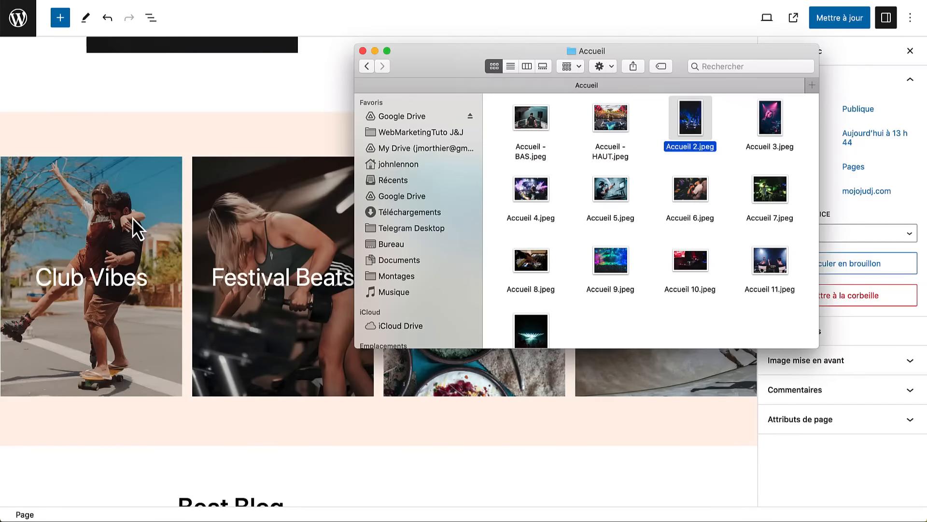
- Replace the Club Vibes banner image with the uploaded Accueil 3.jpeg DJ photo
left_click(110, 140)
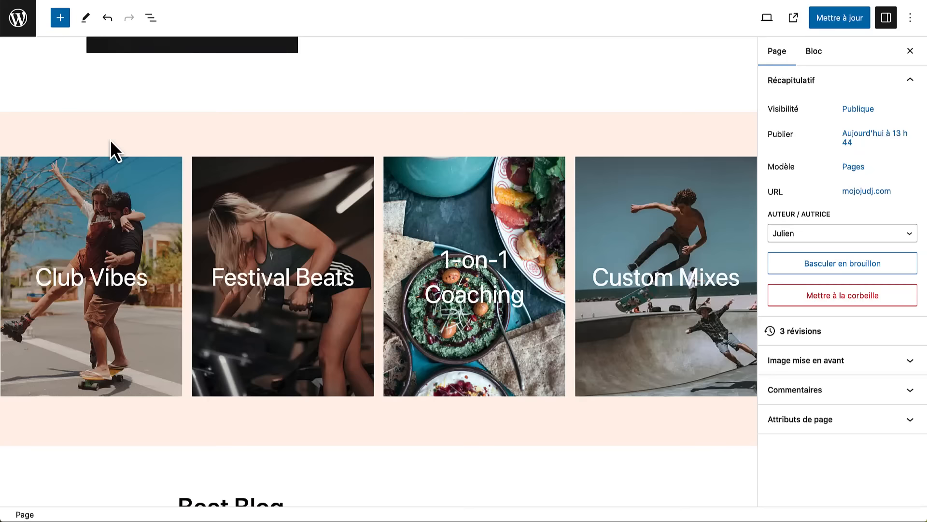
left_click(106, 182)
left_click(220, 140)
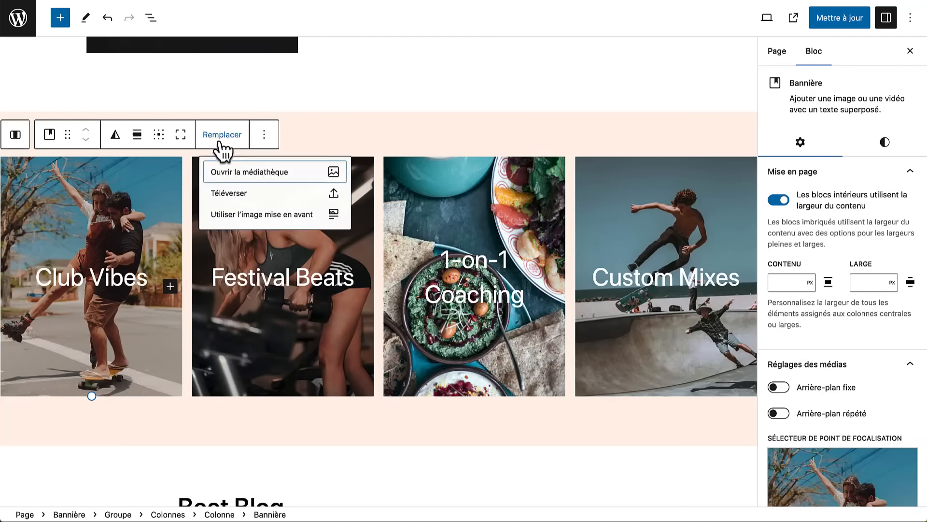
left_click(244, 195)
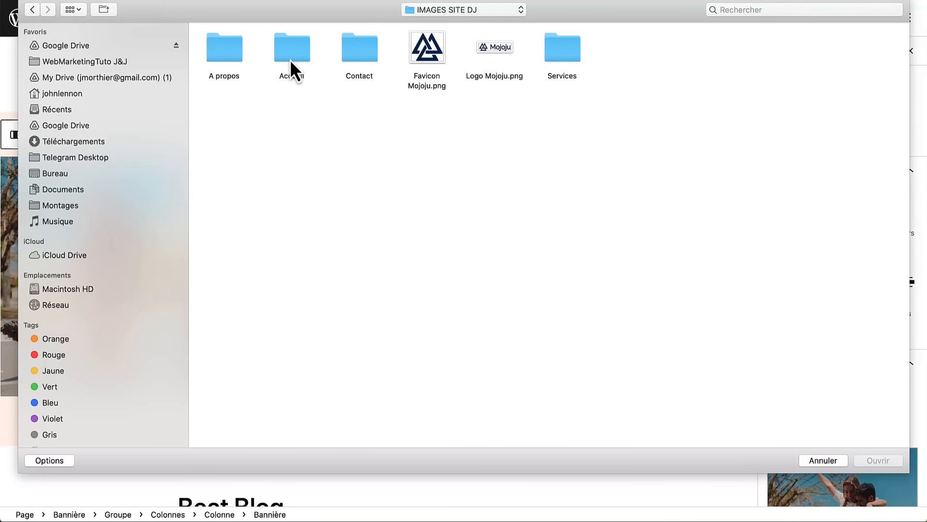
double_click(291, 53)
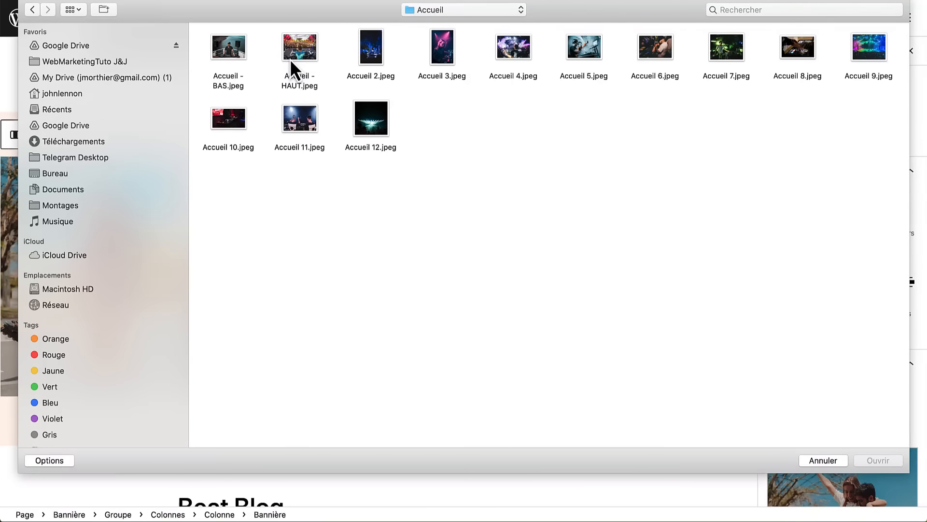
double_click(441, 54)
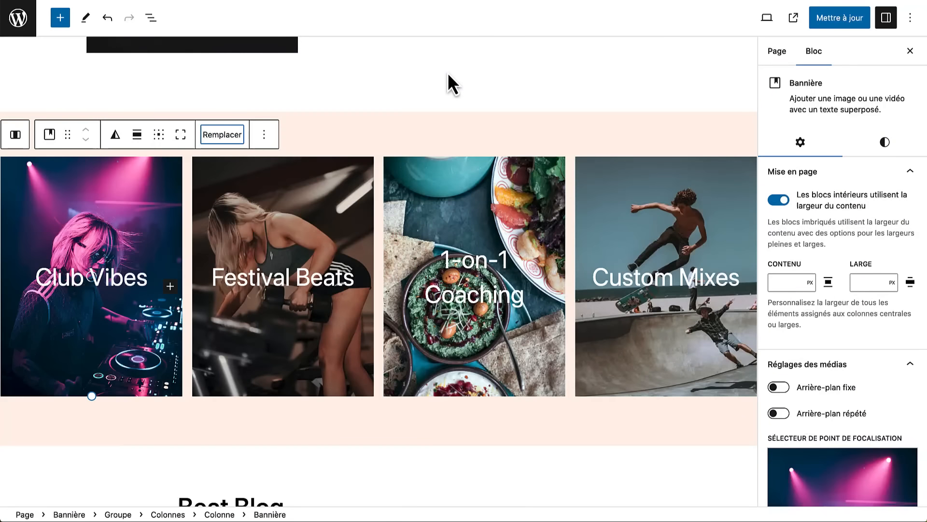
- Open the media library to replace the Festival Beats banner image
left_click(284, 187)
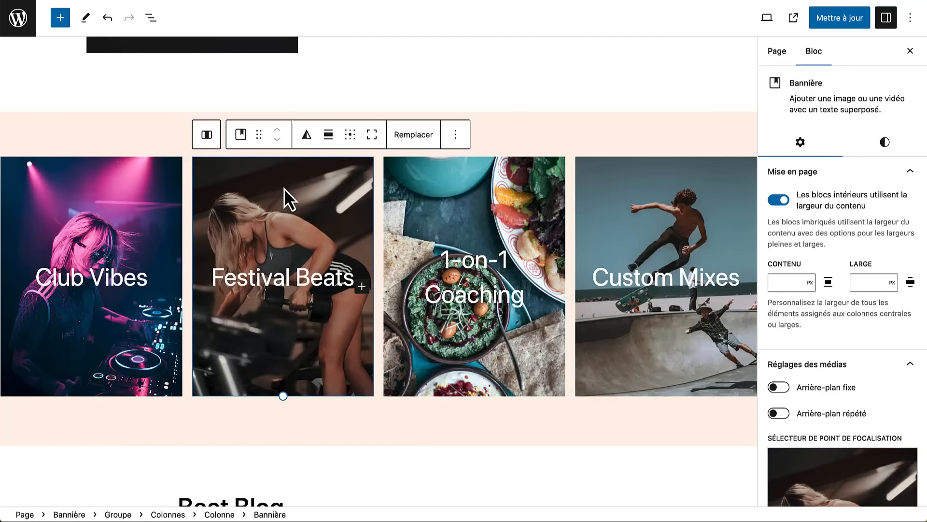
left_click(420, 142)
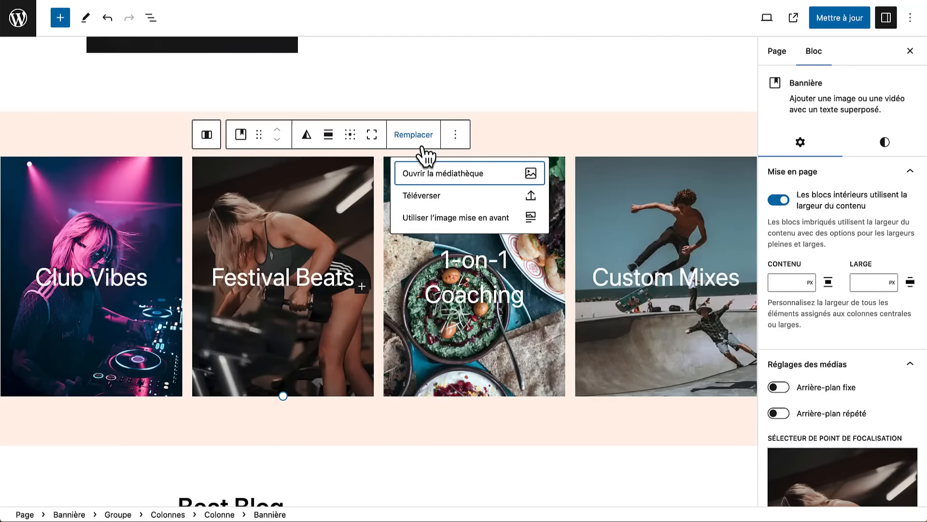
left_click(434, 175)
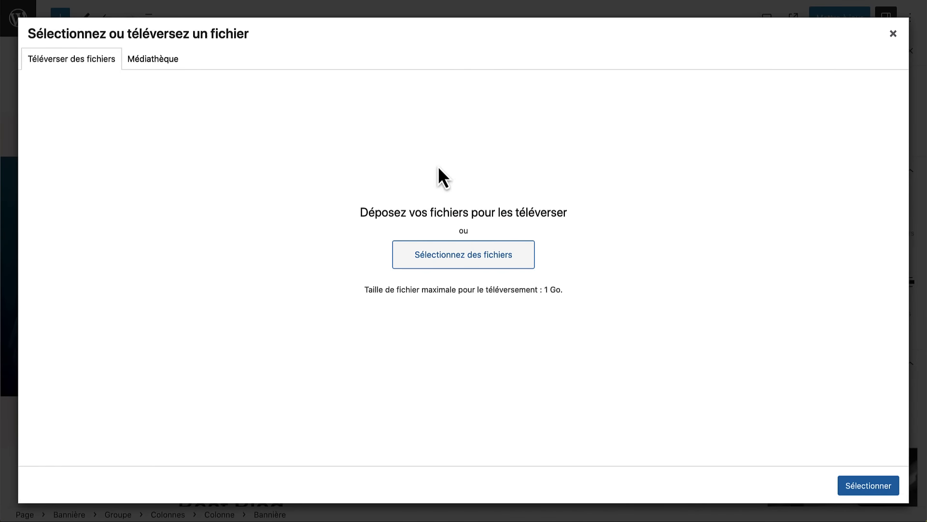
- Upload Accueil 4–12 to the media library and apply the crowded club DJ photo to Festival Beats
key("super+Tab")
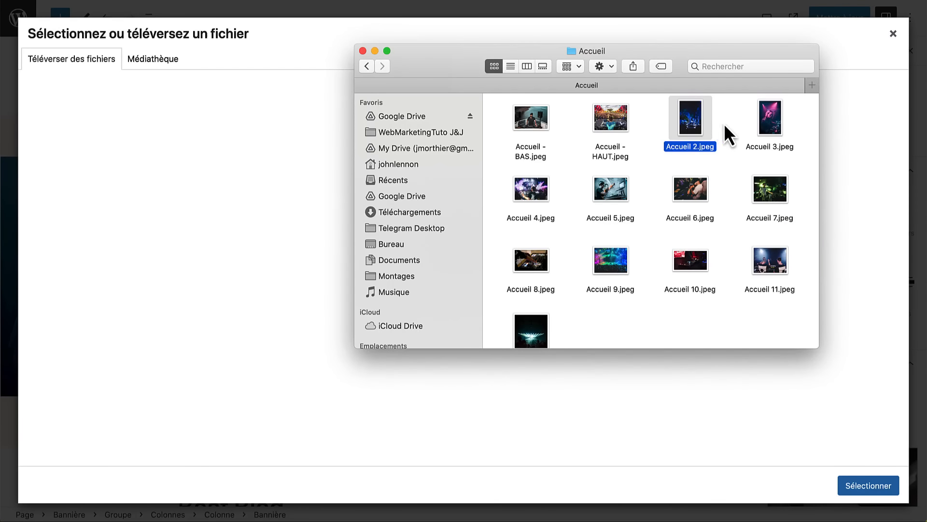
left_click_drag(531, 166, 758, 363)
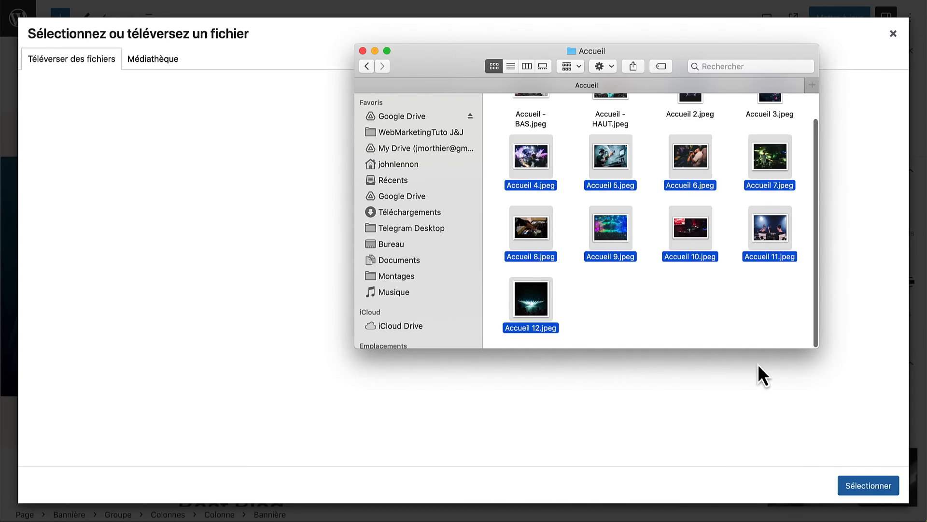
left_click_drag(535, 233, 292, 271)
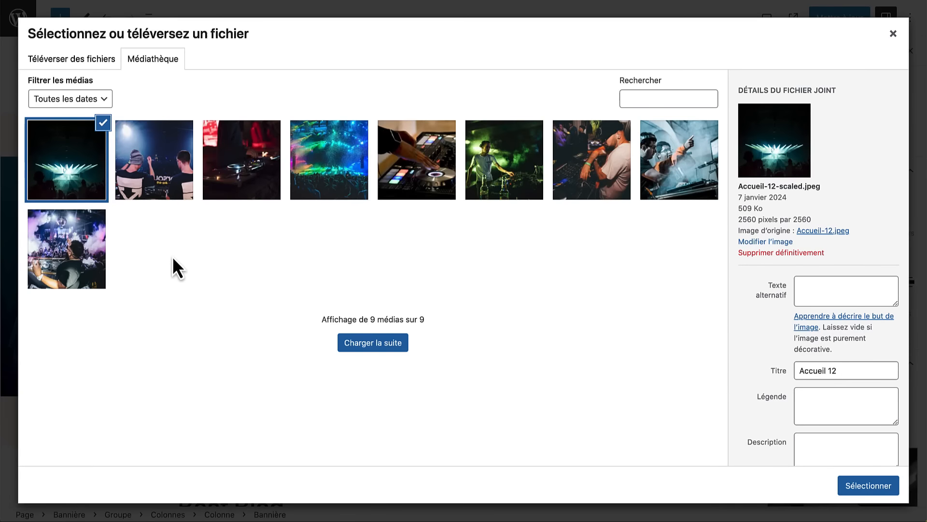
left_click(91, 242)
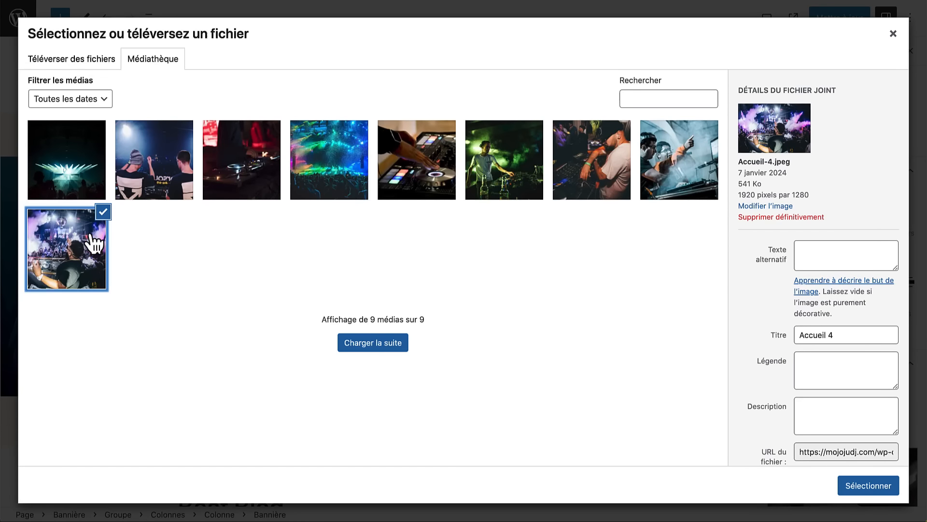
left_click(860, 488)
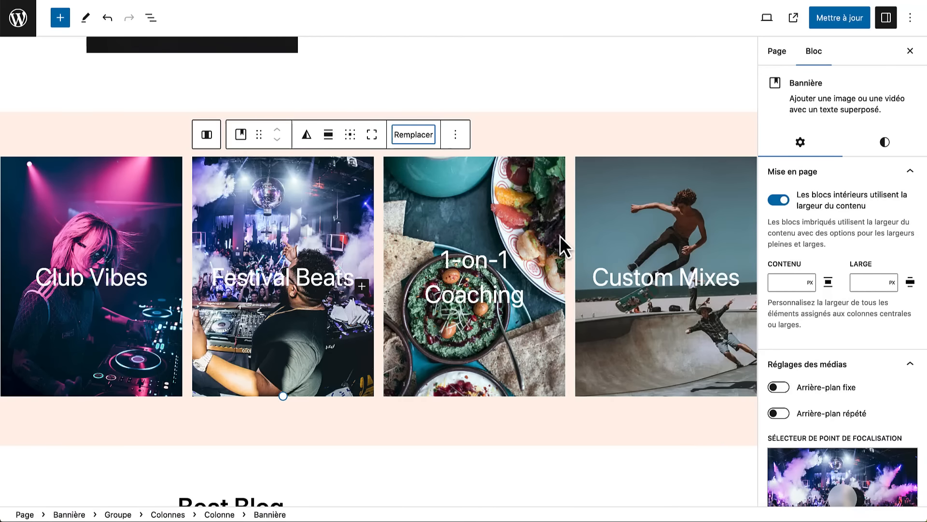
- Swap the 1-on-1 Coaching and Custom Mixes banners for the Accueil 5 and Accueil 6 DJ photos
left_click(480, 210)
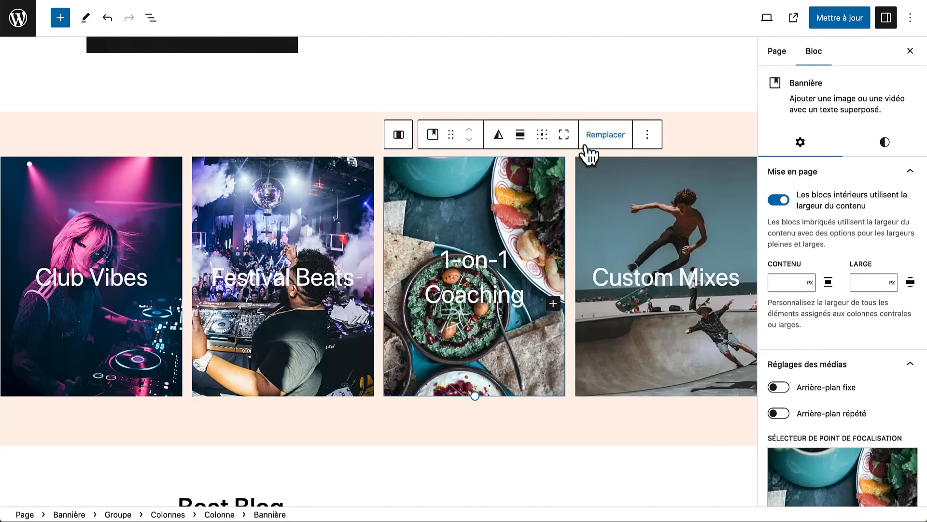
left_click(604, 136)
left_click(623, 174)
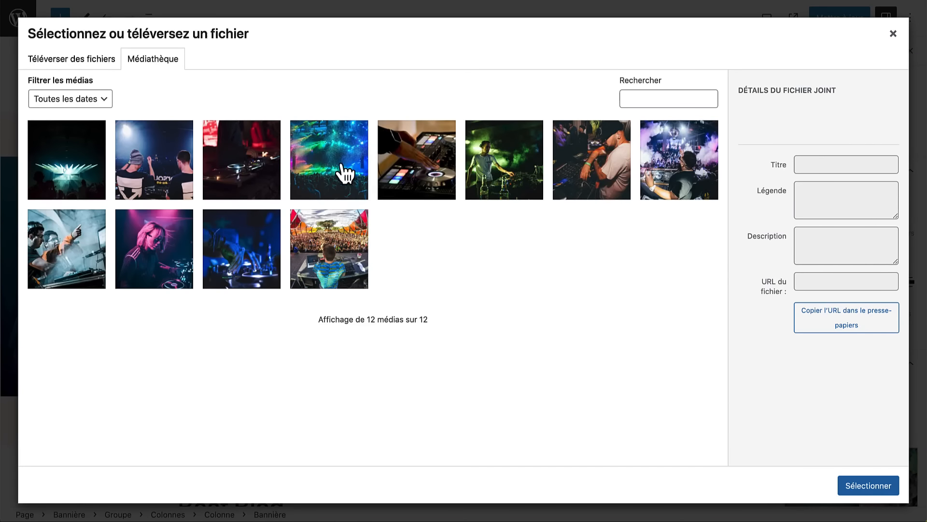
left_click(60, 227)
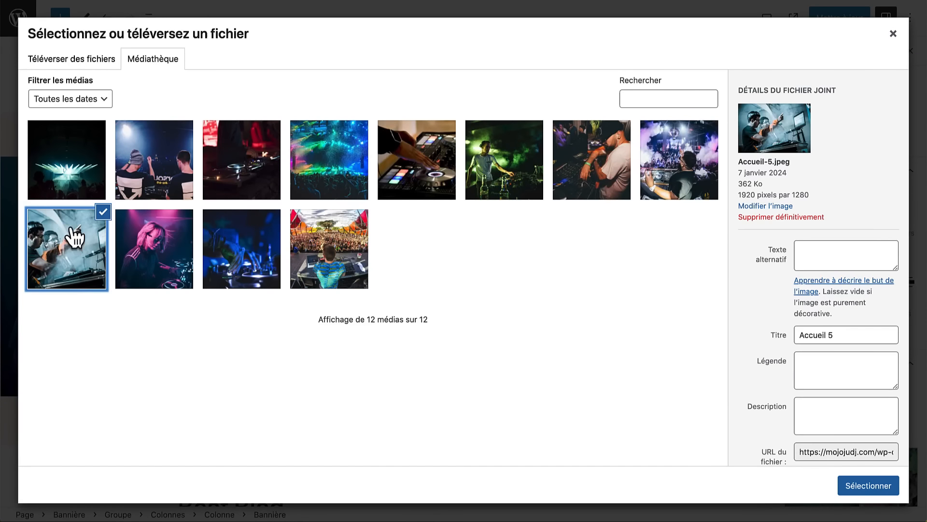
left_click(860, 489)
left_click(671, 226)
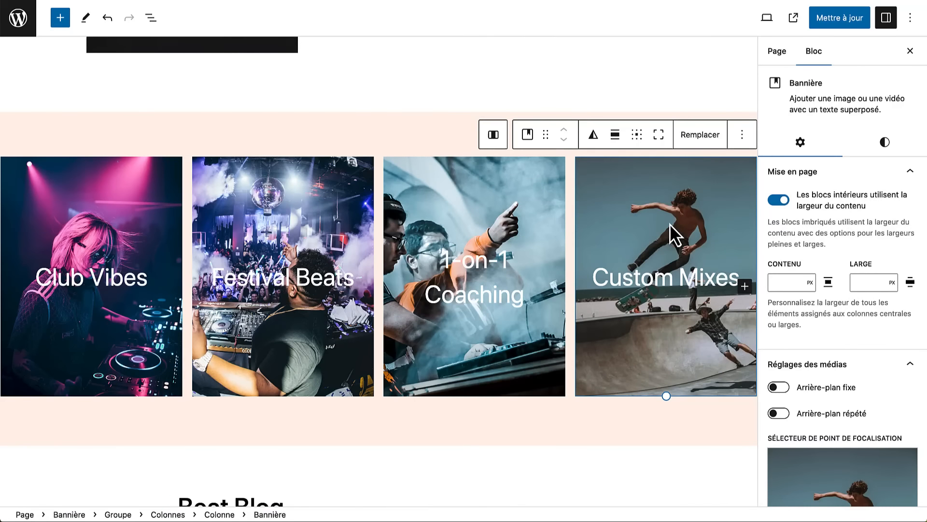
left_click(702, 138)
left_click(712, 177)
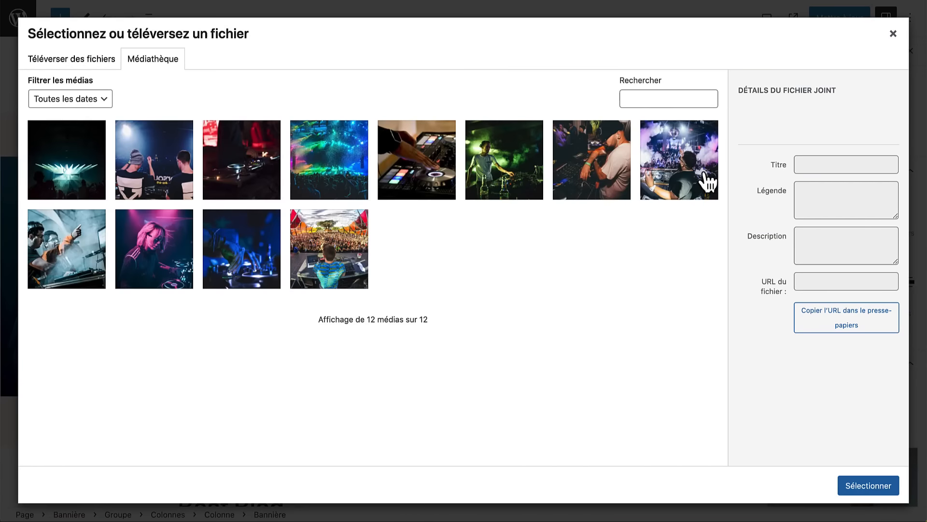
left_click(612, 186)
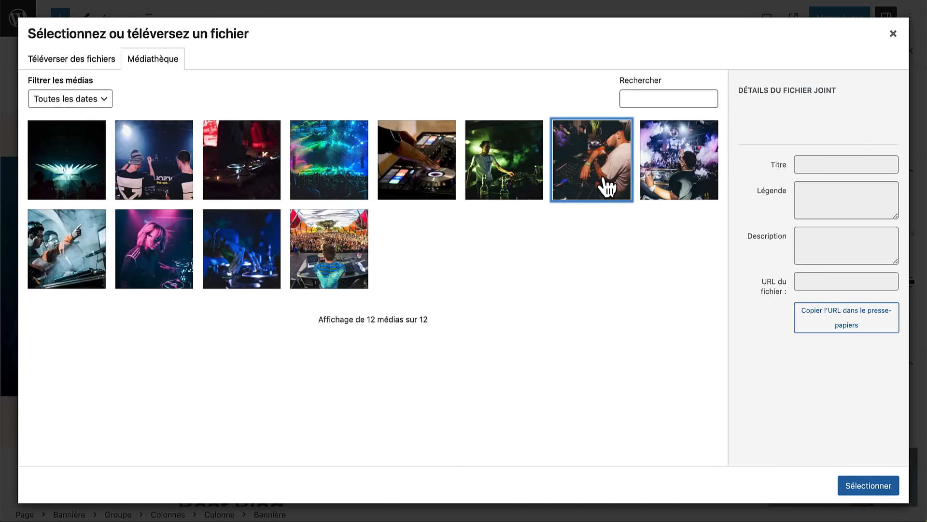
left_click(846, 497)
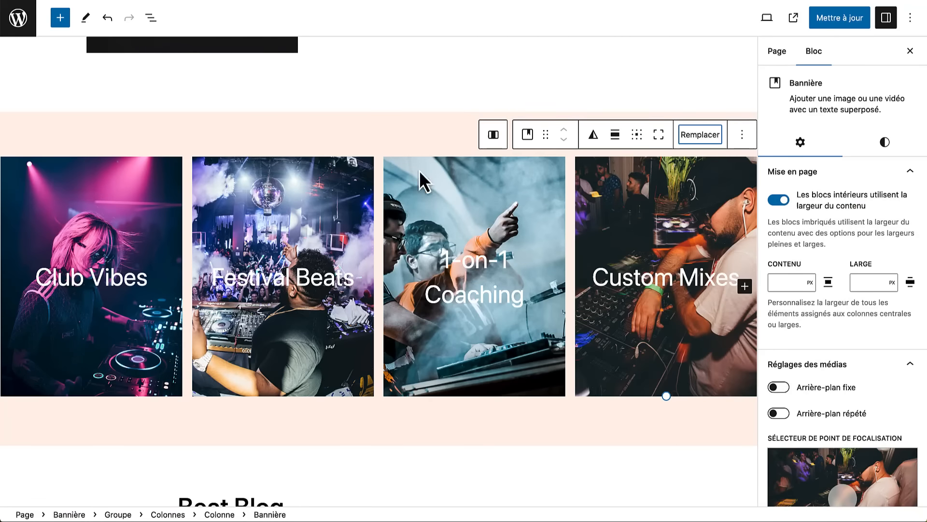
- Replace the left and right Beat Blog images with Accueil 7 and Accueil 8 from the image folder
scroll(236, 280, "down", 10)
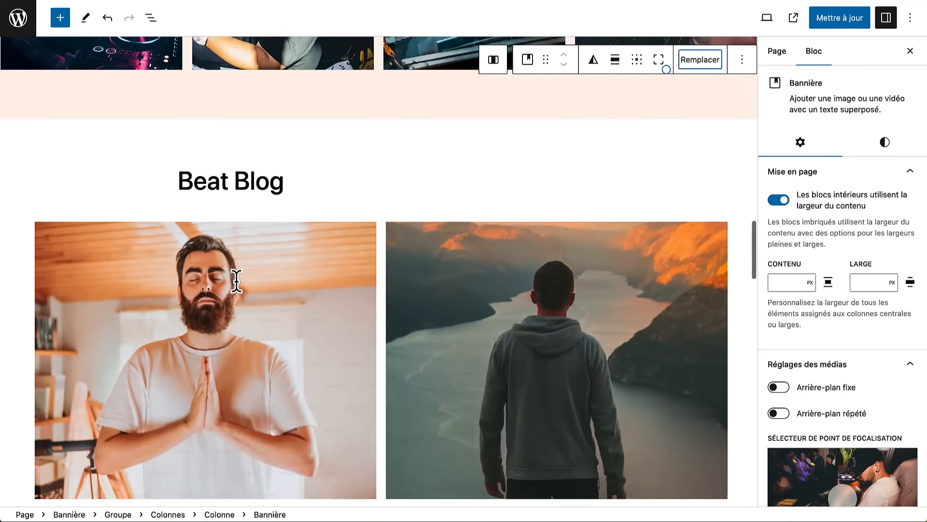
key("super+Tab")
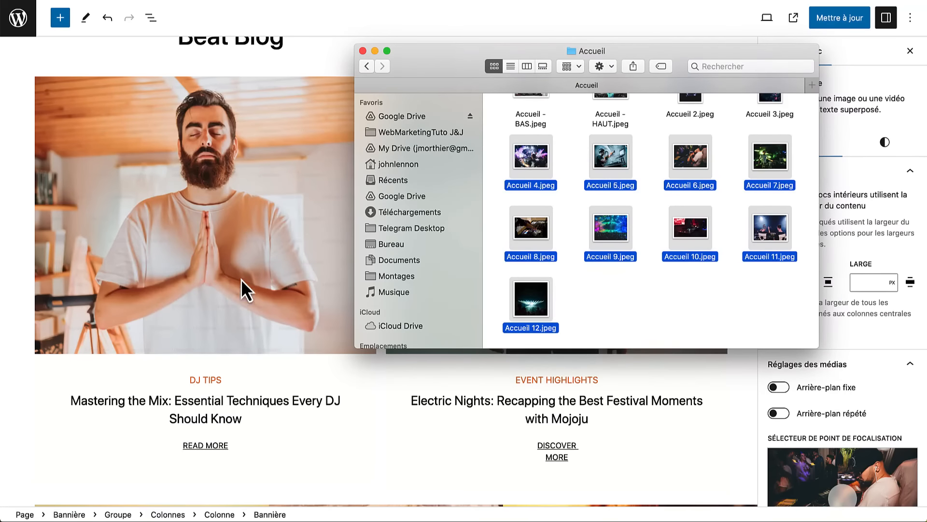
left_click_drag(407, 56, 439, 97)
left_click_drag(805, 222, 228, 207)
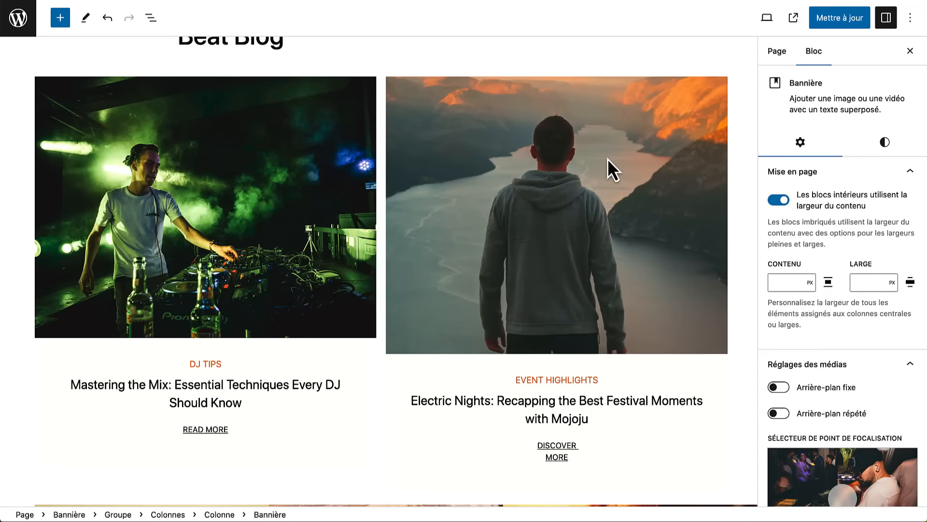
key("super+Tab")
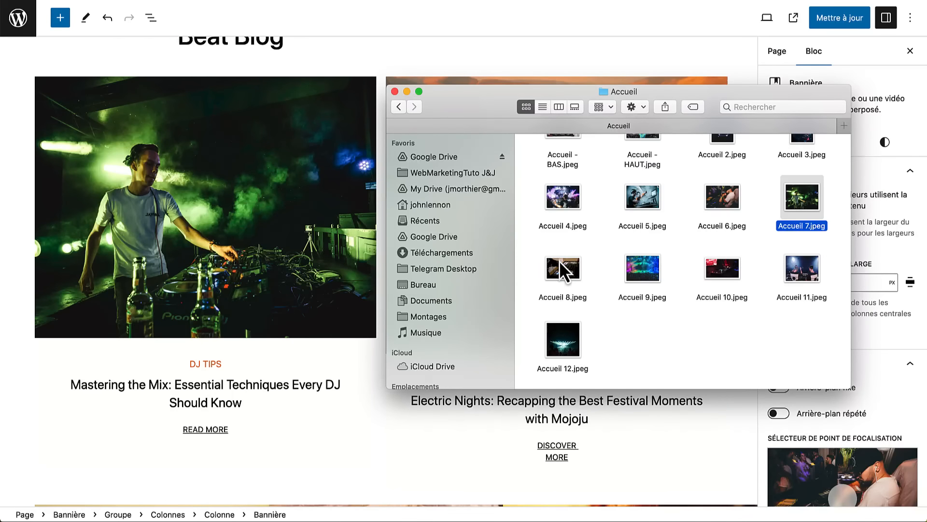
left_click_drag(559, 260, 526, 81)
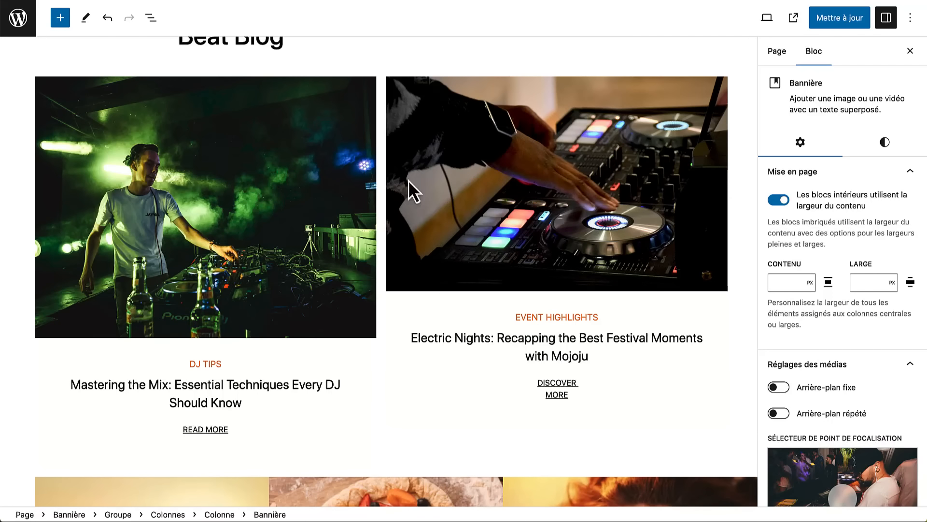
- Set Proportion de taille to Standard - 4:3 for both Beat Blog images
left_click(485, 181)
left_click(276, 160)
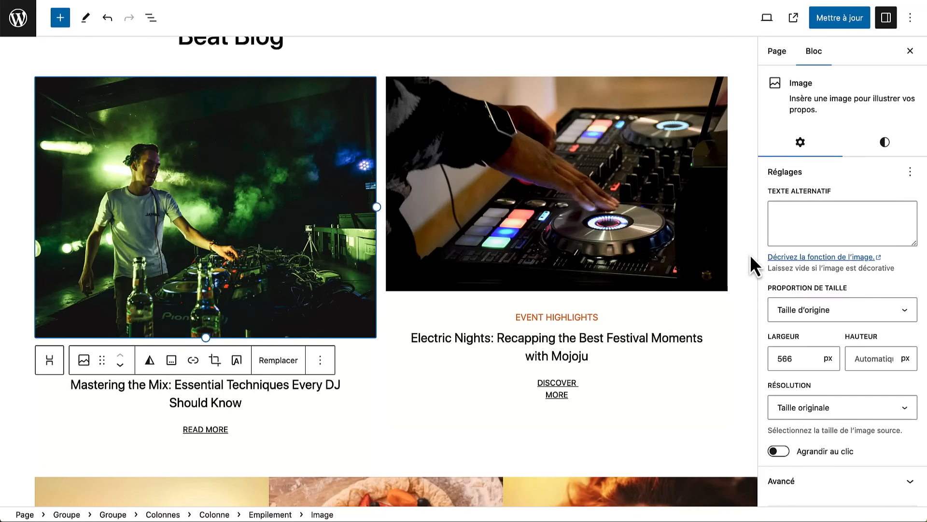
left_click(799, 315)
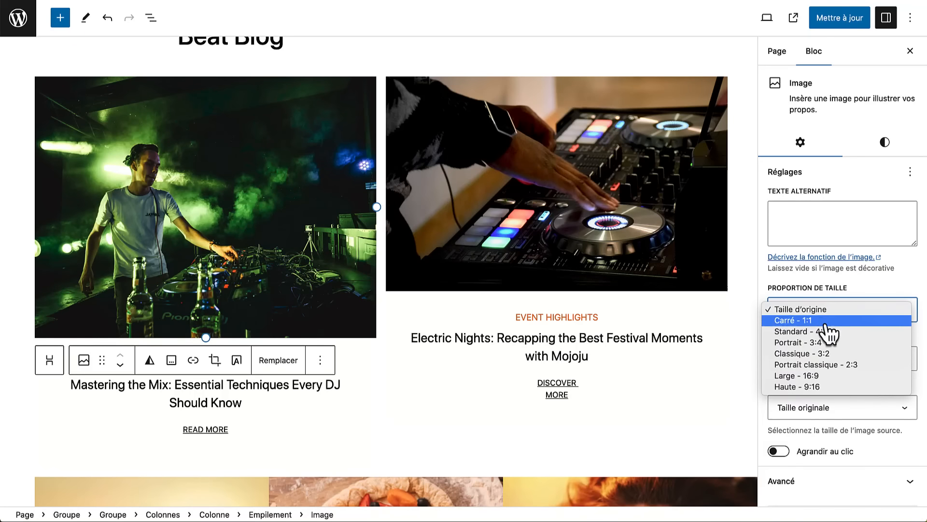
left_click(827, 331)
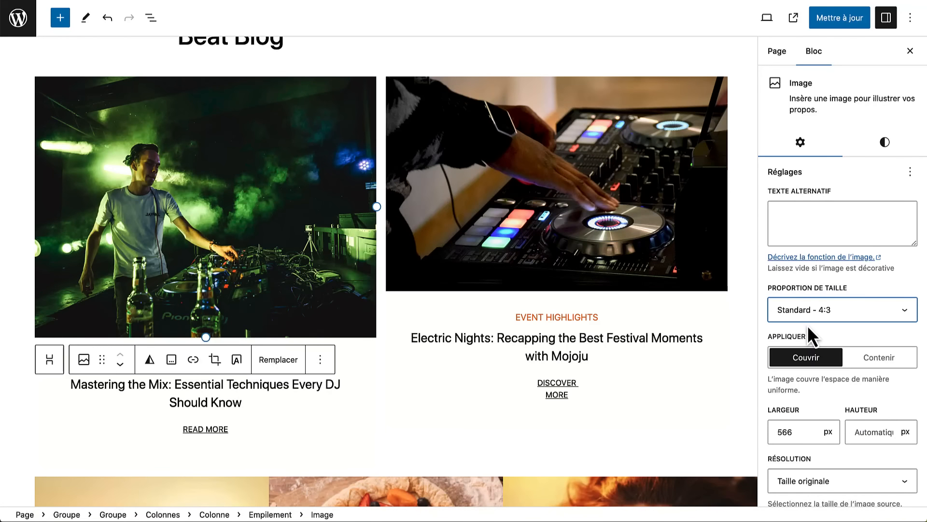
left_click(668, 242)
left_click(845, 312)
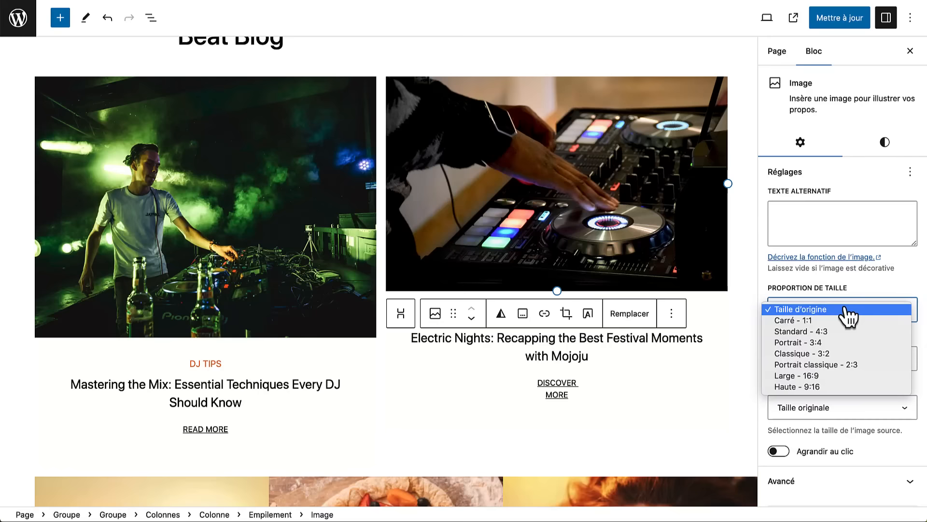
left_click(840, 332)
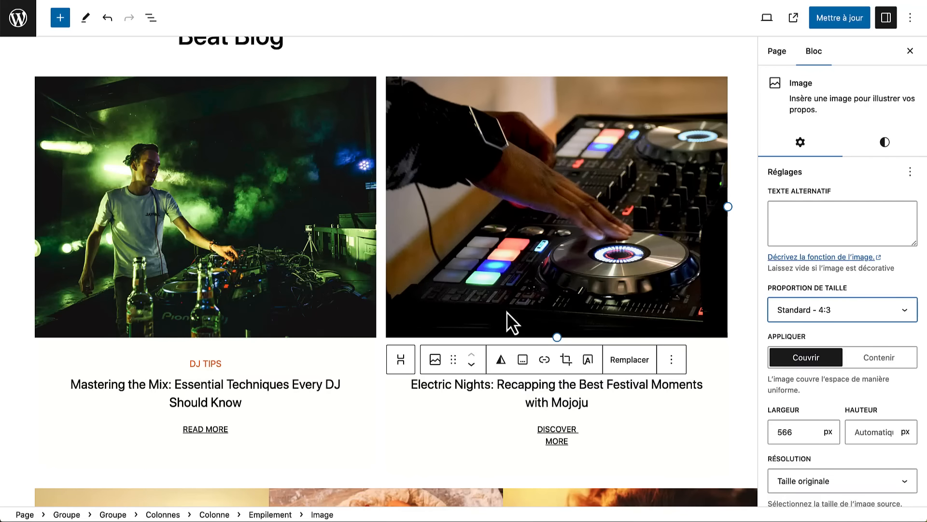
scroll(397, 272, "down", 8)
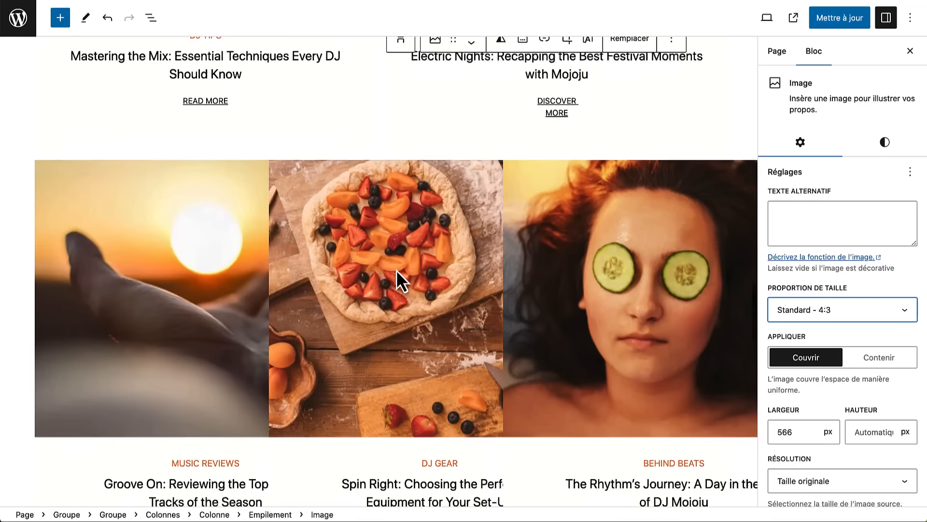
- Replace the three lower blog images, starting with Accueil 9, with DJ photos from the folder
key("super+Tab")
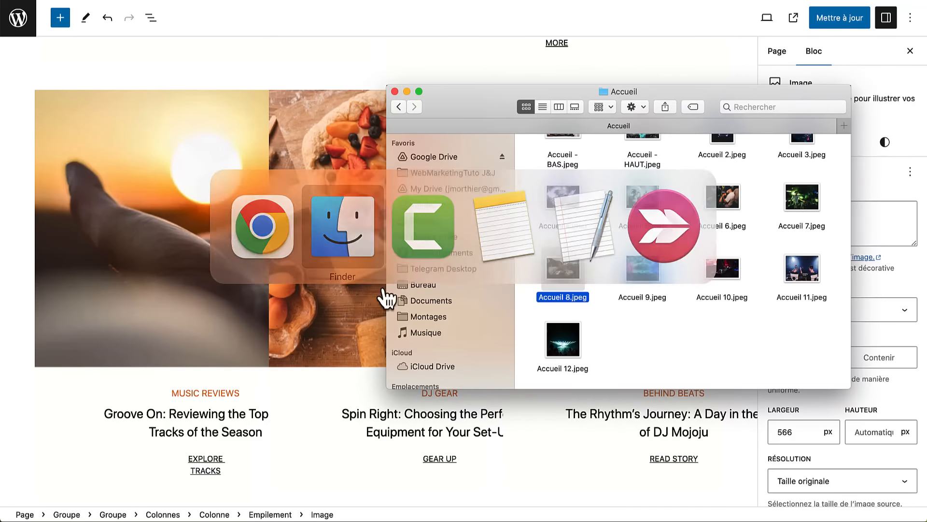
left_click_drag(642, 270, 219, 245)
key("super+Tab")
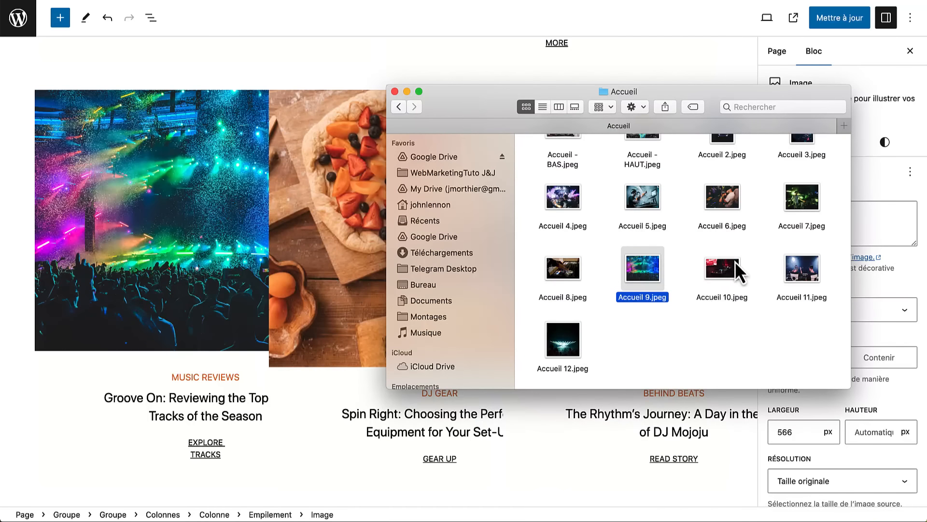
left_click_drag(729, 266, 378, 366)
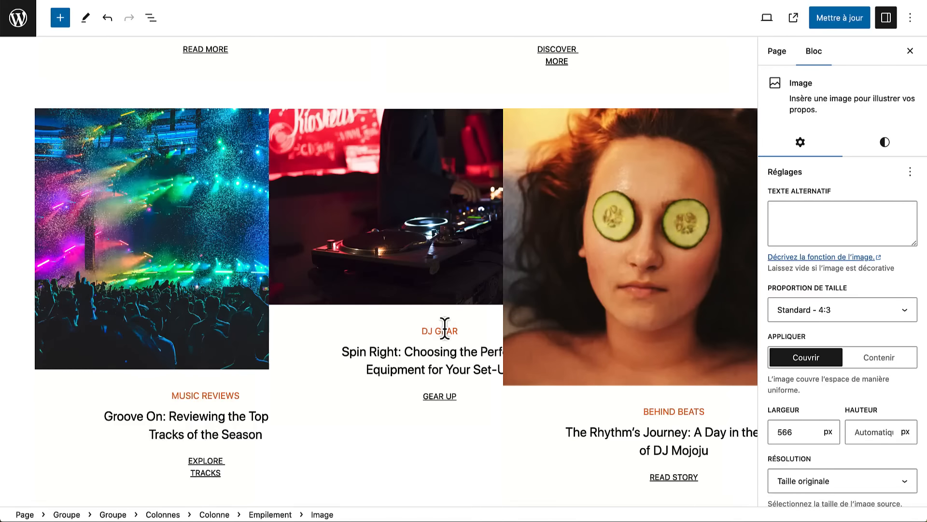
key("super+Tab")
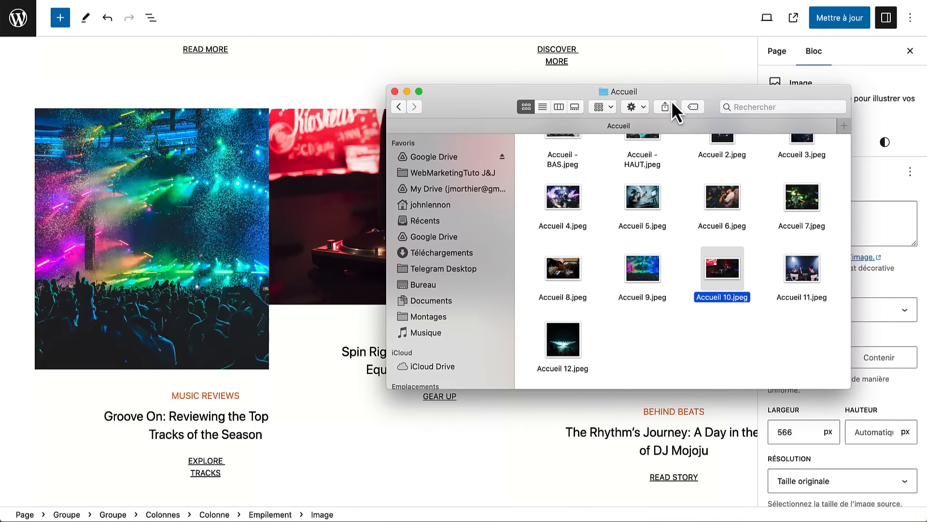
left_click_drag(673, 107, 407, 134)
left_click_drag(463, 304, 618, 219)
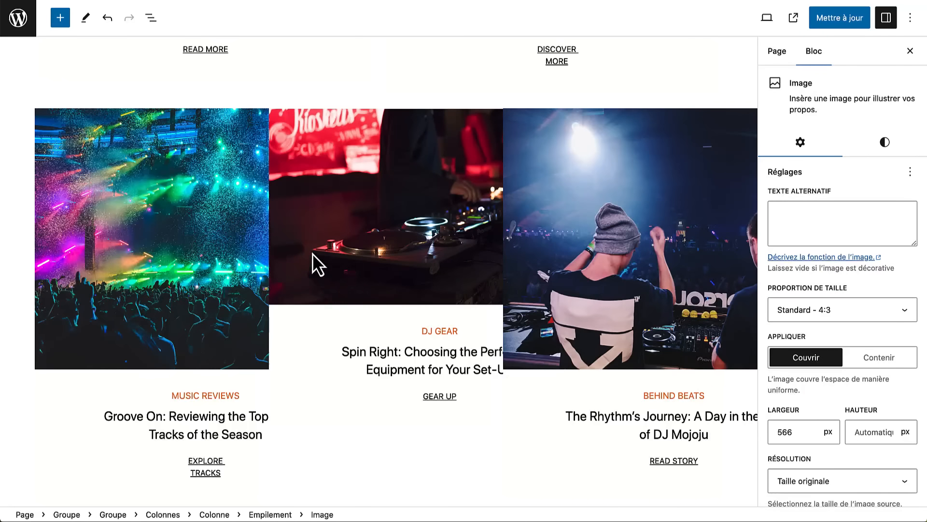
- Set the concert, DJ GEAR and BEHIND BEATS photos to Standard - 4:3
left_click(172, 234)
left_click(805, 314)
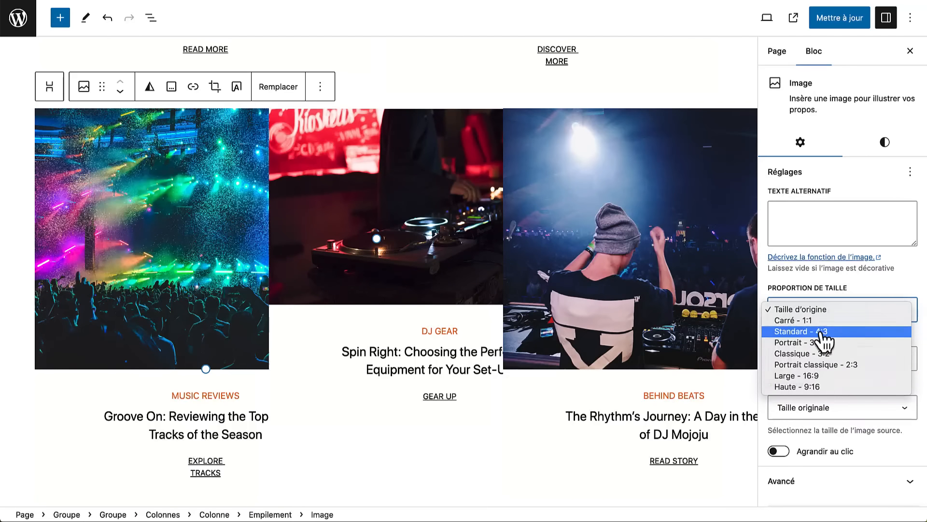
left_click(822, 331)
left_click(471, 208)
left_click(819, 314)
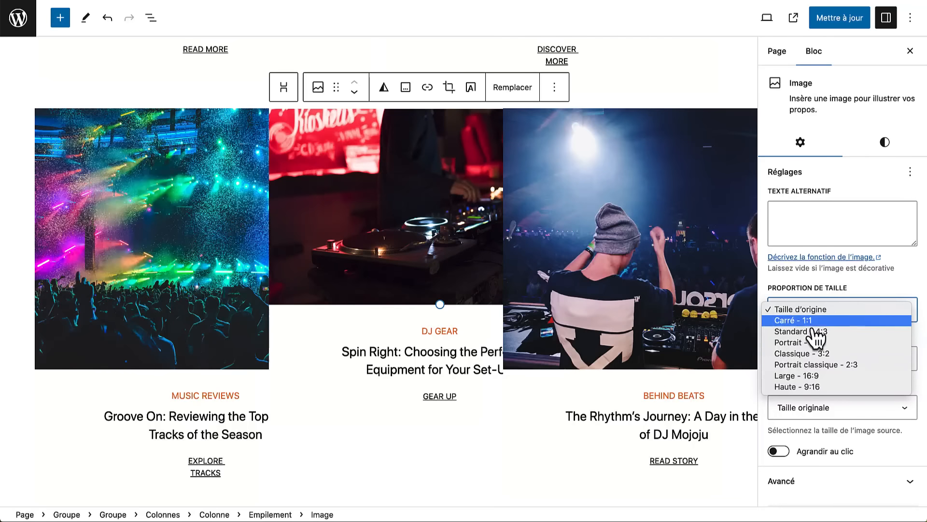
left_click(814, 331)
left_click(651, 247)
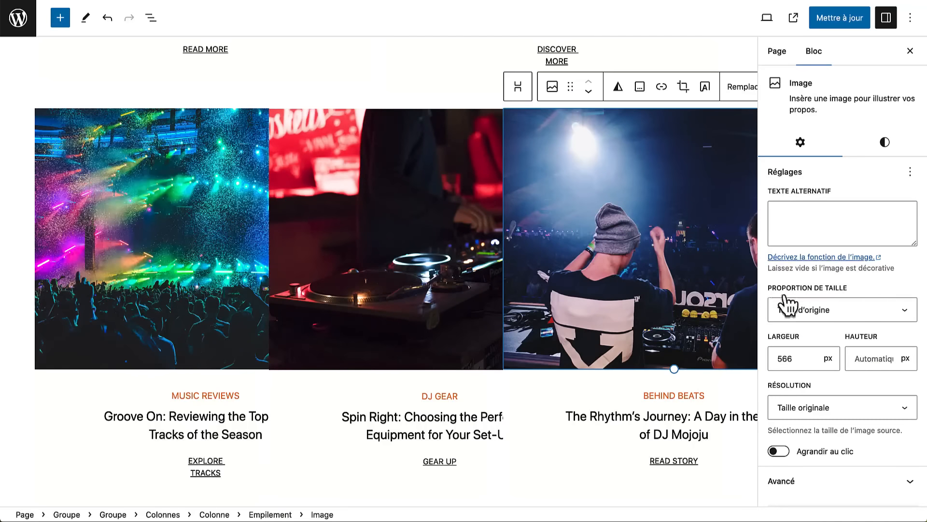
left_click(787, 309)
left_click(792, 331)
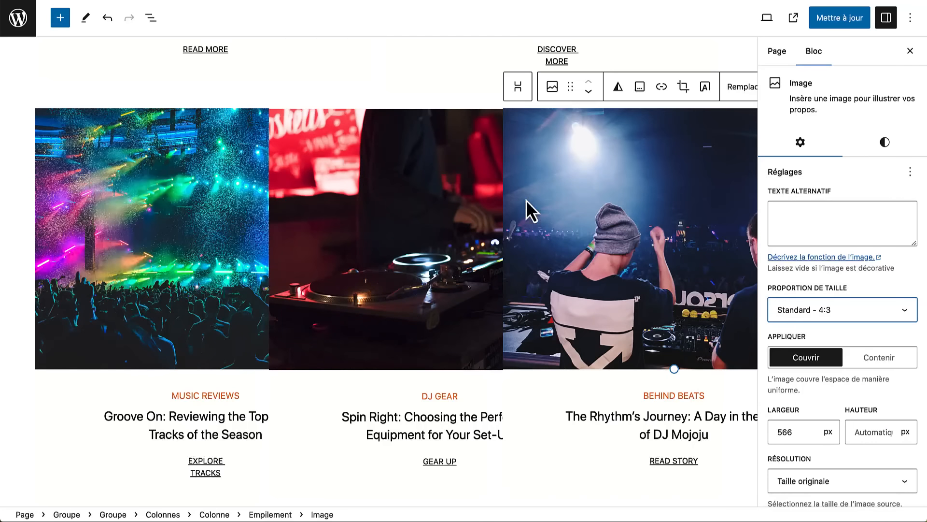
scroll(438, 344, "down", 10)
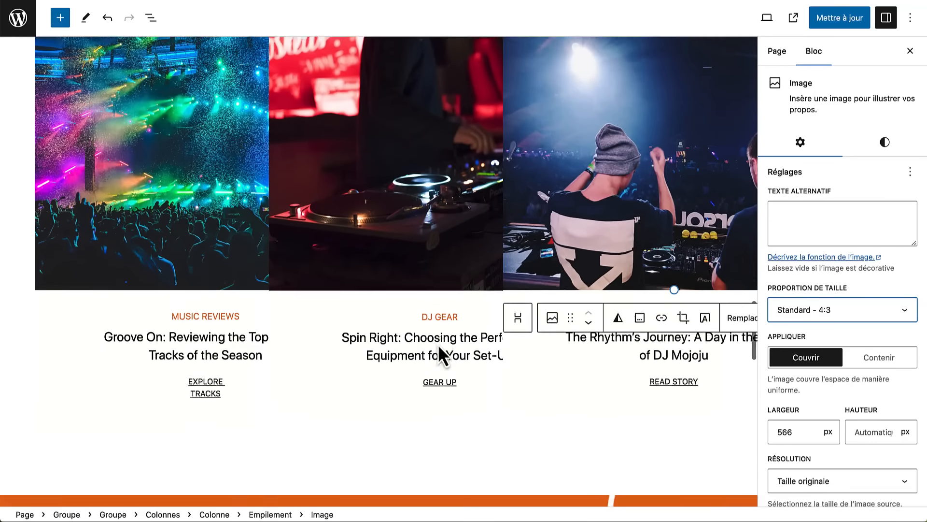
scroll(439, 344, "down", 3)
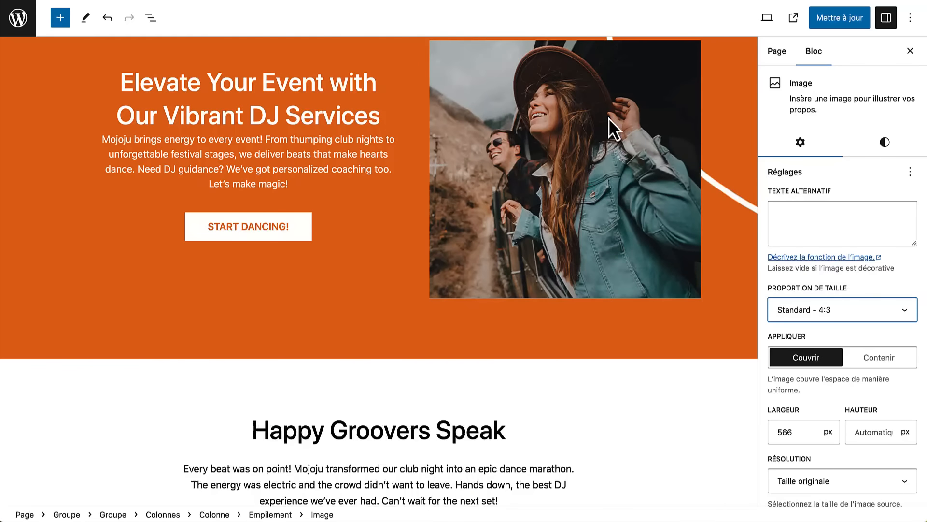
- Replace the orange section's photo with Accueil 12 from the media library
left_click(612, 106)
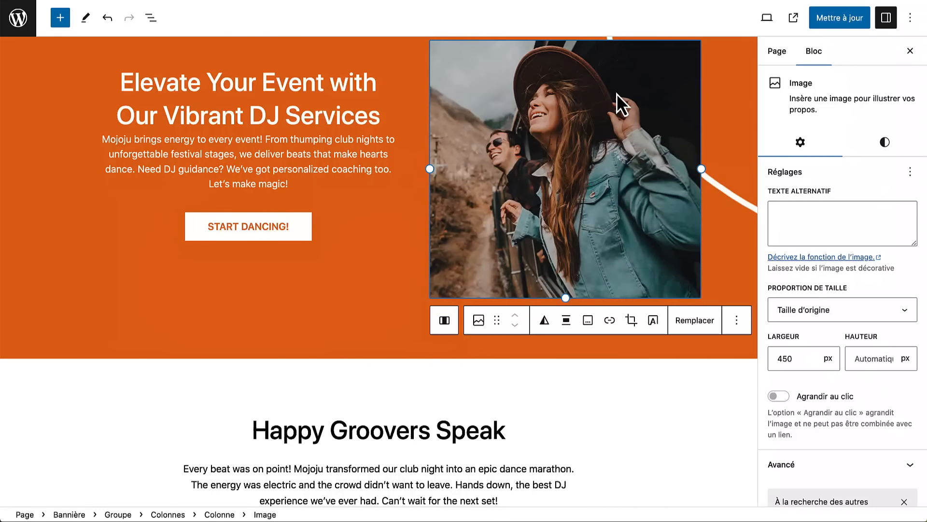
left_click(686, 322)
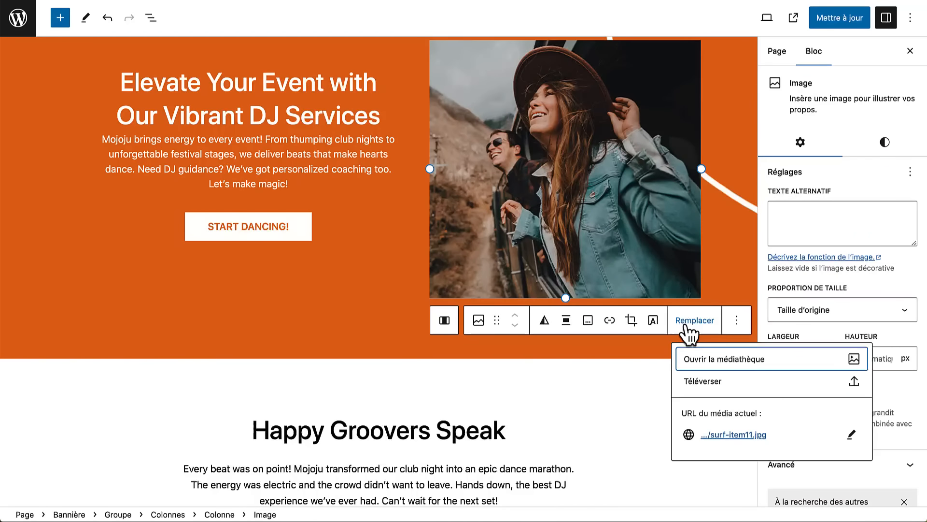
left_click(706, 367)
left_click(476, 159)
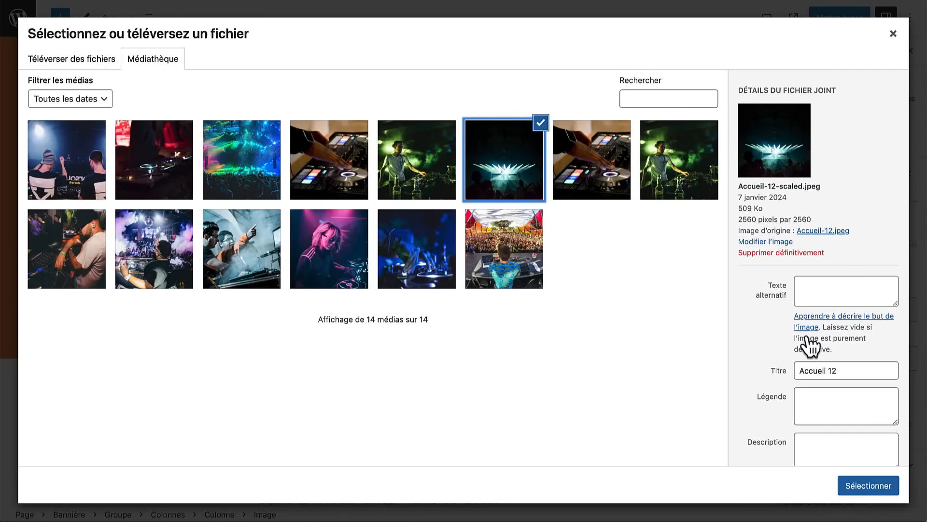
left_click(858, 487)
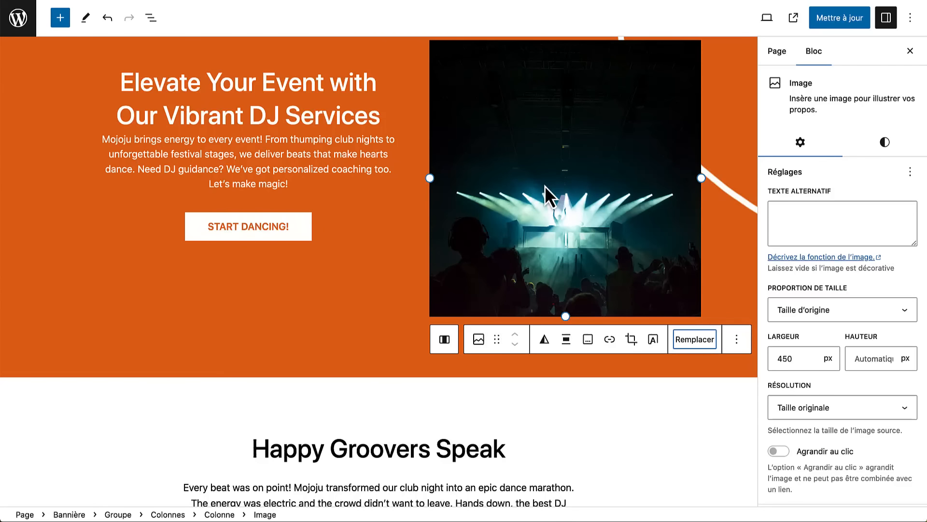
- Drop Accueil - BAS.jpeg onto the forest banner and save with Mettre à jour
scroll(545, 186, "down", 10)
left_click(375, 207)
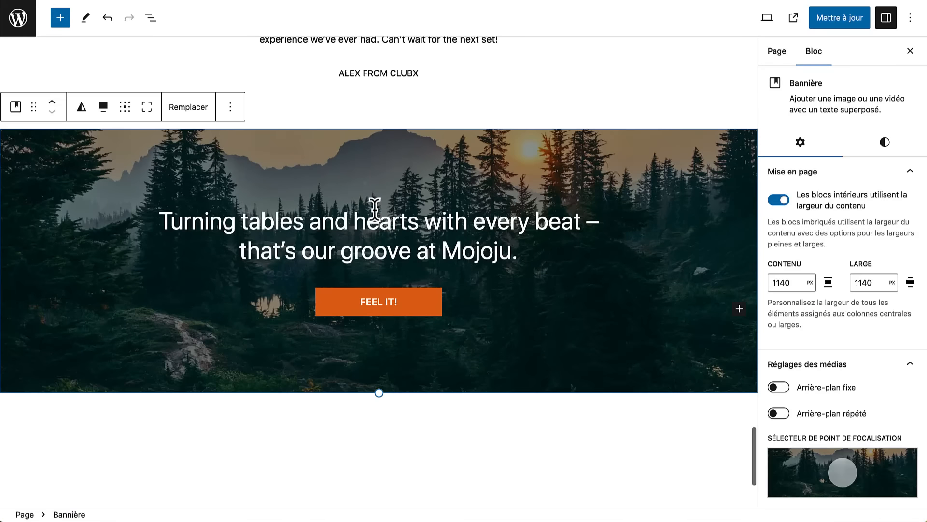
key("super+Tab")
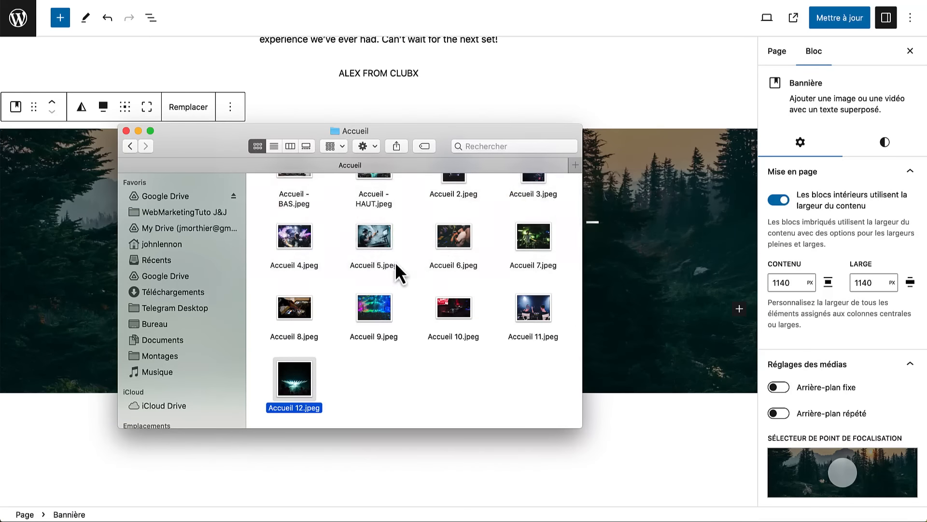
scroll(395, 262, "up", 3)
left_click_drag(289, 205, 676, 265)
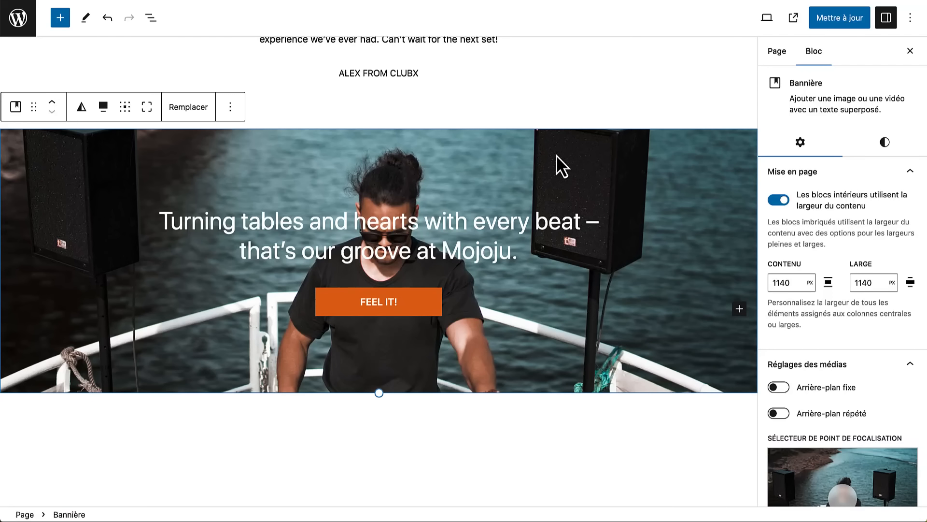
left_click(824, 20)
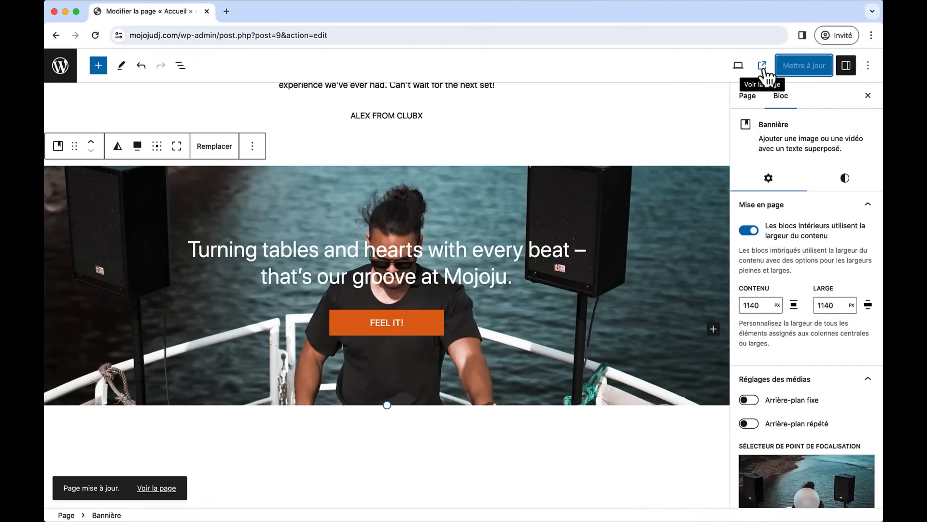
- Open the live Mojoju homepage via Voir la page and scroll through the new DJ photos
left_click(772, 49)
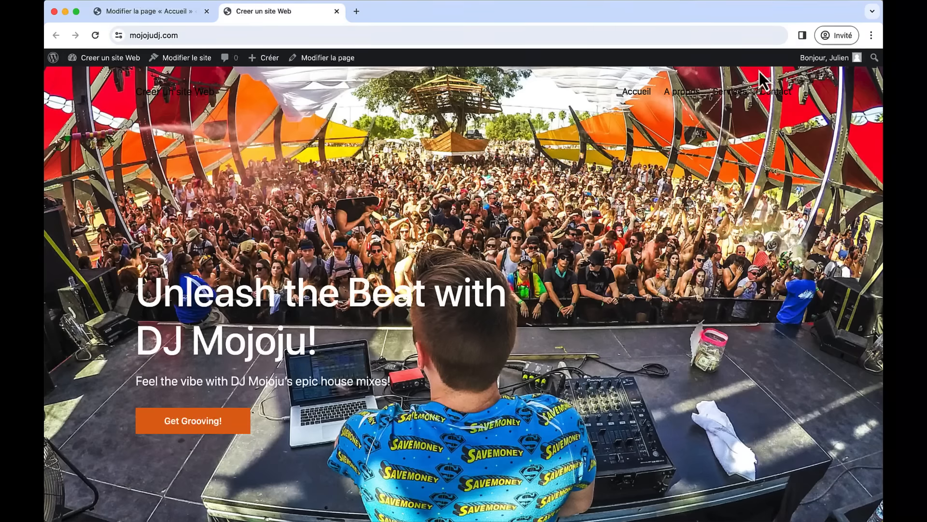
scroll(585, 237, "down", 5)
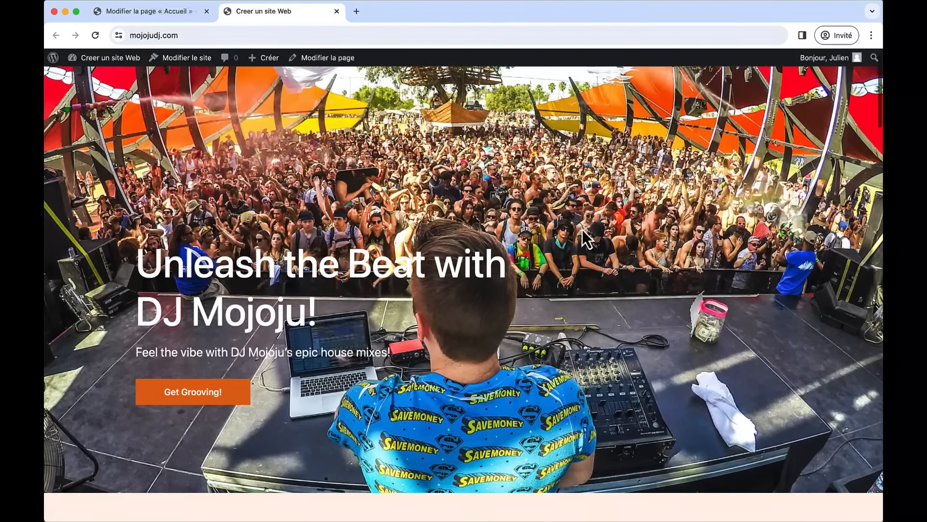
scroll(582, 230, "down", 15)
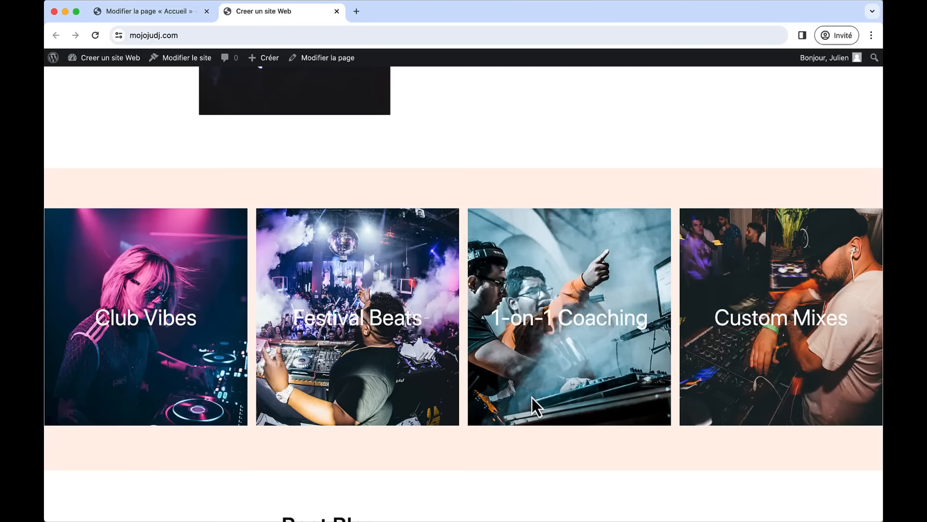
scroll(532, 398, "down", 10)
scroll(532, 398, "up", 2)
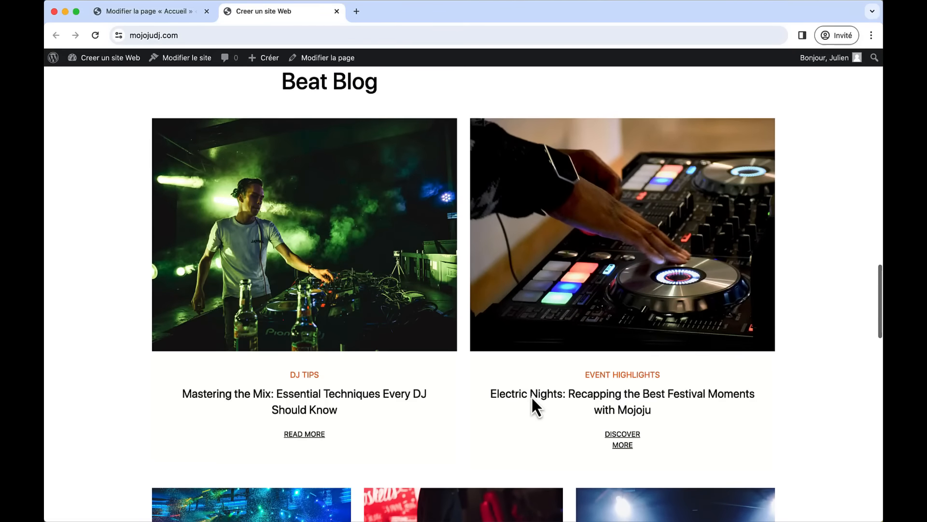
scroll(531, 398, "down", 5)
scroll(532, 398, "down", 1)
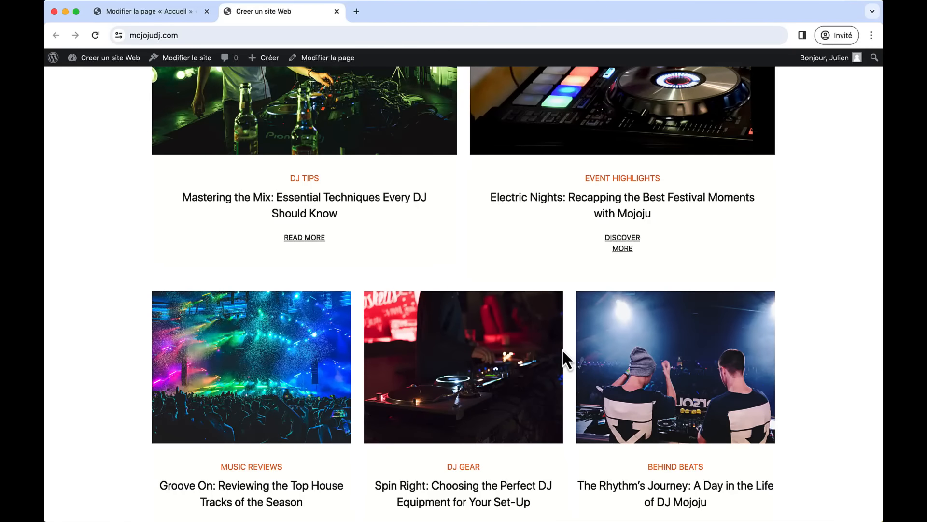
scroll(562, 349, "down", 15)
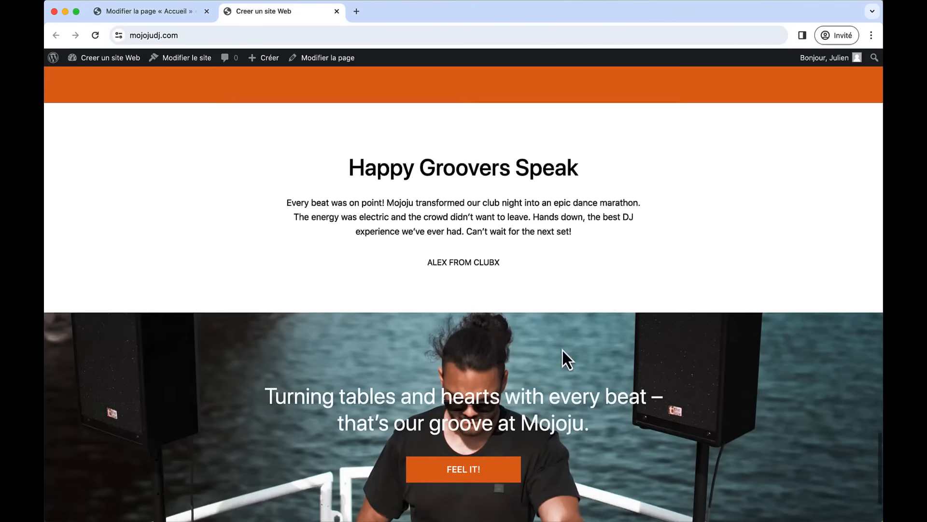
scroll(563, 350, "down", 3)
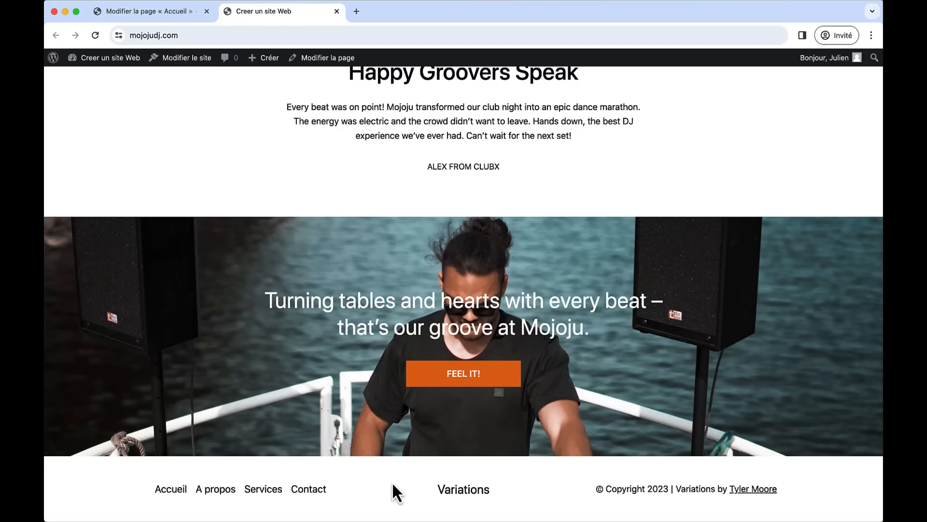
scroll(546, 350, "up", 20)
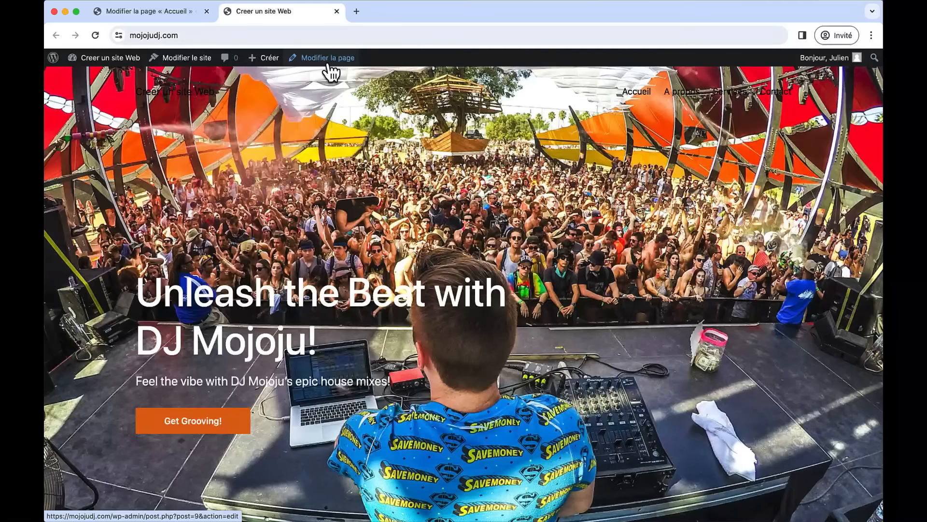
- Back in the editor, drag the DJ banner taller and shift its focal point onto the decks
left_click(337, 11)
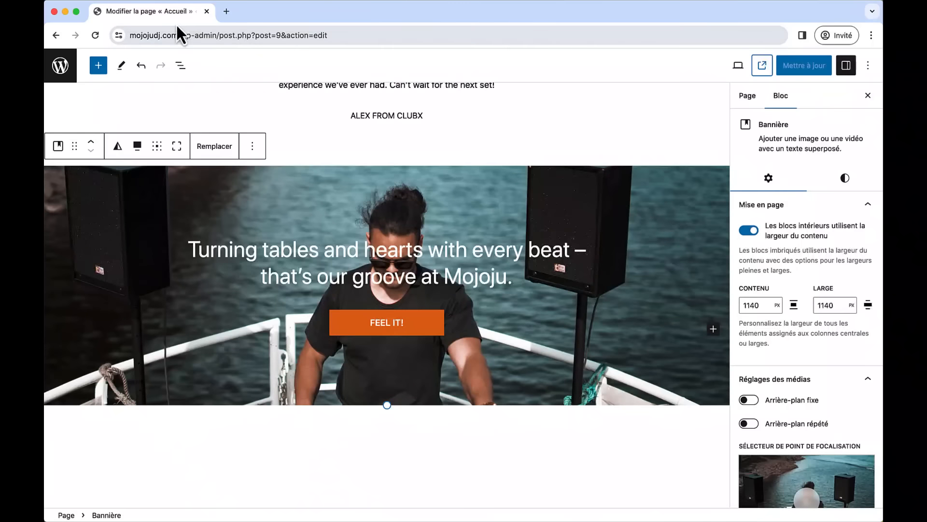
left_click(462, 225)
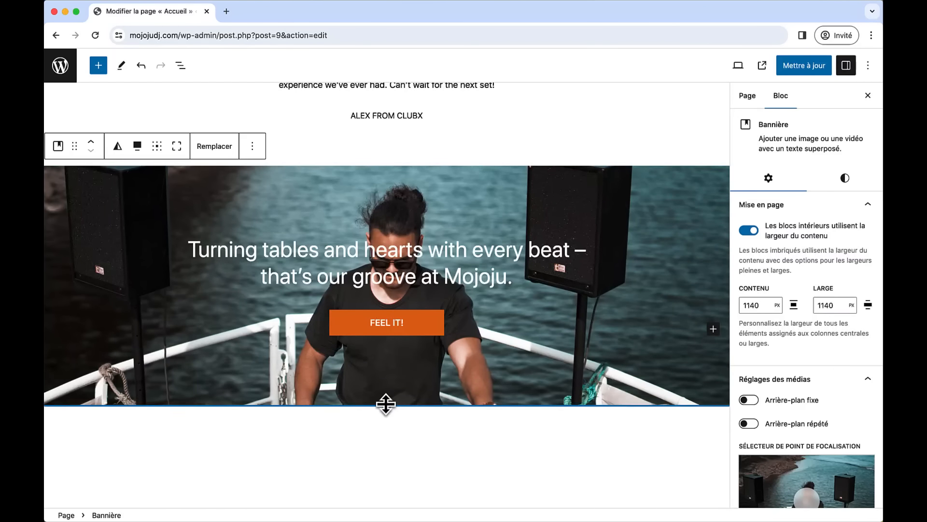
left_click_drag(385, 405, 391, 497)
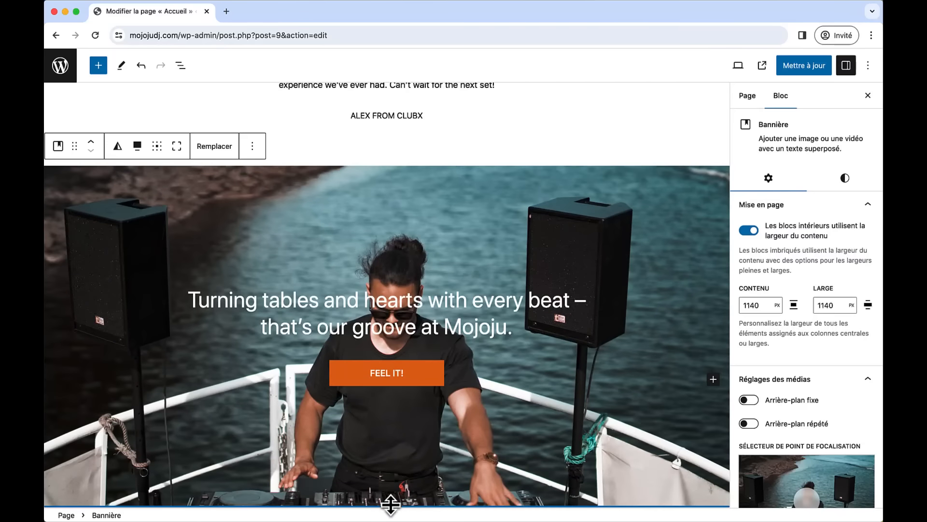
scroll(434, 427, "down", 3)
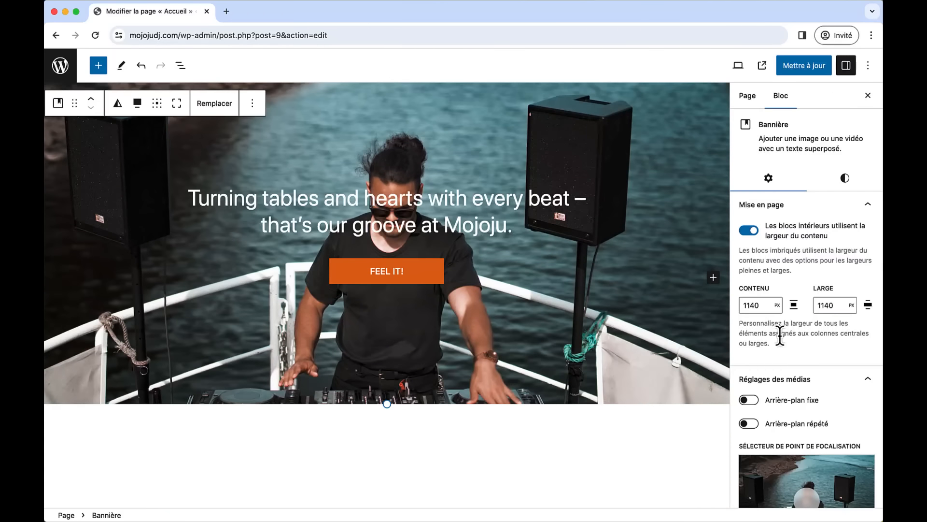
scroll(780, 333, "down", 2)
left_click_drag(805, 447, 803, 466)
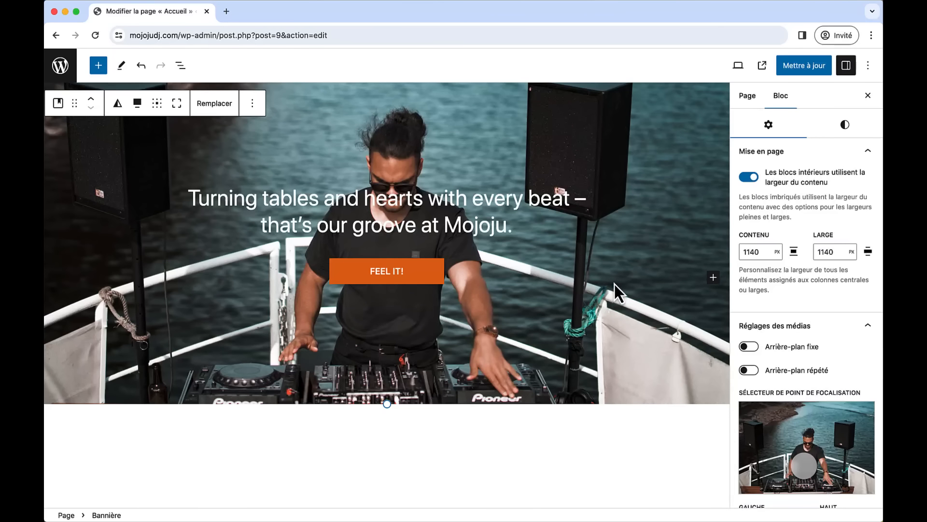
- Save with Mettre à jour and reopen the live homepage to check the banner
left_click(779, 67)
left_click(764, 67)
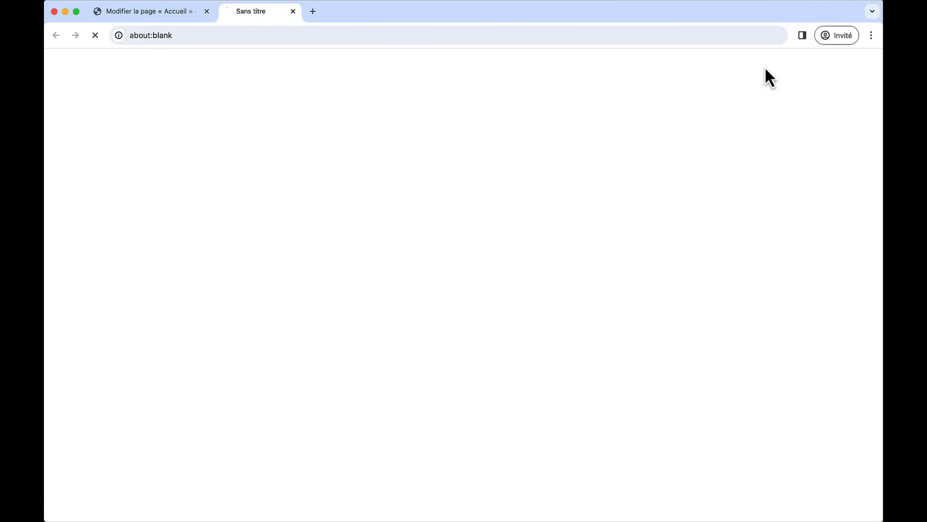
scroll(558, 326, "down", 20)
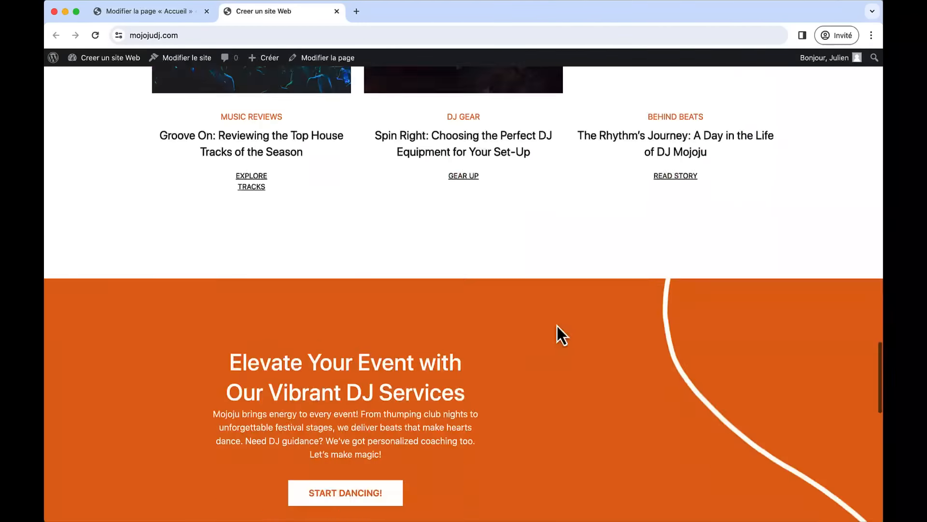
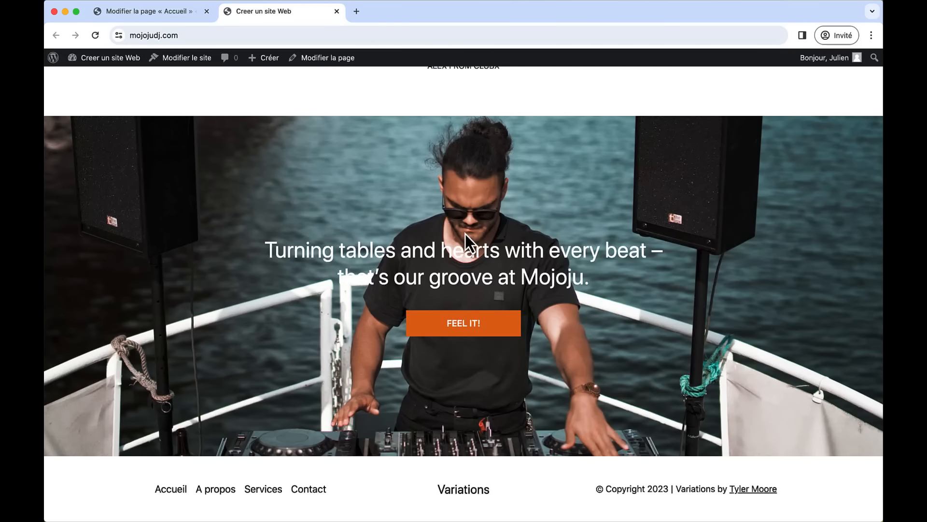
- Scroll over the live homepage's DJ hero and closing banner, then close the 'Creer un site Web' tab
scroll(466, 234, "up", 3)
scroll(467, 244, "down", 3)
scroll(467, 329, "up", 20)
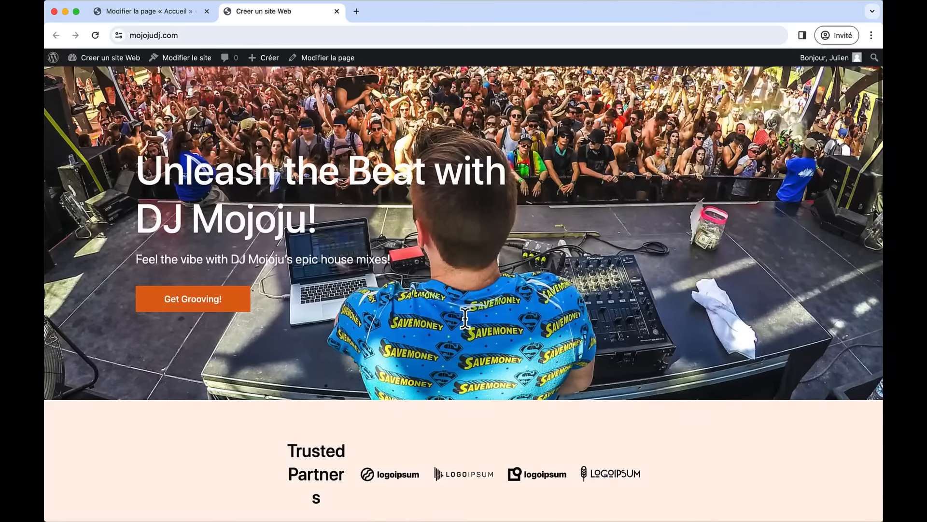
scroll(466, 319, "up", 5)
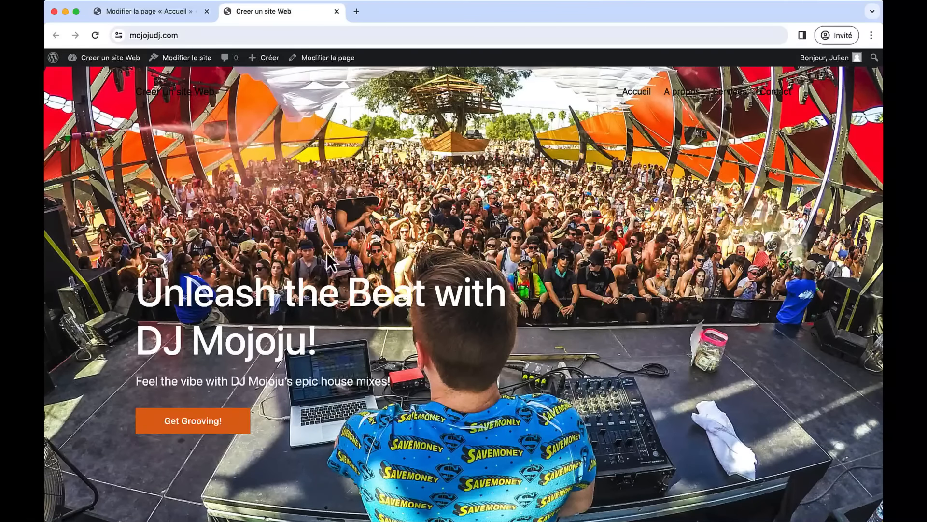
left_click(336, 12)
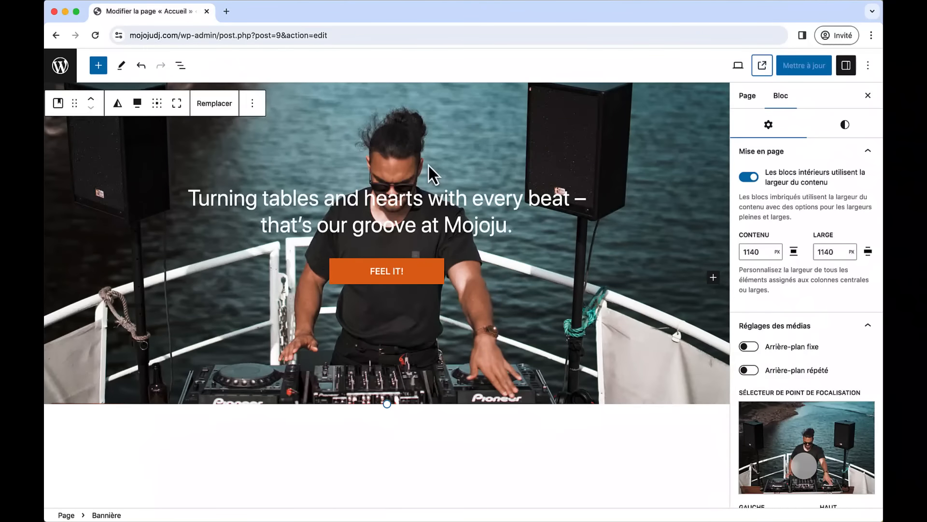
- Give the top hero banner a white #FFFFFF overlay at 30 opacity
scroll(429, 164, "up", 20)
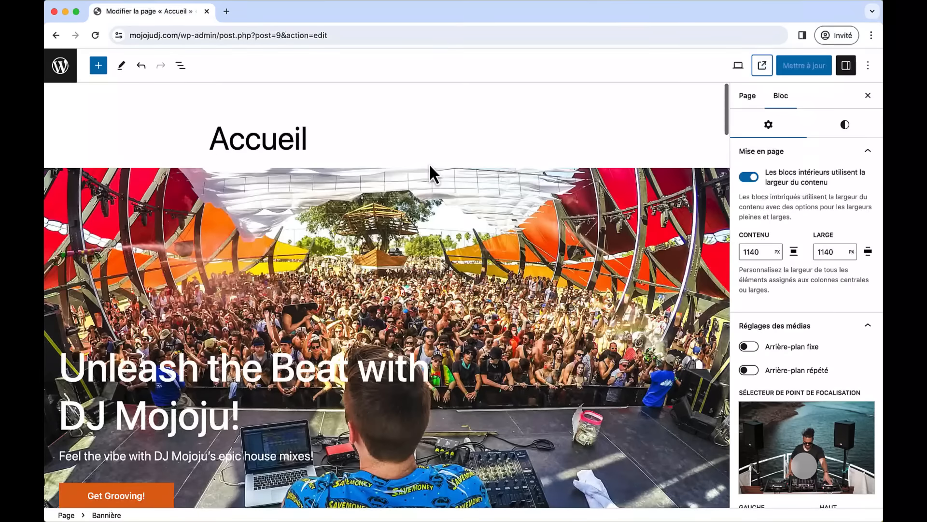
left_click(320, 279)
scroll(320, 280, "down", 1)
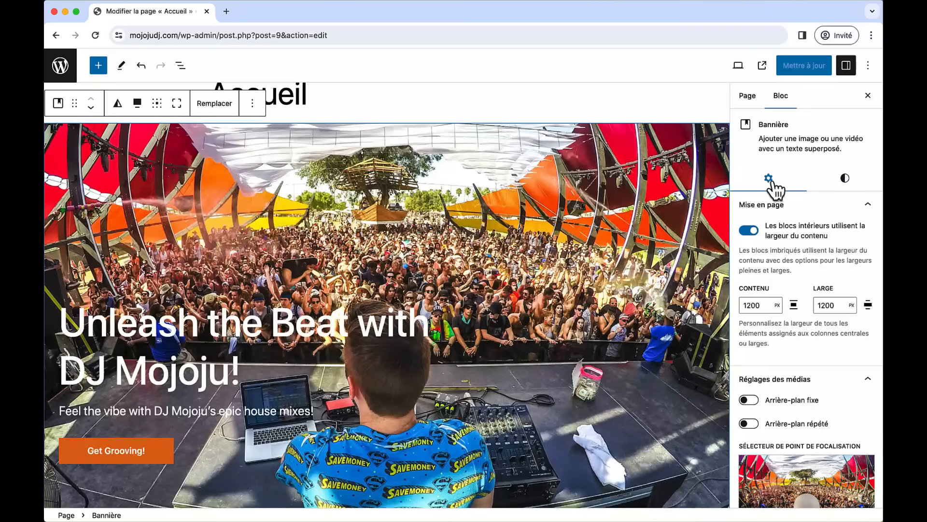
scroll(772, 387, "down", 10)
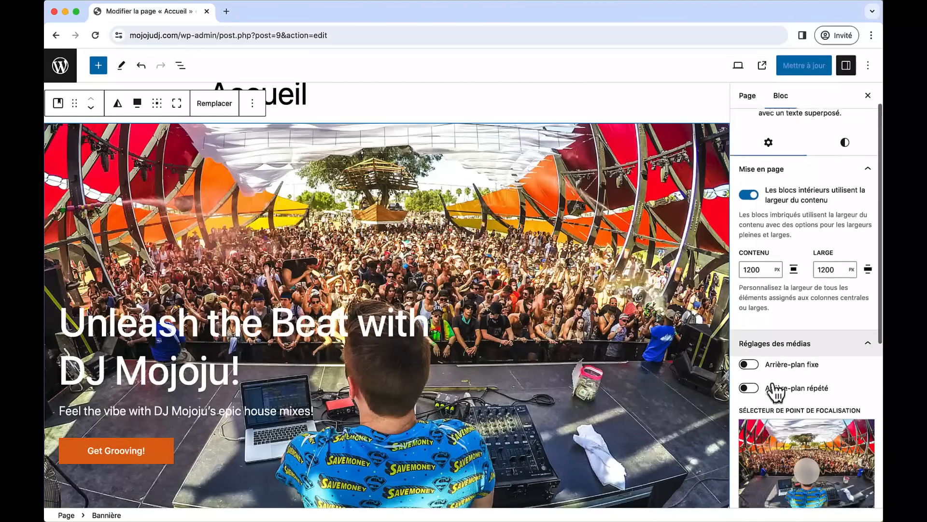
scroll(774, 390, "up", 10)
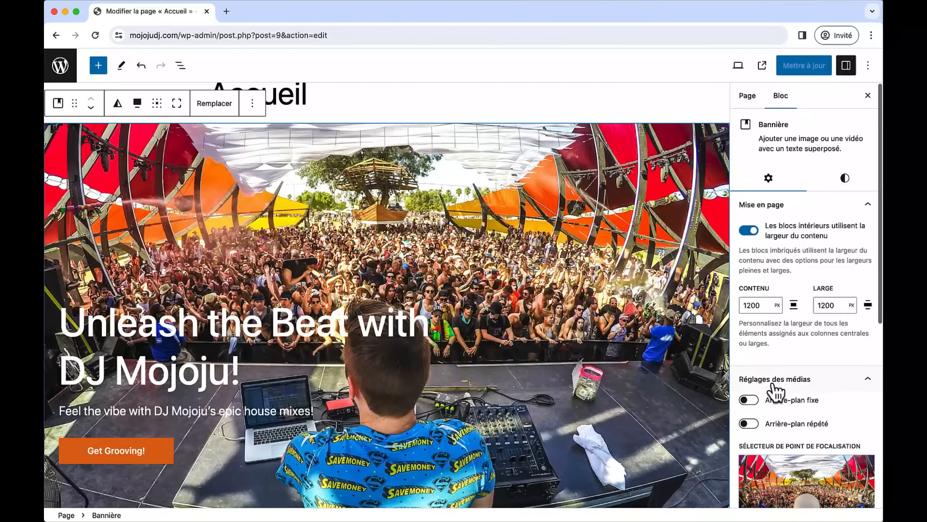
left_click(845, 179)
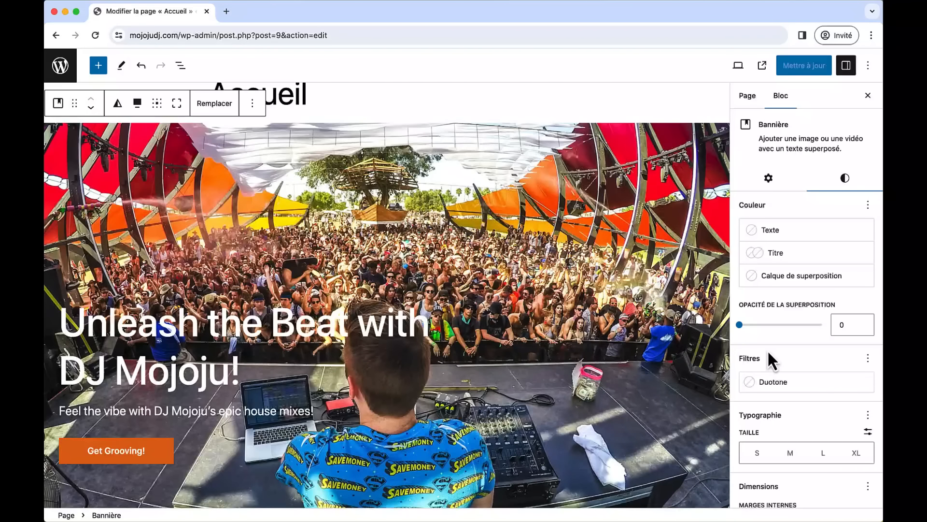
left_click(772, 289)
left_click(673, 329)
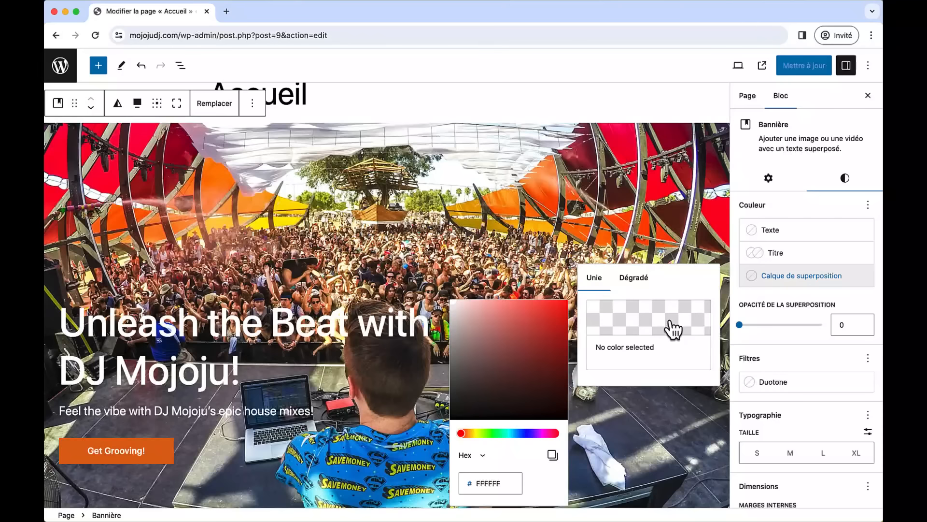
left_click_drag(518, 352, 450, 302)
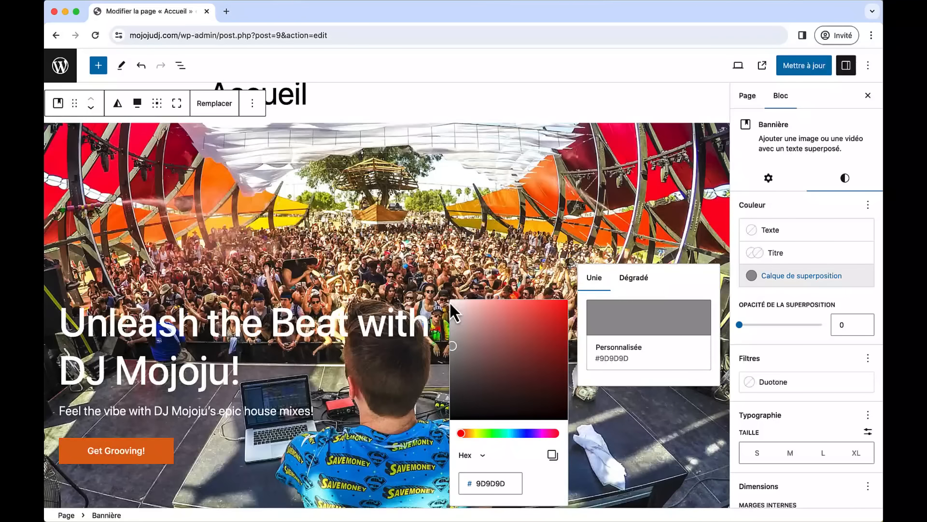
left_click_drag(740, 324, 764, 326)
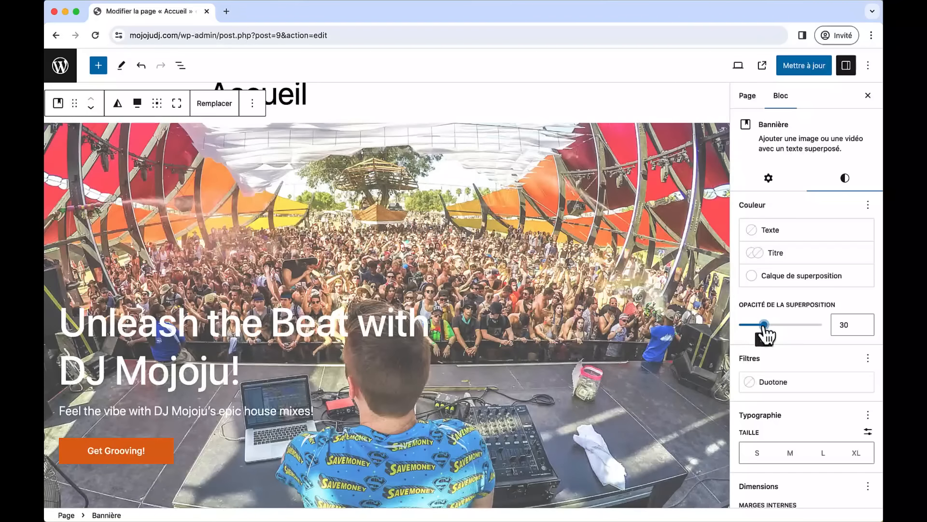
- Apply the same white 30 overlay to the Turning tables banner, save, and view the live homepage
scroll(644, 248, "down", 2)
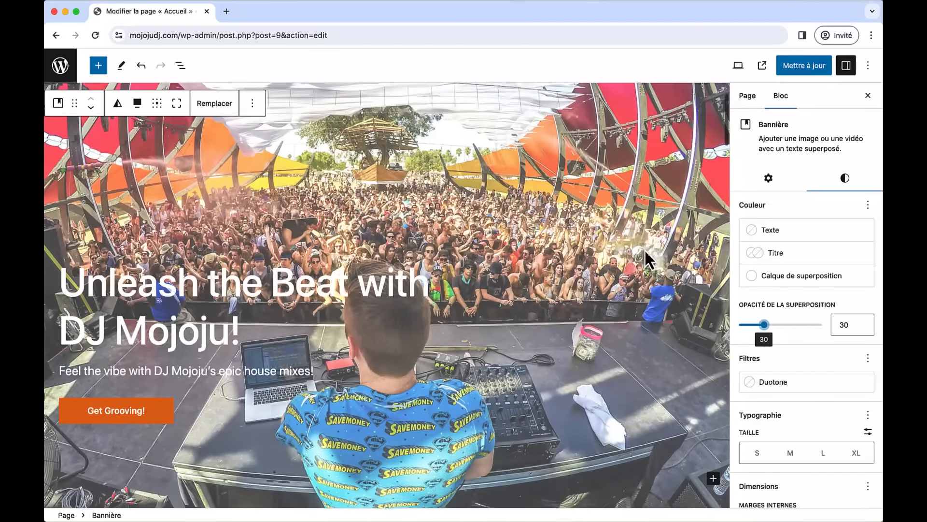
scroll(650, 245, "up", 4)
scroll(645, 228, "down", 15)
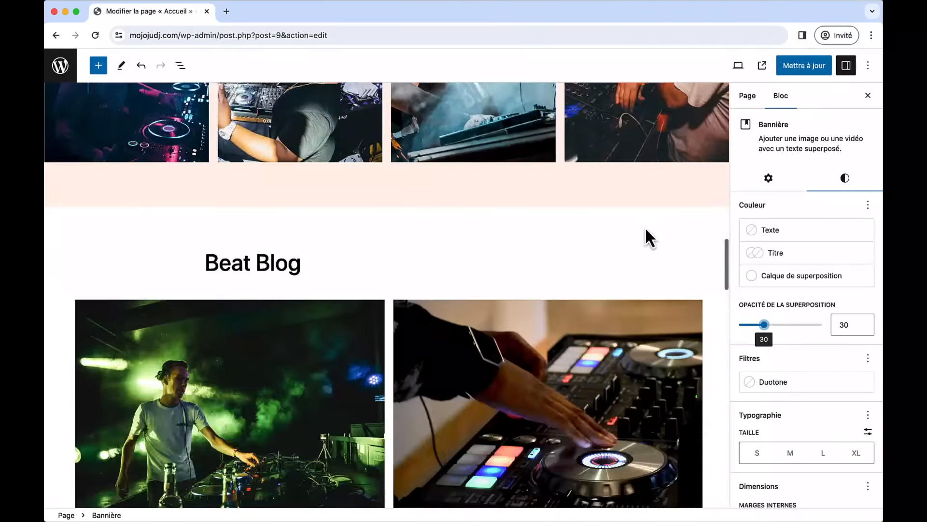
scroll(645, 227, "up", 5)
scroll(644, 227, "down", 2)
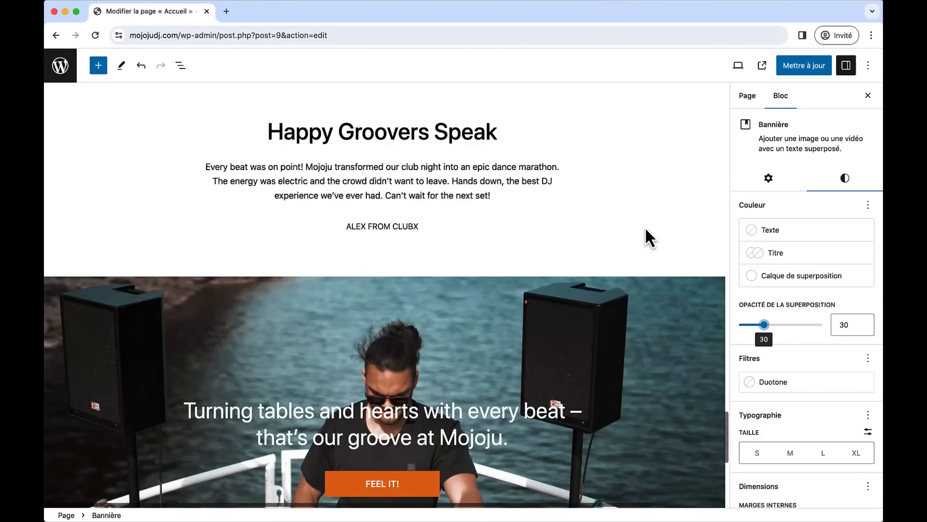
left_click(356, 325)
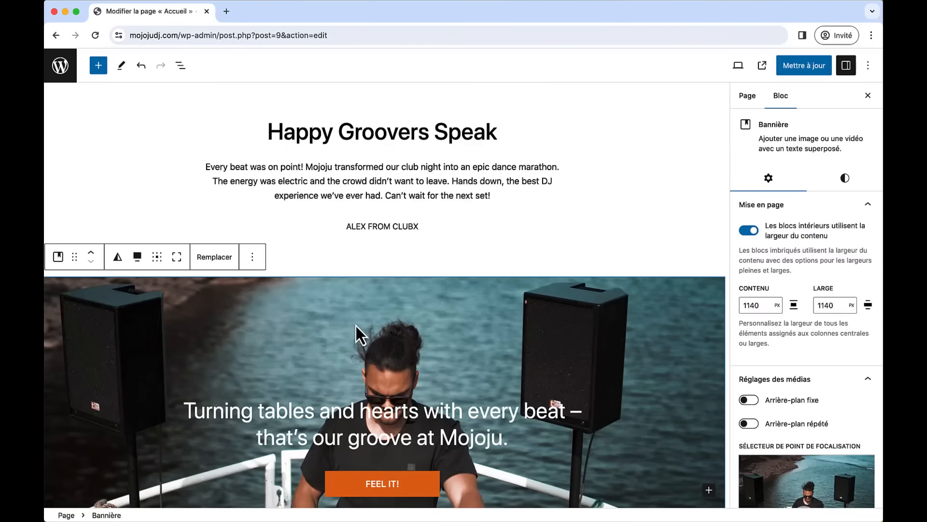
left_click(844, 179)
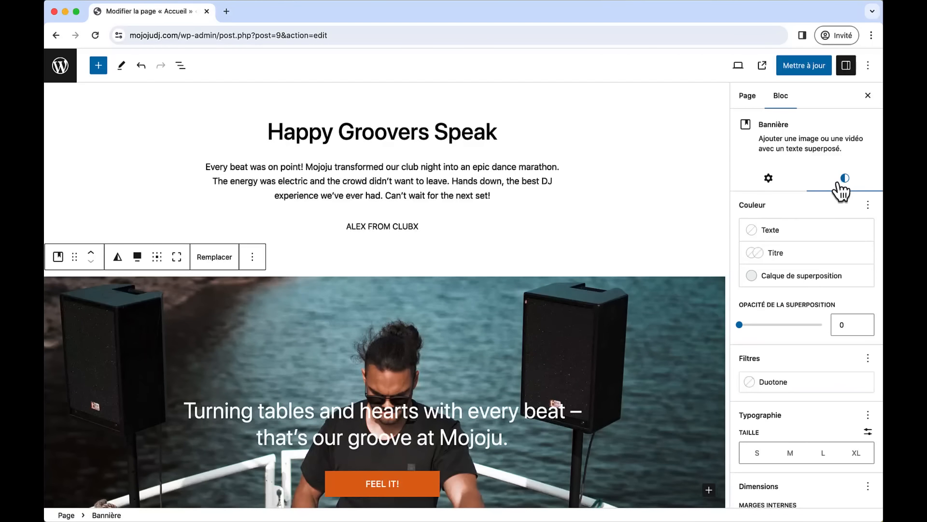
left_click(778, 276)
left_click(653, 317)
mouse_move(540, 327)
left_mouse_down()
mouse_move(479, 326)
mouse_move(451, 302)
left_mouse_up()
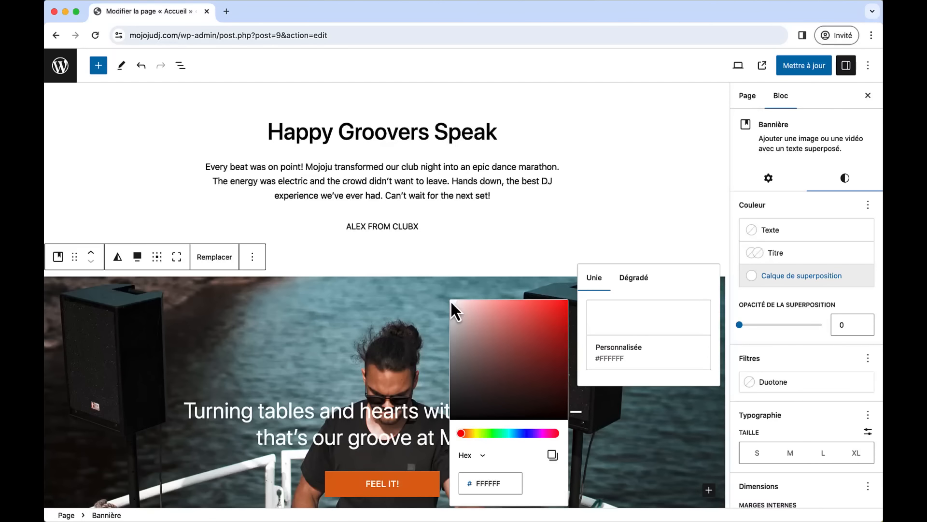
left_click_drag(740, 327, 764, 327)
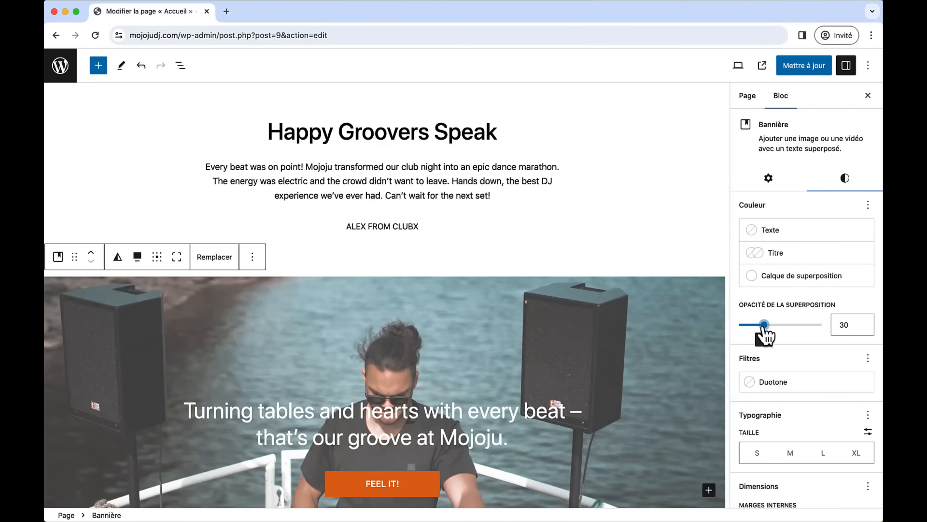
left_click(796, 70)
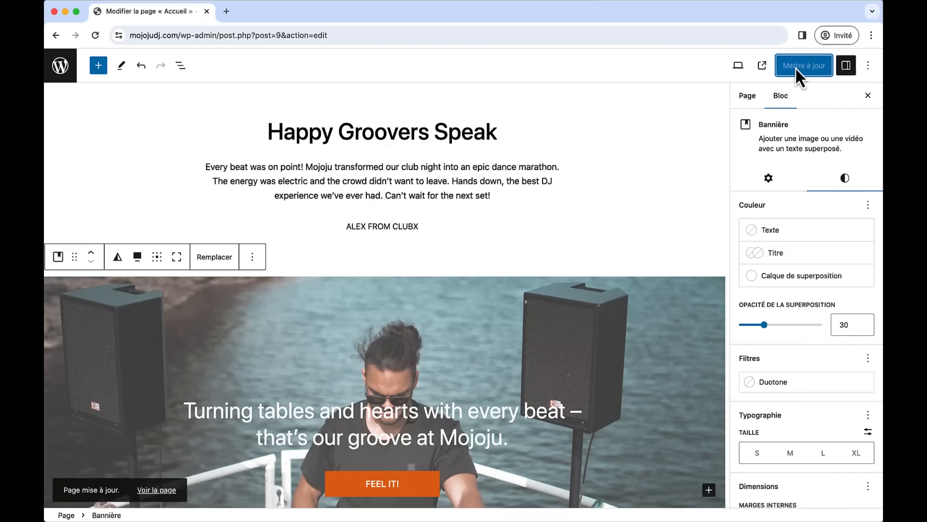
left_click(763, 66)
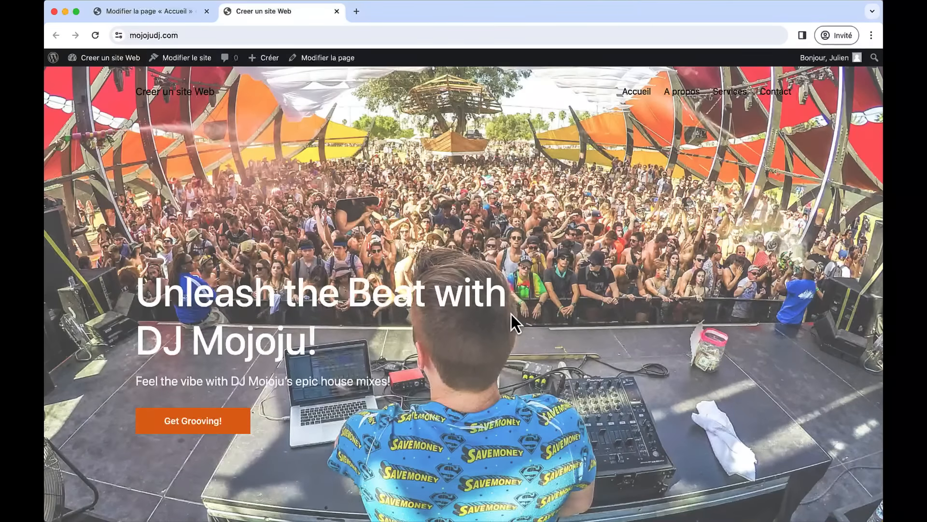
scroll(511, 314, "down", 3)
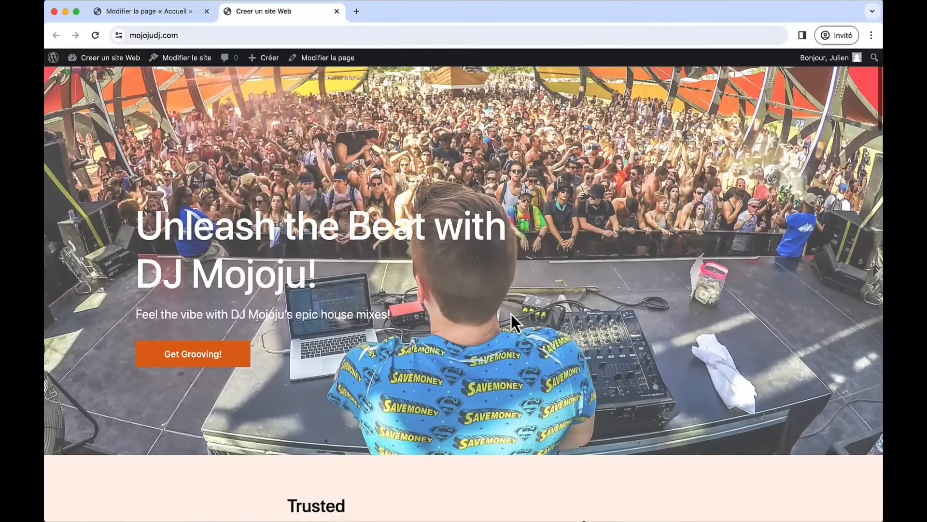
scroll(511, 314, "up", 2)
scroll(511, 314, "up", 1)
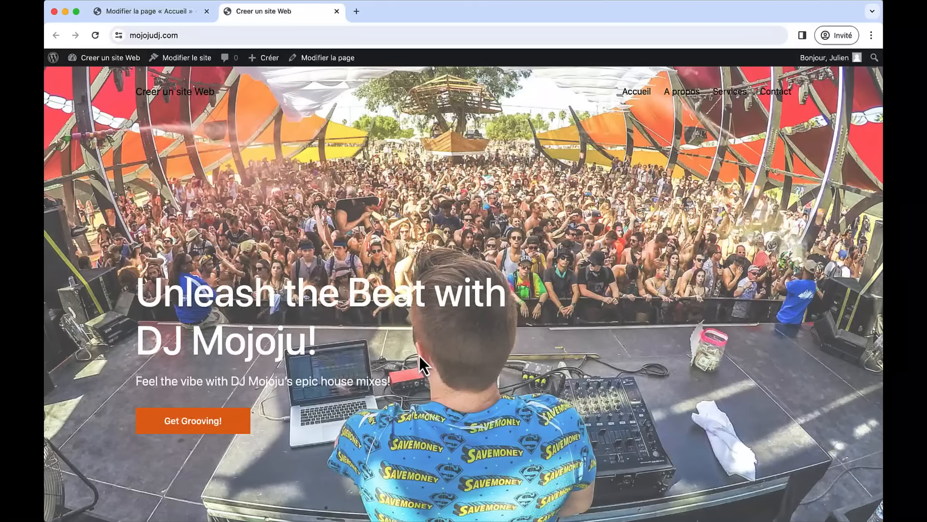
scroll(419, 356, "down", 10)
scroll(418, 355, "down", 9)
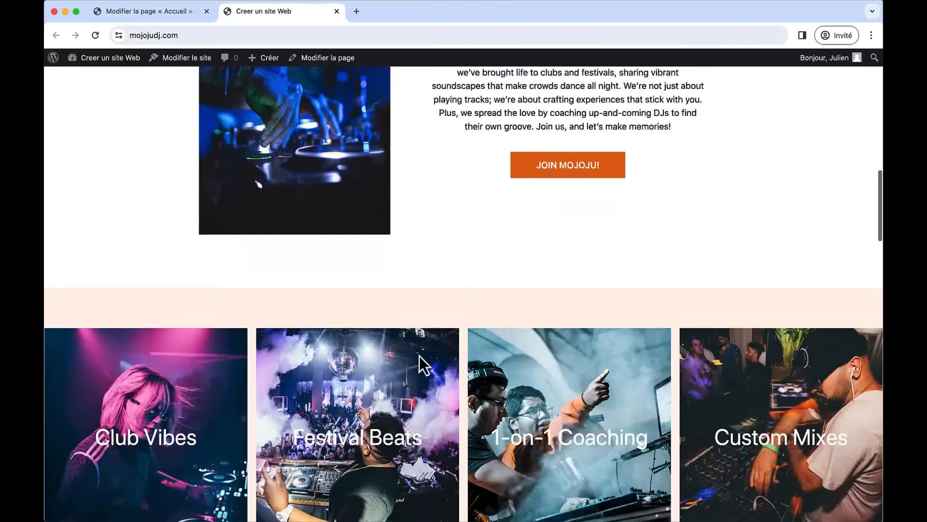
scroll(419, 355, "up", 5)
scroll(419, 356, "up", 5)
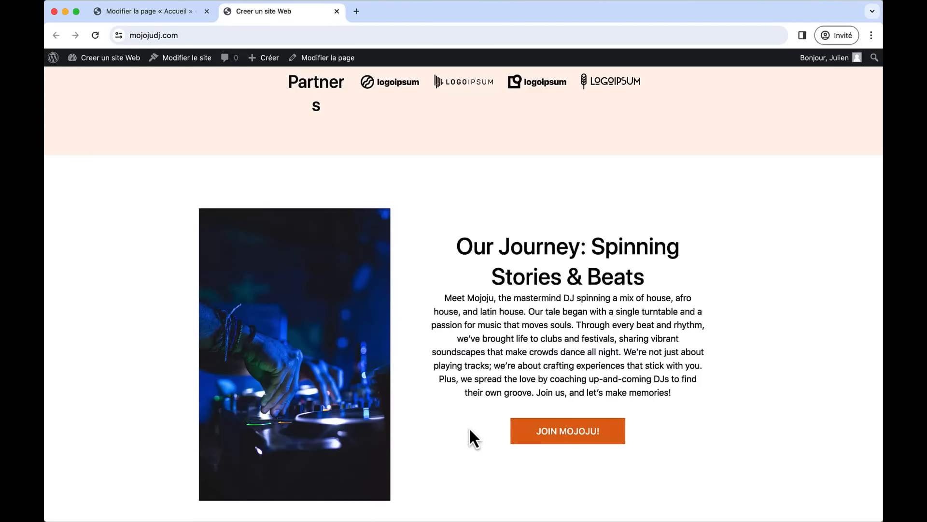
scroll(393, 367, "down", 20)
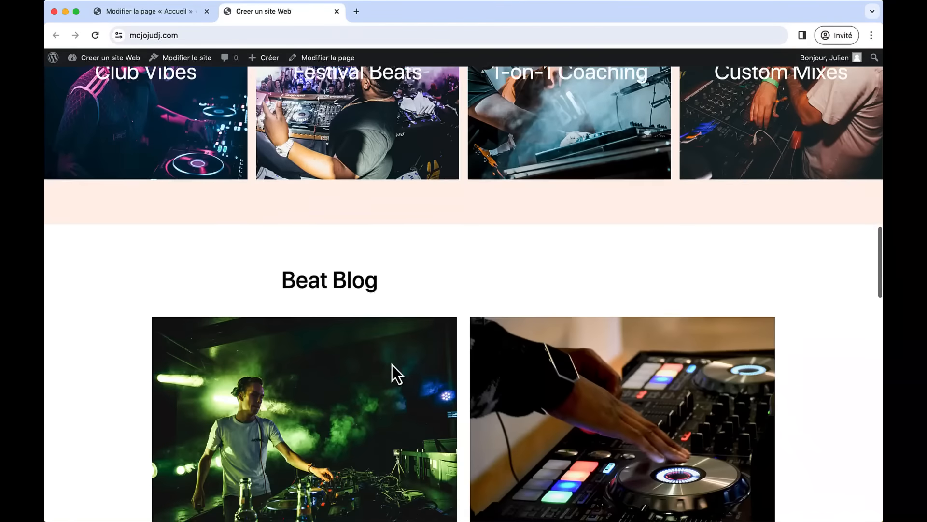
scroll(392, 364, "down", 7)
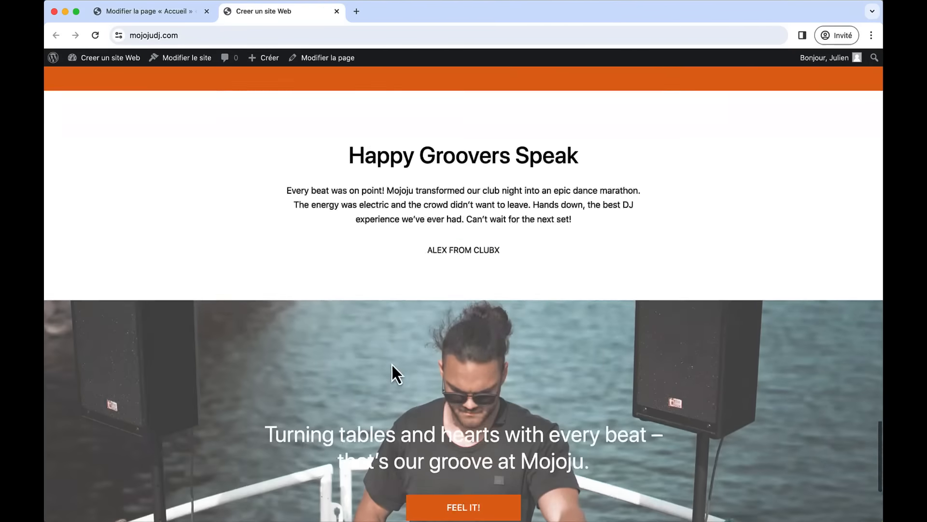
scroll(392, 364, "up", 20)
scroll(392, 363, "up", 5)
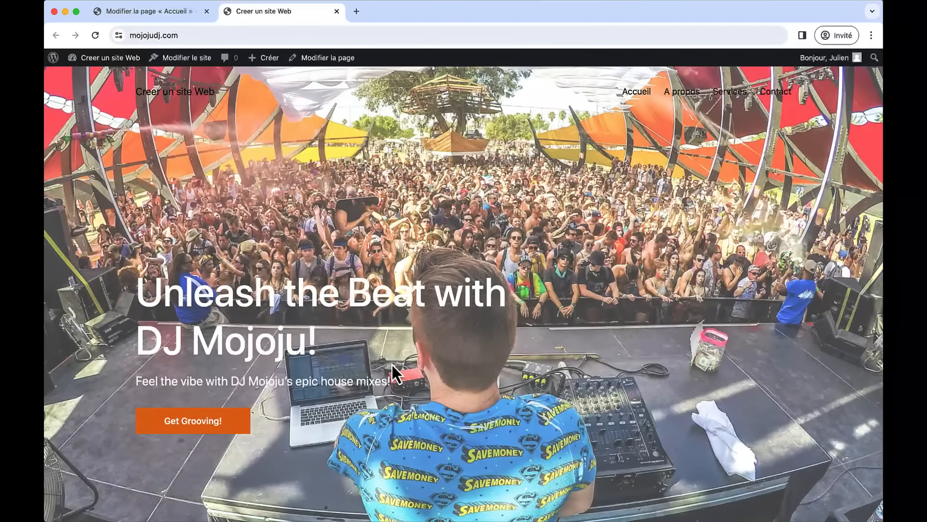
- Round the Our Journey turntable photo's corners to 30 px, save, and reopen the live page
left_click(336, 11)
scroll(575, 240, "up", 20)
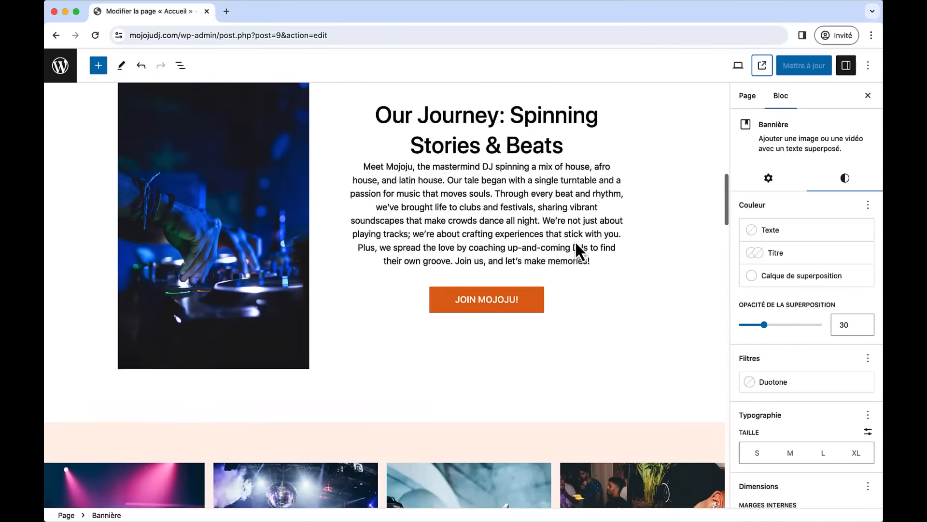
left_click(260, 240)
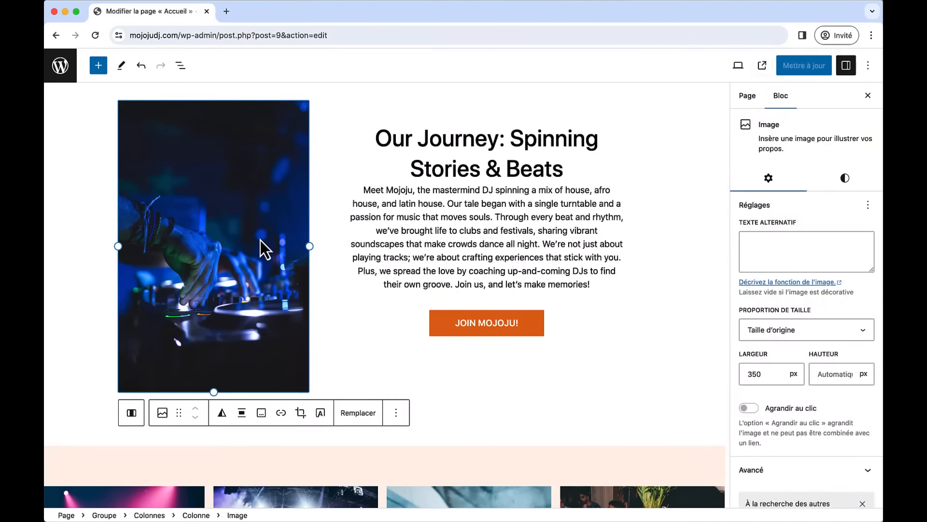
scroll(261, 236, "up", 1)
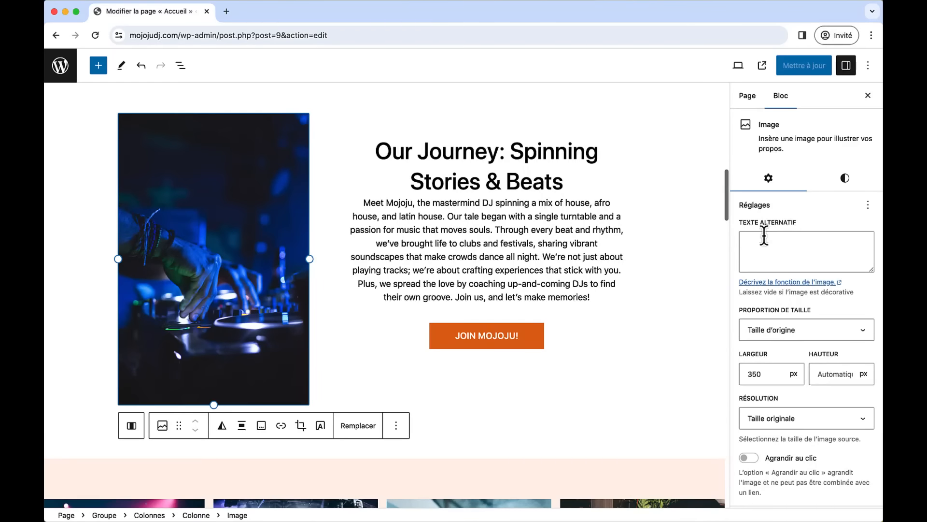
left_click(851, 186)
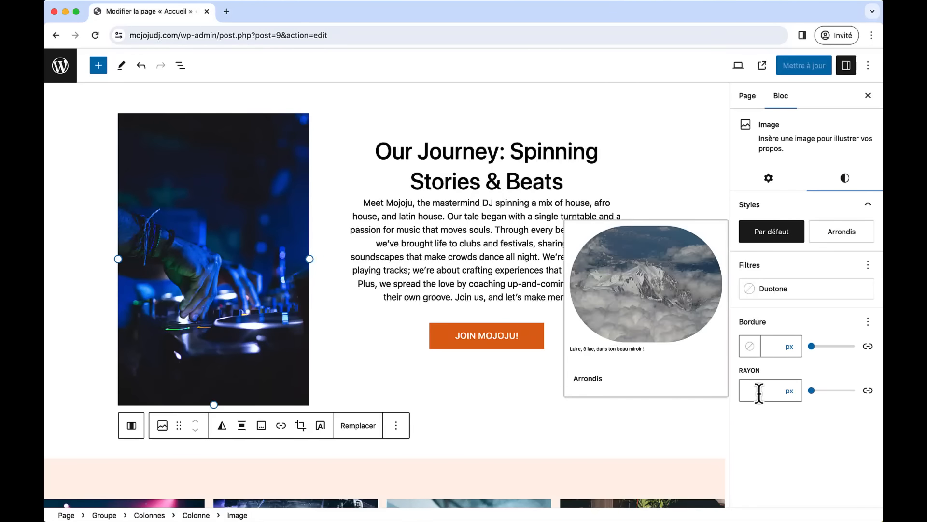
left_click(813, 400)
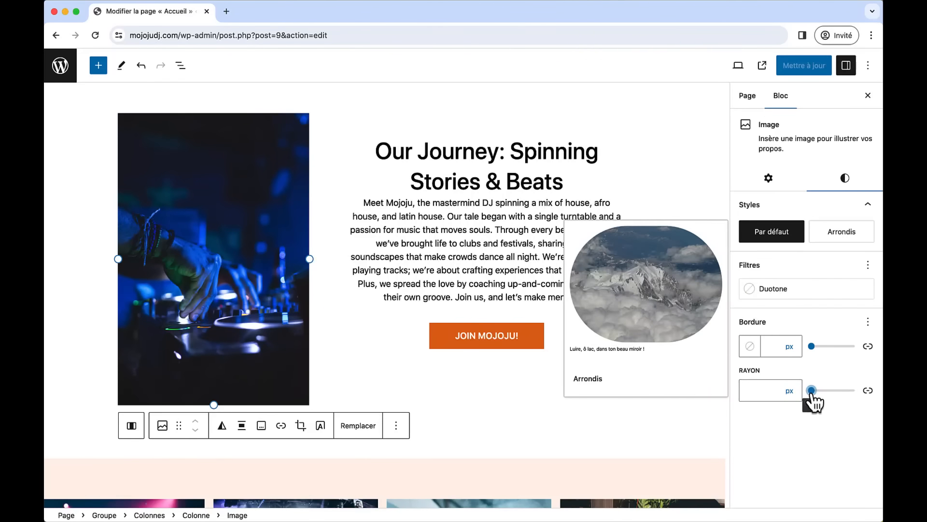
left_click_drag(814, 394, 824, 394)
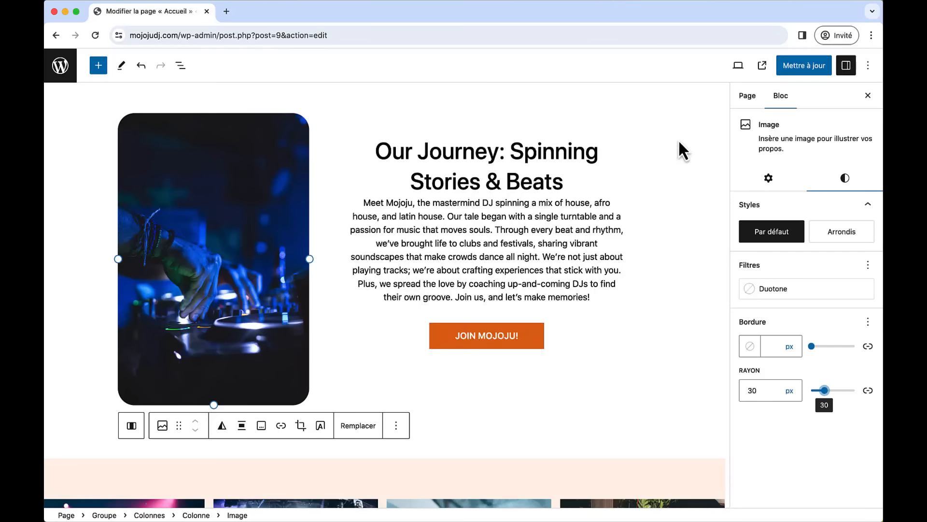
left_click(794, 69)
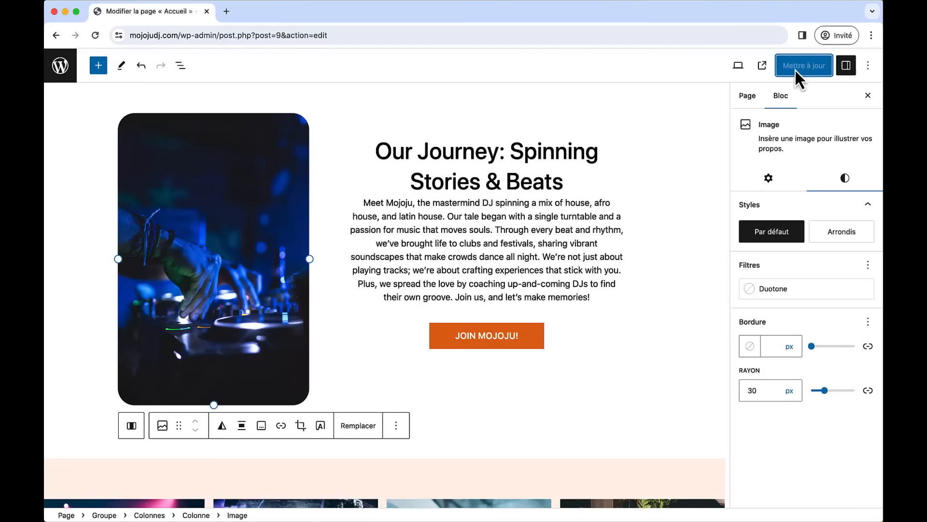
left_click(763, 67)
- Scroll the live homepage to confirm the rounded journey photo, then switch back to the Accueil editor
scroll(482, 320, "down", 5)
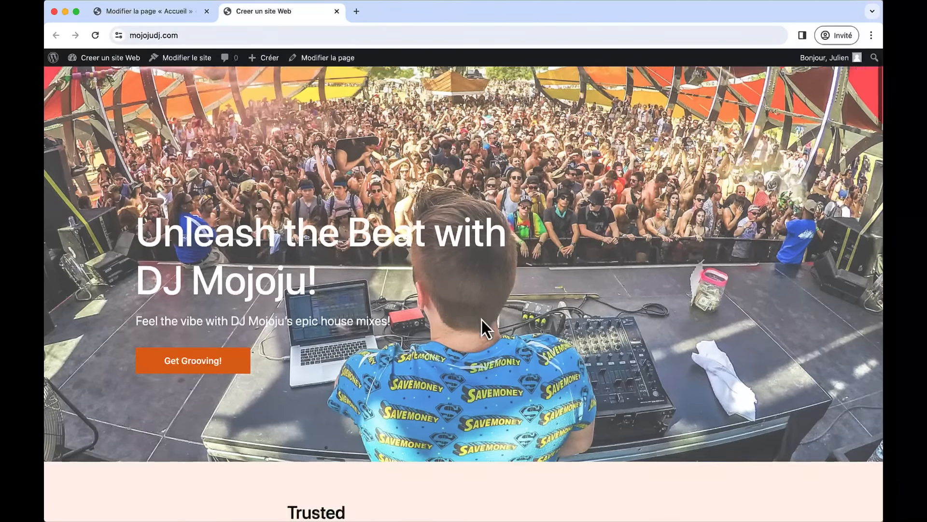
scroll(481, 318, "up", 4)
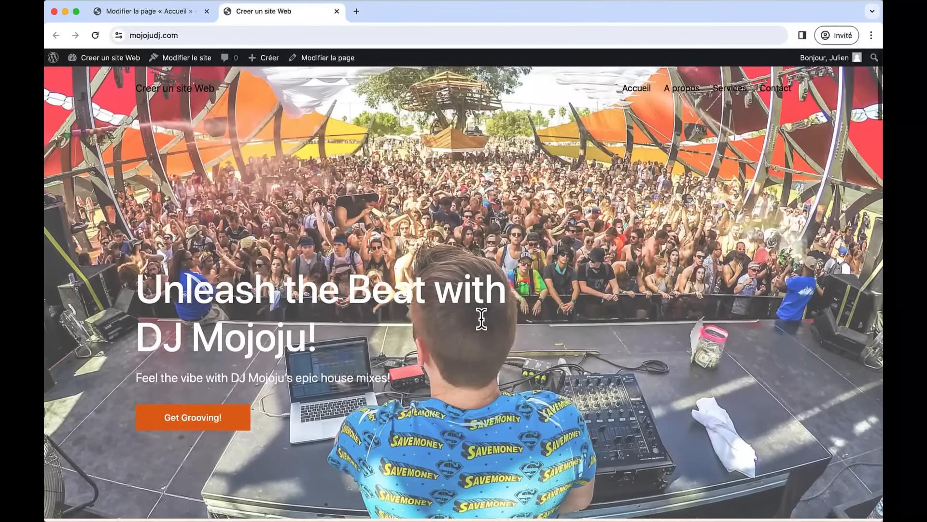
scroll(481, 318, "down", 5)
scroll(482, 319, "down", 7)
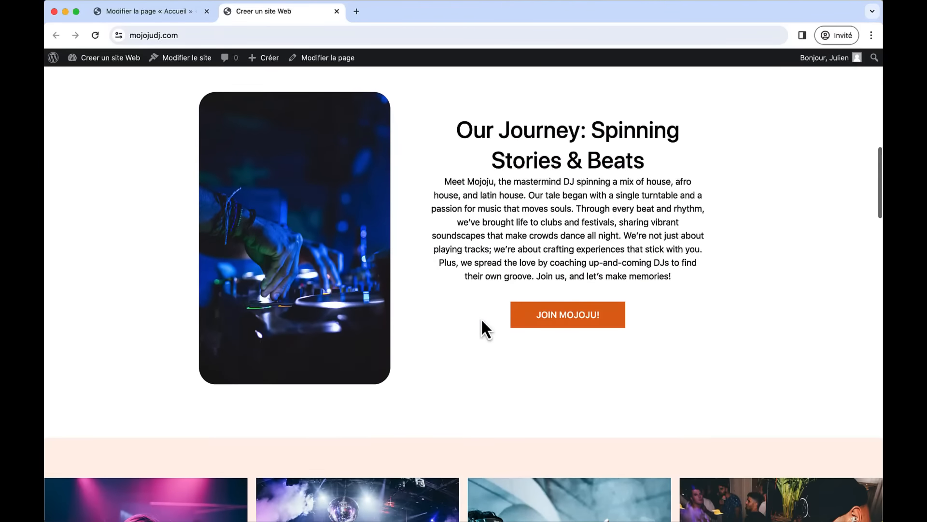
scroll(481, 318, "up", 10)
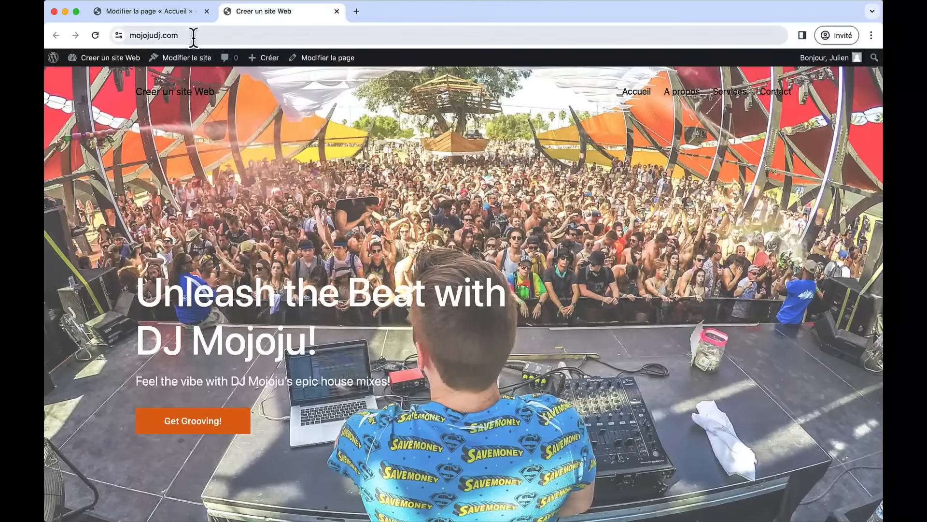
left_click(170, 11)
scroll(456, 212, "up", 10)
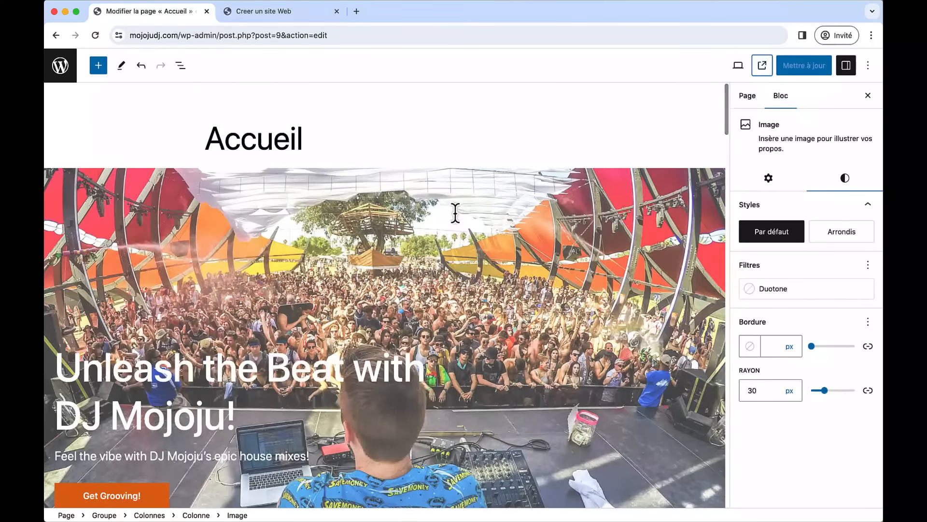
- Switch the hero banner's overlay colour to black #000000
scroll(455, 213, "down", 3)
left_click(455, 213)
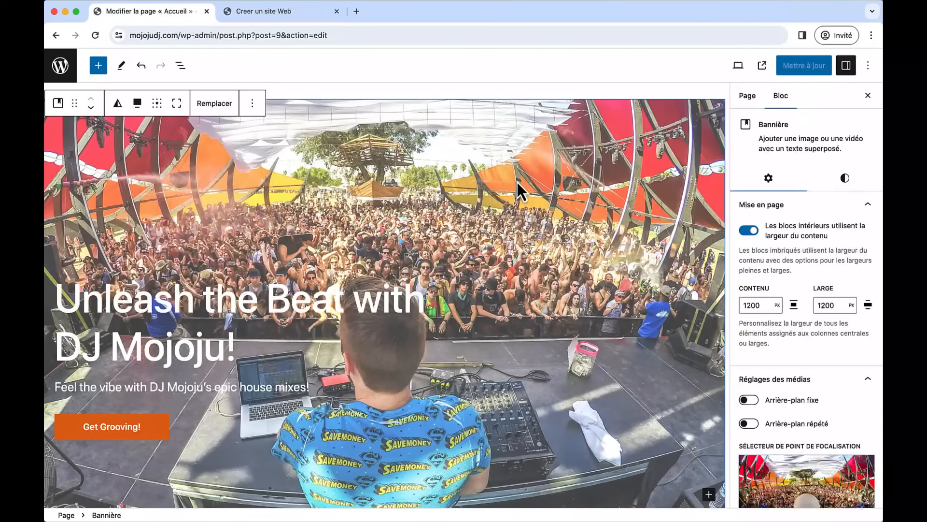
left_click(838, 179)
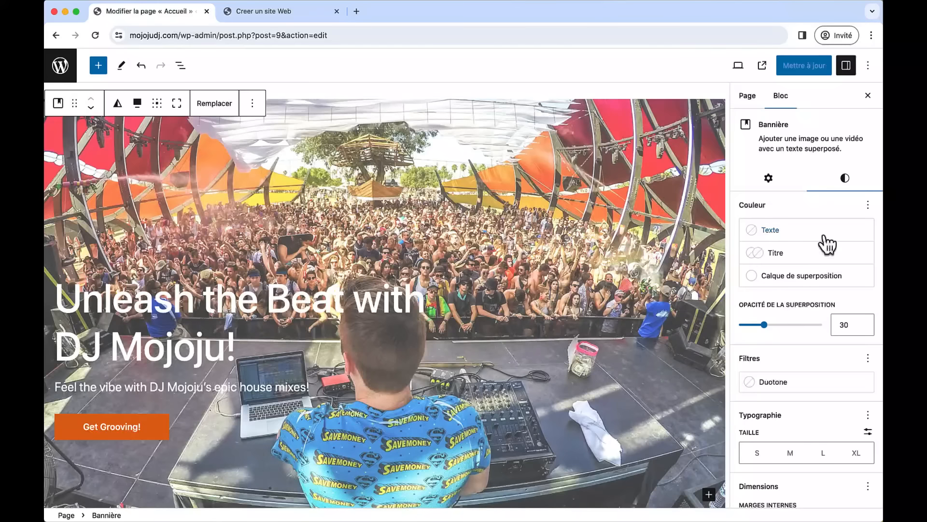
left_click(781, 285)
left_click(636, 319)
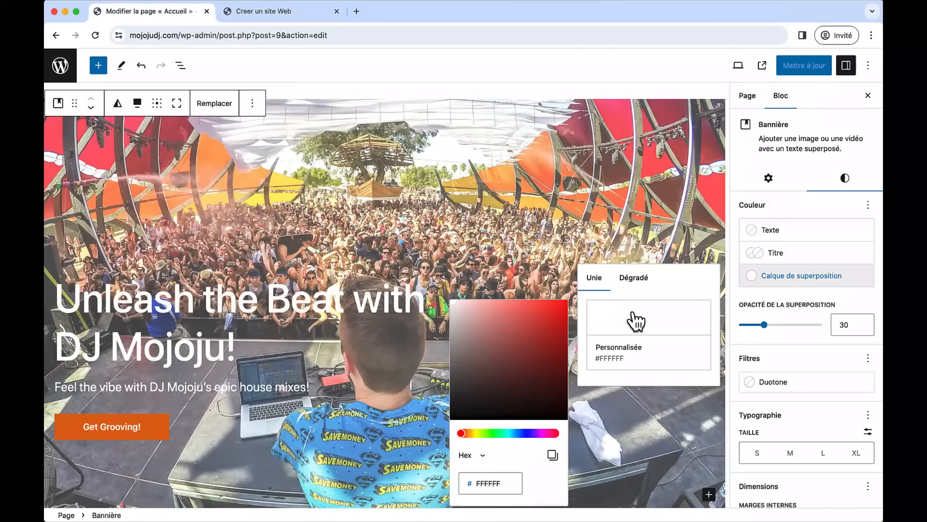
left_click_drag(493, 349, 454, 425)
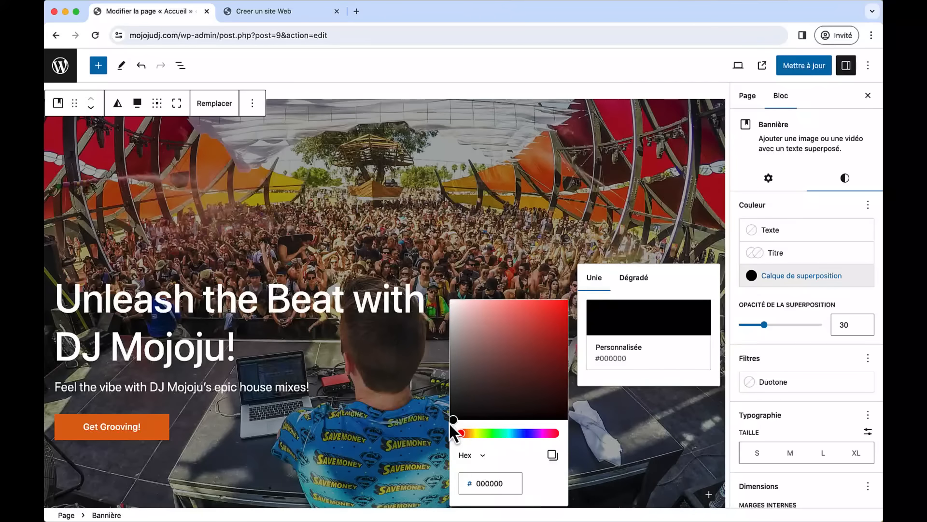
- Save the page and reload the live homepage to see the darker hero
left_click(792, 73)
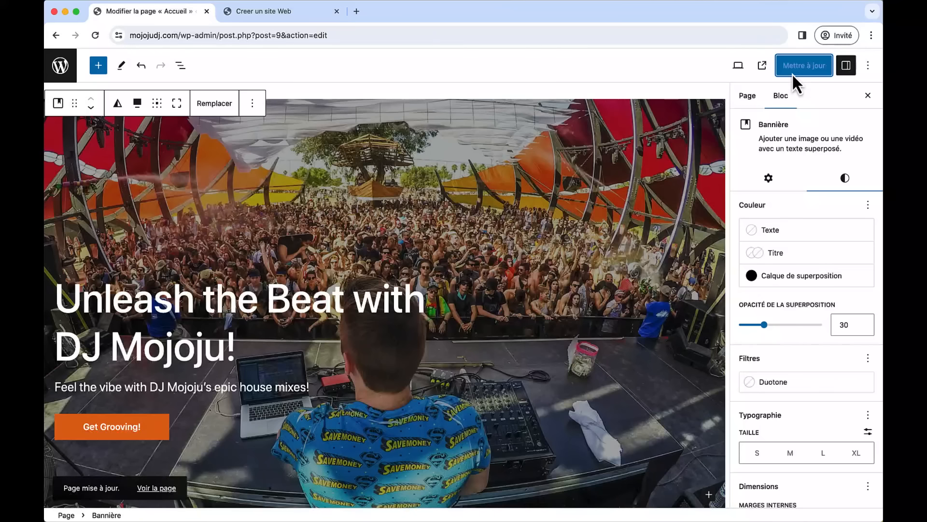
left_click(282, 19)
left_click(103, 43)
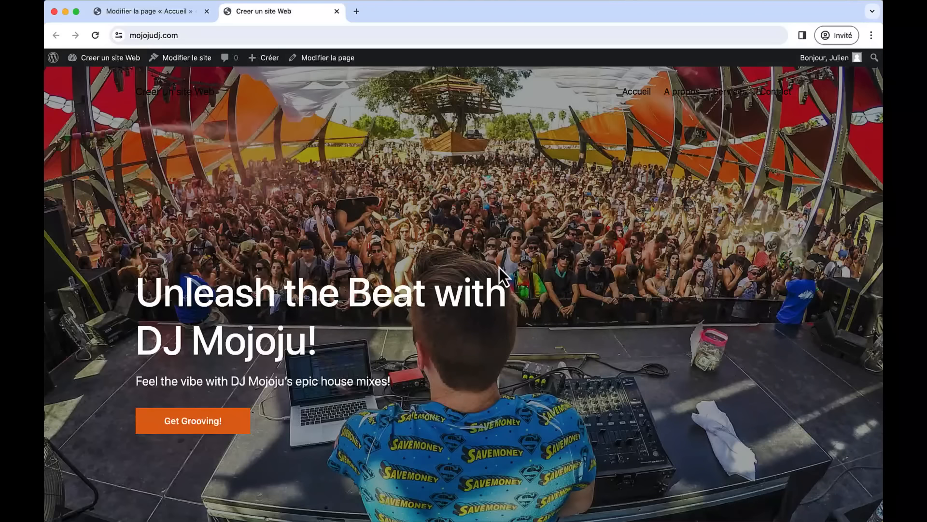
- Scroll down the live homepage past the darkened hero, then return to the Accueil editor tab
scroll(500, 267, "down", 8)
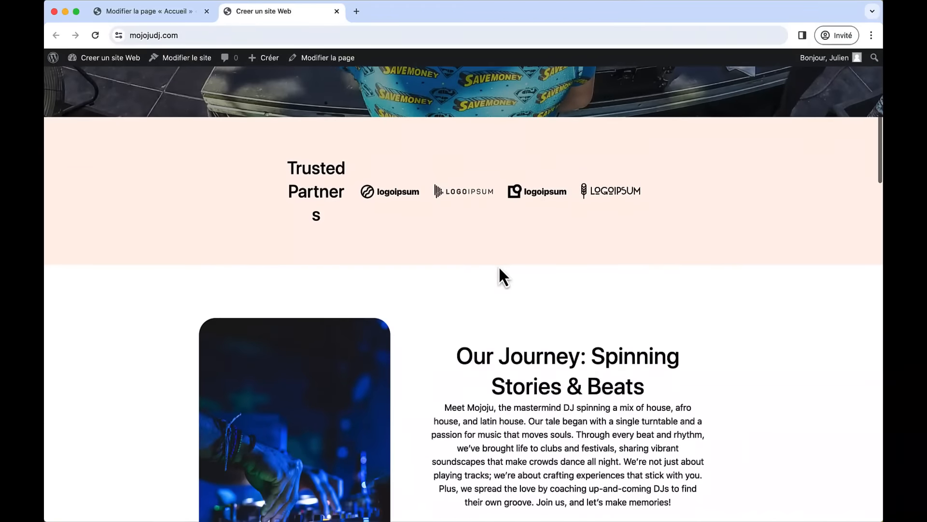
scroll(500, 268, "down", 20)
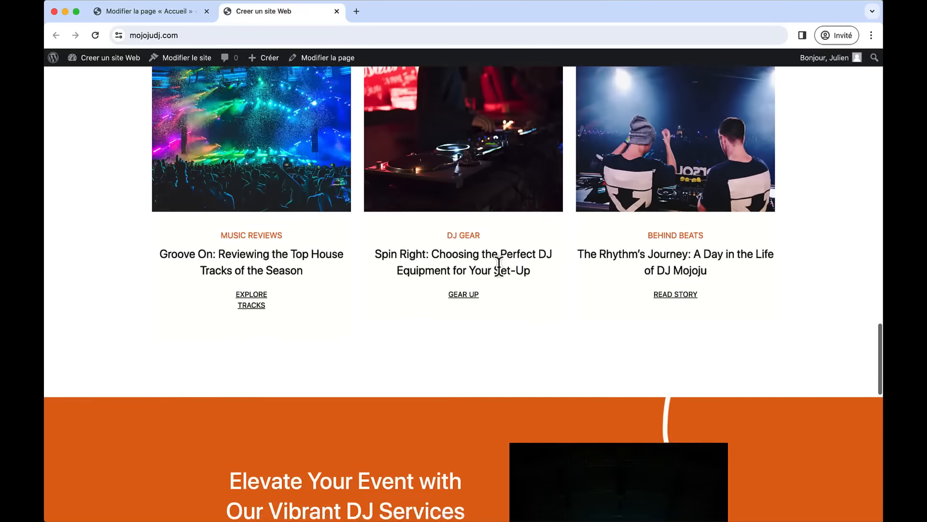
scroll(499, 268, "down", 2)
scroll(500, 267, "up", 15)
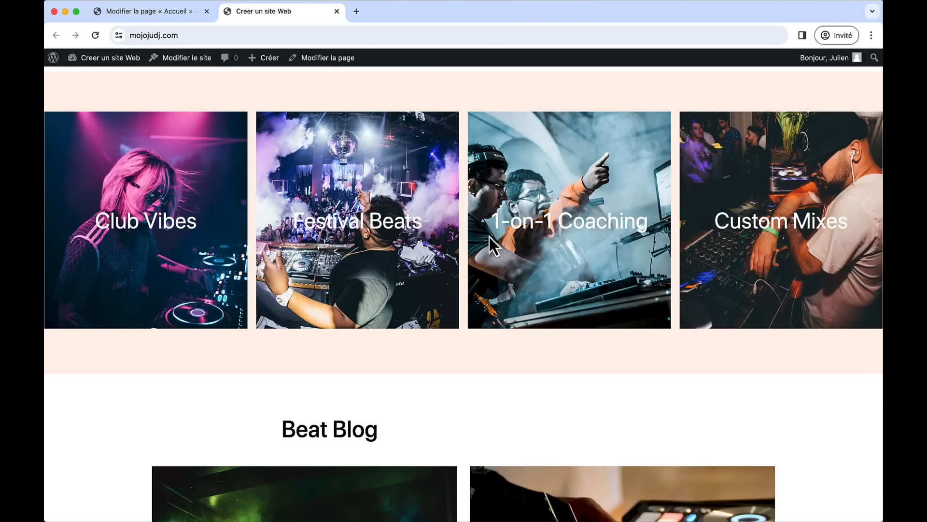
left_click(170, 13)
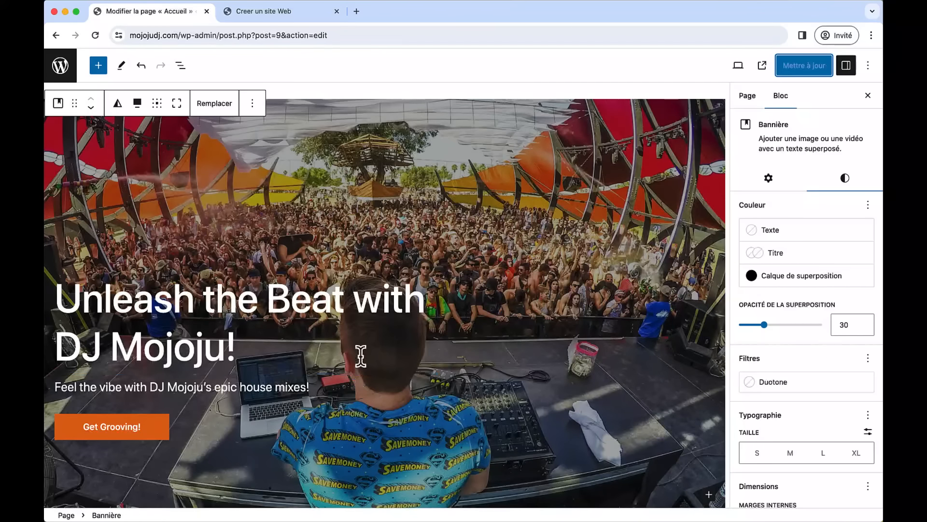
- Give the Club Vibes banner a black overlay at 30 opacity
scroll(374, 333, "down", 3)
scroll(375, 334, "down", 10)
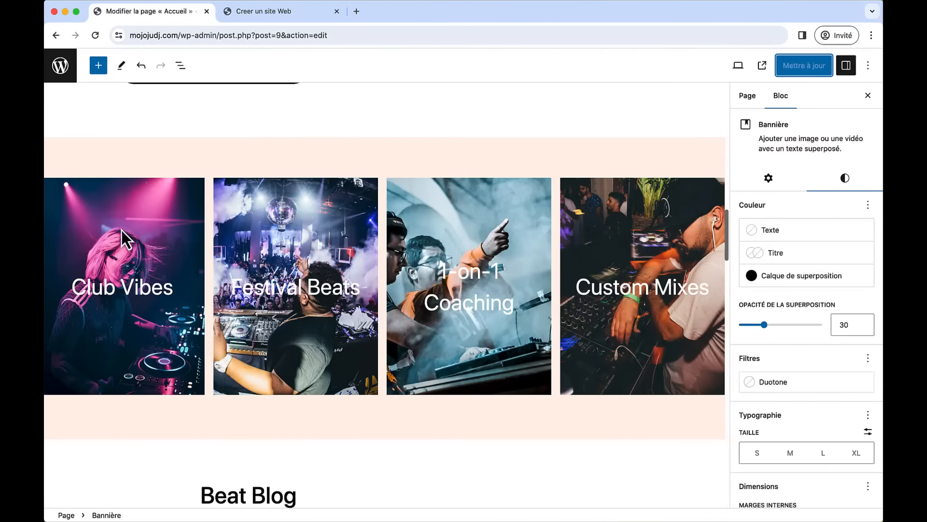
left_click(121, 227)
left_click(820, 187)
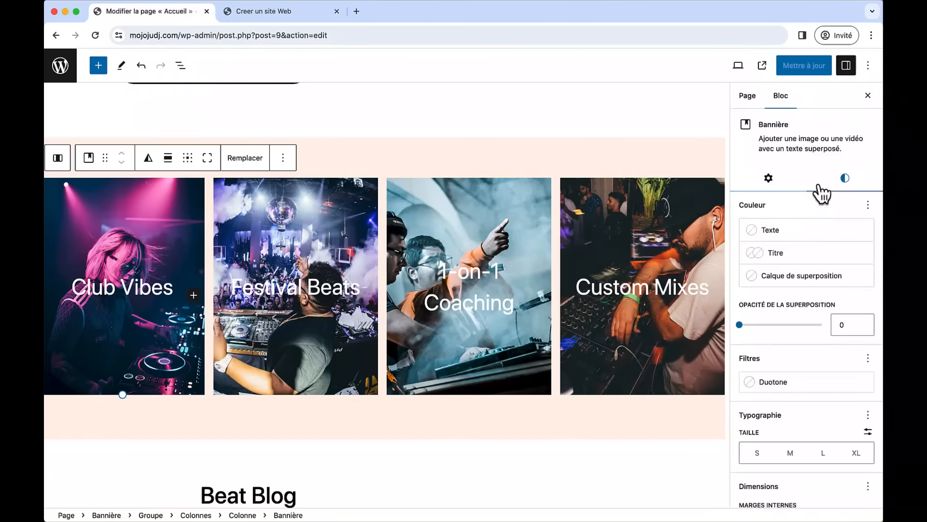
left_click(821, 279)
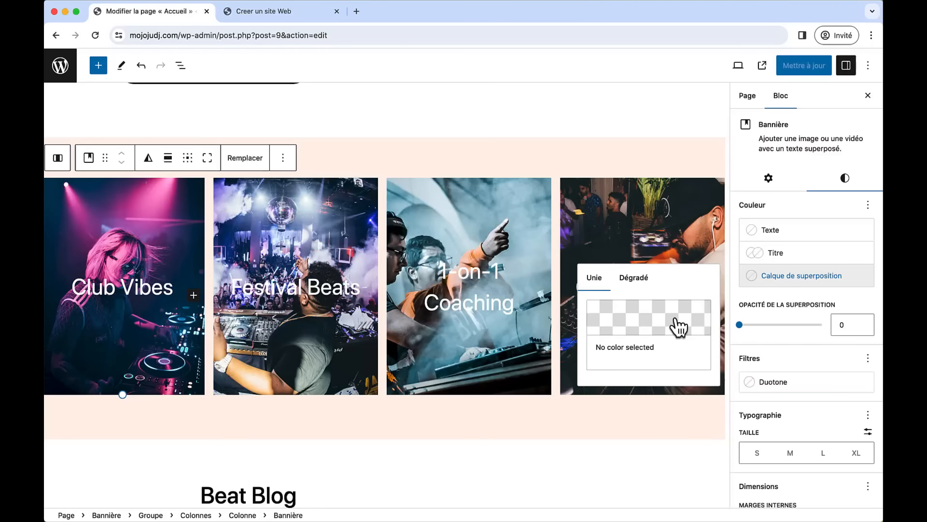
left_click(679, 327)
left_click_drag(498, 418, 452, 420)
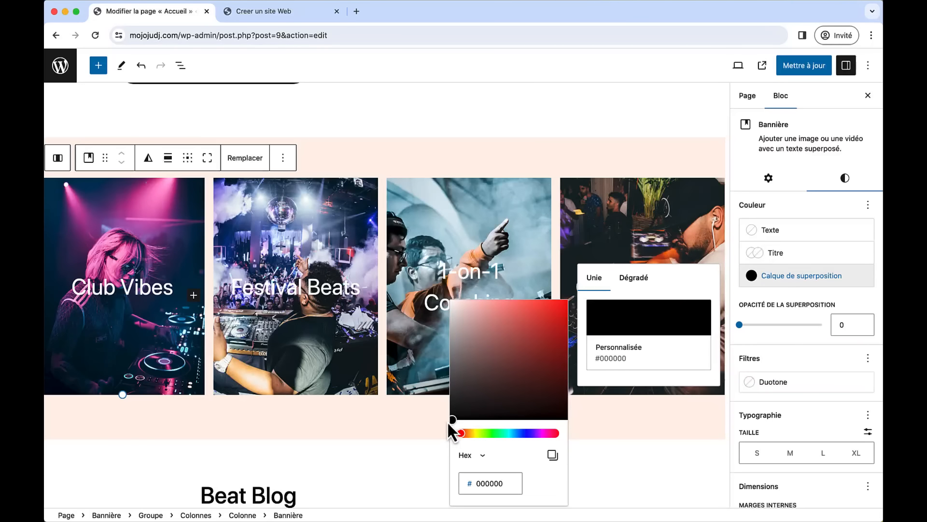
left_click_drag(740, 325, 764, 333)
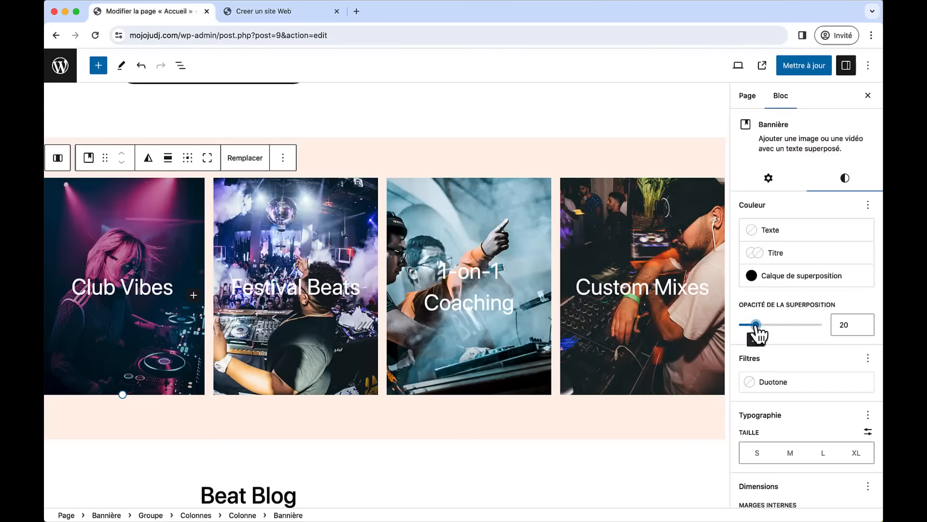
- Set a black overlay on the Festival Beats banner and raise its opacity
left_click(317, 251)
left_click(845, 177)
left_click(777, 276)
left_click(617, 341)
left_click_drag(461, 418, 451, 421)
left_click_drag(740, 325, 762, 330)
- Give the 1-on-1 Coaching banner a black 50 overlay, select Custom Mixes, and save
left_click(485, 220)
left_click(845, 177)
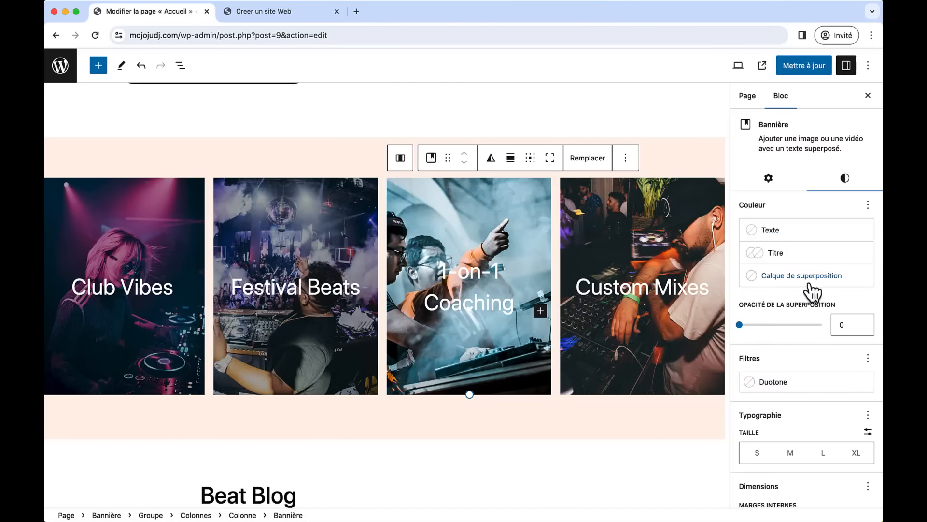
left_click(807, 277)
left_click(648, 341)
left_click_drag(536, 361, 452, 419)
left_click_drag(740, 325, 766, 325)
left_click(648, 236)
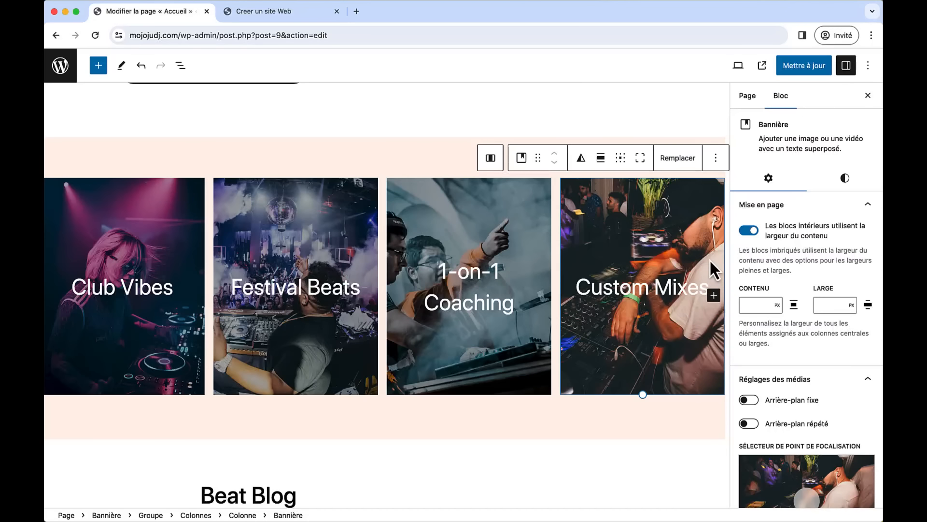
left_click(803, 67)
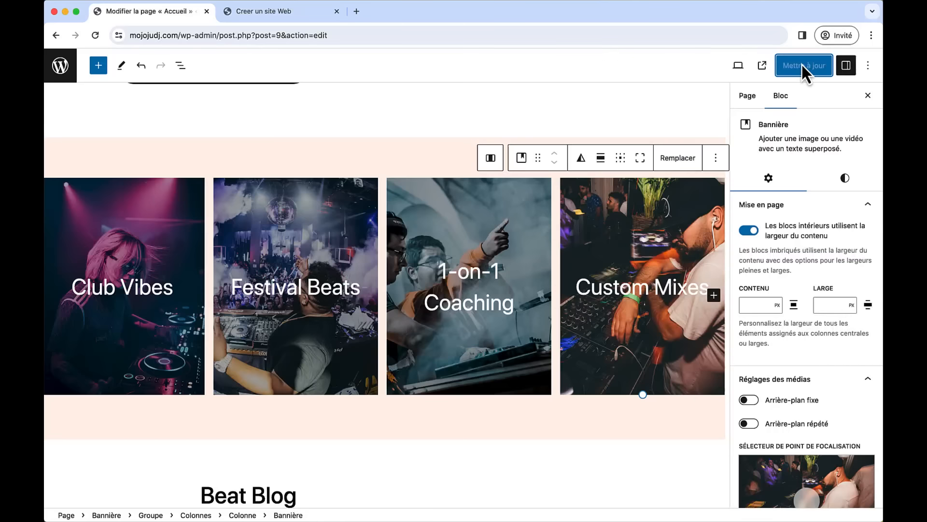
left_click(266, 17)
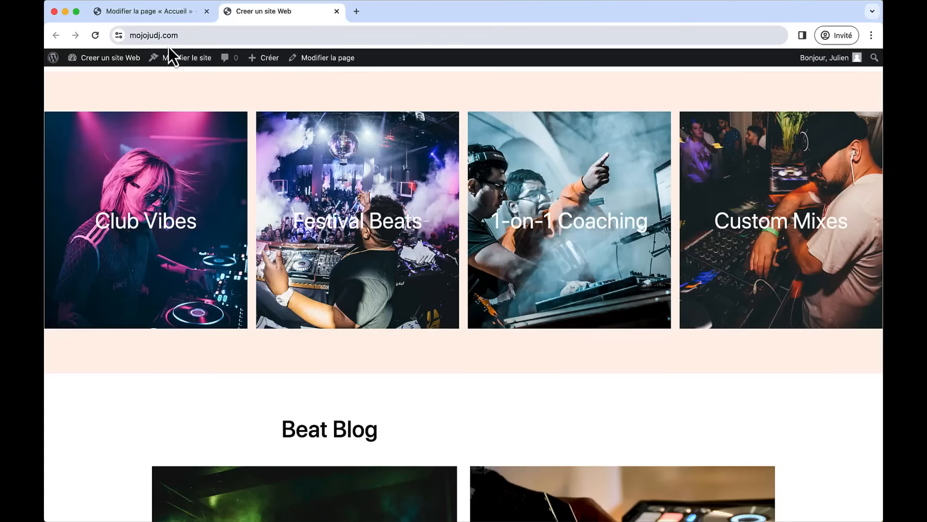
left_click(92, 38)
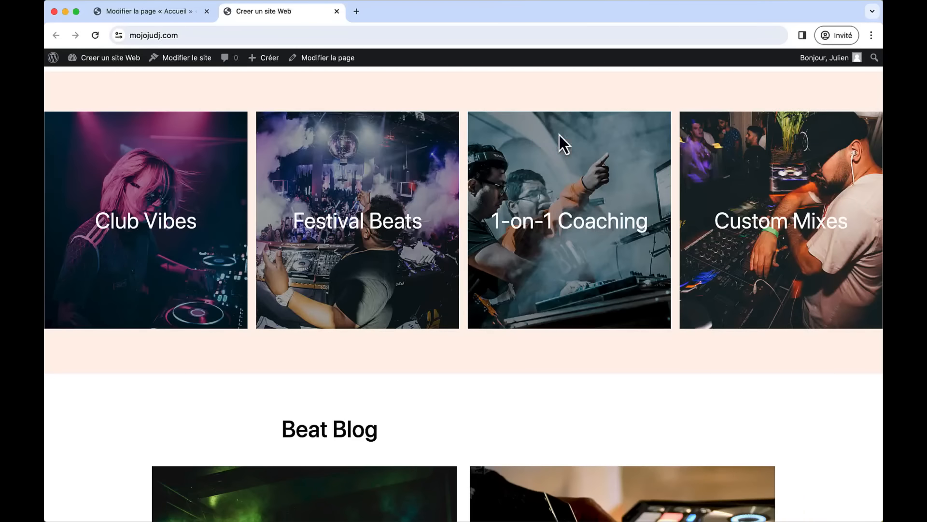
scroll(428, 251, "up", 15)
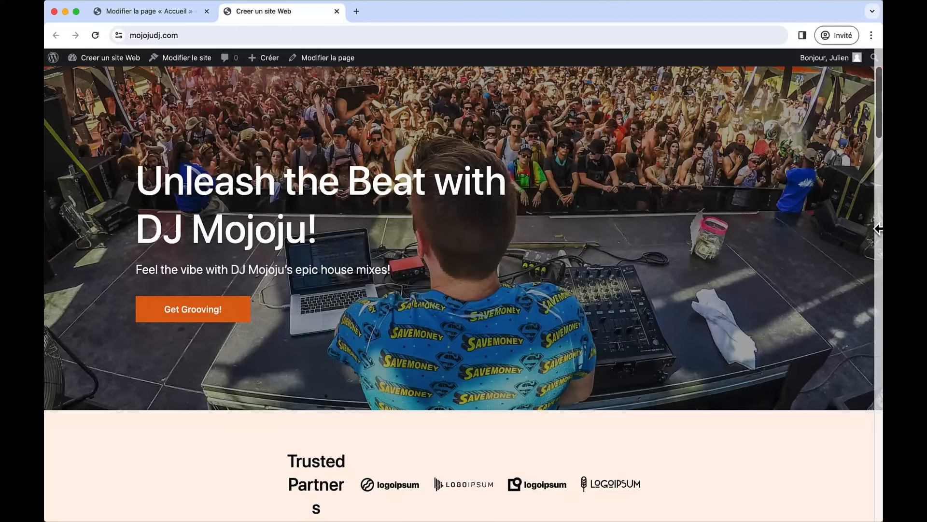
left_click_drag(882, 228, 226, 218)
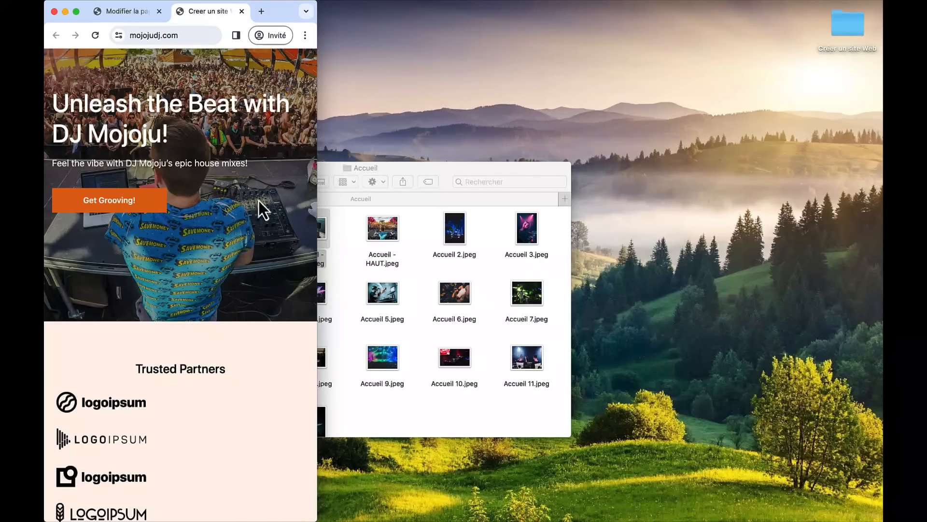
scroll(222, 278, "down", 8)
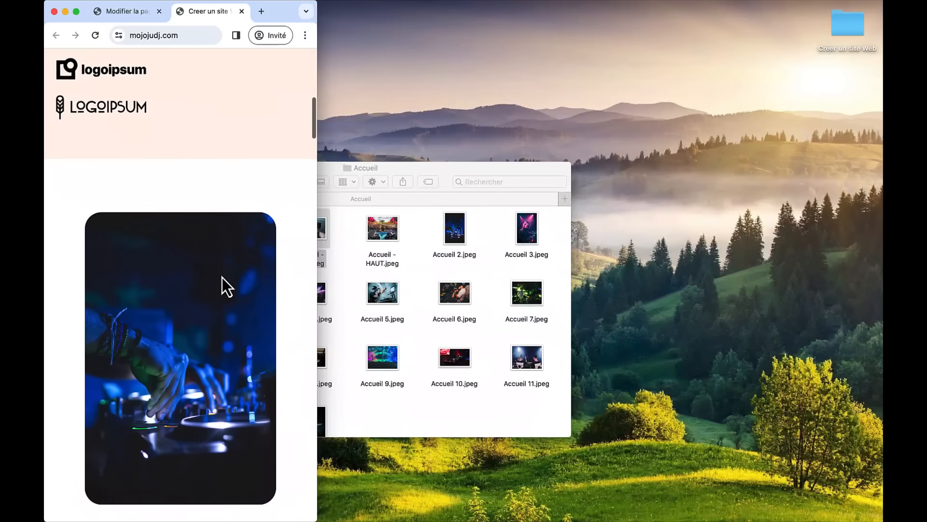
scroll(223, 278, "up", 7)
scroll(222, 279, "down", 10)
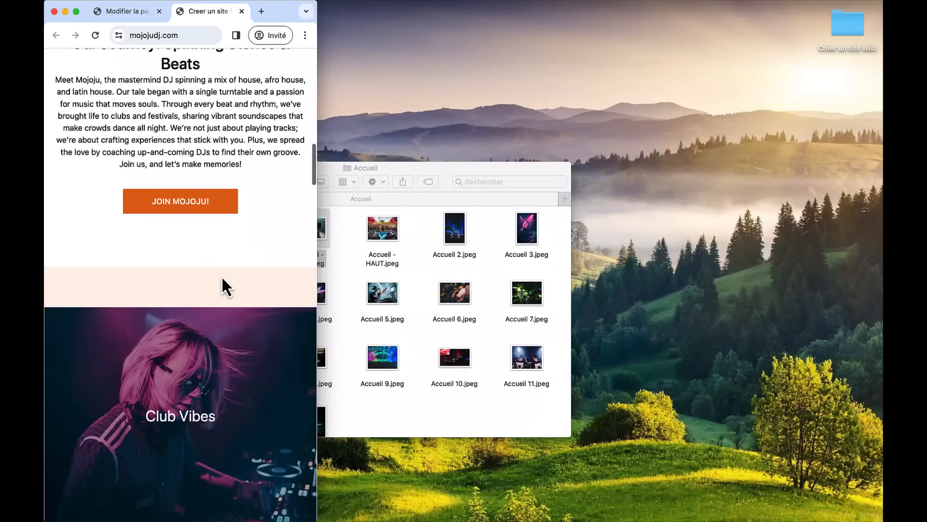
scroll(222, 277, "down", 15)
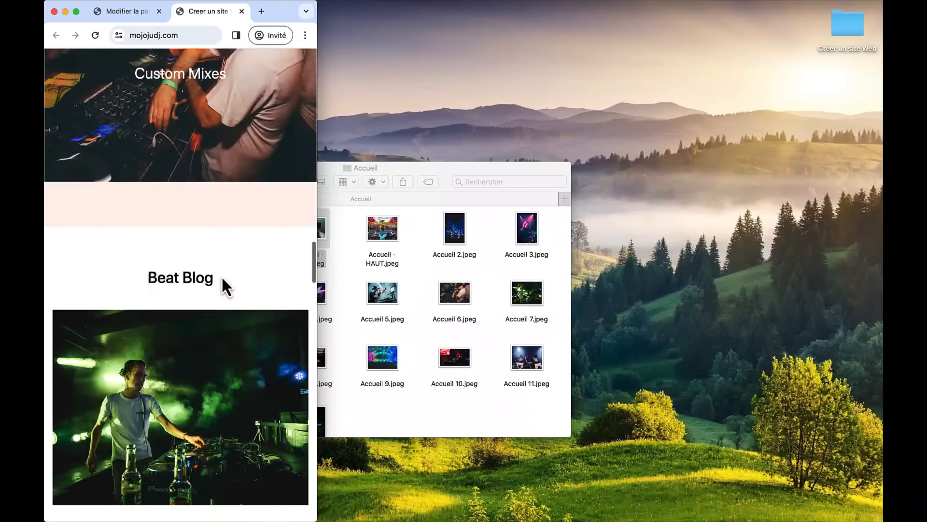
scroll(222, 277, "down", 15)
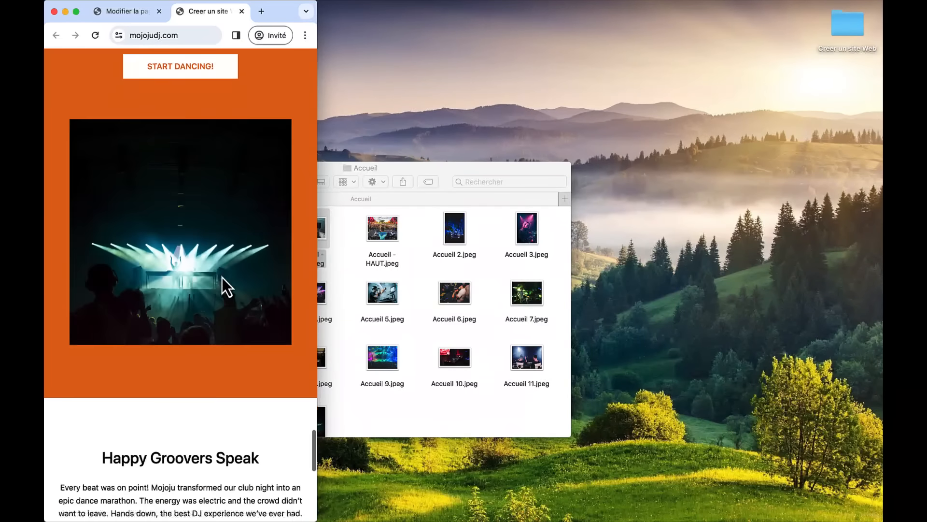
scroll(222, 277, "down", 5)
scroll(223, 278, "up", 20)
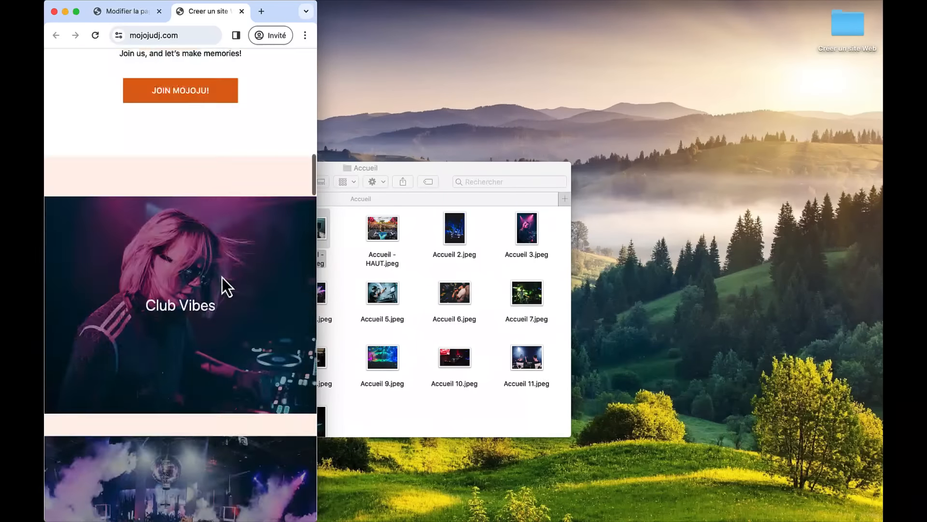
double_click(275, 12)
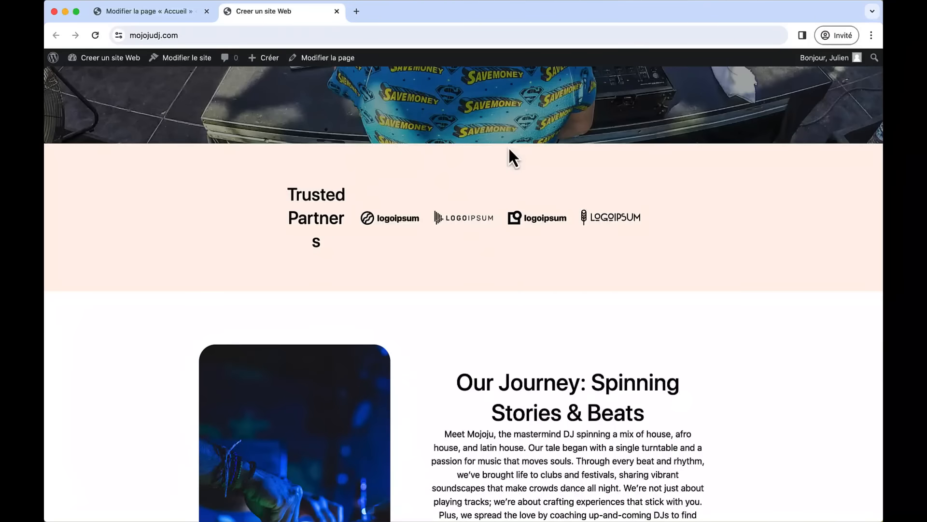
scroll(510, 274, "up", 10)
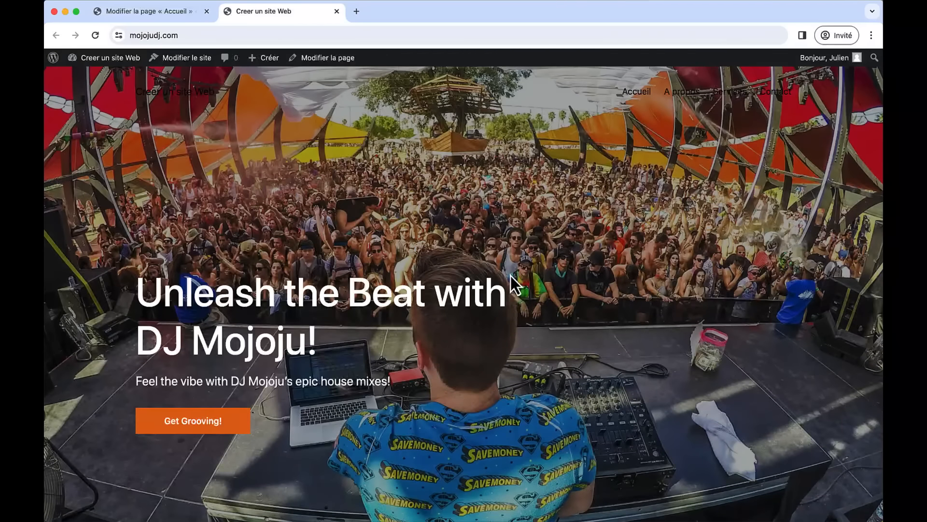
- Back in the Accueil editor, select the Trusted Partners section and open List View
left_click(170, 10)
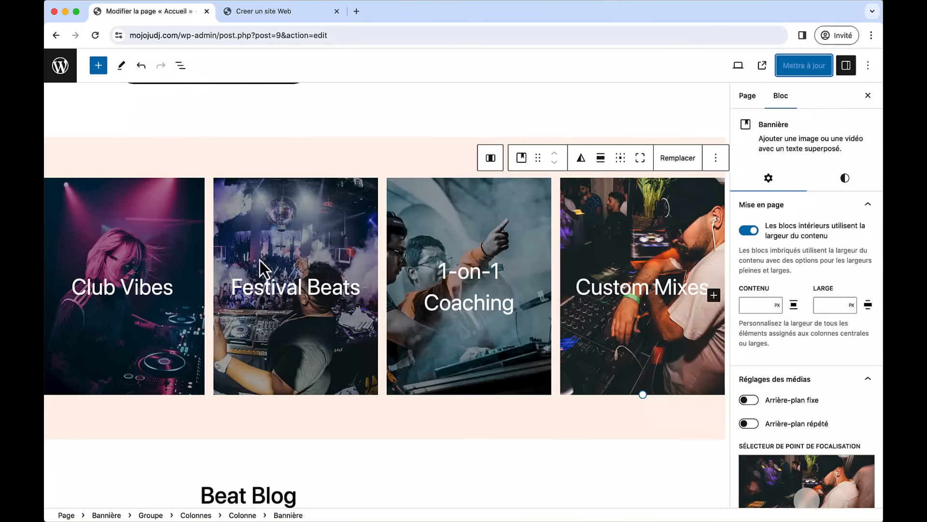
scroll(392, 360, "up", 2)
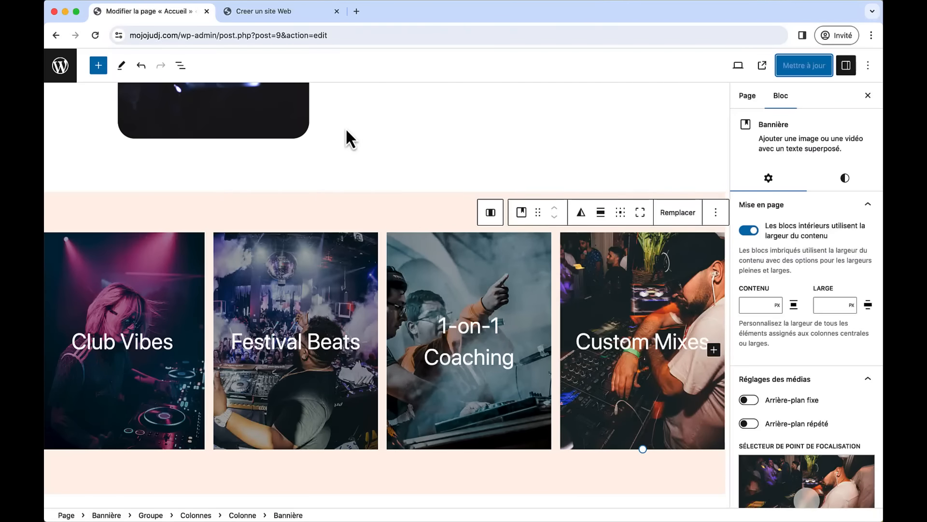
scroll(346, 130, "up", 10)
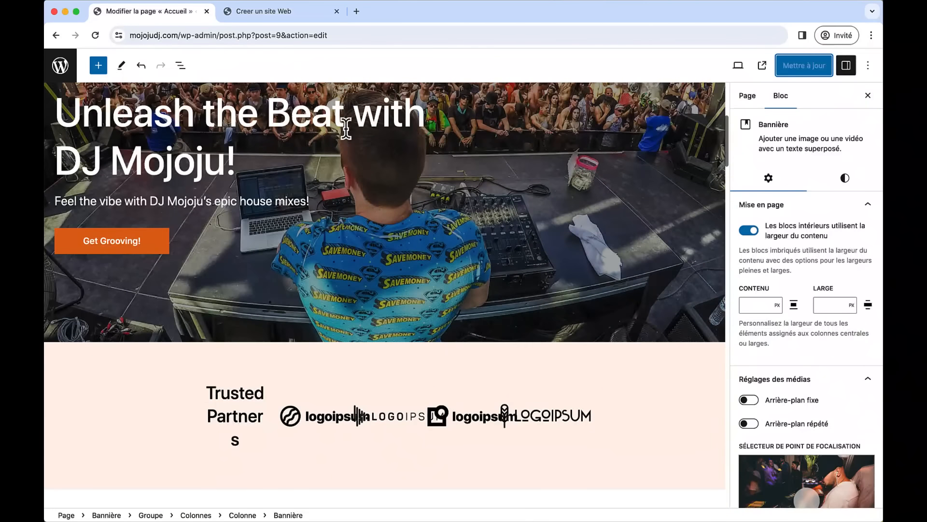
left_click(163, 385)
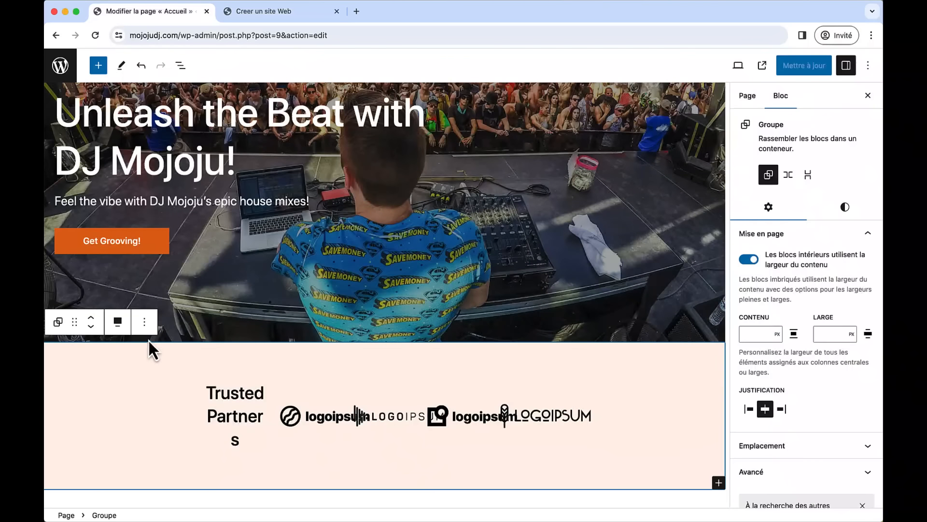
left_click(180, 68)
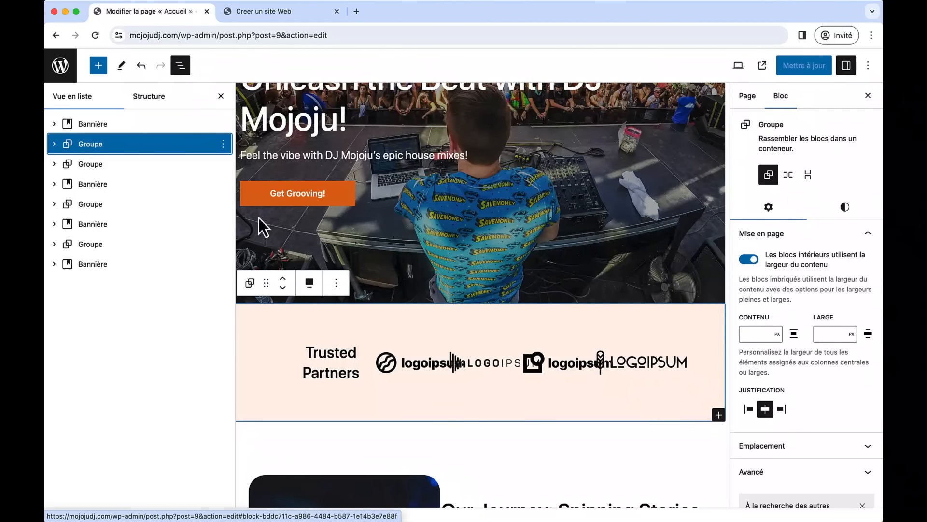
left_click(187, 167)
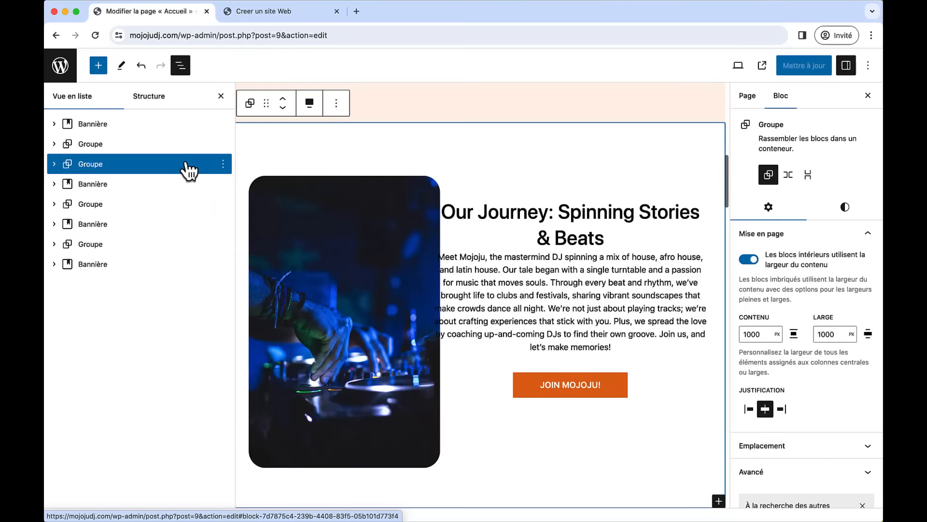
left_click(161, 186)
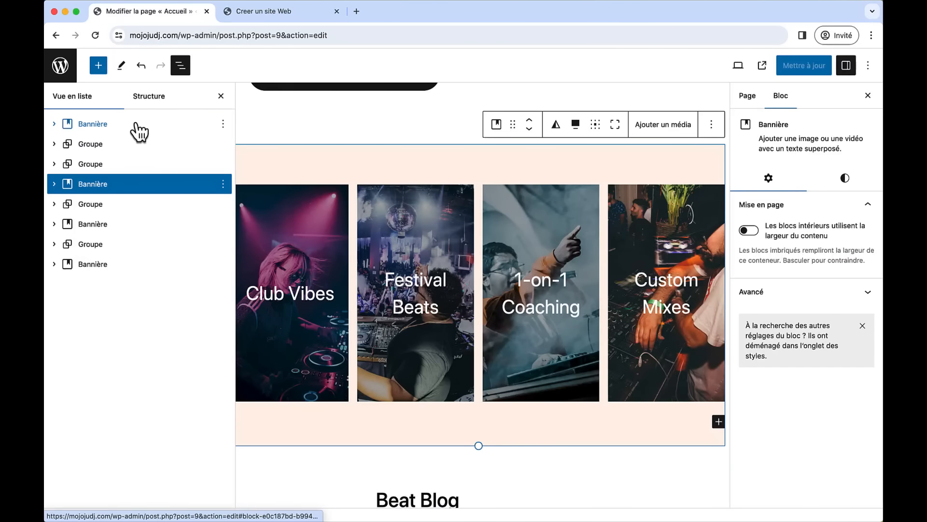
left_click(73, 128)
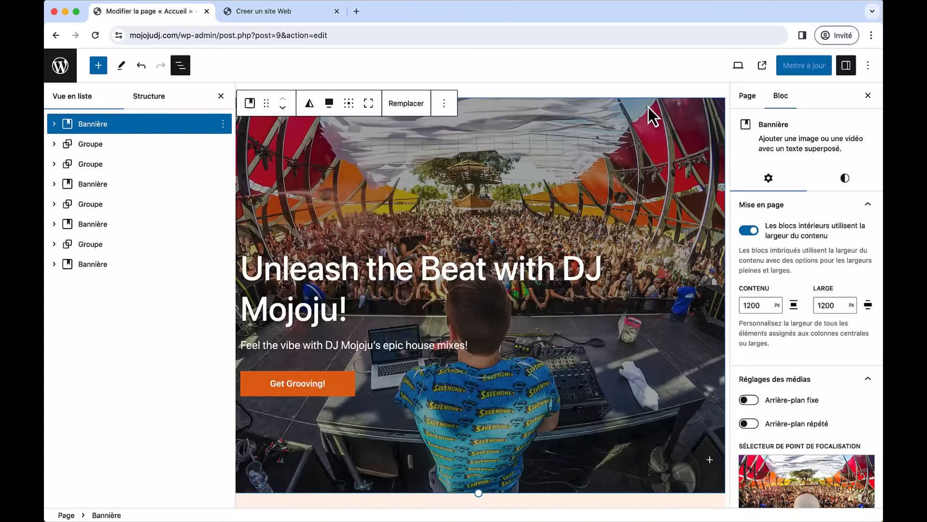
- Hide block settings and step through the Trusted Partners, Our Journey, service cards, Beat Blog and services groups
left_click(869, 96)
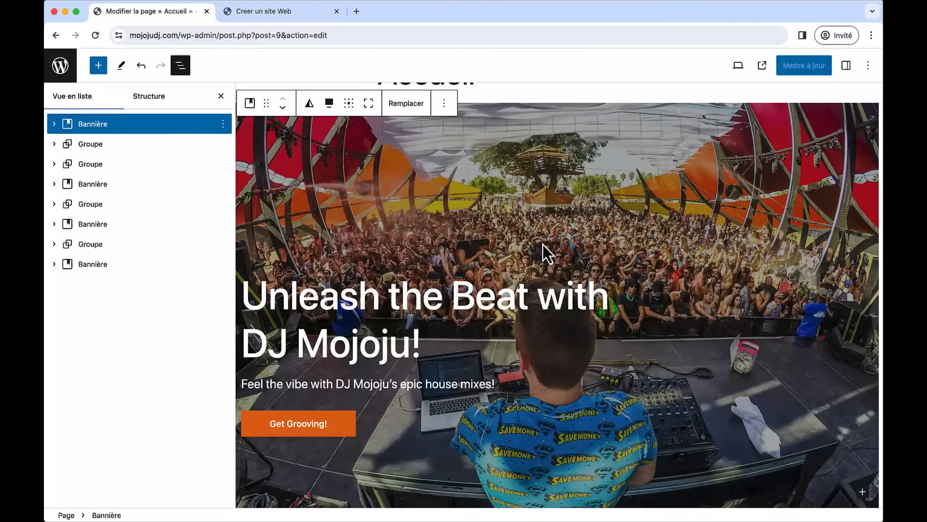
scroll(543, 244, "down", 2)
scroll(543, 245, "down", 5)
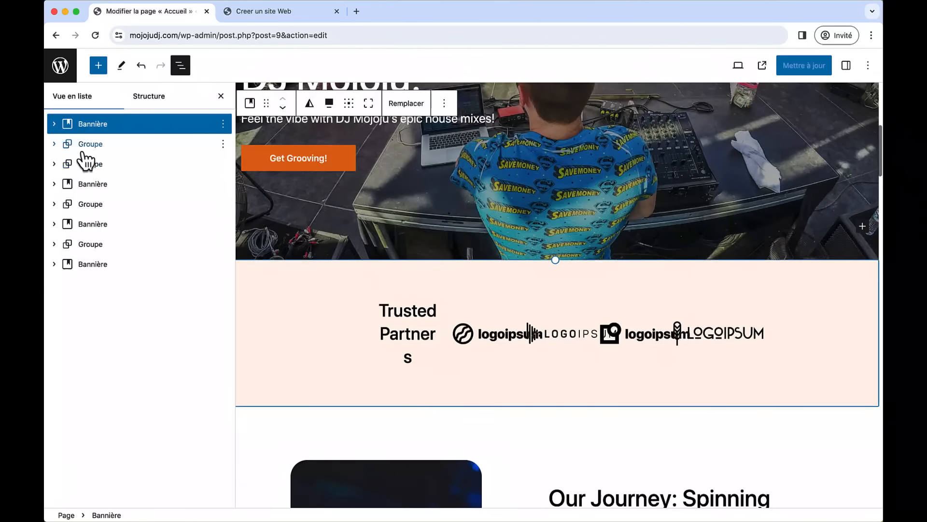
left_click(85, 151)
left_click(87, 165)
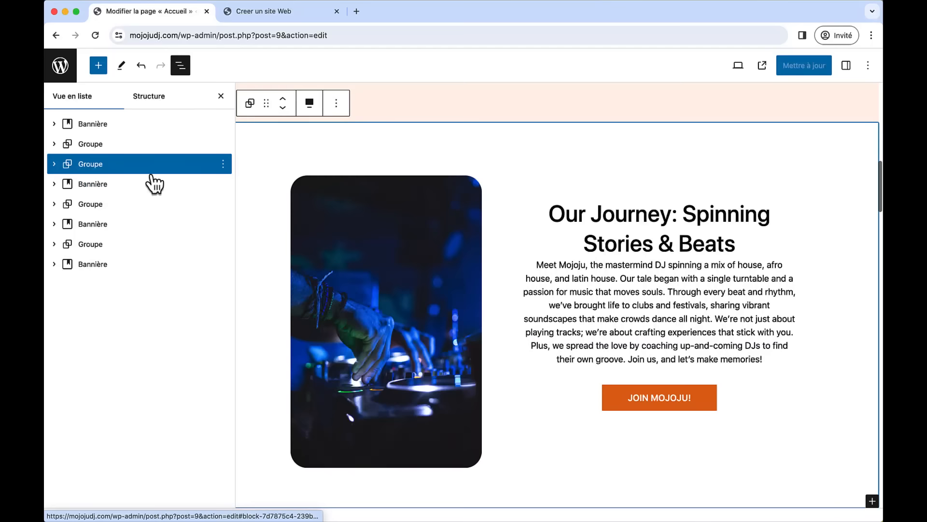
left_click(128, 191)
left_click(121, 207)
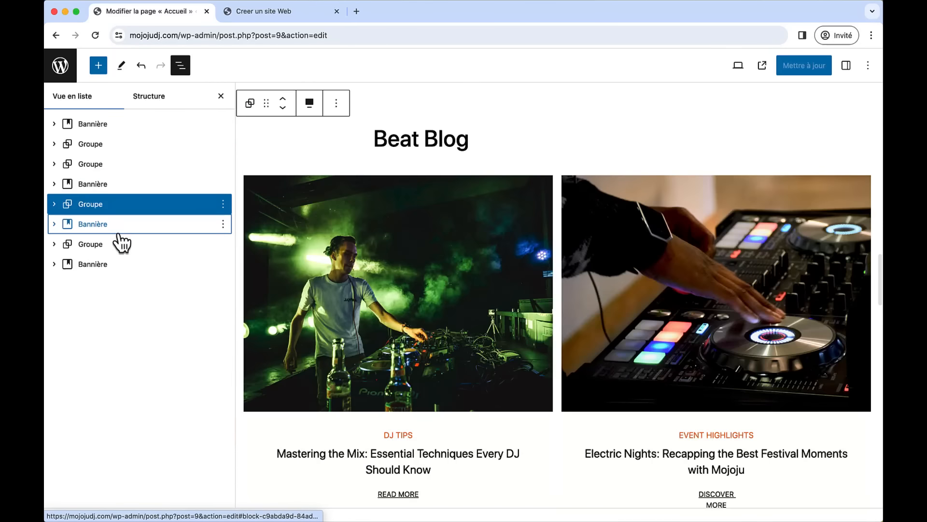
left_click(119, 228)
- Expand the service cards banner and the Trusted Partners group to inspect its logo columns
left_click(55, 184)
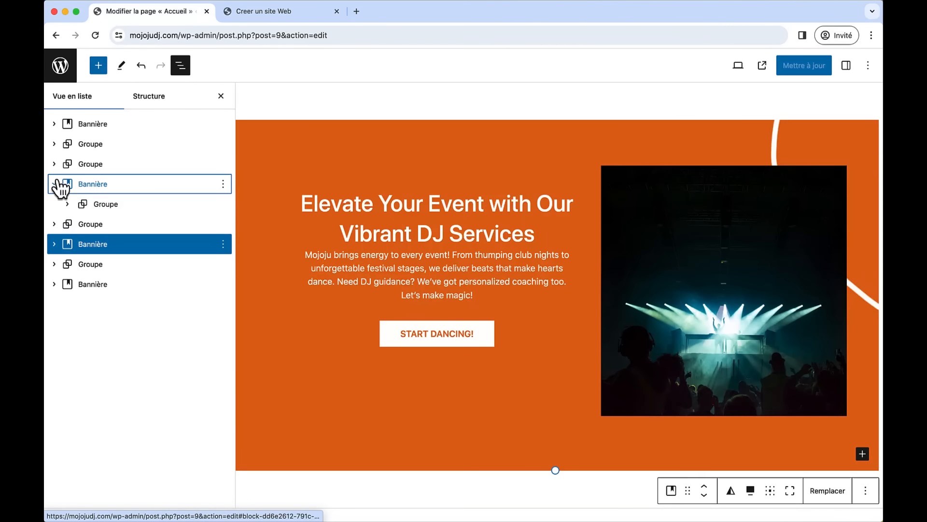
left_click(55, 143)
left_click(68, 164)
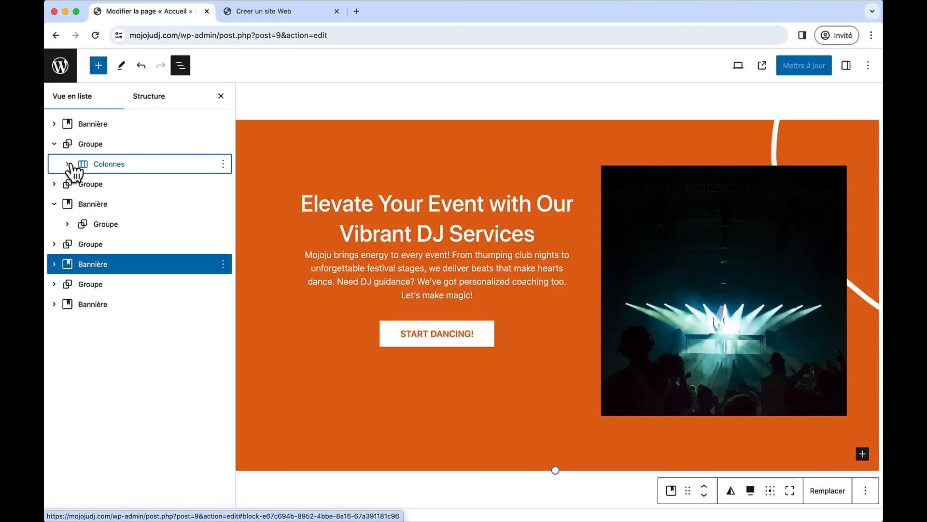
left_click(112, 186)
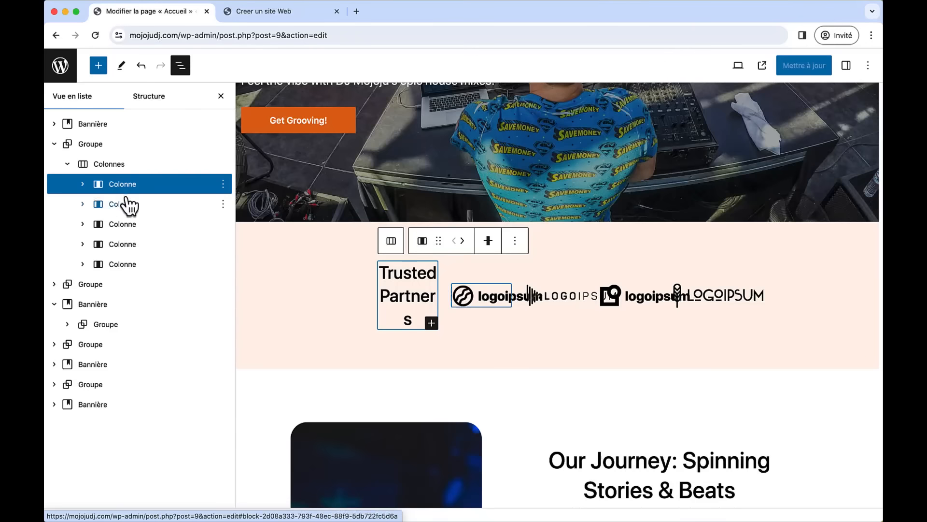
left_click(126, 207)
left_click(127, 225)
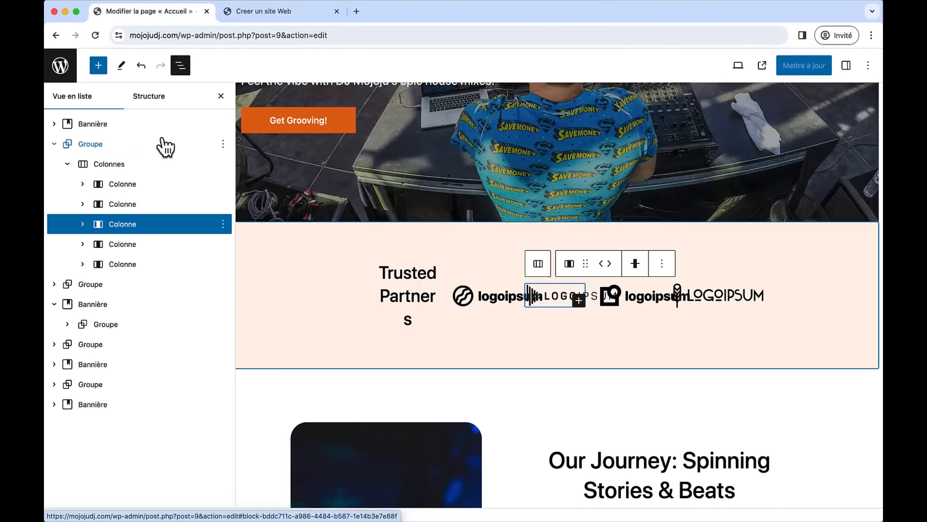
- Delete the whole Trusted Partners group with Supprimer from its ⋮ menu
left_click(190, 145)
left_click(223, 144)
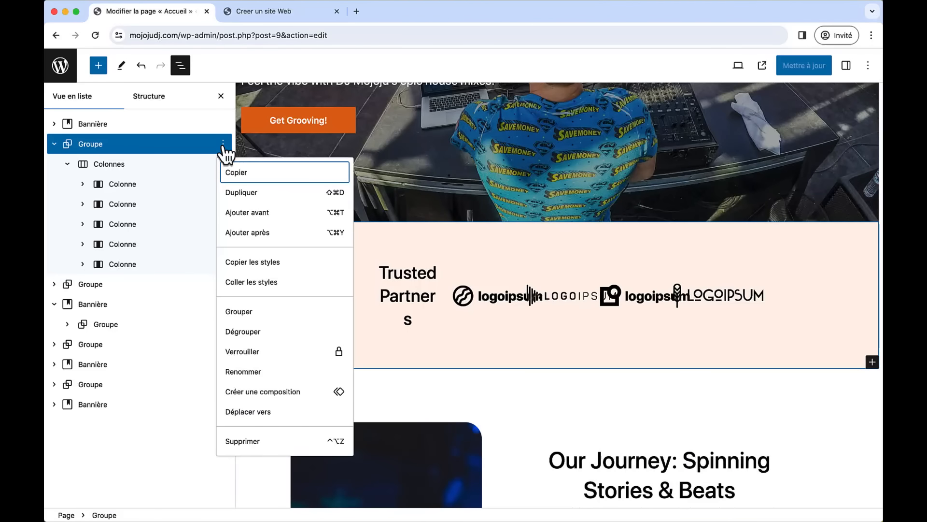
left_click(255, 440)
scroll(326, 236, "up", 5)
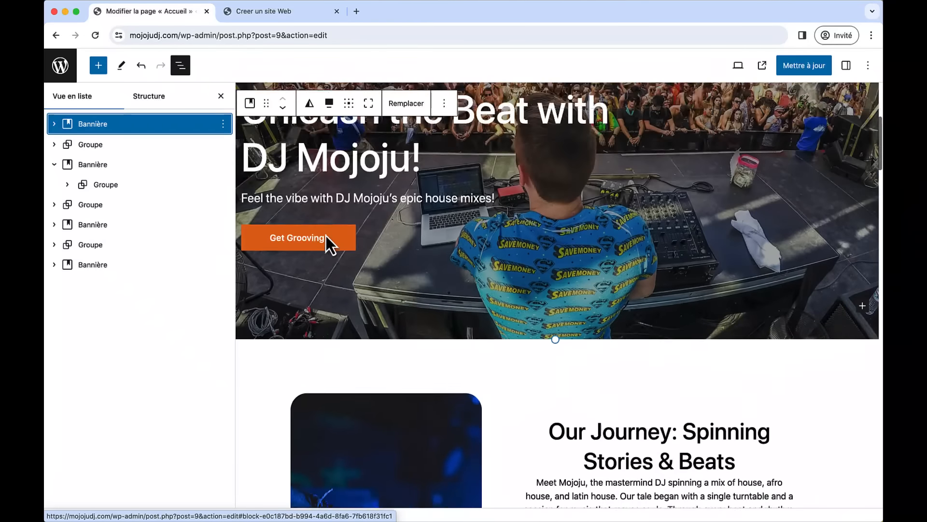
scroll(326, 235, "down", 2)
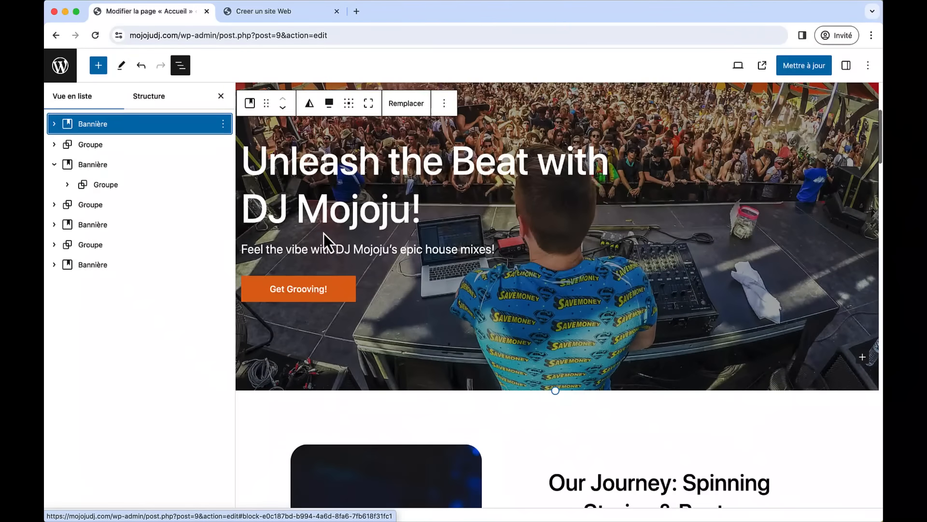
scroll(275, 244, "down", 3)
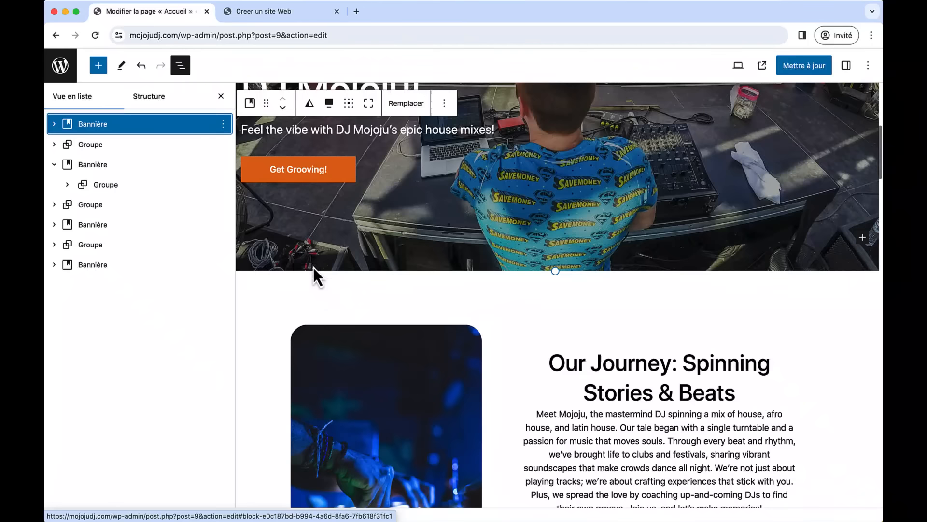
scroll(318, 295, "down", 1)
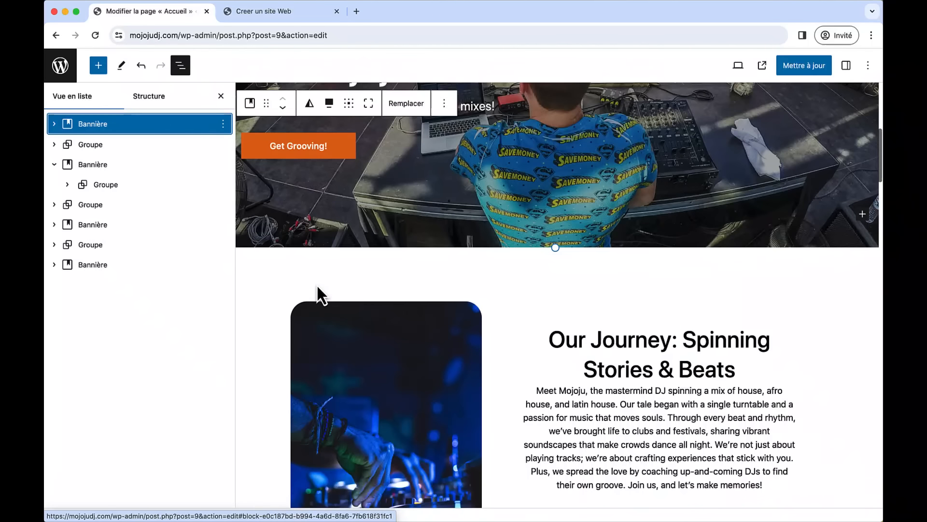
- Browse the block inserter, try dragging Vidéo and Boutons near JOIN MOJOJU!, then close it unused
left_click(93, 67)
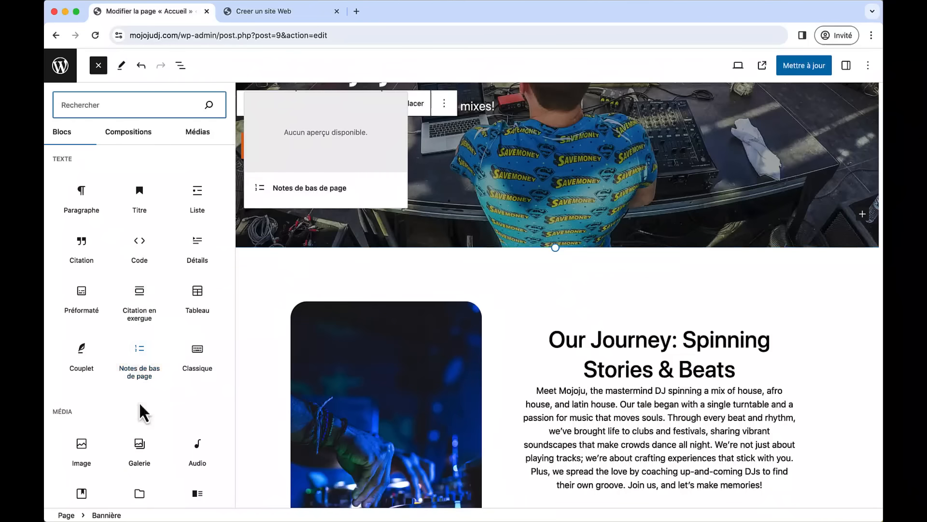
scroll(162, 441, "down", 2)
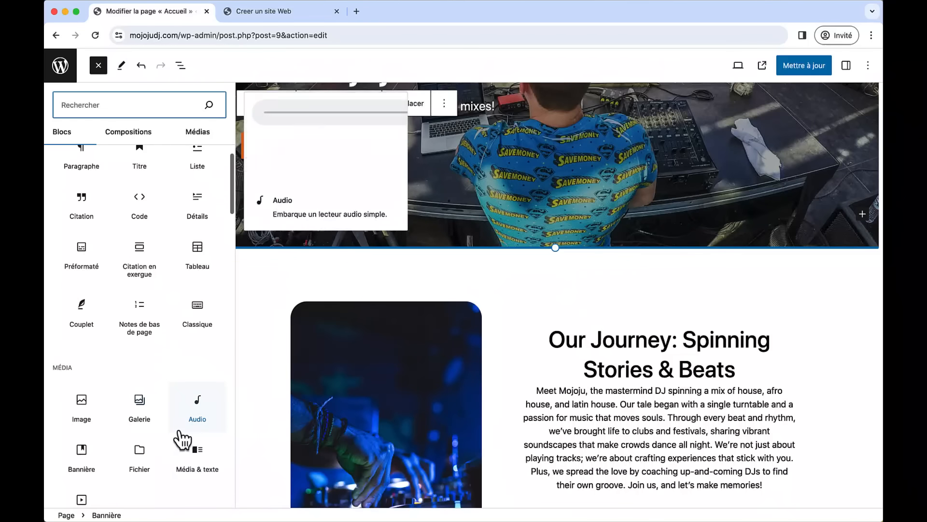
scroll(167, 352, "down", 6)
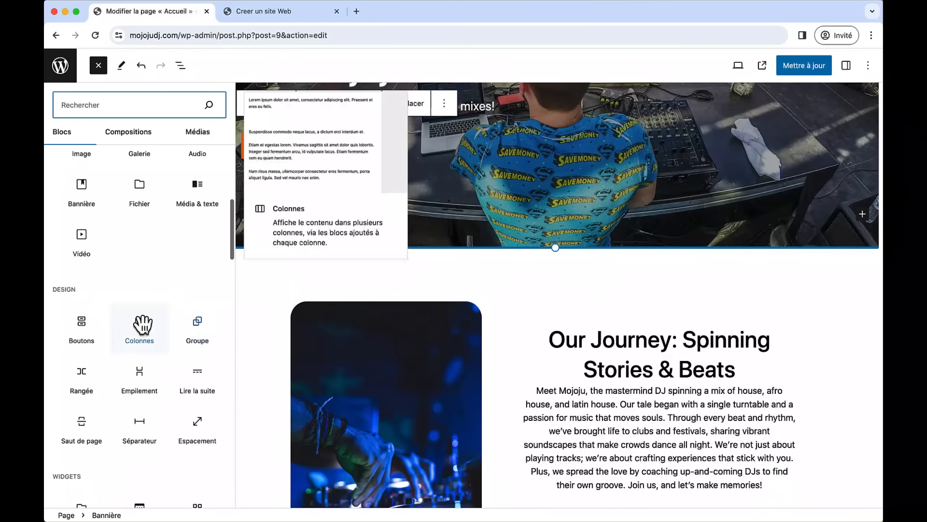
scroll(657, 383, "down", 3)
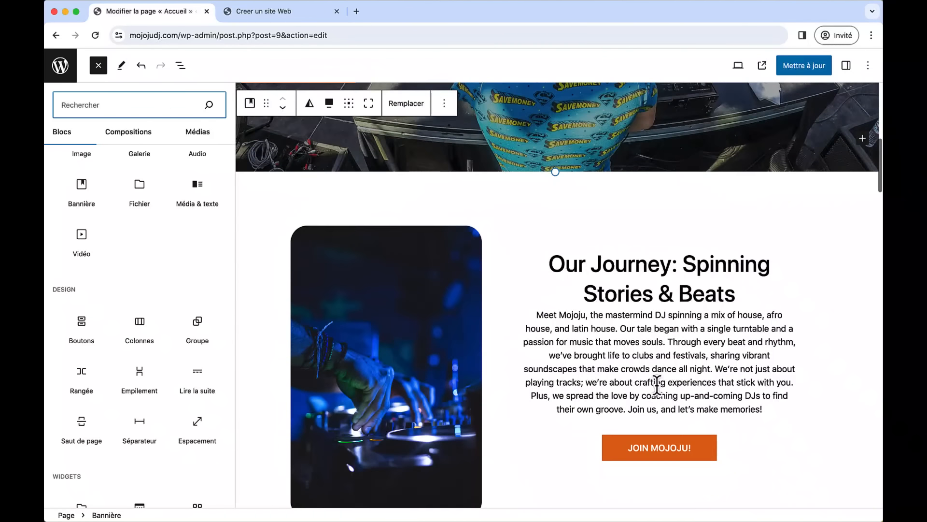
mouse_move(81, 241)
left_mouse_down()
mouse_move(650, 375)
mouse_move(653, 425)
mouse_move(83, 248)
mouse_move(83, 258)
left_mouse_up()
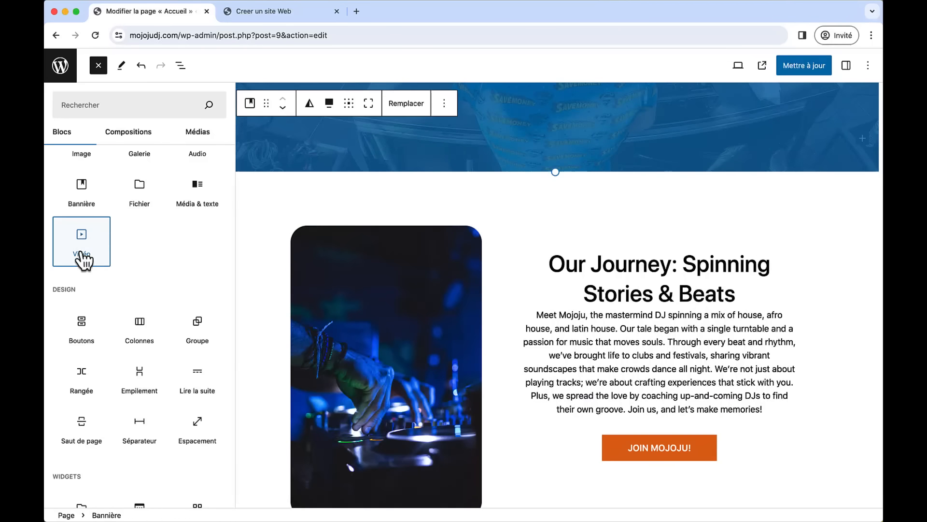
scroll(524, 392, "down", 3)
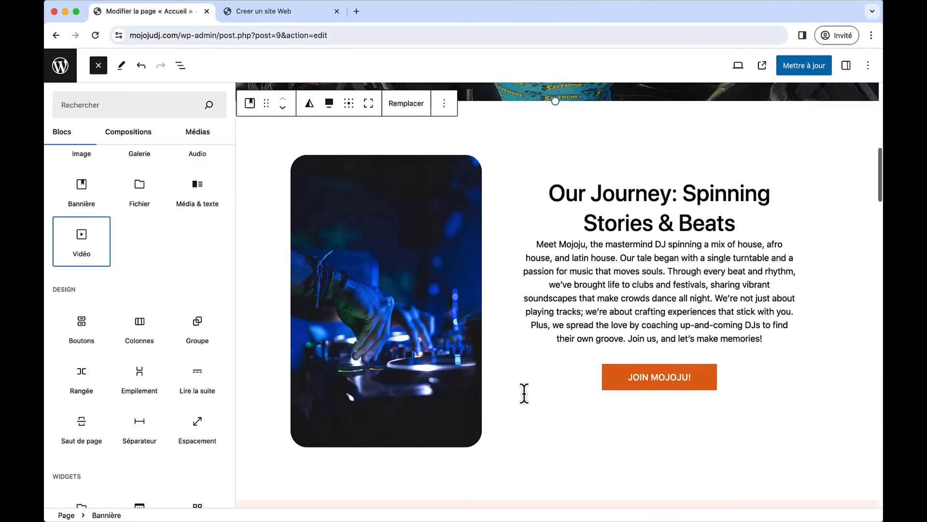
mouse_move(82, 344)
left_mouse_down()
mouse_move(628, 347)
mouse_move(597, 360)
mouse_move(61, 329)
mouse_move(86, 329)
left_mouse_up()
mouse_move(172, 418)
scroll(172, 418, "down", 5)
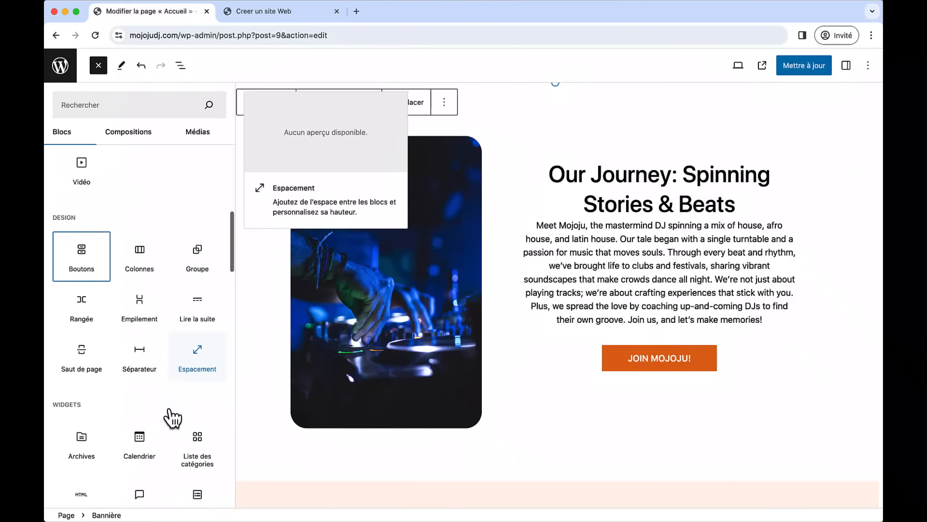
scroll(155, 414, "down", 10)
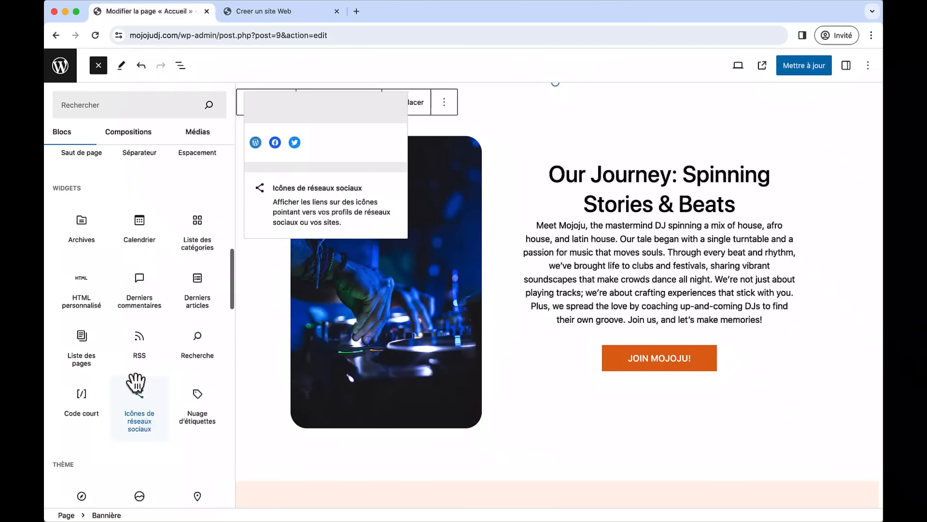
scroll(94, 357, "up", 20)
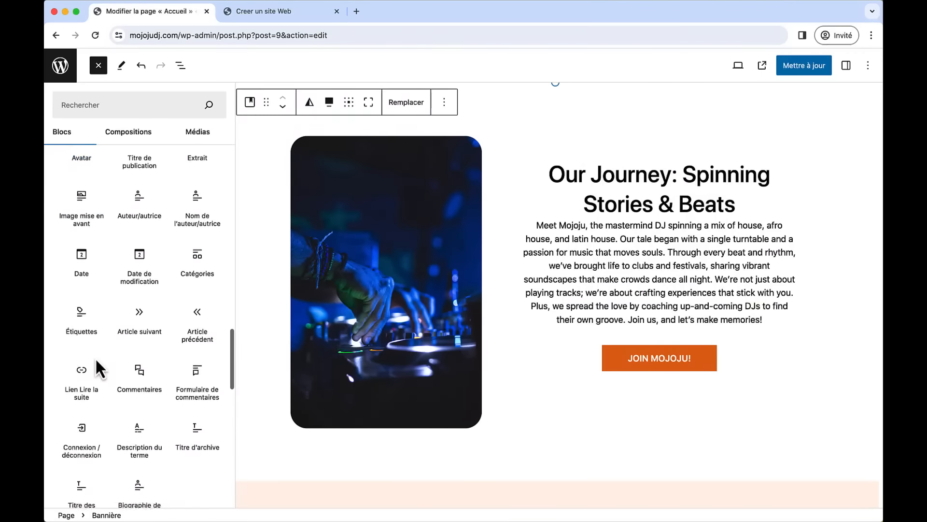
left_click(98, 66)
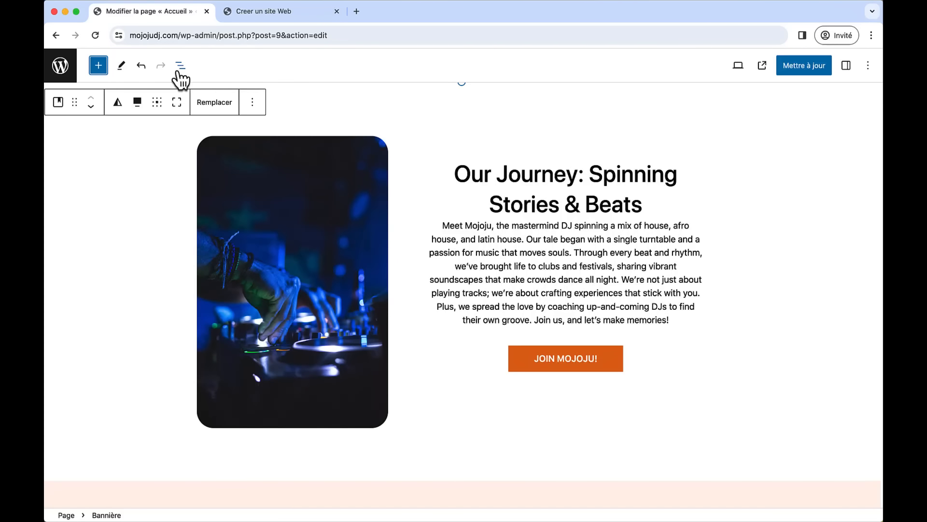
- Scroll up to the 'Unleash the Beat with DJ Mojoju!' hero and undo the last change with Cmd+Z
scroll(428, 249, "up", 7)
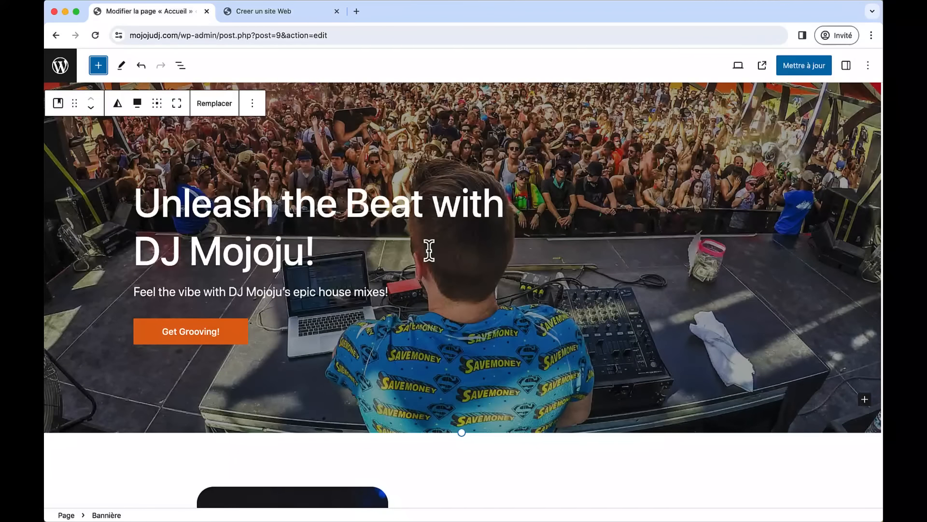
scroll(429, 249, "up", 2)
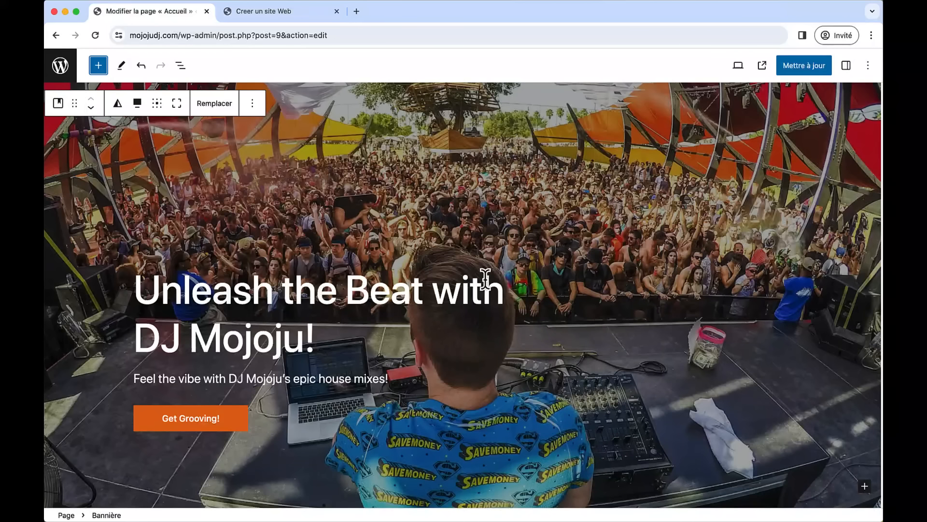
scroll(486, 279, "up", 1)
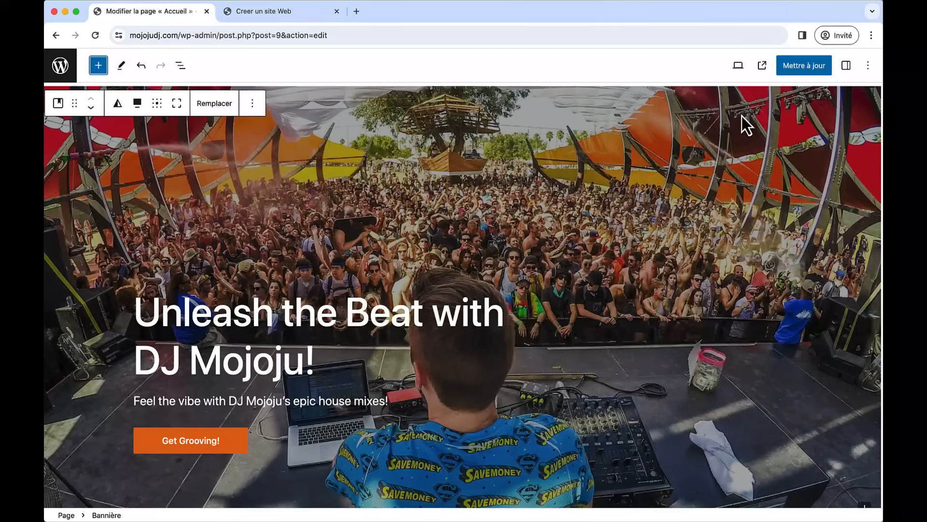
key("super+z")
scroll(368, 338, "down", 2)
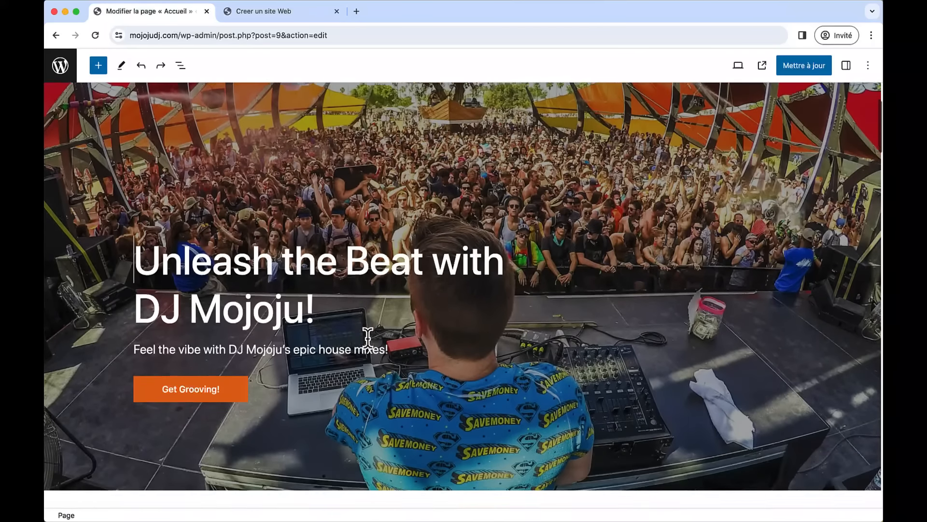
scroll(368, 333, "up", 3)
- Replace the hero H2 text with 'DJ Mojoju: Les meilleurs sons House !' and update the home page
left_click(310, 382)
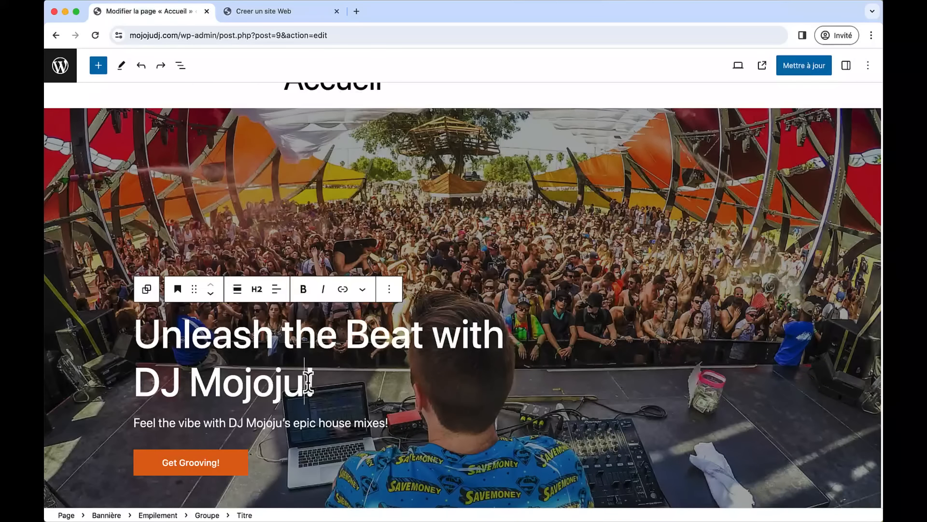
left_click_drag(313, 382, 132, 333)
scroll(133, 346, "up", 2)
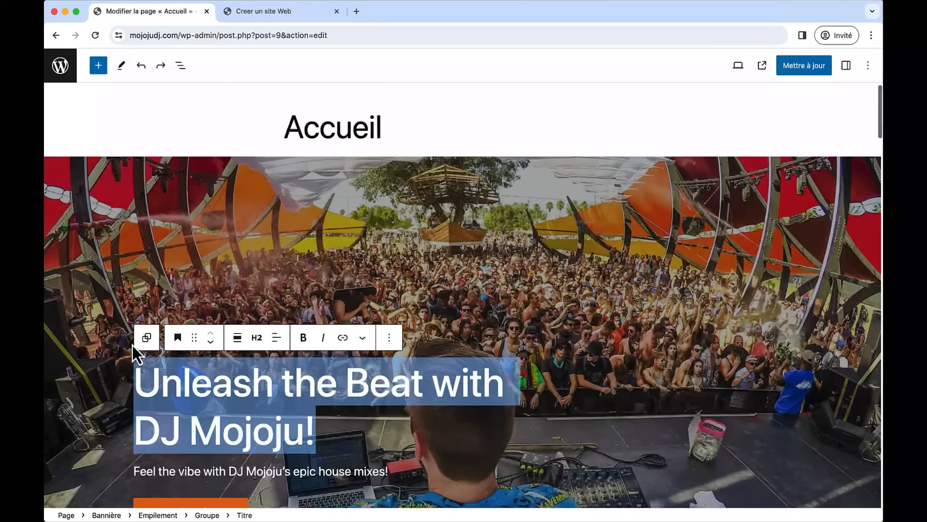
type("DJ Mojoju: Les meilleurs sons House !")
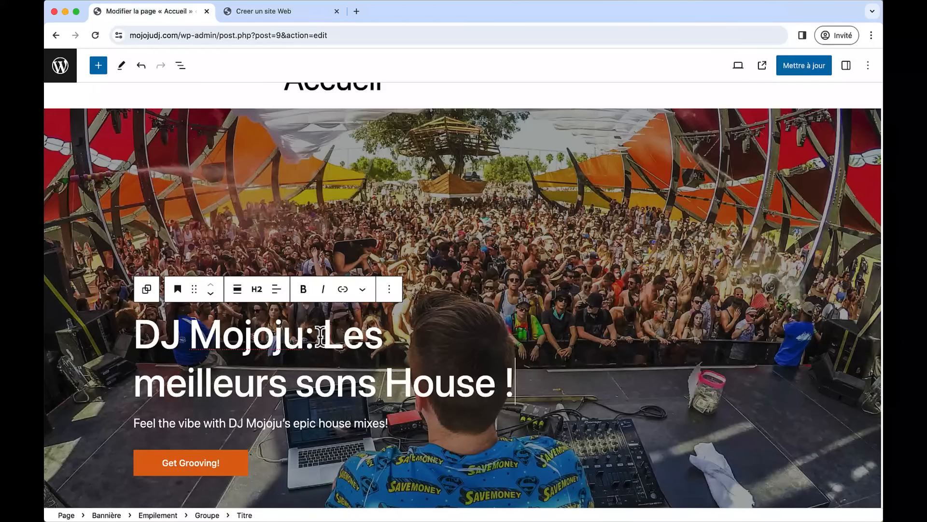
left_click(804, 71)
left_click(844, 68)
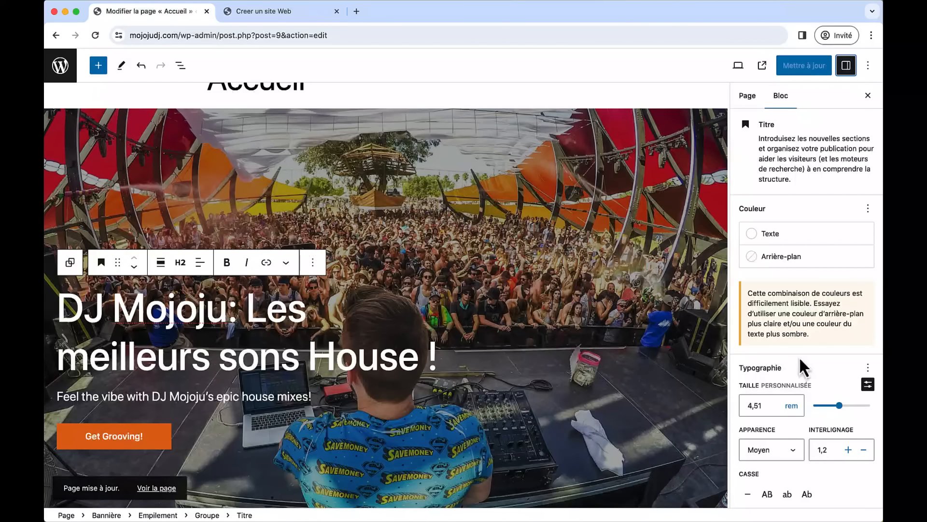
- Try a smaller headline size, then undo/redo back to the French headline at 4,51 rem
mouse_move(839, 408)
left_mouse_down()
mouse_move(830, 409)
mouse_move(838, 410)
left_mouse_up()
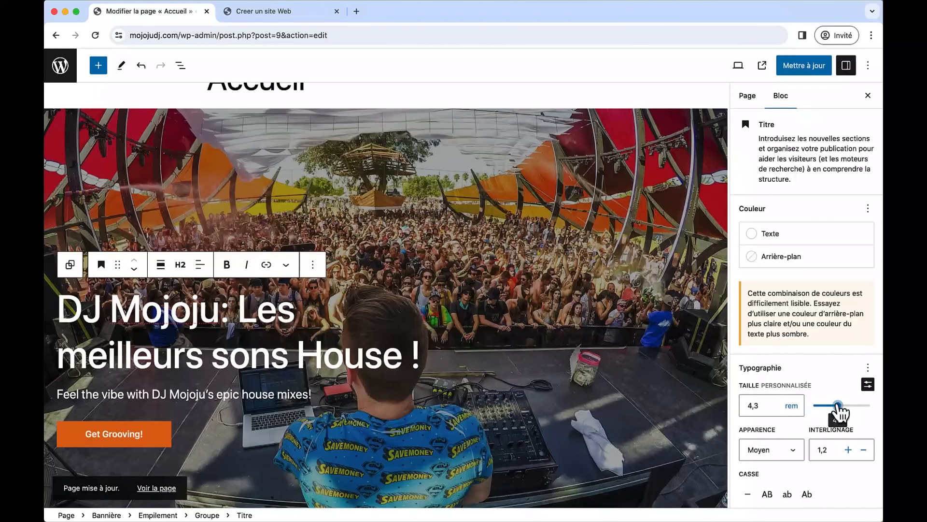
left_click(141, 73)
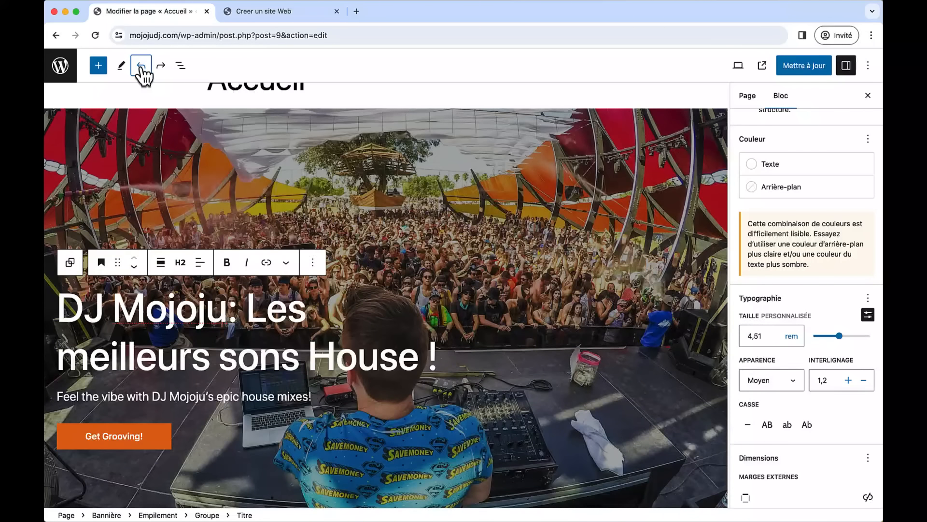
left_click(160, 69)
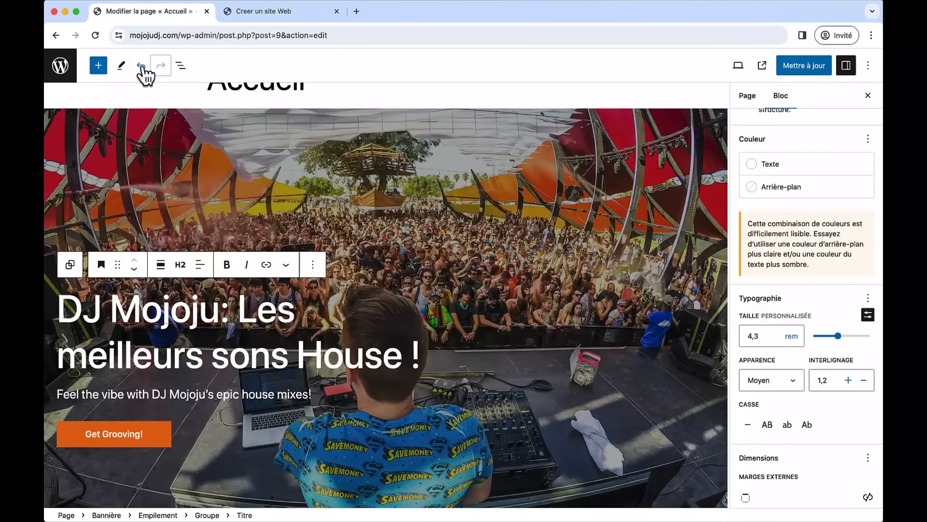
left_click(143, 71)
left_click(143, 71)
left_click(161, 68)
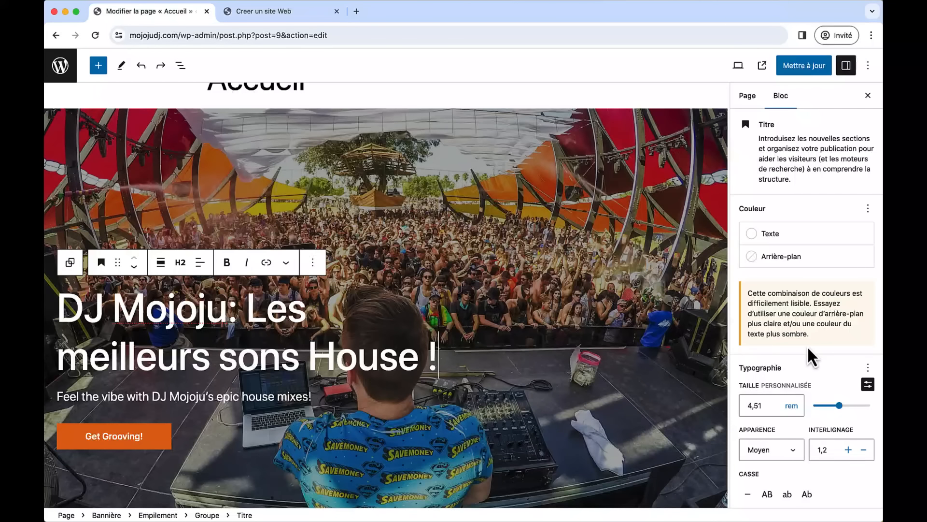
scroll(809, 348, "down", 1)
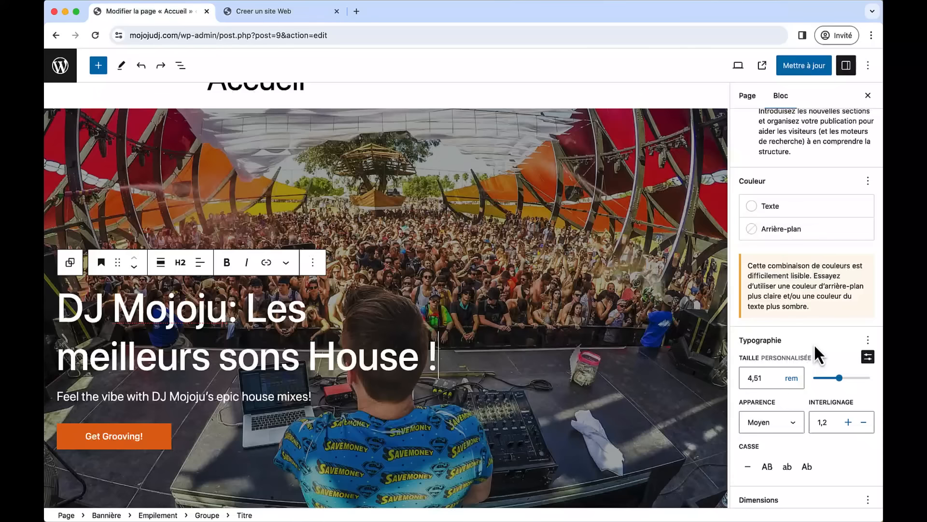
scroll(813, 343, "up", 1)
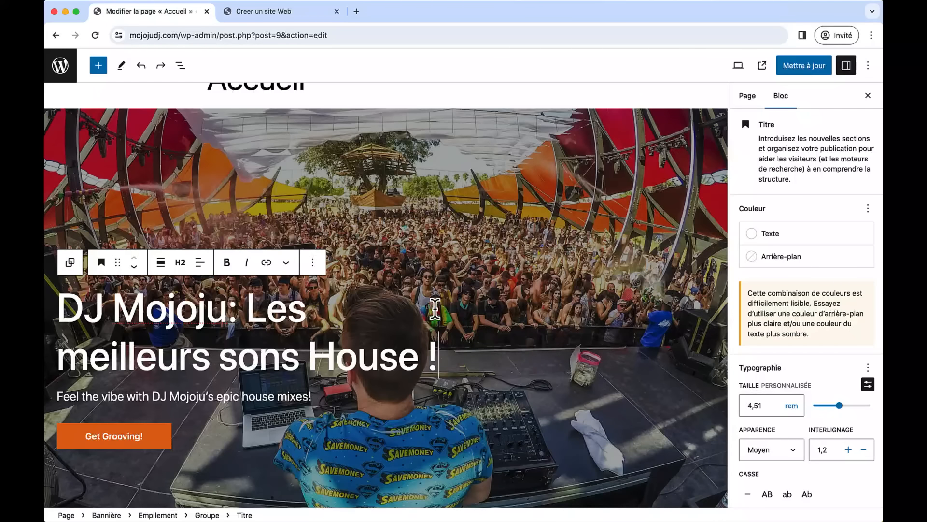
- Update the home page and go back to the Pages list
left_click(99, 66)
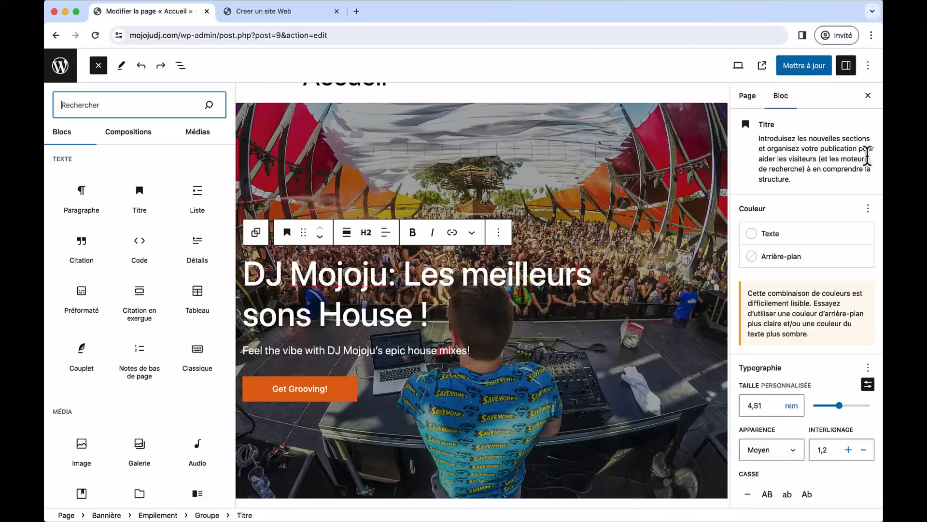
left_click(799, 68)
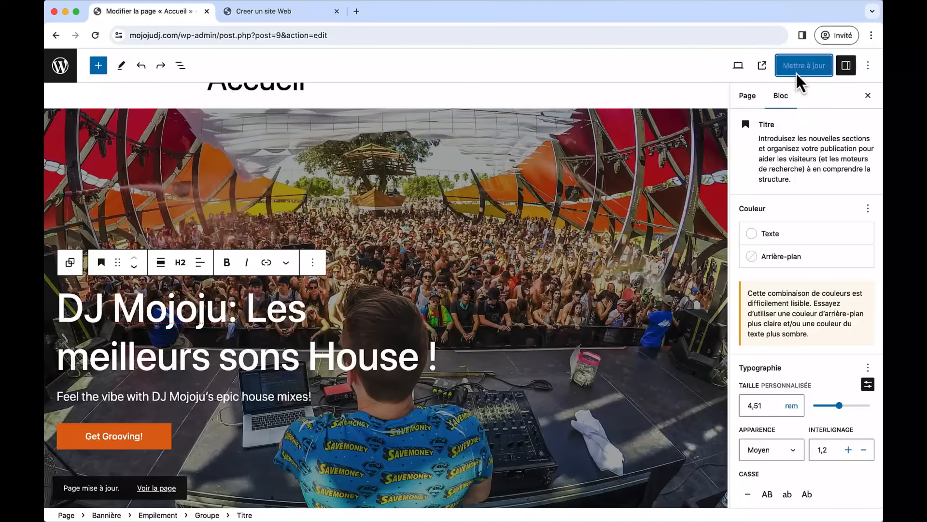
left_click(67, 74)
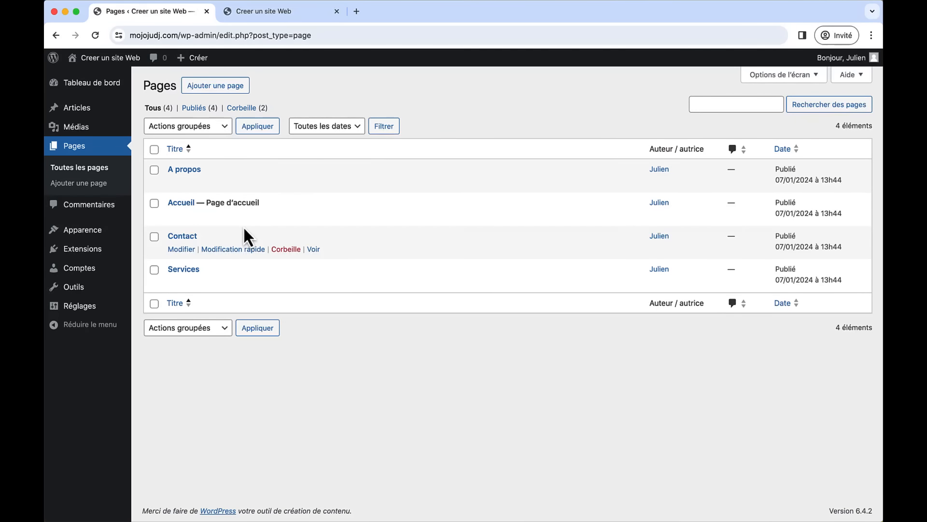
- Open the A propos page and drop the cat photo from the A propos folder into the MojoJu Vibes banner
left_click(188, 172)
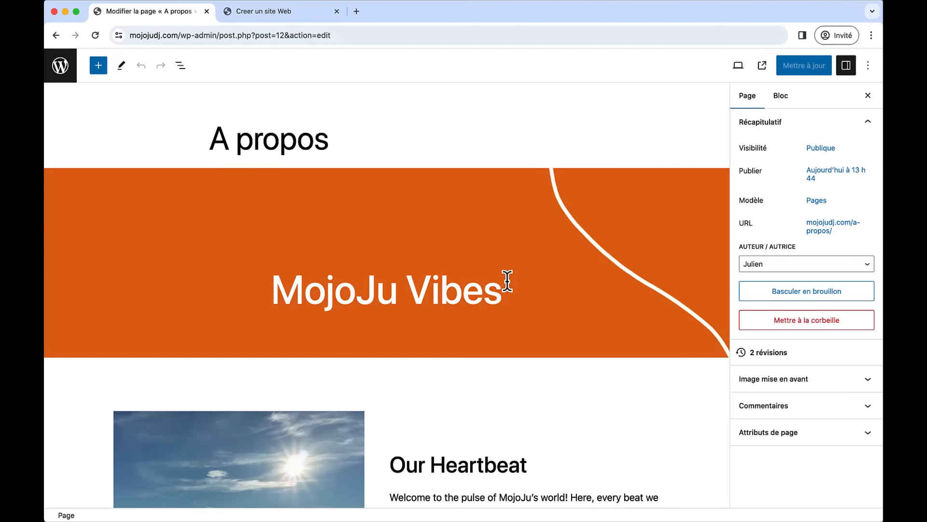
key("super+Tab")
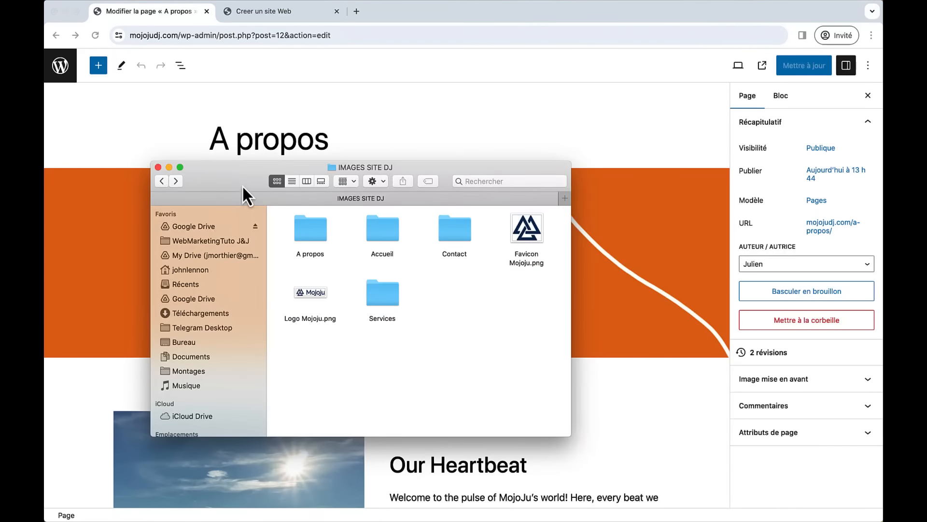
left_click_drag(242, 184, 680, 144)
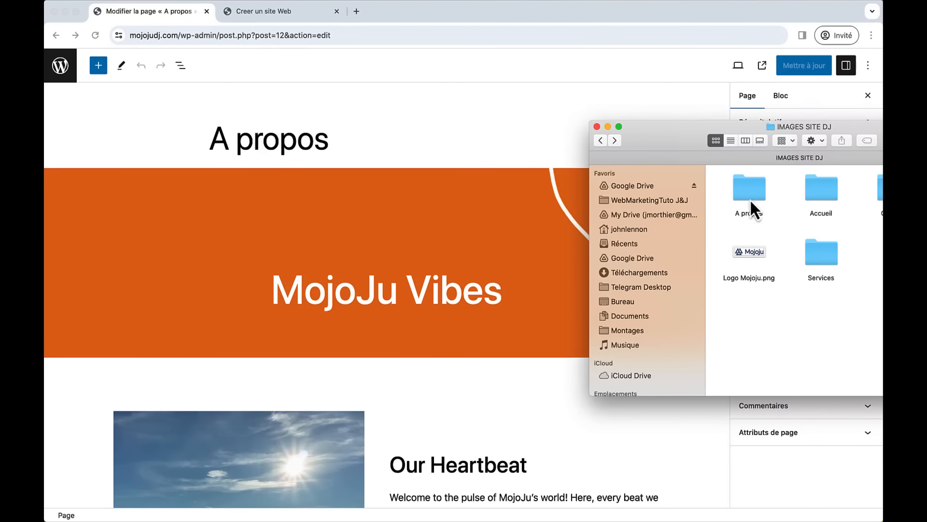
double_click(752, 194)
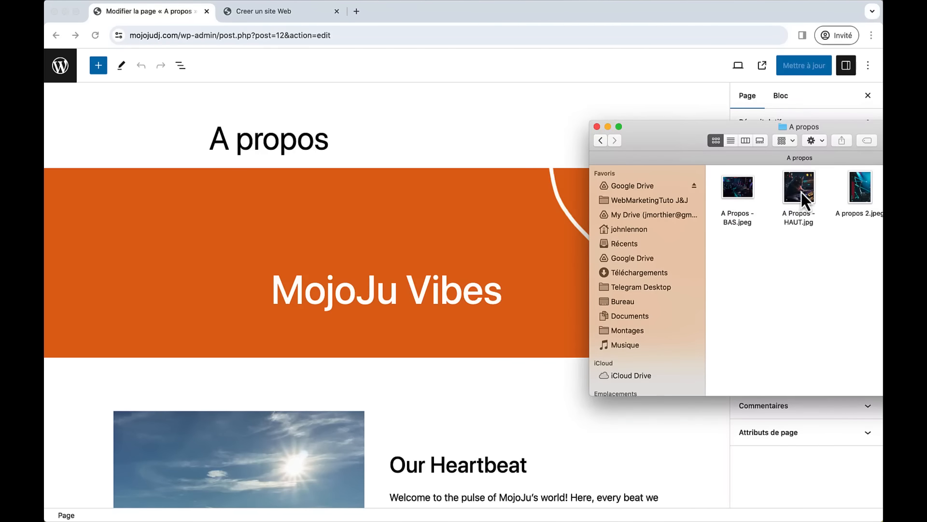
left_click_drag(801, 192, 406, 206)
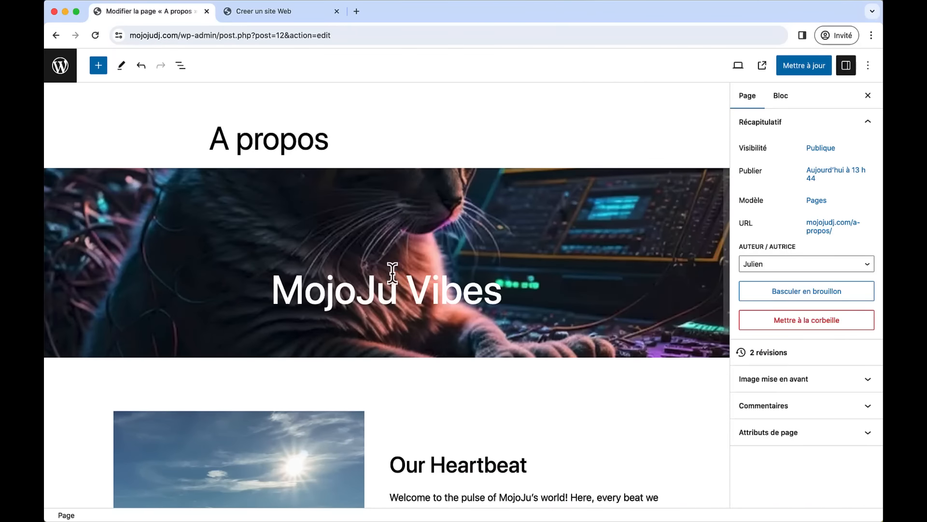
- Replace the Our Heartbeat photo with the DJ stage photo and Our Promise with the red DJ photo
scroll(372, 327, "down", 5)
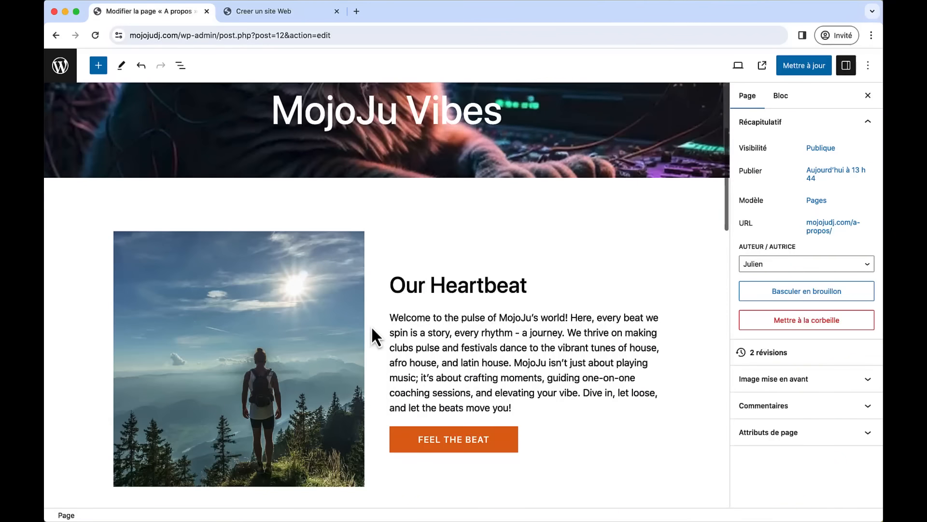
key("super+Tab")
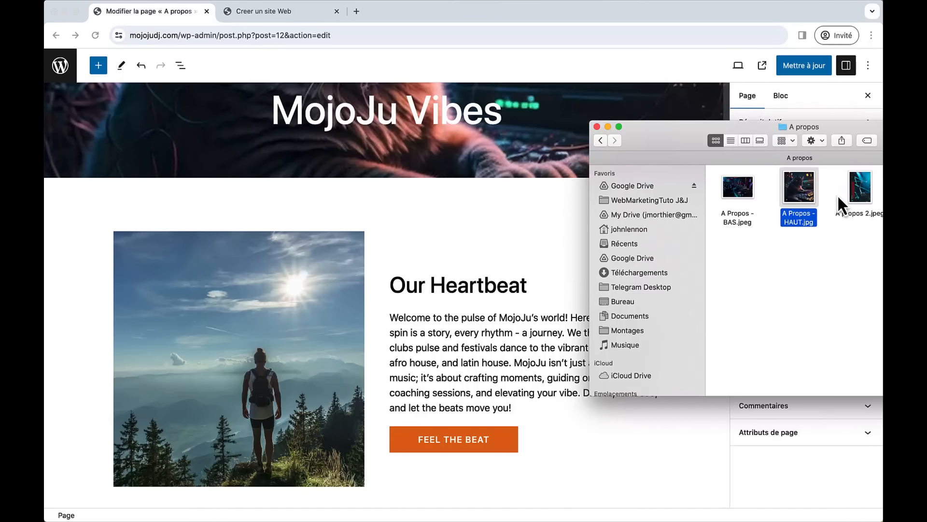
left_click_drag(842, 201, 295, 314)
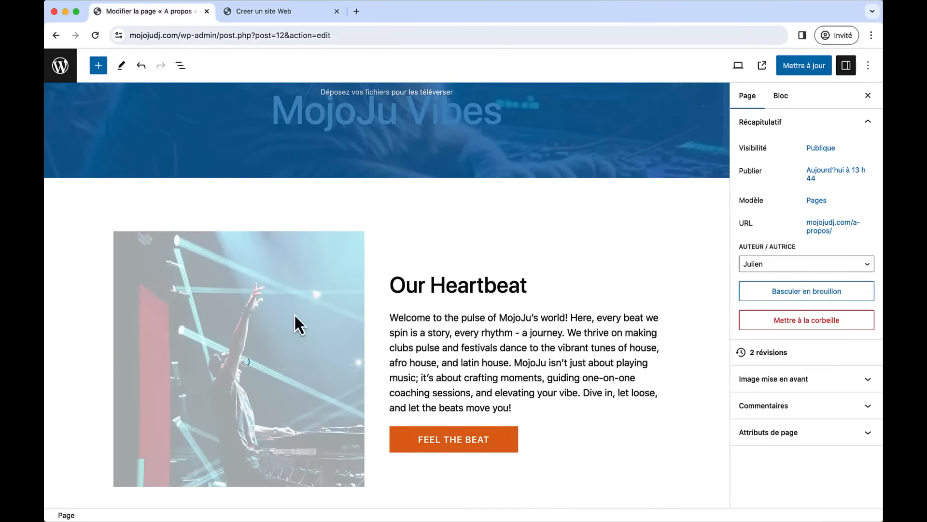
scroll(454, 335, "down", 10)
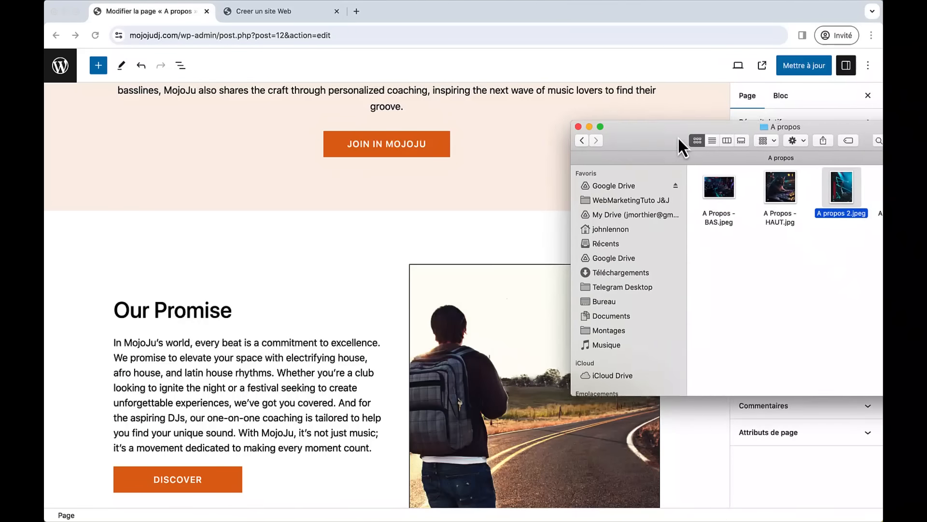
left_click_drag(677, 136, 527, 108)
left_click_drag(759, 155, 503, 400)
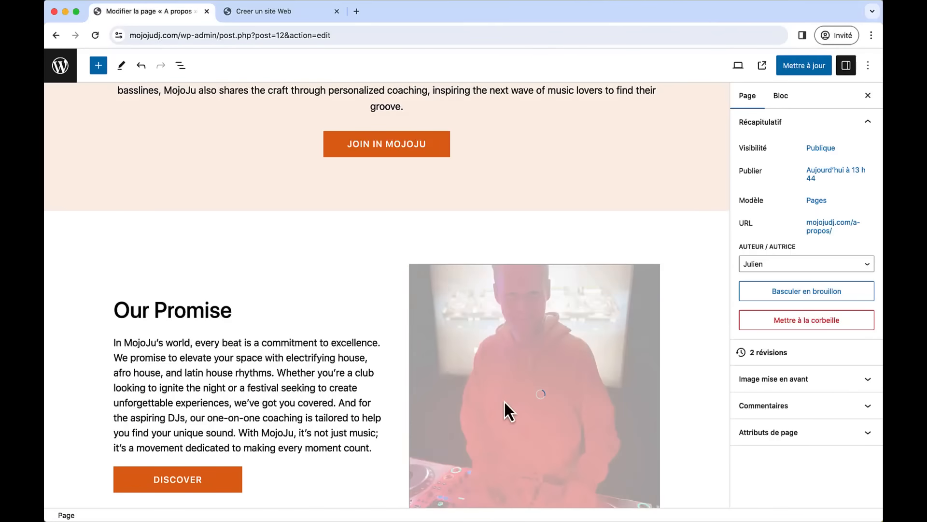
- Replace the forest banner background with the DJ crowd photo
scroll(543, 337, "down", 8)
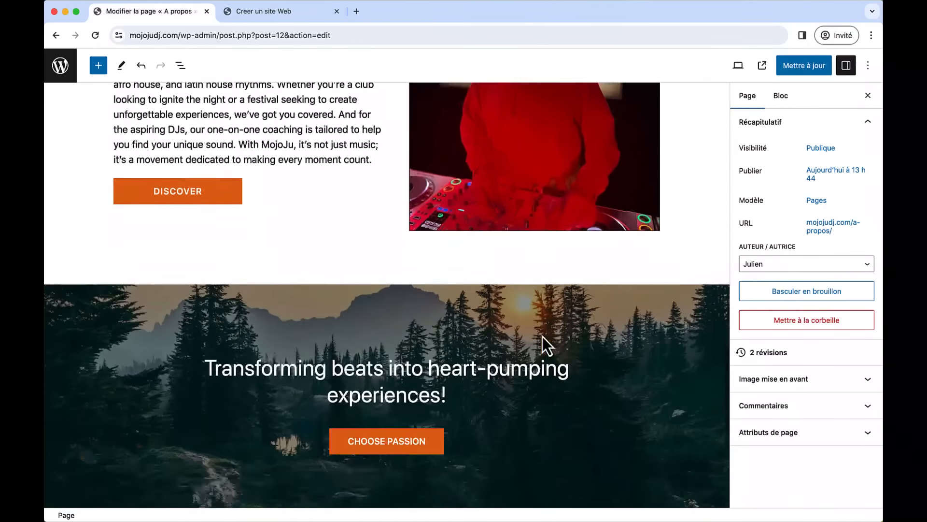
scroll(543, 336, "up", 3)
scroll(543, 336, "down", 3)
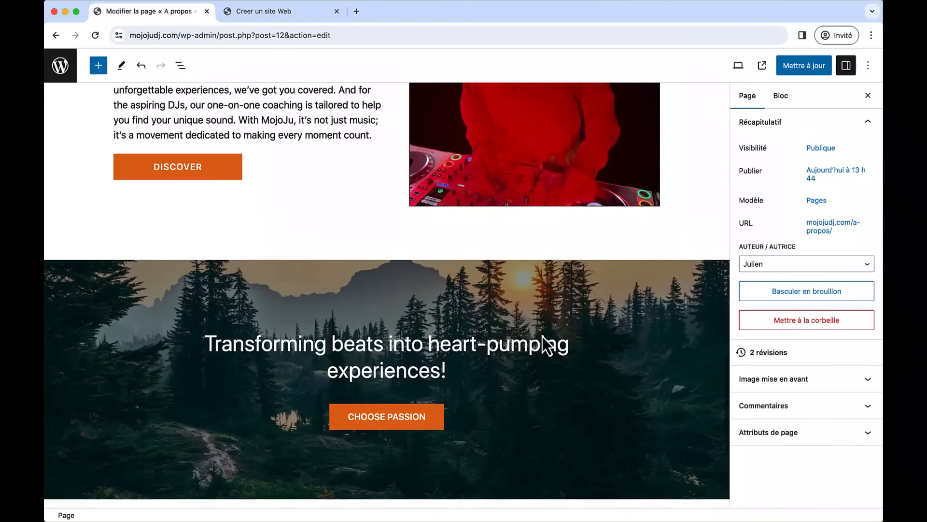
key("super+Tab")
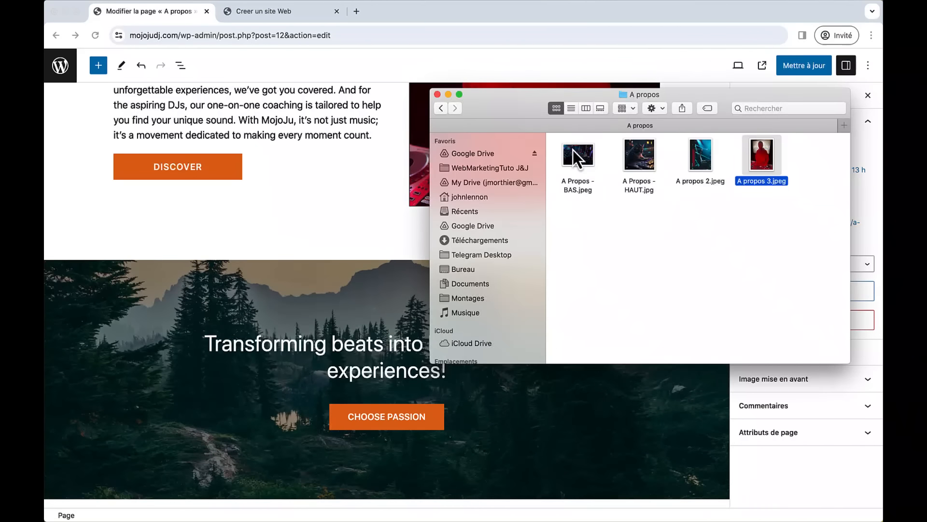
left_click_drag(573, 149, 524, 391)
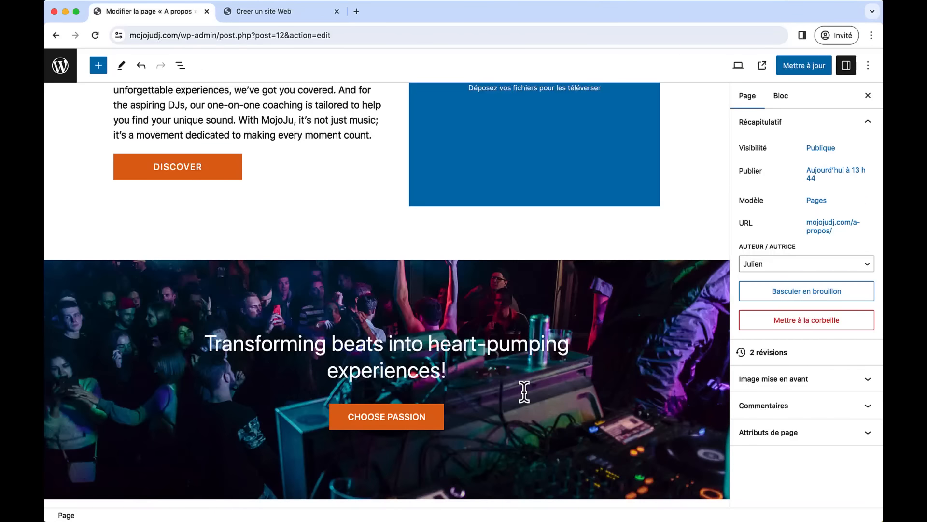
scroll(377, 212, "up", 10)
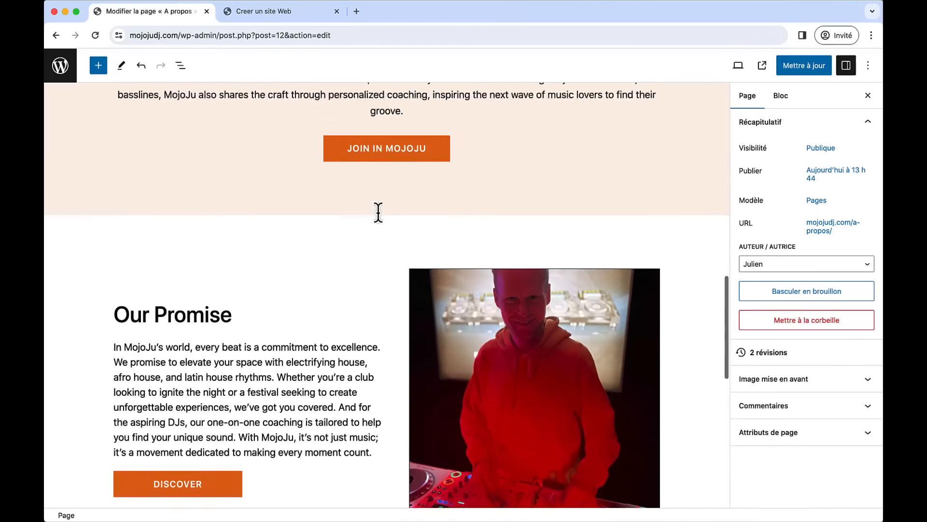
scroll(378, 212, "up", 8)
scroll(379, 212, "down", 3)
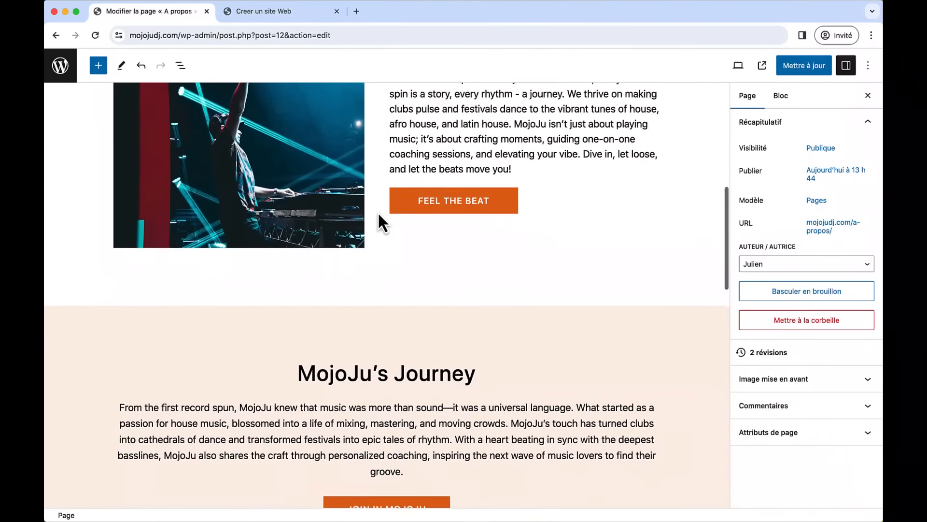
scroll(378, 212, "up", 3)
scroll(378, 212, "up", 2)
- Set the Our Heartbeat photo's aspect ratio to Portrait - 3:4
left_click(302, 247)
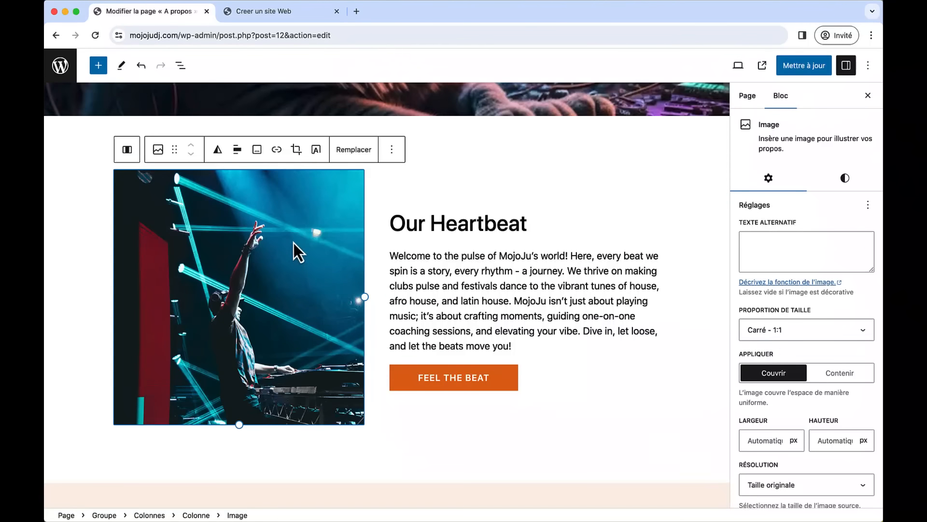
left_click(807, 335)
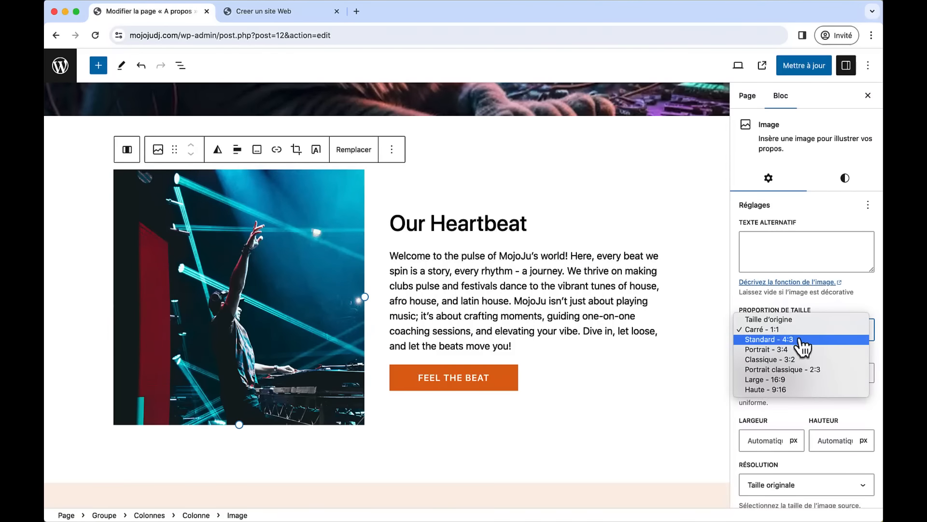
left_click(795, 340)
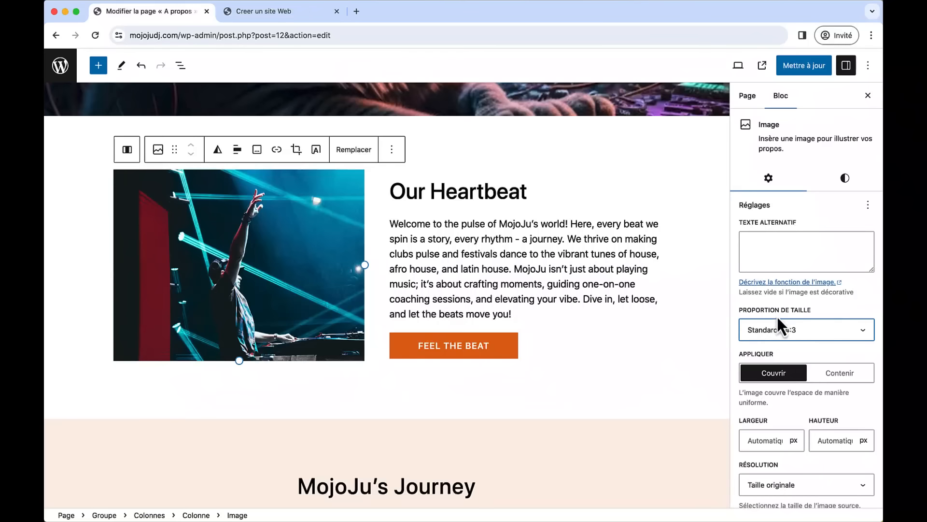
left_click(782, 329)
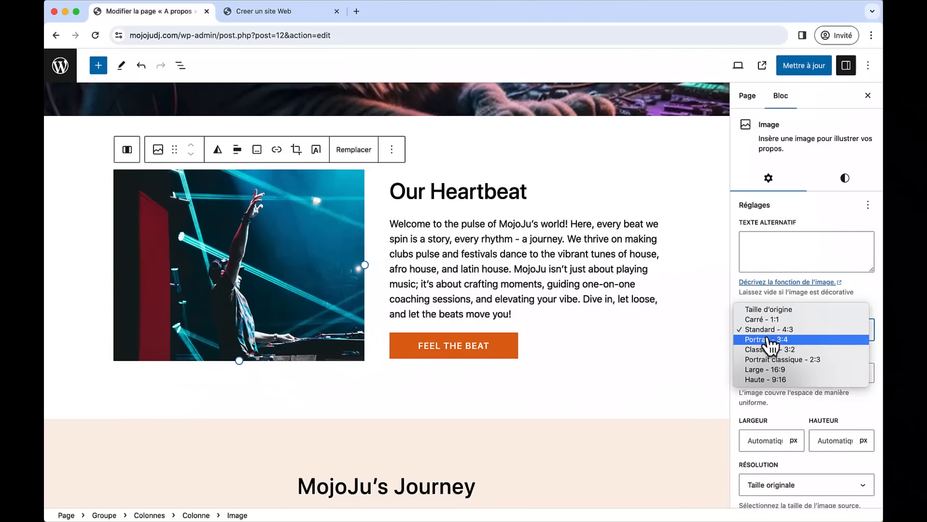
left_click(730, 346)
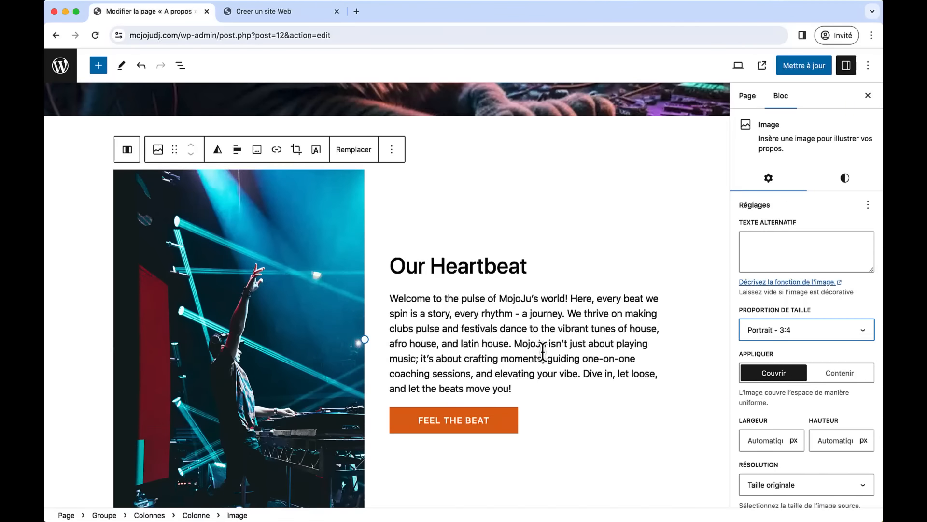
scroll(543, 350, "down", 15)
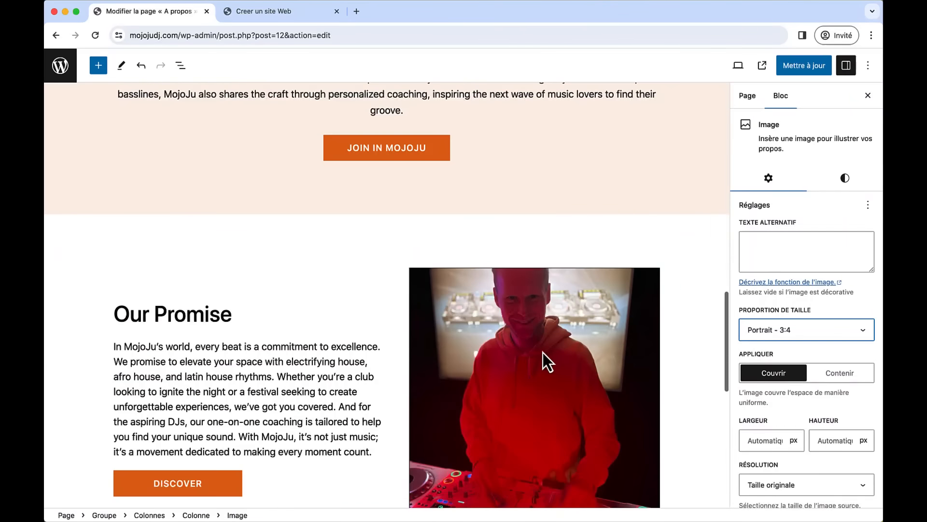
- Set the Our Promise photo's aspect ratio to Portrait - 3:4
left_click(543, 352)
left_click(778, 337)
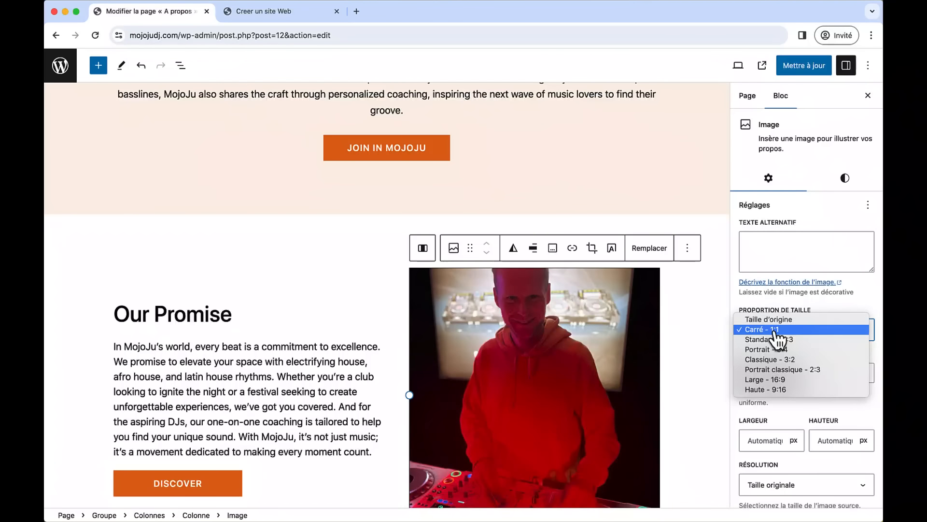
left_click(778, 349)
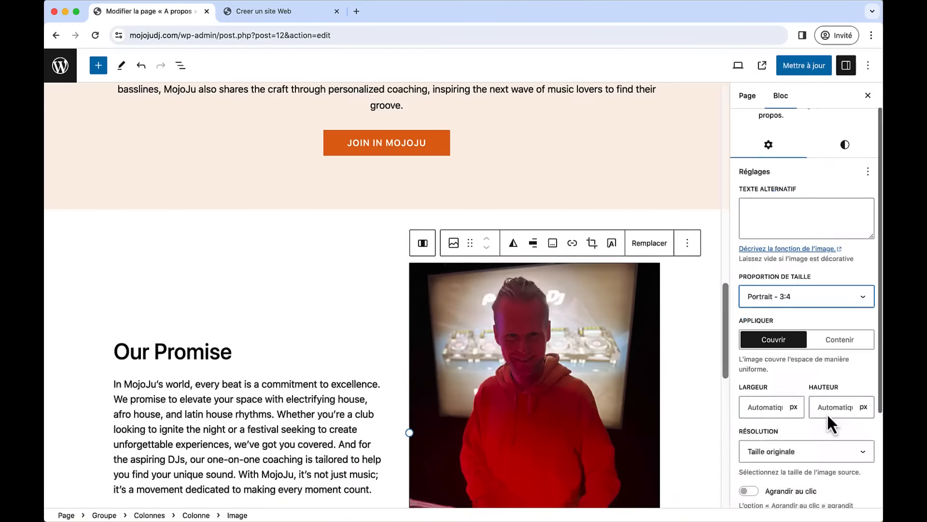
scroll(827, 413, "up", 2)
left_click(845, 158)
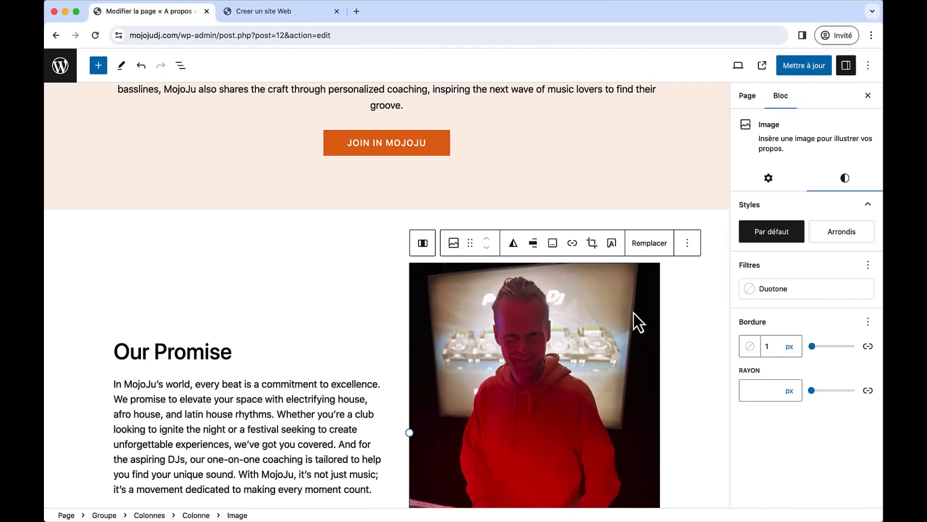
- Set the Our Promise photo's border to 0 and its corner radius to 30 px
left_click_drag(813, 348, 804, 347)
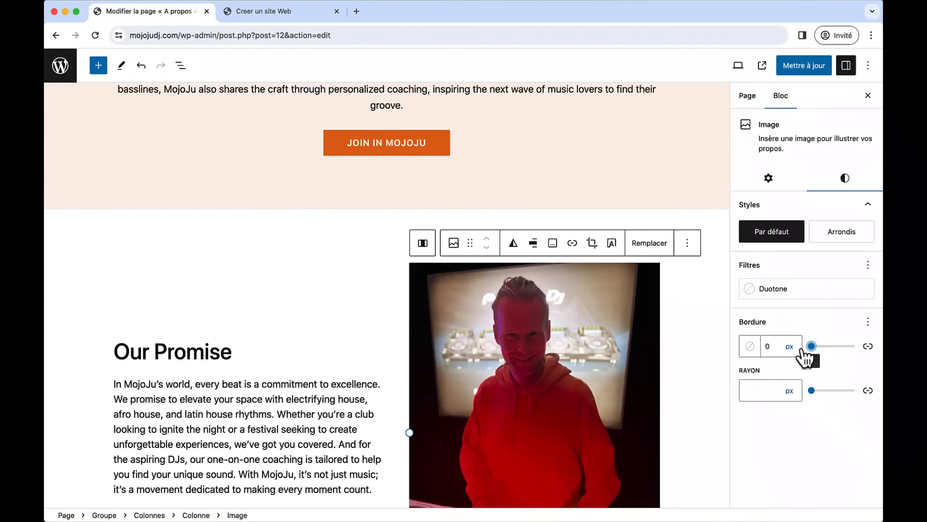
scroll(690, 357, "down", 1)
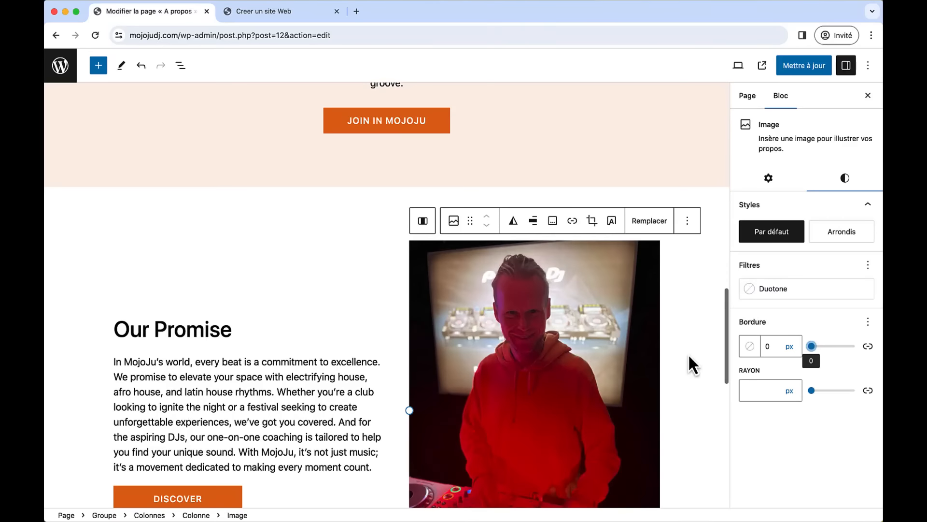
left_click(812, 391)
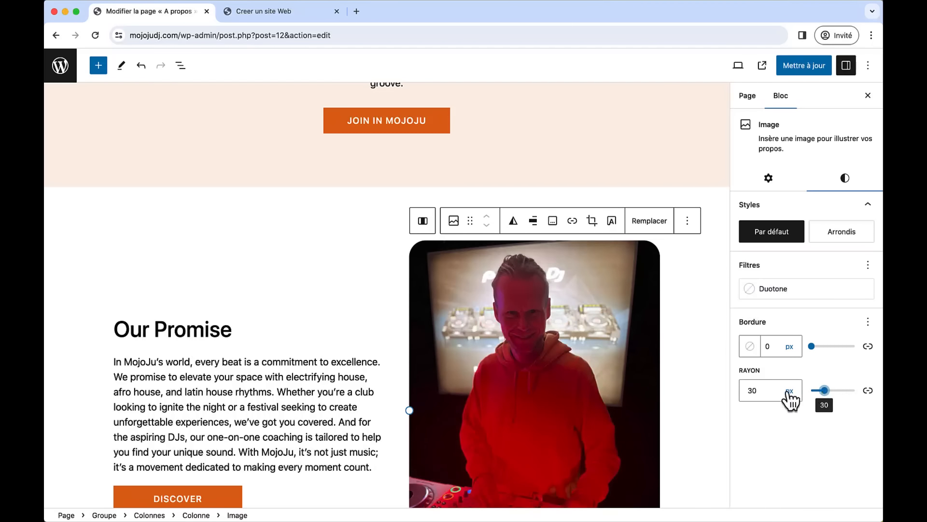
scroll(283, 218, "up", 10)
- Round the Our Heartbeat photo's corners to 30 px and update the page
left_click(284, 219)
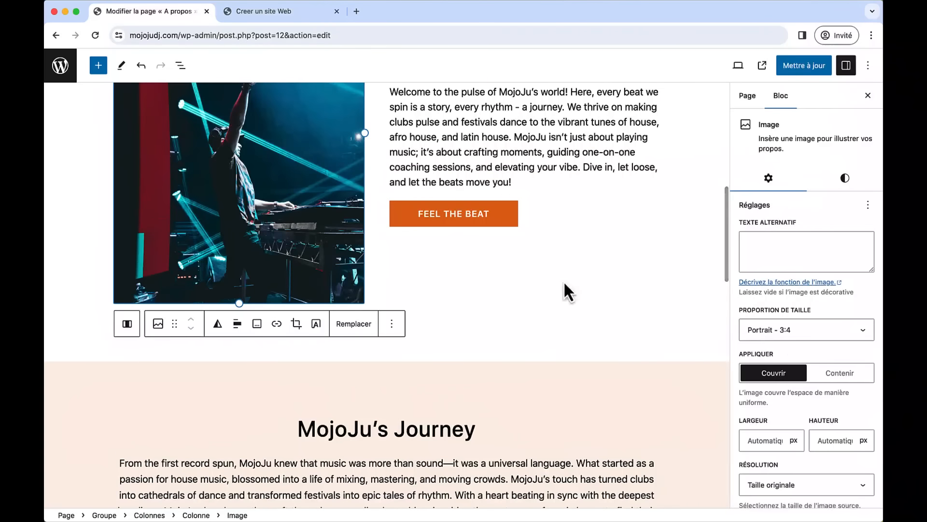
left_click(843, 186)
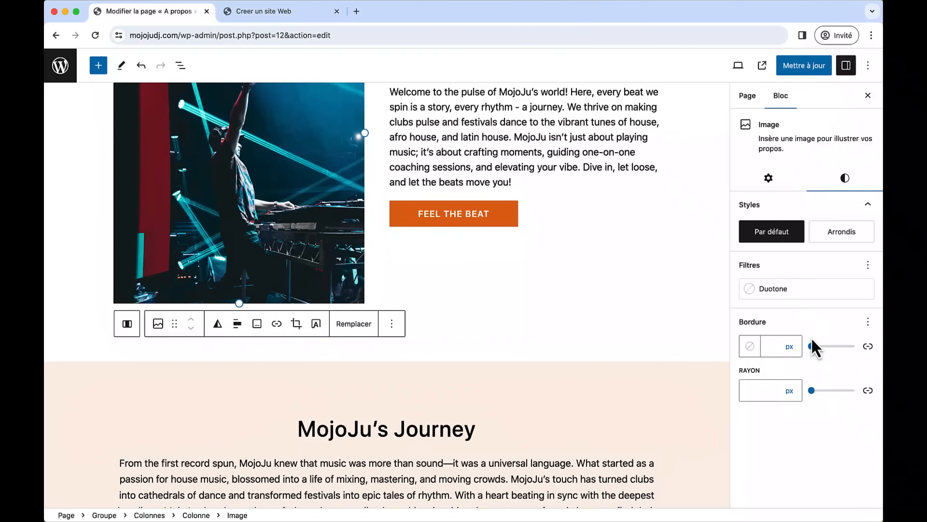
left_click_drag(812, 390, 820, 391)
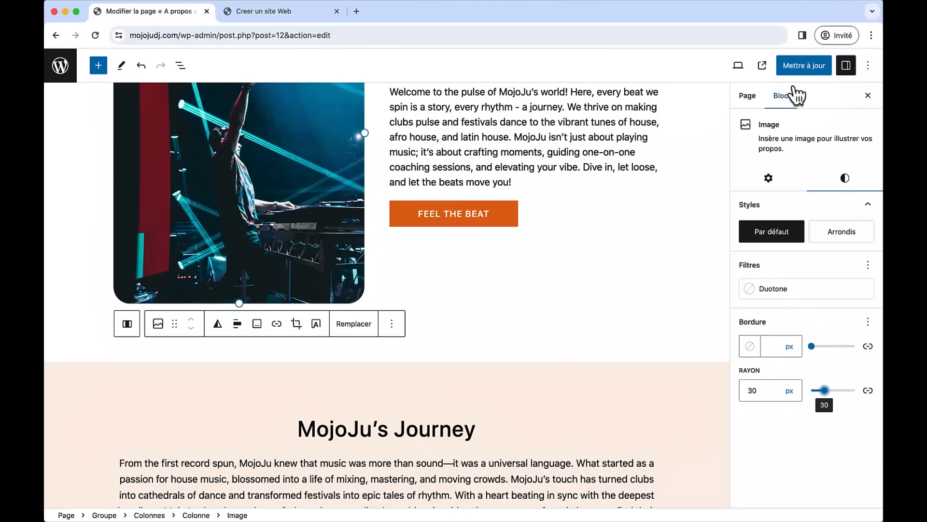
left_click(805, 67)
scroll(583, 210, "up", 7)
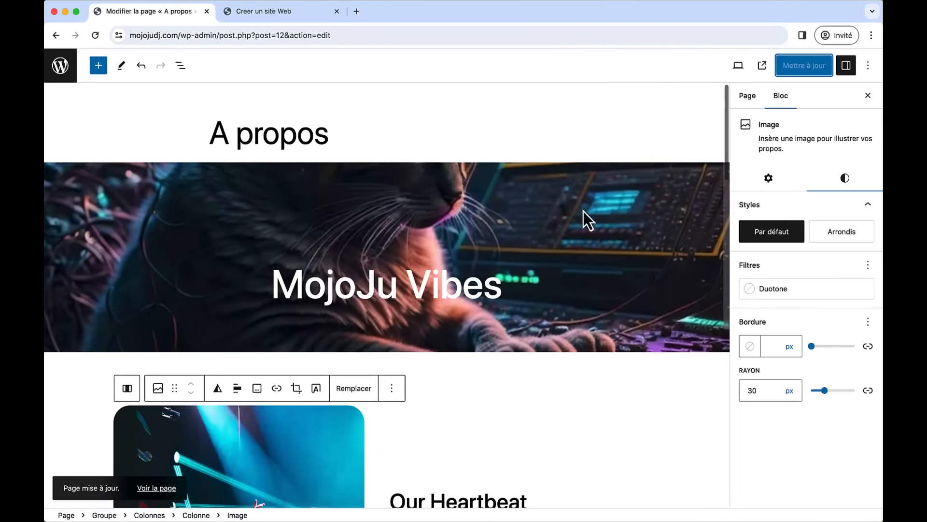
- Select blocks around the MojoJu Vibes banner, undo the last edit, and close block settings
scroll(584, 210, "down", 1)
left_click(691, 265)
left_click(691, 158)
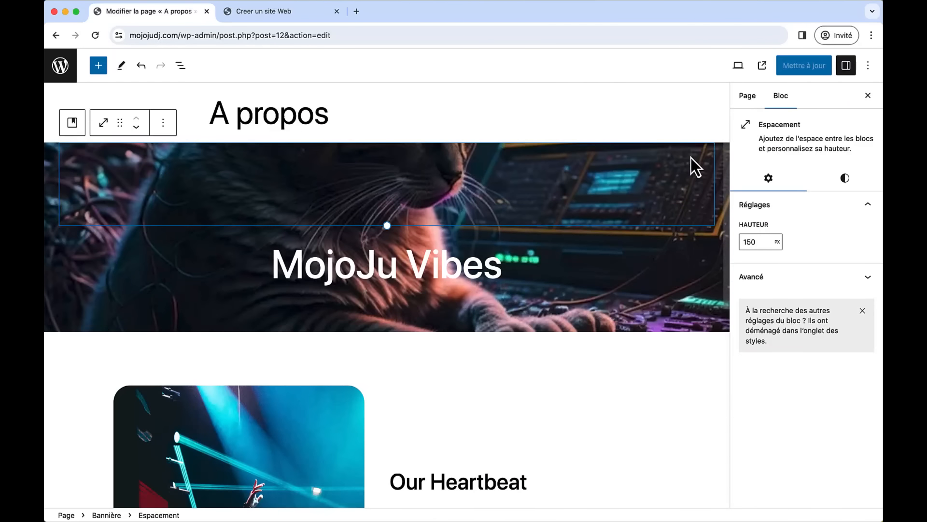
left_click(717, 161)
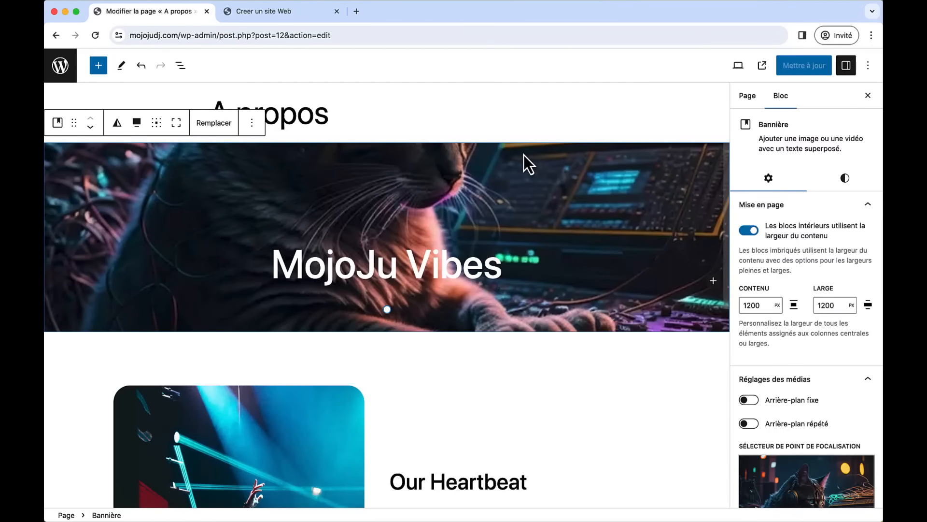
key("super+z")
left_click(869, 96)
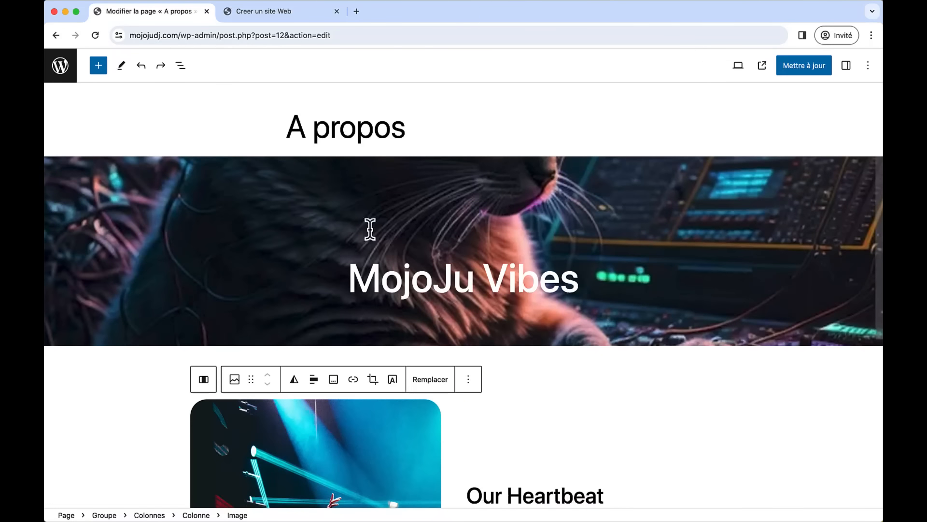
- Select the Bannière block via List View and raise its minimum height to 400 px
left_click(181, 66)
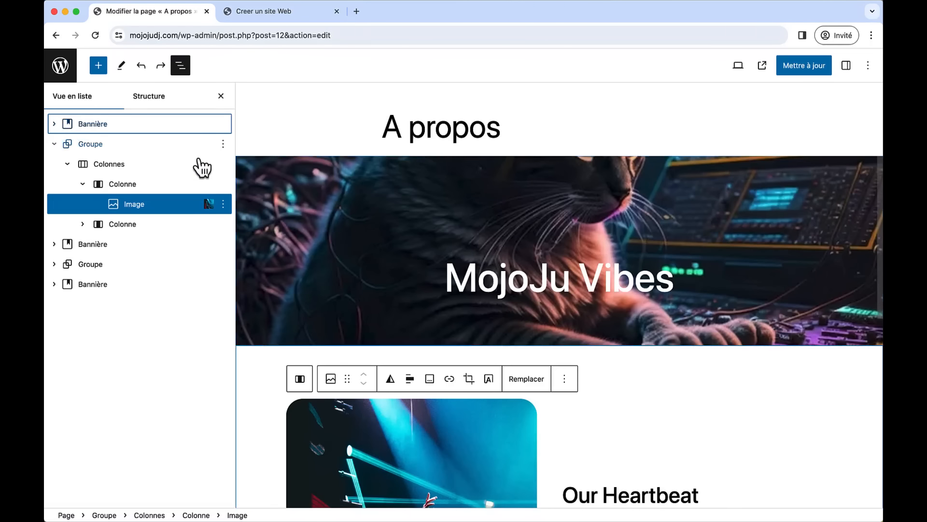
left_click(110, 127)
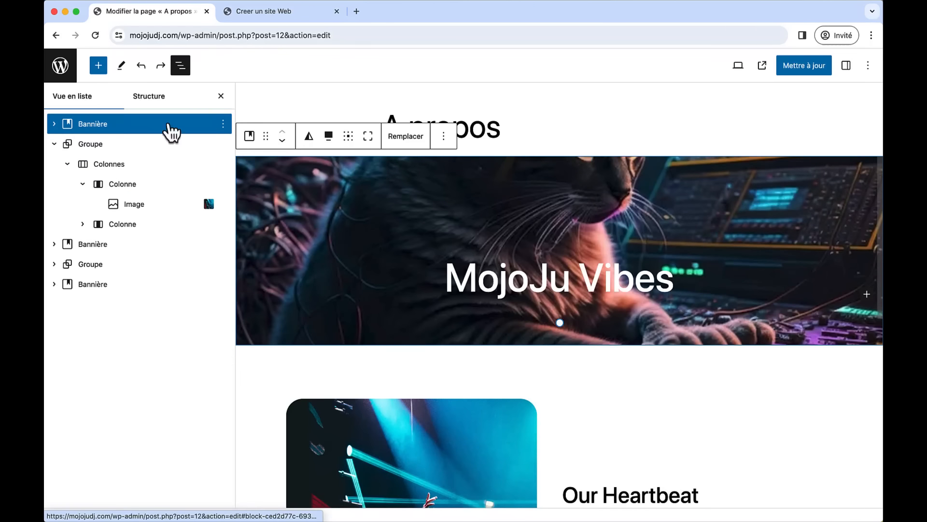
left_click(846, 73)
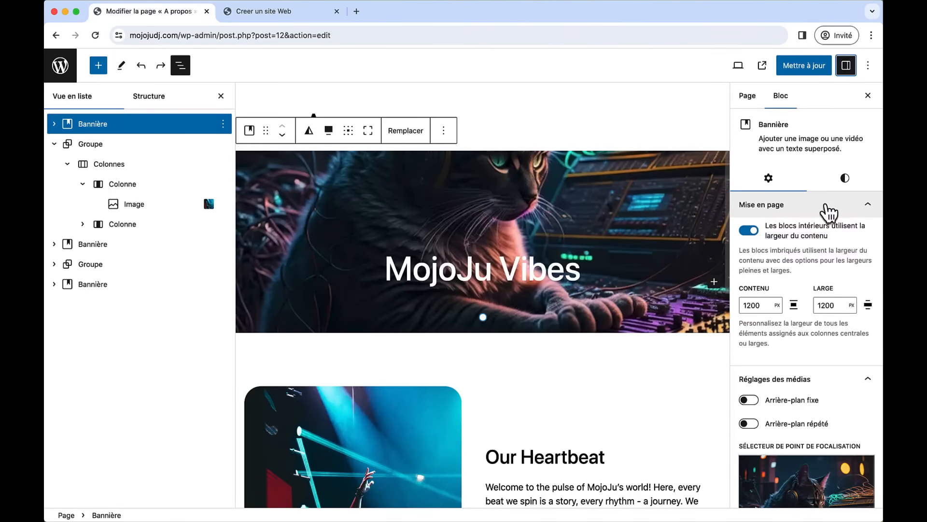
left_click(842, 186)
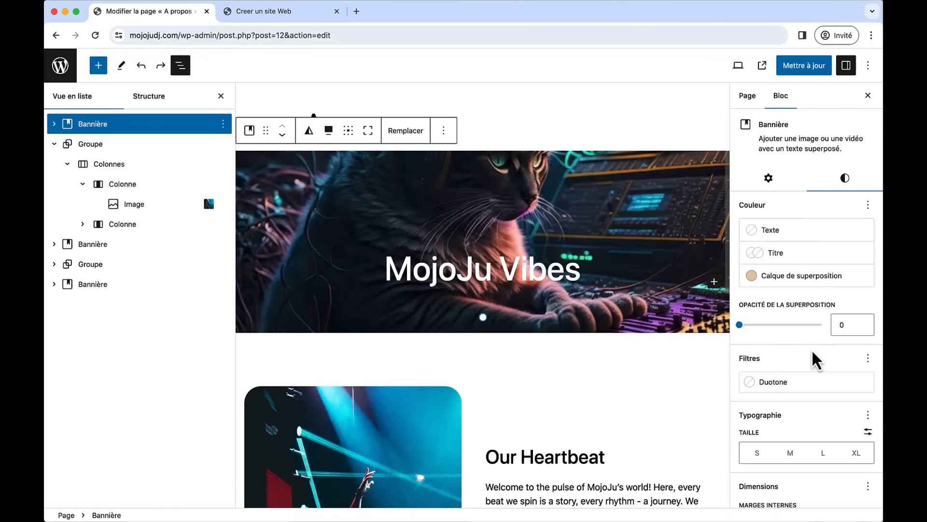
scroll(814, 356, "down", 5)
scroll(814, 359, "down", 3)
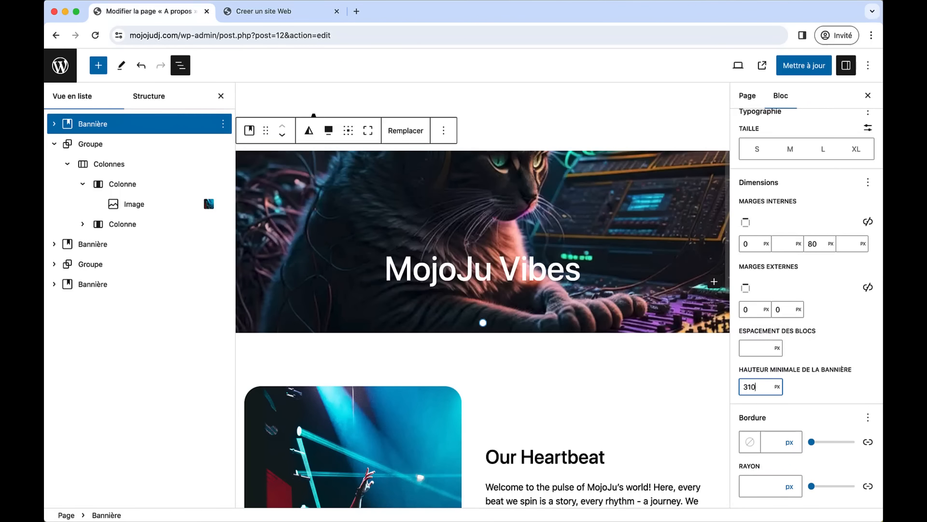
key("Up")
key("Up")
key("Up")
key("Up")
key("Up")
key("Up")
key("Up")
key("Up")
key("Up")
key("Up")
key("Up")
key("Up")
key("Up")
key("Up")
key("Up")
key("Up")
key("Up")
key("Up")
key("Up")
key("Up")
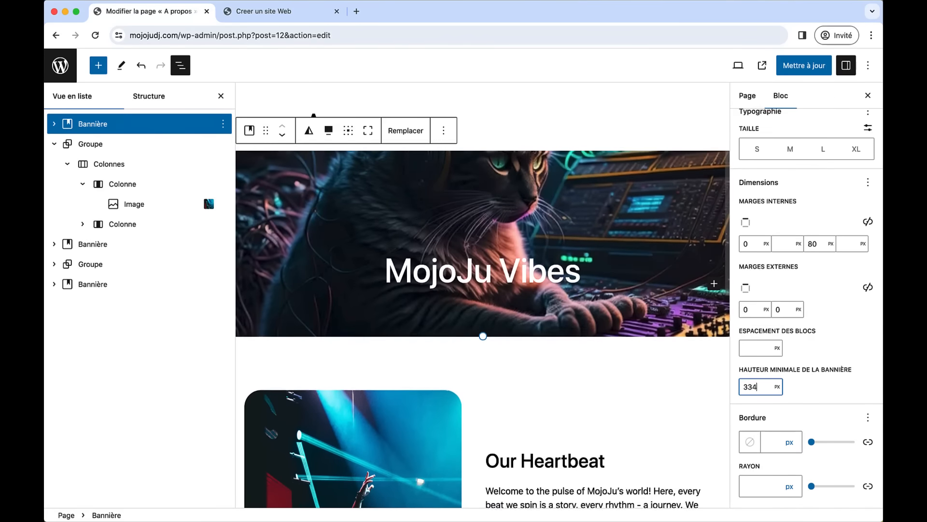
key("Up")
key("Up")
key("Up")
key("Up")
key("Up")
key("Up")
key("Up")
key("Up")
key("Up")
key("Up")
key("Up")
key("Up")
key("Up")
key("Up")
key("Up")
key("Up")
key("Up")
key("Up")
key("Up")
key("Up")
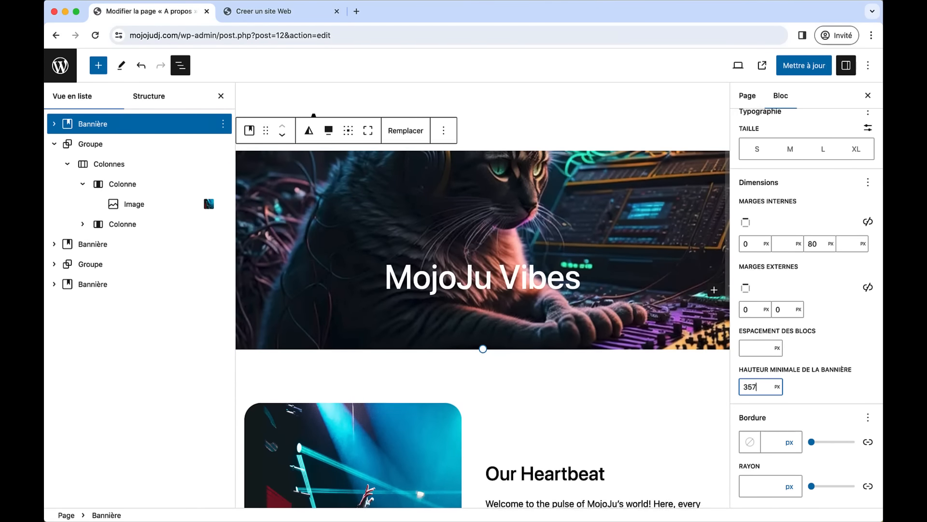
key("Up")
key("Up")
key("Up")
key("Up")
key("Up")
key("Up")
key("Up")
key("Up")
key("Up")
key("Up")
key("Up")
key("Up")
key("Up")
key("Up")
key("Up")
key("Up")
key("Up")
key("Up")
key("Up")
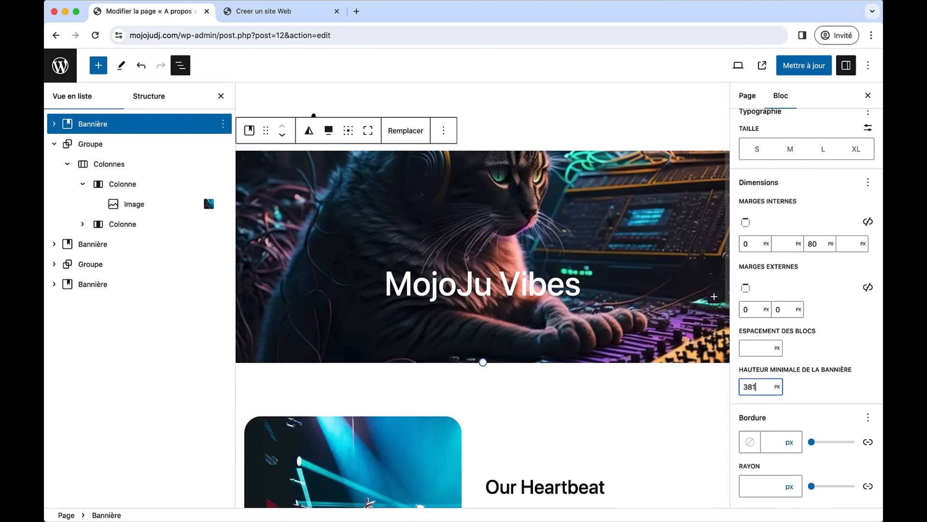
key("Up")
key("Up")
key("Up")
key("Up")
key("Up")
key("Up")
key("Up")
key("Up")
key("Up")
key("Up")
key("Up")
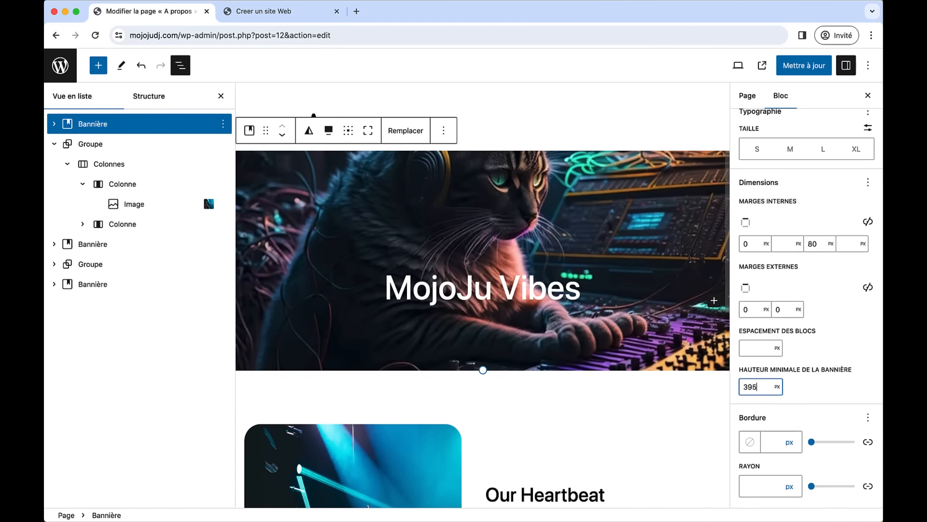
key("Up")
scroll(807, 372, "up", 6)
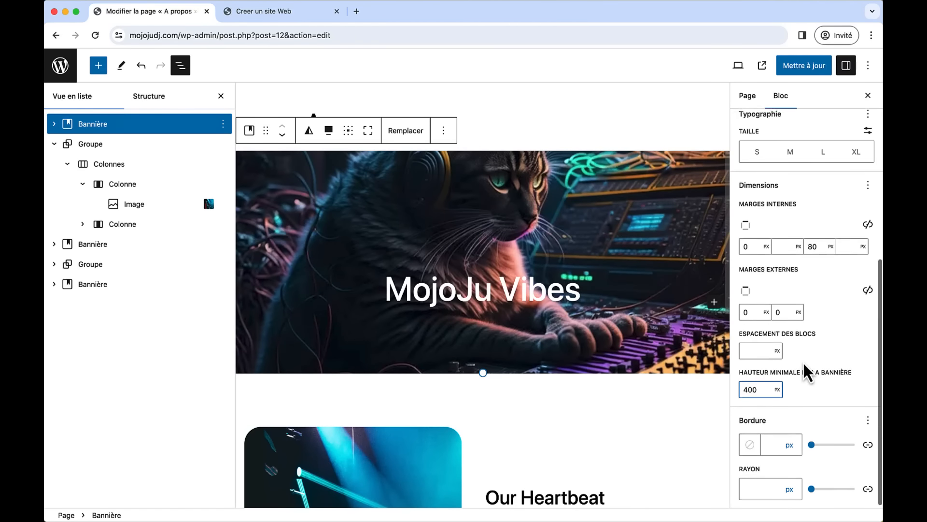
- Give the banner a black #000000 overlay at 30 opacity, update the page, and view it live
scroll(805, 373, "up", 2)
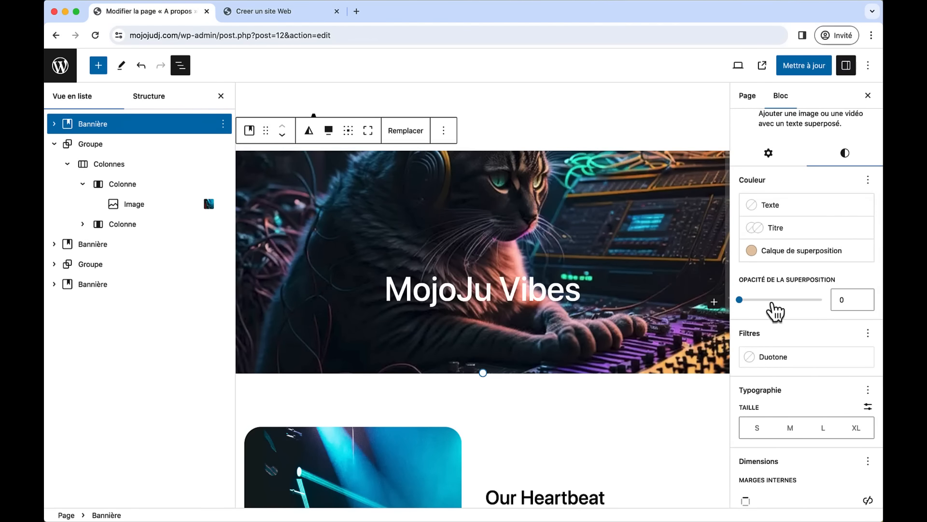
left_click_drag(743, 300, 765, 301)
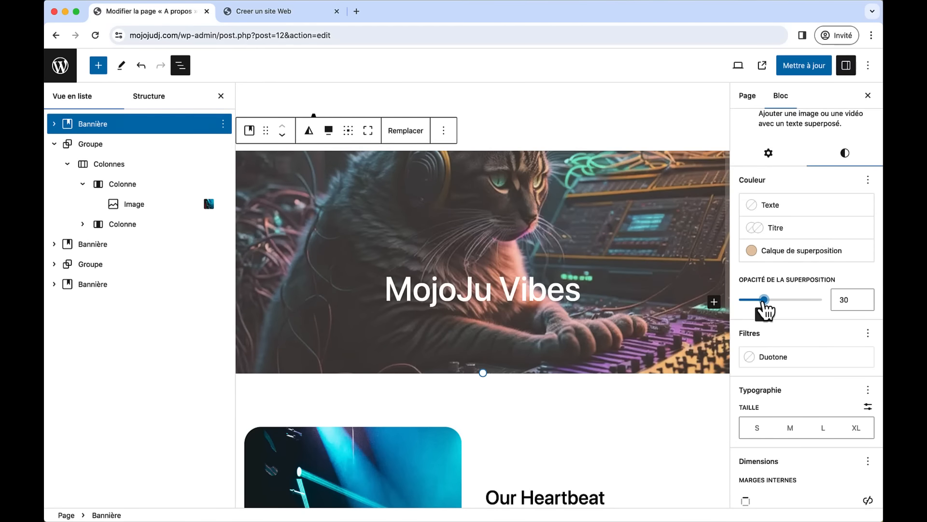
left_click(774, 255)
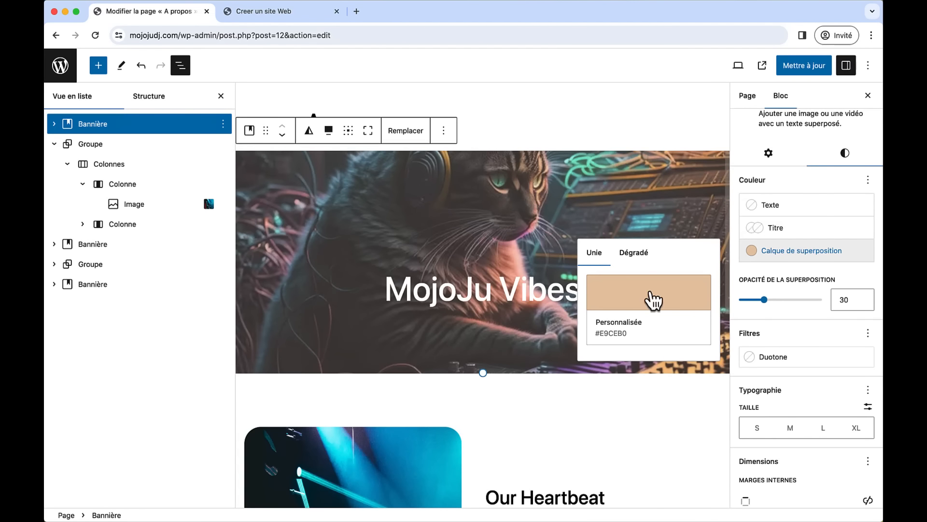
left_click(618, 303)
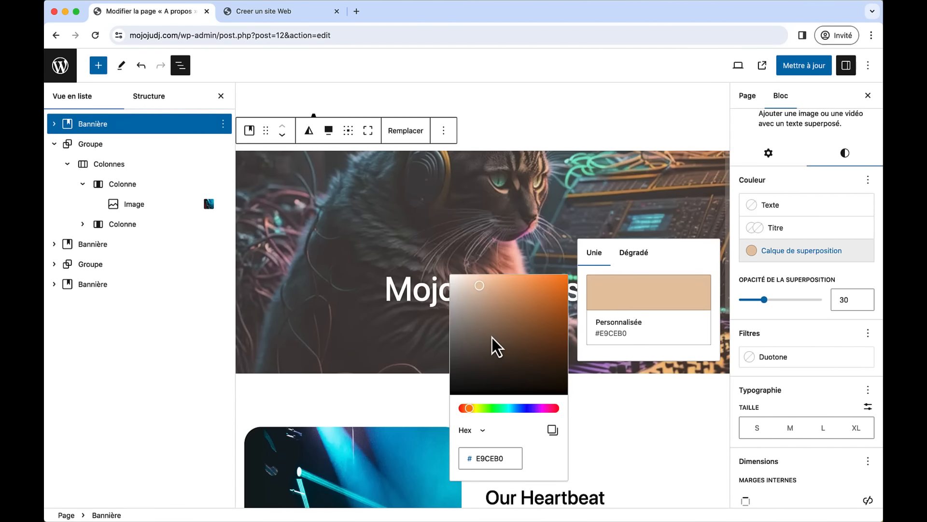
left_click_drag(493, 337, 453, 396)
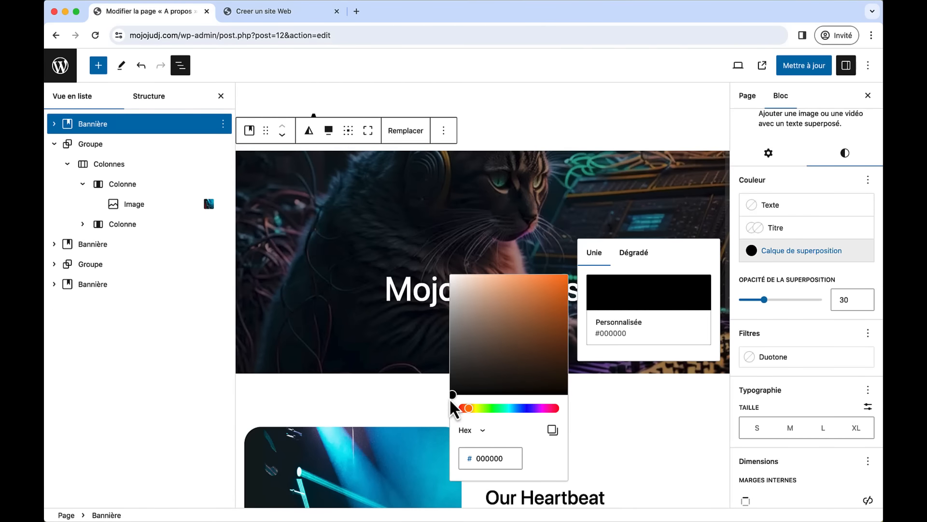
left_click(805, 66)
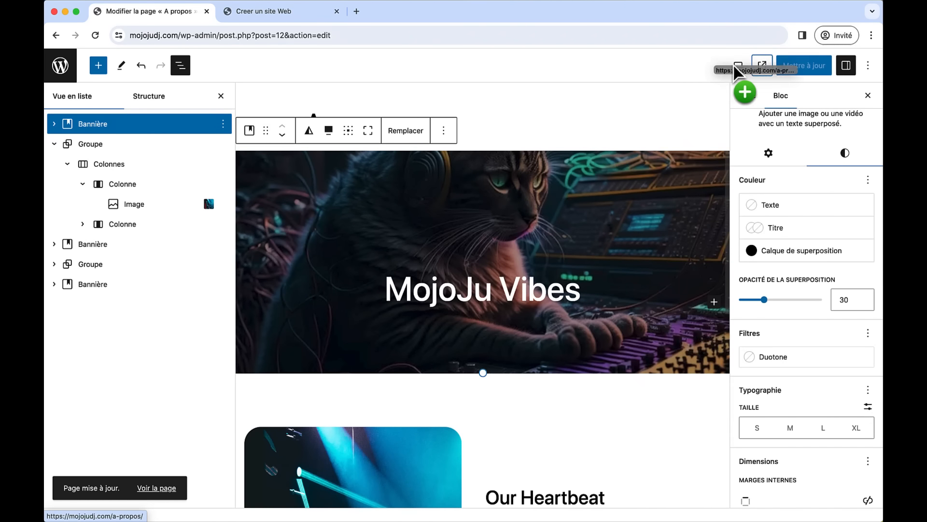
left_click(763, 68)
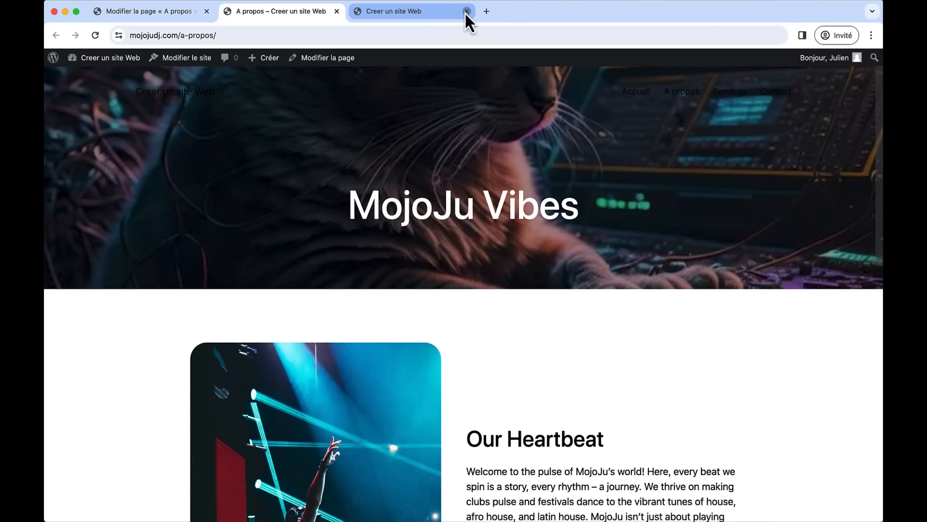
- Close the extra site tab, review the darkened banner, and return to the A propos editor
left_click(466, 11)
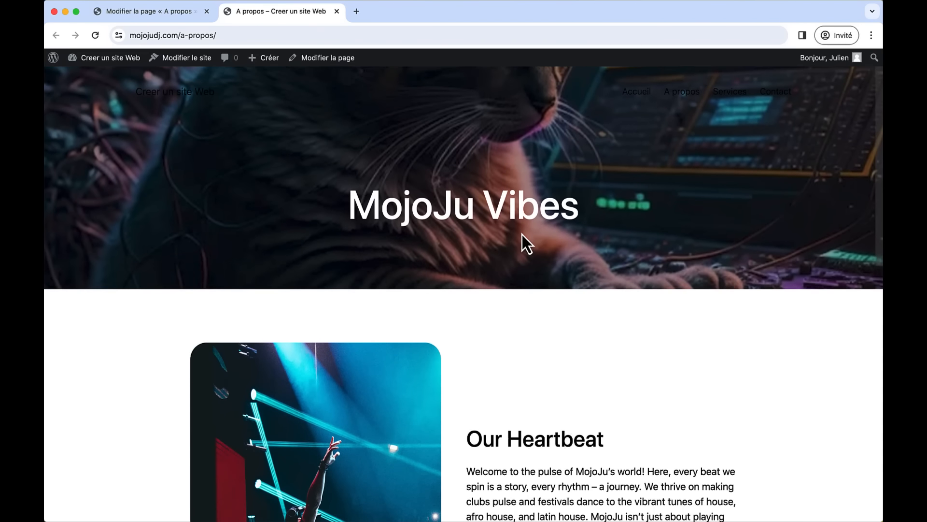
scroll(523, 234, "down", 1)
scroll(523, 234, "down", 1)
scroll(523, 234, "up", 2)
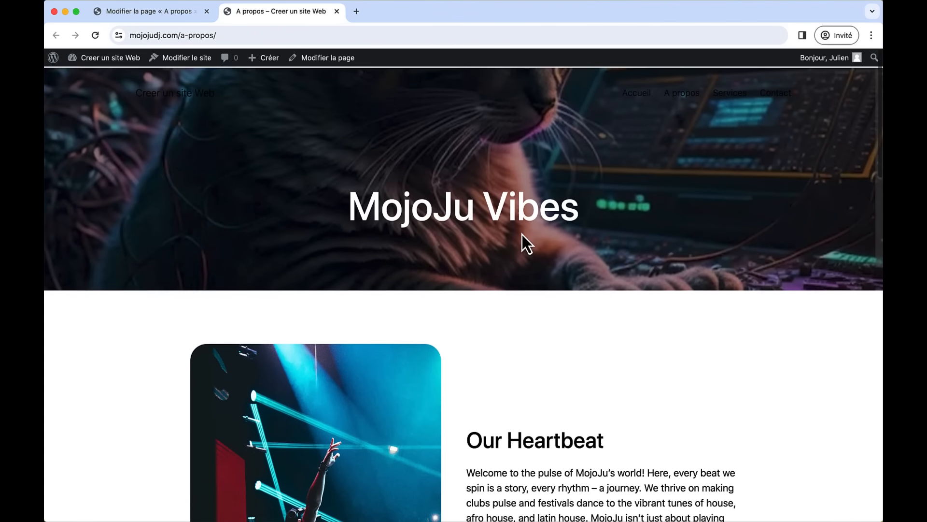
left_click(156, 3)
left_click(676, 231)
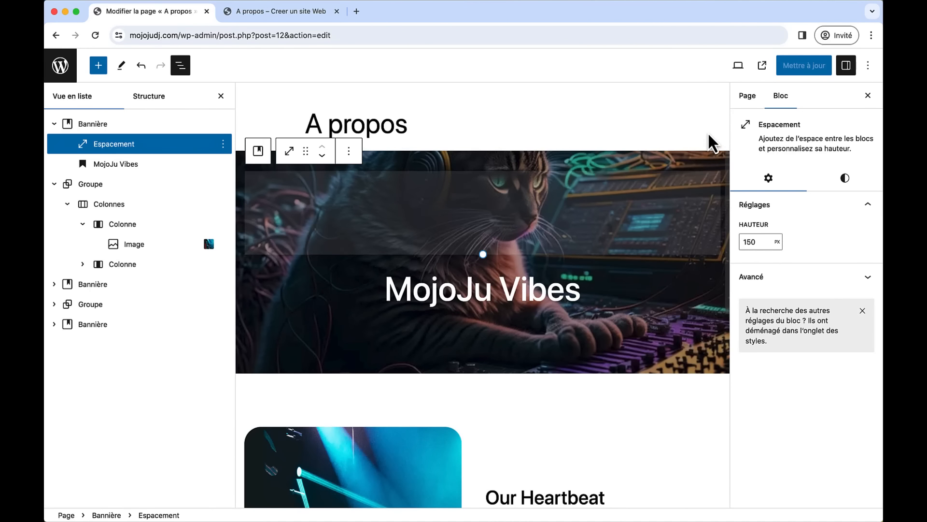
- Move the banner image's focal point upward to show the cat's headphones, then update the page
left_click(713, 158)
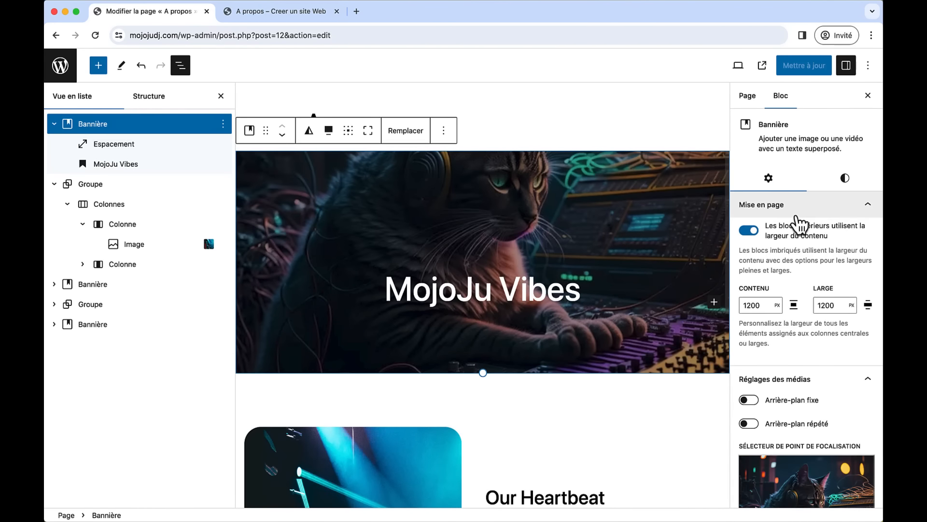
scroll(819, 396, "down", 5)
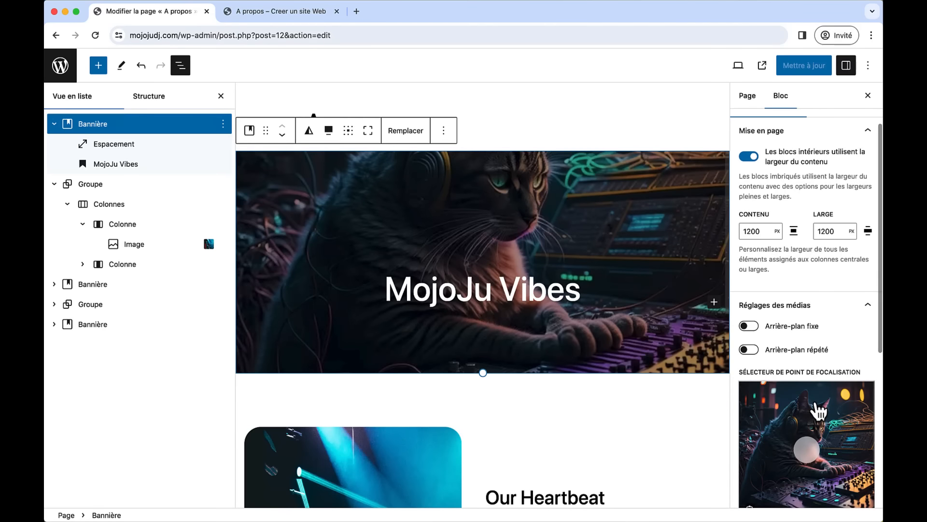
left_click_drag(816, 411, 813, 392)
left_click(808, 65)
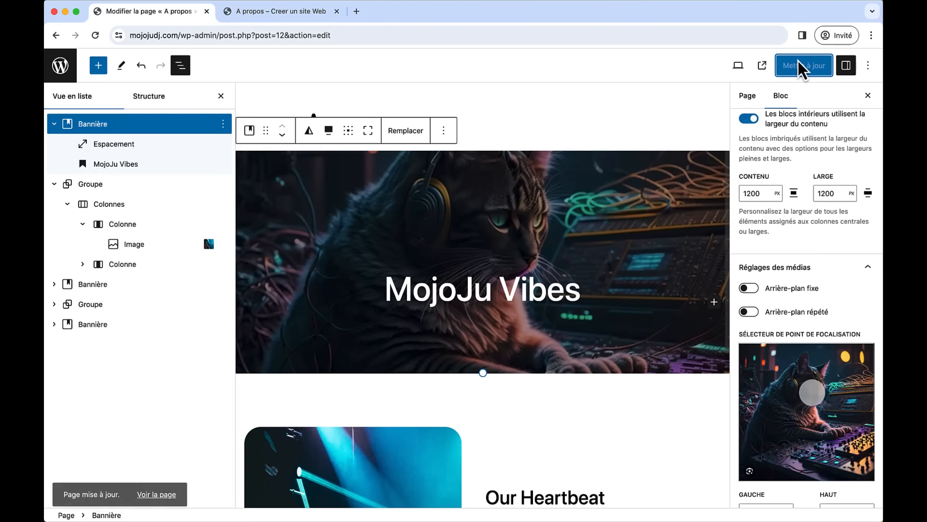
- Reload the live A propos page to check the cat's headphones, then close that tab
left_click(300, 11)
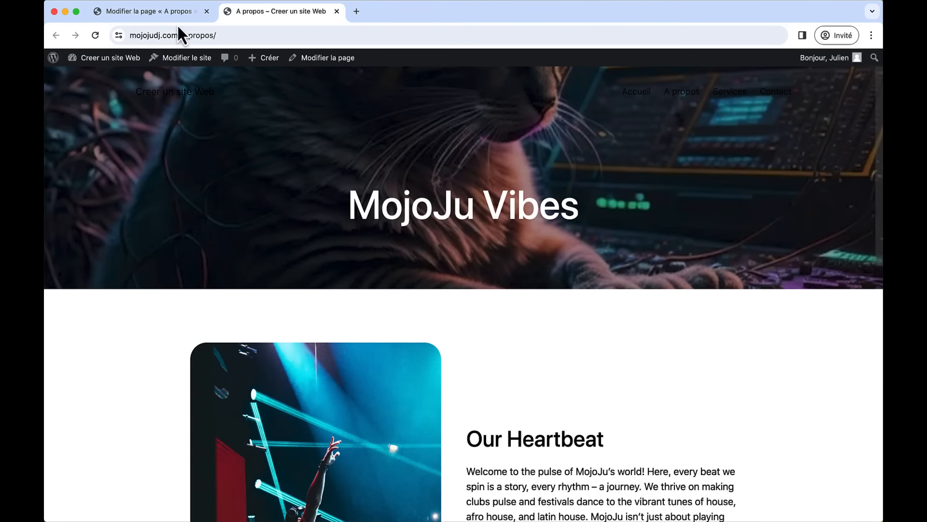
left_click(96, 35)
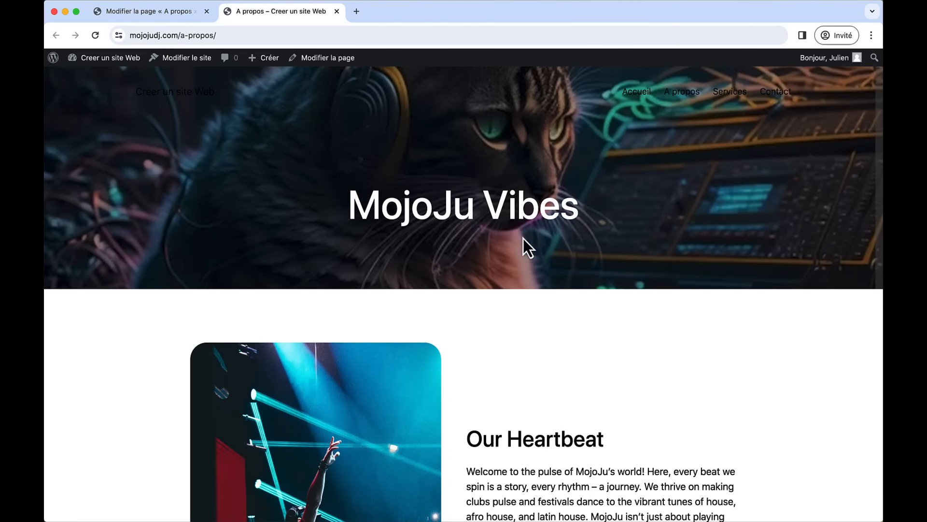
scroll(545, 254, "down", 10)
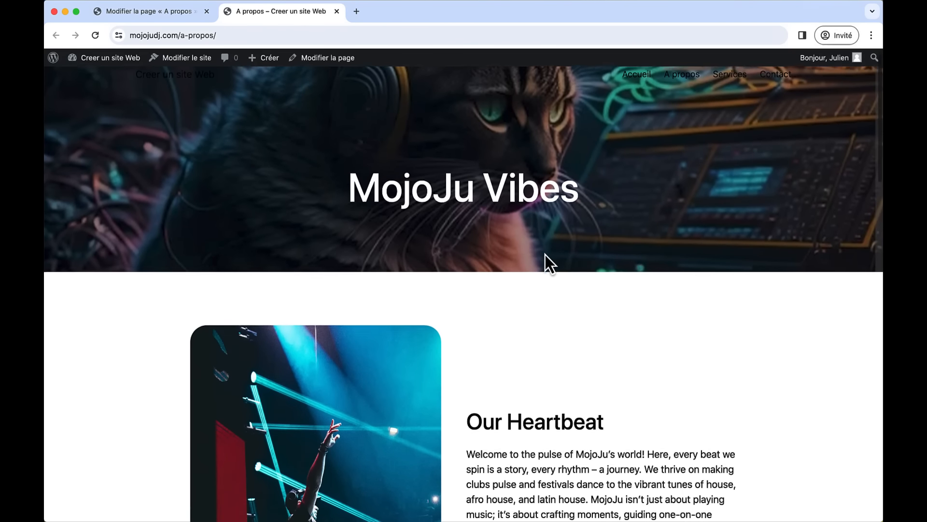
scroll(544, 254, "down", 15)
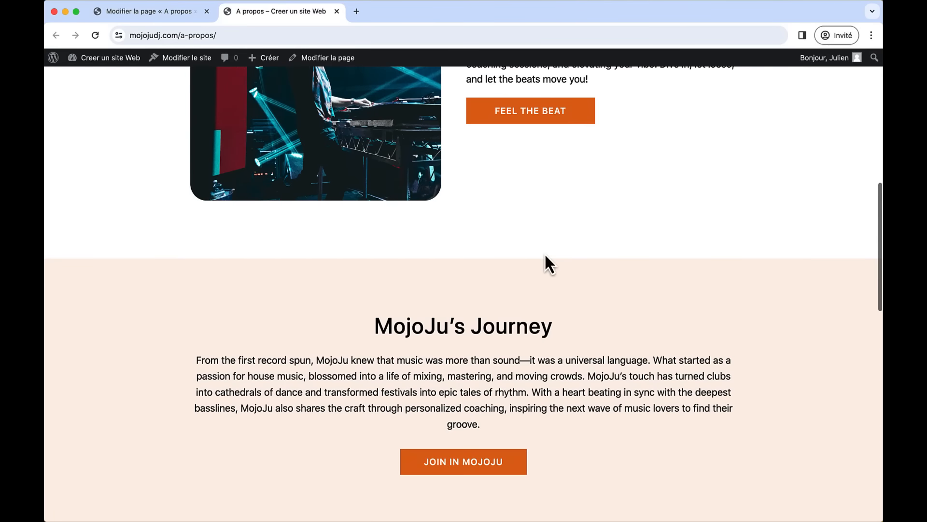
scroll(545, 254, "up", 20)
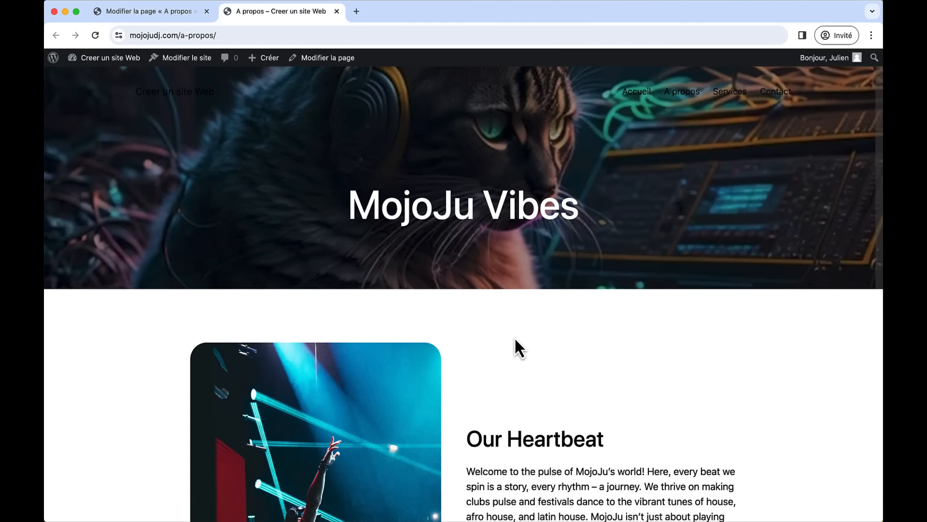
scroll(515, 340, "down", 12)
scroll(515, 338, "down", 8)
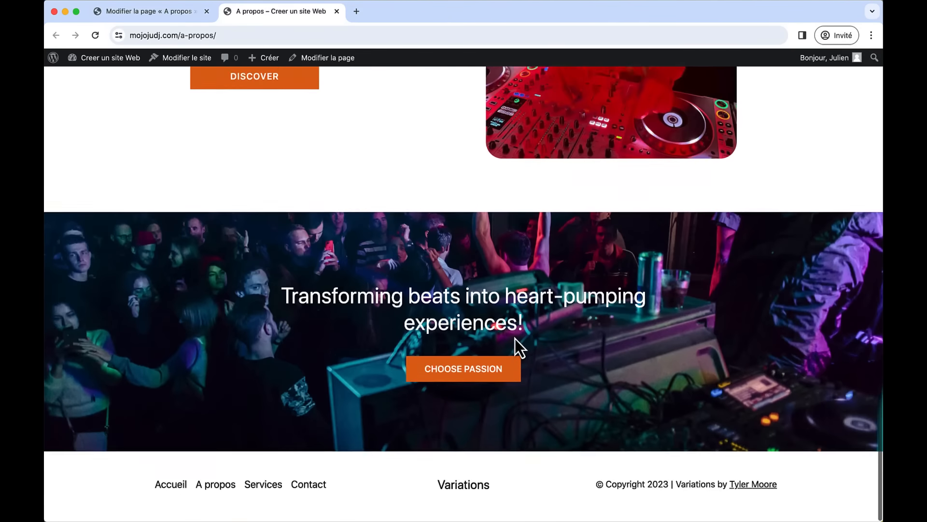
scroll(515, 338, "up", 20)
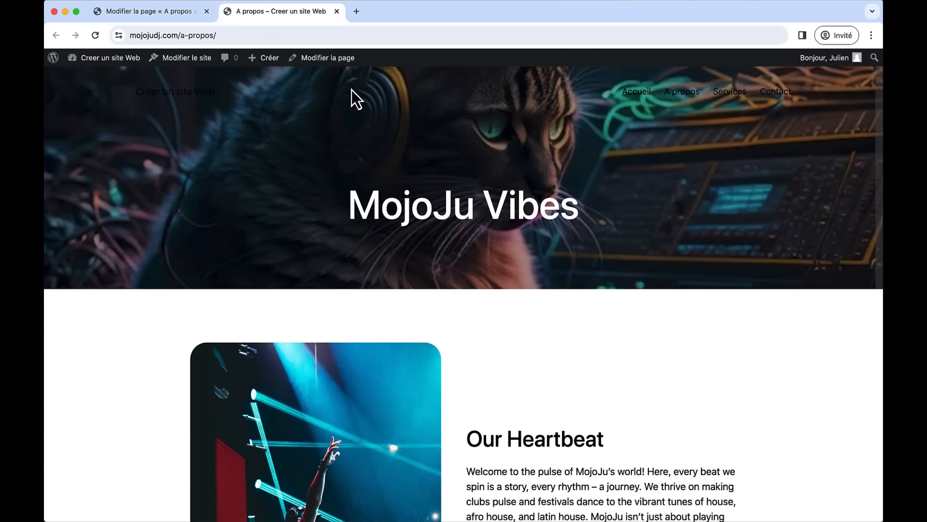
left_click(338, 10)
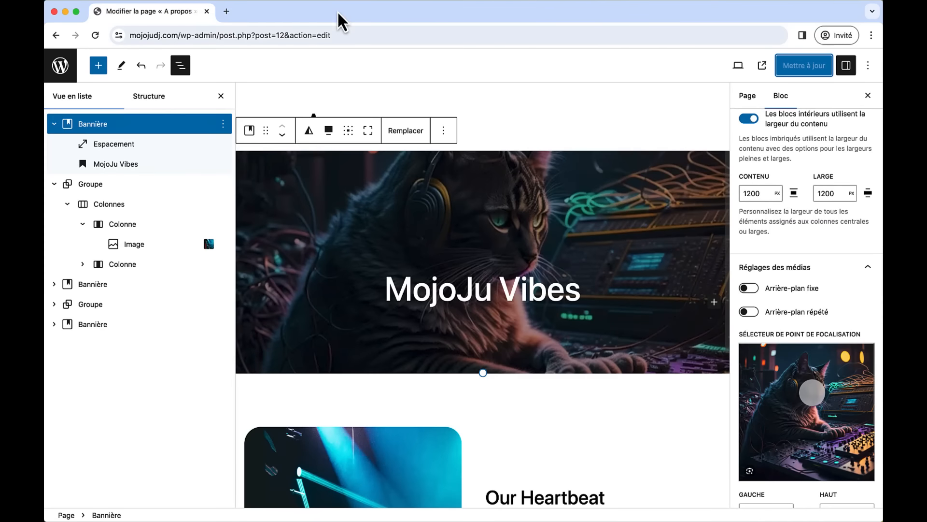
- Open tyler.com in a new tab, tailor its templates to the DJ description, and browse the grid to Coast
left_click(225, 12)
type("tyler.com")
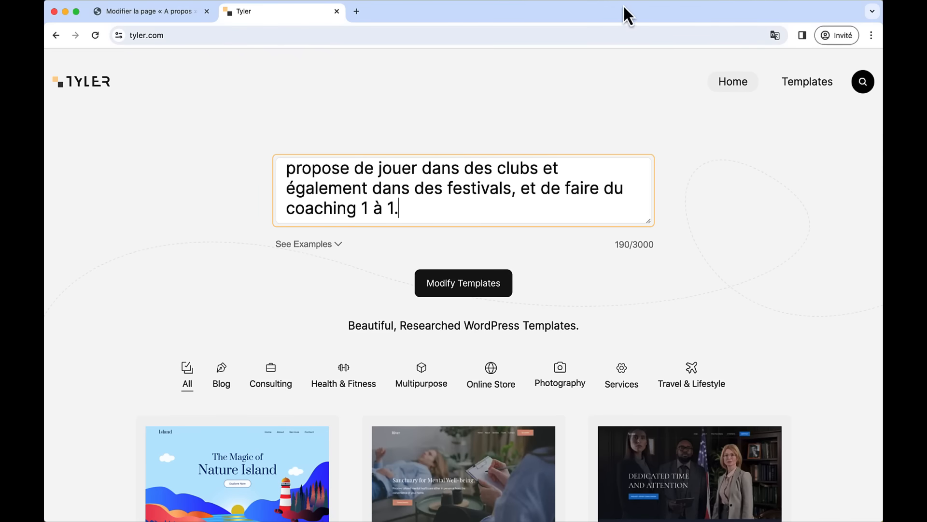
left_click(623, 4)
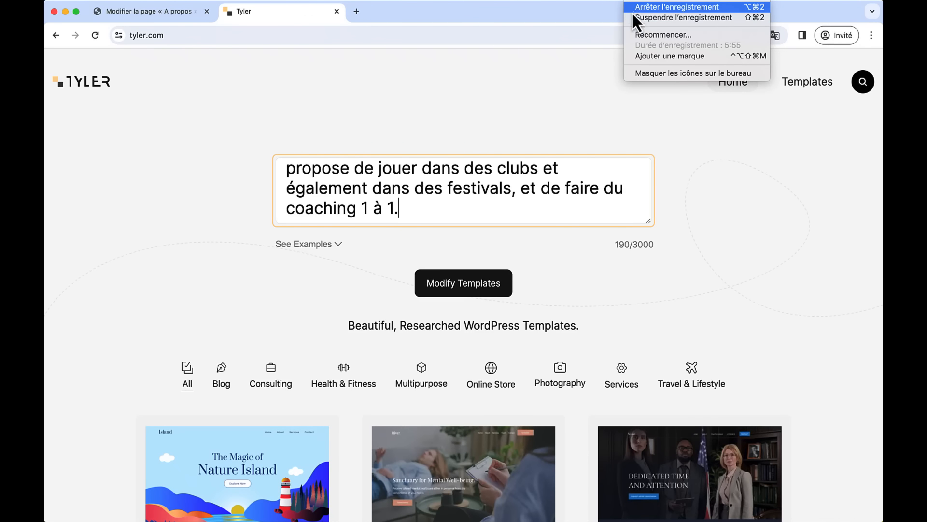
left_click(633, 18)
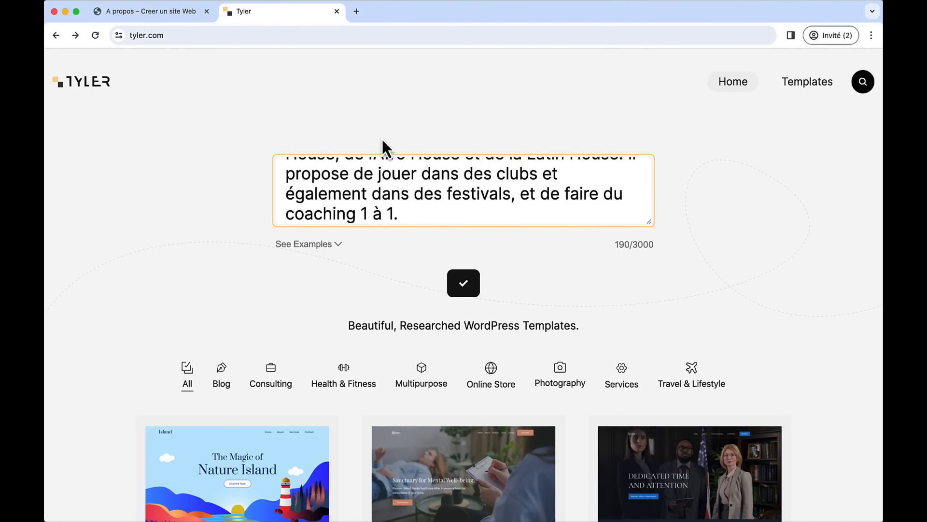
scroll(381, 140, "down", 10)
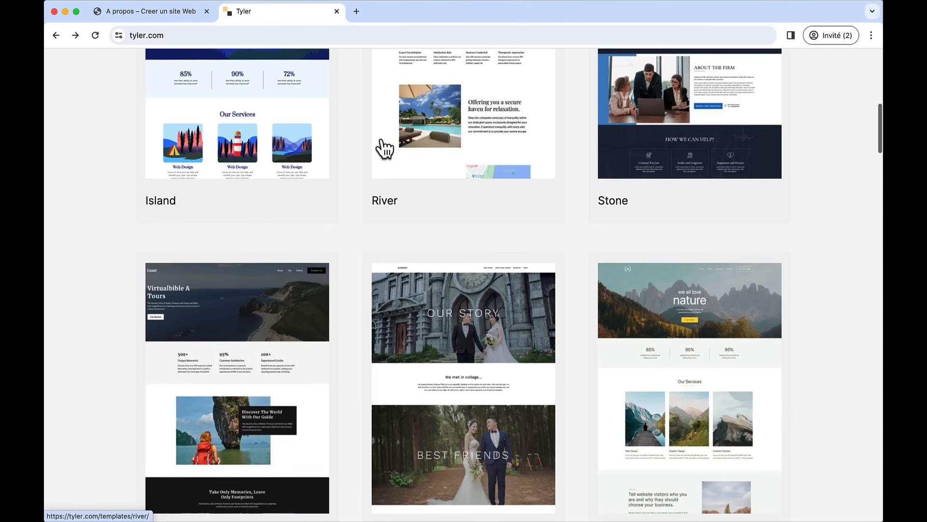
scroll(384, 148, "down", 2)
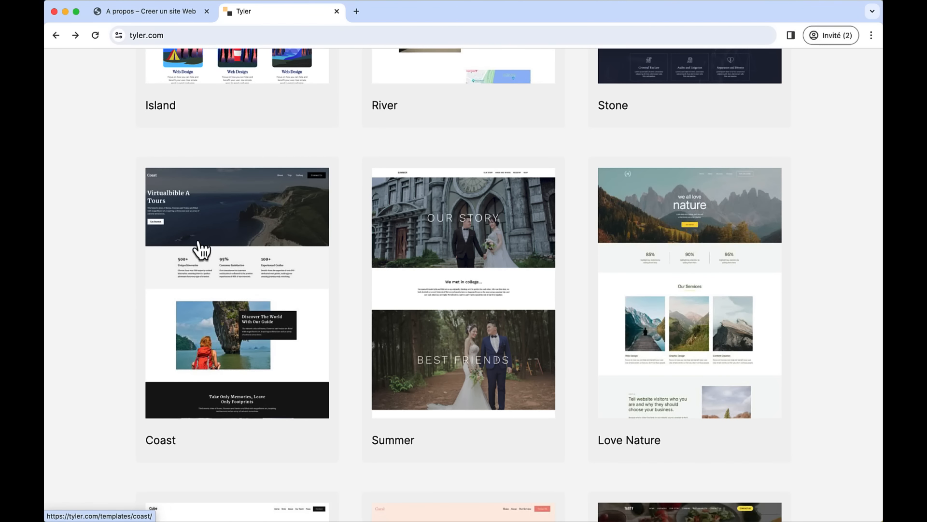
scroll(315, 284, "down", 10)
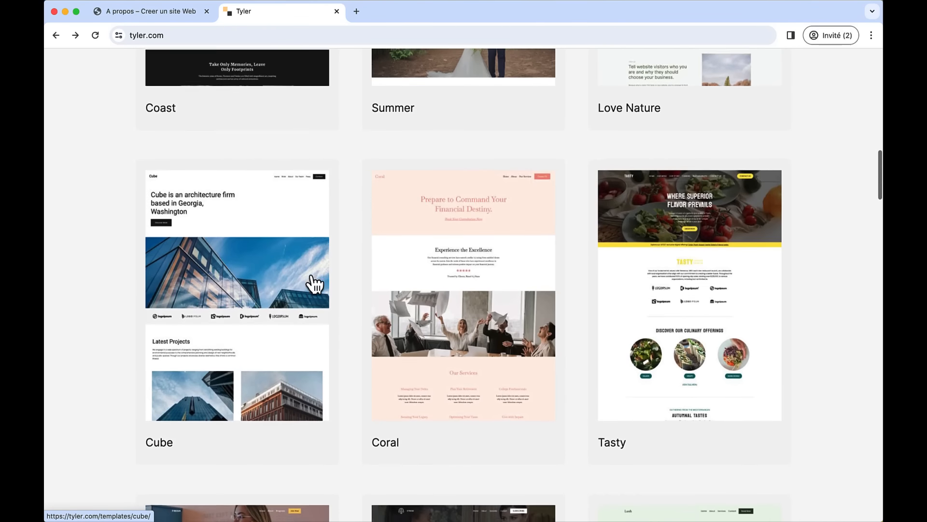
scroll(312, 283, "down", 4)
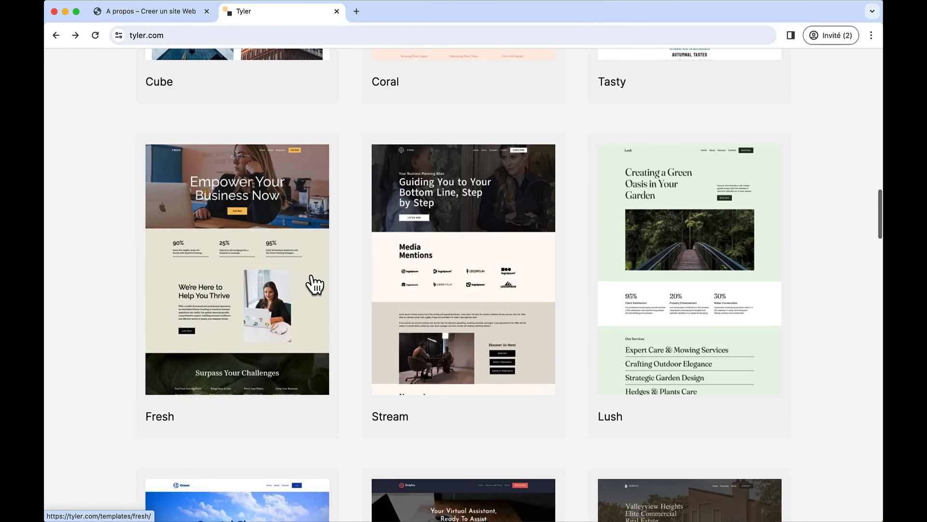
scroll(319, 217, "up", 3)
scroll(321, 219, "up", 10)
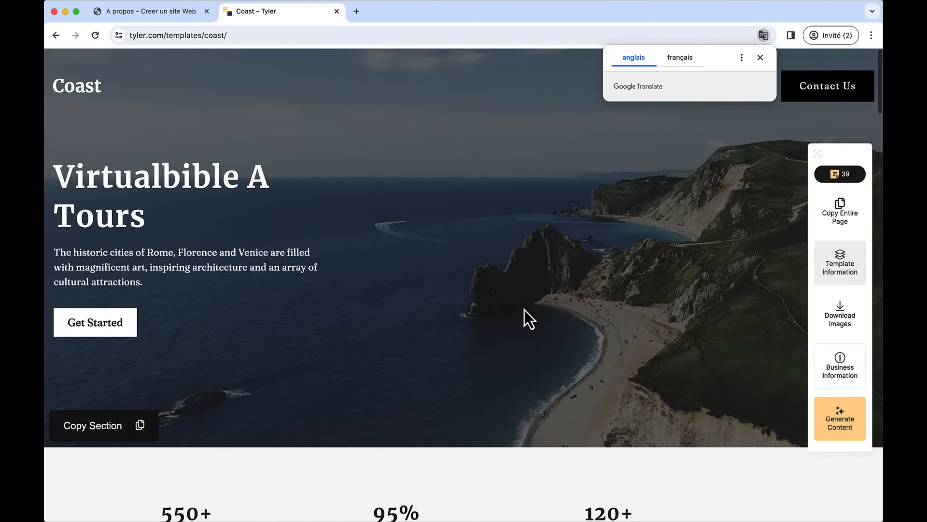
- Generate MojoJu content for Coast and copy the 100+ Gigs, 50+ Coaching Sessions, 24/7 stats section
scroll(524, 314, "down", 3)
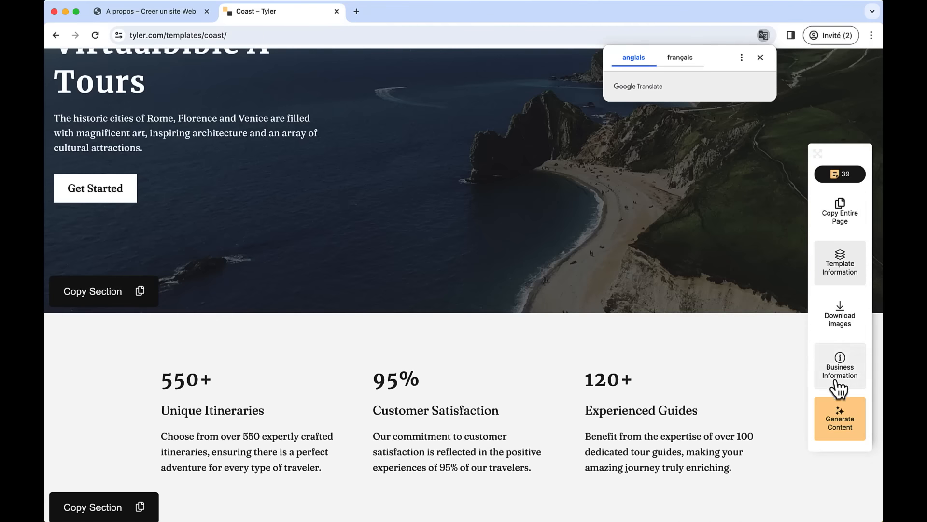
left_click(840, 416)
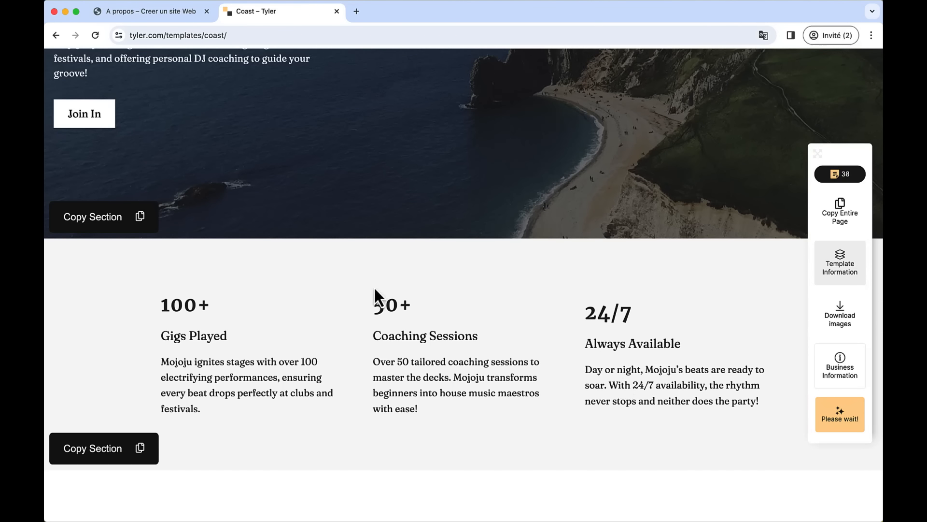
left_click(99, 451)
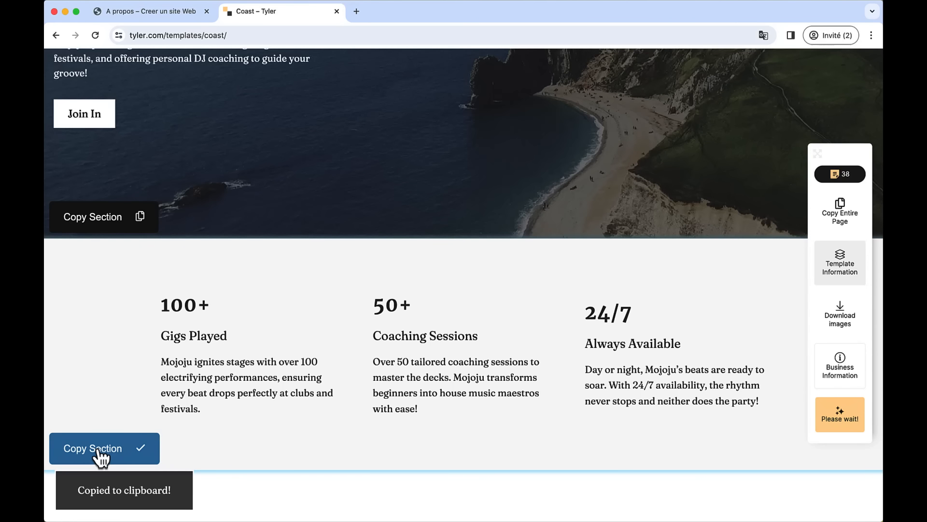
left_click(188, 10)
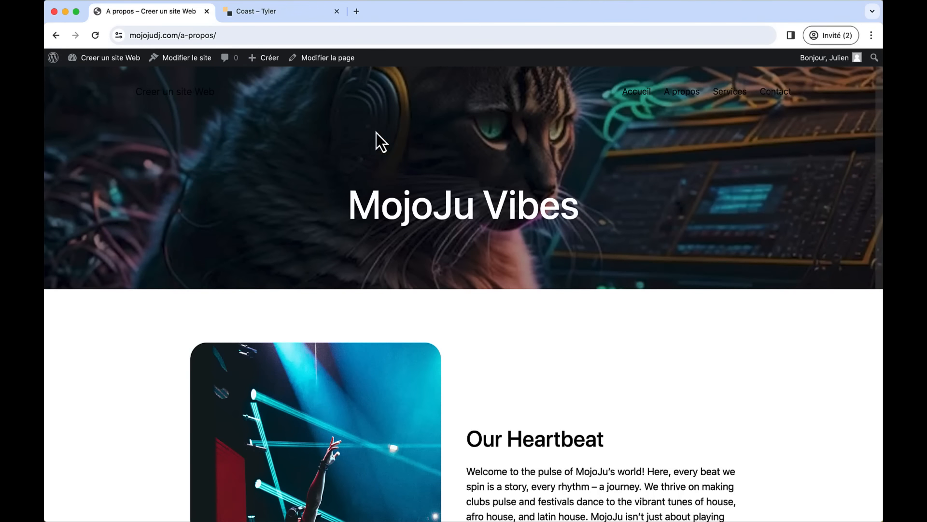
- Open the A propos page in the block editor and scroll down to the closing banner
left_click(320, 59)
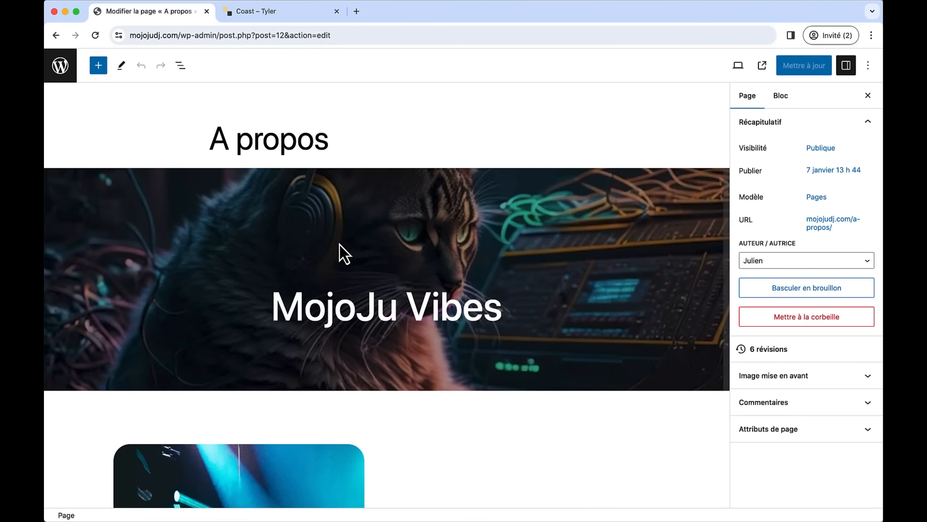
scroll(197, 369, "down", 2)
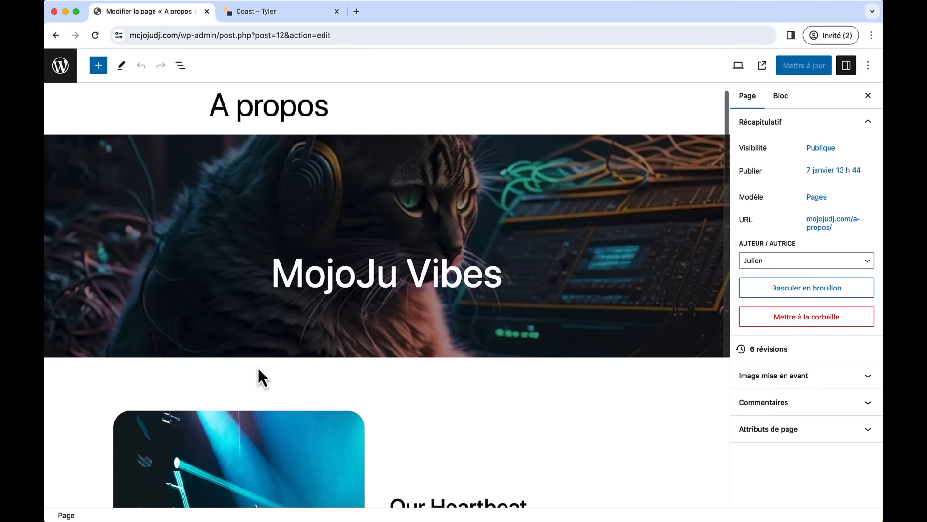
scroll(232, 357, "down", 20)
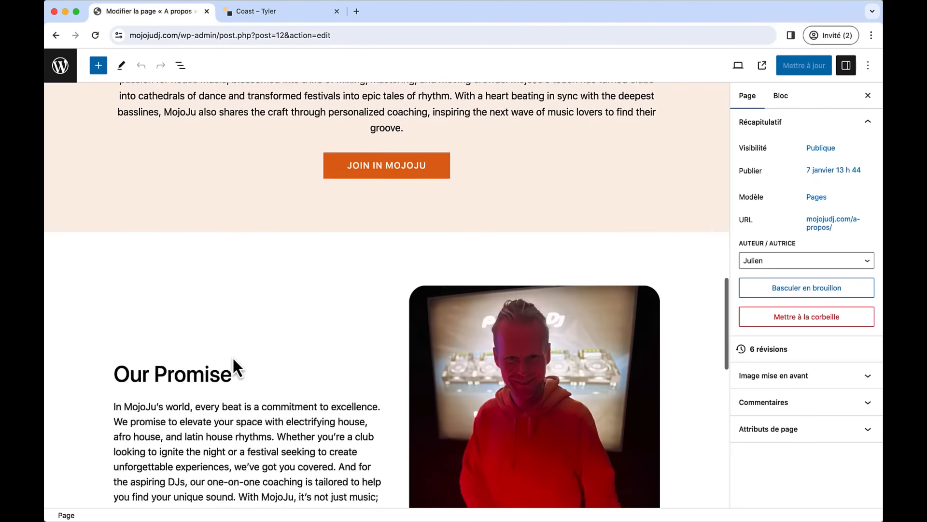
scroll(233, 358, "up", 15)
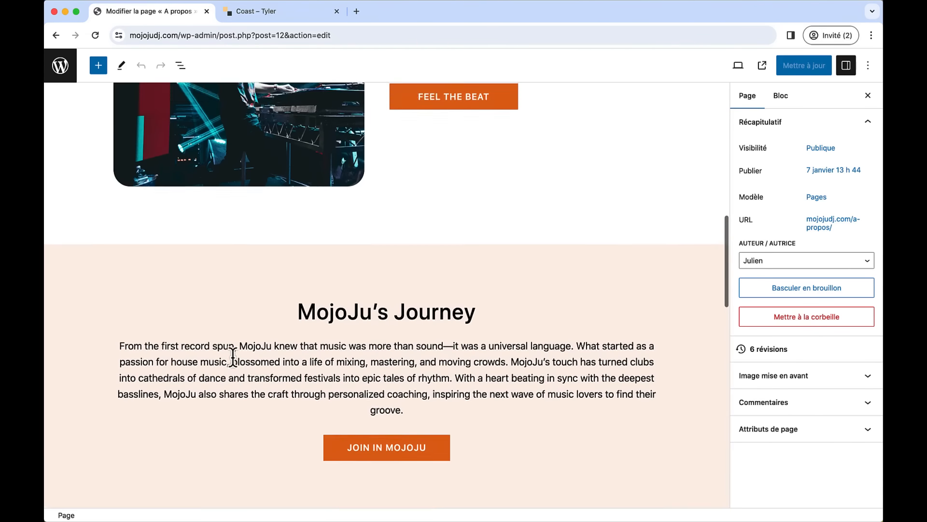
scroll(233, 357, "down", 5)
scroll(233, 357, "down", 15)
scroll(289, 394, "down", 4)
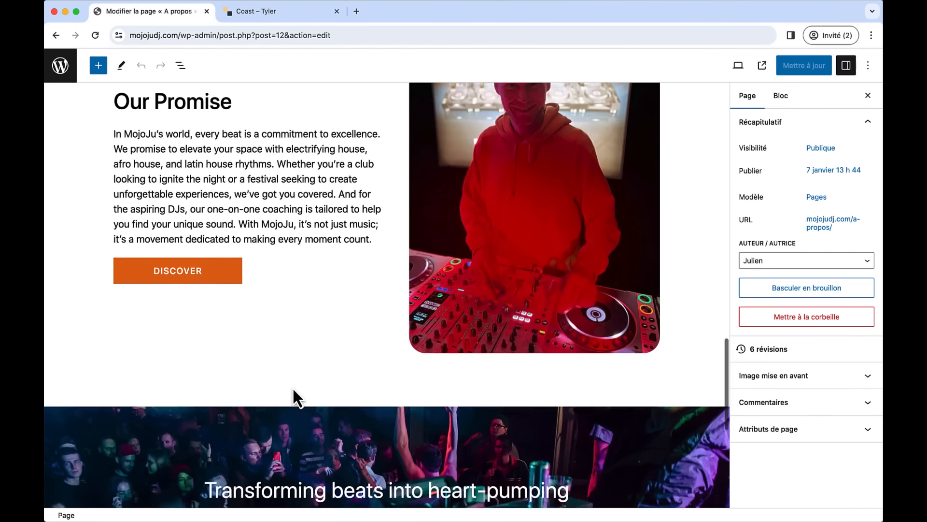
- Paste the copied stats section before the Transforming beats banner and update the page
left_click(180, 65)
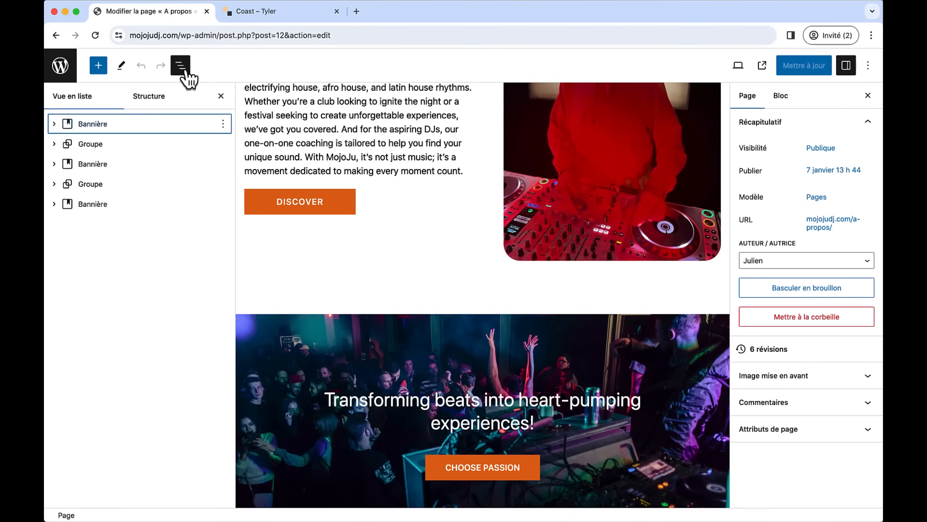
left_click(337, 331)
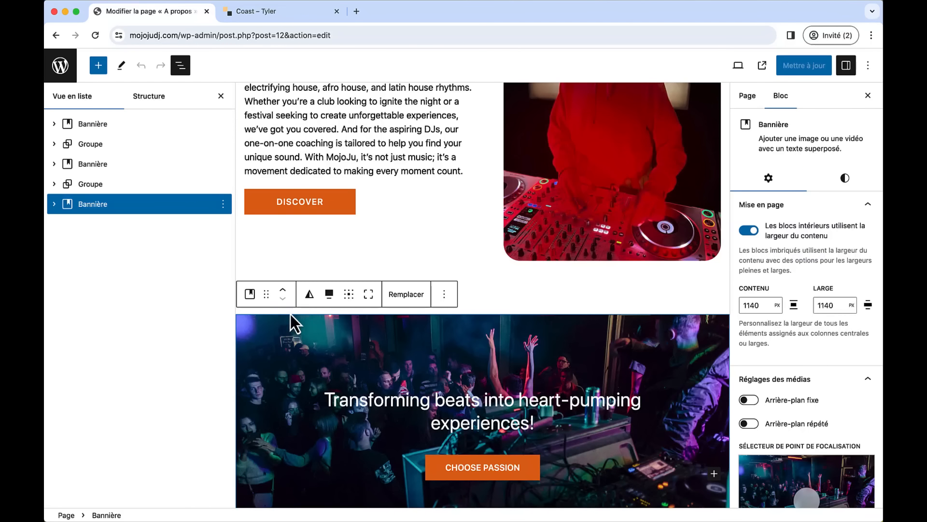
left_click(223, 204)
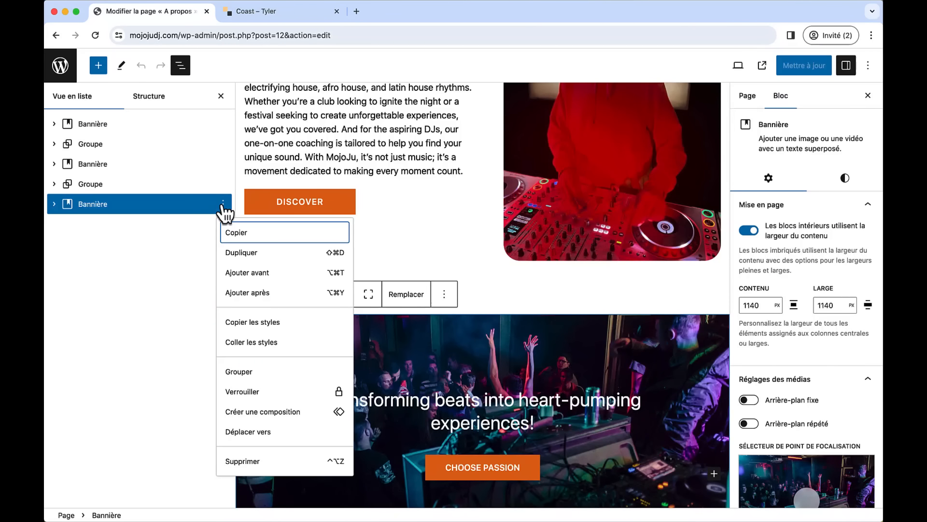
left_click(278, 273)
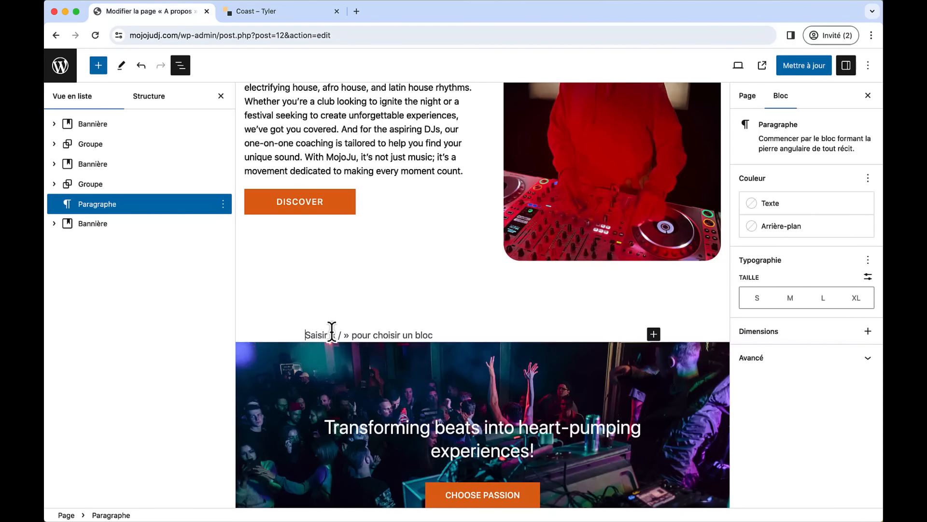
key("super+v")
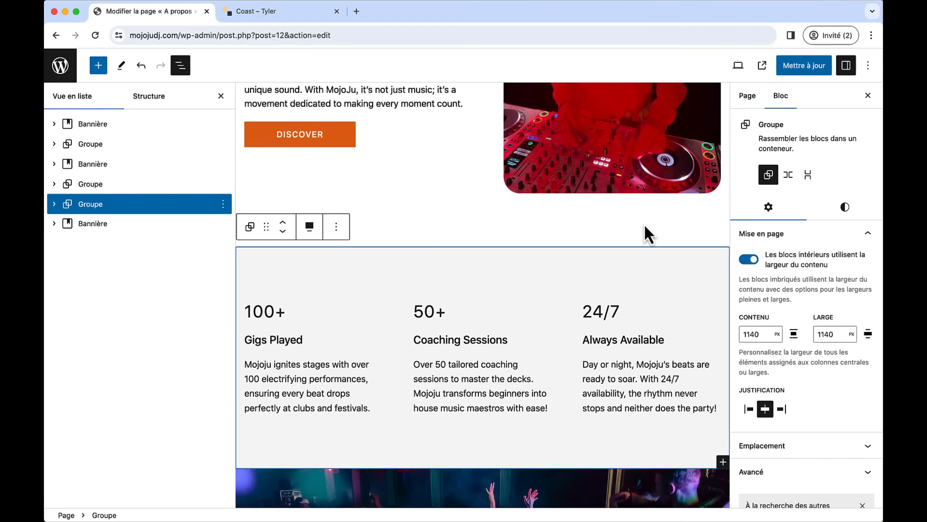
left_click(803, 69)
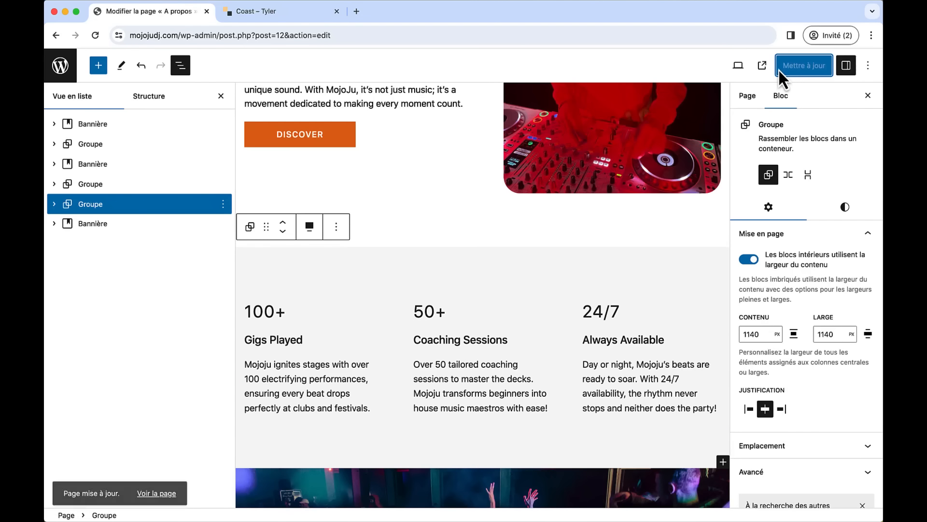
- View the updated A propos page live and scroll through it
left_click(762, 65)
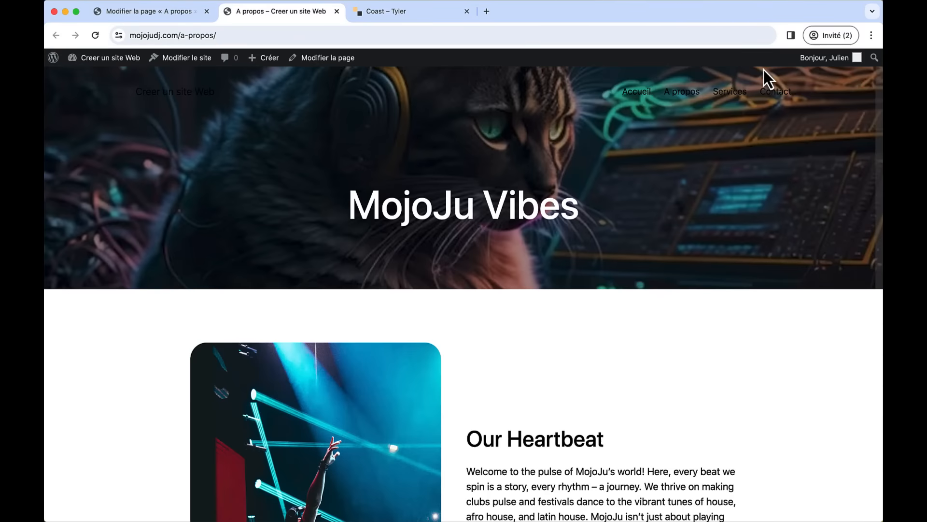
scroll(554, 301, "down", 20)
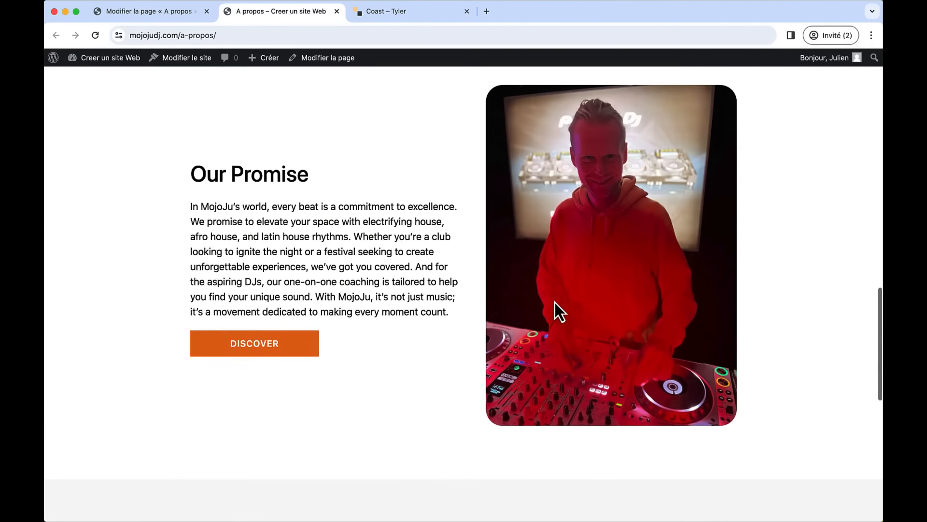
scroll(437, 308, "down", 5)
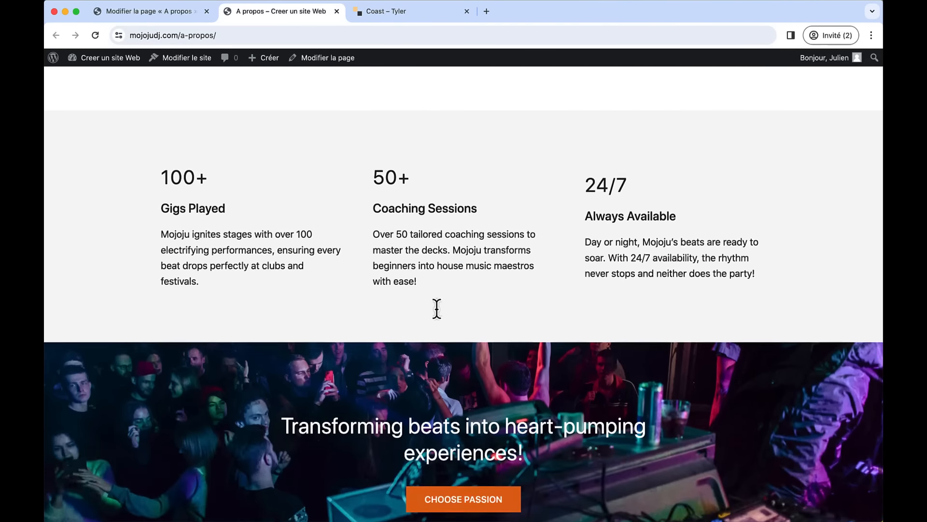
scroll(436, 308, "up", 6)
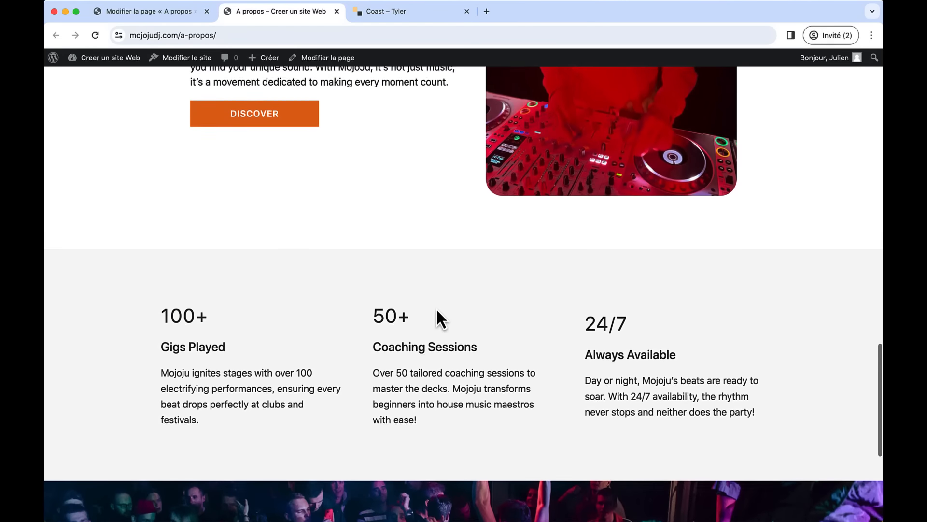
scroll(436, 308, "up", 20)
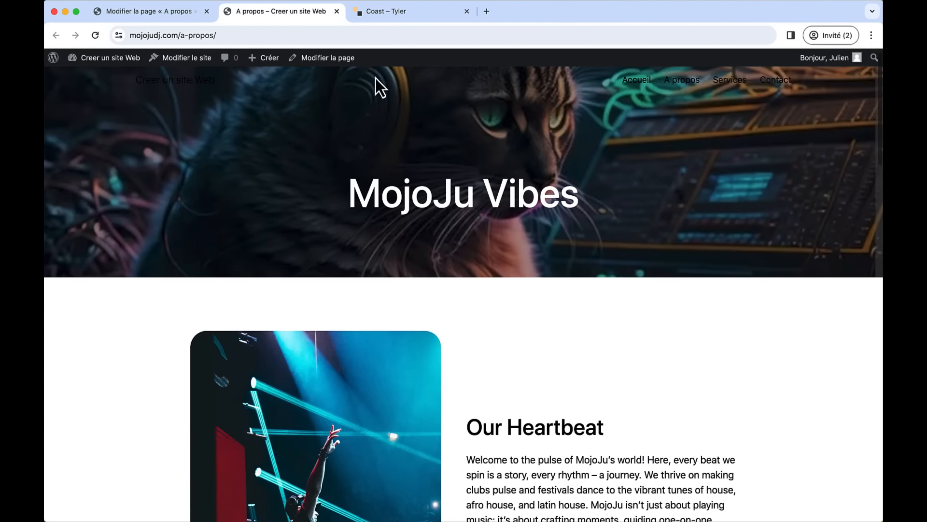
- Close the live A propos and Coast – Tyler tabs and return to the Pages list
left_click(155, 12)
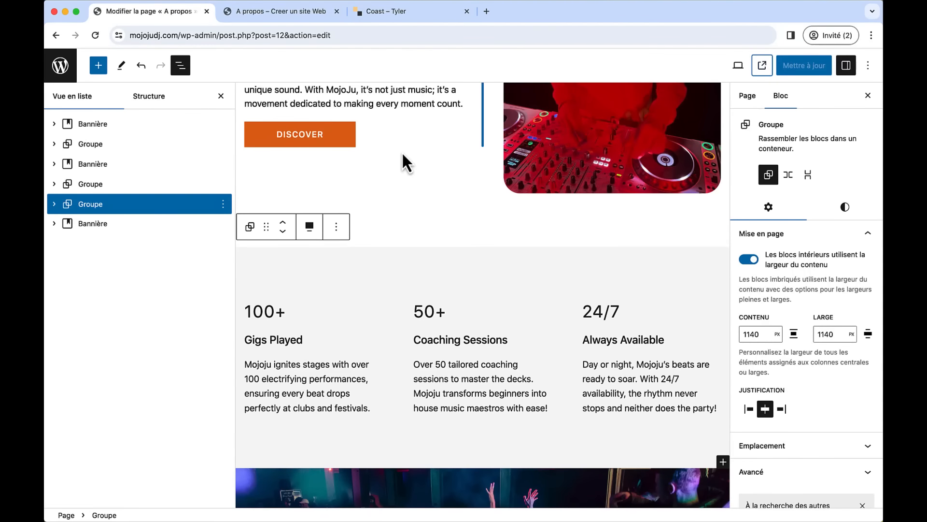
scroll(402, 154, "up", 15)
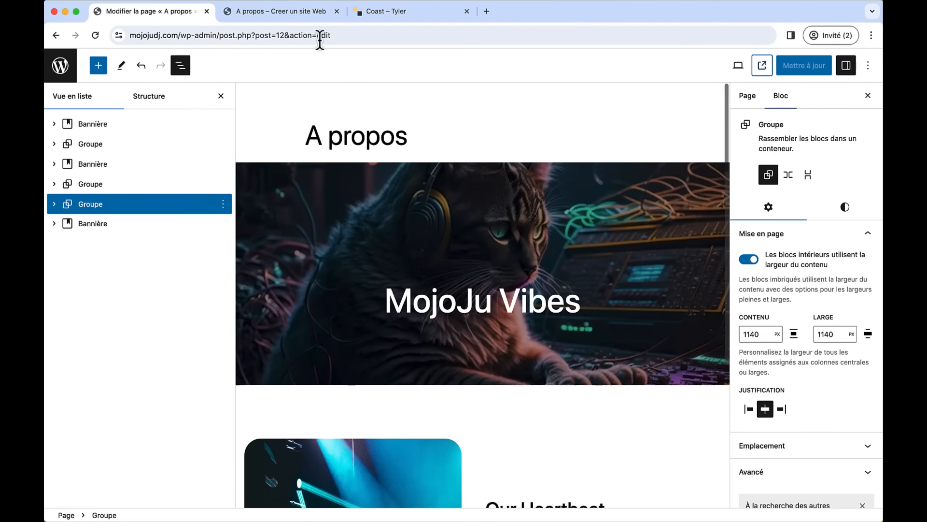
left_click(336, 12)
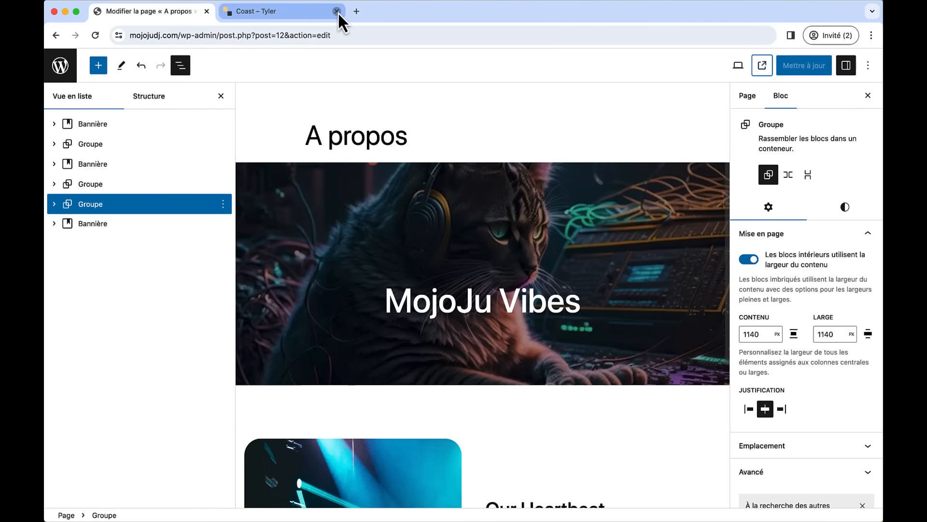
left_click(337, 11)
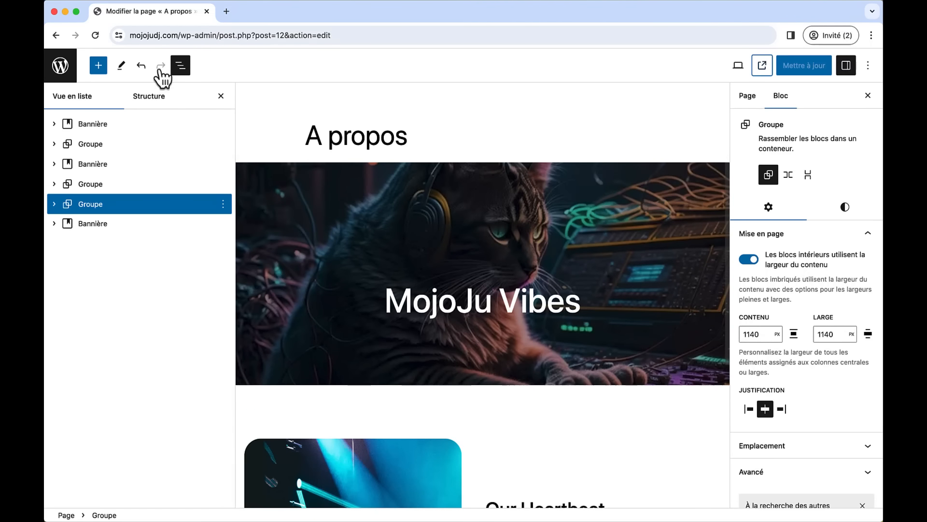
left_click(63, 67)
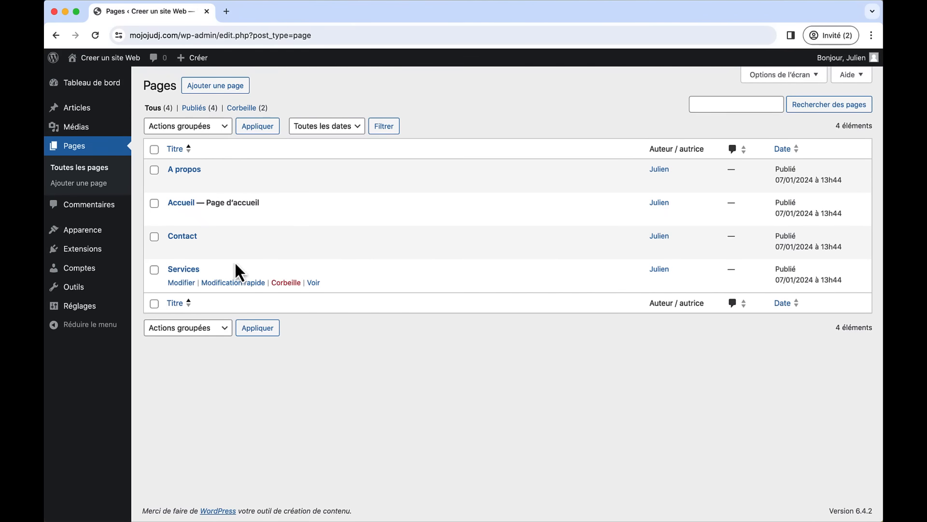
- Open the Services page and put Services - HAUT.jpeg behind the Beat Mastery banner
left_click(189, 270)
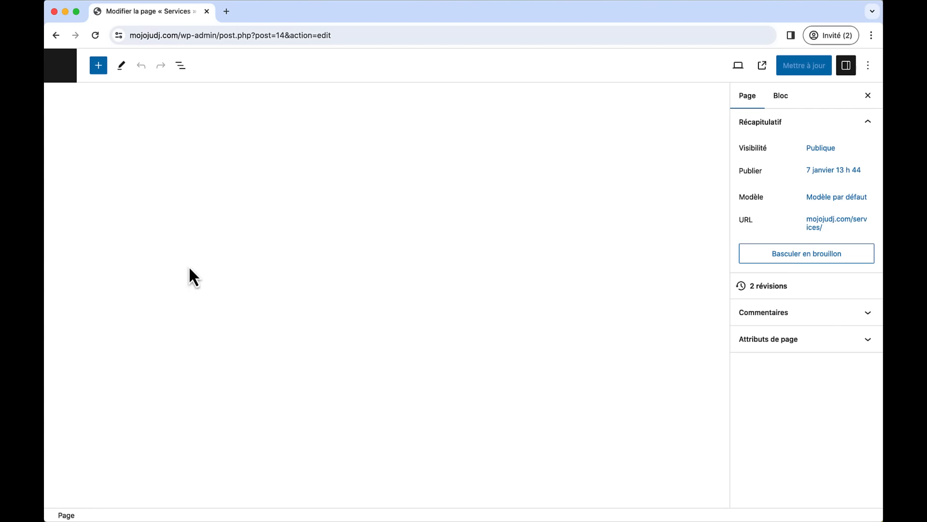
scroll(408, 290, "down", 5)
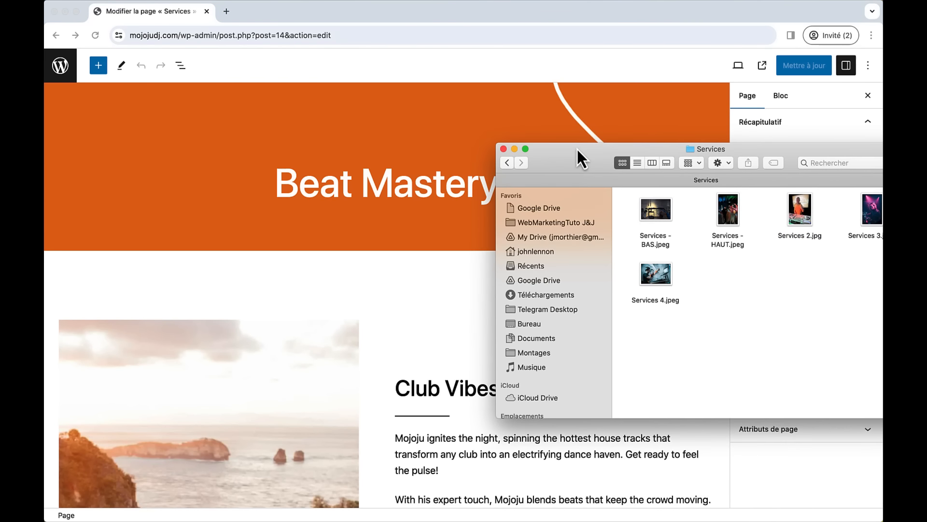
left_click_drag(577, 148, 512, 85)
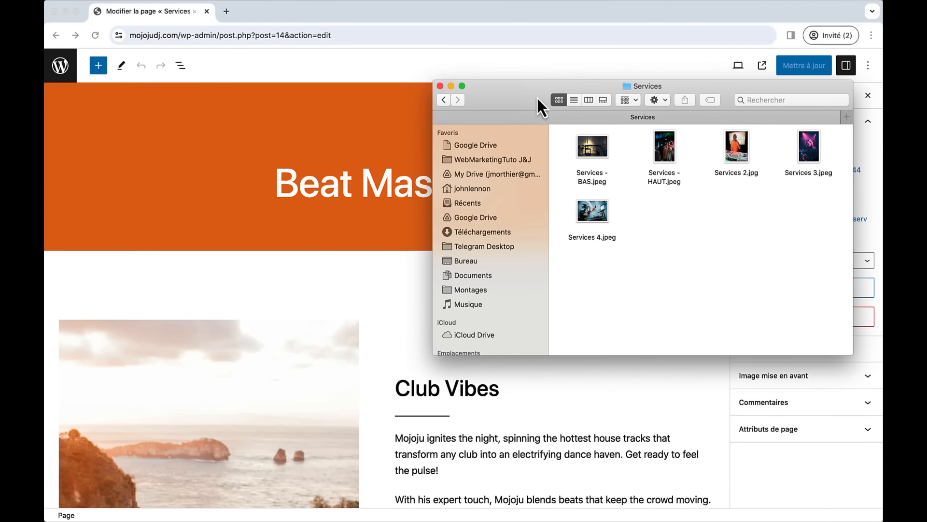
left_click_drag(661, 147, 301, 122)
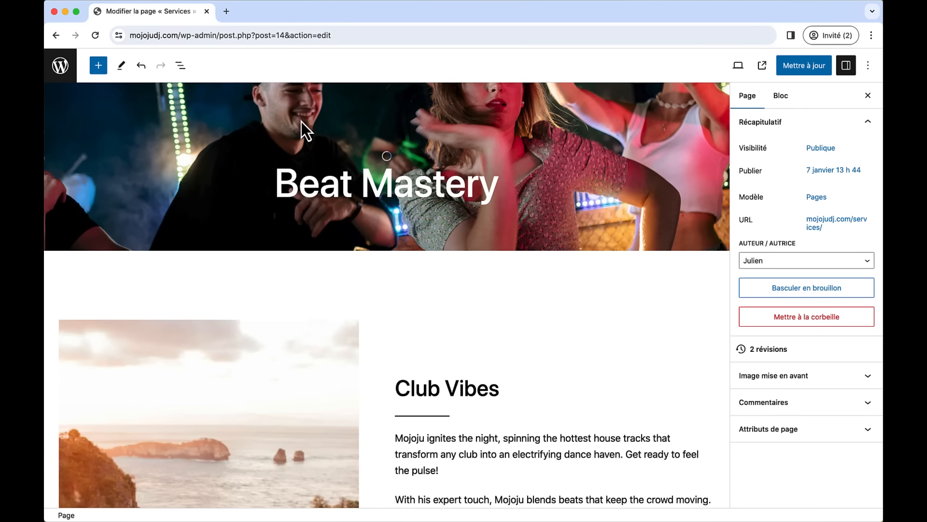
- Drop Services 2, 3 and 4 photos into the Club Vibes, Festival Fever and DJ Coaching images
scroll(476, 305, "down", 5)
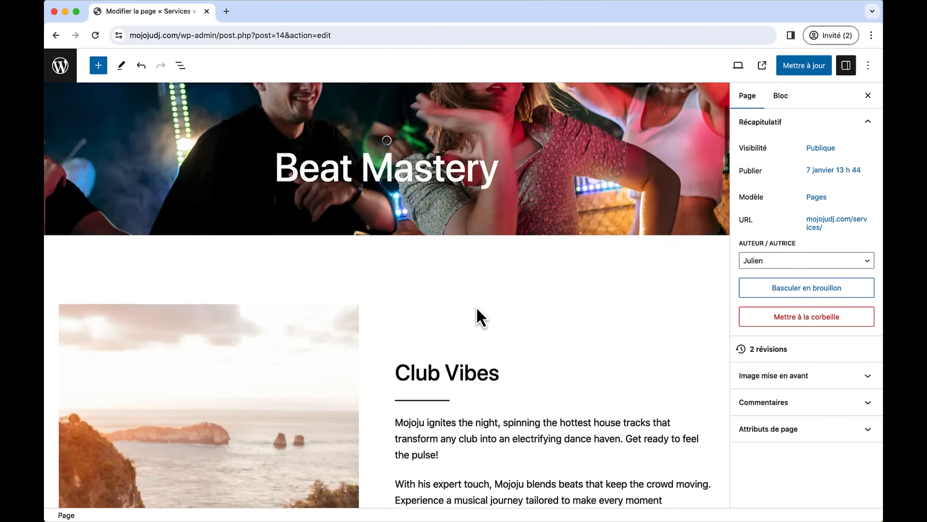
key("super+Tab")
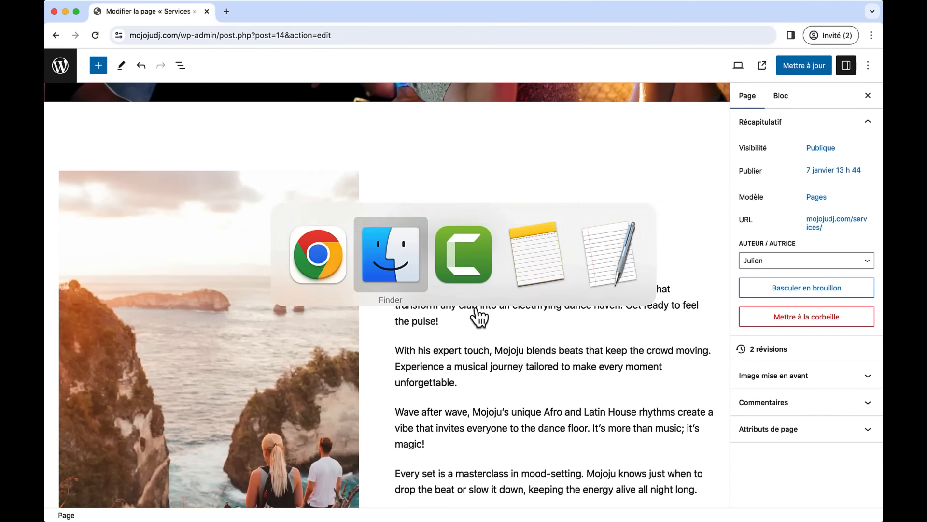
left_click_drag(723, 155, 239, 491)
scroll(416, 420, "down", 10)
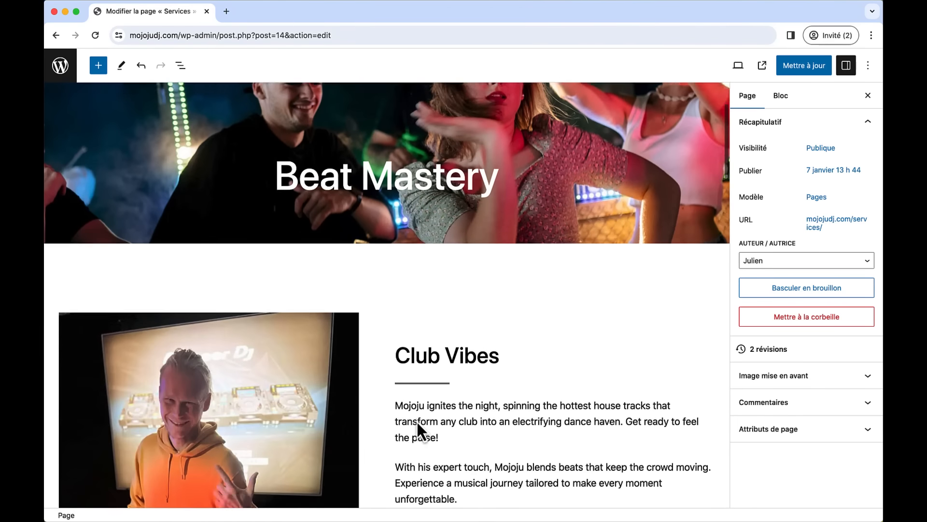
scroll(416, 420, "down", 10)
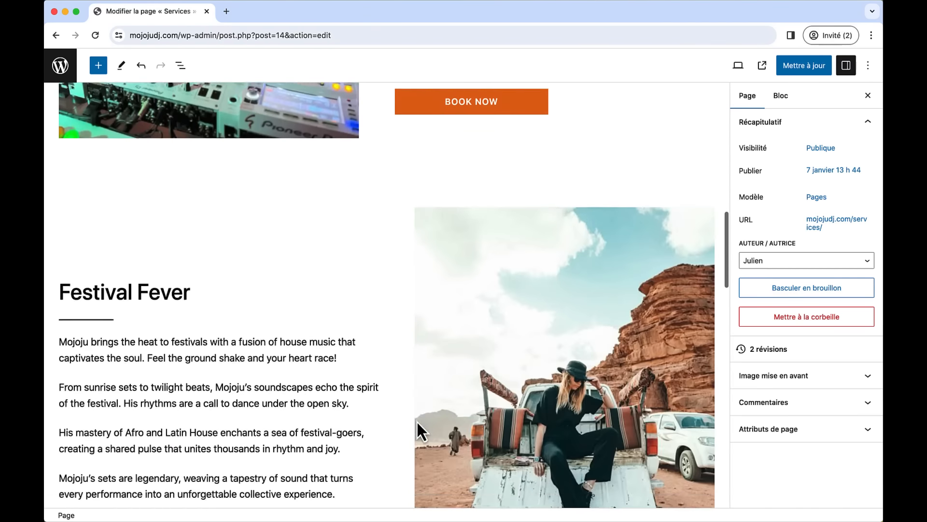
key("super+Tab")
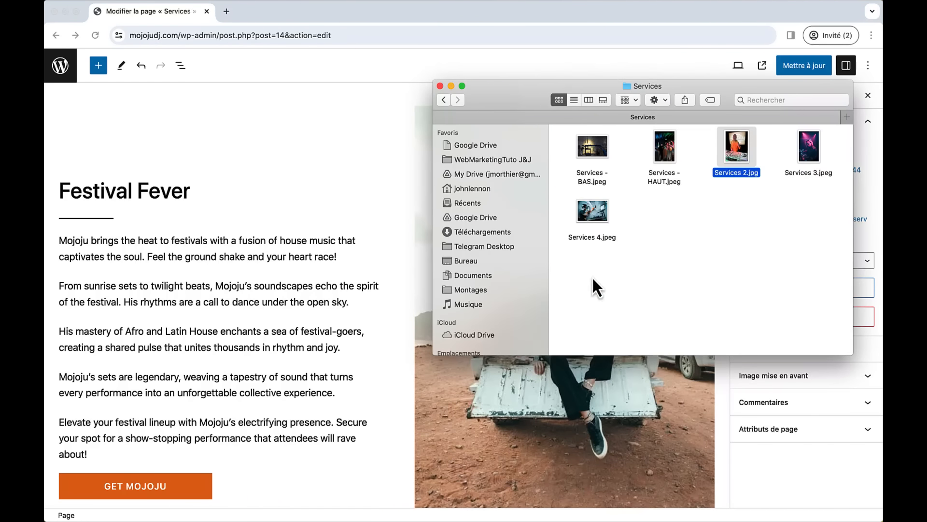
left_click_drag(809, 148, 525, 403)
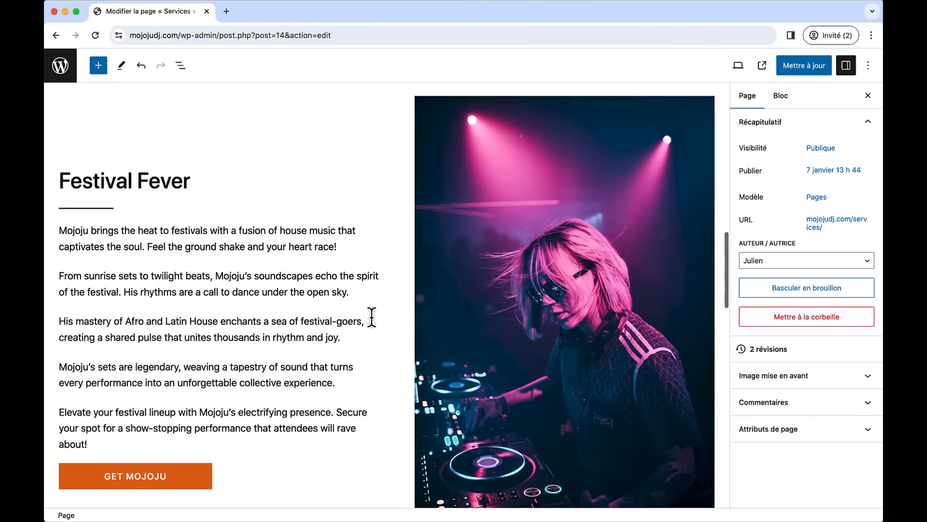
scroll(372, 317, "down", 7)
scroll(372, 317, "down", 5)
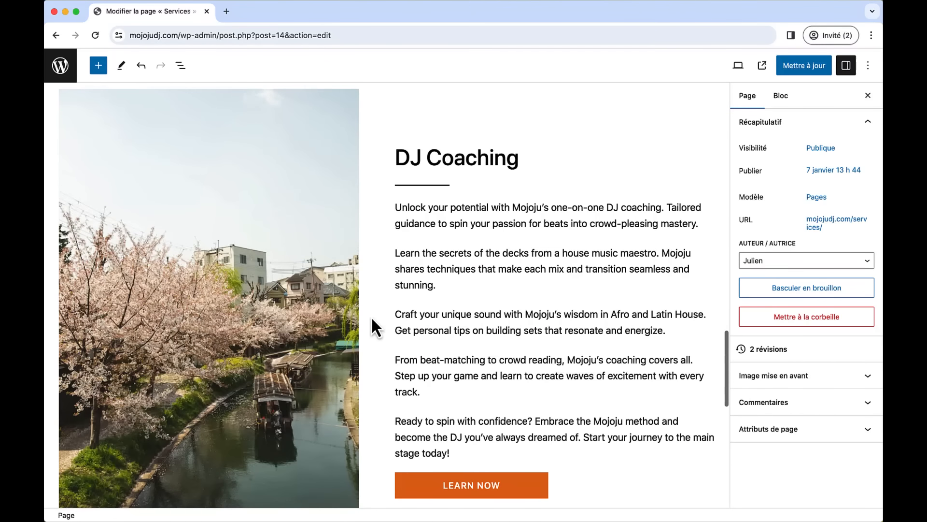
key("super+Tab")
left_click_drag(594, 213, 292, 239)
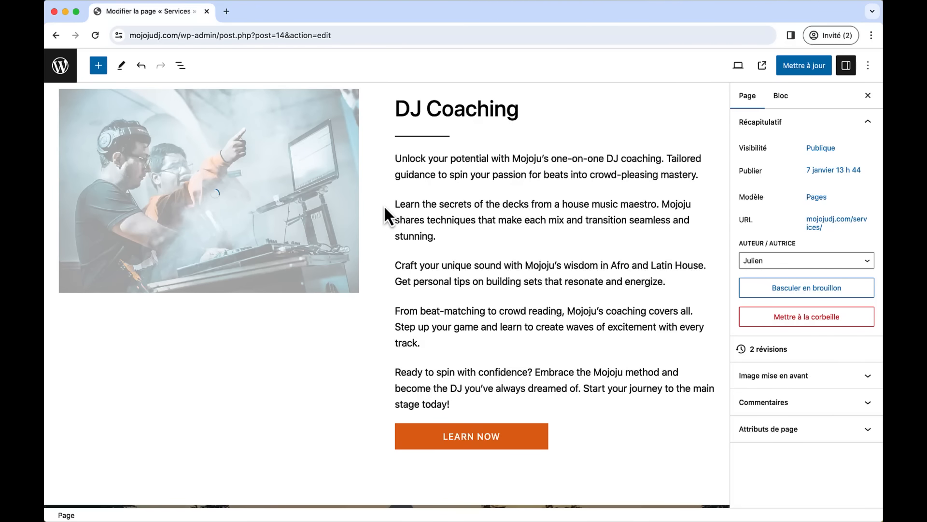
- Set the DJ Coaching image's Proportion de taille to Portrait - 3:4
left_click(316, 208)
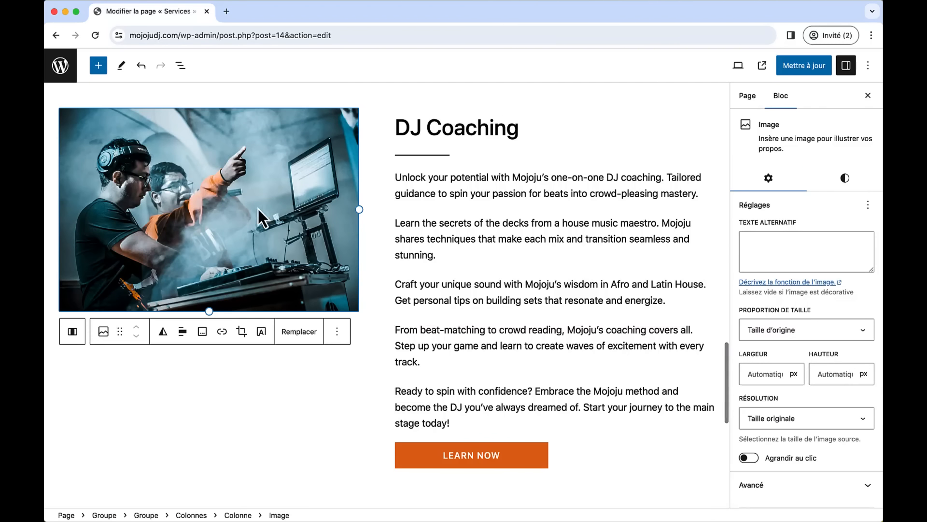
left_click(808, 333)
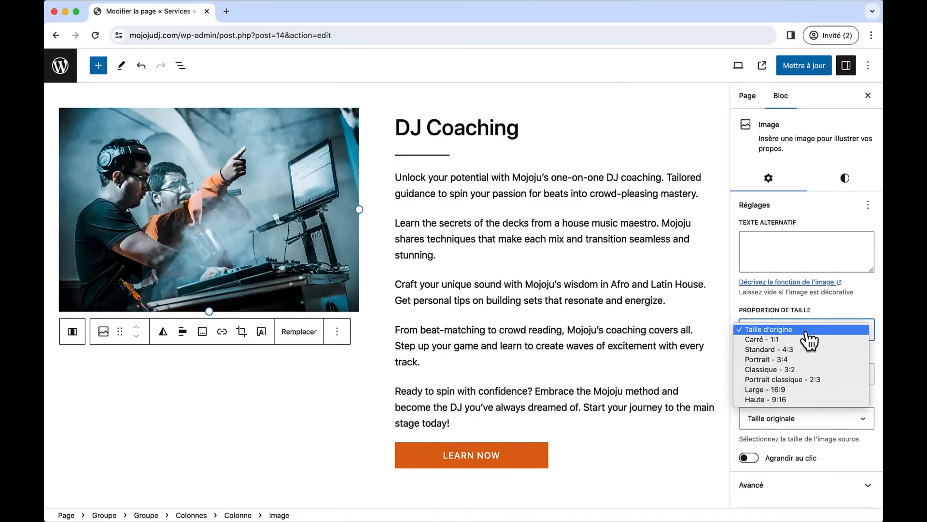
left_click(794, 359)
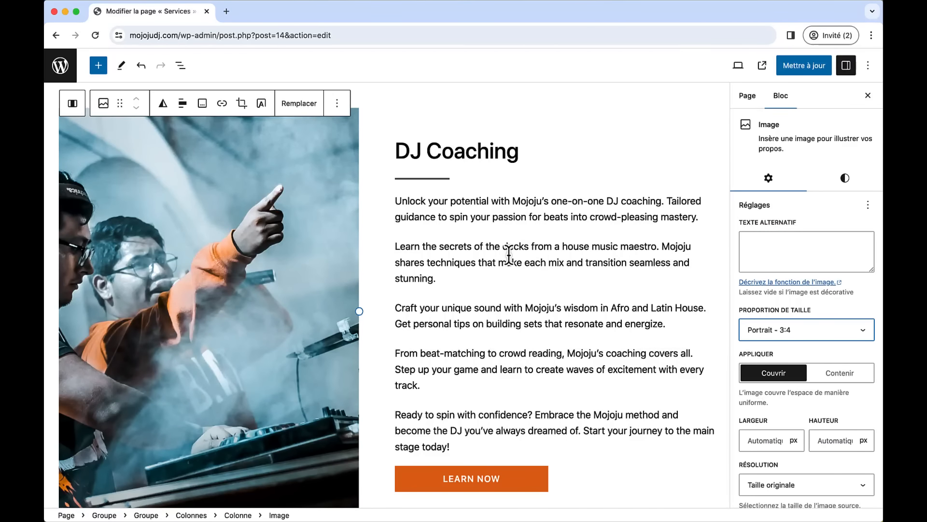
scroll(509, 254, "down", 8)
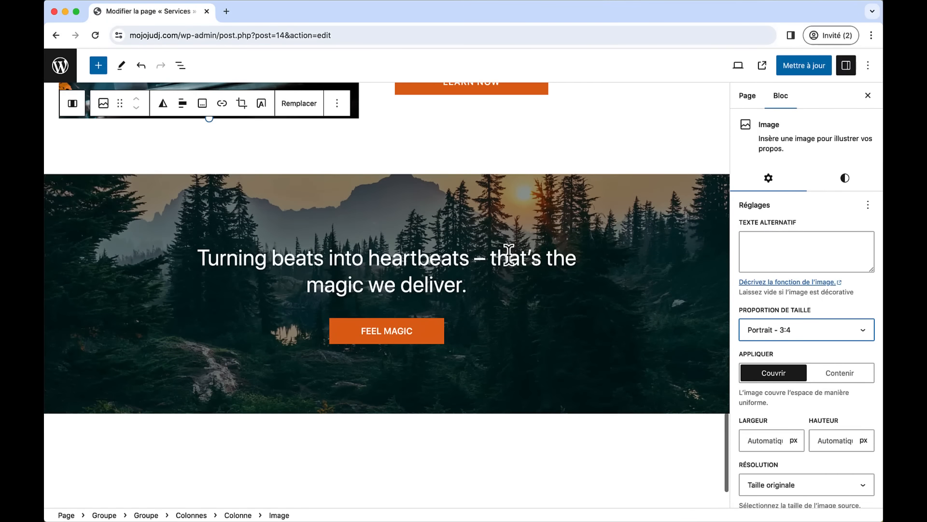
key("super+Tab")
- Replace the closing banner's forest background with Services - BAS.jpeg and set its focal point top to 28%
left_click(583, 145)
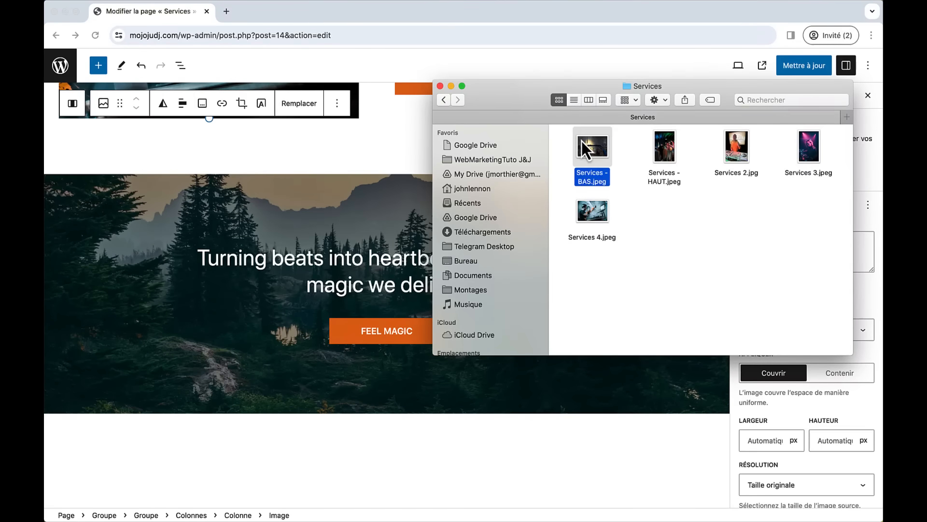
left_click_drag(581, 141, 341, 215)
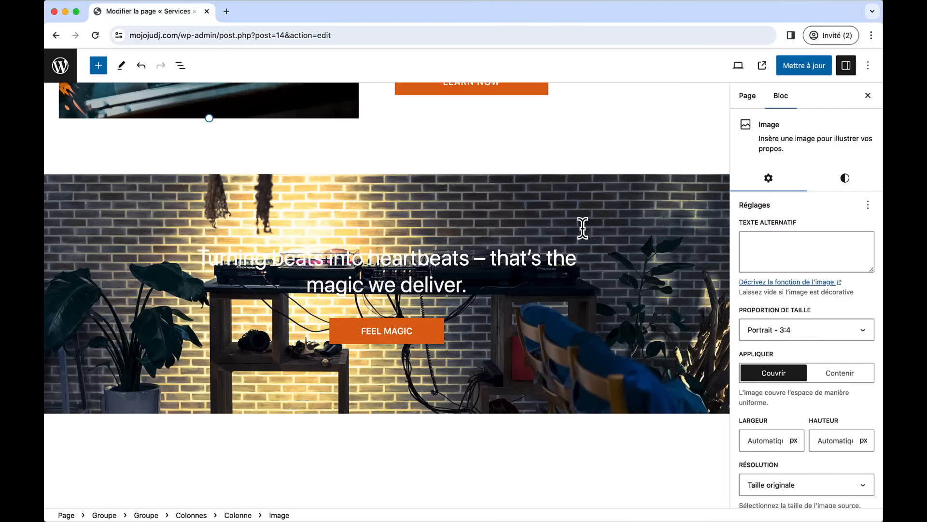
left_click(279, 181)
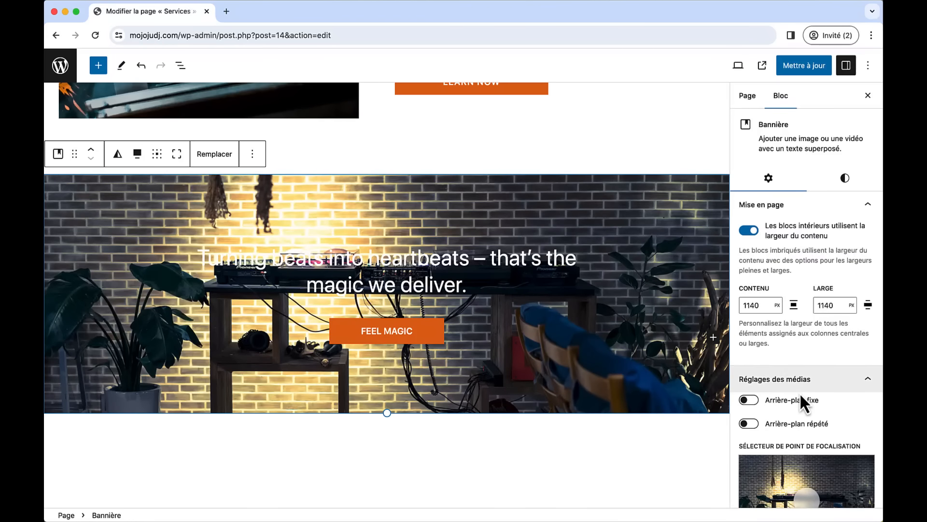
scroll(801, 394, "down", 3)
left_click_drag(805, 359, 806, 343)
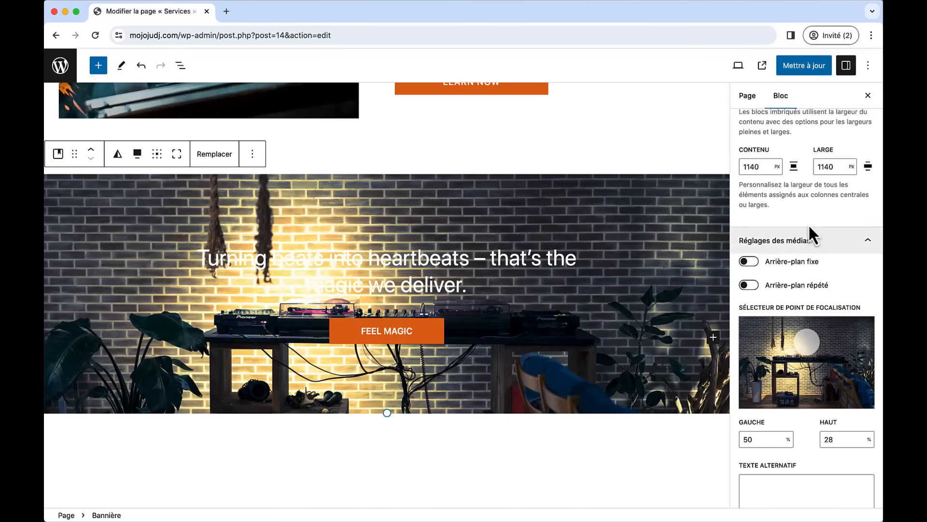
scroll(803, 202, "up", 3)
left_click(833, 184)
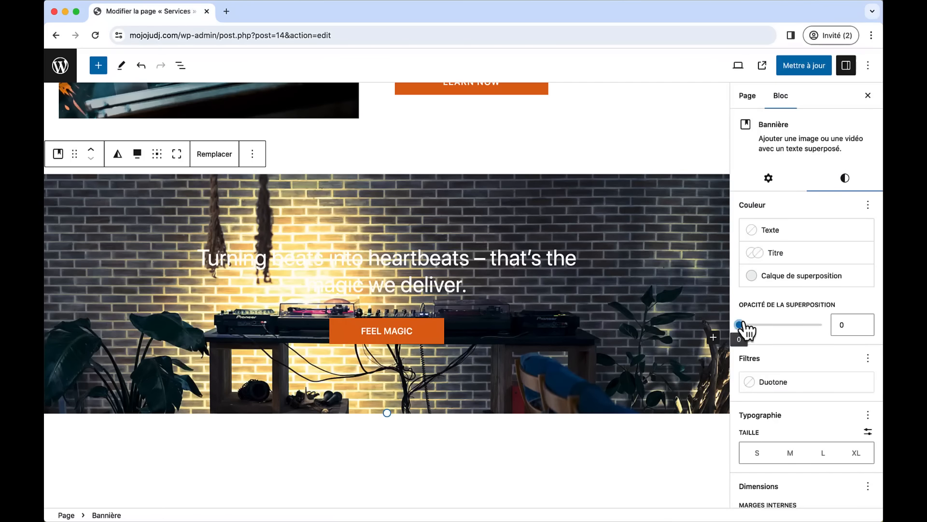
- Give the closing banner a near-black #040404 overlay at 30 opacity
left_click_drag(741, 324, 764, 325)
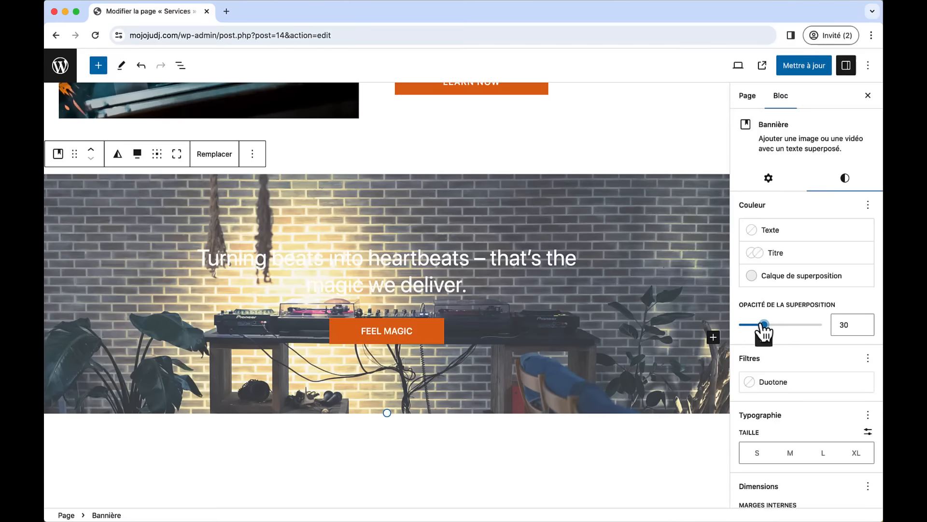
left_click(780, 282)
left_click(646, 322)
left_click(515, 352)
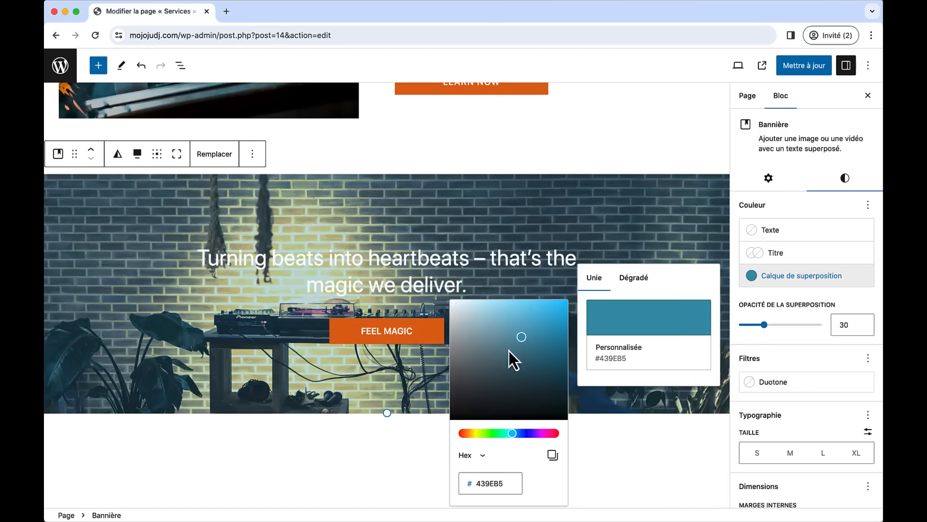
left_click_drag(514, 353, 439, 415)
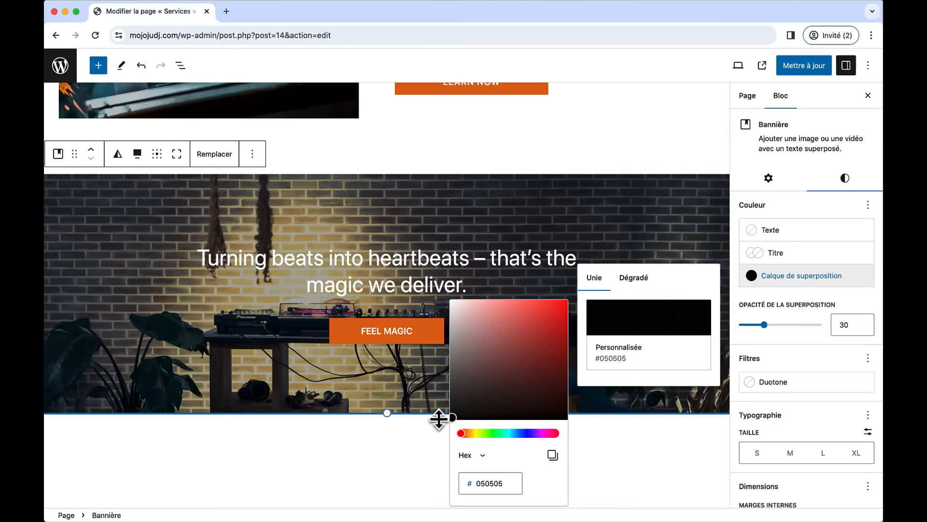
left_click(659, 127)
left_click(644, 152)
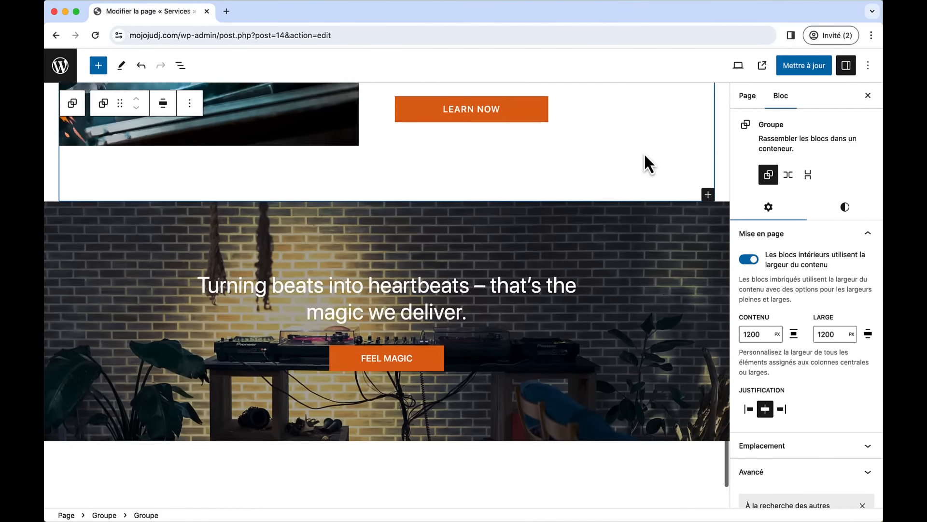
scroll(644, 155, "up", 20)
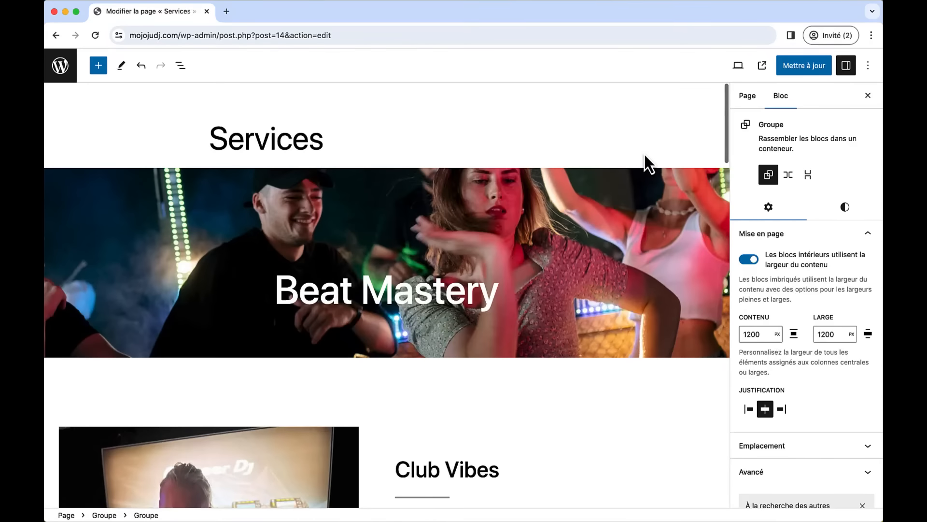
left_click(644, 155)
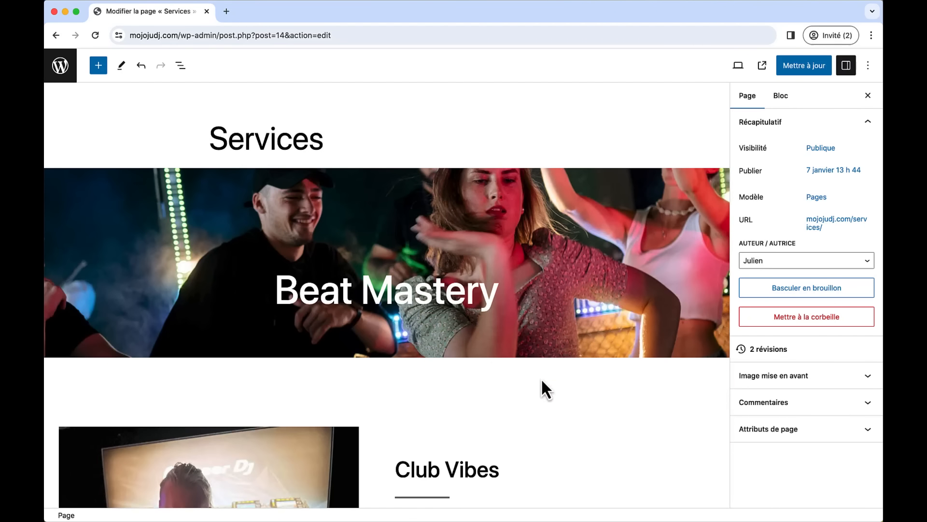
- Give the Beat Mastery banner a white overlay at 30 opacity and update the Services page
left_click(66, 181)
left_click(50, 182)
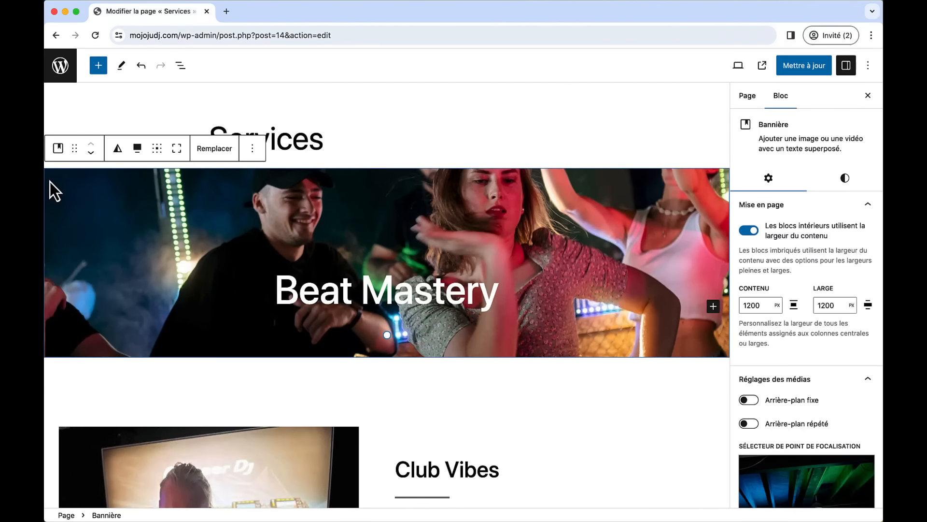
left_click(827, 185)
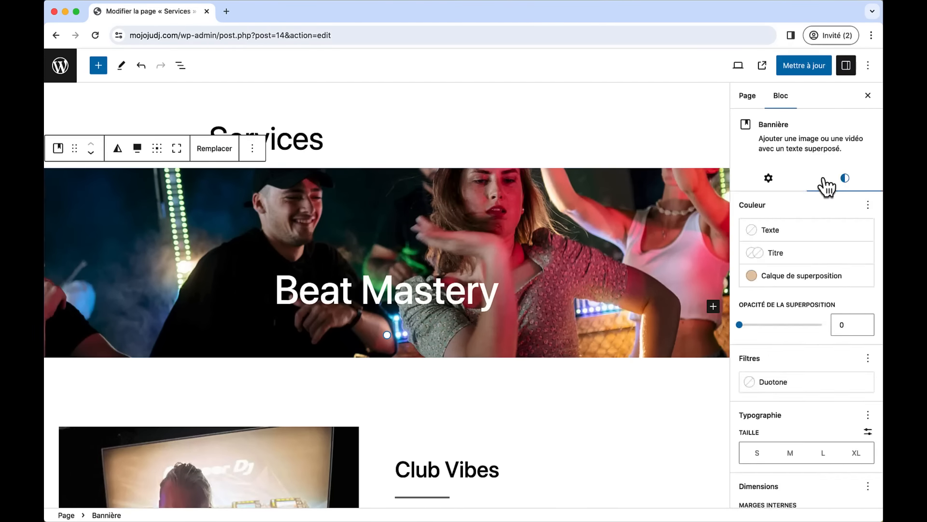
left_click_drag(770, 324, 764, 324)
left_click(792, 282)
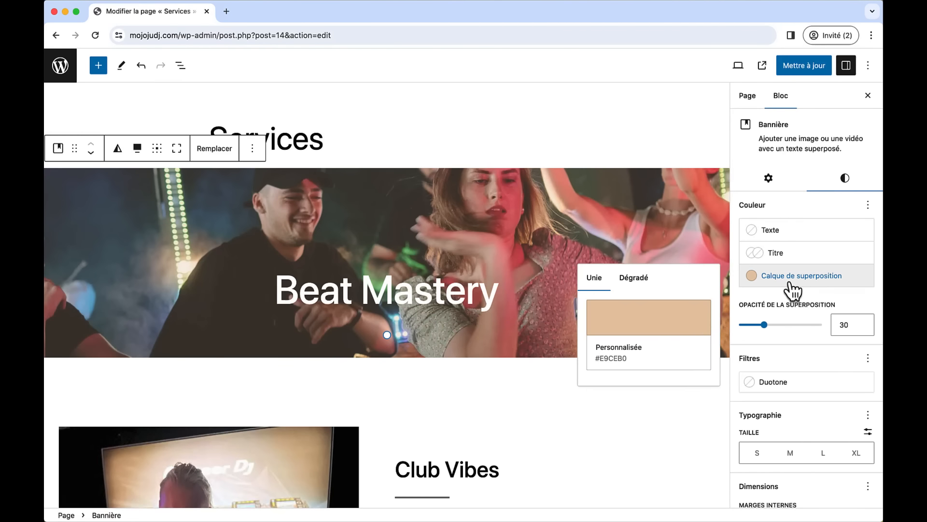
left_click(672, 321)
left_click_drag(535, 317, 449, 301)
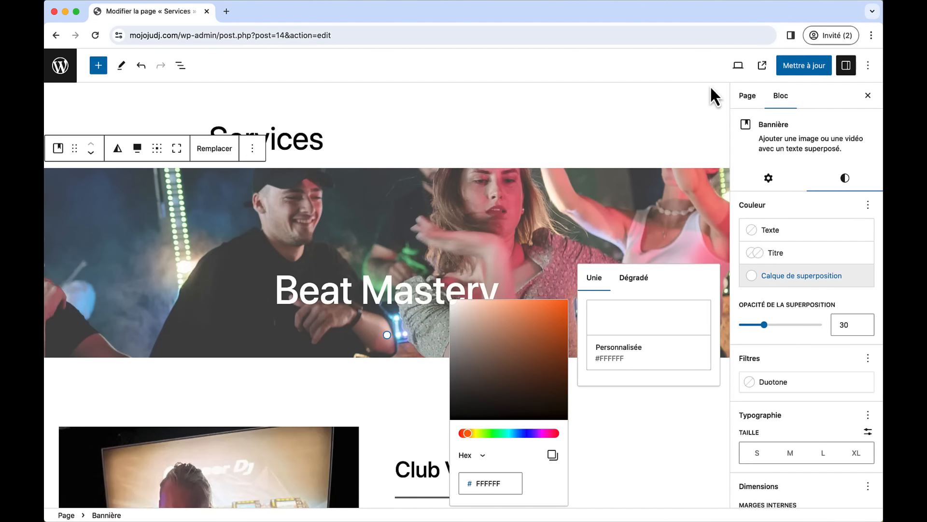
left_click(790, 73)
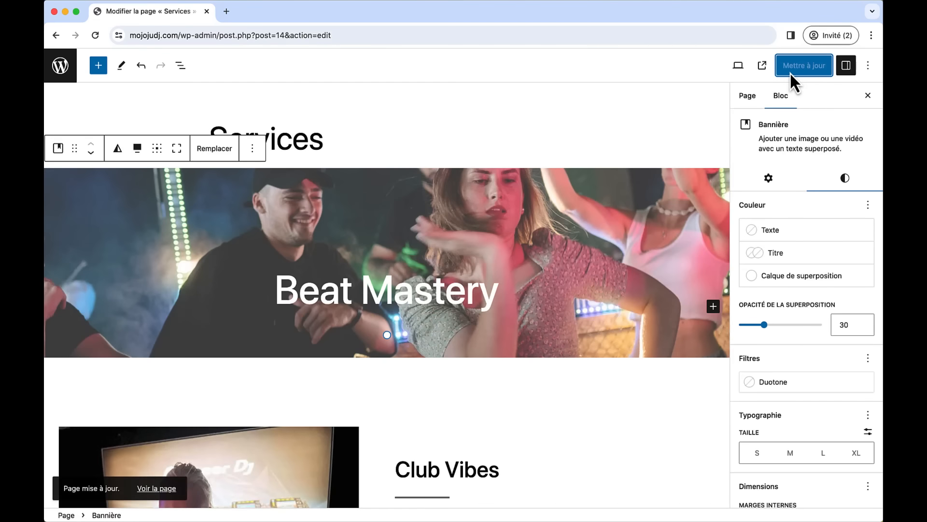
- Open the live Services page in a new tab and scroll through it to review
left_click(762, 66)
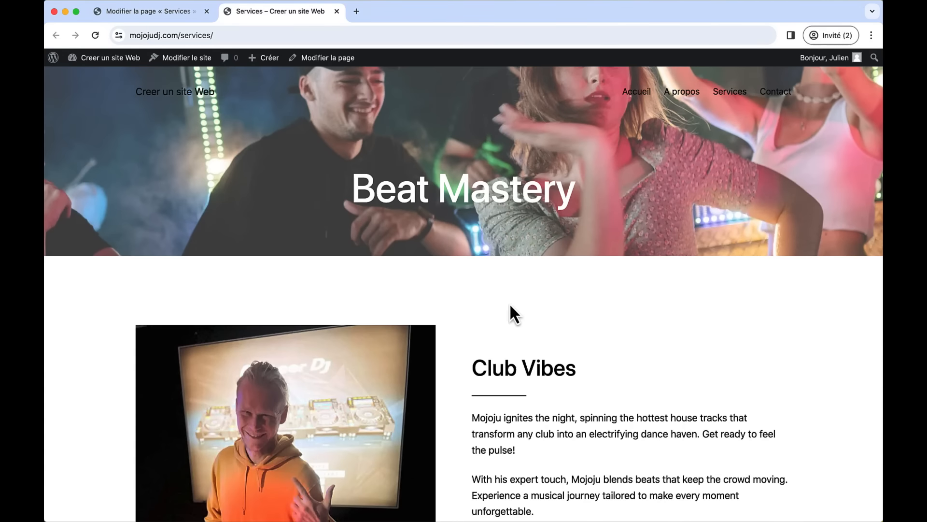
scroll(502, 277, "down", 5)
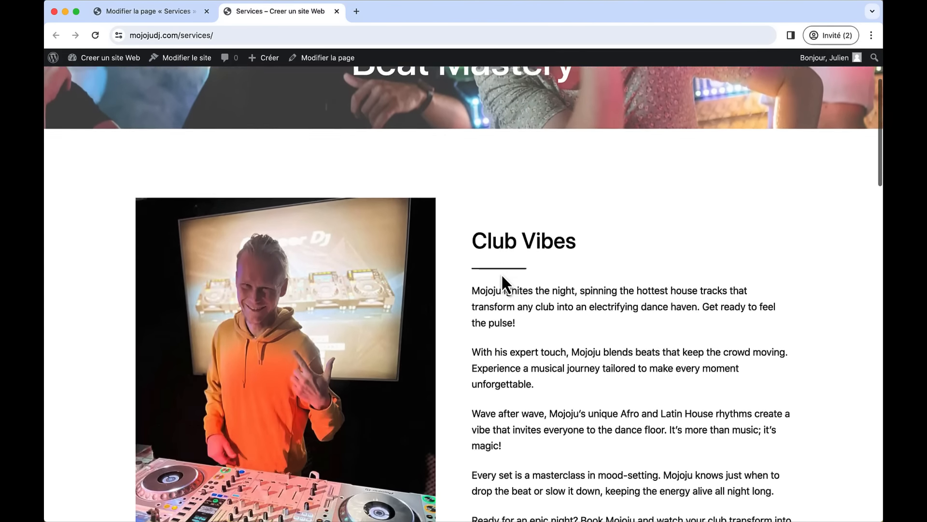
scroll(502, 274, "down", 15)
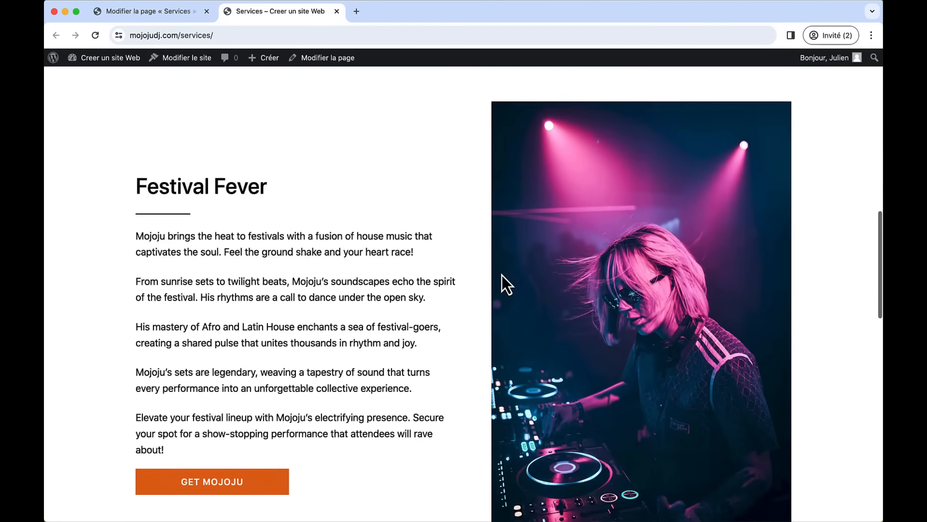
scroll(502, 275, "down", 13)
scroll(503, 274, "up", 20)
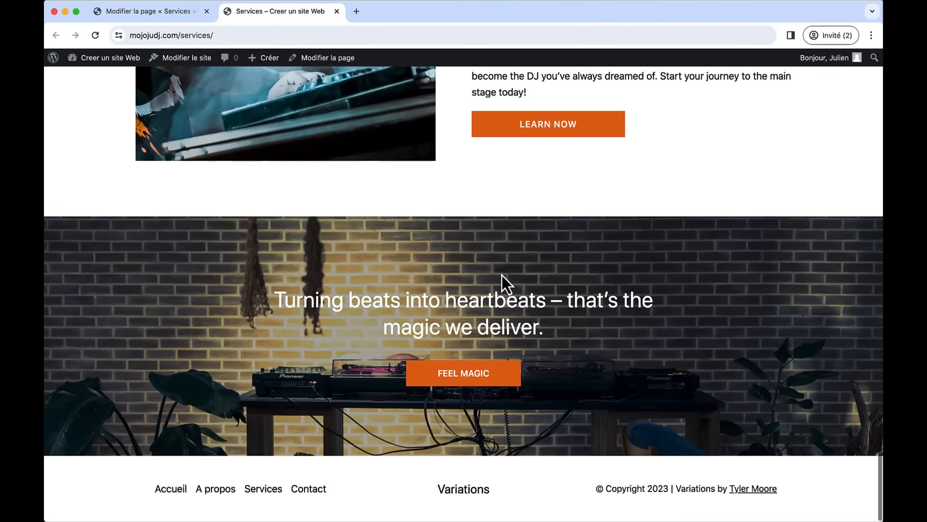
scroll(502, 275, "up", 6)
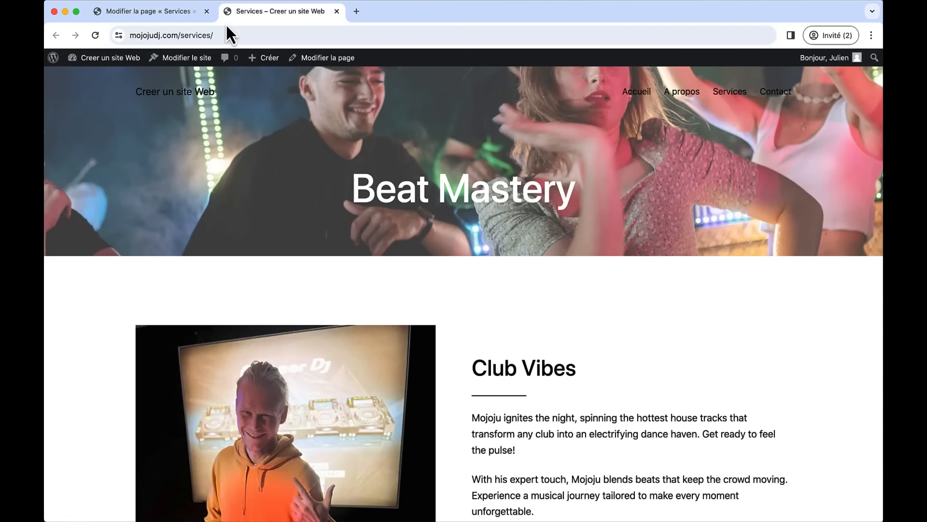
- Close the live Services tab and open the Contact page from the Pages list
left_click(176, 12)
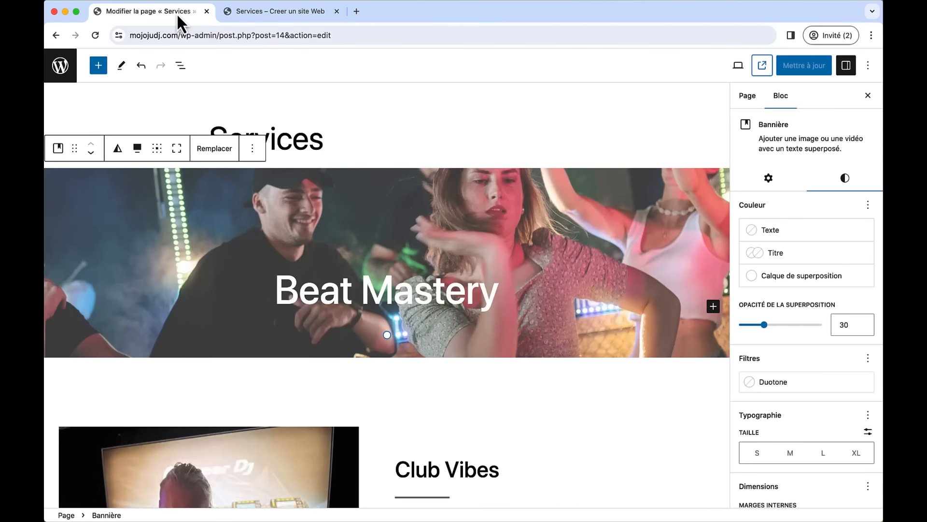
left_click(241, 12)
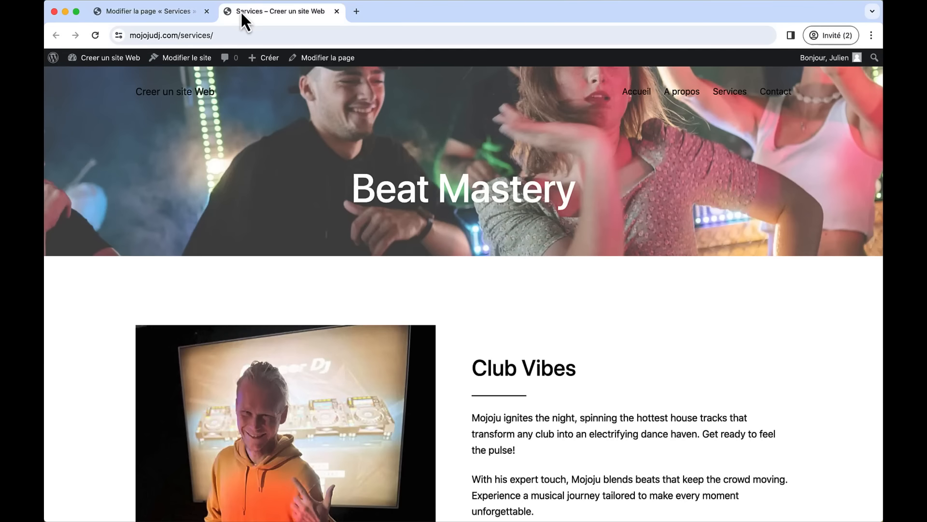
left_click(337, 11)
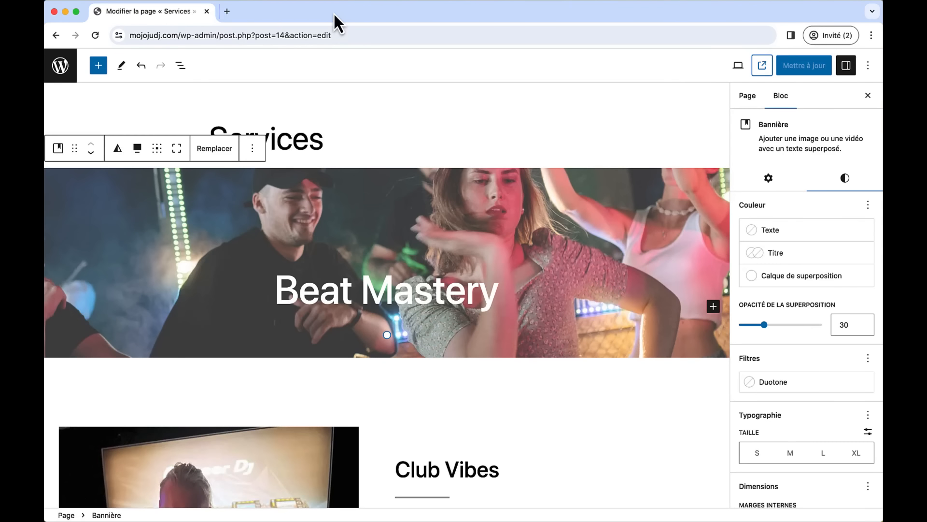
left_click(60, 65)
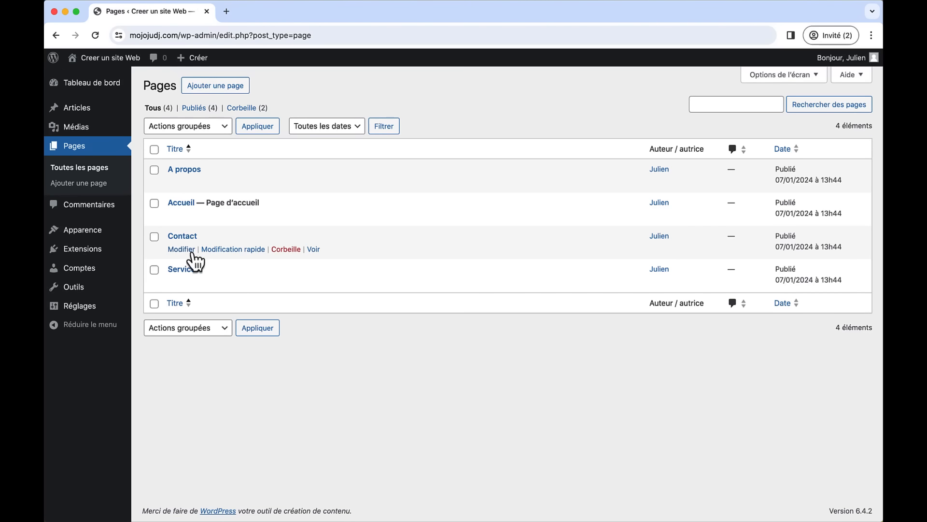
left_click(186, 237)
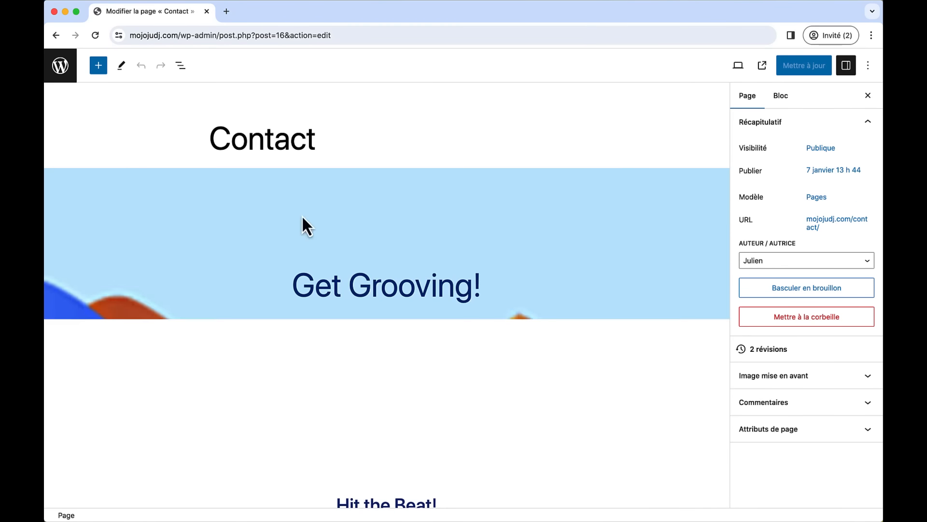
- Drop Contact - HAUT.jpeg from the Contact images folder into the Get Grooving banner
scroll(393, 233, "down", 2)
scroll(392, 230, "up", 1)
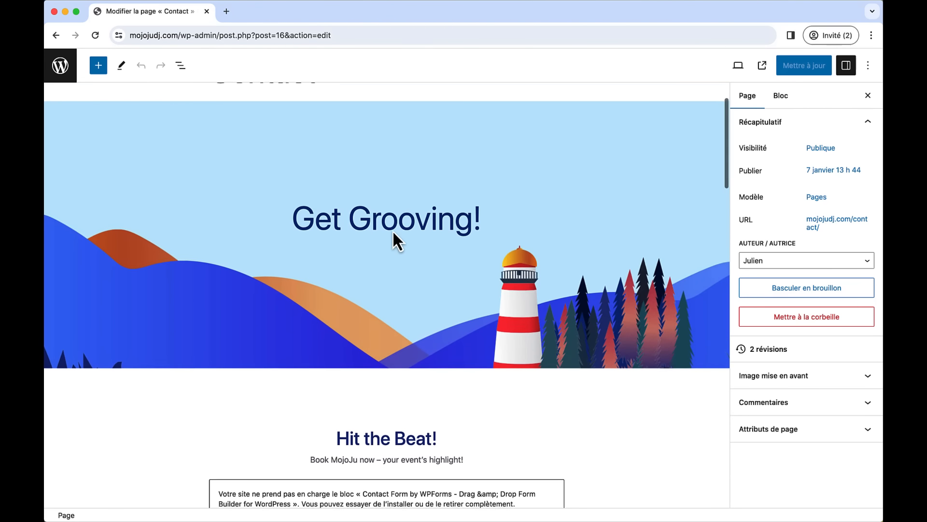
key("super+Tab")
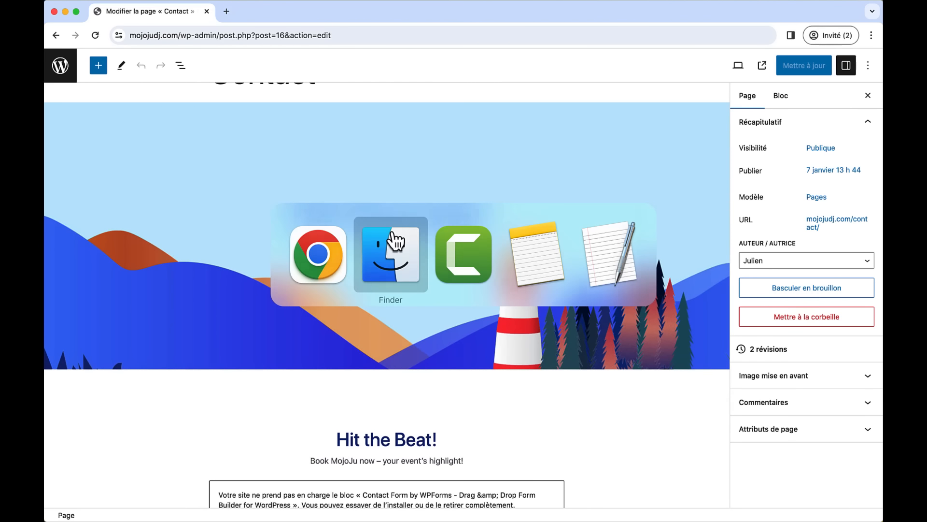
left_click(396, 240)
left_click(443, 100)
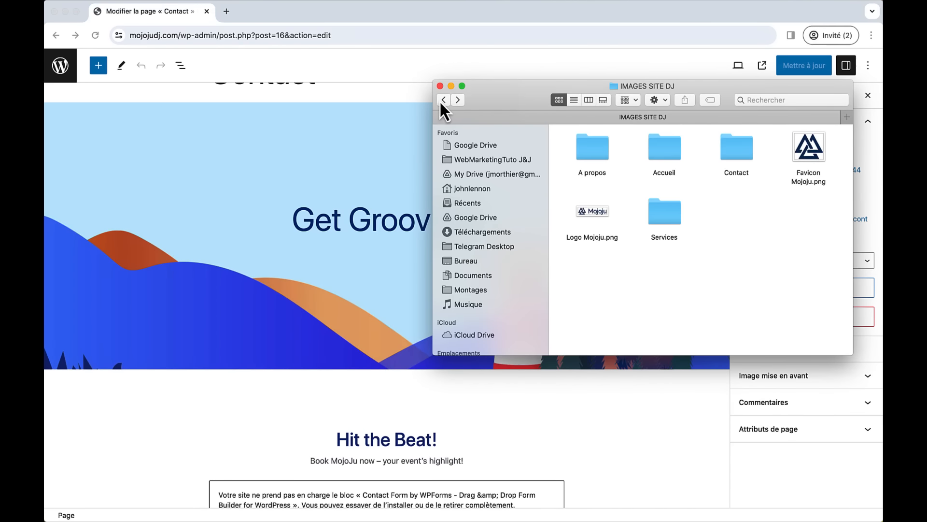
double_click(732, 155)
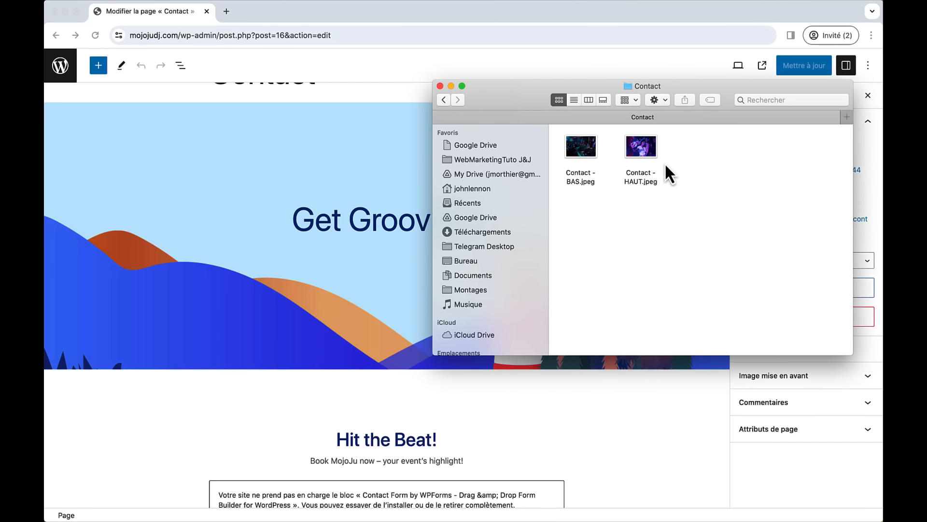
left_click_drag(640, 146, 314, 166)
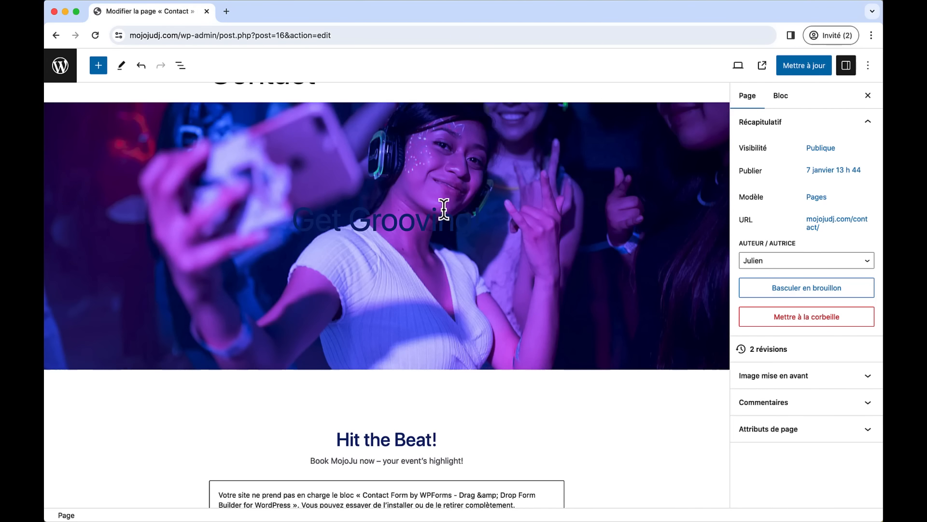
- Make the Get Grooving heading text white
left_click_drag(476, 219, 293, 212)
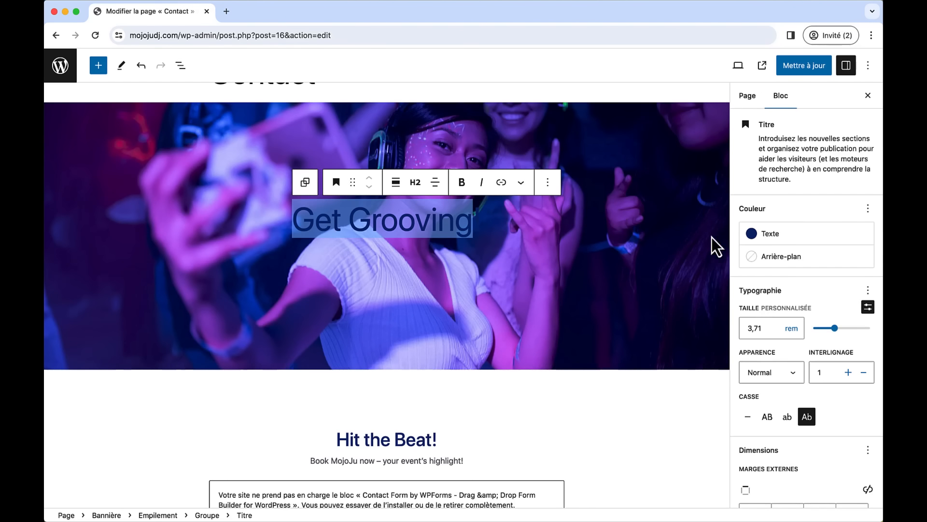
left_click(758, 237)
left_click(649, 250)
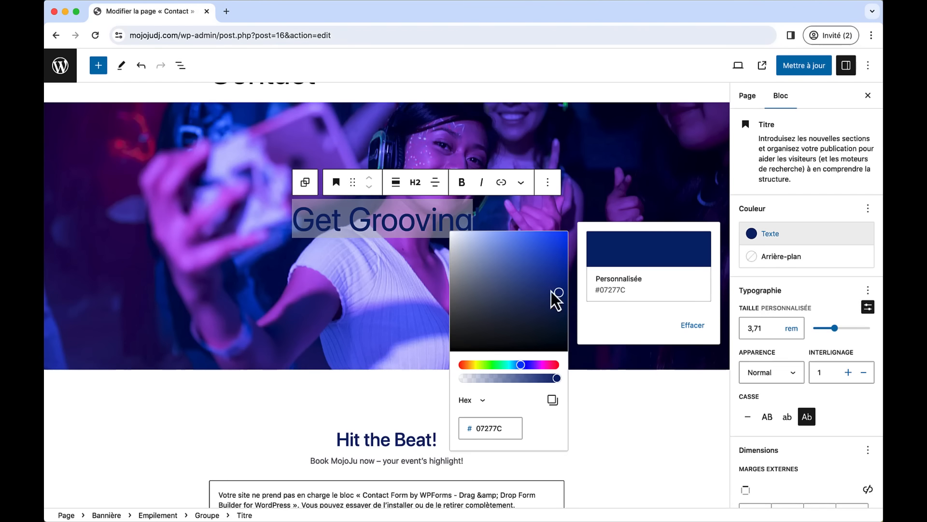
left_click_drag(553, 292, 451, 235)
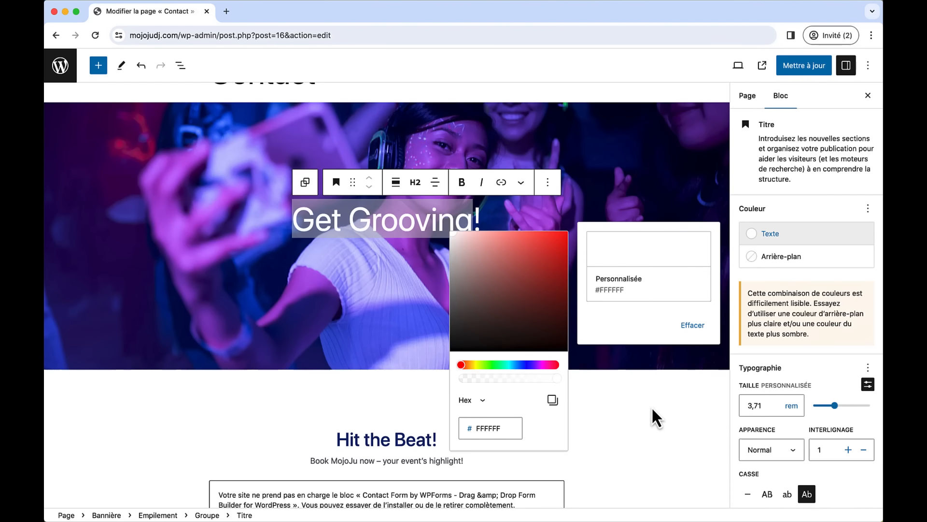
left_click(612, 393)
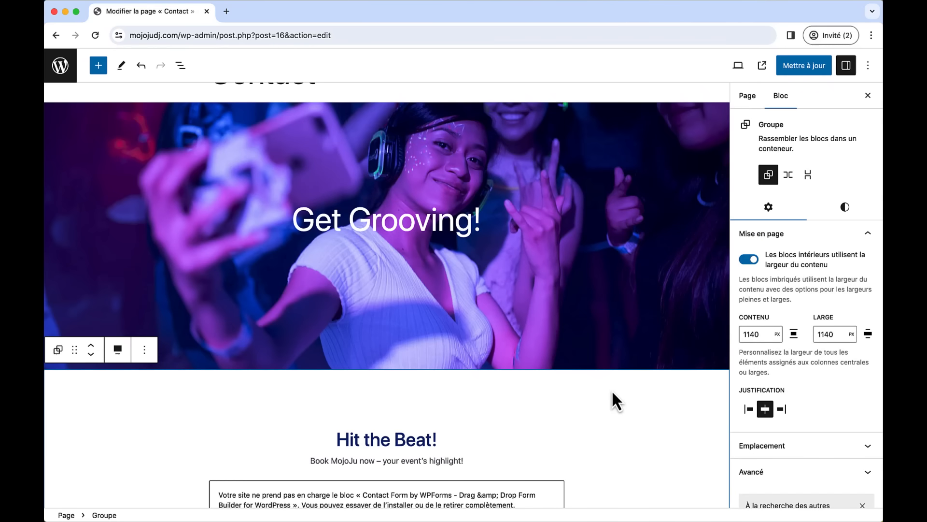
- Set the Get Grooving banner's overlay to white #FFFFFF at 30 opacity
left_click(676, 303)
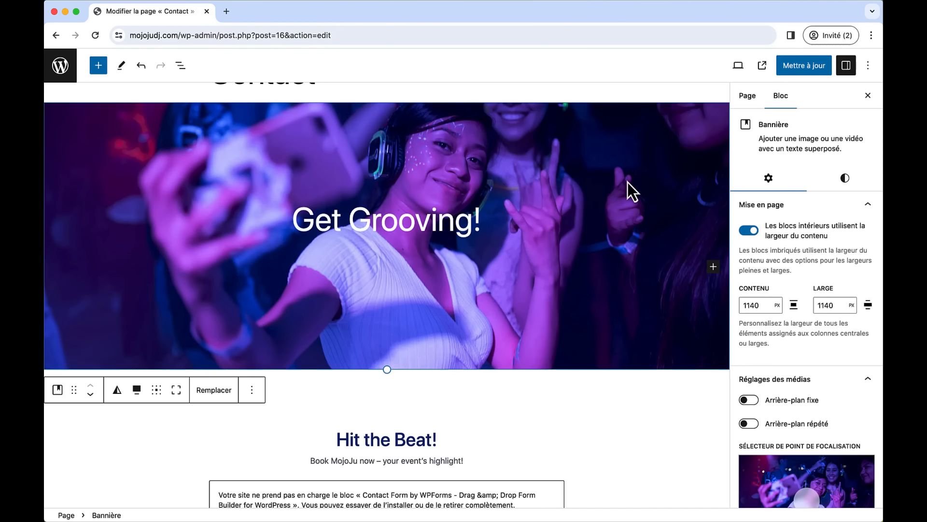
left_click(841, 180)
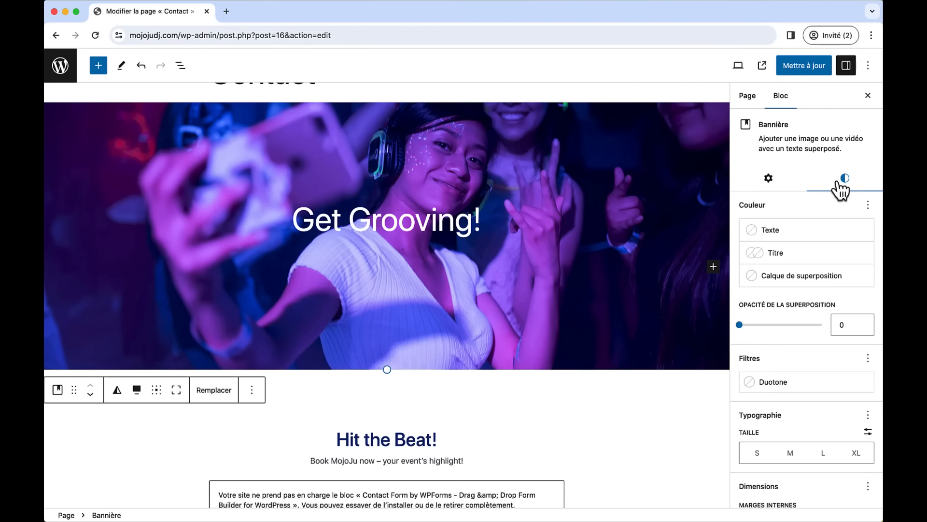
left_click(786, 276)
left_click(659, 317)
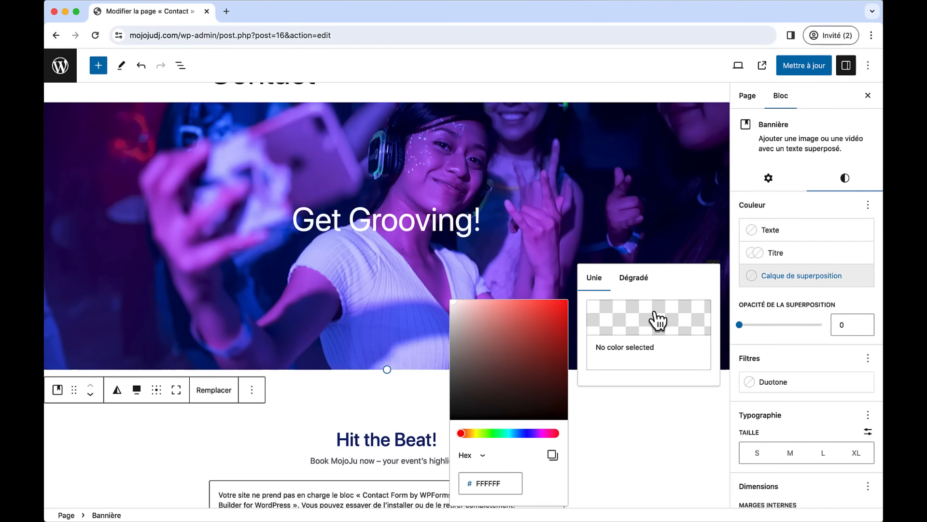
left_click_drag(509, 335, 450, 299)
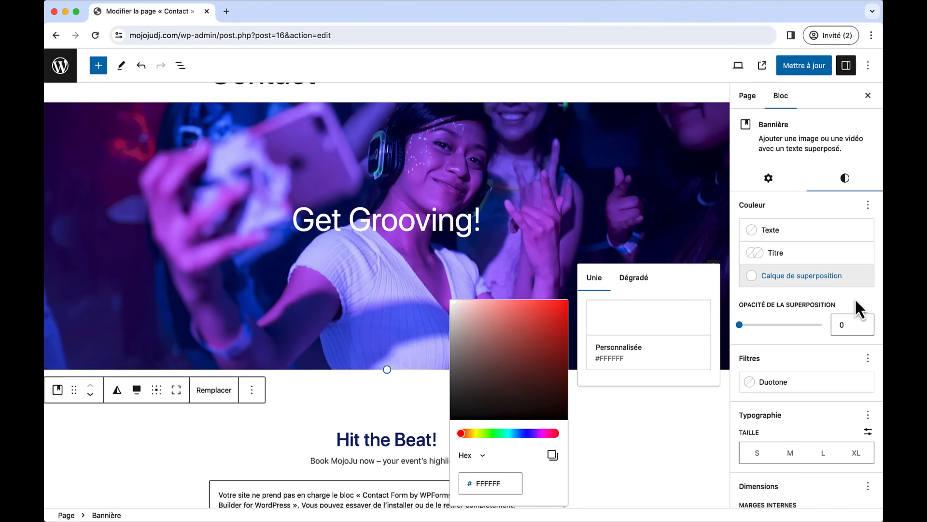
left_click(740, 325)
left_click_drag(751, 325, 762, 326)
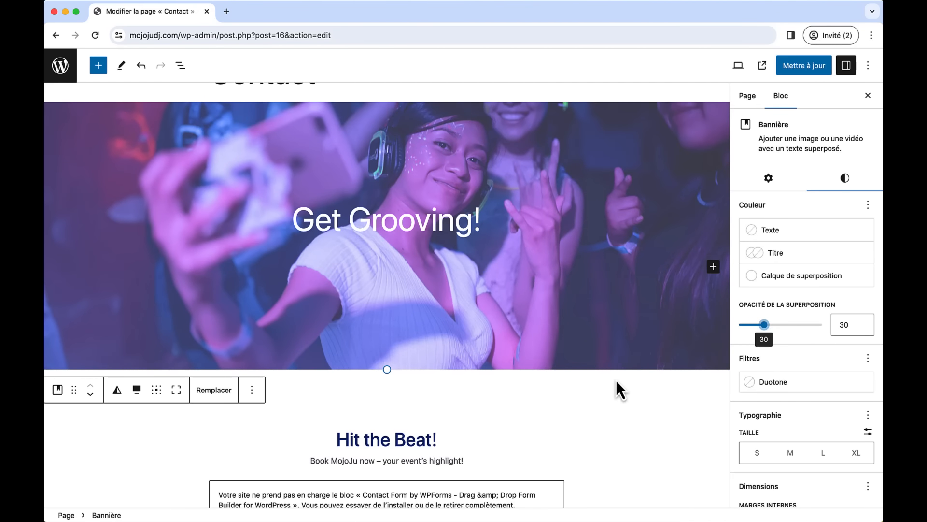
scroll(615, 378, "down", 8)
scroll(616, 379, "down", 4)
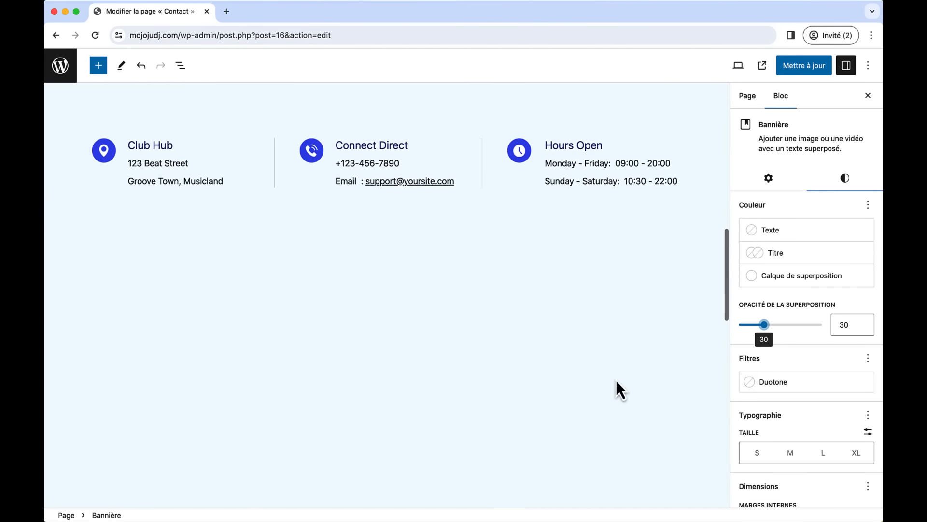
- Drop the Contact - BAS.jpeg concert photo from Finder onto the Drop Us a Line section
scroll(615, 378, "up", 3)
key("super+Tab")
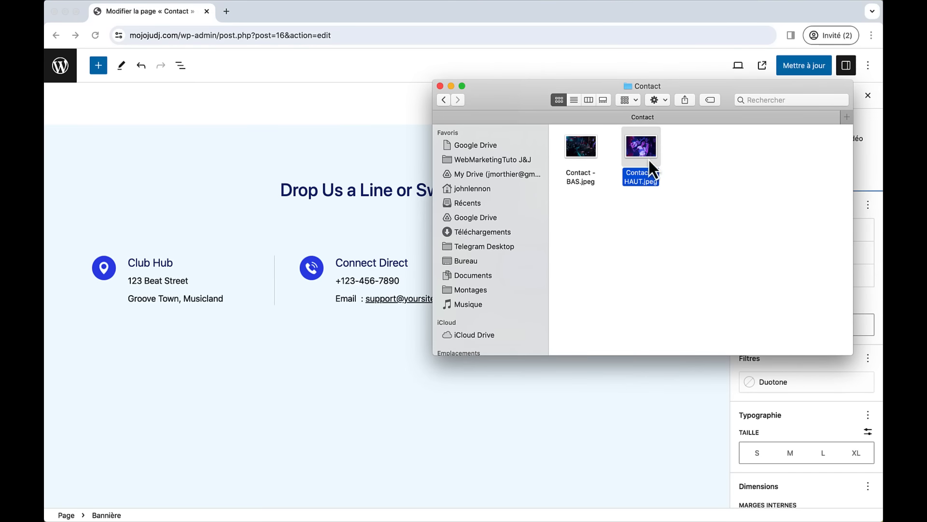
left_click_drag(586, 158, 164, 178)
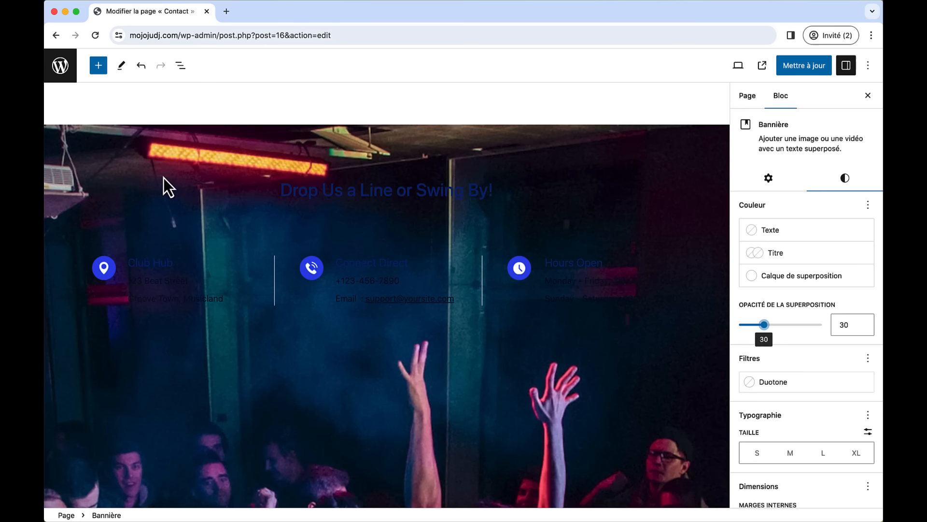
- Give the Bannière block a white #FFFFFF overlay at 30 opacity
left_click(55, 134)
left_click(58, 133)
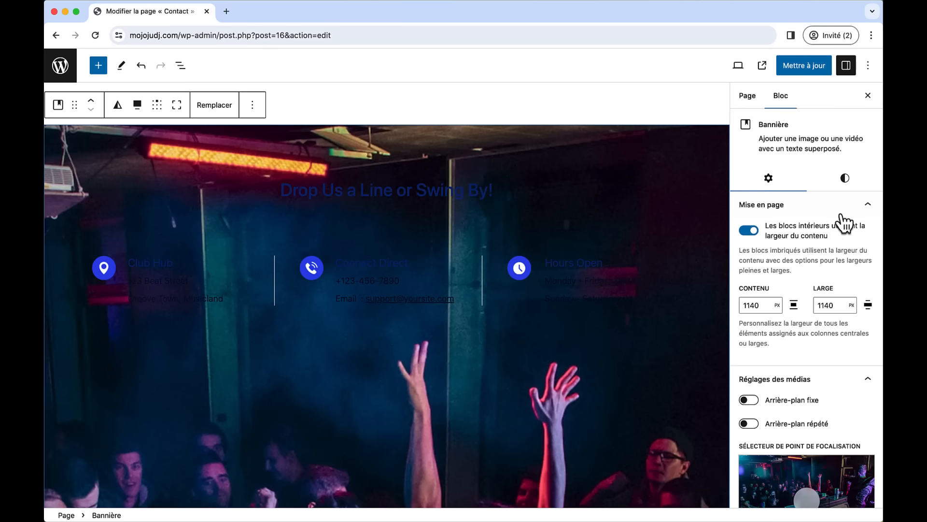
left_click(846, 180)
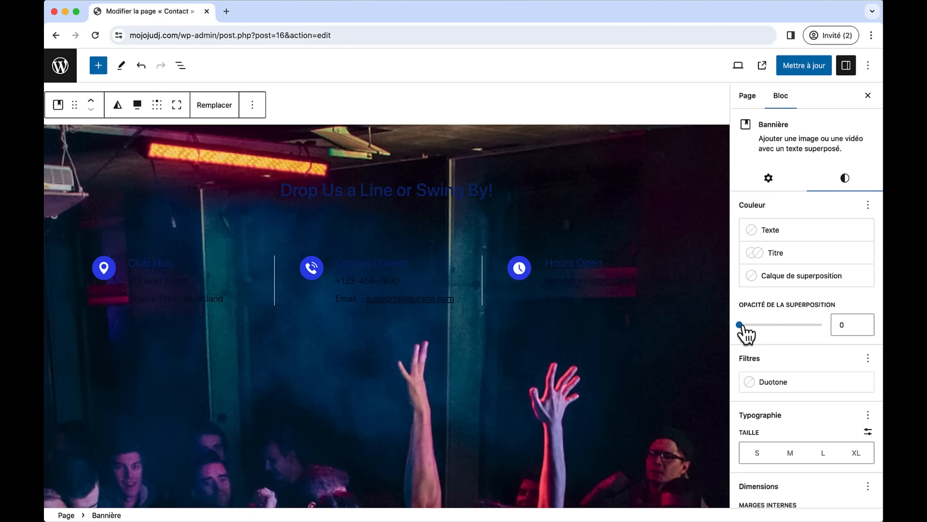
left_click_drag(742, 326, 765, 328)
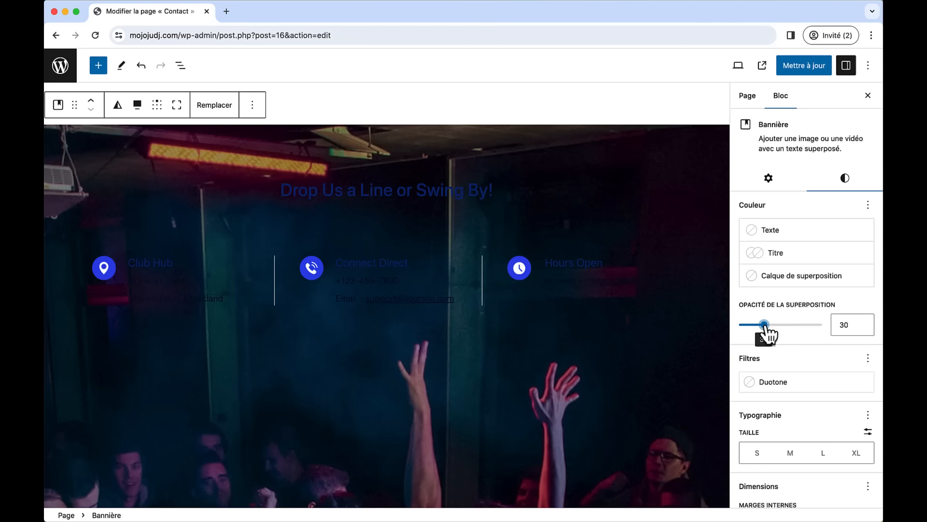
left_click(775, 276)
left_click(653, 315)
left_click_drag(503, 320, 450, 300)
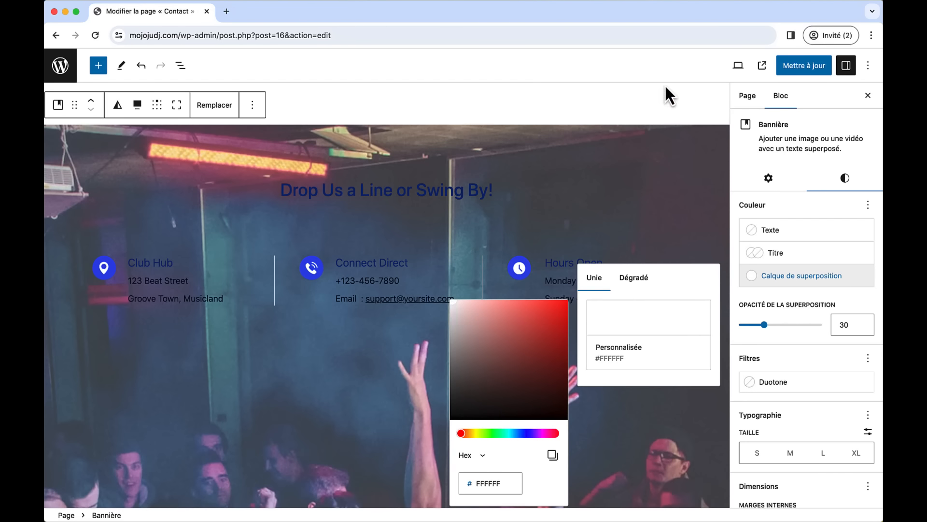
left_click(658, 96)
scroll(292, 320, "up", 6)
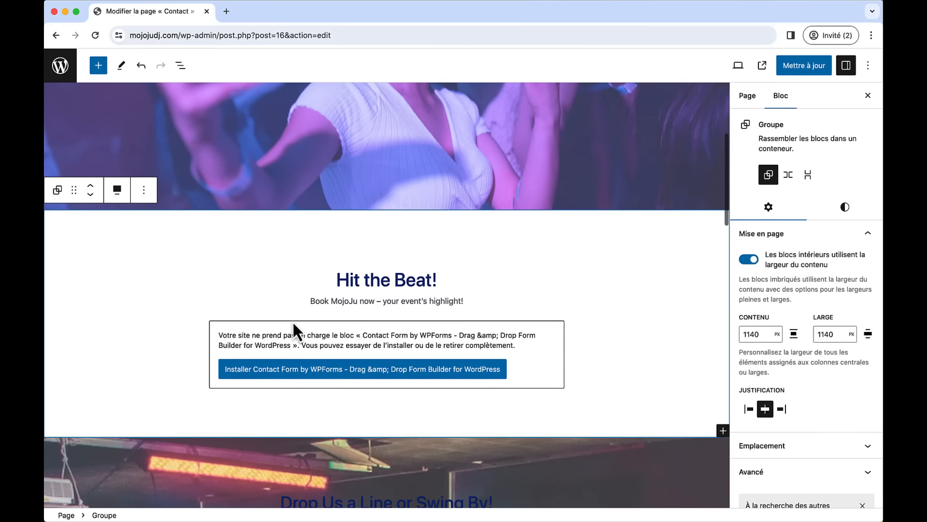
scroll(555, 276, "up", 5)
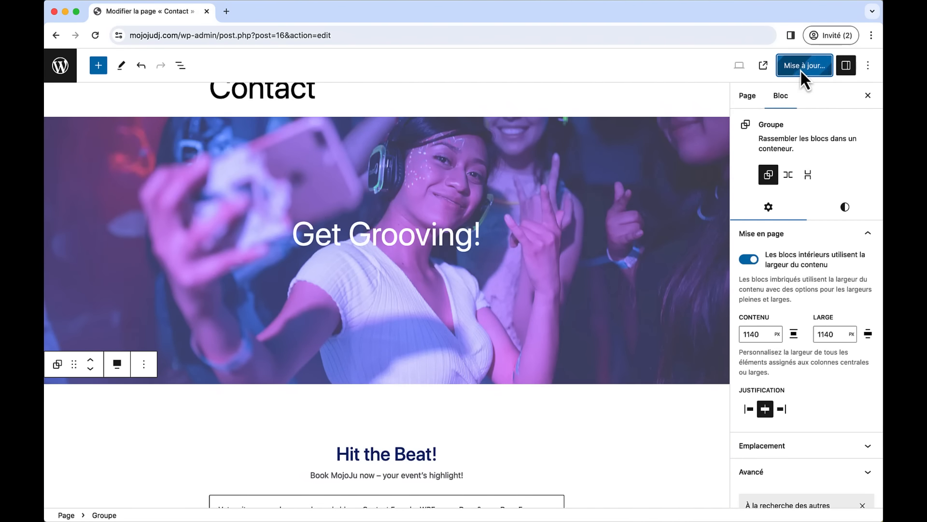
- Update the Contact page, then view the live Accueil, A propos, Services and Contact pages, ending on Accueil
left_click(801, 71)
left_click(762, 65)
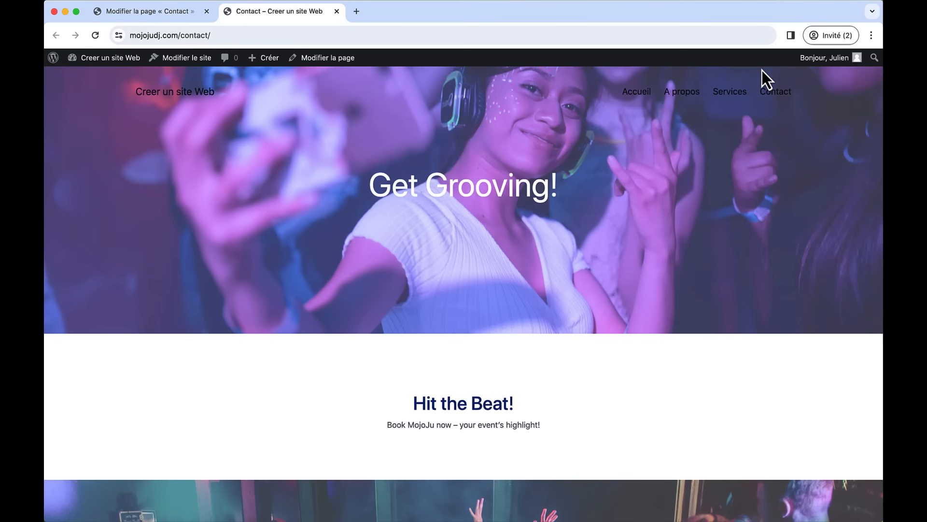
left_click(638, 97)
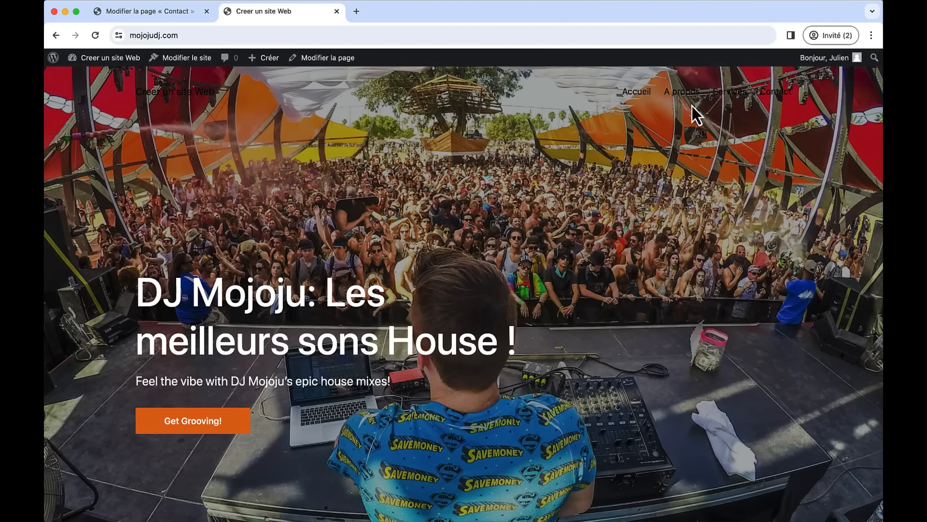
left_click(685, 97)
left_click(721, 105)
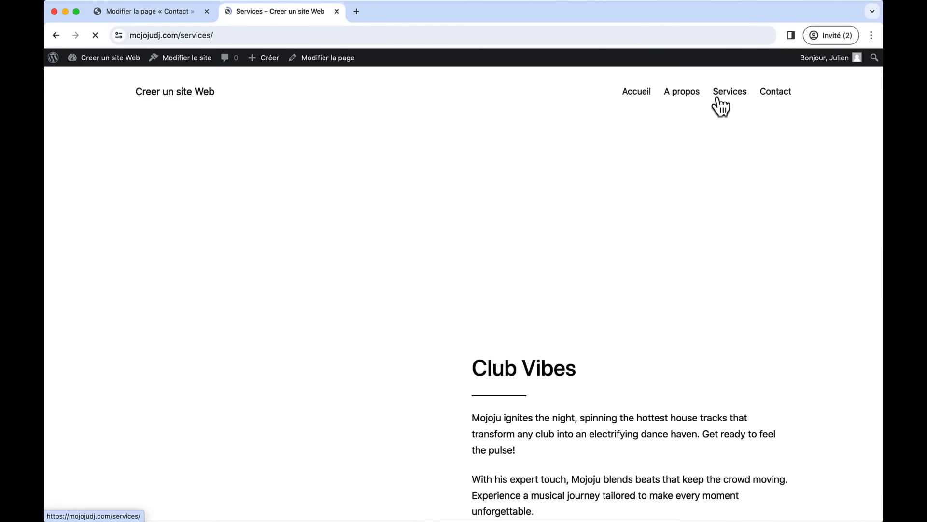
left_click(768, 103)
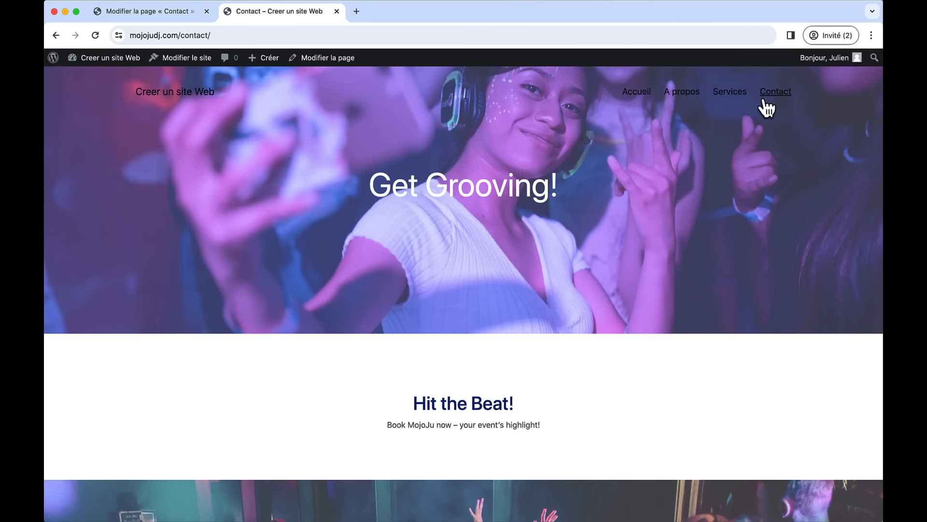
left_click(636, 98)
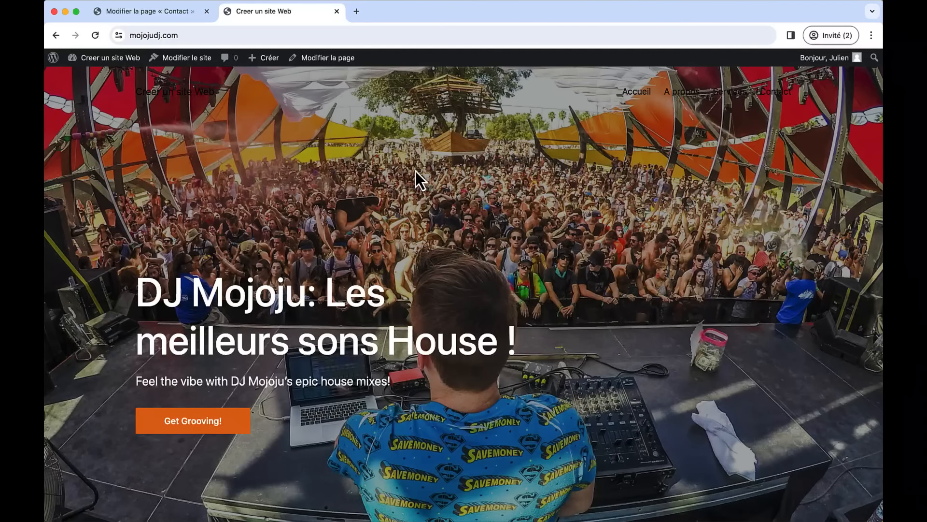
scroll(416, 171, "down", 6)
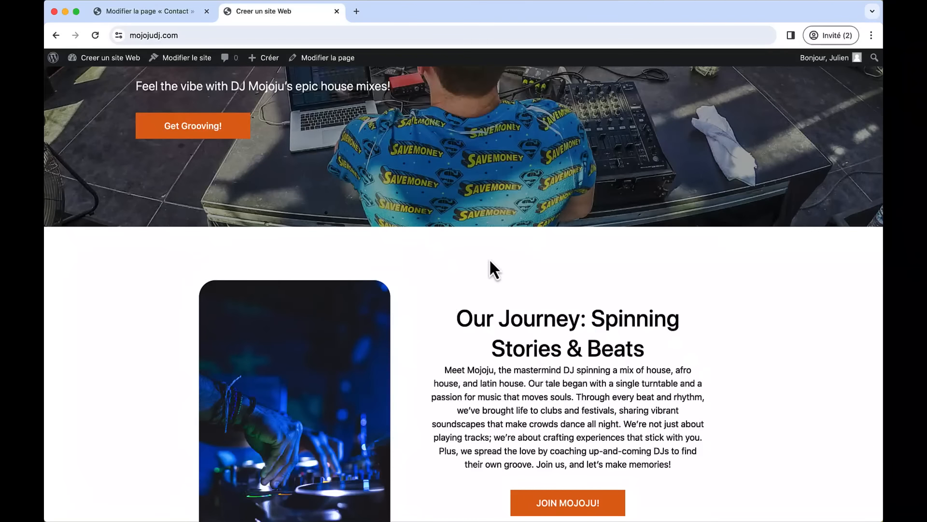
scroll(452, 325, "up", 6)
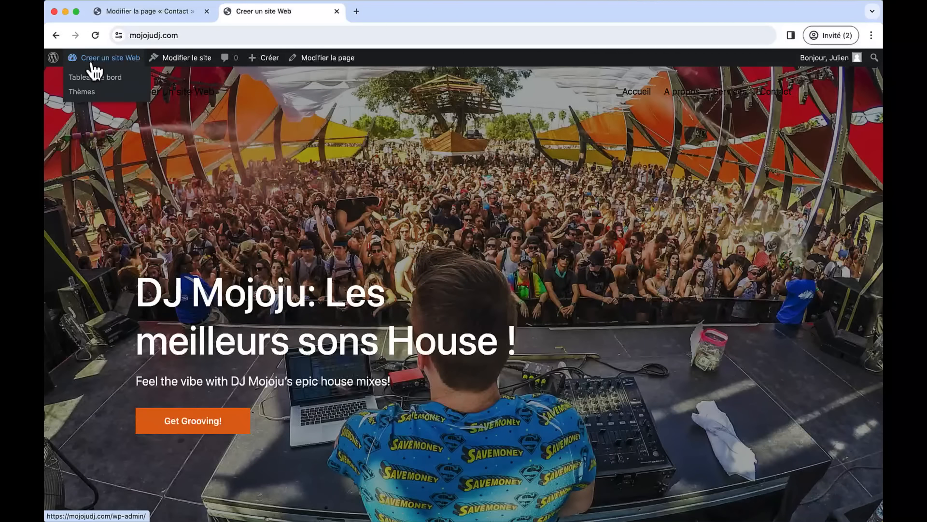
- Open the Pages template from Apparence > Éditeur > Modèles and close the welcome dialog
left_click(71, 62)
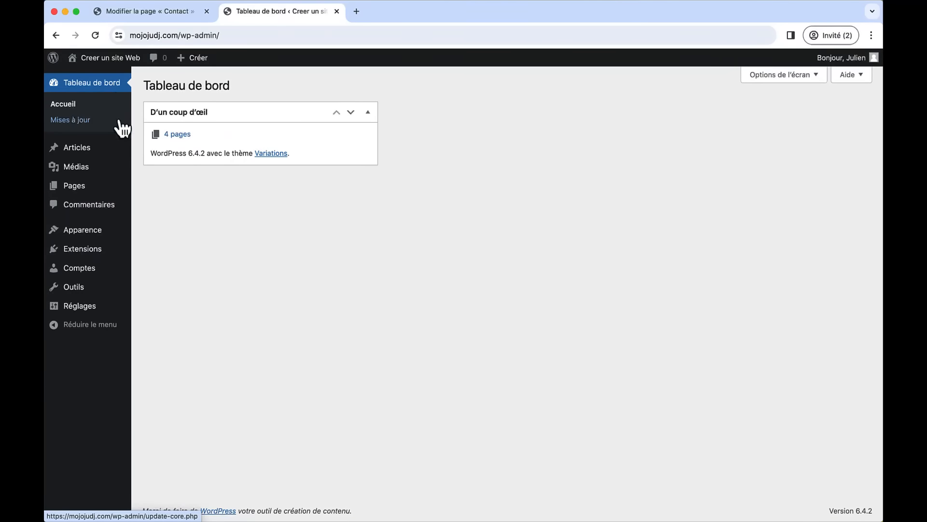
mouse_move(106, 237)
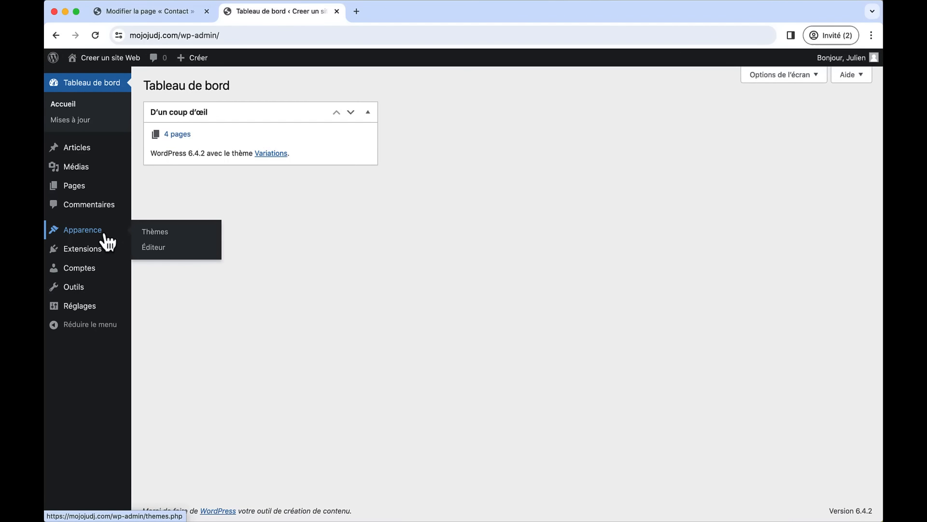
left_click(153, 247)
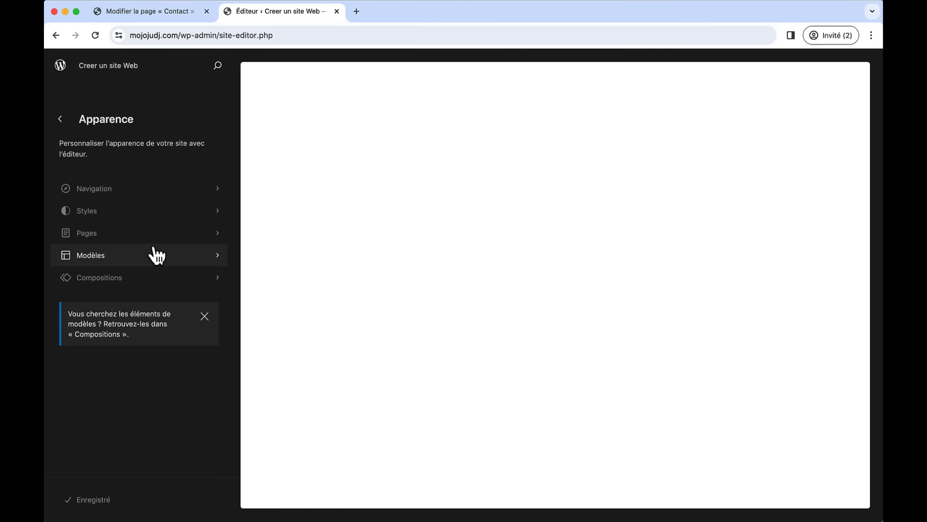
left_click(141, 257)
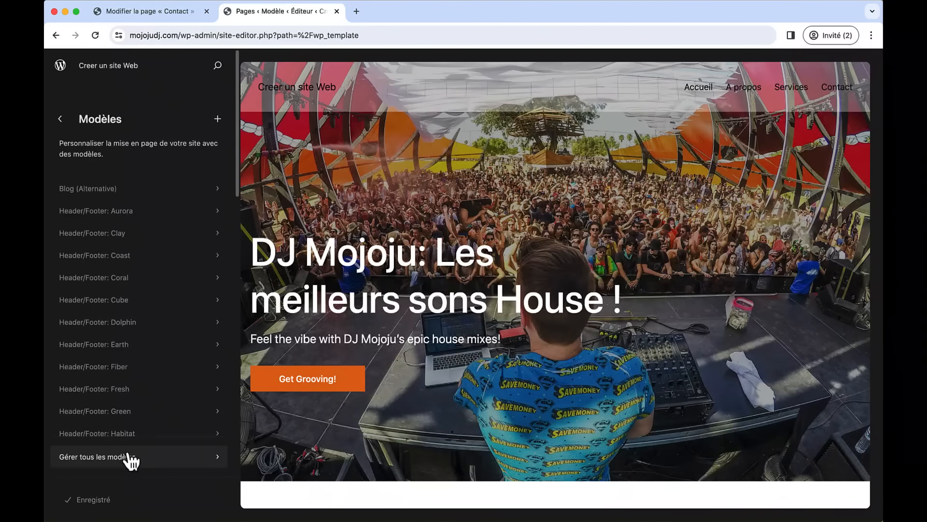
left_click(113, 458)
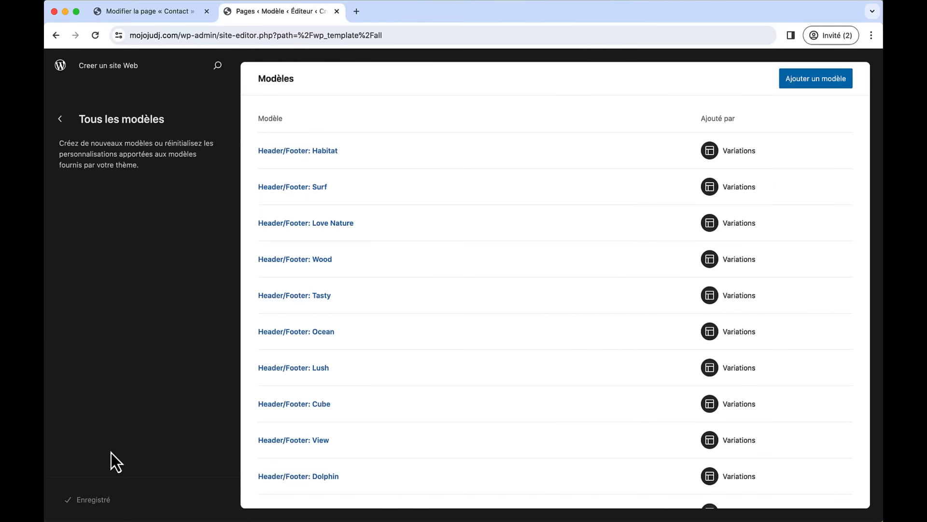
scroll(338, 376, "down", 7)
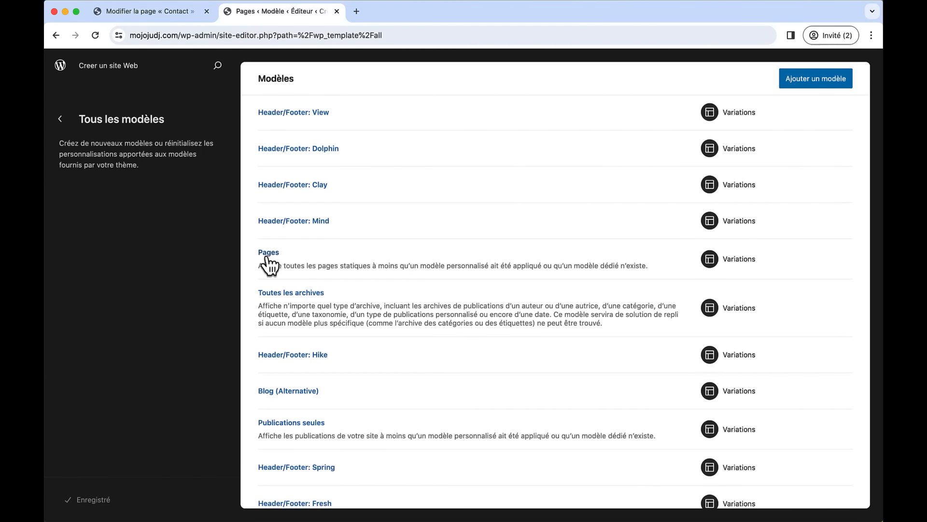
left_click(267, 254)
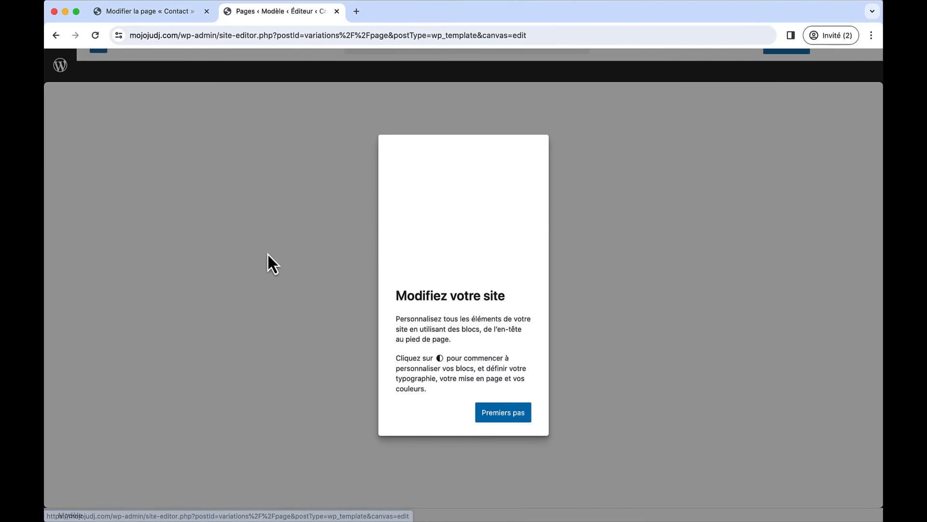
left_click(504, 413)
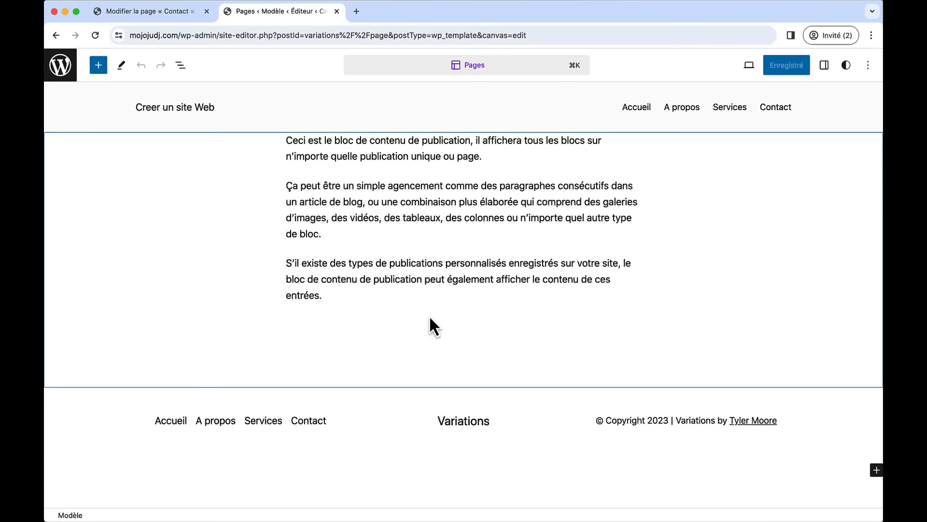
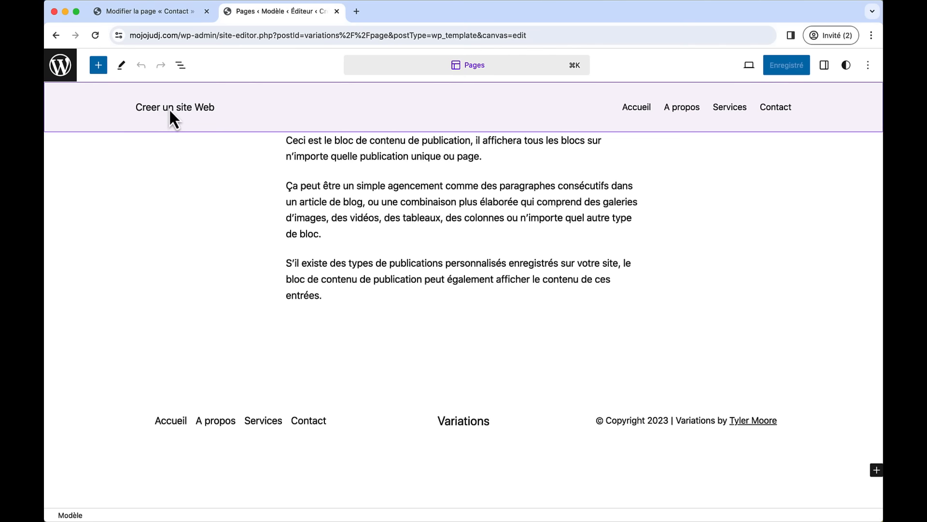
- Select the header's site title text and show its colour and typography Styles in the Settings sidebar
left_click(205, 110)
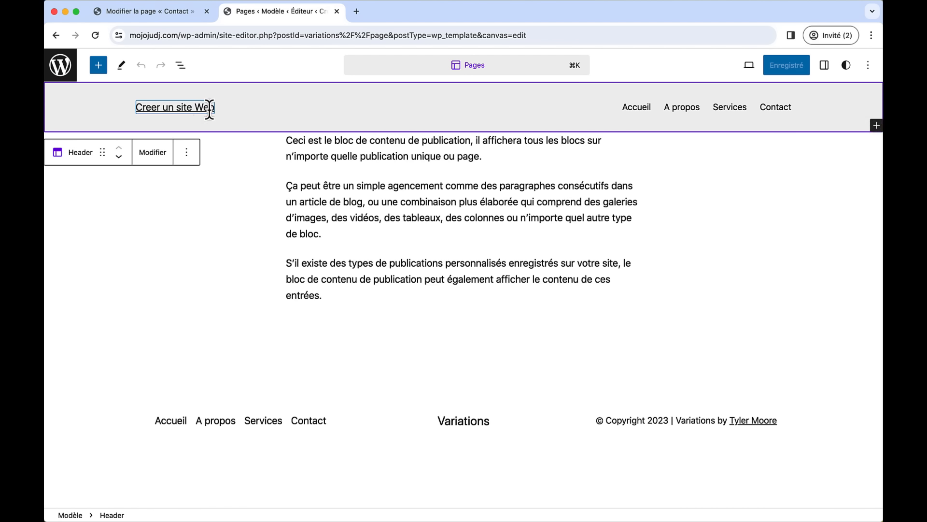
double_click(209, 107)
triple_click(209, 107)
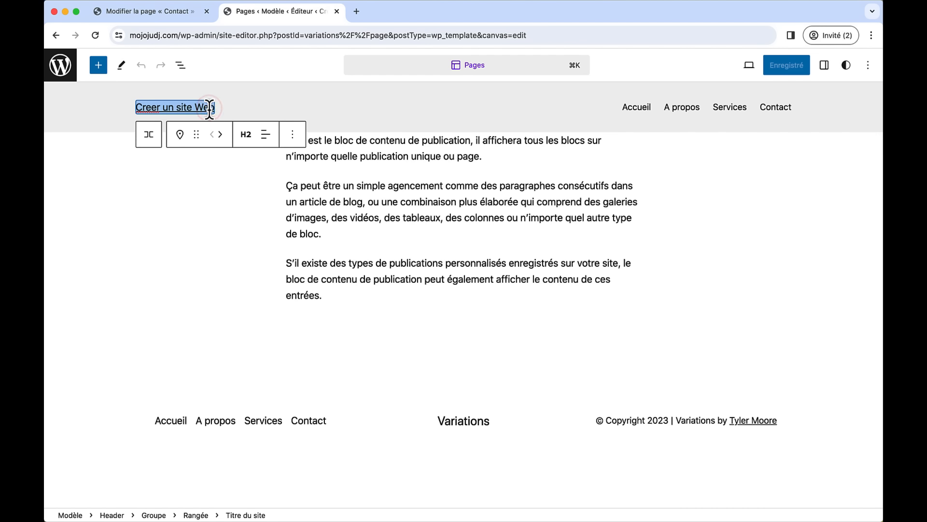
left_click(824, 66)
left_click(853, 222)
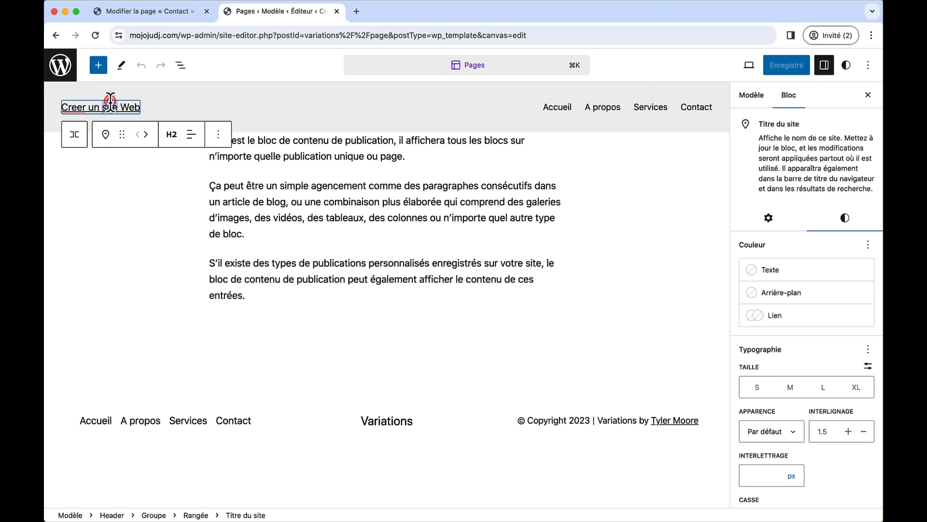
- Undo the stray 'qef' typed into the site title, restoring 'Creer un site Web'
type("qef")
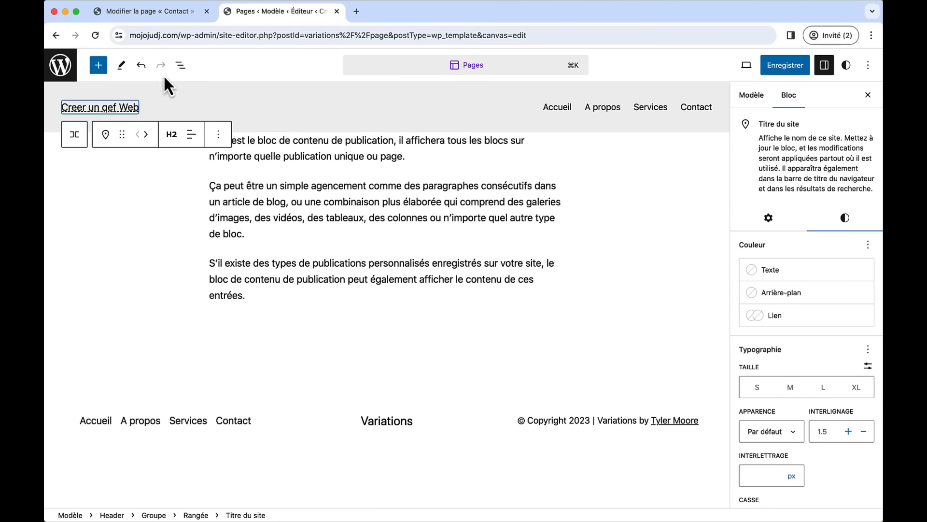
left_click(142, 66)
left_click(143, 67)
left_click(144, 67)
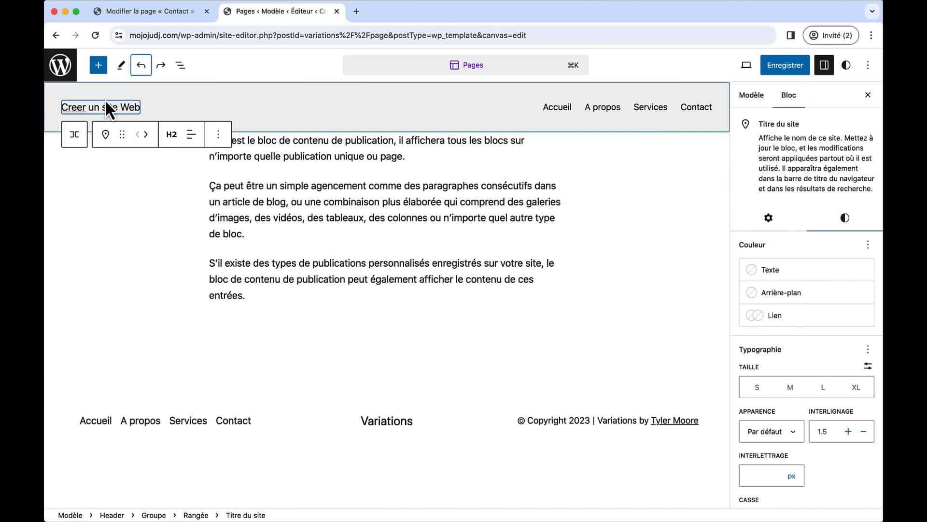
left_click(121, 103)
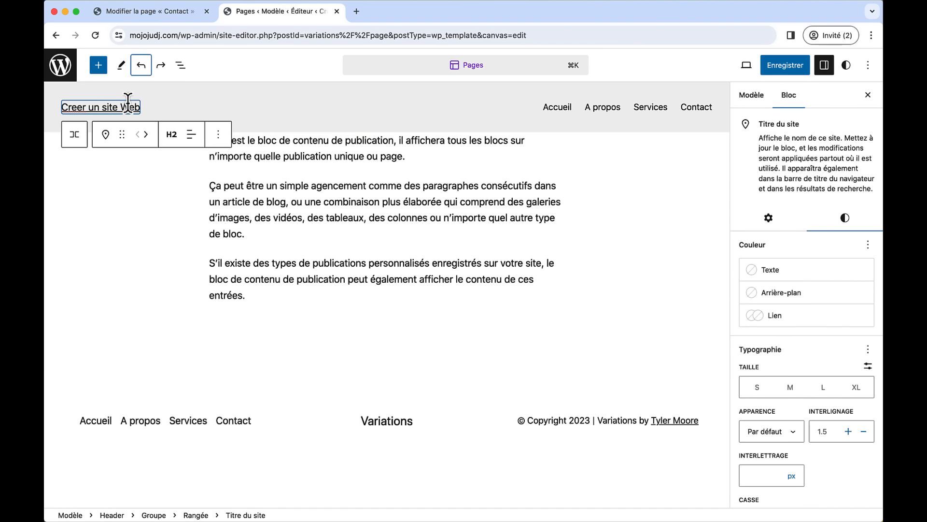
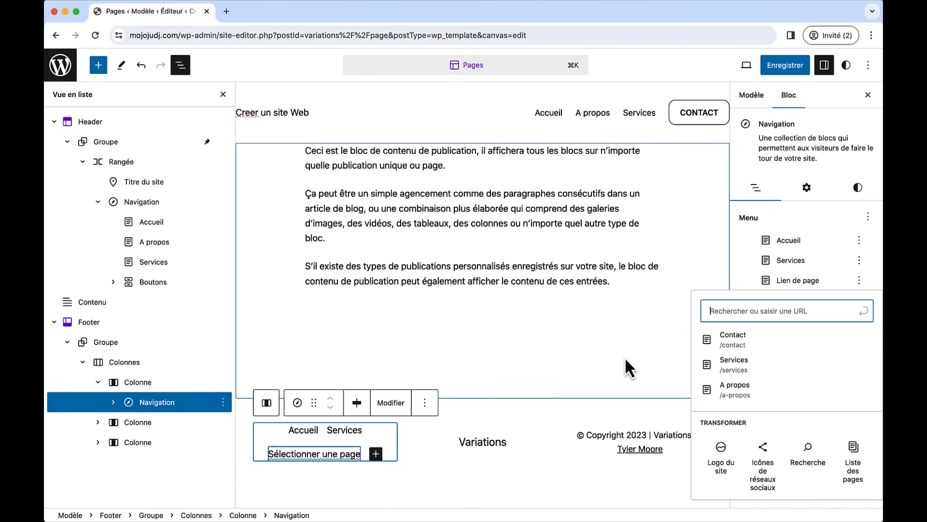
- Add A propos and Contact page links to the footer menu, moving A propos above Services
left_click(744, 389)
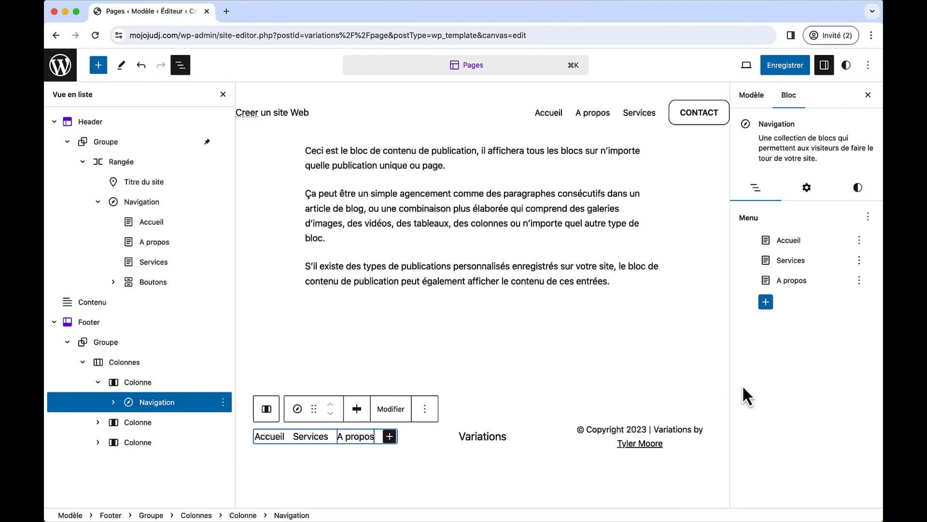
left_click(766, 303)
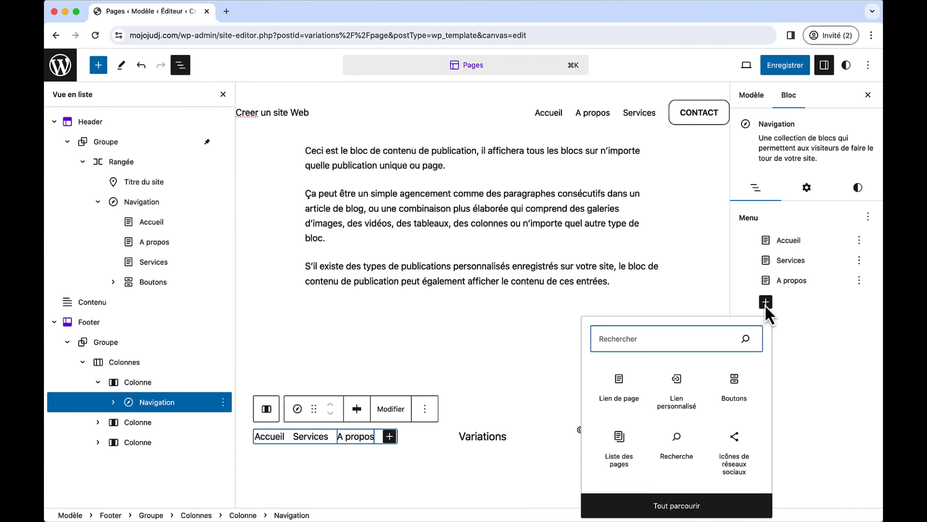
left_click(627, 384)
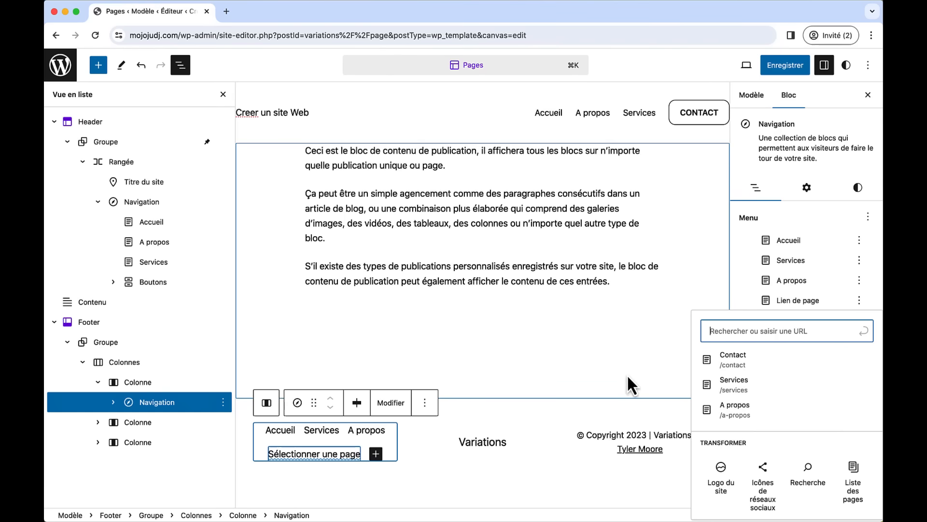
left_click(743, 359)
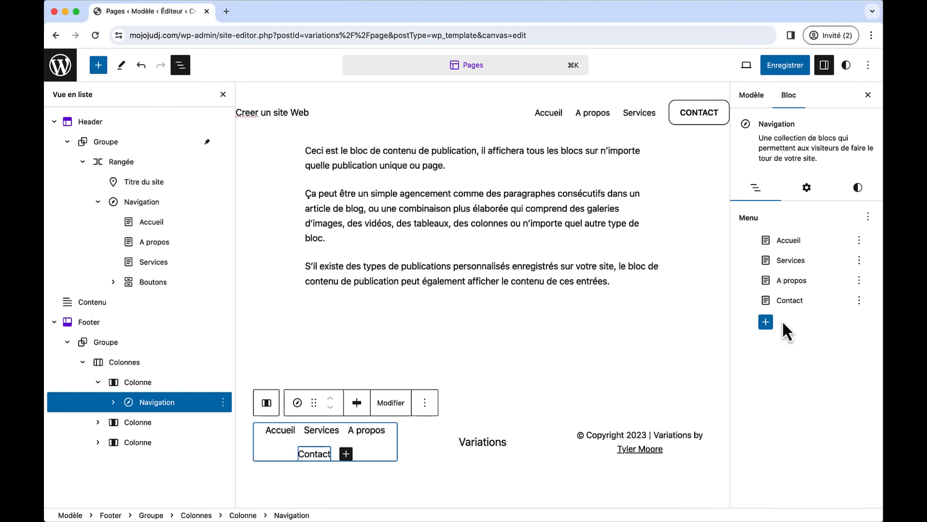
left_click_drag(791, 281, 786, 253)
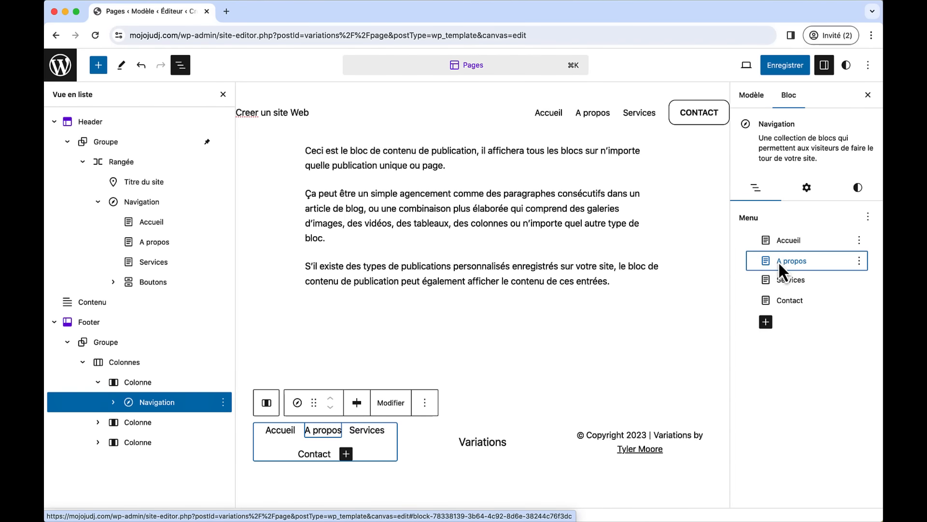
- Save the site changes and view the live site in a new tab
left_click(780, 66)
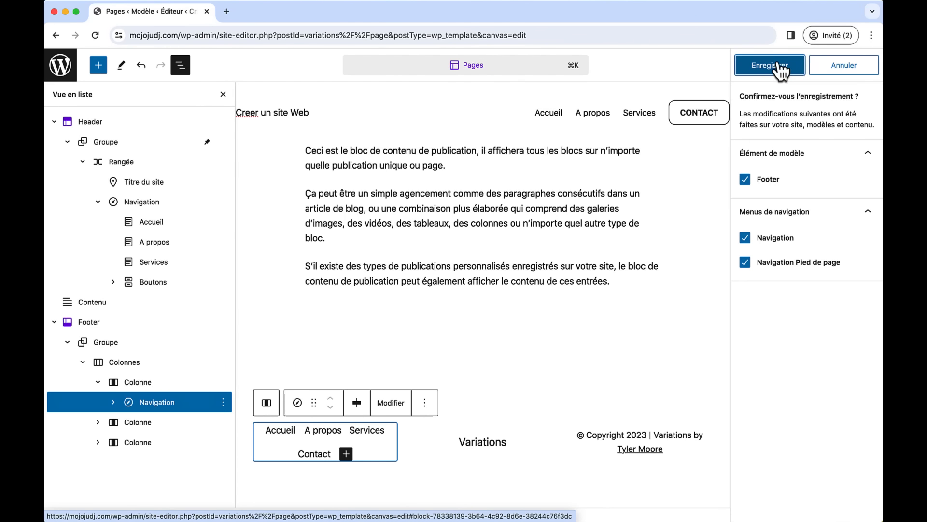
left_click(780, 65)
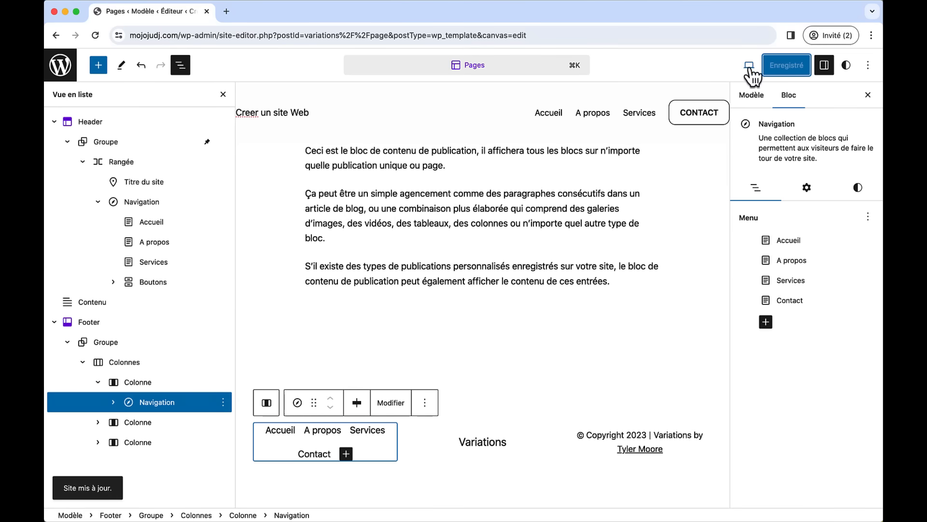
left_click(750, 70)
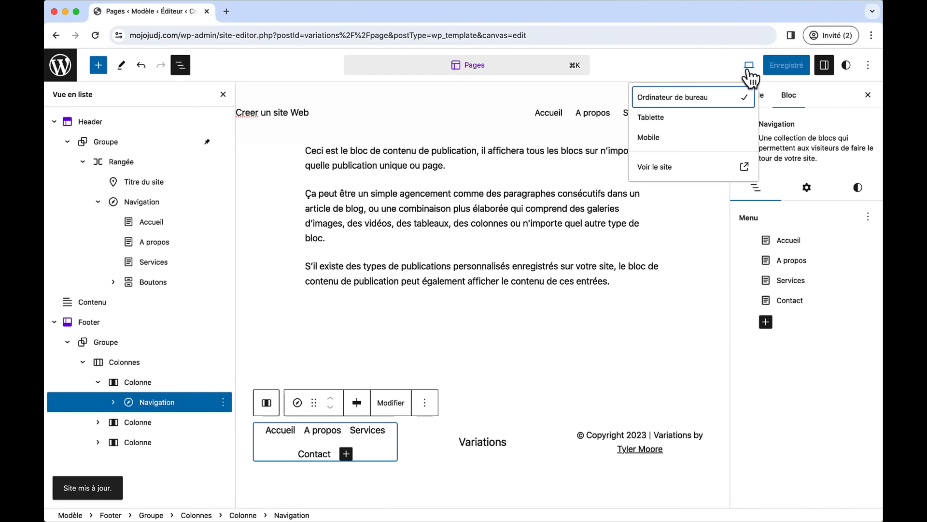
left_click(686, 167)
scroll(652, 290, "down", 3)
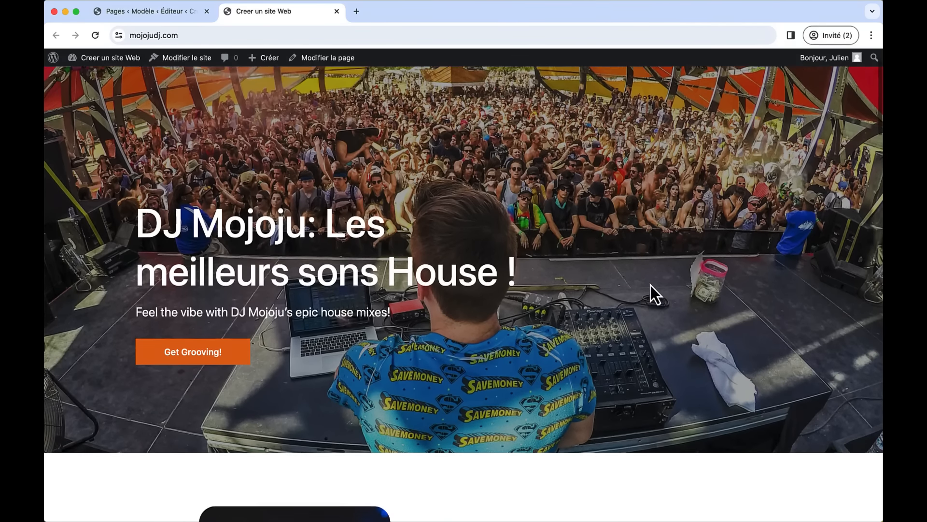
scroll(650, 285, "down", 15)
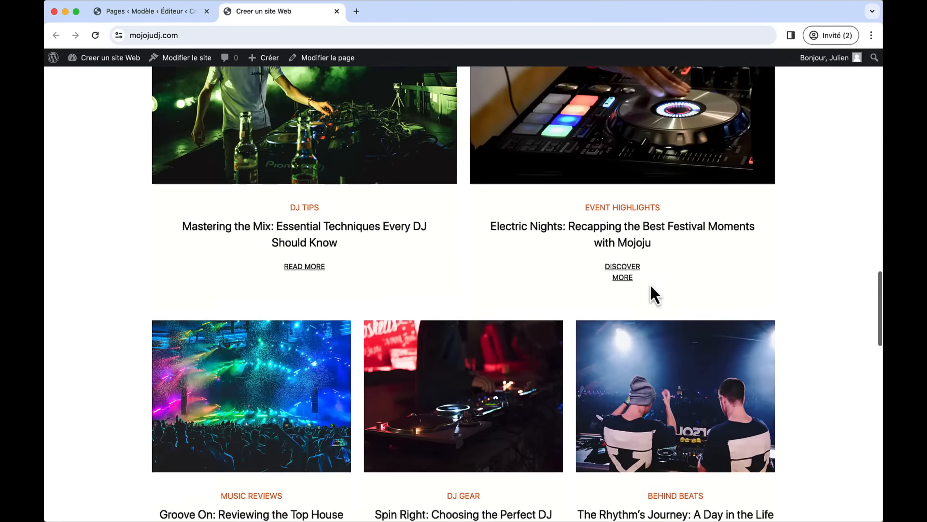
scroll(650, 285, "down", 15)
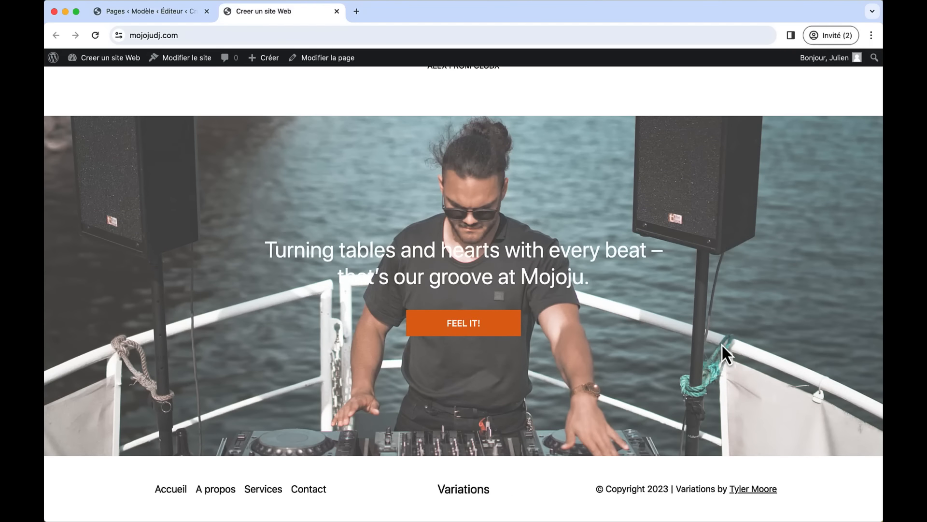
left_click_drag(878, 223, 296, 196)
scroll(215, 399, "down", 10)
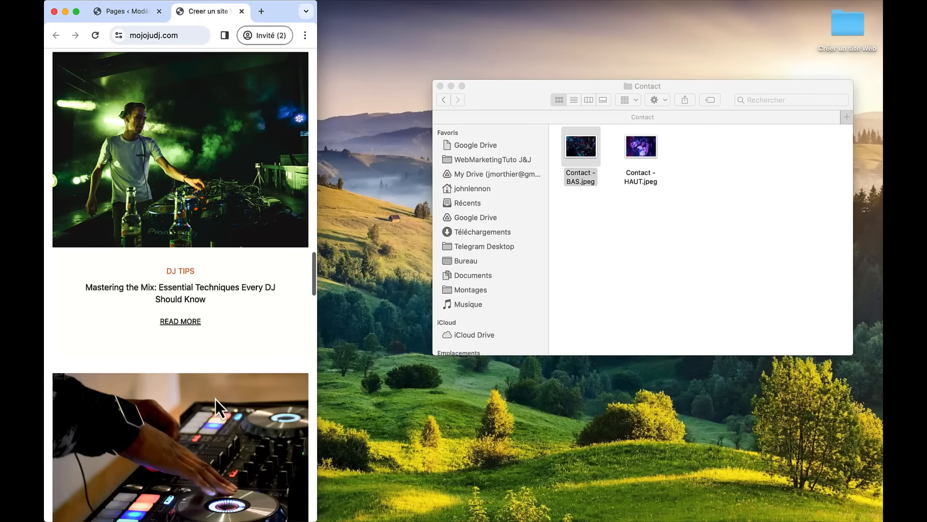
scroll(215, 399, "down", 10)
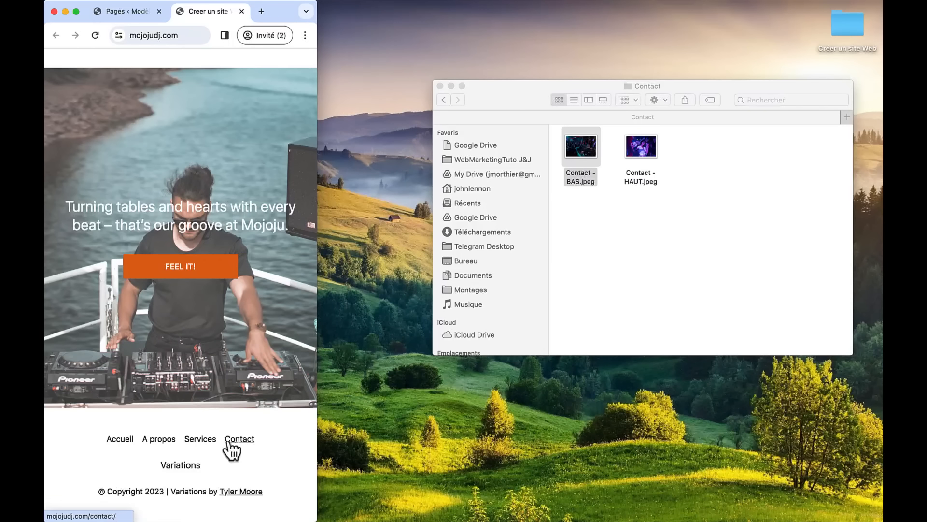
scroll(245, 233, "up", 15)
scroll(247, 232, "up", 10)
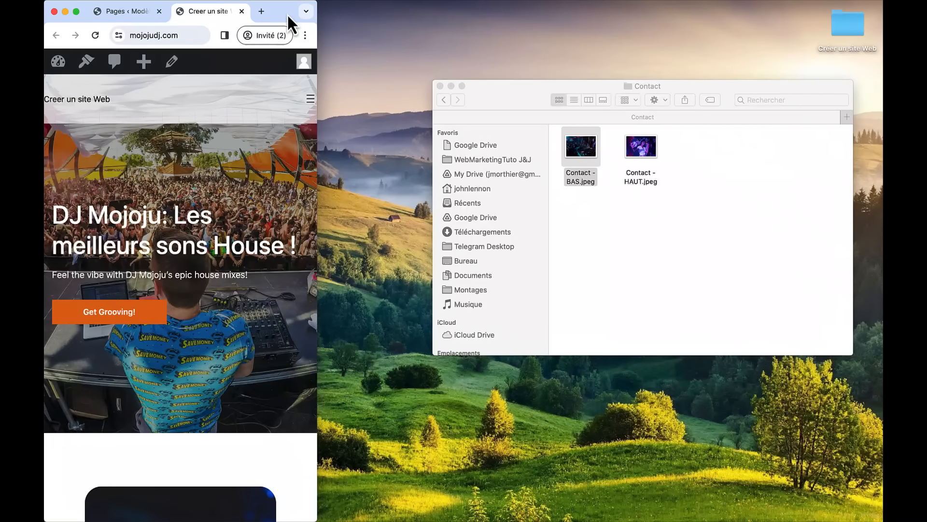
double_click(287, 14)
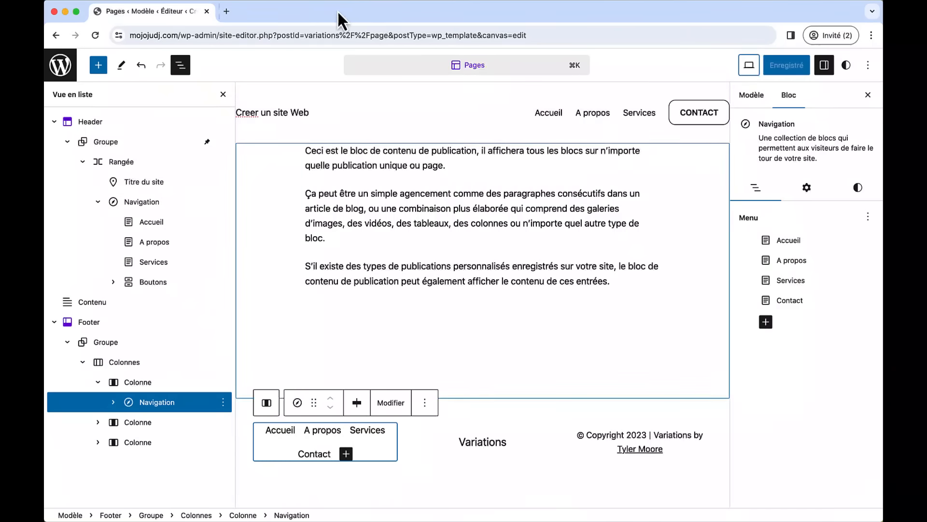
left_click(336, 11)
- Change the footer copyright to '© Copyright 2025 | Créer un Site Web' and save the Footer
left_click(612, 437)
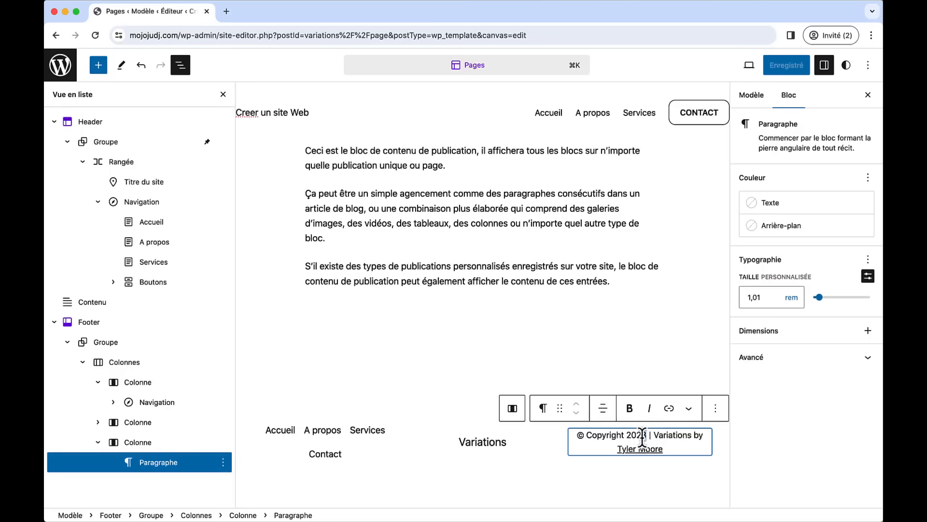
left_click_drag(642, 436, 648, 436)
type("5")
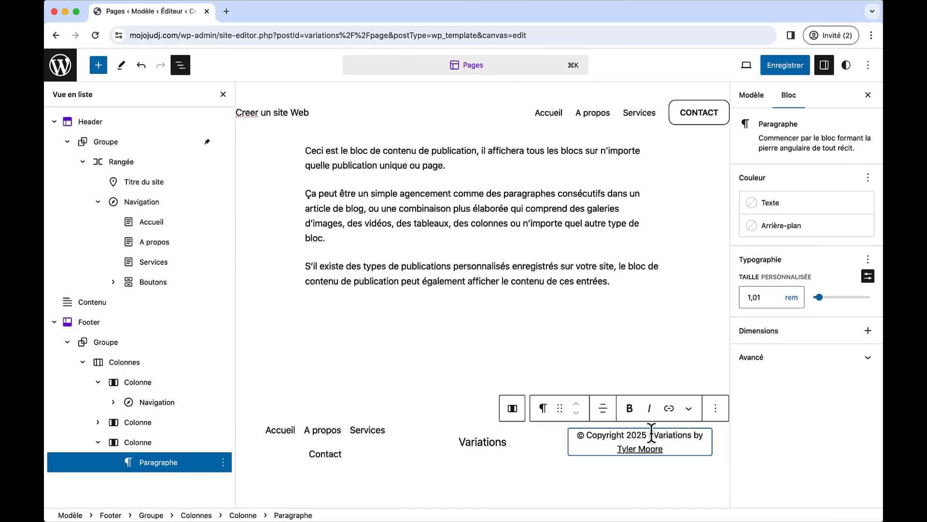
left_click_drag(656, 435, 670, 446)
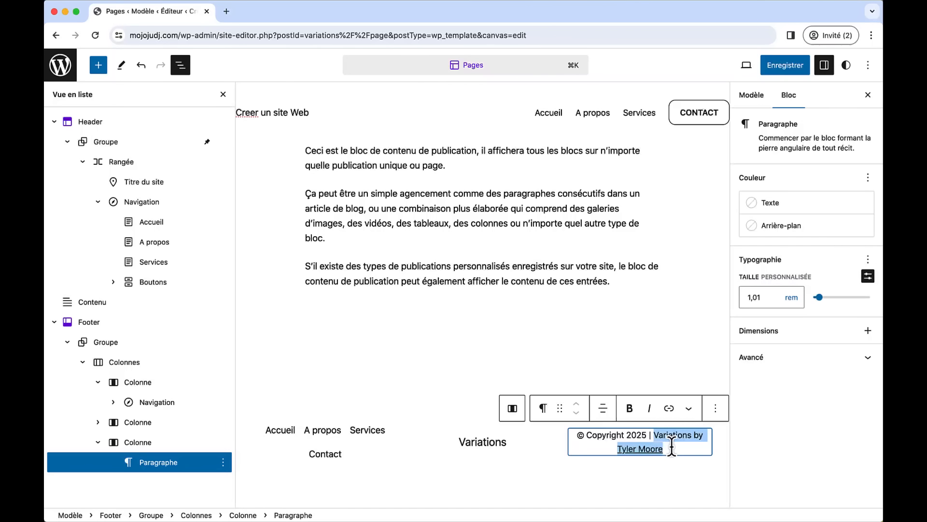
type("Créer un s")
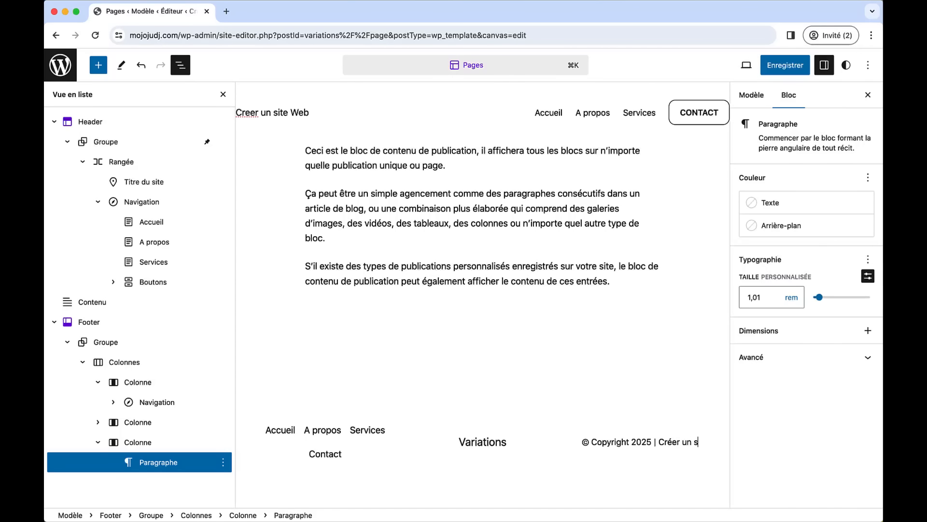
key("BackSpace")
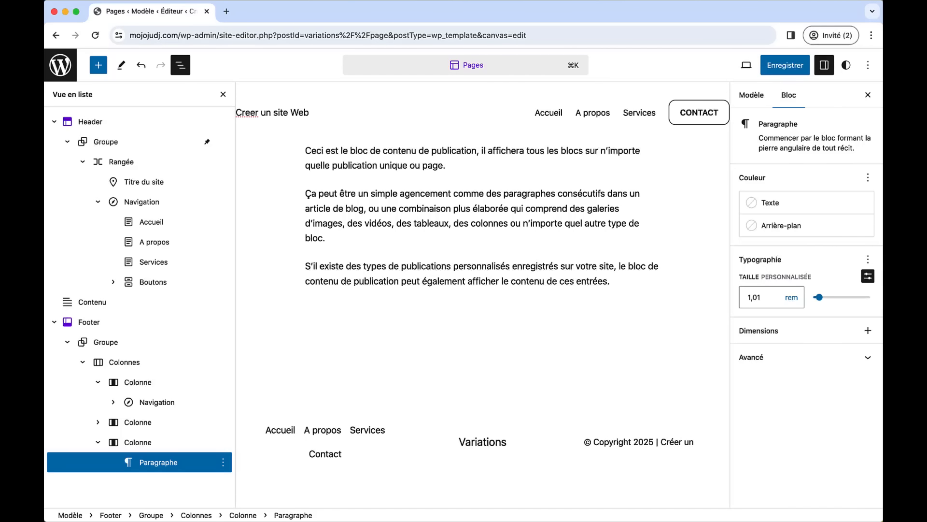
type("Site")
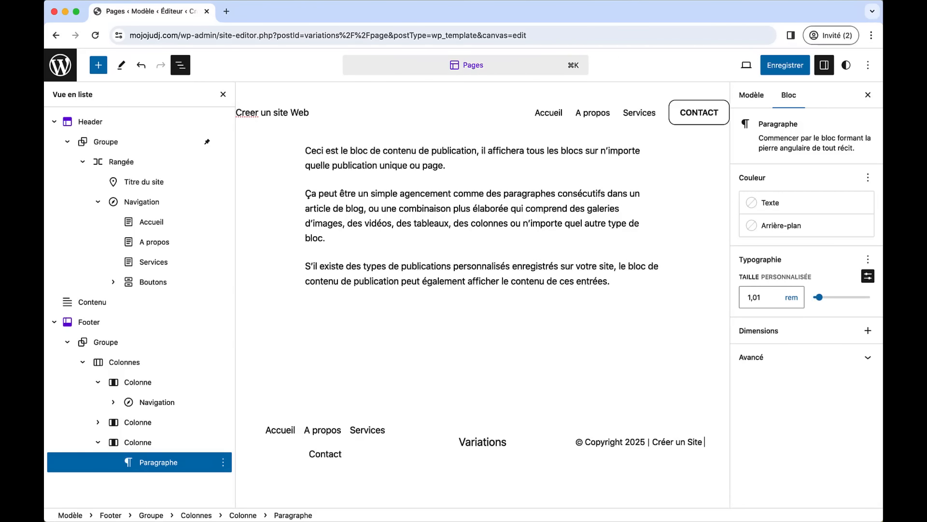
type(" Web")
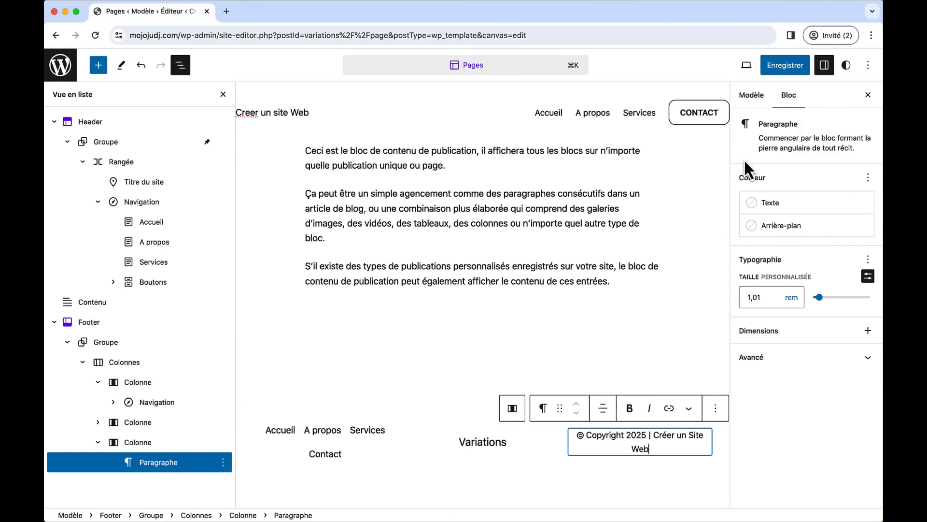
left_click(779, 68)
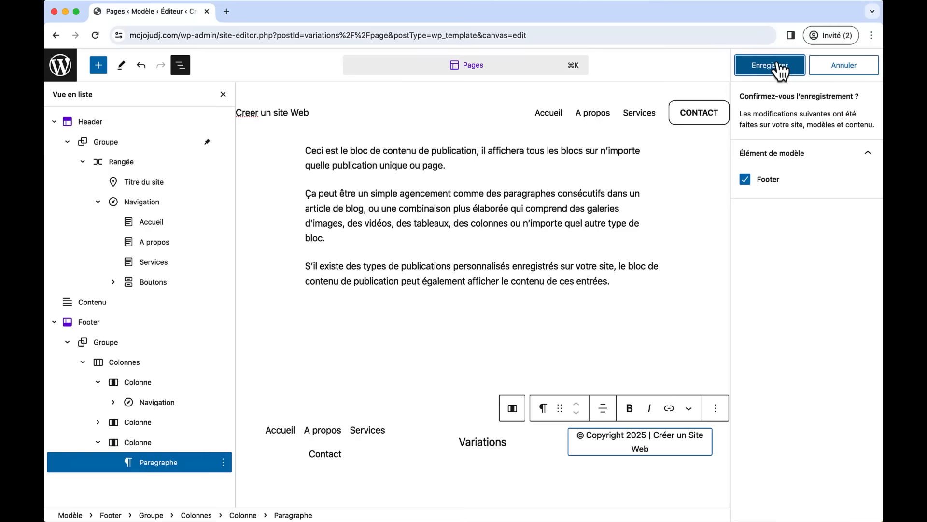
left_click(779, 68)
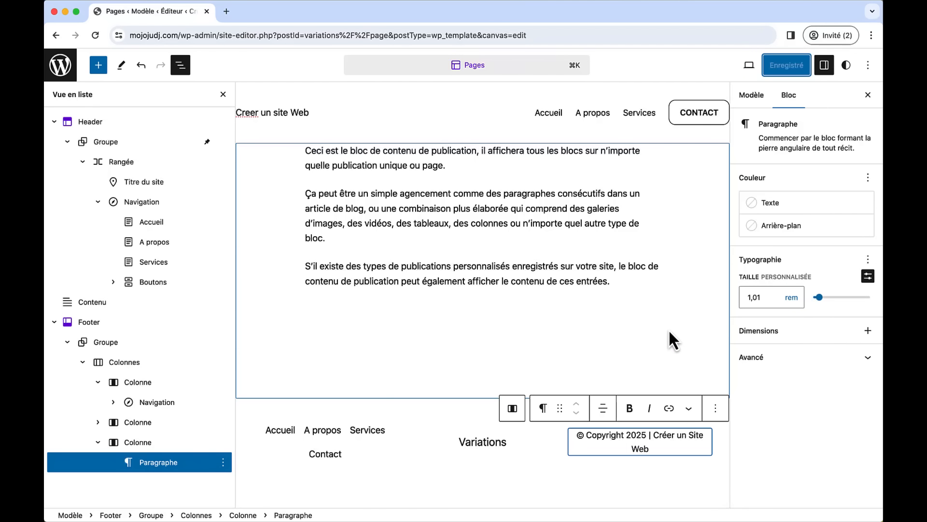
- Select the header navigation and try blue text and a dark grey background colour
left_click(555, 115)
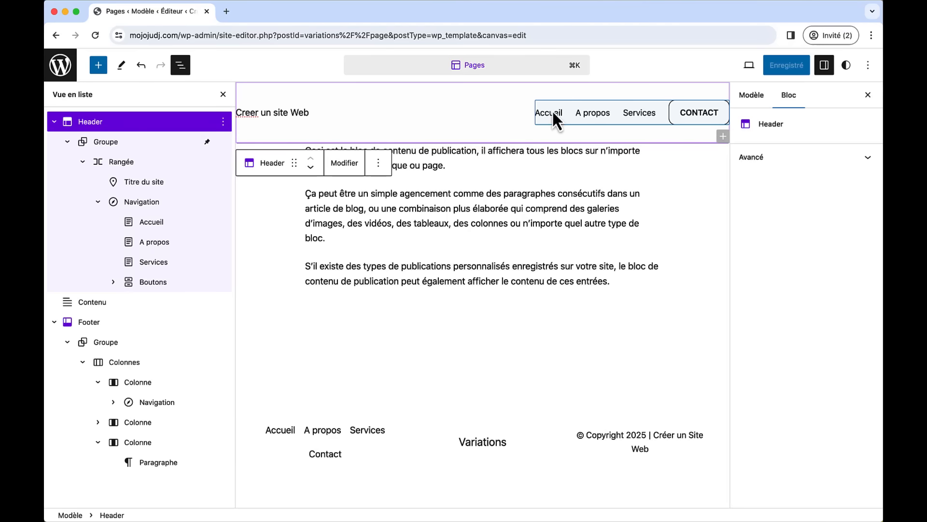
left_click(612, 112)
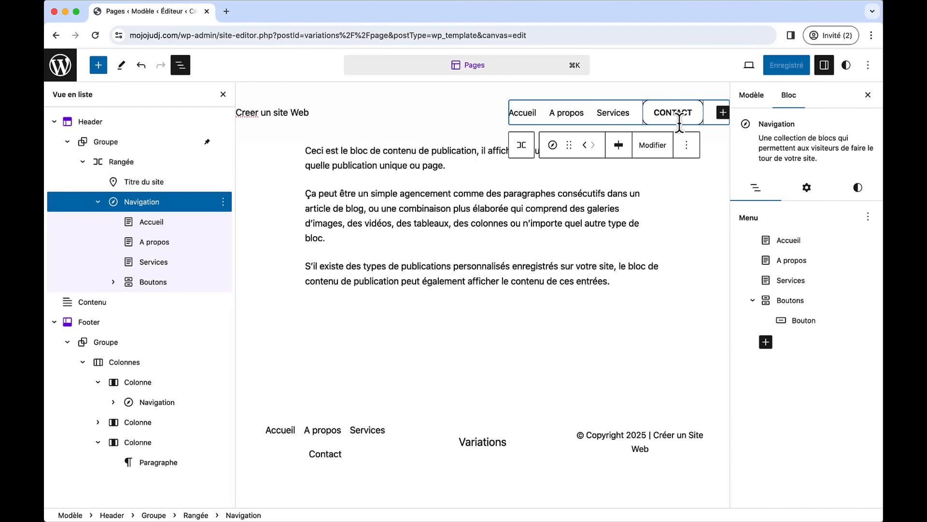
left_click(848, 189)
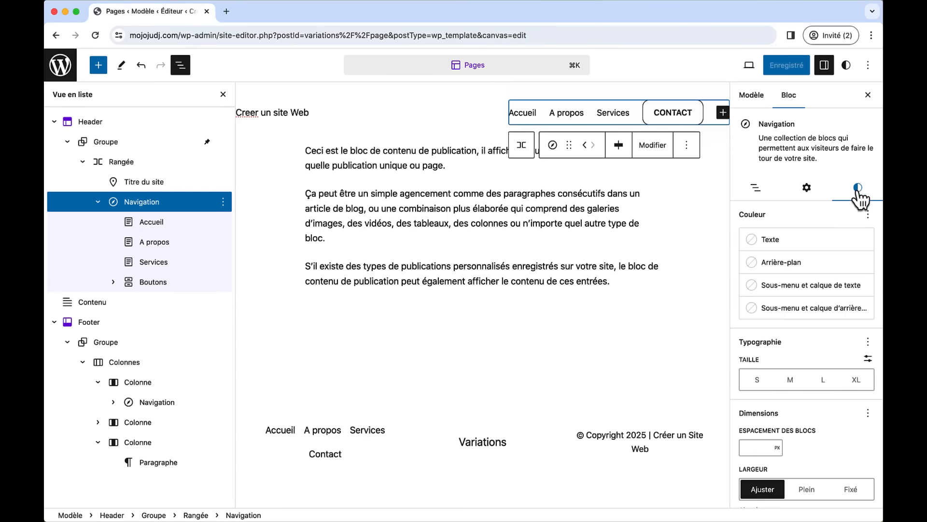
left_click(817, 243)
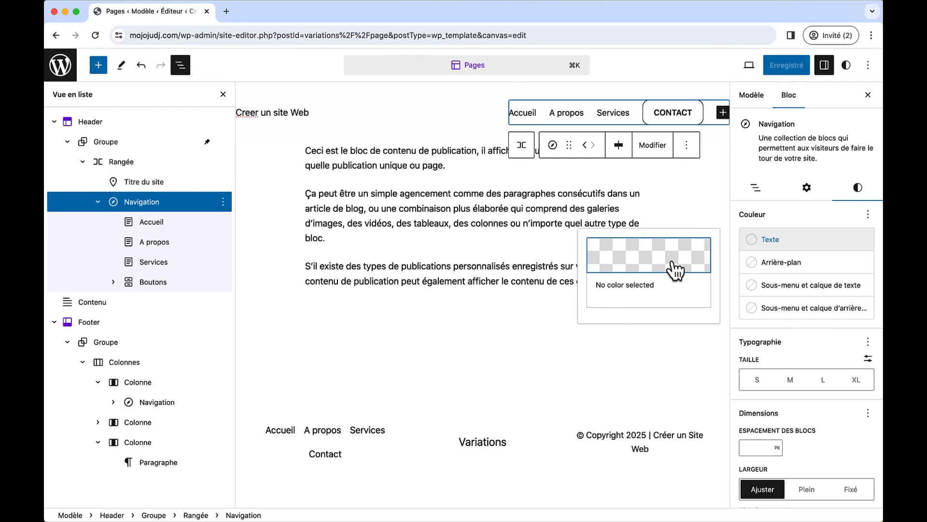
left_click(676, 269)
left_click(532, 264)
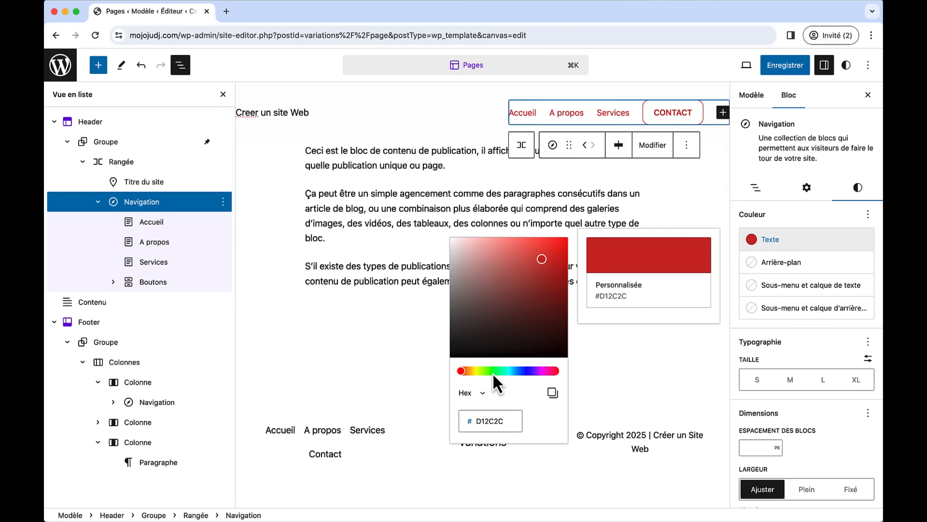
left_click_drag(493, 371, 520, 370)
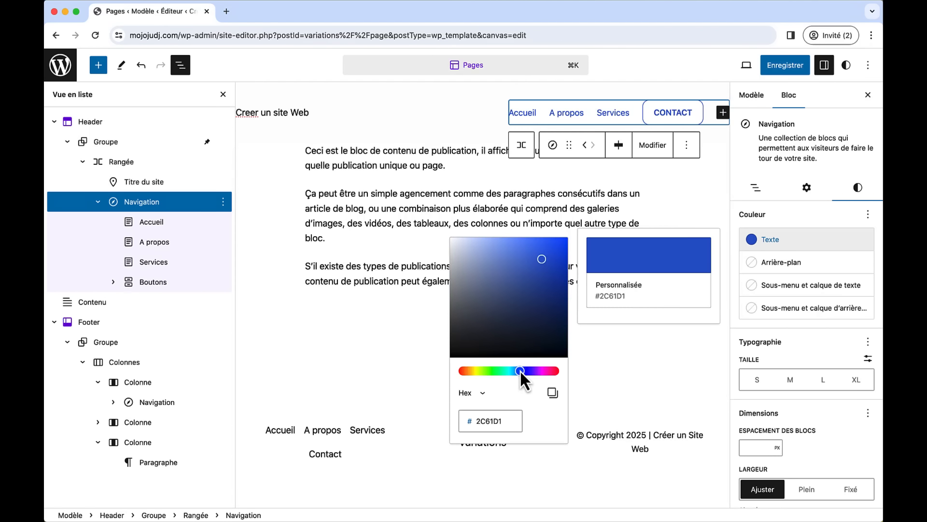
left_click(789, 265)
left_click(637, 276)
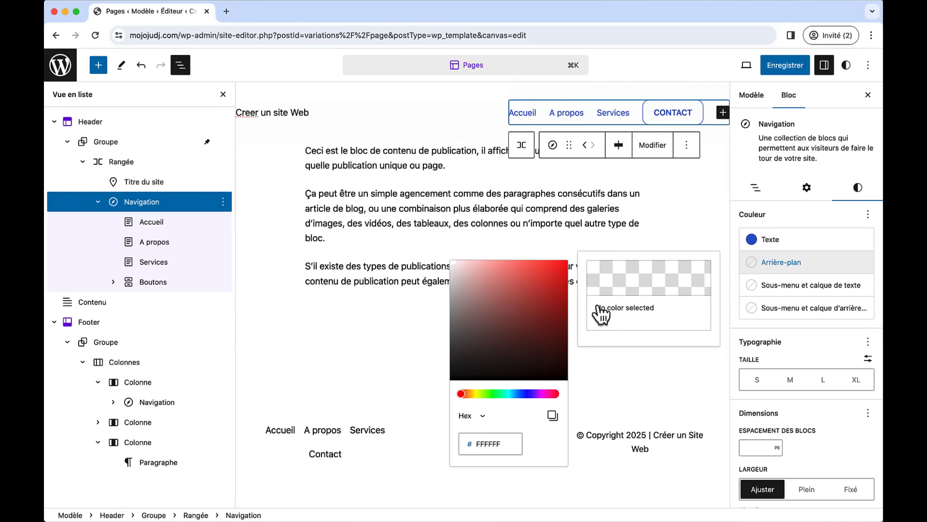
left_click_drag(490, 356, 451, 361)
left_click(794, 223)
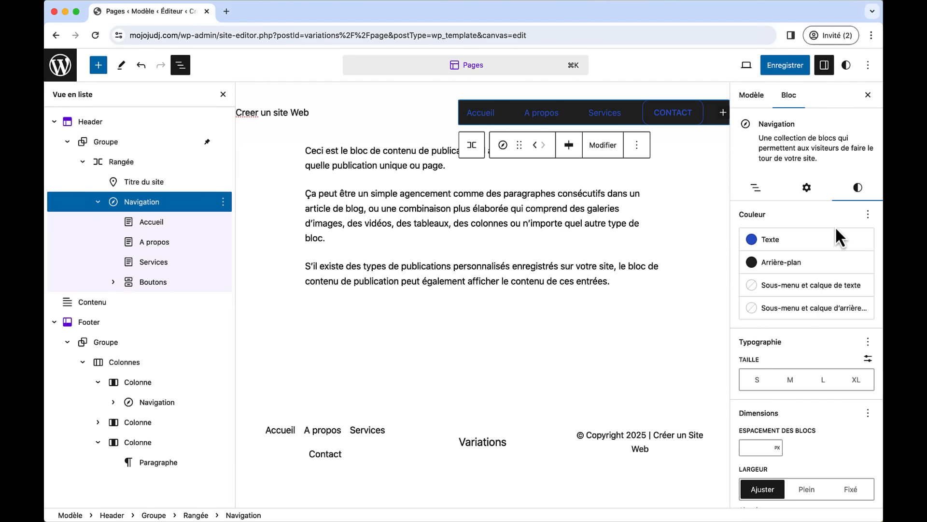
- Reset the navigation's text and background colours to their defaults
left_click(868, 214)
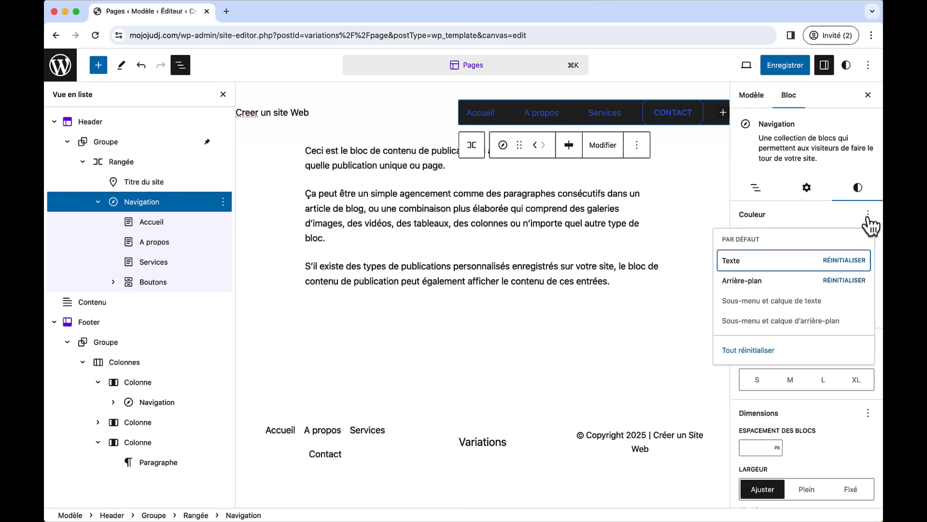
left_click(850, 260)
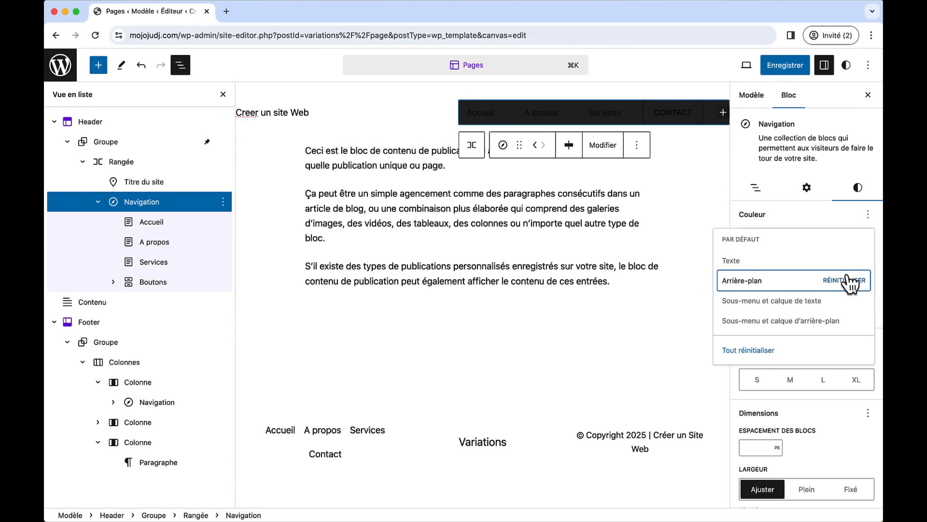
left_click(846, 280)
left_click(836, 215)
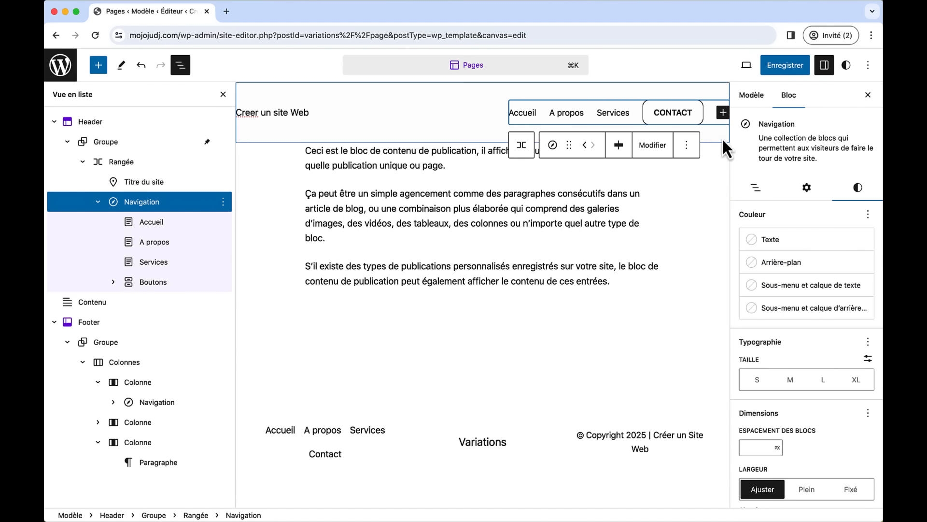
- In the header menu's list view, nest A propos under Services, then return it to the top level
left_click(756, 189)
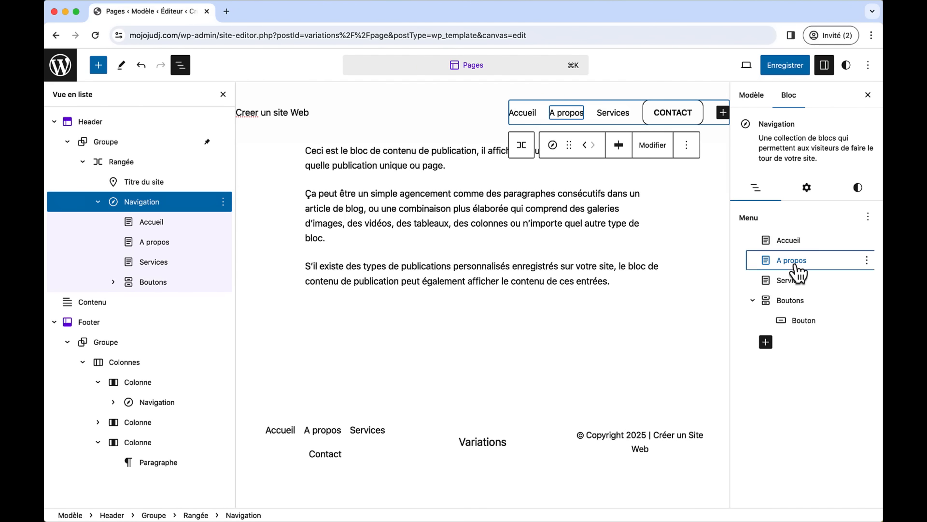
left_click_drag(795, 265, 804, 299)
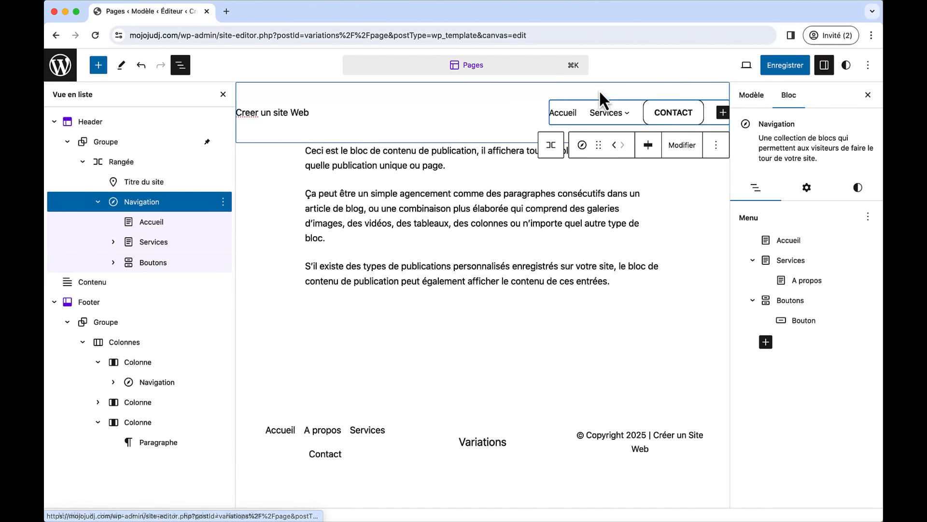
mouse_move(628, 121)
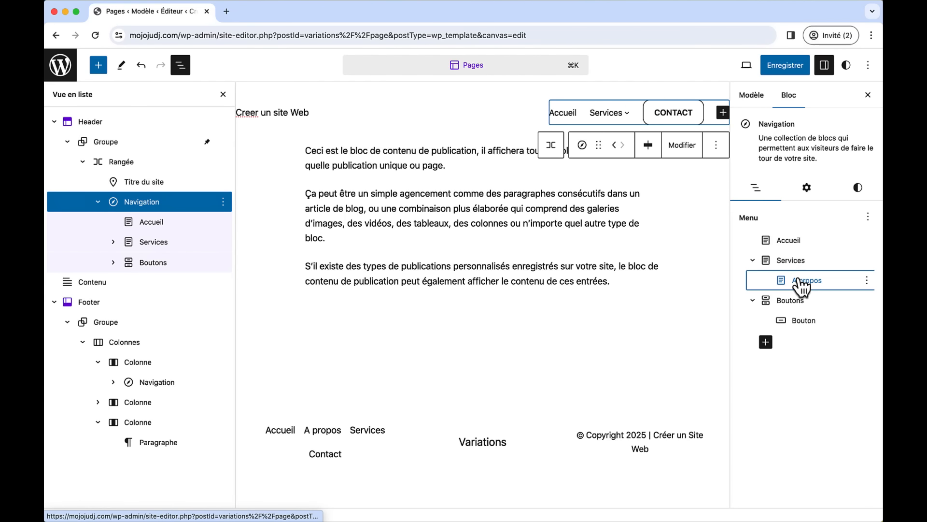
left_click_drag(801, 286, 771, 260)
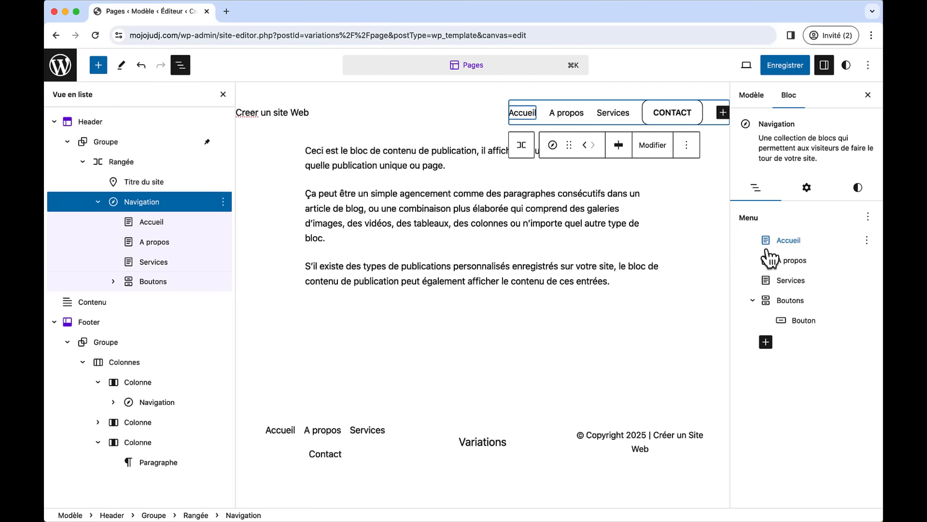
- Set the header navigation's submenu background colour to blue #1E4FB7
left_click(857, 189)
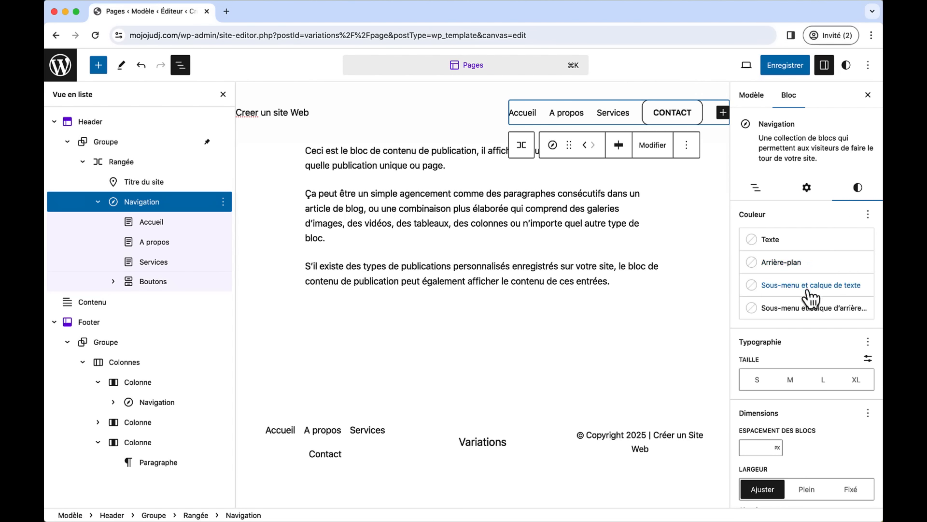
left_click(801, 312)
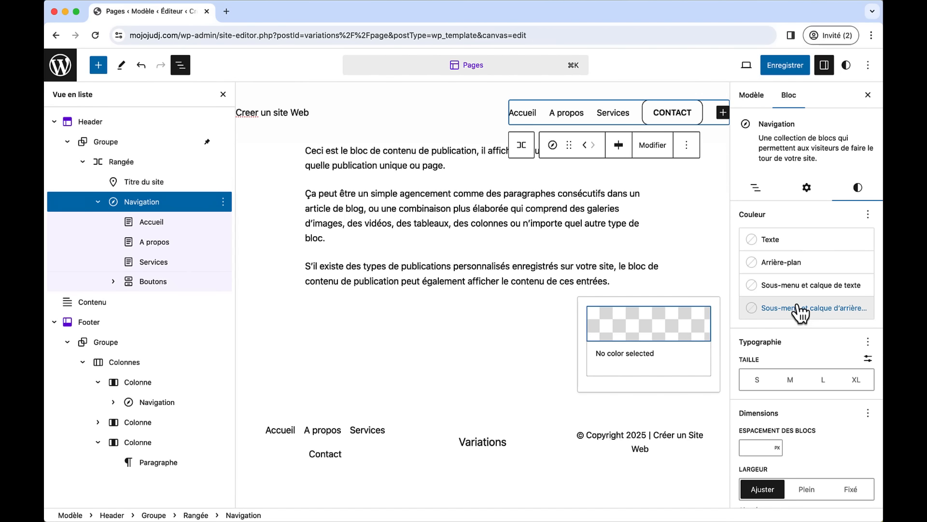
left_click(683, 327)
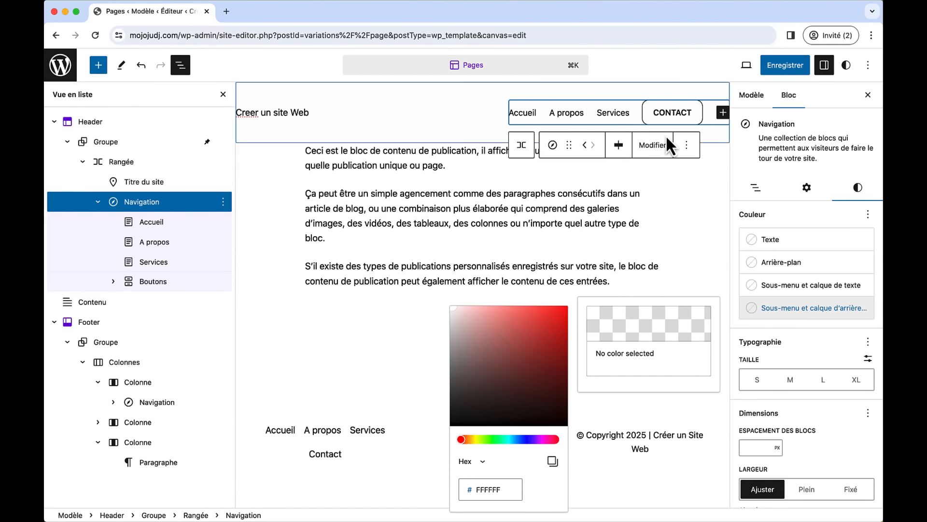
left_click_drag(515, 437, 533, 439)
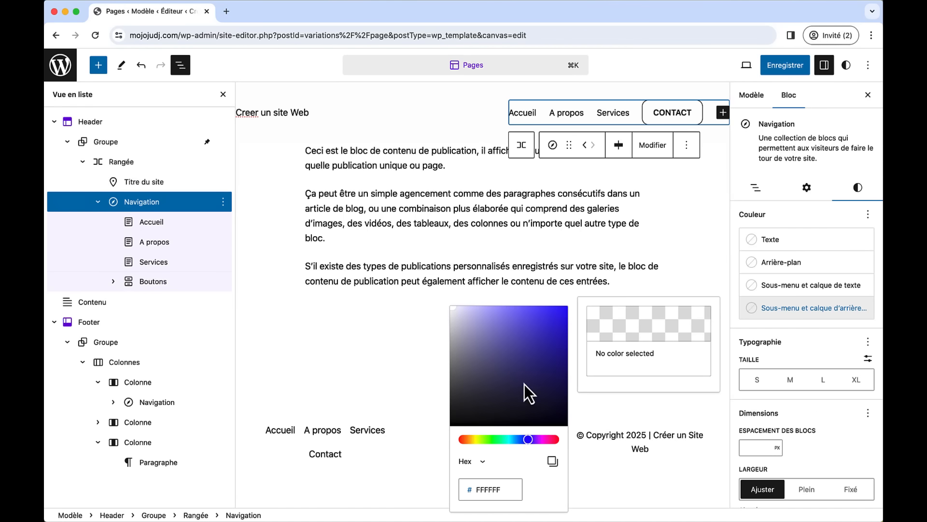
left_click_drag(531, 382, 548, 341)
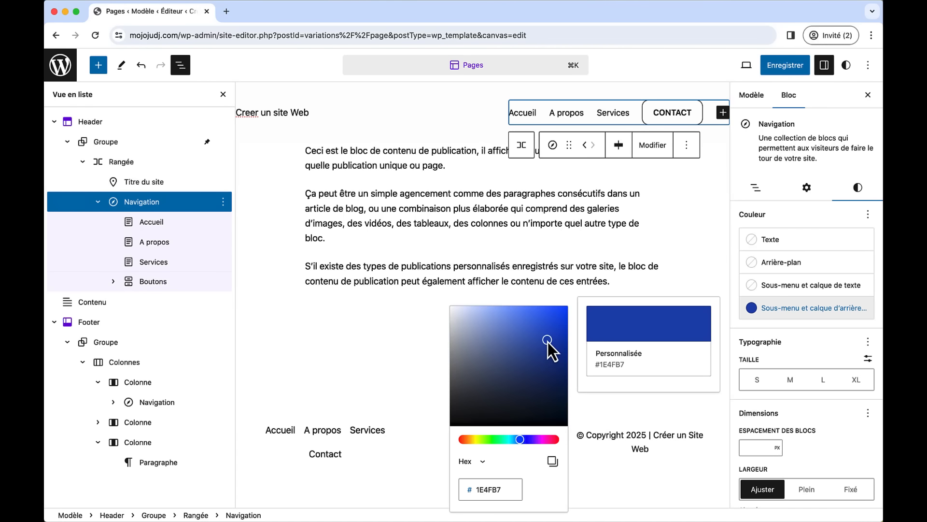
- Make the submenu text white #FFFFFF and start saving the changes
left_click(783, 286)
left_click(672, 314)
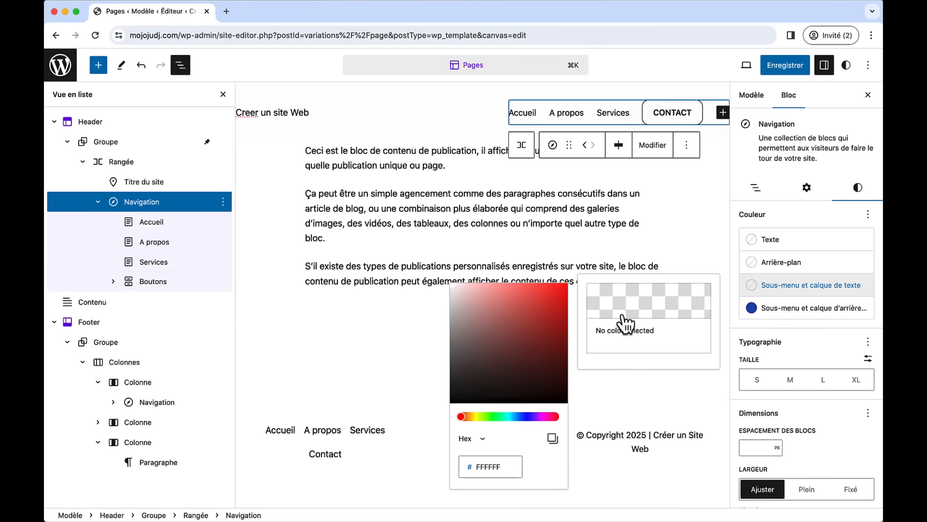
left_click_drag(478, 323, 450, 284)
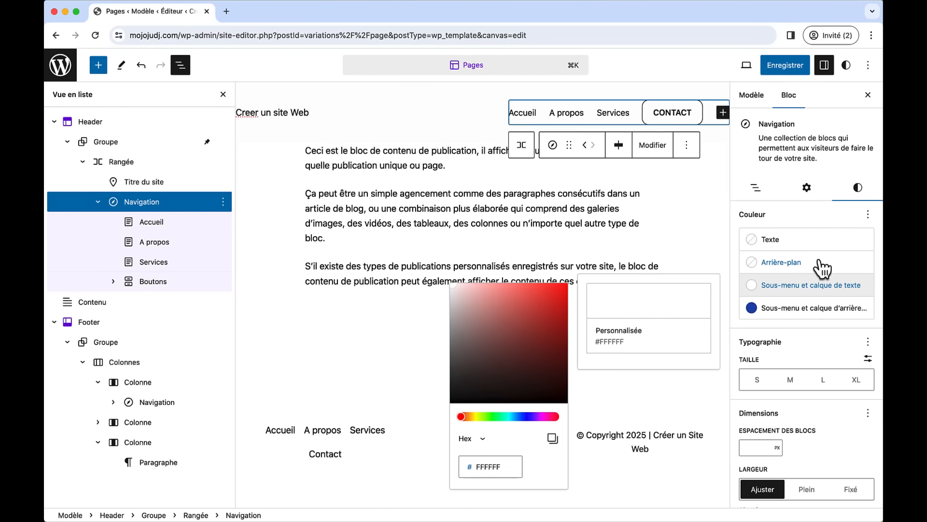
left_click(786, 73)
- Confirm the save and open the live site in a new tab
left_click(787, 73)
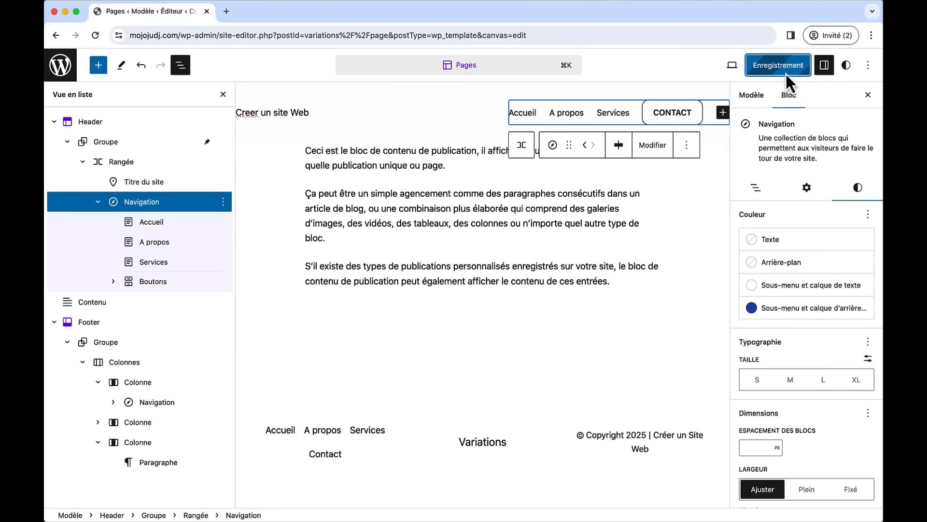
left_click(749, 66)
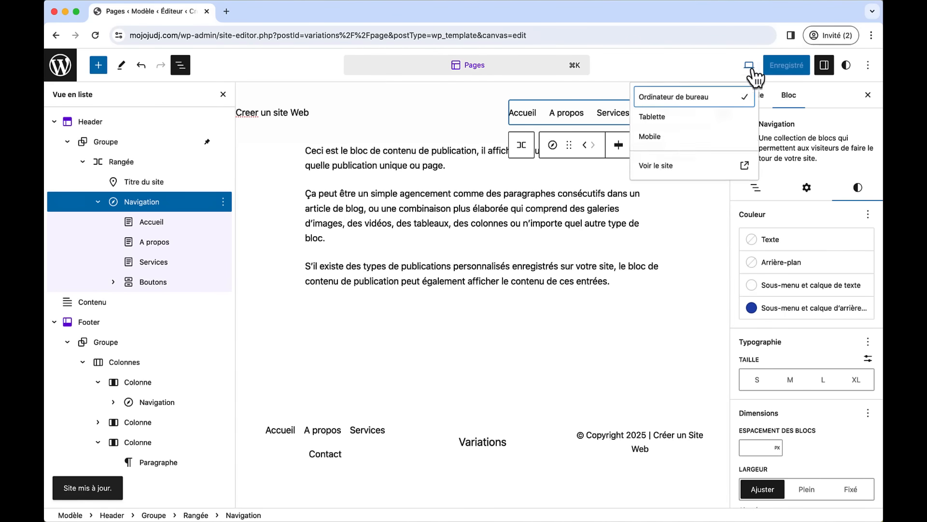
left_click(688, 165)
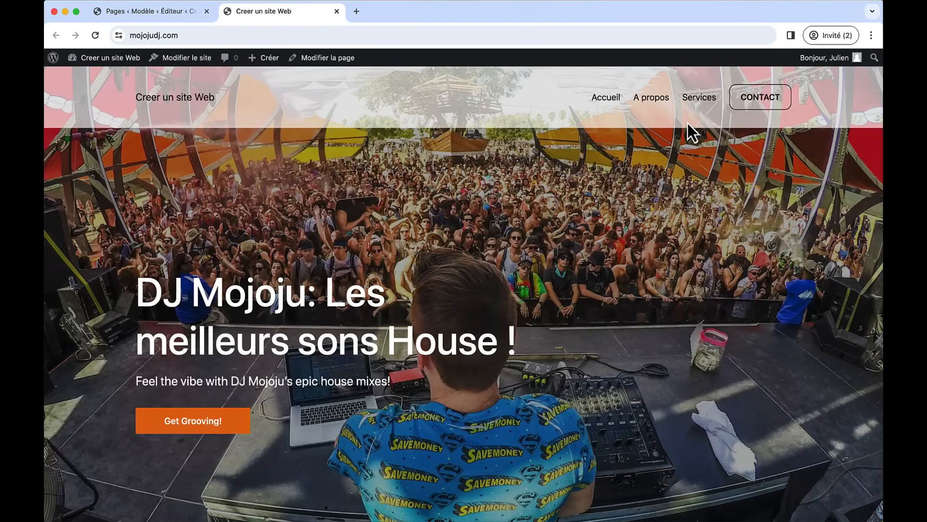
- Check the mobile hamburger menu in a narrowed window, then close the tab and restore full width
left_click_drag(878, 134, 308, 152)
left_click(311, 99)
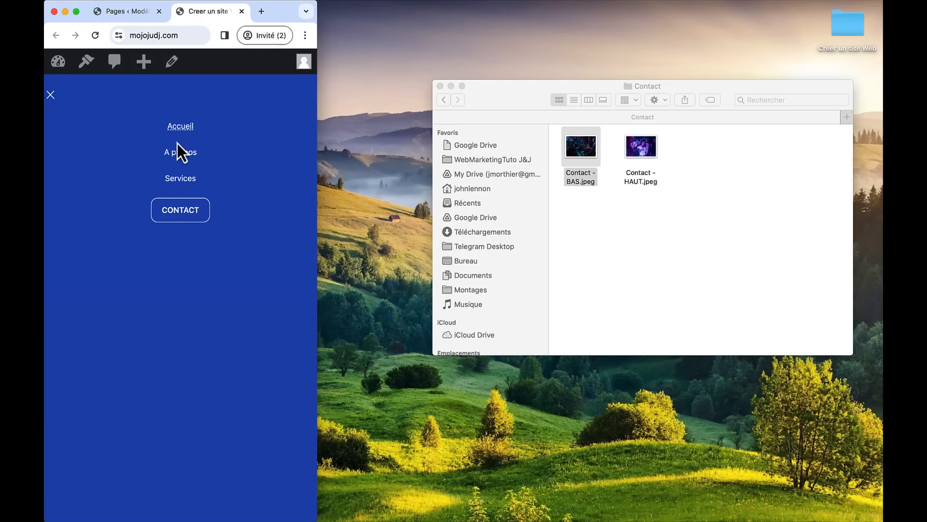
left_click(242, 11)
double_click(253, 10)
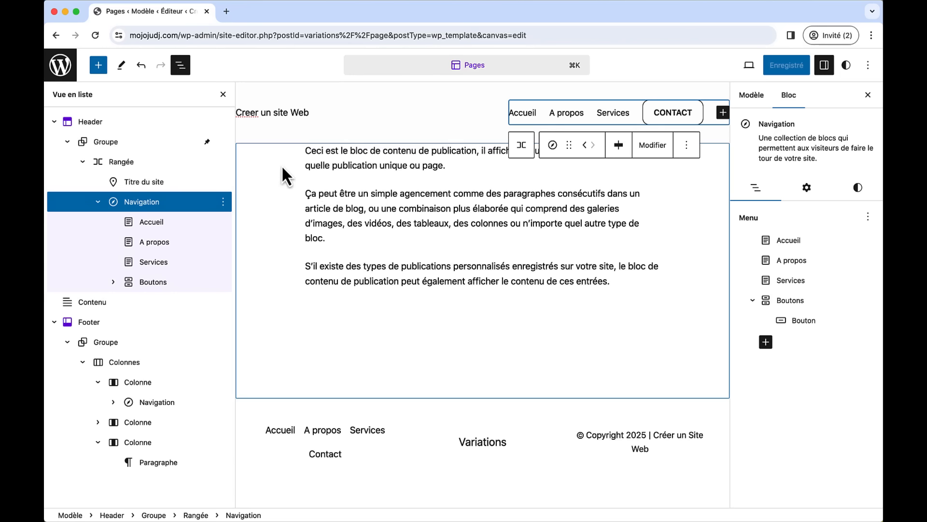
- Go to logomakr.com in a new tab and start a new logo design
left_click(227, 13)
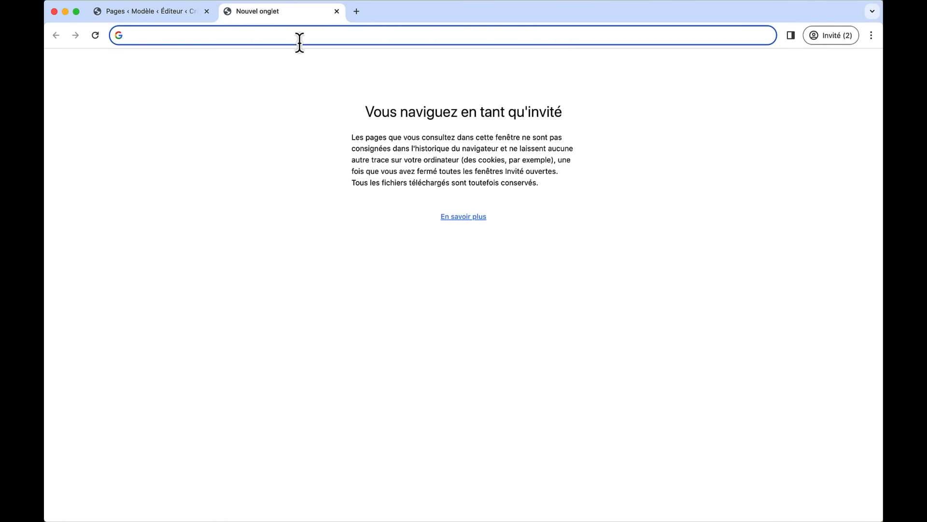
type("logoma")
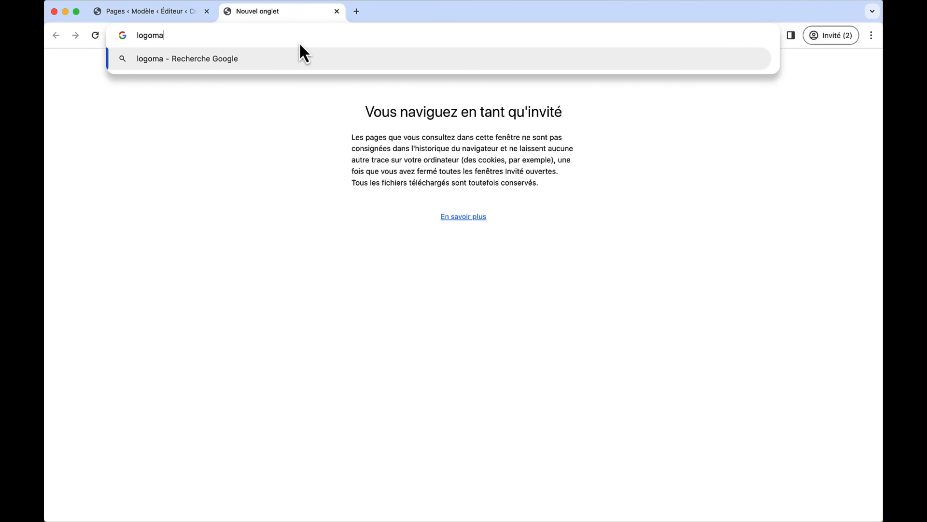
type("kr.com")
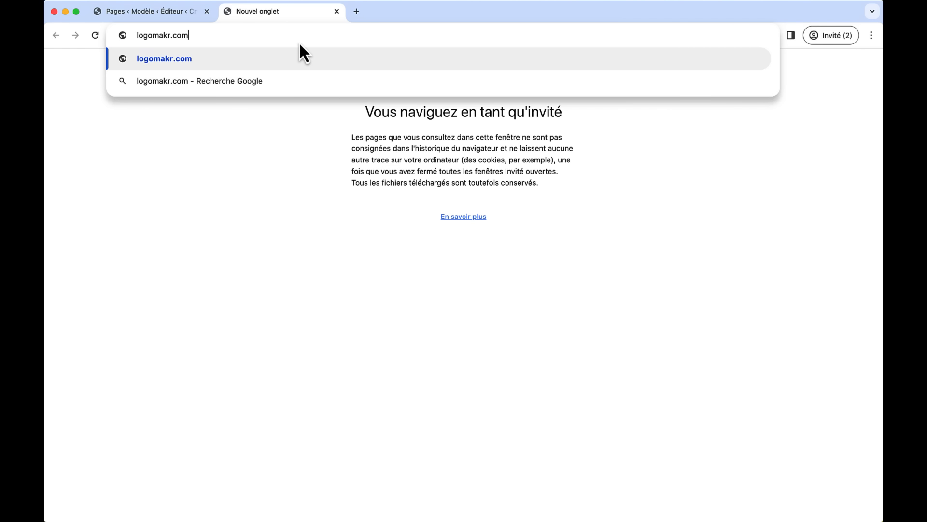
key("Return")
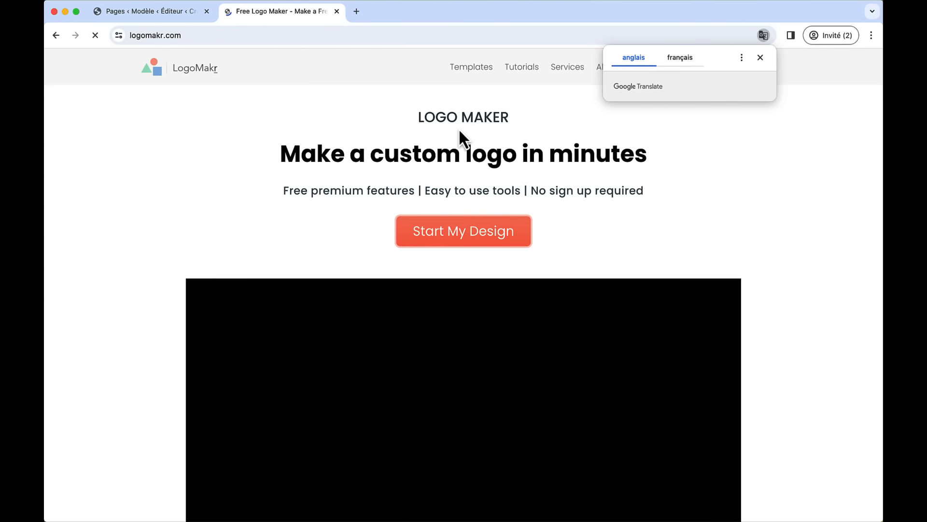
left_click(488, 228)
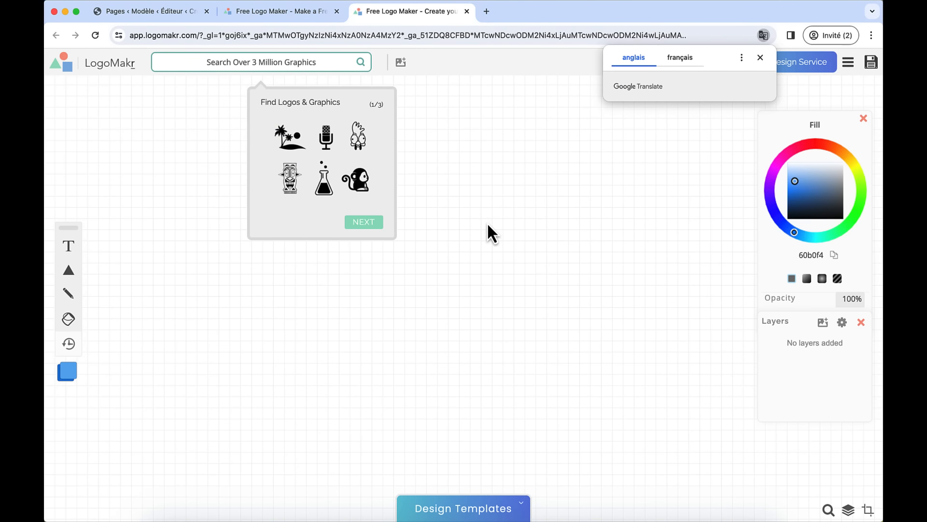
- Dismiss the translate popup and browse LogoMakr's Shapes graphics category
left_click(760, 56)
left_click(245, 57)
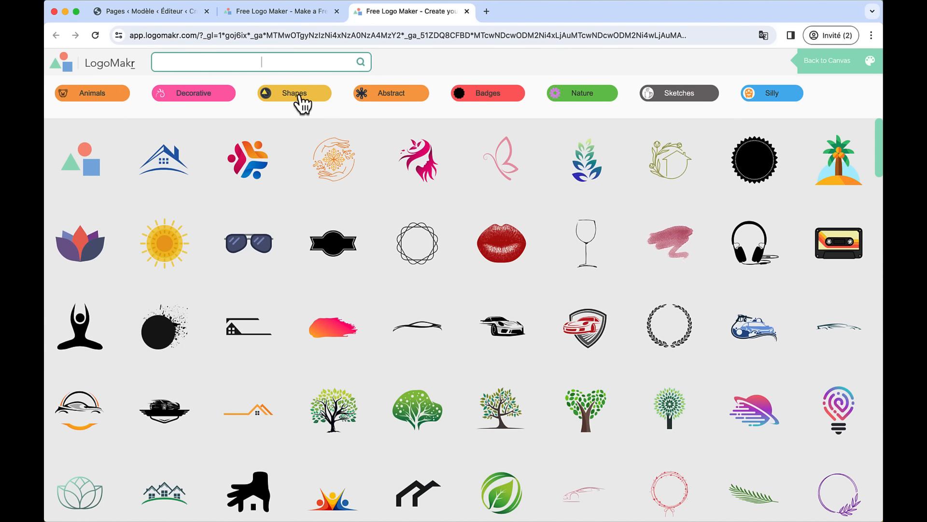
left_click(292, 96)
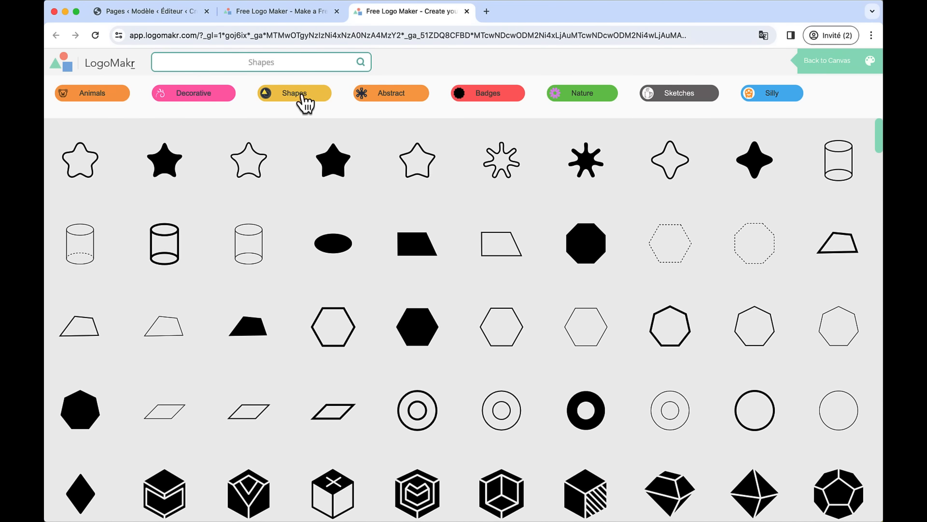
scroll(305, 317, "down", 5)
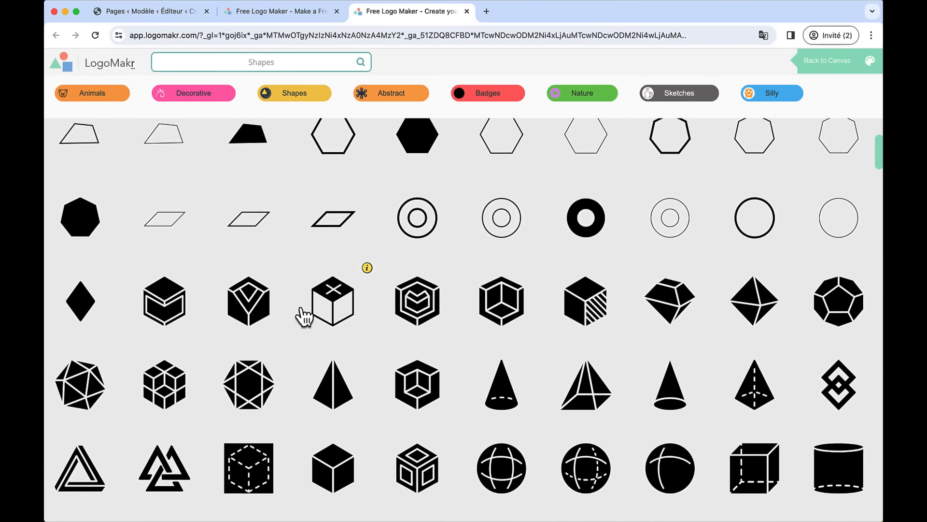
scroll(304, 317, "down", 2)
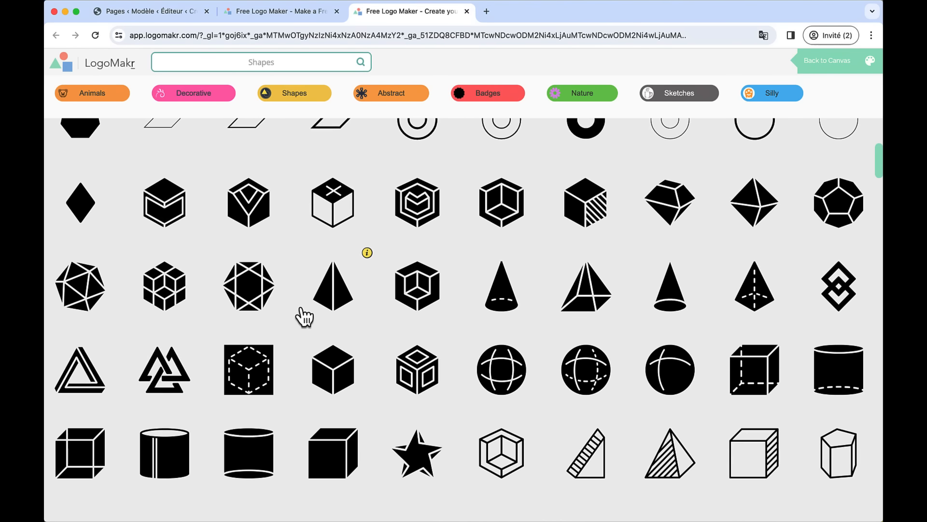
- Add the interlocked-triangle graphic, move it to the upper left and resize it
left_click(169, 368)
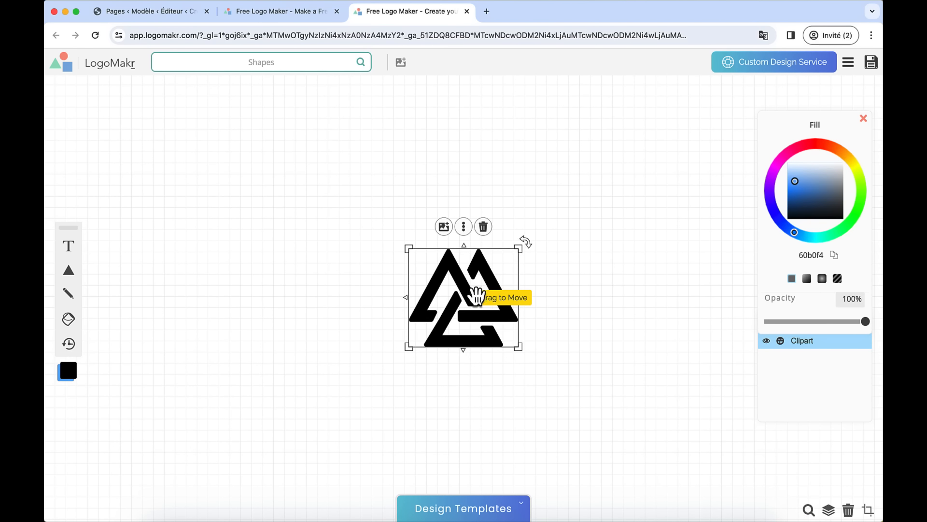
left_click_drag(509, 297, 232, 251)
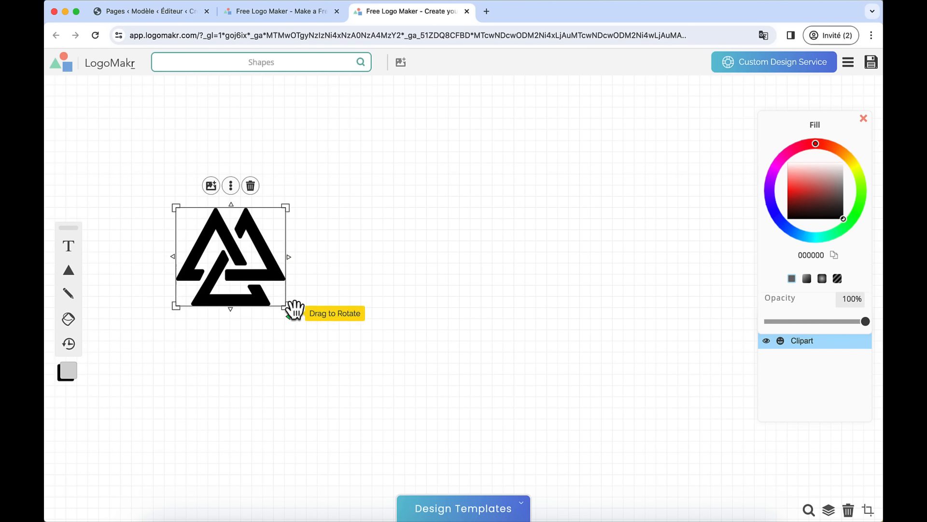
mouse_move(286, 305)
left_mouse_down()
mouse_move(314, 330)
mouse_move(282, 306)
left_mouse_up()
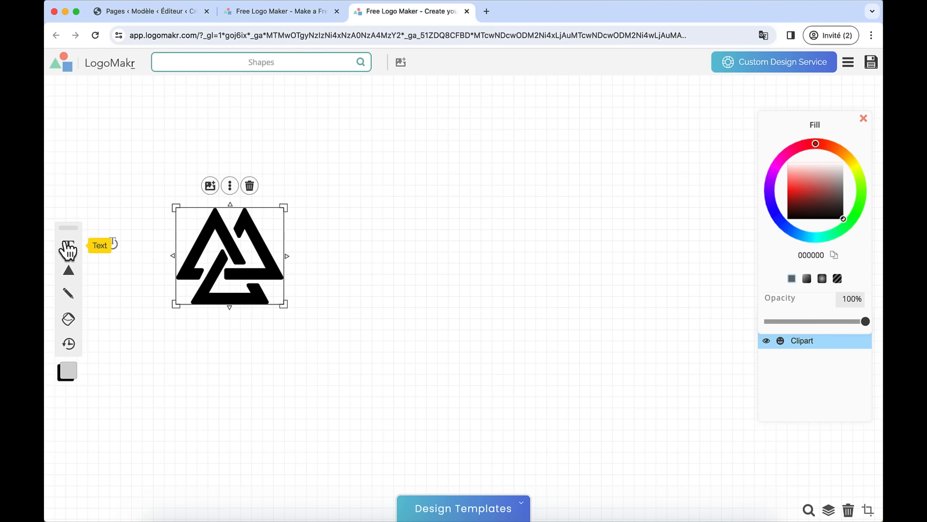
- Add 'Mojoju' text, size and place it beside the triangle icon, then select both
left_click_drag(68, 249, 303, 263)
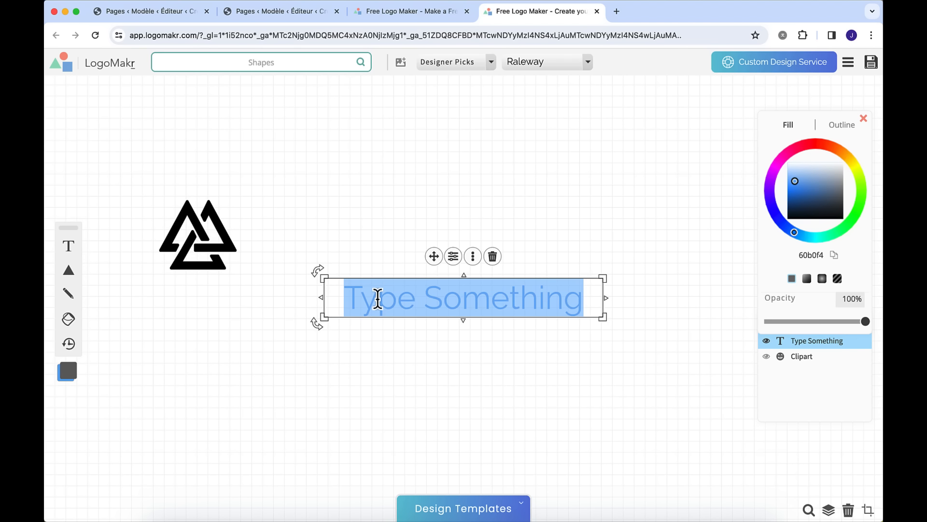
type("Mojo")
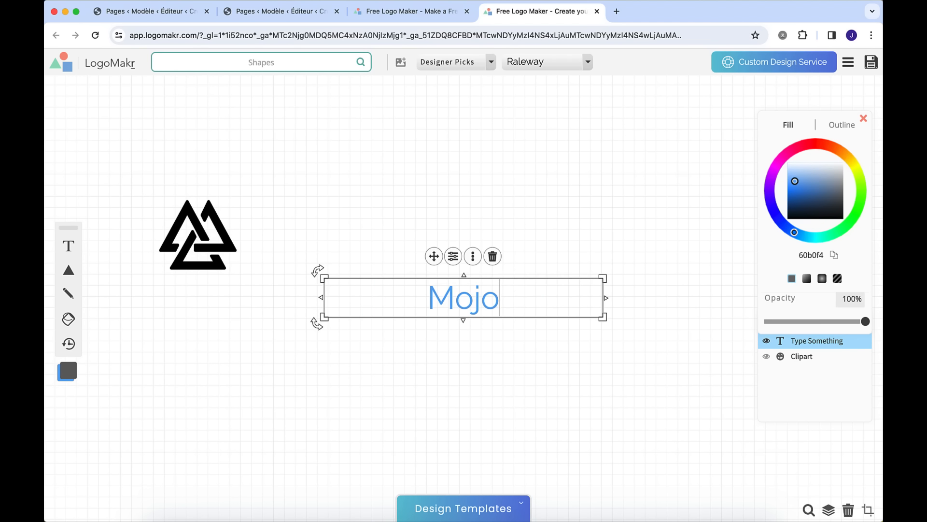
type("ju")
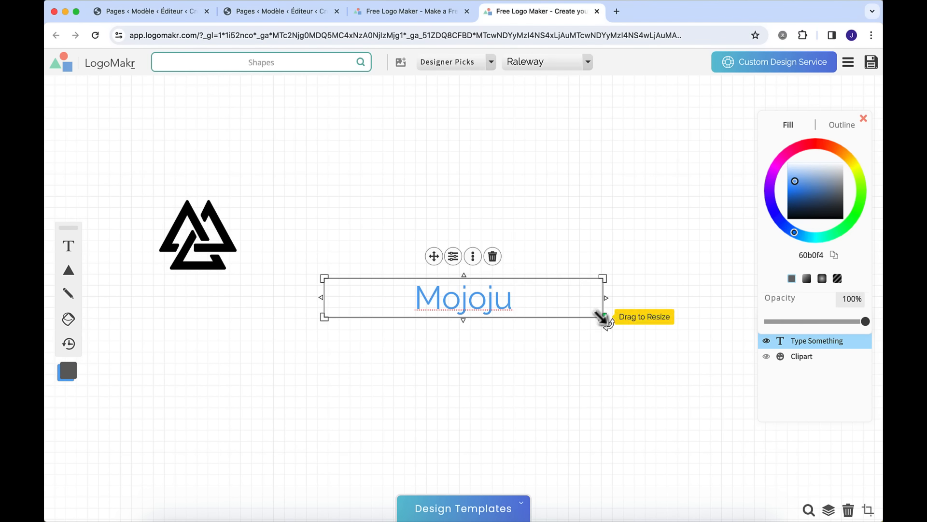
left_click_drag(602, 317, 601, 363)
left_click_drag(548, 351, 463, 287)
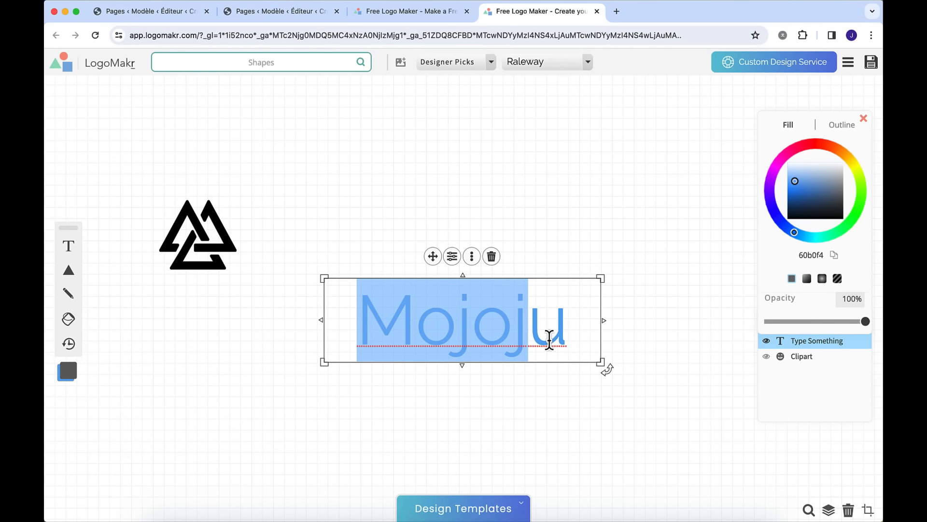
left_click(643, 314)
left_click_drag(535, 311, 460, 231)
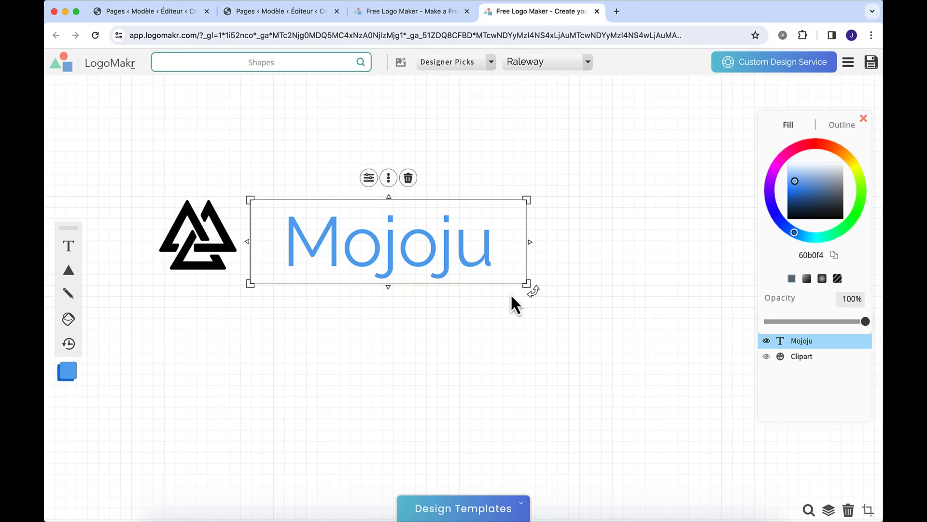
left_click_drag(527, 285, 449, 278)
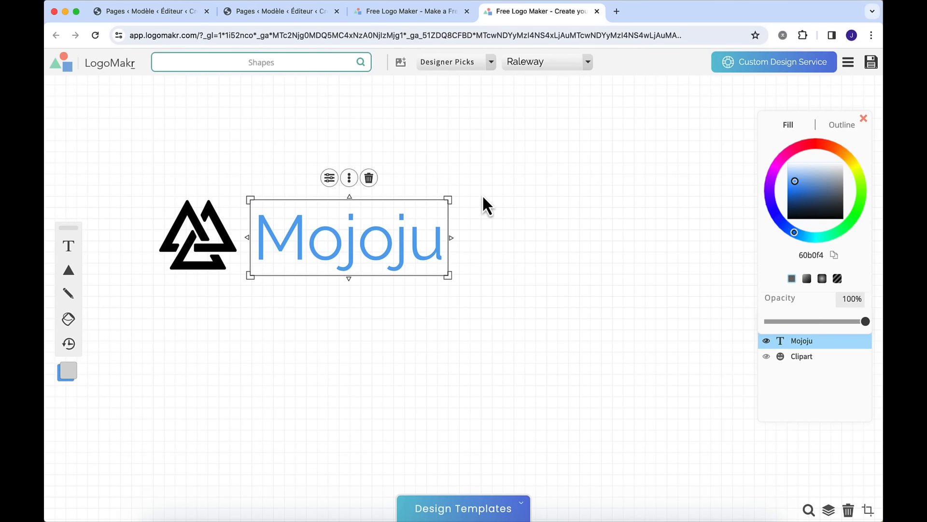
left_click_drag(481, 183, 180, 274)
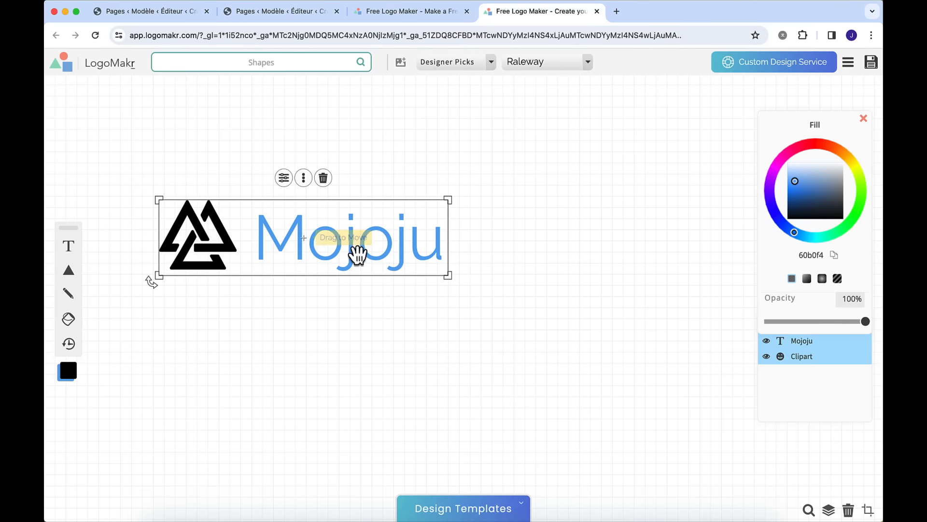
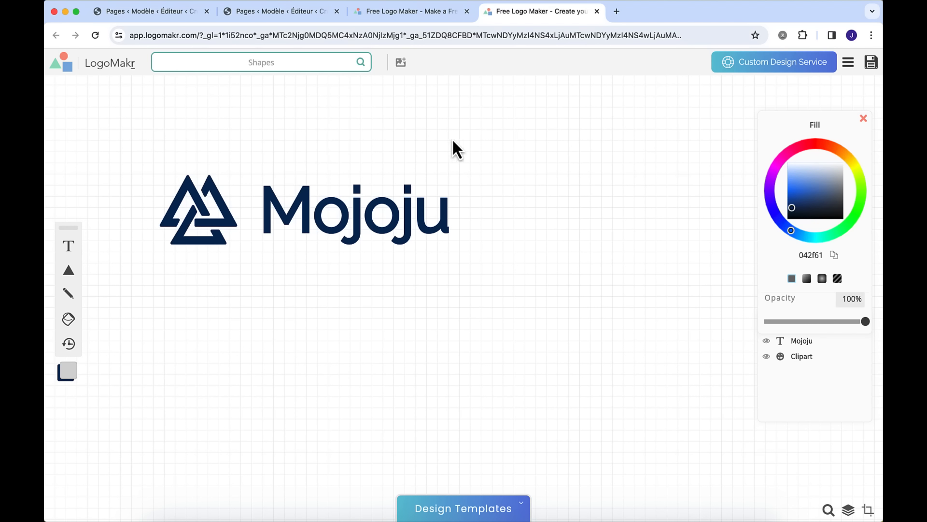
- Select the whole Mojoju logo and choose the free low-resolution PNG download
left_click_drag(512, 137, 126, 256)
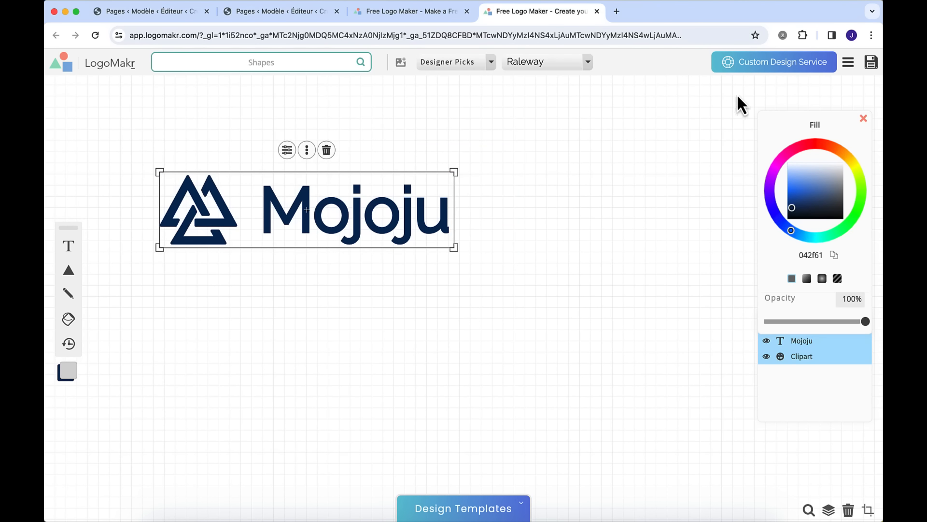
left_click(872, 65)
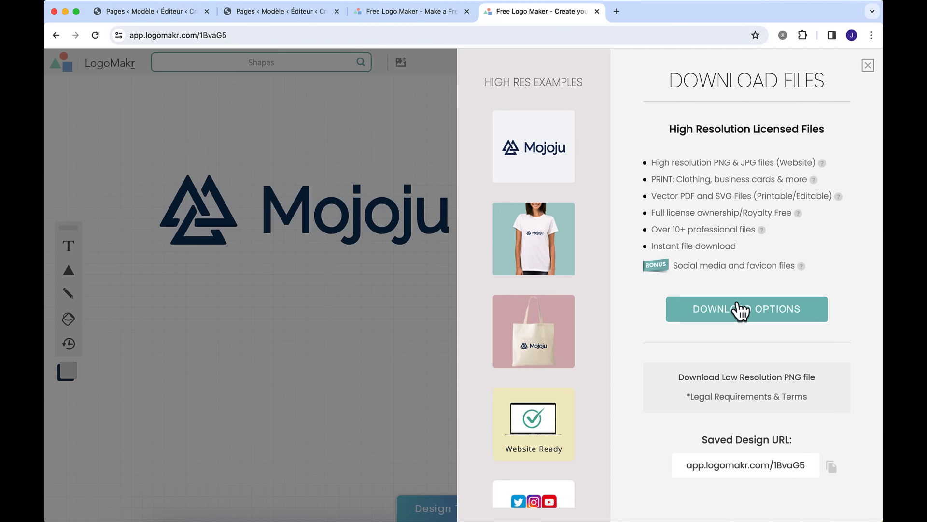
left_click(739, 381)
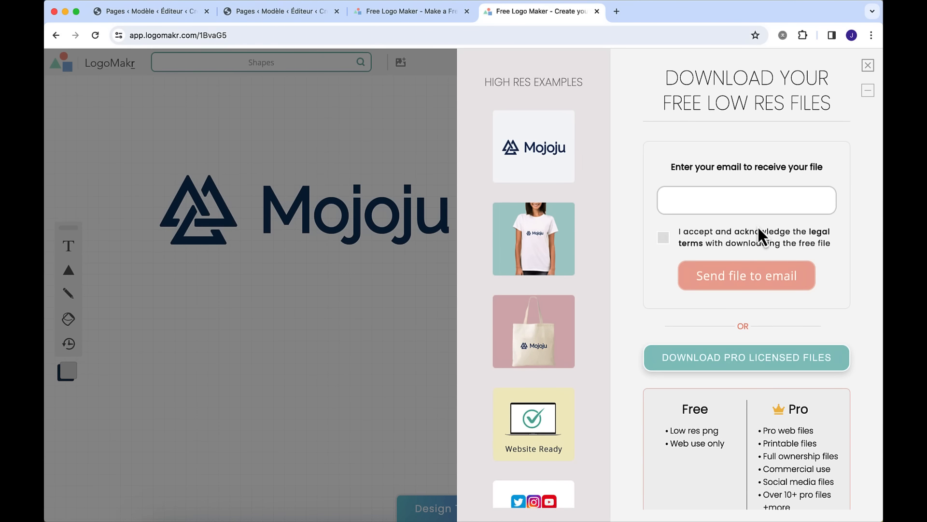
- Send the low-res file to the saved email address after accepting the terms, then open the email in Gmail
left_click(718, 210)
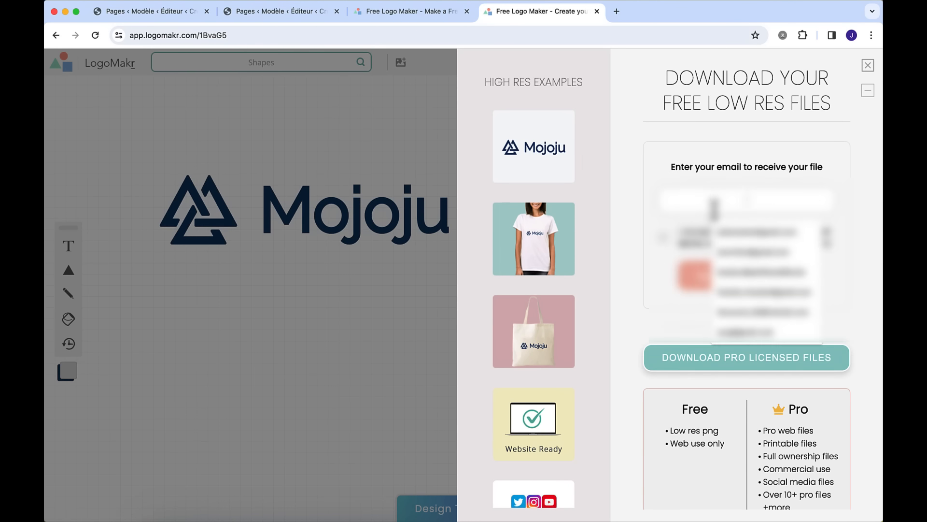
left_click(721, 232)
left_click(664, 236)
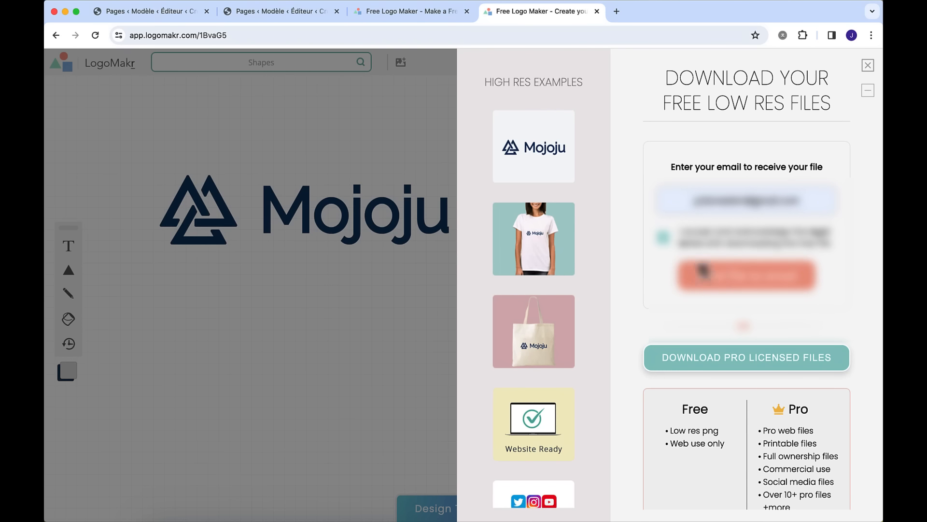
left_click(726, 285)
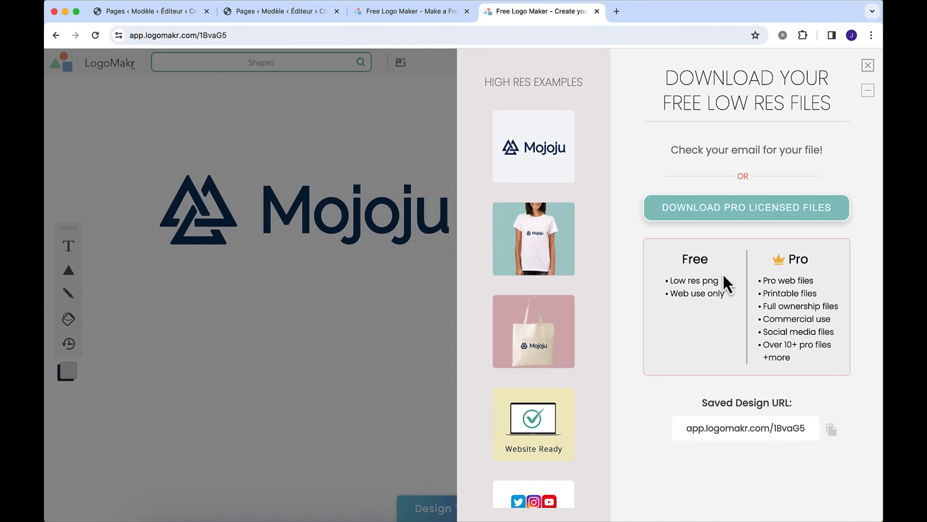
left_click(618, 13)
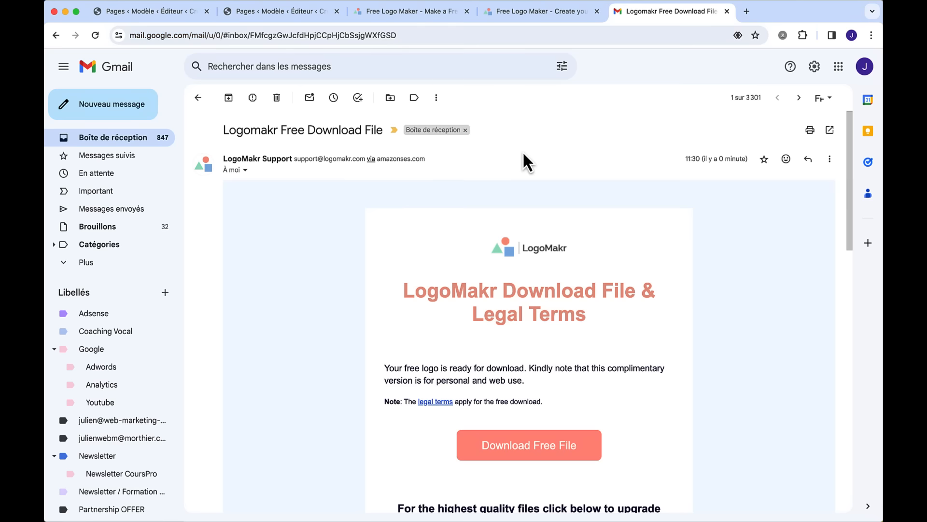
- Download the emailed free file as Logo Mojoju.png, replacing the old copy in the site folder
scroll(527, 261, "down", 3)
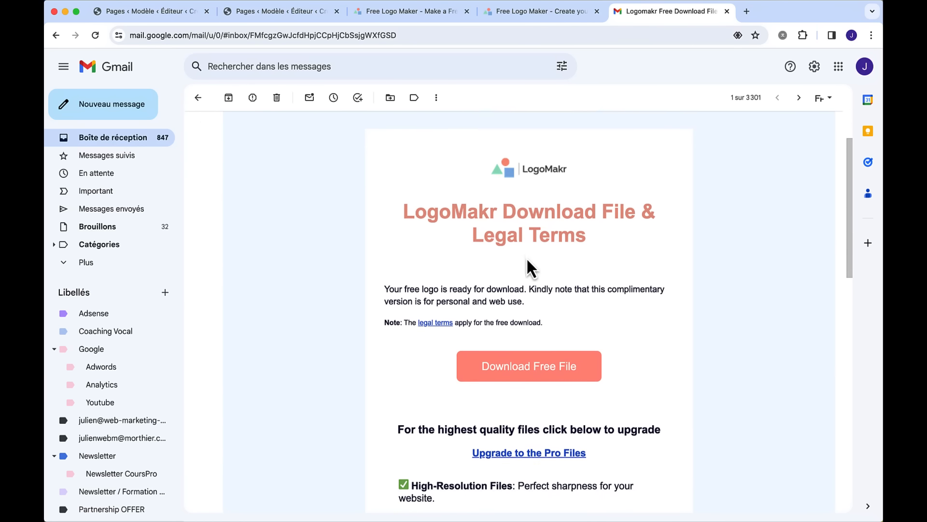
left_click(531, 338)
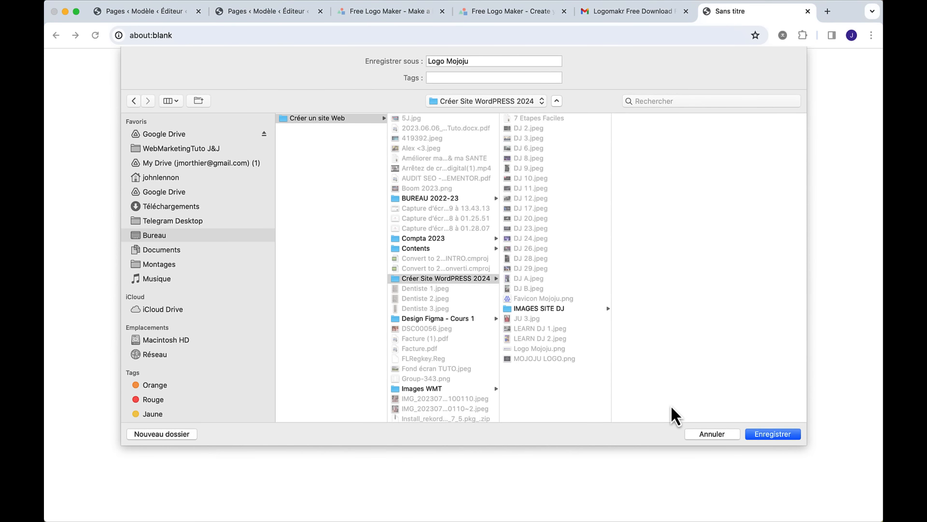
left_click(758, 434)
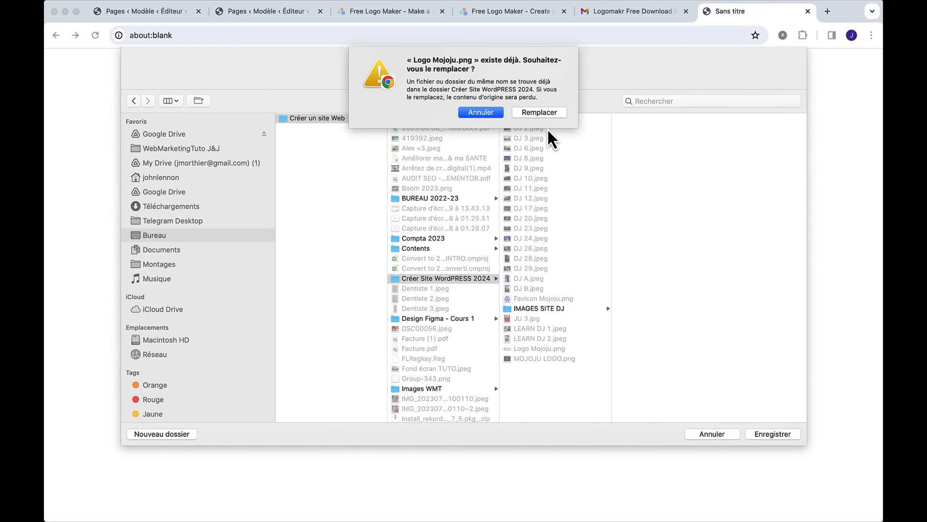
left_click(539, 112)
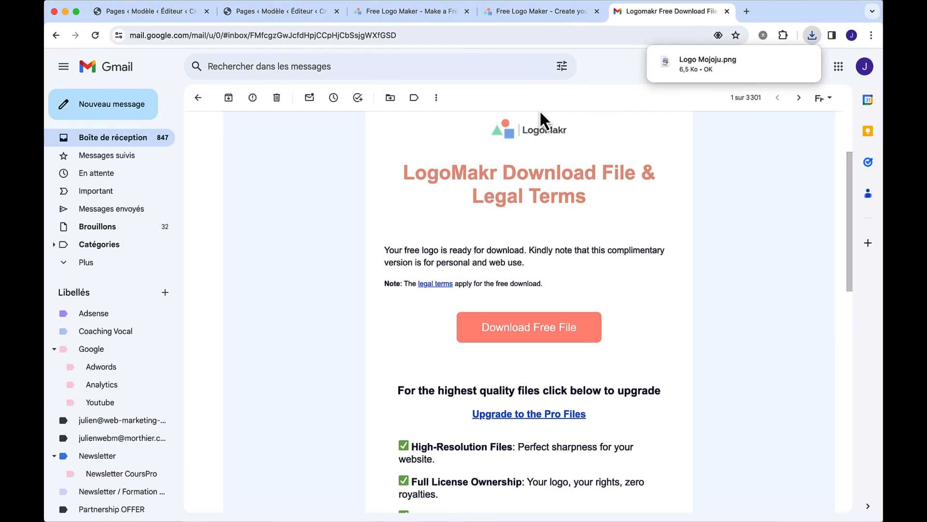
left_click(543, 12)
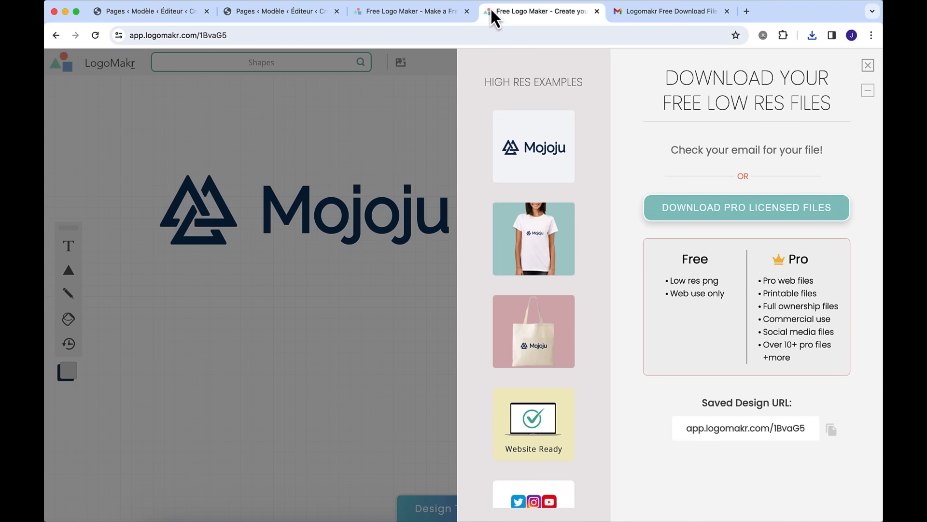
- Delete the Mojoju text, centre the triangle mark and enlarge it to about 430 × 378 px
left_click(867, 67)
left_click(373, 213)
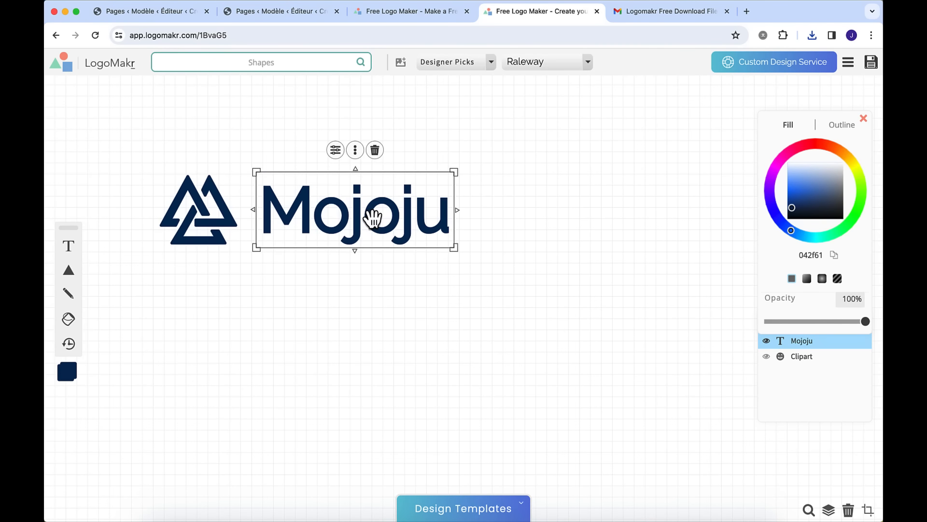
key("Delete")
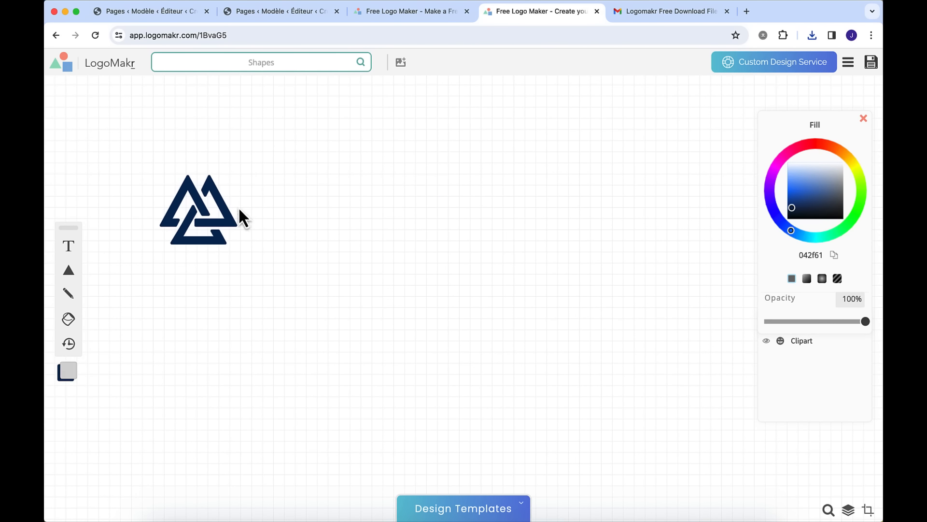
left_click_drag(239, 215, 358, 214)
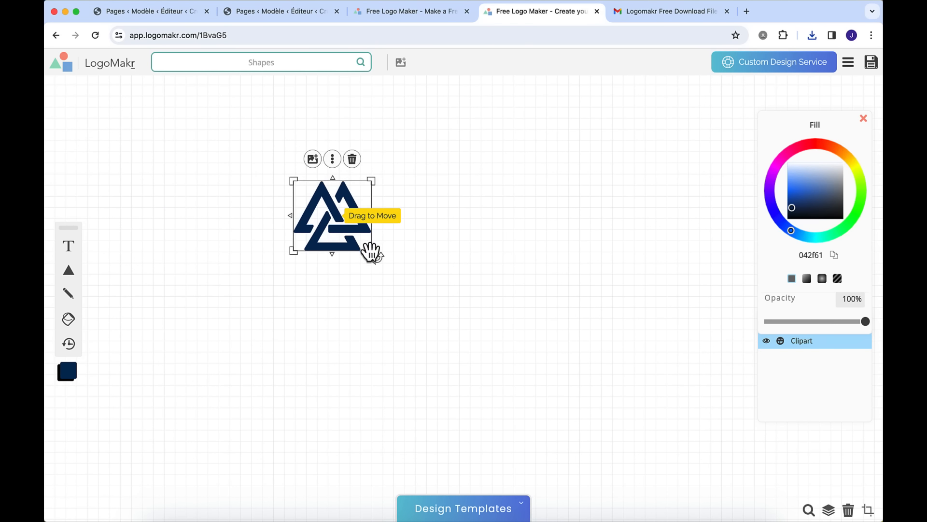
left_click_drag(376, 251, 508, 373)
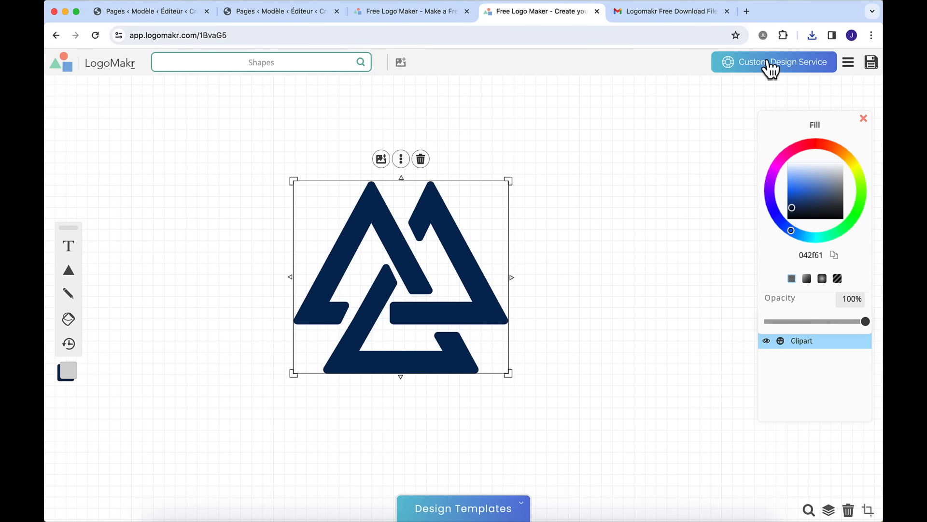
- Save the triangle-only logo and request its free low-res PNG by email, accepting the terms
left_click(869, 65)
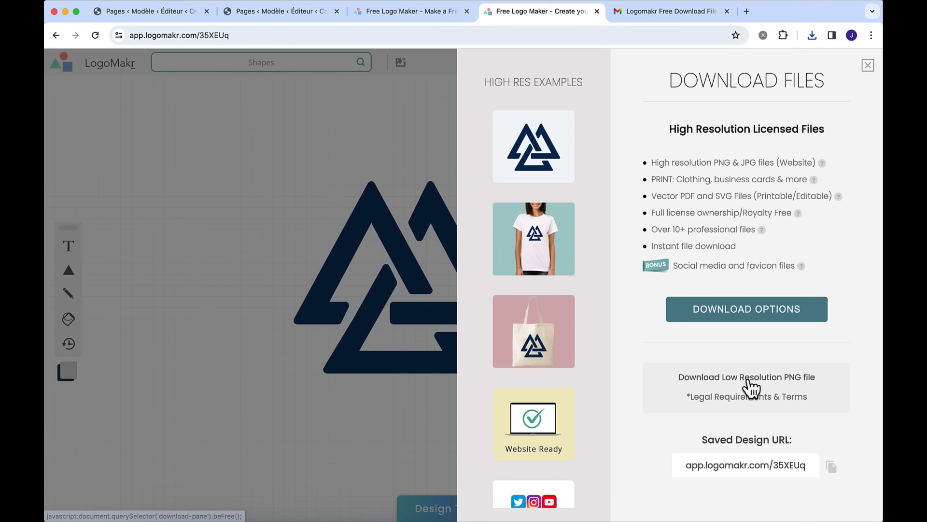
left_click(748, 378)
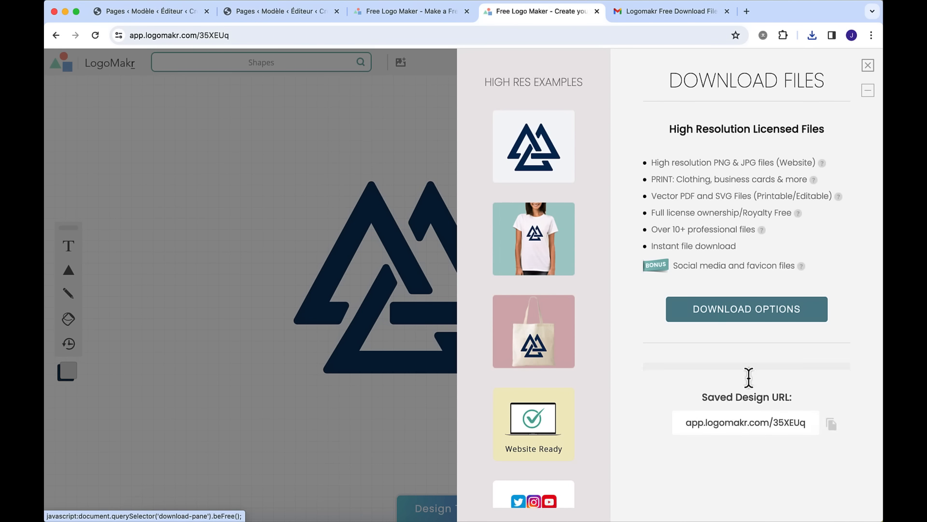
left_click(703, 206)
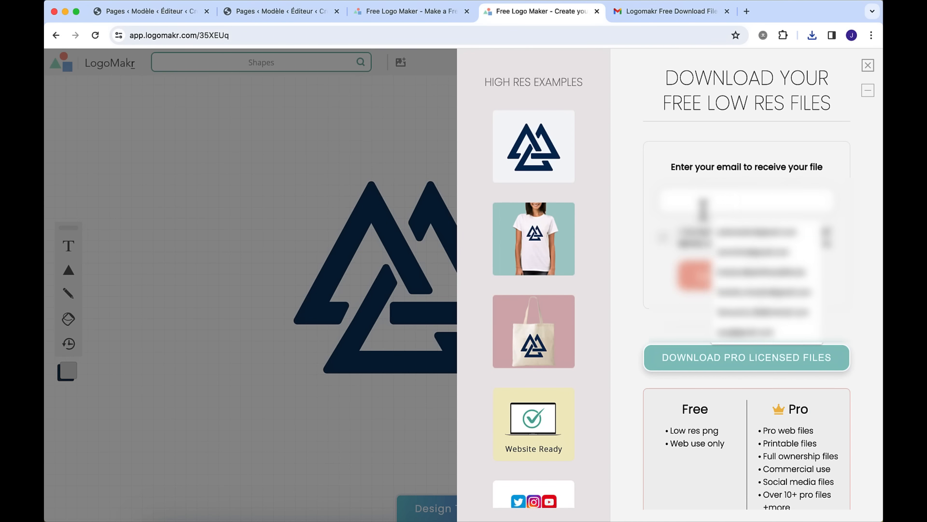
left_click(725, 233)
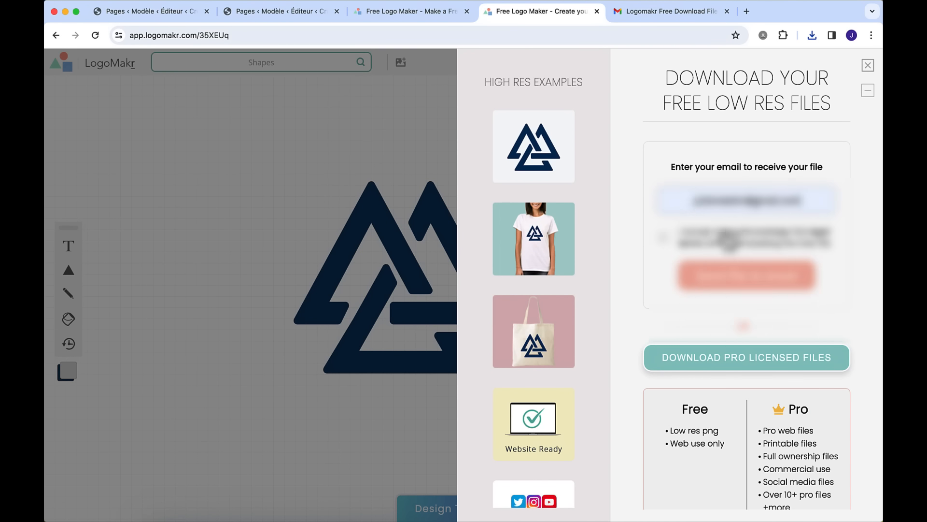
left_click(729, 237)
left_click(727, 288)
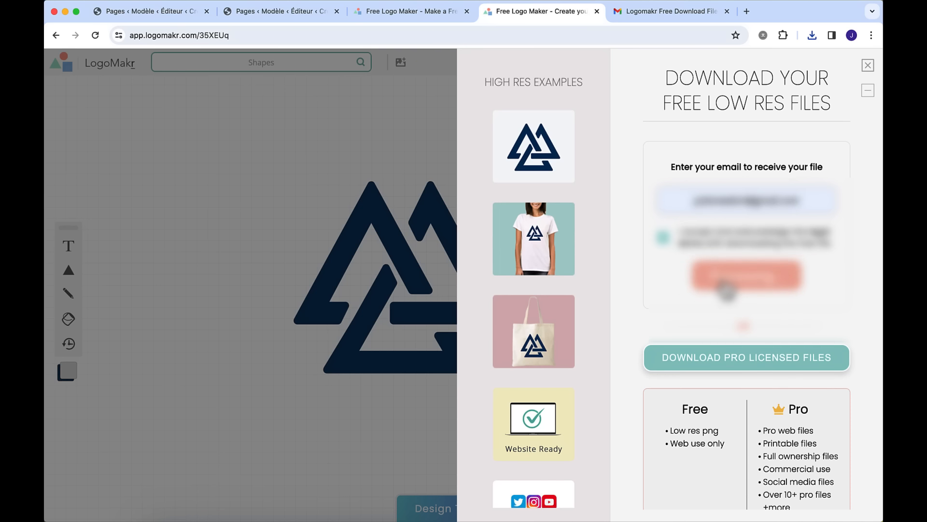
- Open the newly arrived LogoMakr email in Gmail and expand its hidden content
left_click(653, 19)
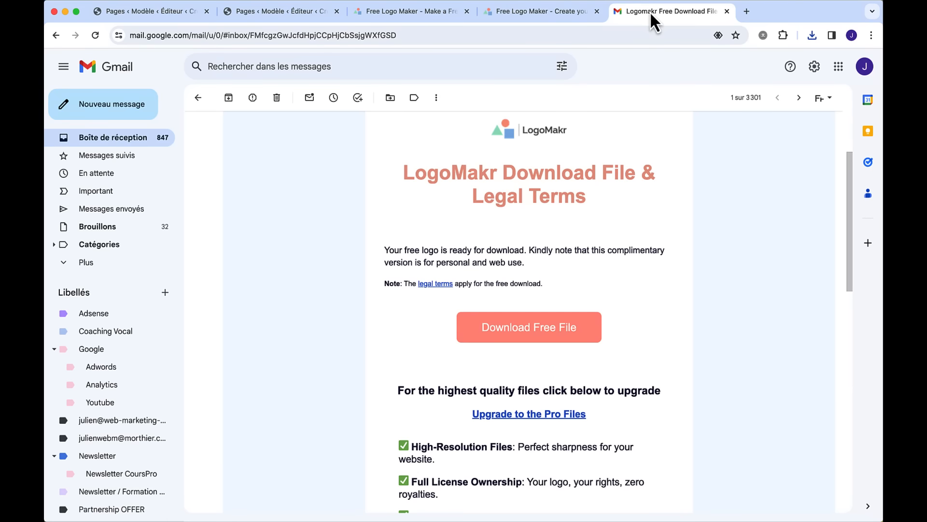
scroll(636, 452, "down", 15)
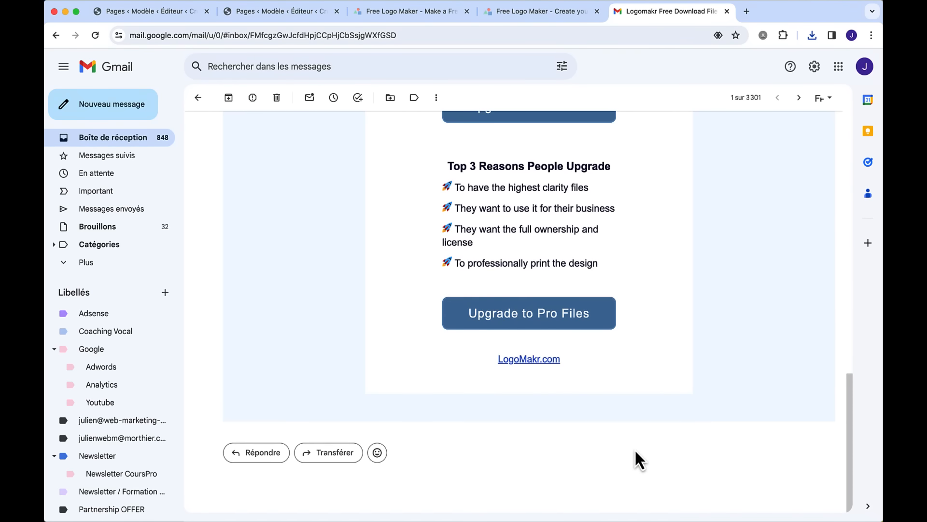
left_click(826, 510)
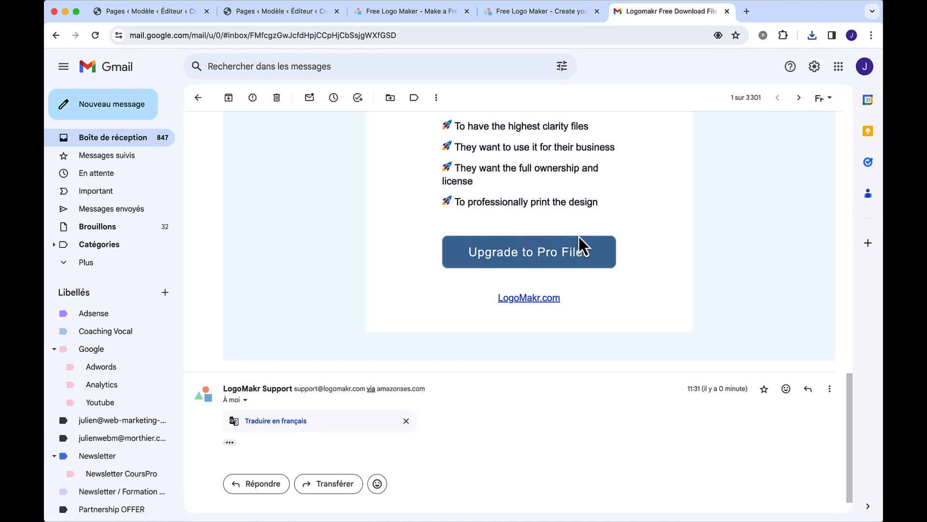
left_click(230, 442)
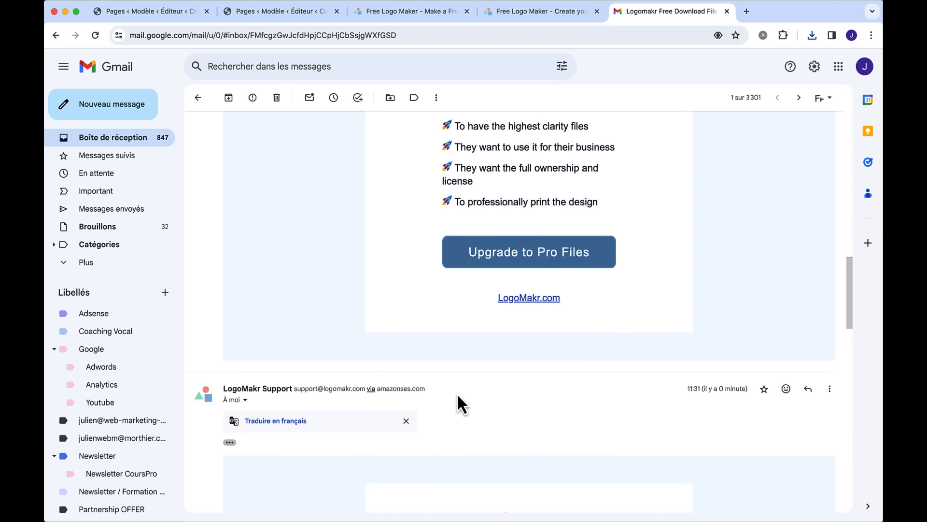
scroll(457, 393, "down", 5)
- Download the free file as Favicon Mojoju.png, replacing the old copy in the site folder
left_click(498, 369)
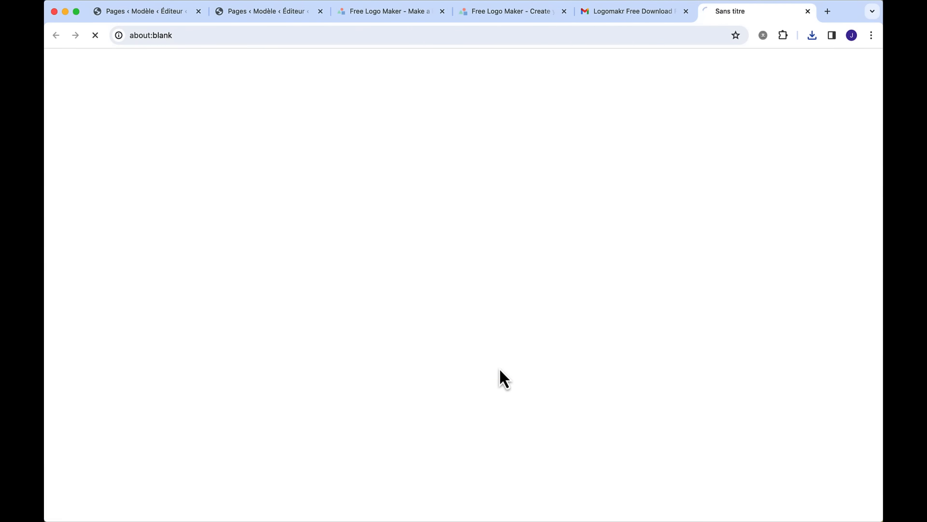
left_click(437, 61)
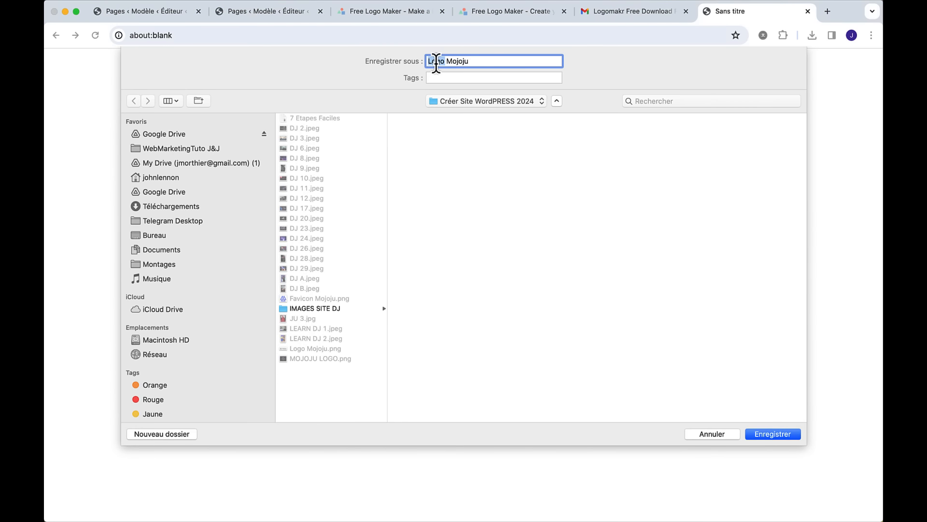
type("Favicon")
left_click(758, 431)
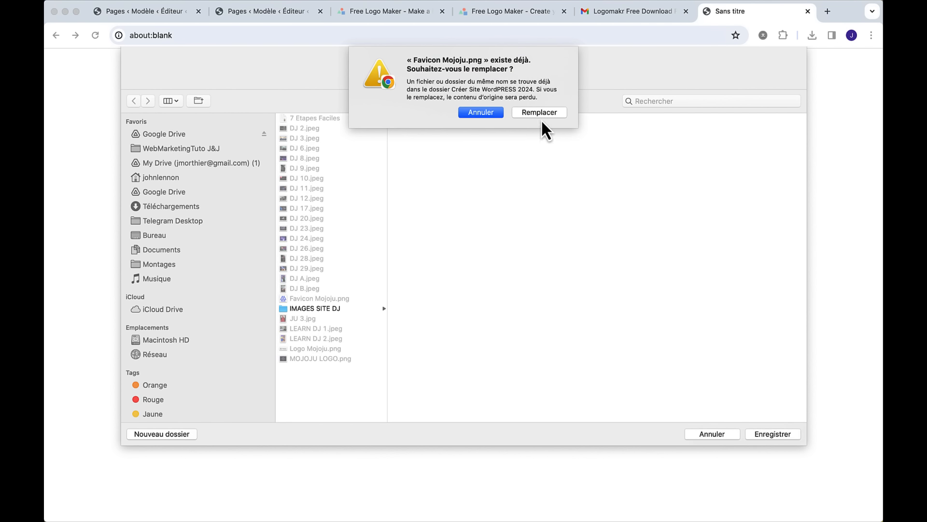
left_click(537, 114)
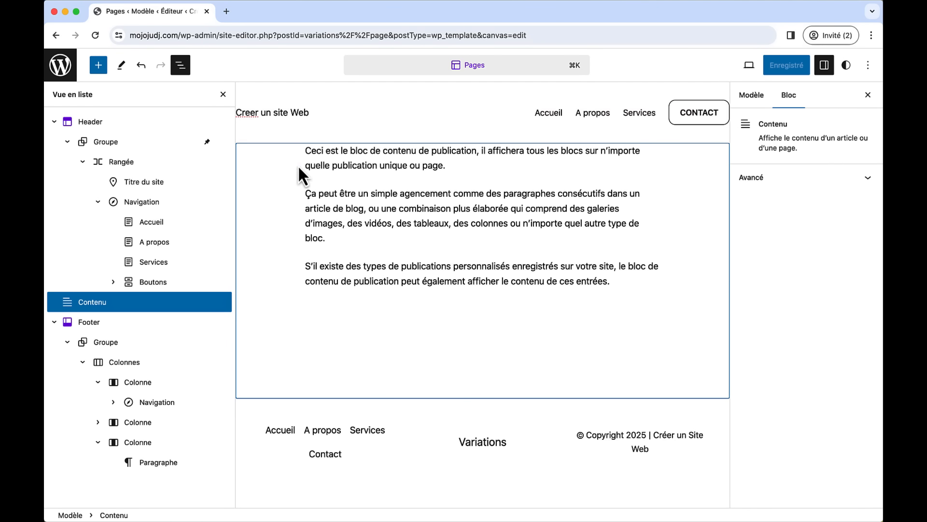
- Convert the header's Titre du site block into a Logo du site block
left_click(285, 115)
left_click(289, 114)
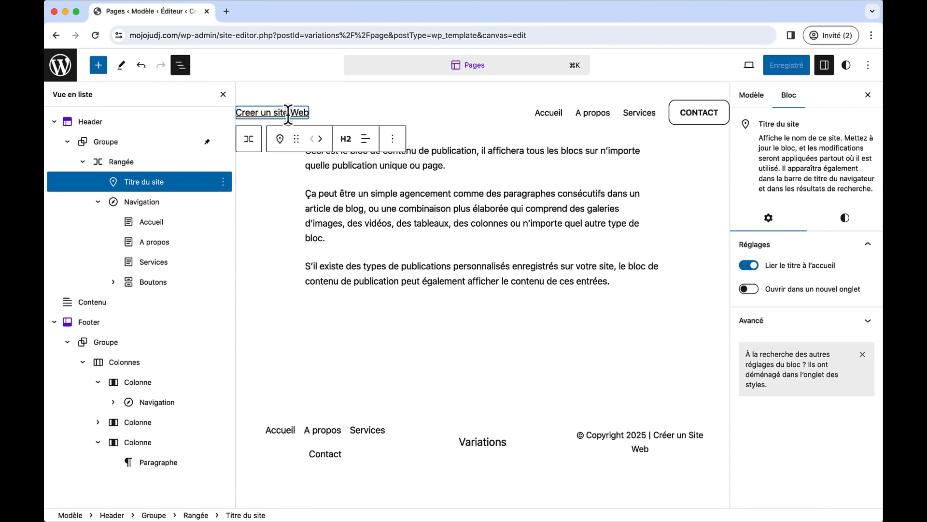
left_click(281, 140)
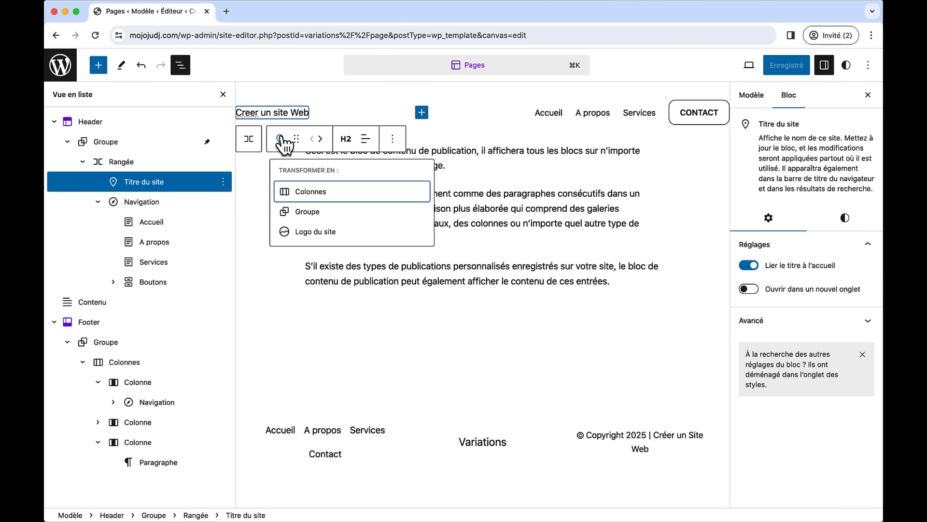
left_click(304, 233)
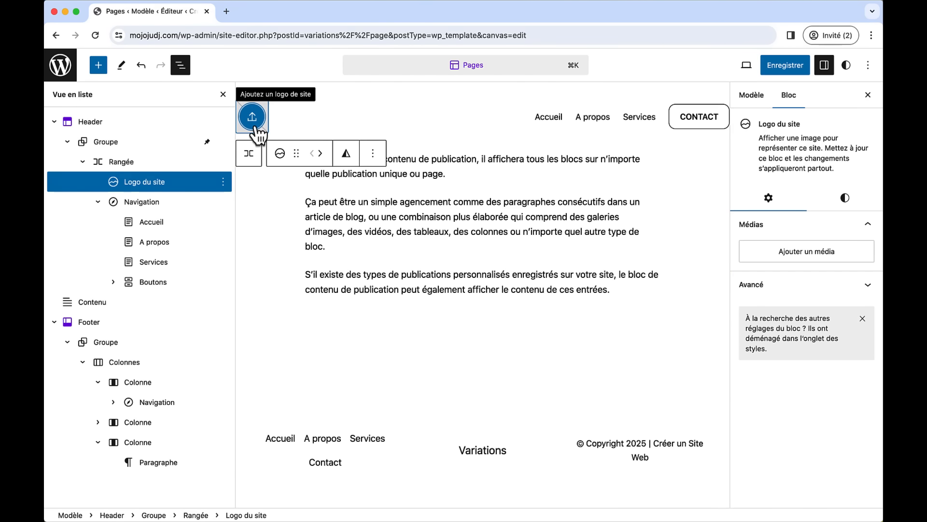
- Upload Logo Mojoju.png as the header logo and set its width to 160 pixels
key("super+Tab")
key("super+Tab")
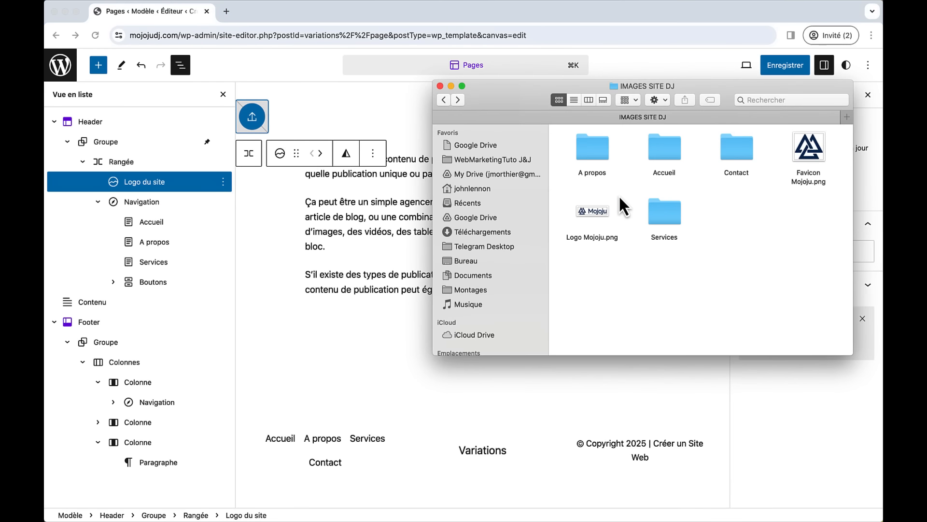
left_click_drag(602, 212, 251, 114)
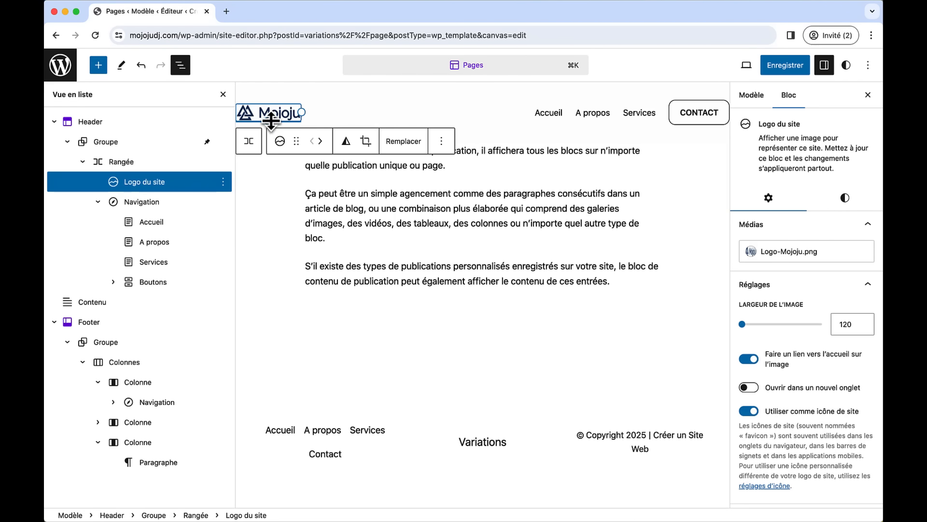
left_click_drag(270, 130, 271, 135)
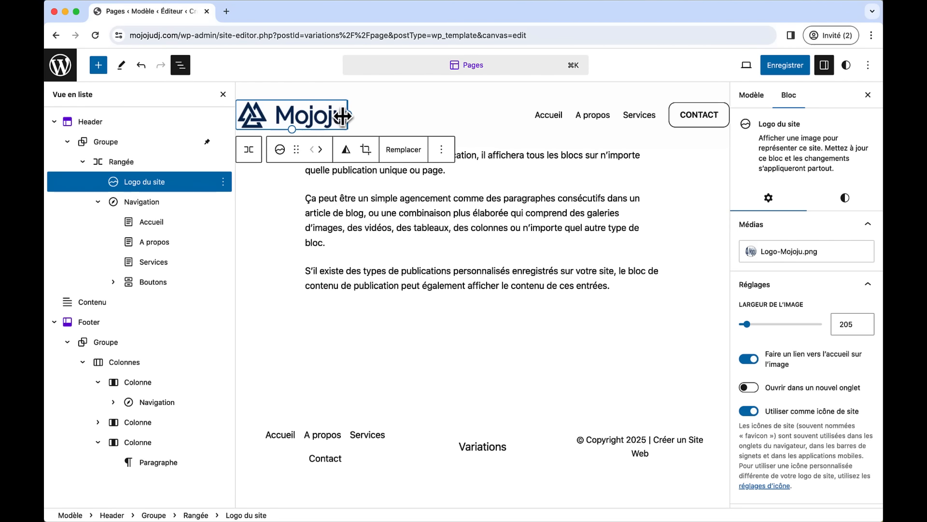
mouse_move(345, 116)
left_mouse_down()
mouse_move(377, 117)
mouse_move(348, 114)
left_mouse_up()
left_click_drag(748, 328, 744, 328)
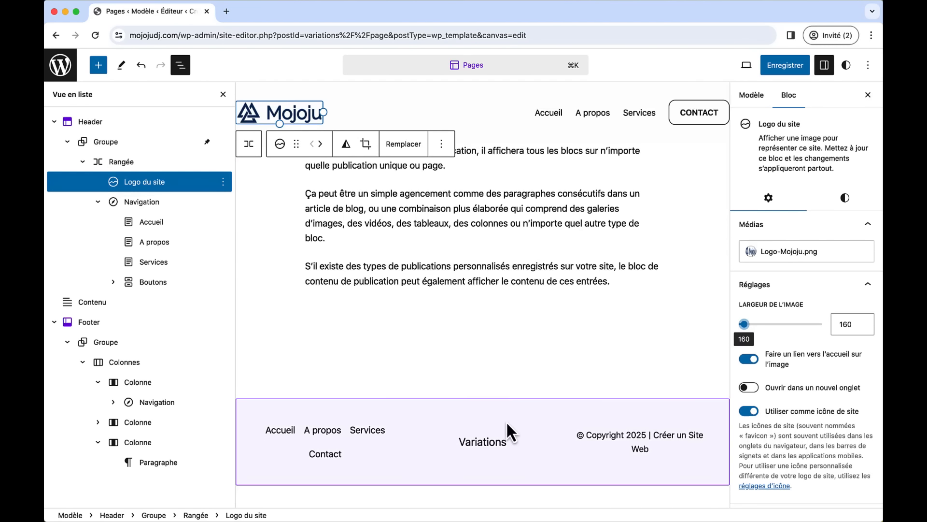
- Replace the footer's Variations heading with a centred Logo du site block
left_click(489, 445)
left_click(487, 440)
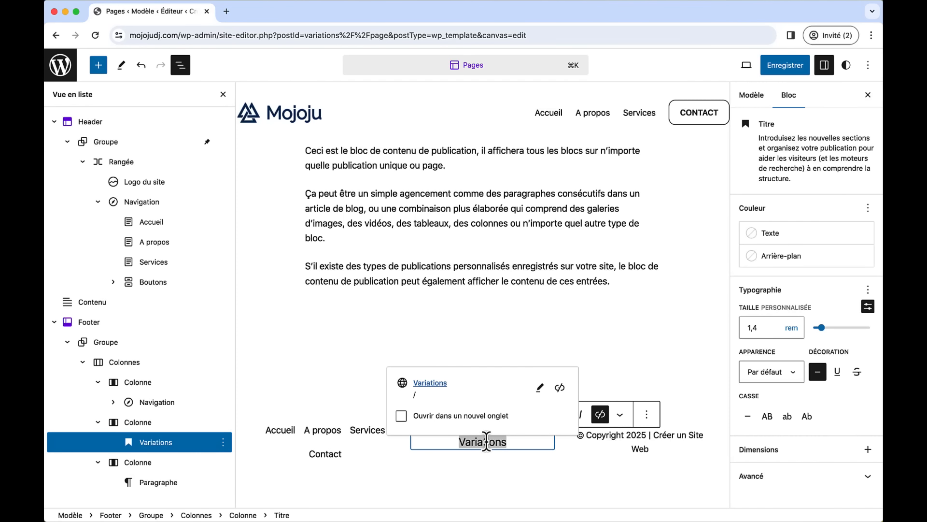
key("BackSpace")
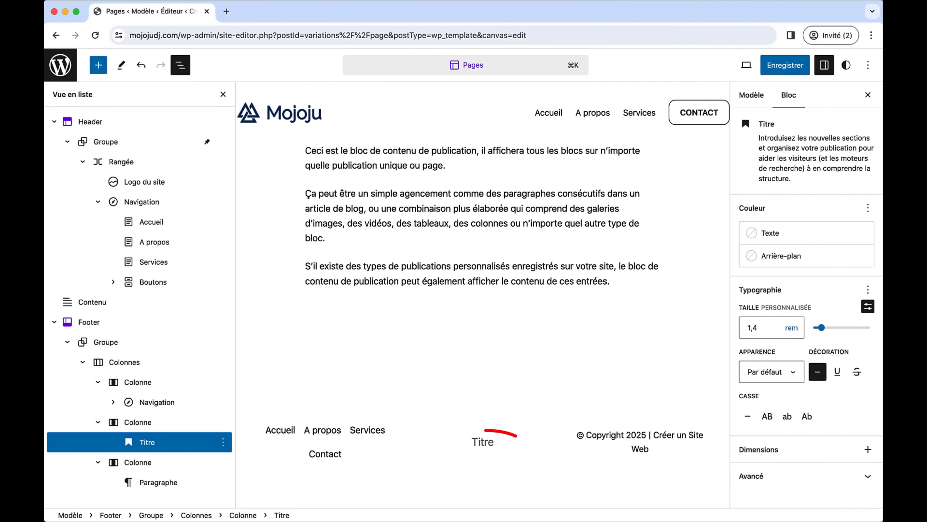
type("/")
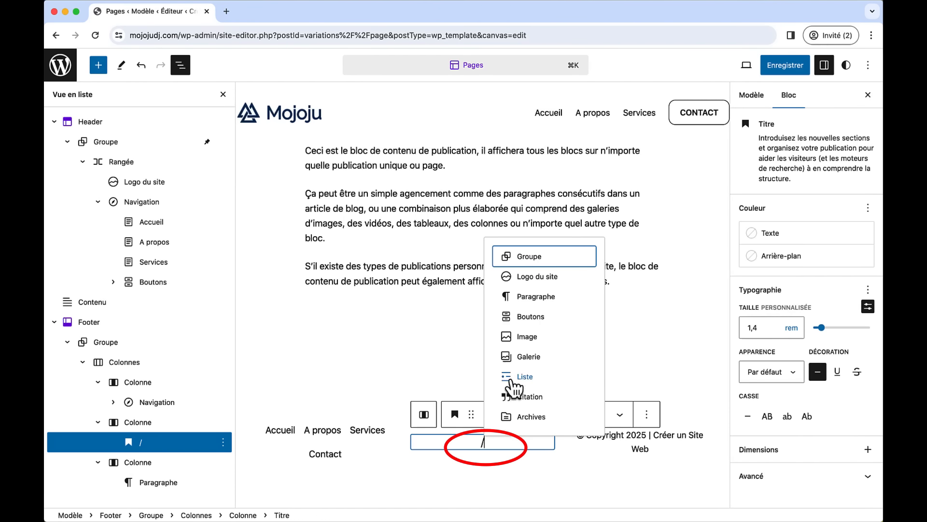
left_click(537, 279)
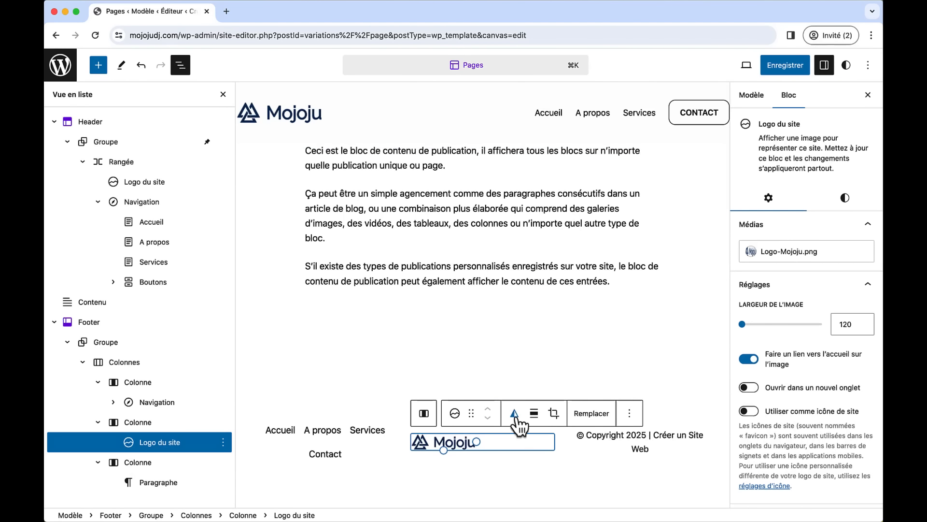
left_click(533, 413)
left_click(561, 358)
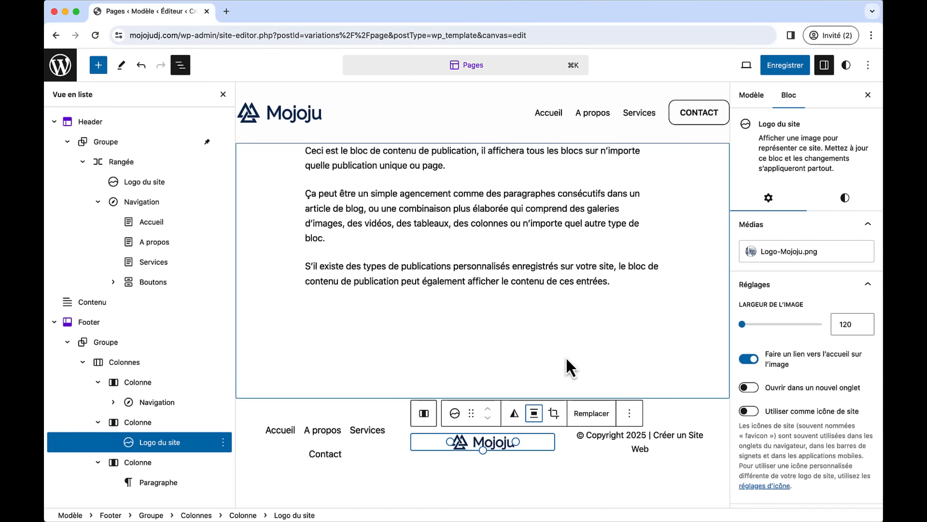
- Save the header and footer changes and open the live site in a new tab
left_click(776, 71)
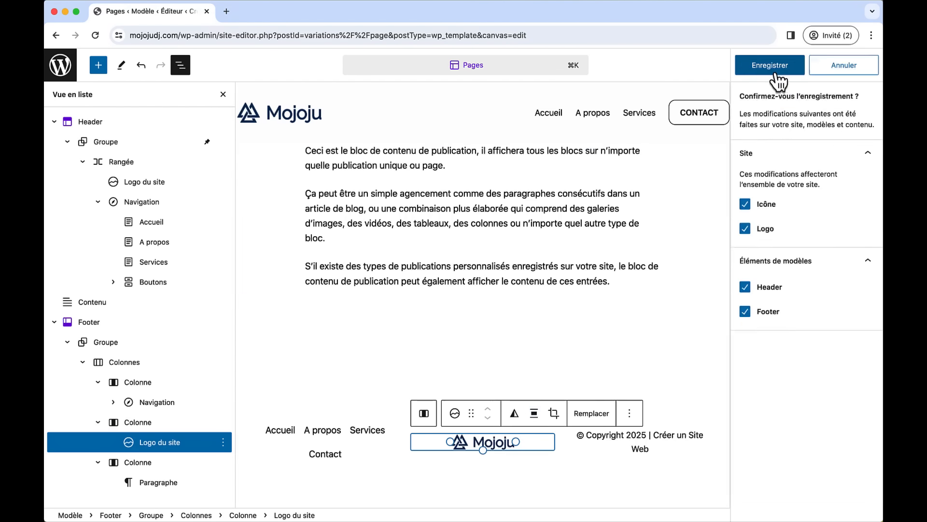
left_click(776, 71)
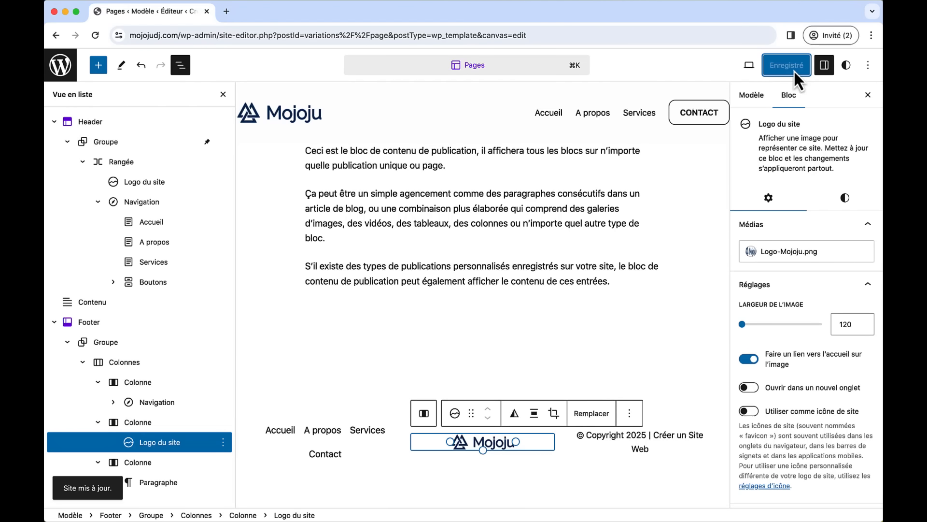
left_click(749, 64)
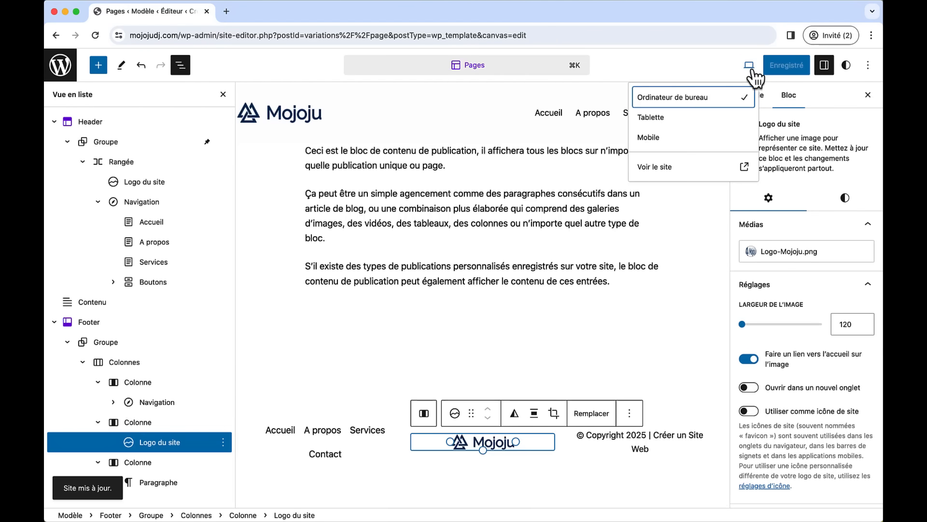
left_click(682, 169)
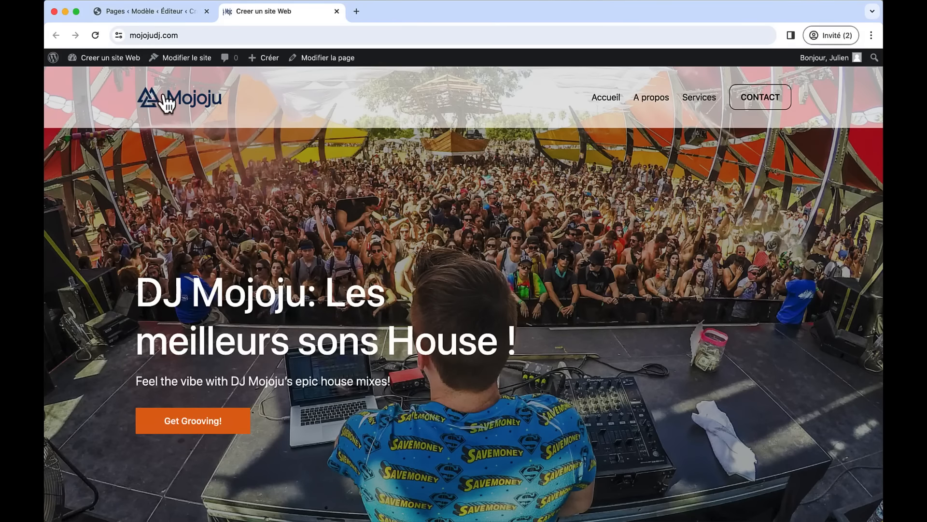
- Scroll the live site to check the Mojoju logo in footer and header, then return to the editor
scroll(362, 276, "down", 20)
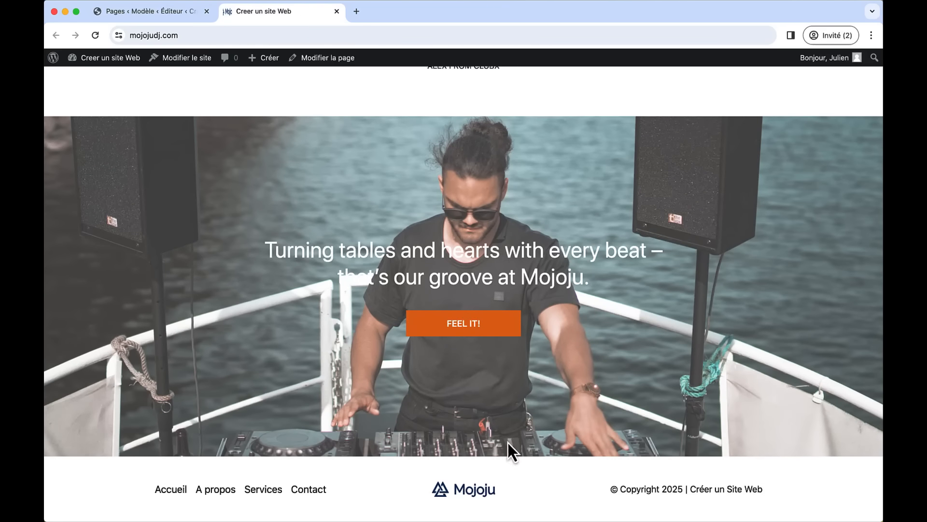
scroll(509, 443, "up", 20)
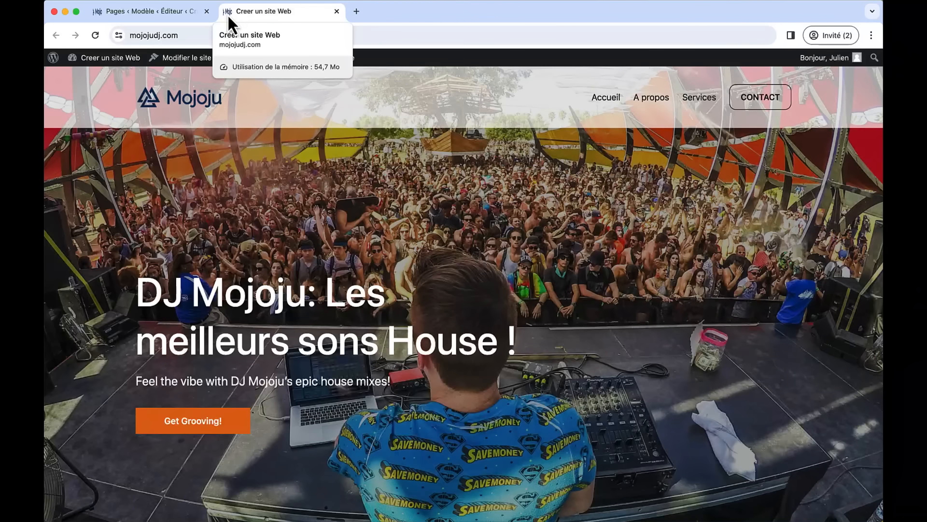
left_click(181, 10)
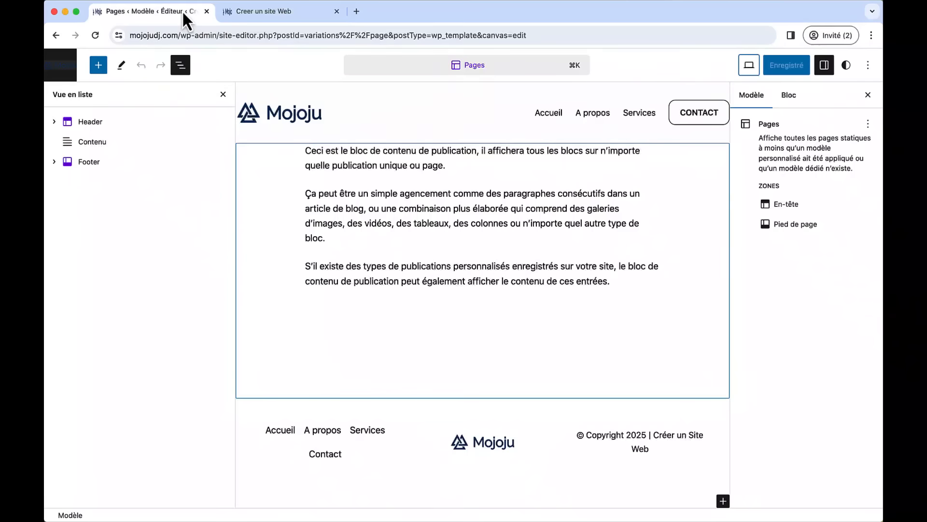
- Stop using the header logo as the site icon and save the change
left_click(288, 109)
left_click(288, 108)
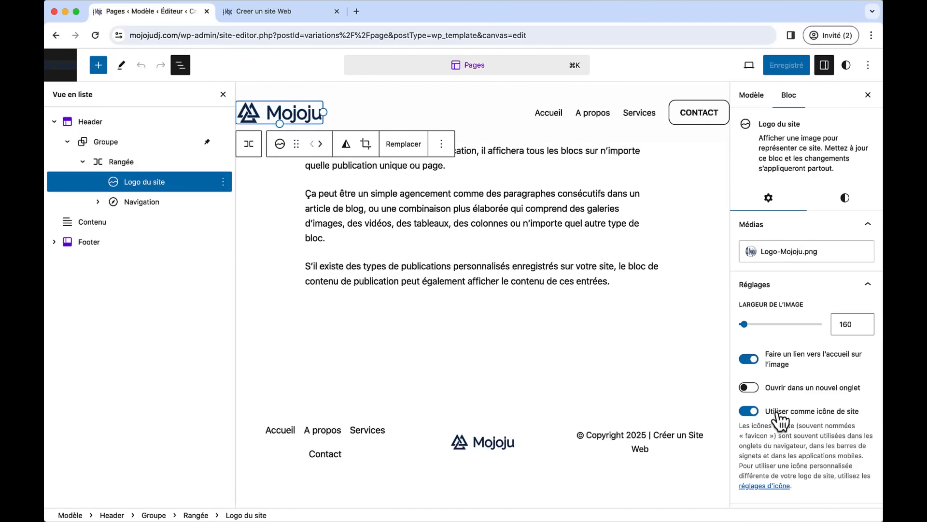
left_click(752, 413)
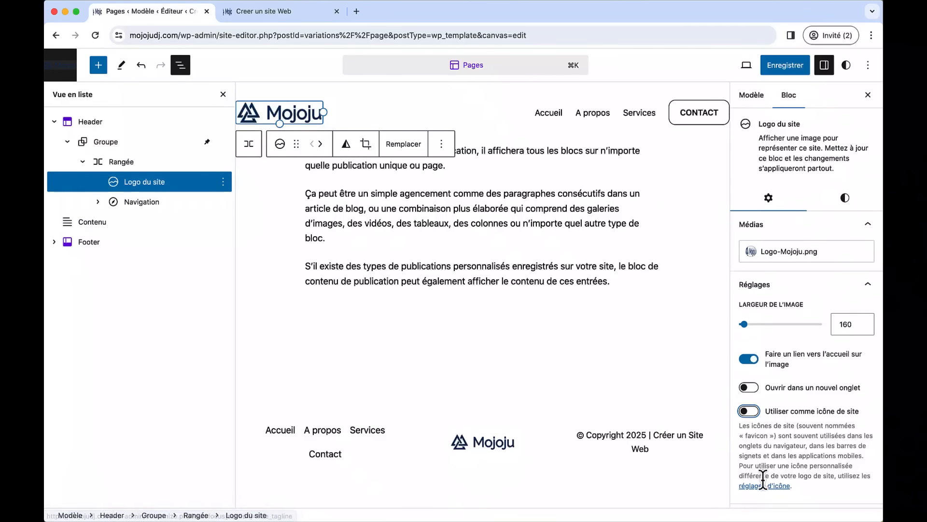
left_click(784, 66)
left_click(780, 73)
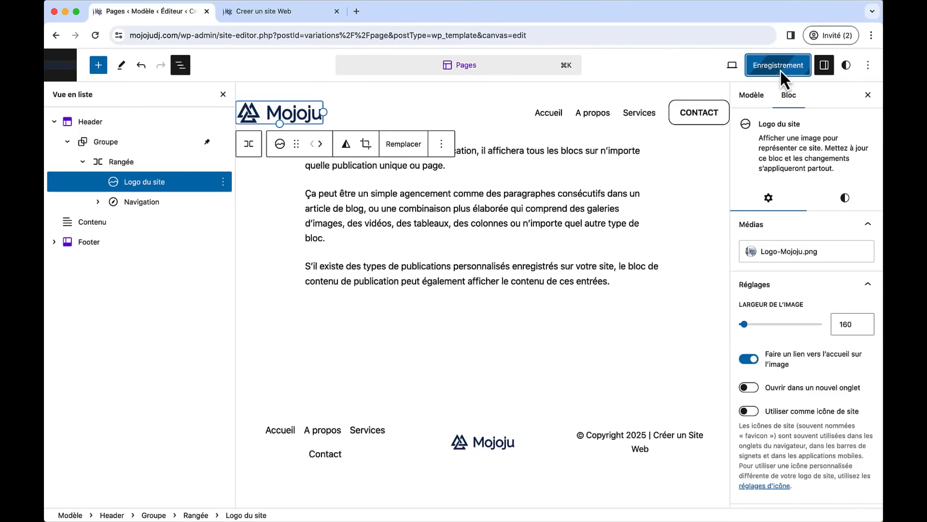
- Upload Favicon Mojoju.png as the uncropped site icon and publish it
left_click(769, 486)
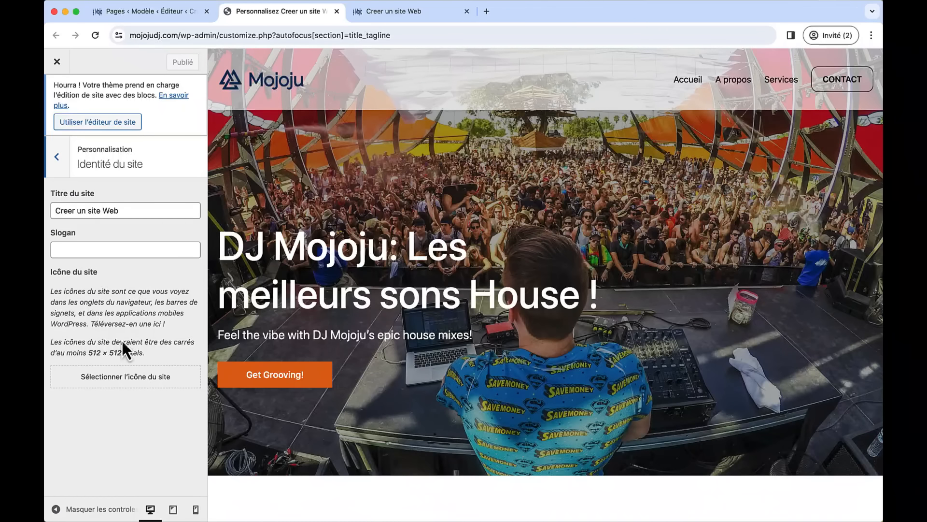
left_click(144, 377)
key("super+Tab")
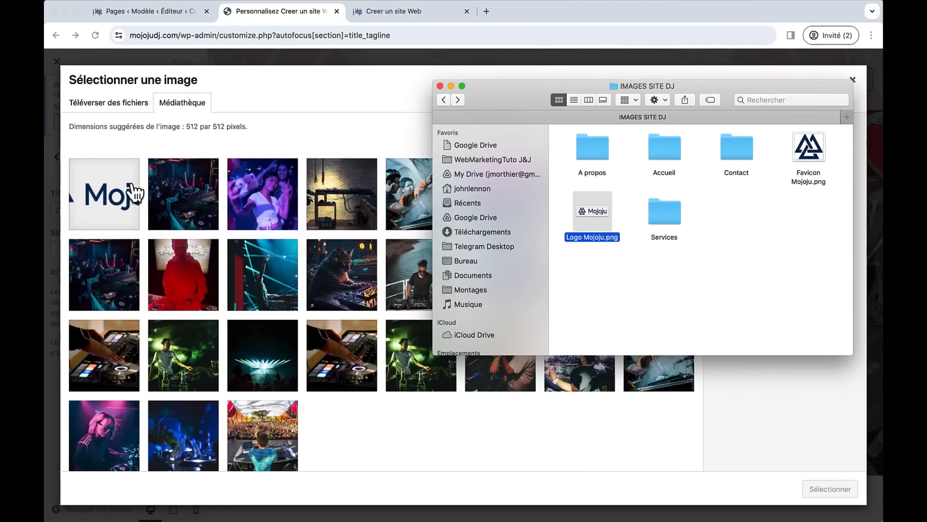
left_click_drag(808, 152, 326, 213)
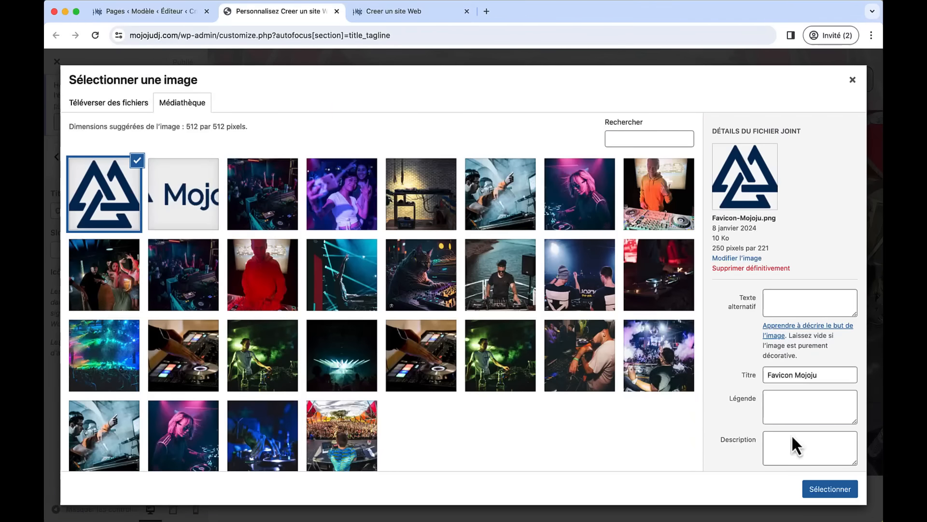
left_click(828, 490)
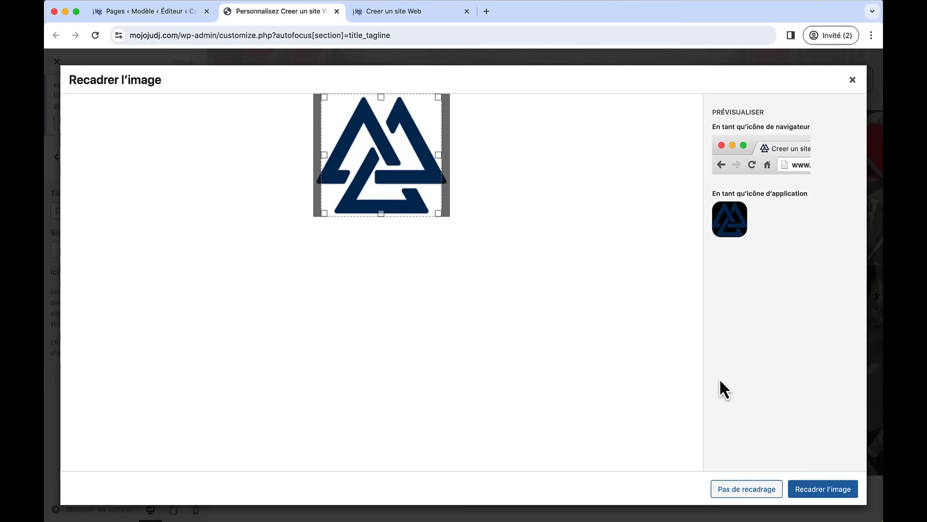
left_click(765, 489)
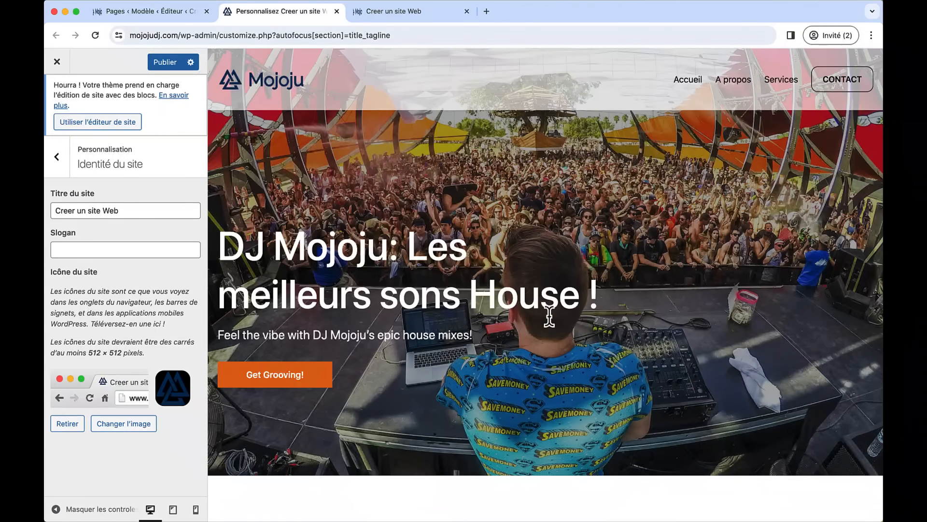
left_click(166, 63)
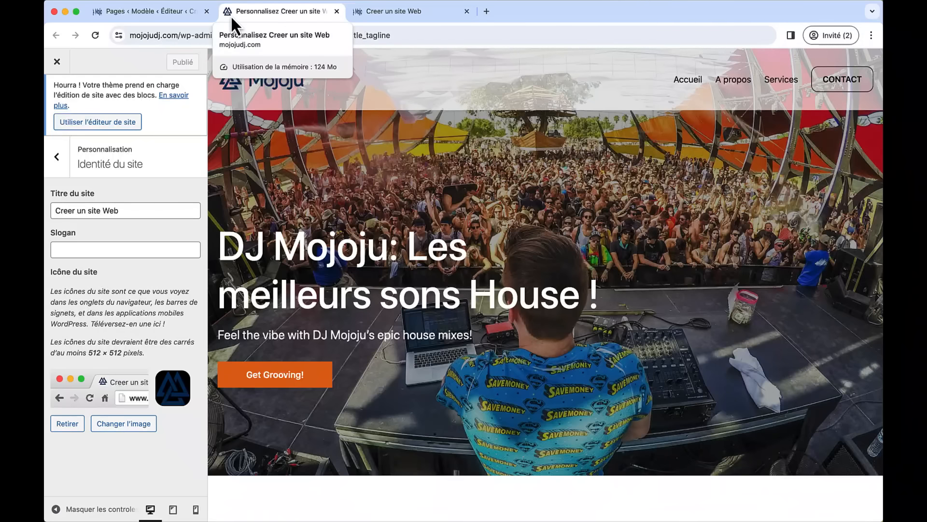
- Check the live site, then close the live site and site identity tabs
left_click(370, 19)
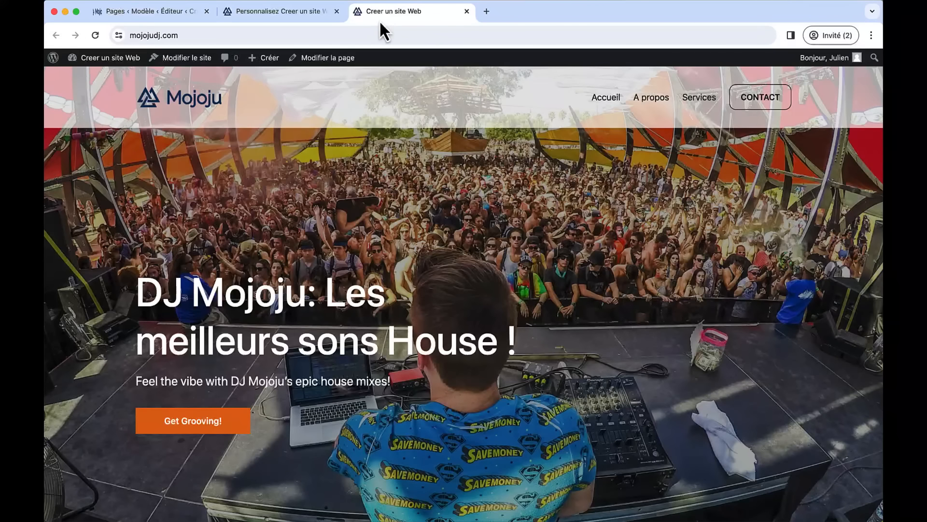
left_click(464, 11)
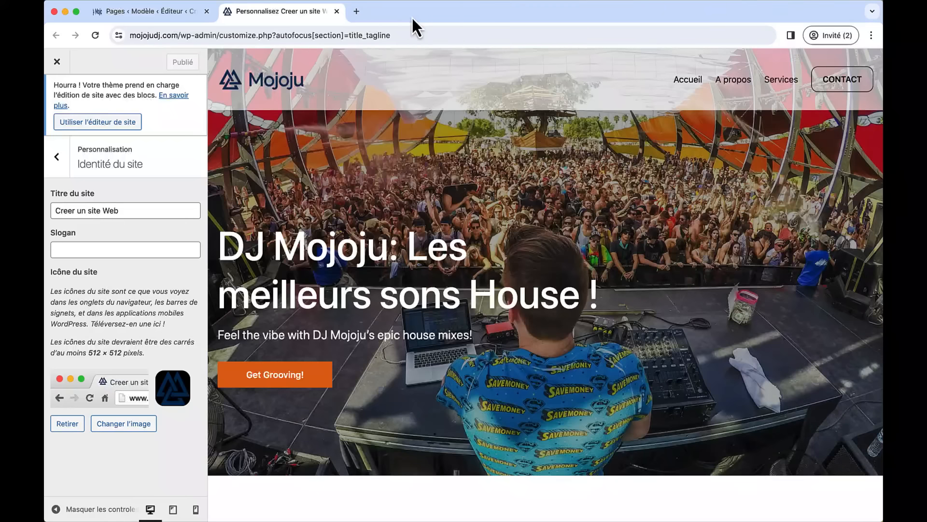
left_click(336, 12)
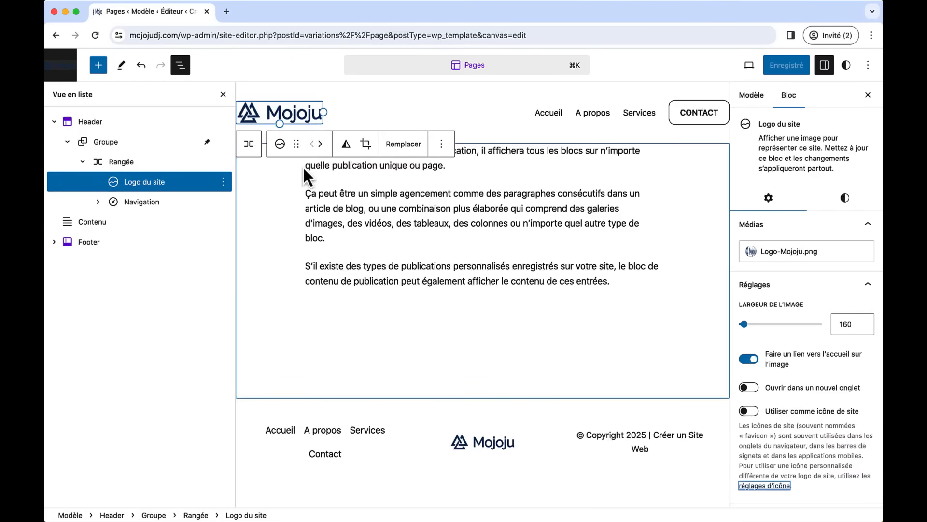
- Leave the Site Editor for the dashboard and visit the live site's front page
left_click(60, 72)
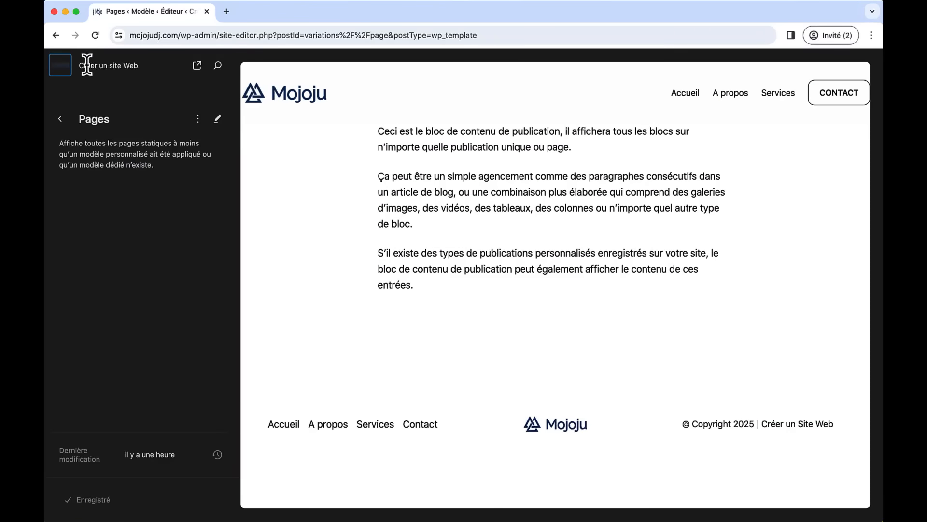
left_click(63, 71)
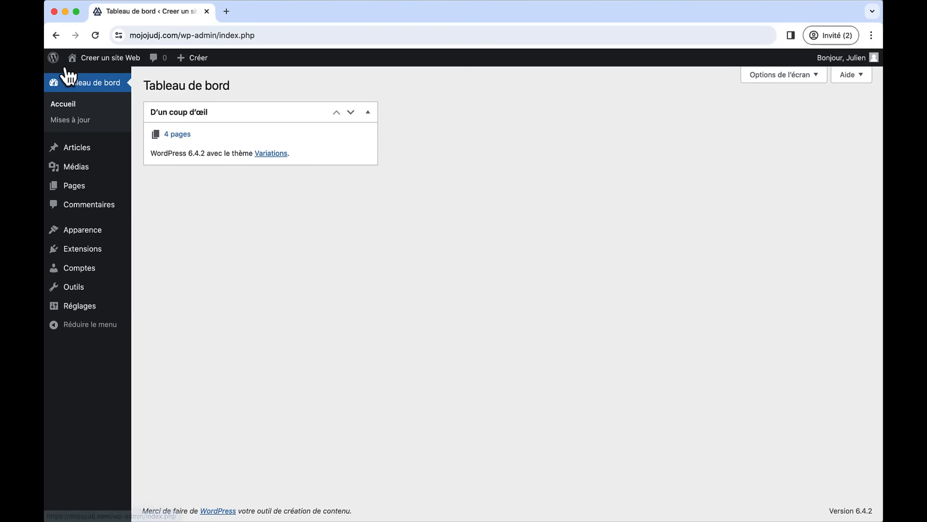
left_click(106, 59)
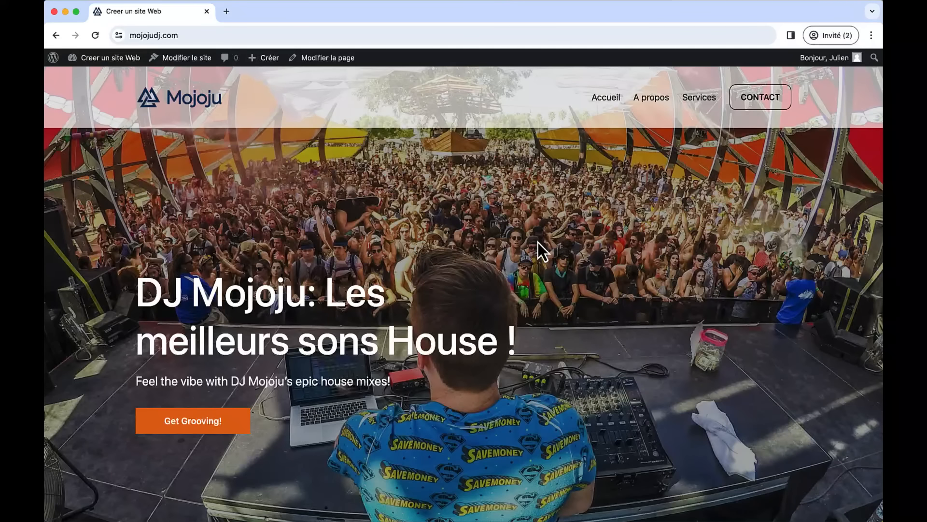
- Browse the A propos, Services and Contact pages, then go to Extensions > Ajouter une extension
left_click(647, 99)
left_click(695, 101)
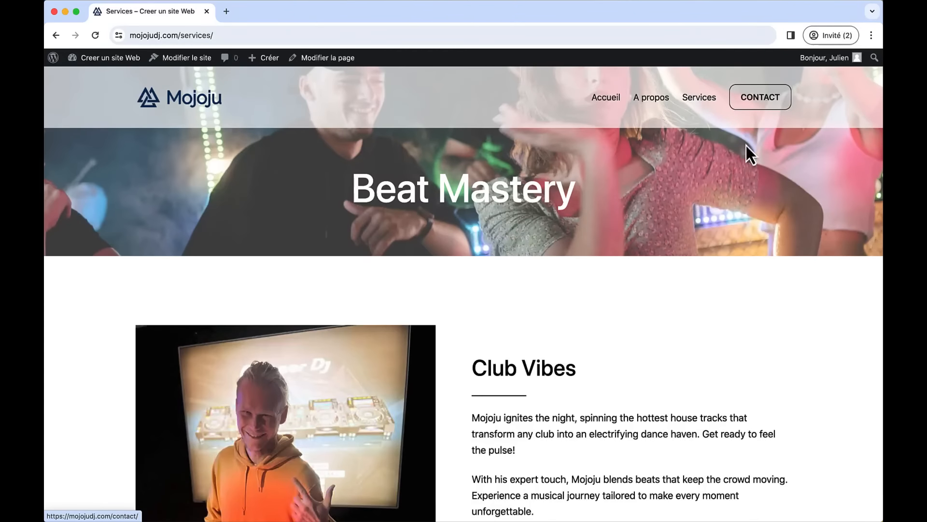
scroll(730, 181, "down", 6)
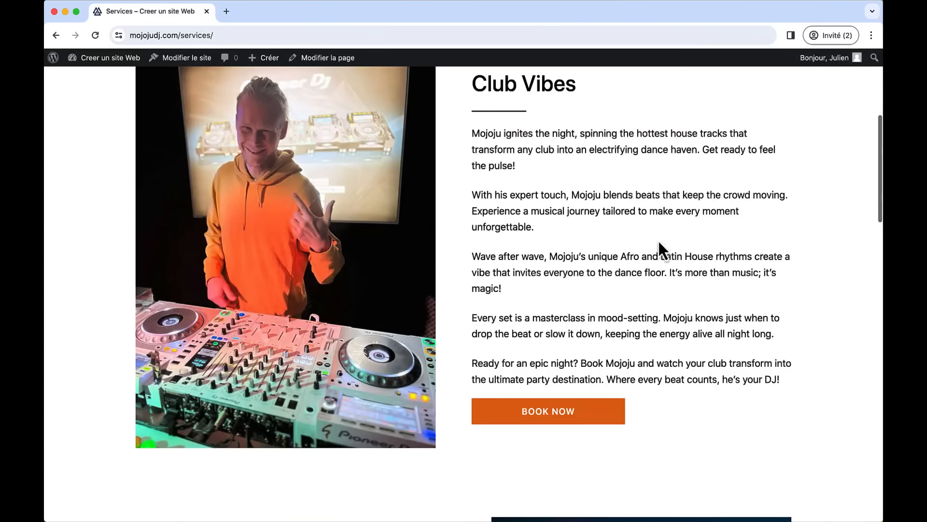
scroll(718, 212, "down", 10)
scroll(718, 222, "up", 15)
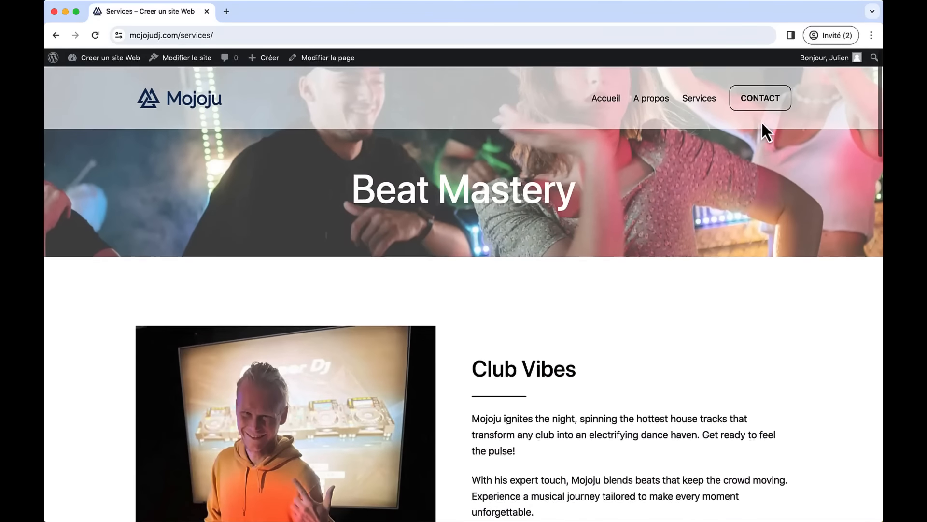
left_click(756, 108)
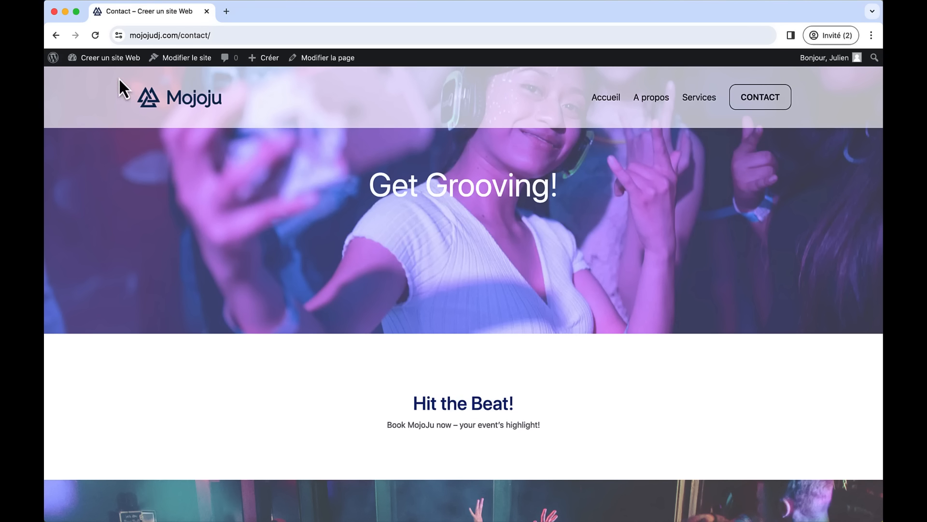
mouse_move(108, 59)
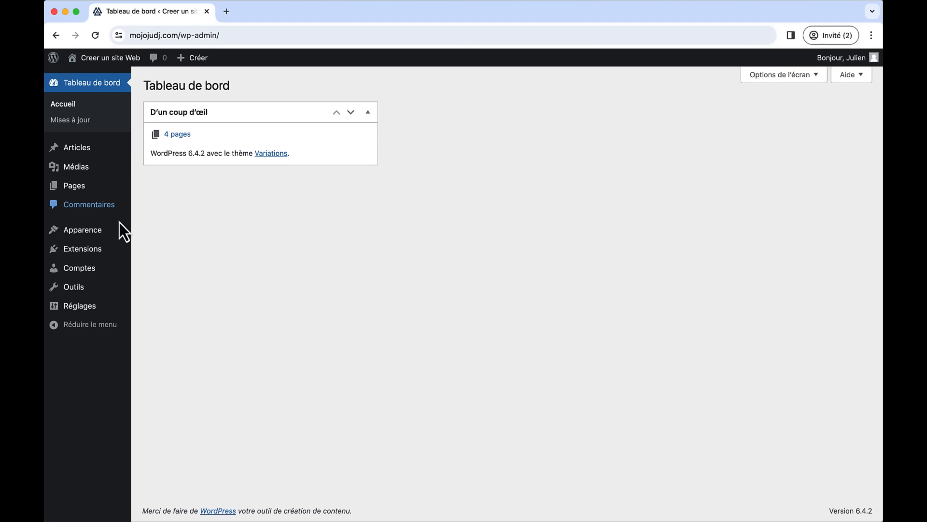
mouse_move(97, 258)
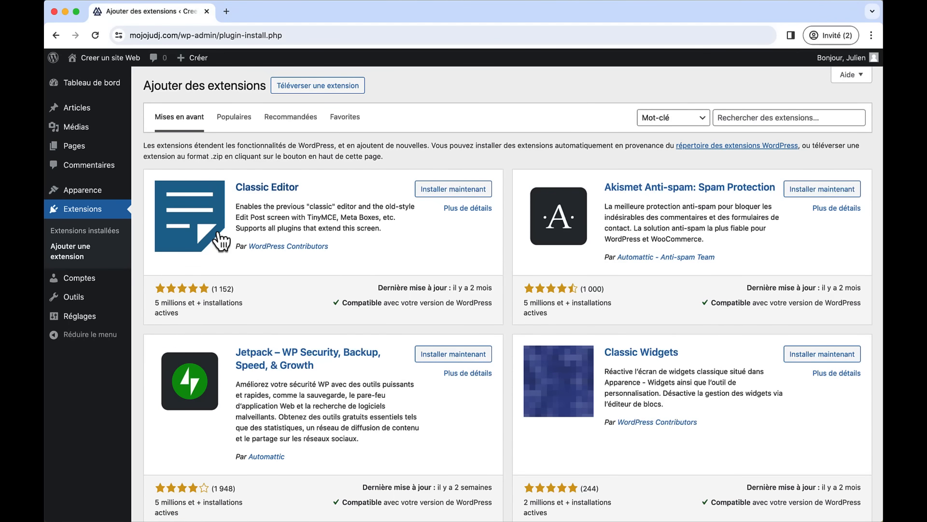
- Browse the list of most popular plugins in the directory
left_click(234, 127)
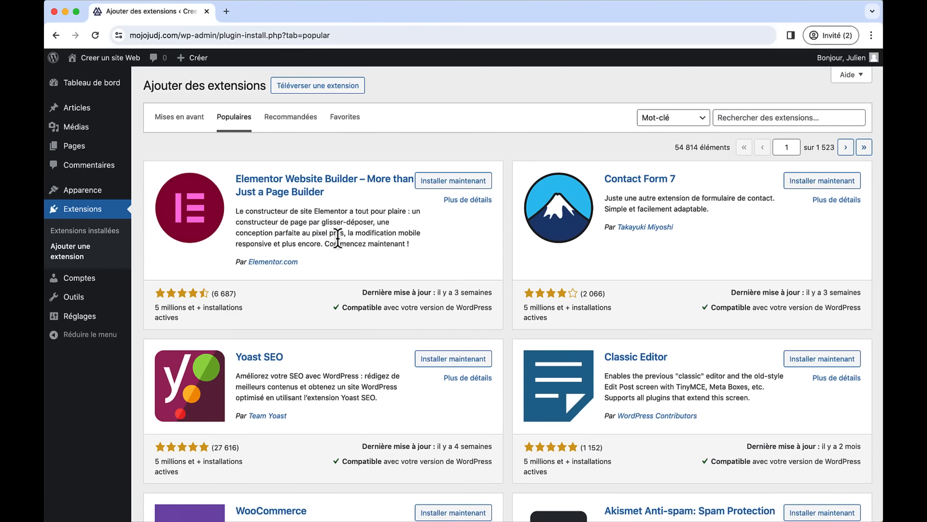
scroll(337, 267, "down", 2)
scroll(337, 266, "down", 3)
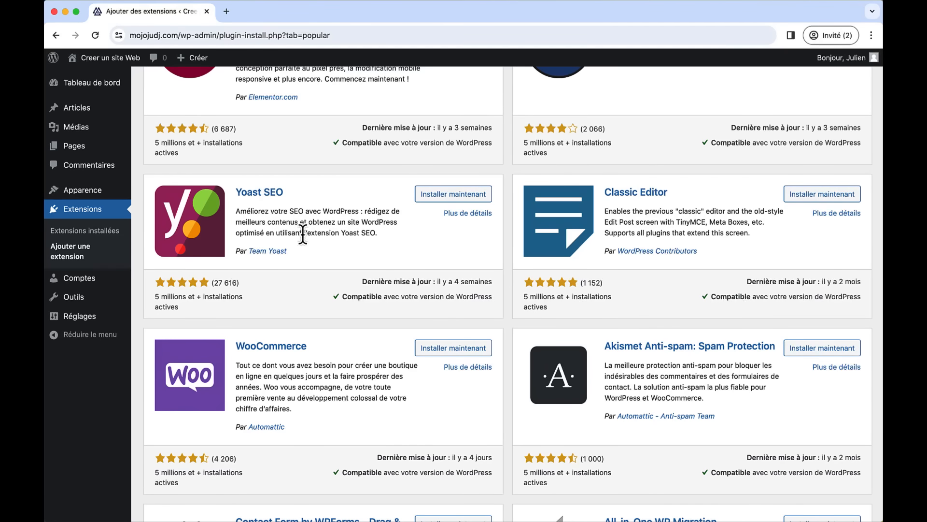
scroll(305, 241, "down", 2)
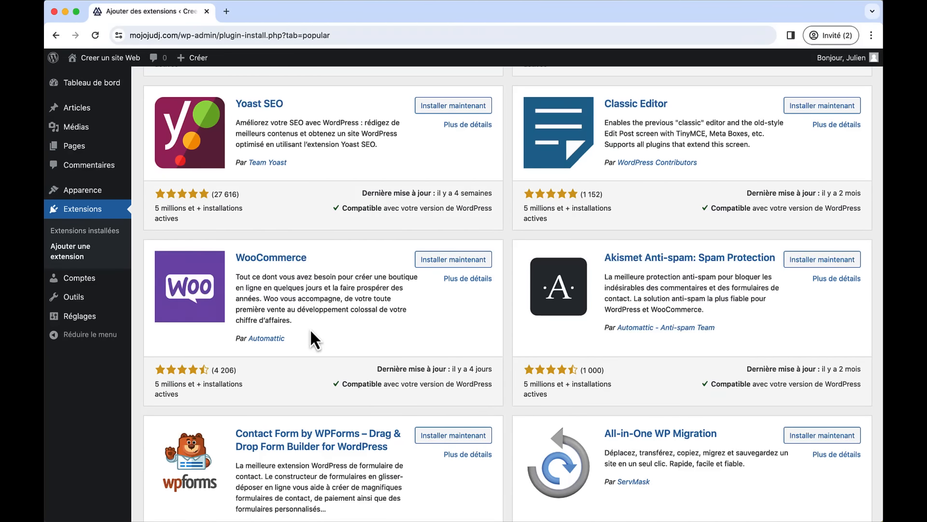
scroll(311, 338, "down", 3)
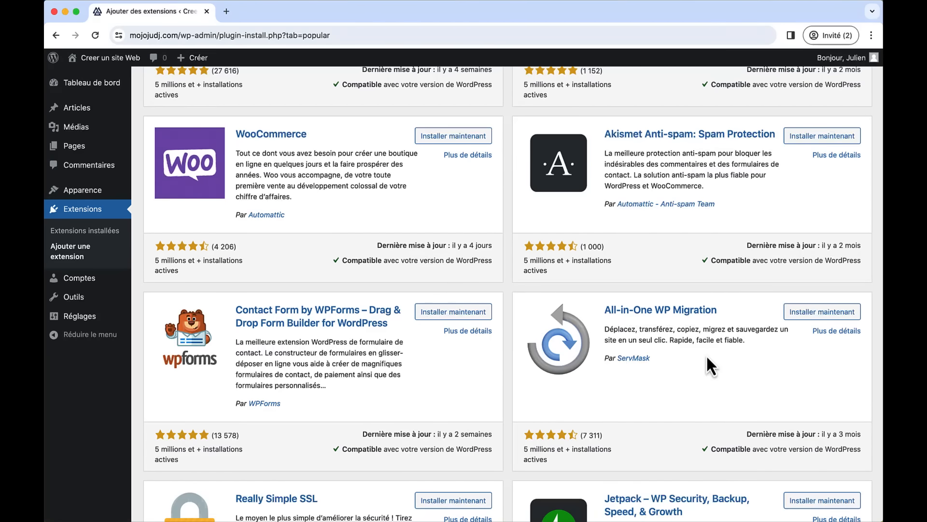
scroll(707, 357, "up", 2)
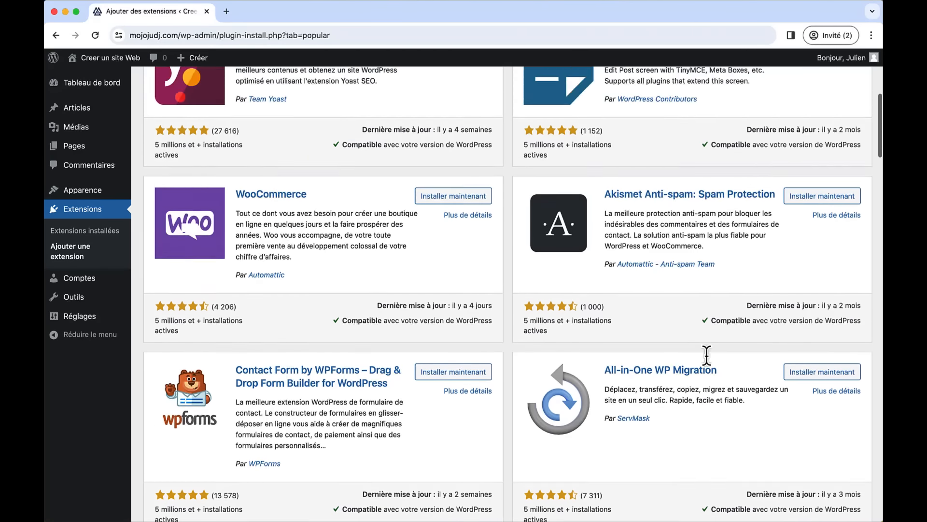
scroll(706, 355, "up", 7)
- Search for wpform, then install and activate the WPForms plugin
left_click(732, 118)
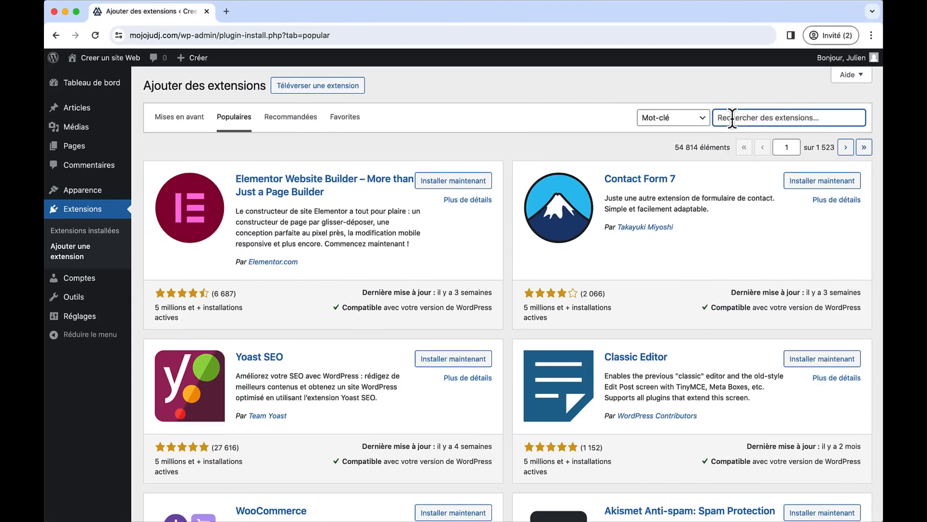
type("wpform")
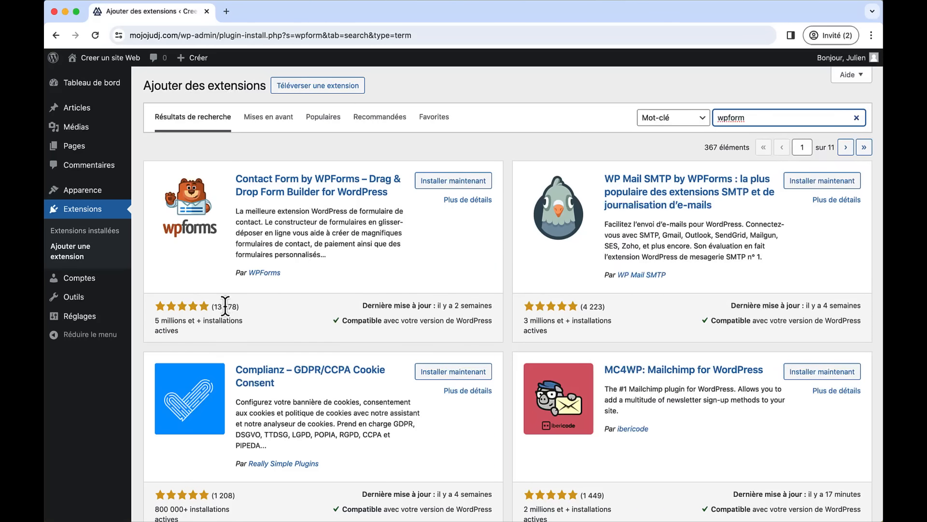
left_click(437, 188)
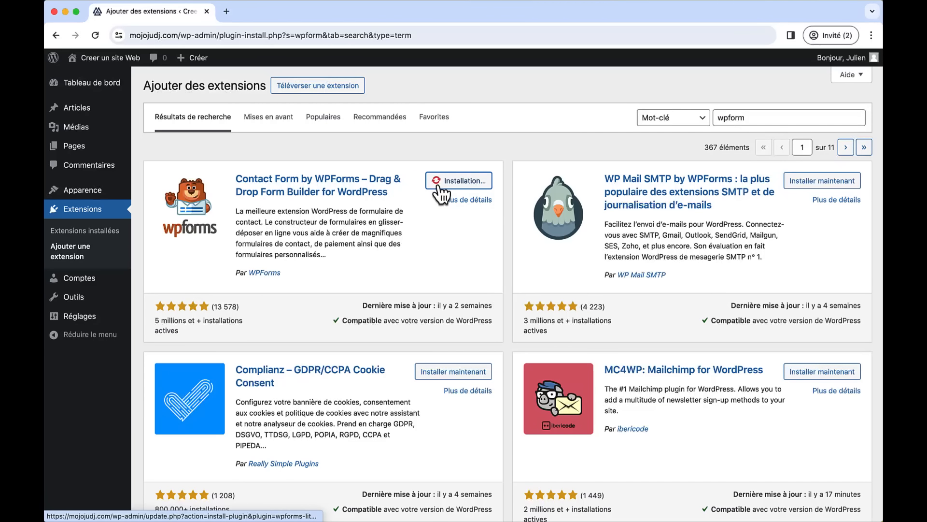
left_click(477, 184)
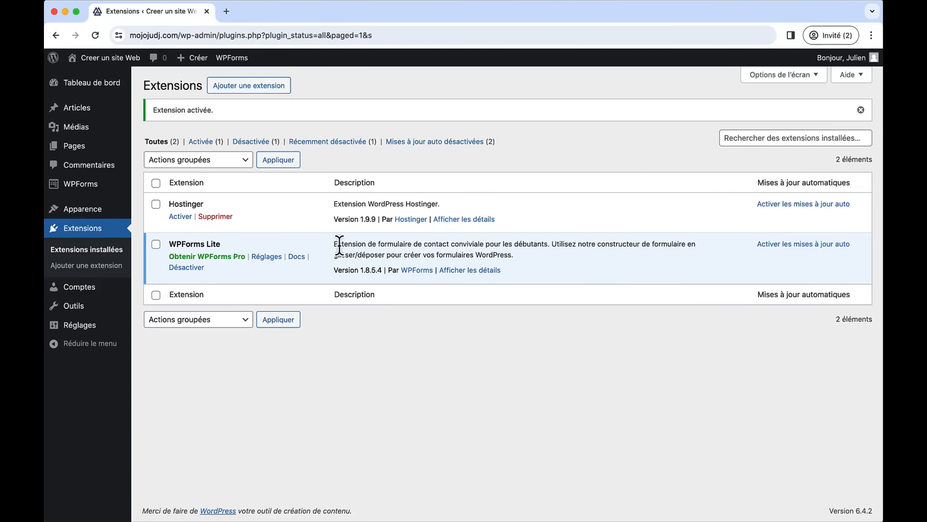
mouse_move(99, 190)
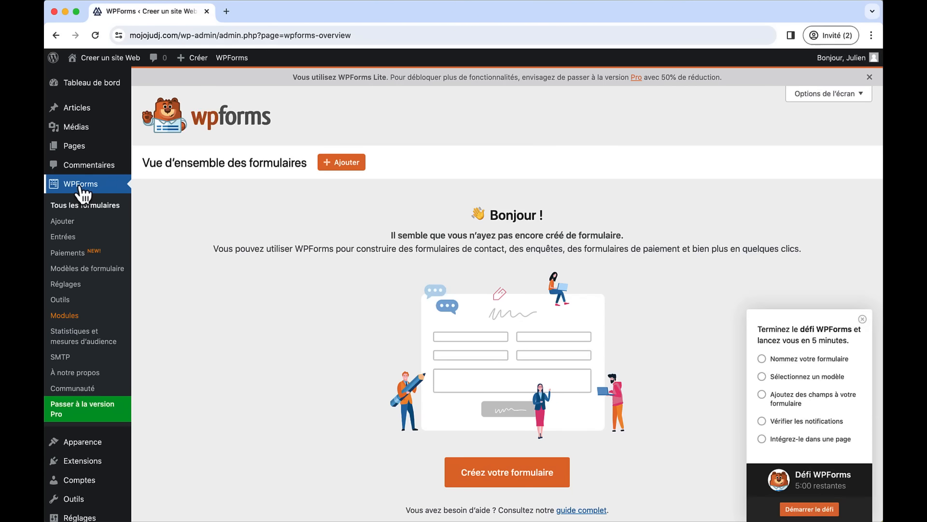
- Start a new form from the 'Formulaire de contact simple' template, dismissing the welcome and challenge panels
left_click(480, 473)
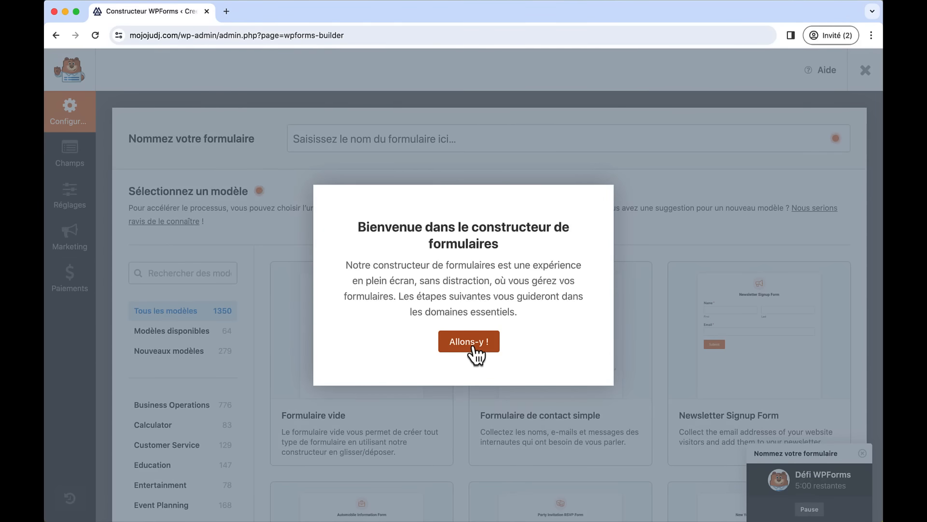
left_click(474, 347)
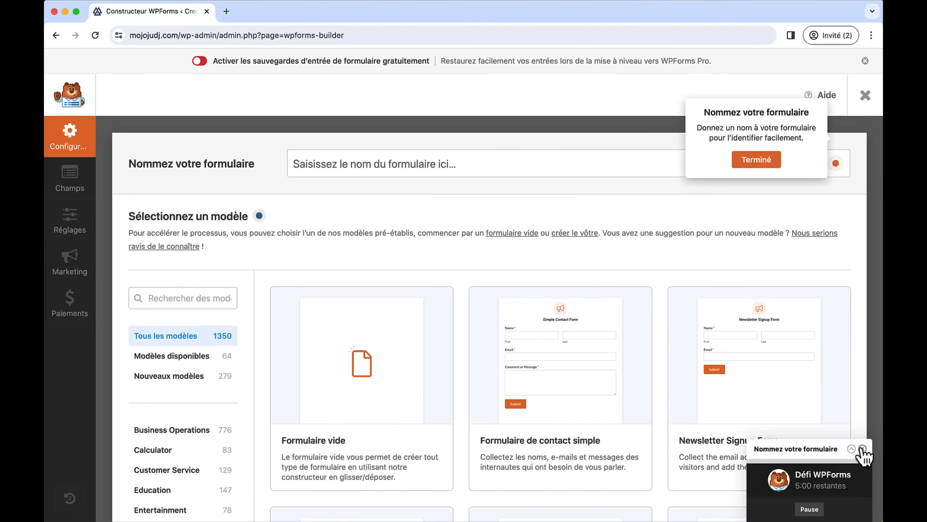
left_click(862, 450)
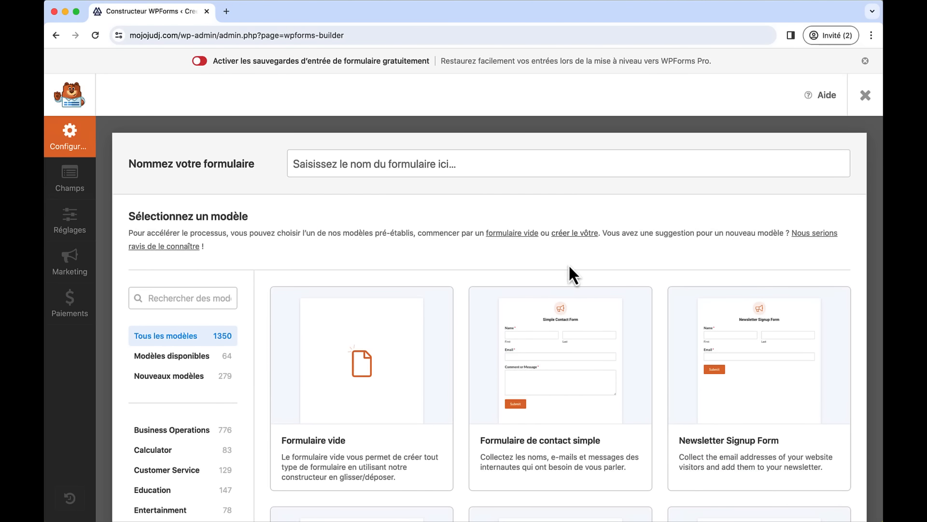
mouse_move(591, 311)
scroll(541, 370, "down", 2)
scroll(541, 370, "down", 1)
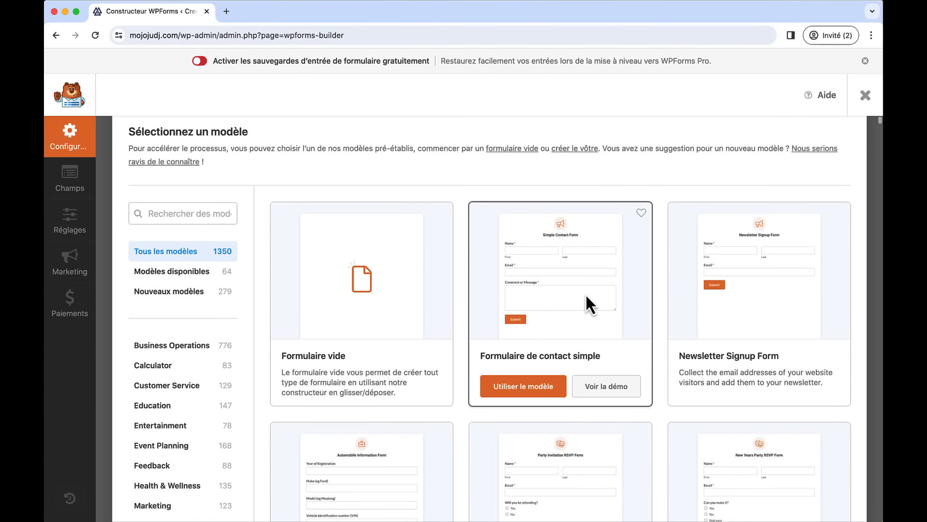
left_click(518, 392)
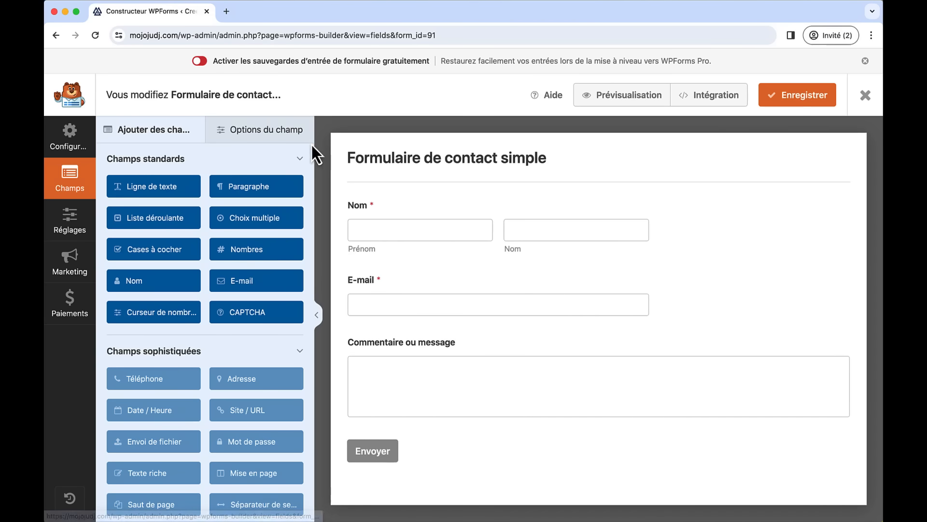
- Rename the form to 'Formulaire de contact 1'
left_click(71, 135)
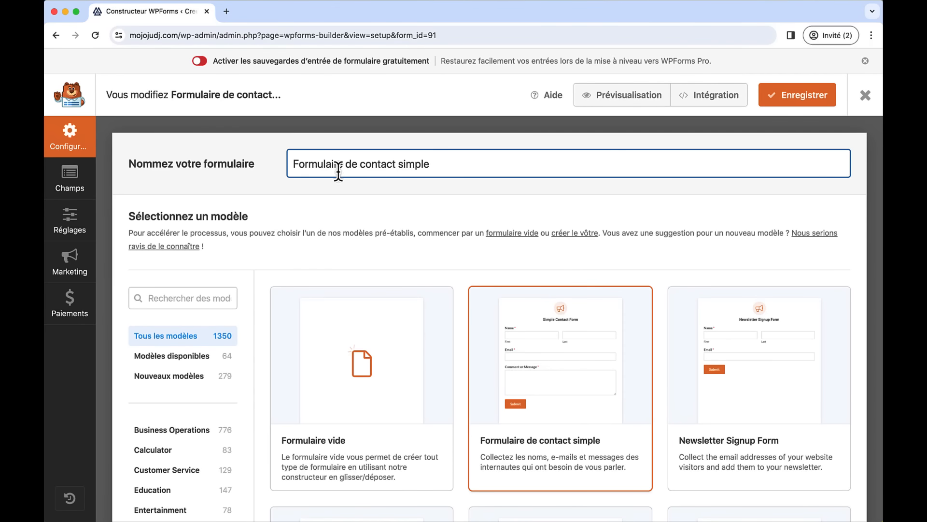
double_click(407, 165)
type("1")
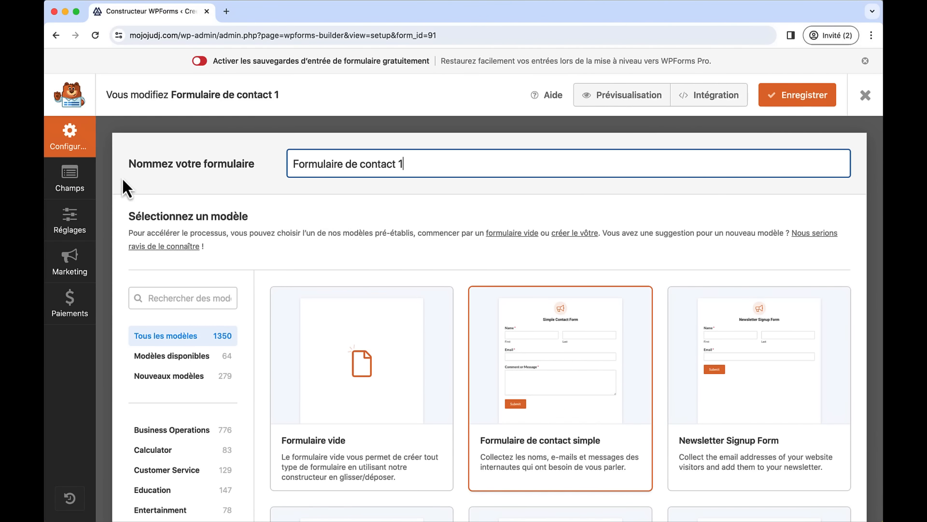
- Set the Nom field's format to Simple, a single input box
left_click(77, 186)
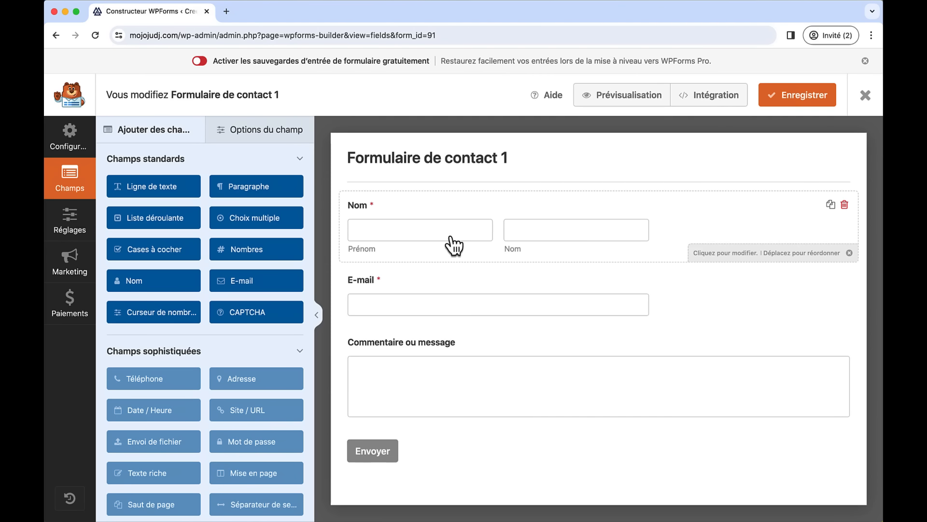
left_click(413, 231)
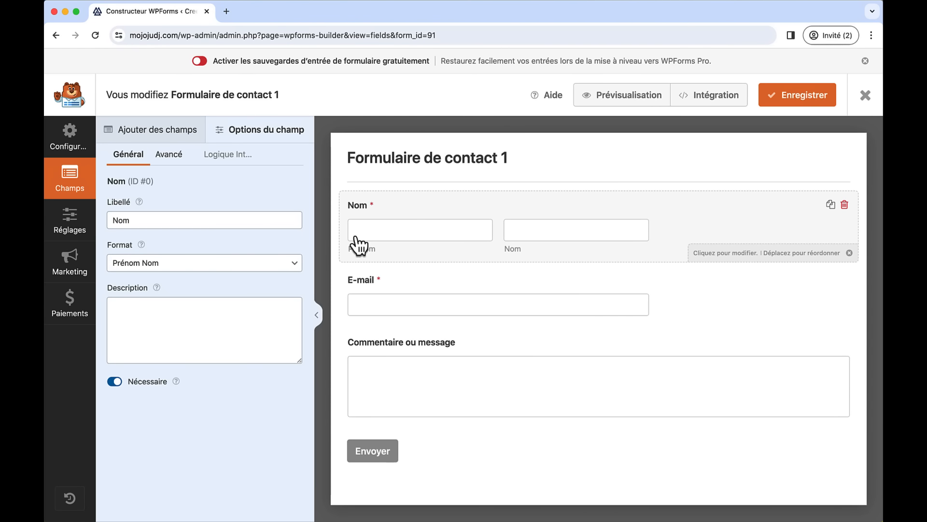
left_click(273, 263)
left_click(270, 255)
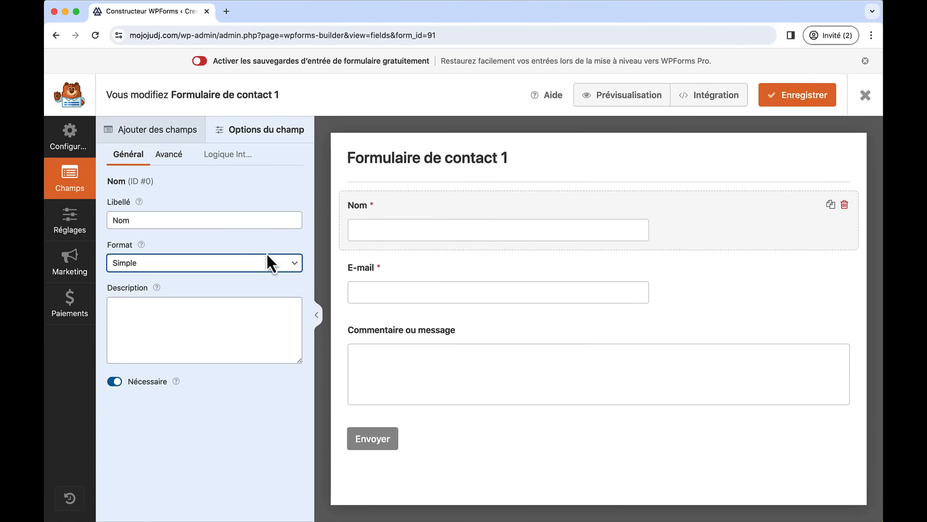
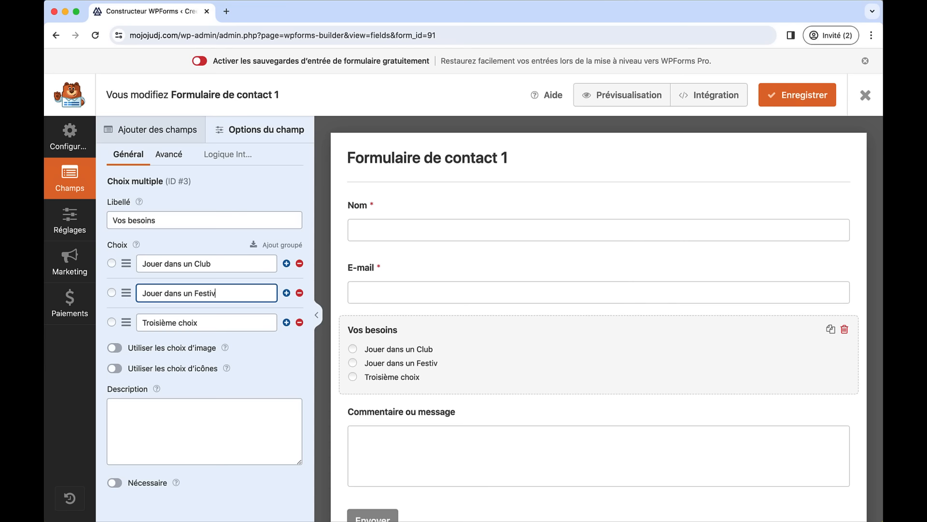
- Replace the 'Troisième choix' option with 'Cours de DJ' and save the contact form
triple_click(163, 322)
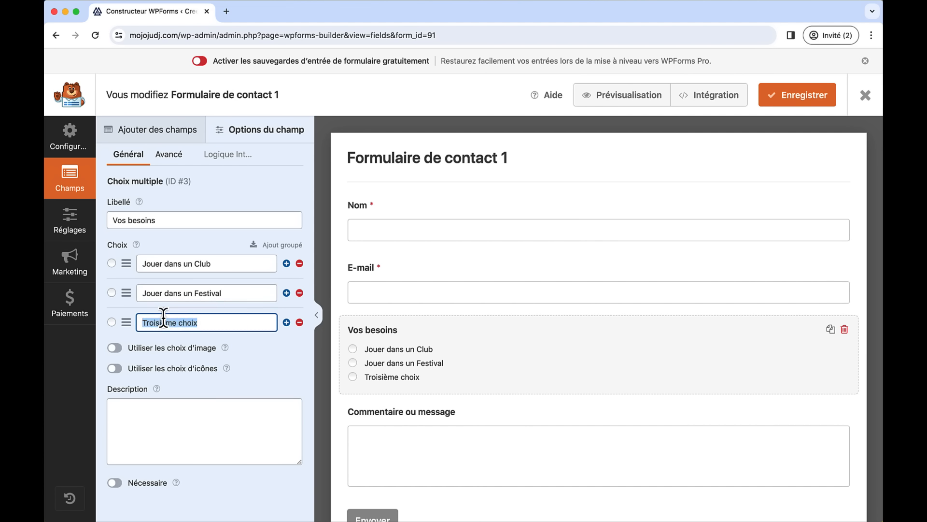
type("Cours de DJ")
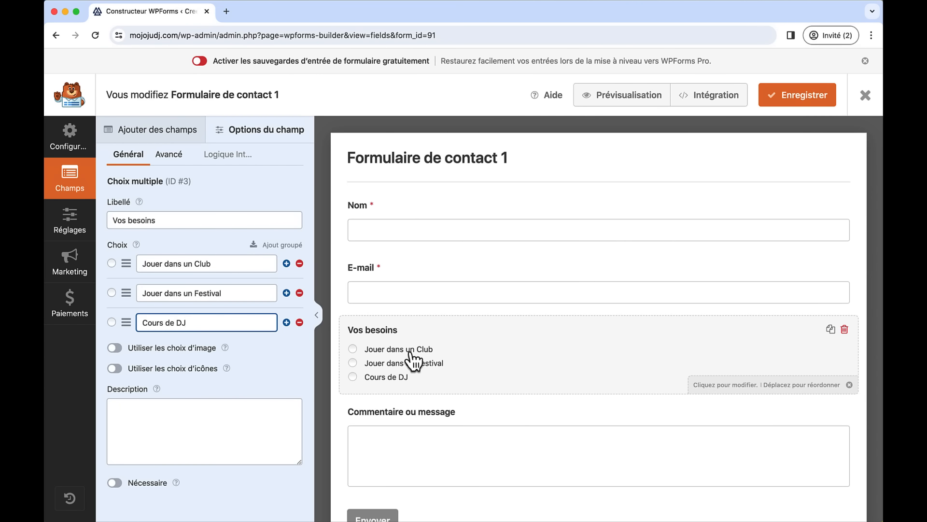
left_click(785, 111)
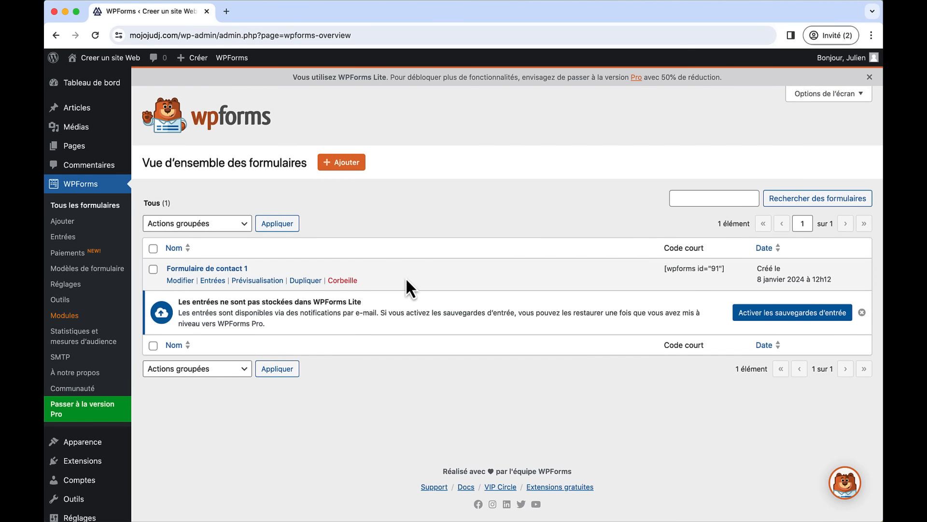
- Open the Contact page and change the banner heading to 'Contactez-Moi'
mouse_move(75, 152)
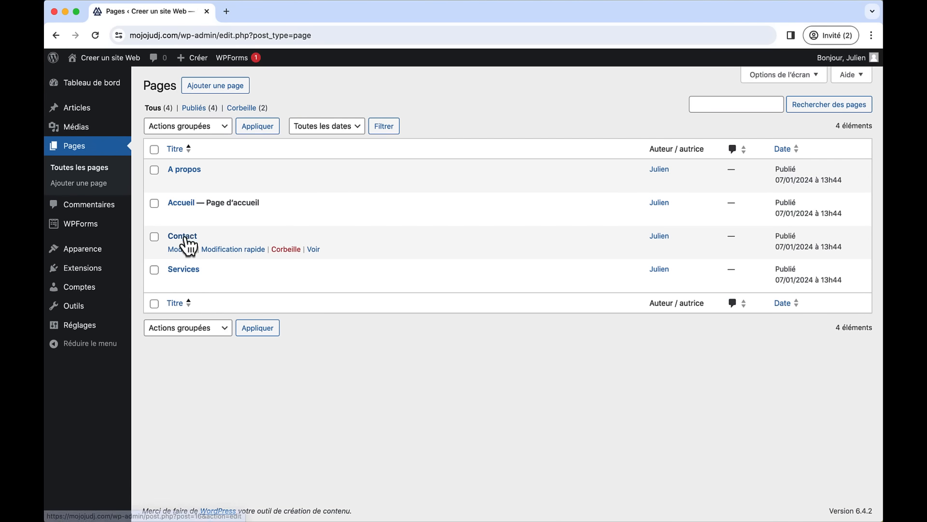
left_click(186, 238)
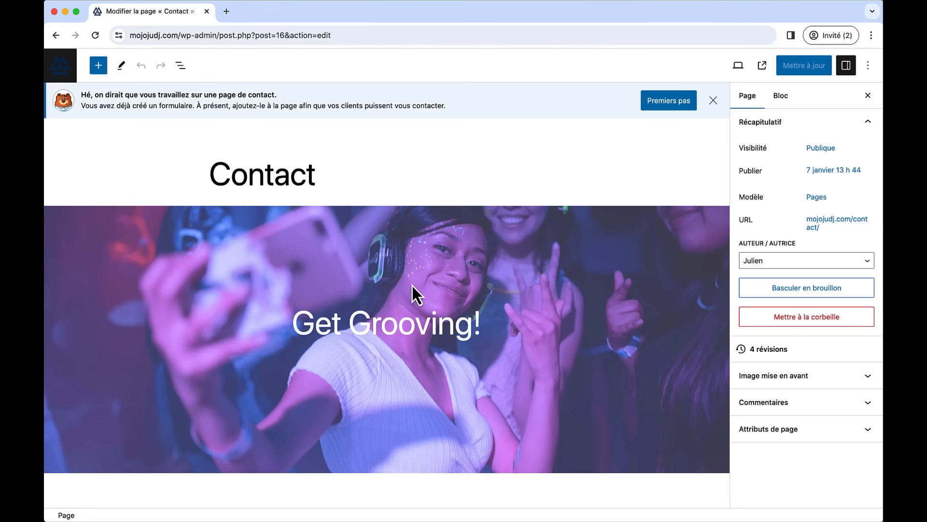
scroll(373, 338, "down", 3)
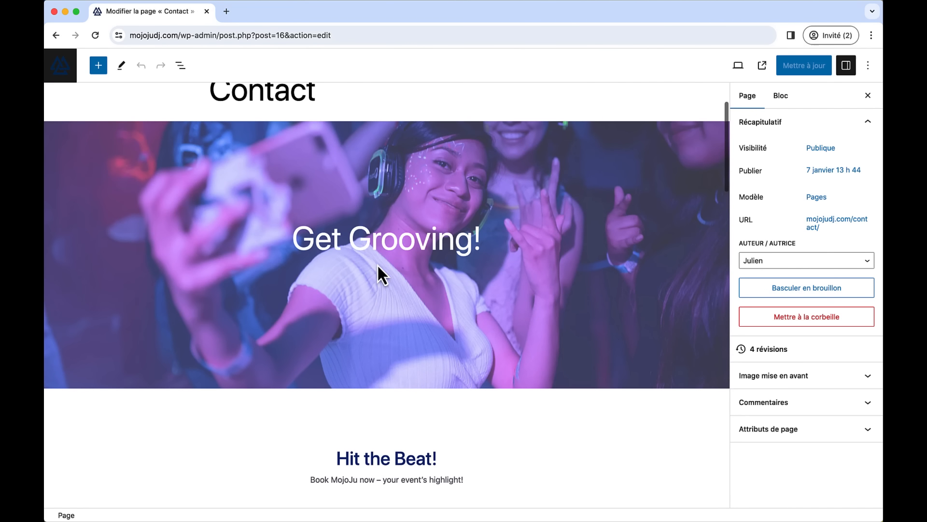
triple_click(391, 229)
type("C")
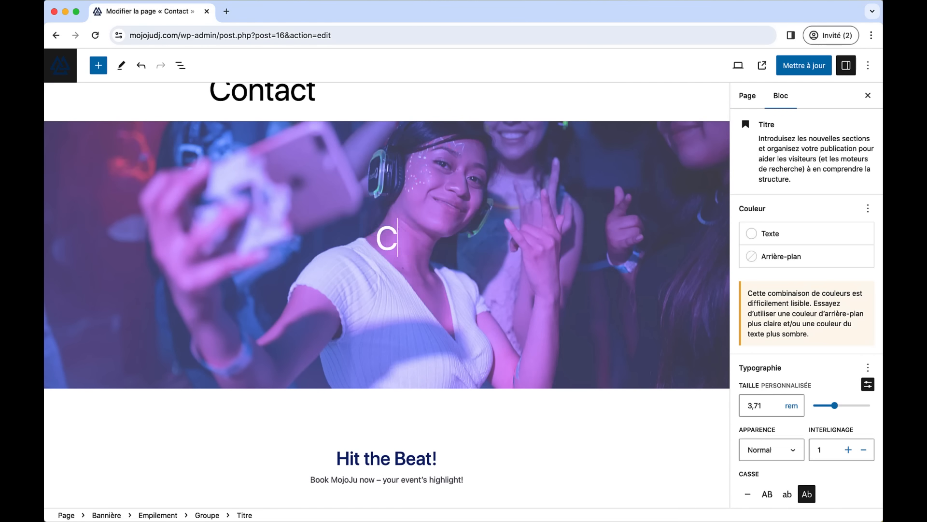
type("ontactez-")
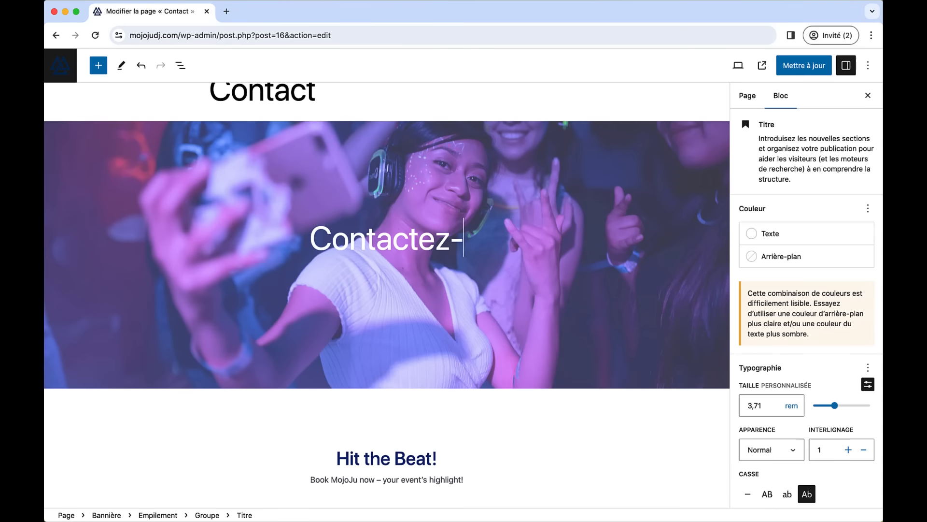
type("Moi")
- Change the 'Hit the Beat!' heading to 'Formulaire de Contact'
scroll(337, 239, "down", 5)
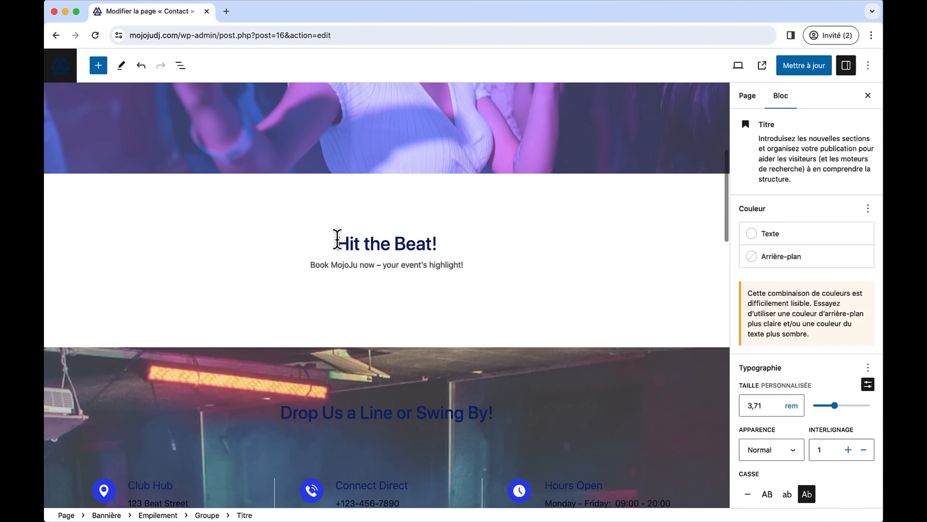
triple_click(337, 239)
type("Formu")
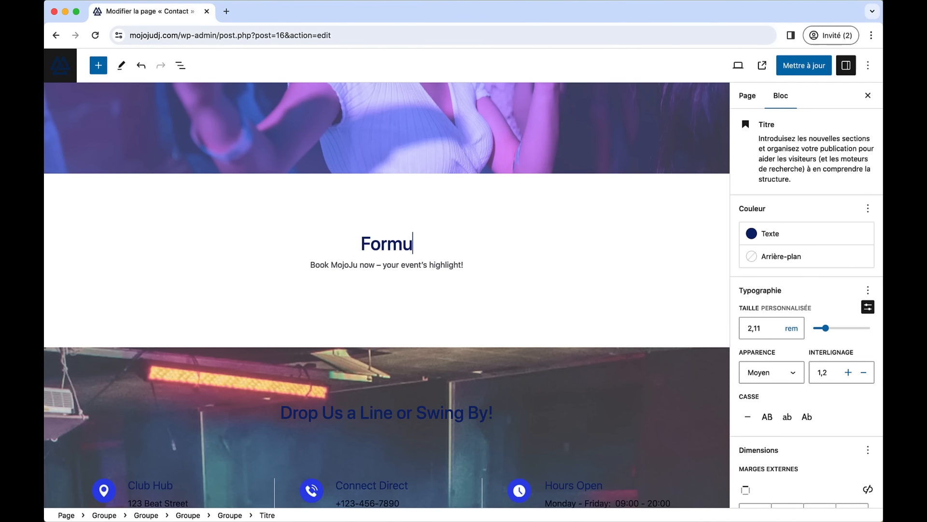
type("laire de Contac")
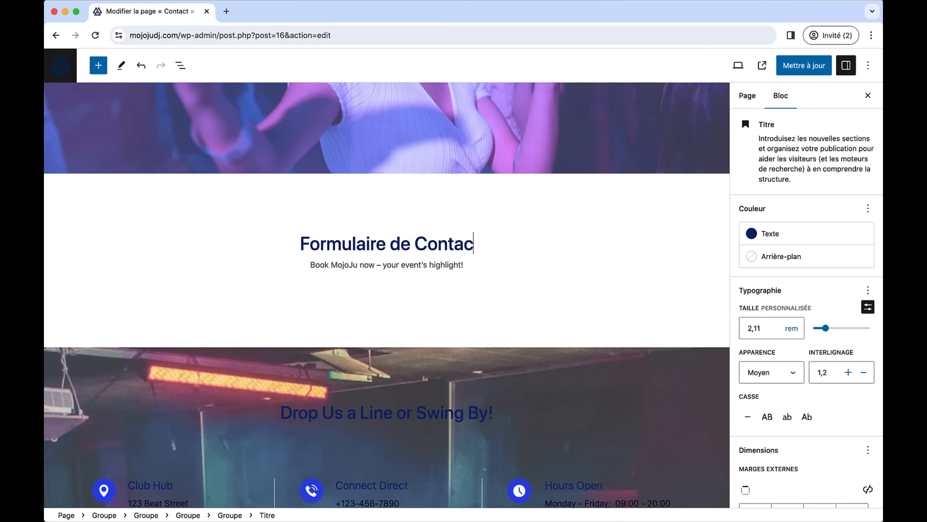
type("t")
left_click(346, 285)
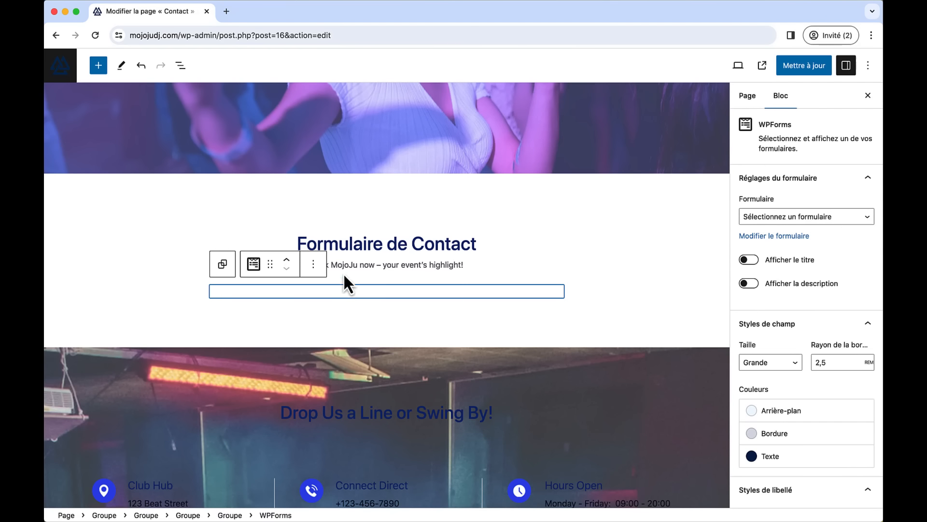
- Delete the empty form block via List View and add a new paragraph below the subtitle
left_click(181, 66)
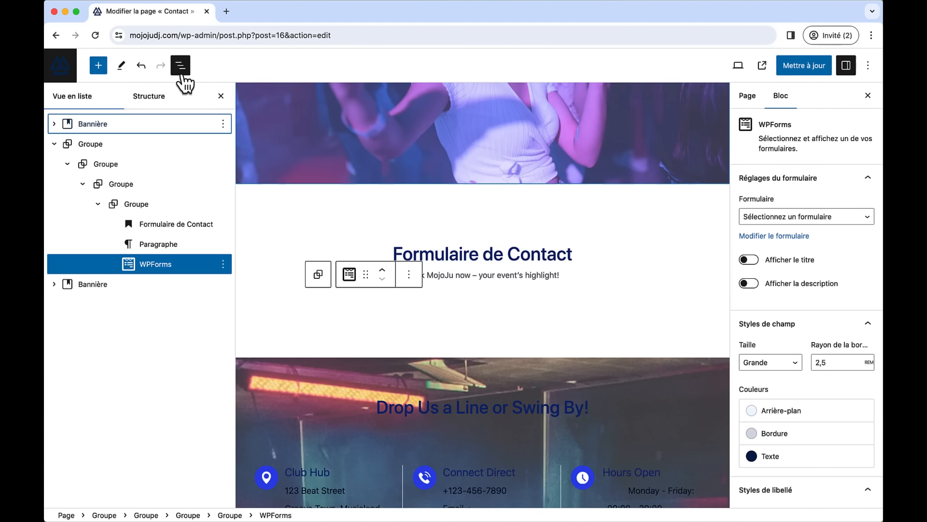
left_click(222, 264)
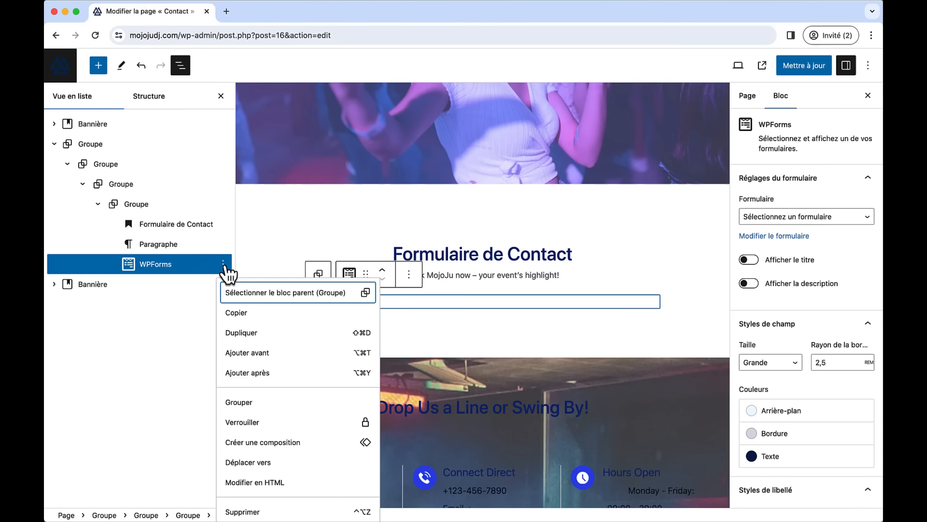
left_click(264, 511)
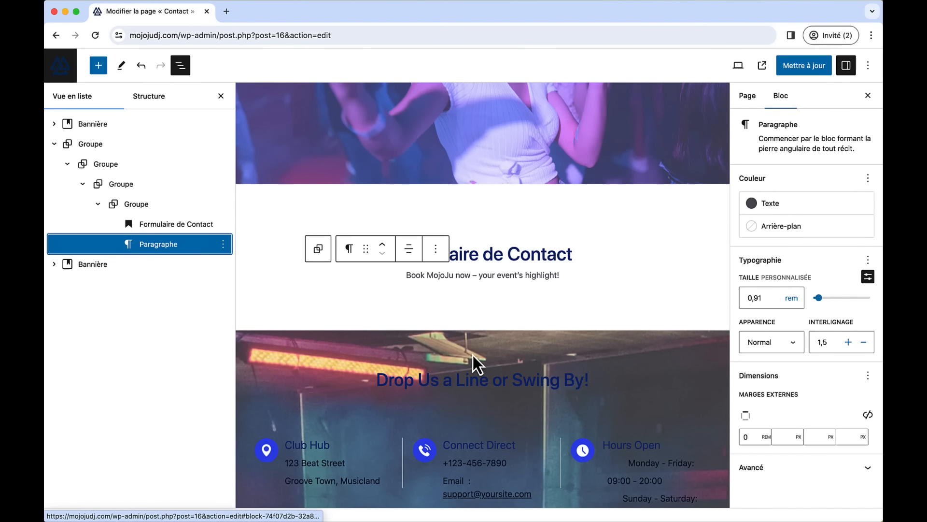
left_click(561, 273)
key("Return")
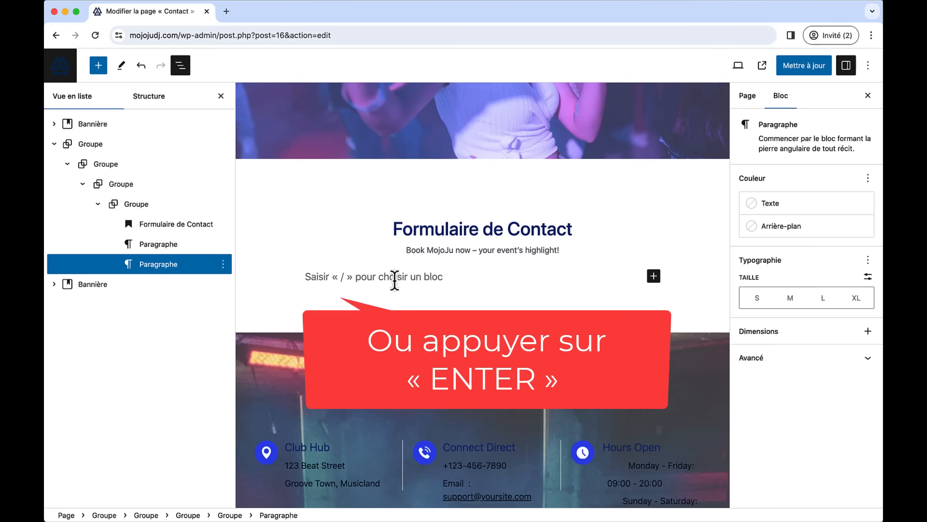
- Insert a WPForms block showing 'Formulaire de contact 1' and update the page
type("/wp")
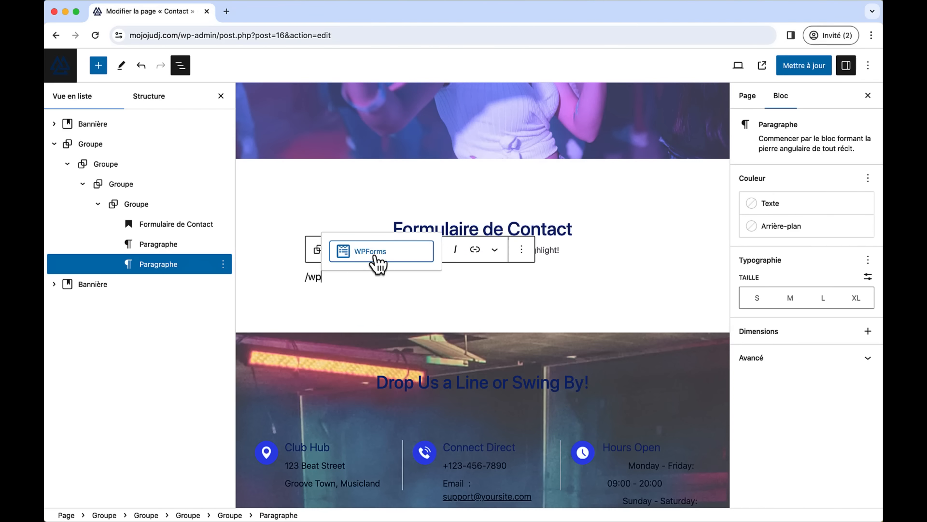
left_click(372, 254)
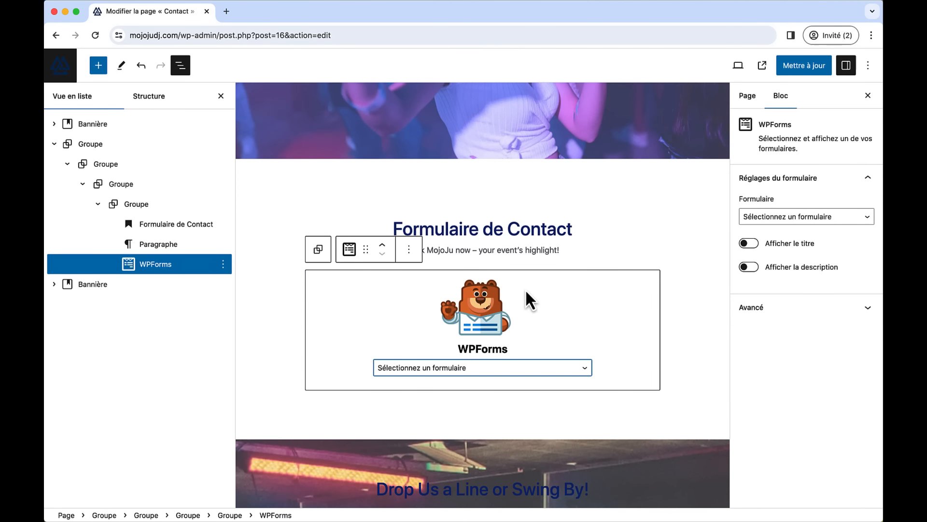
left_click(530, 381)
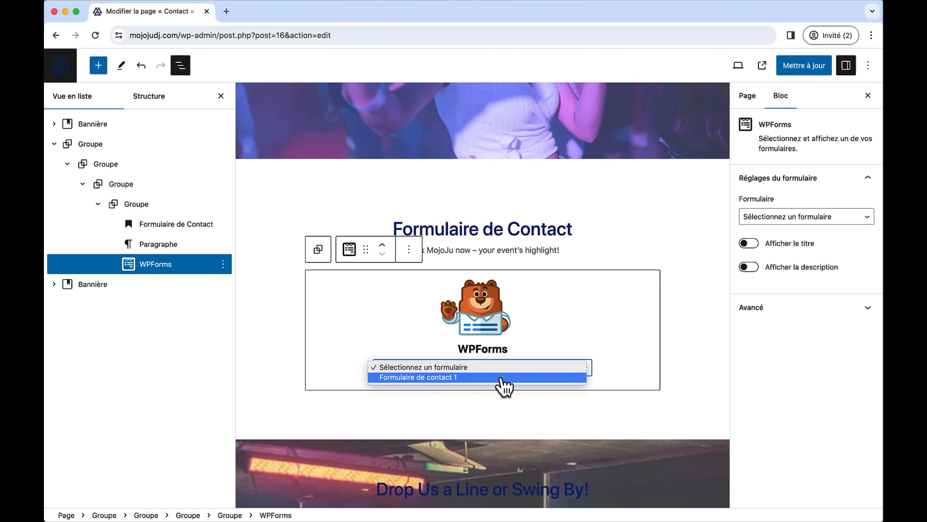
left_click(453, 379)
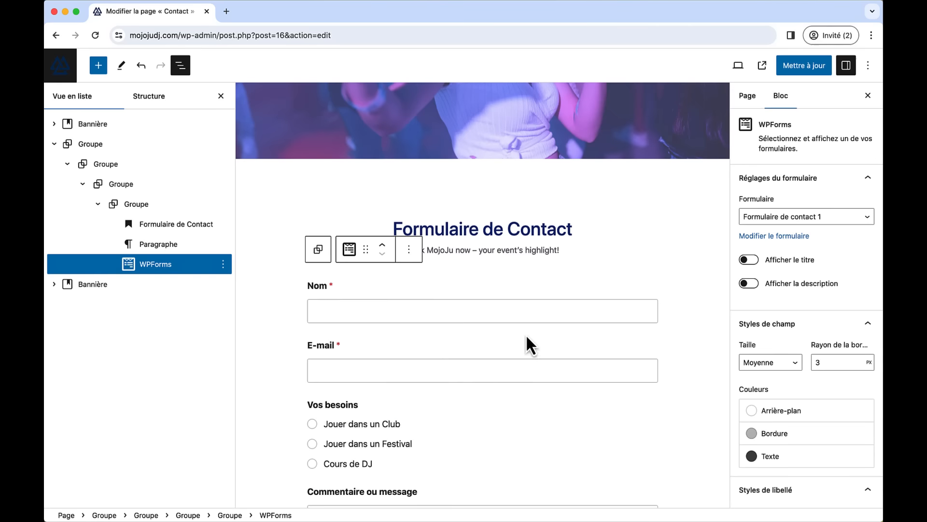
scroll(499, 325, "down", 5)
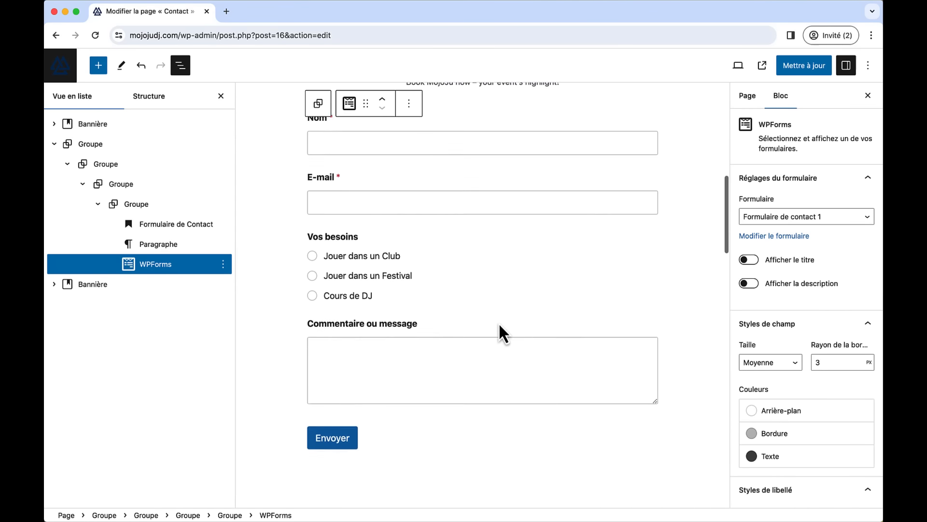
scroll(499, 332, "up", 4)
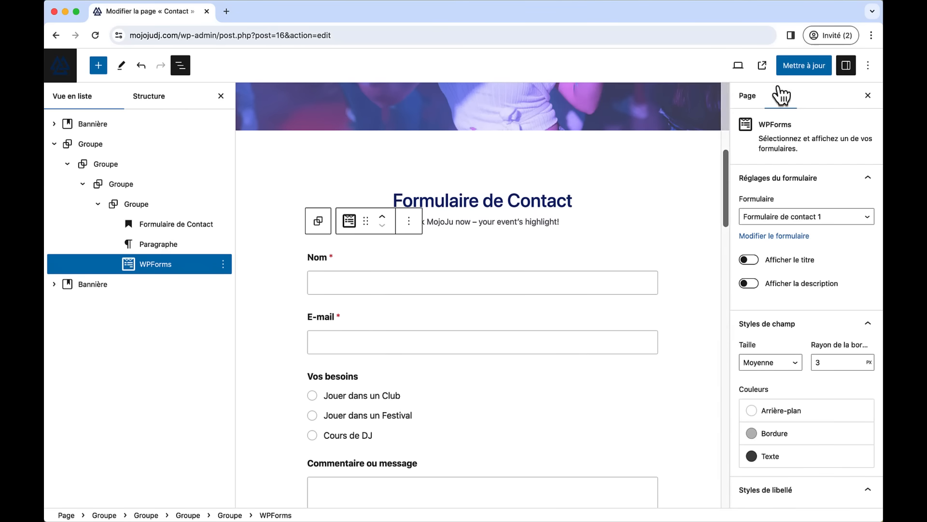
left_click(792, 74)
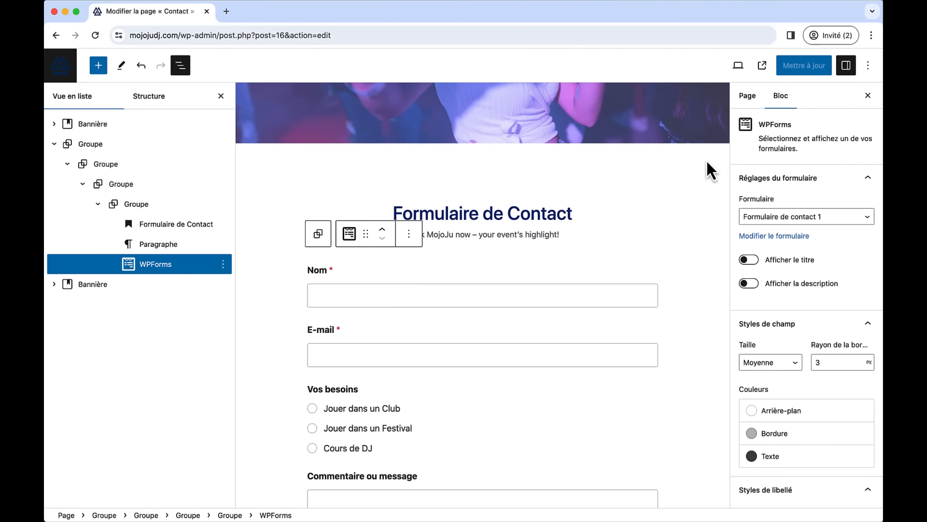
- View the live Contact page and try the Club, Festival and Cours de DJ options
left_click(761, 67)
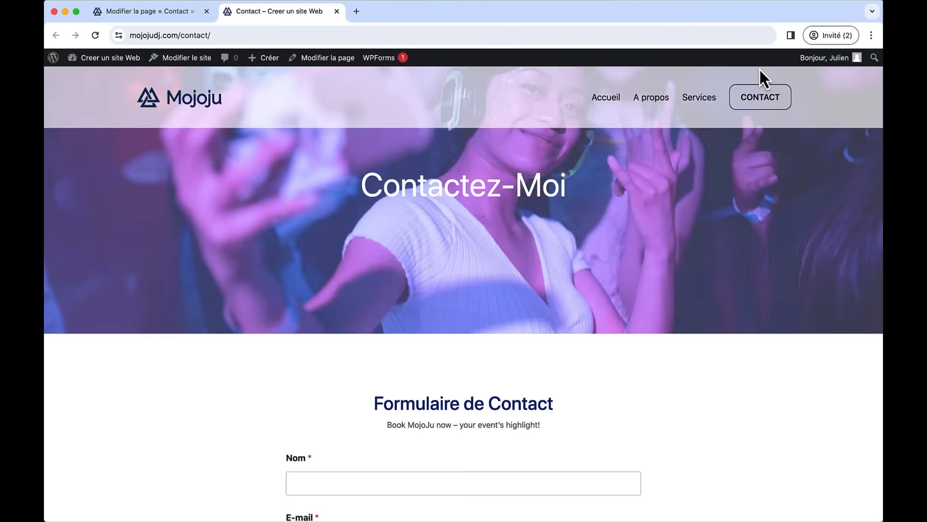
scroll(459, 247, "down", 5)
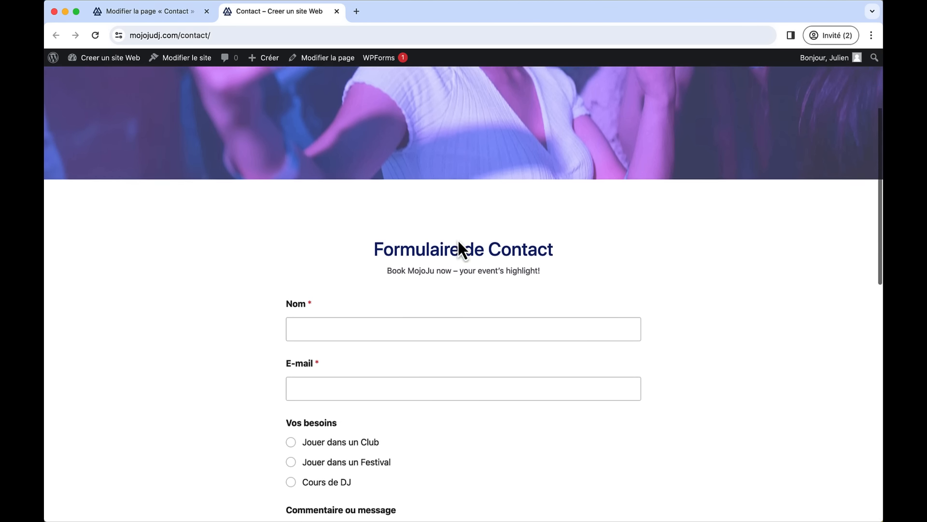
scroll(403, 346, "down", 2)
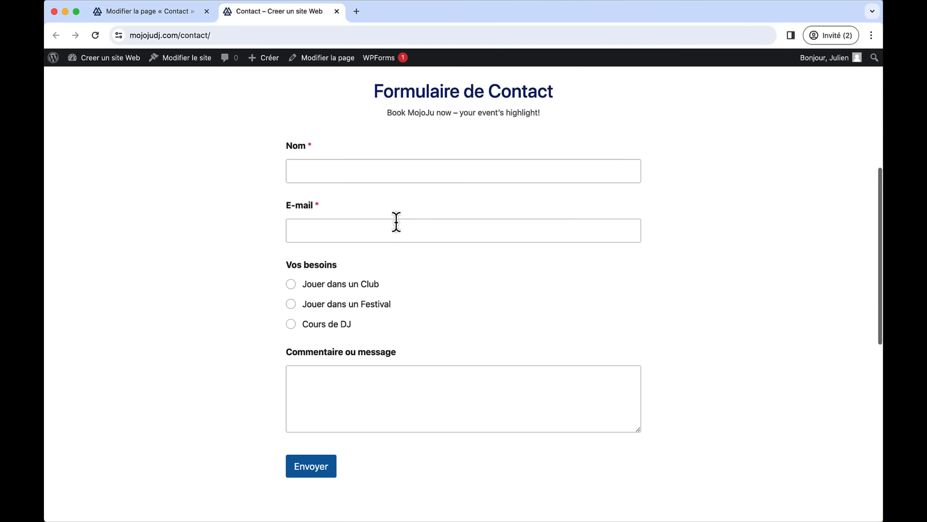
left_click(304, 287)
left_click(296, 306)
left_click(293, 322)
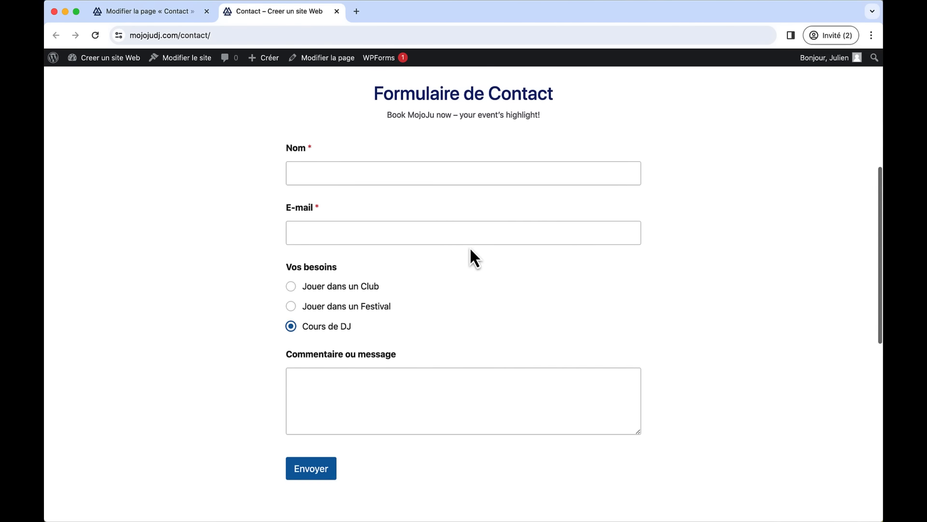
- Browse the live home page and Services page
scroll(526, 203, "up", 7)
left_click(604, 102)
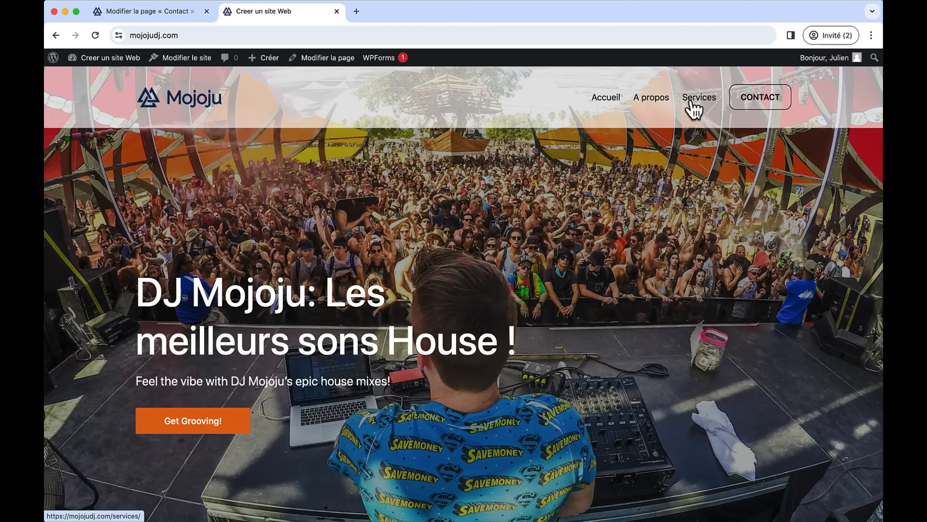
left_click(695, 101)
scroll(600, 335, "down", 1)
scroll(598, 327, "down", 10)
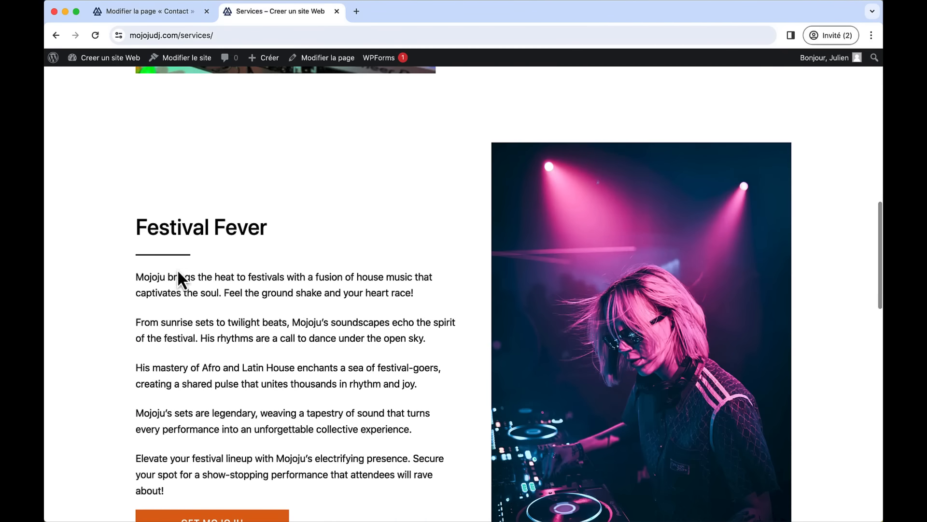
scroll(372, 277, "down", 7)
scroll(410, 278, "down", 3)
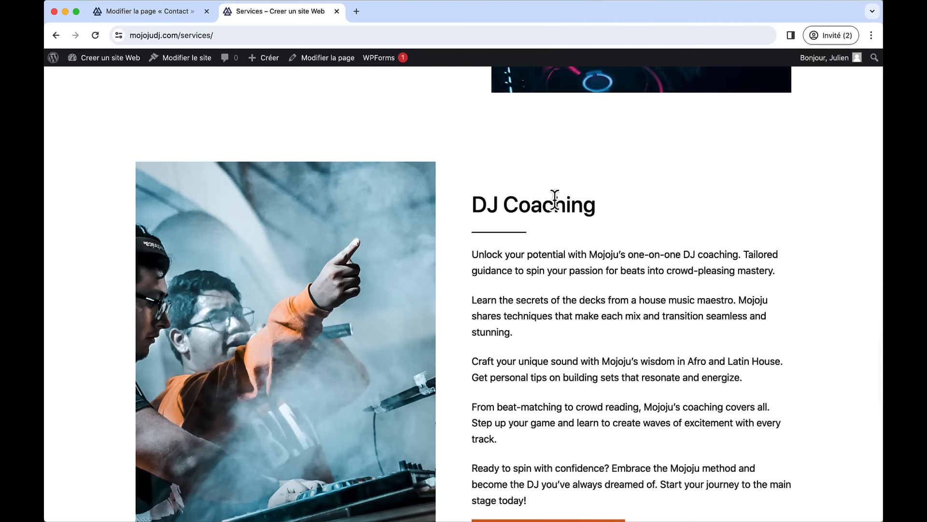
scroll(604, 198, "up", 12)
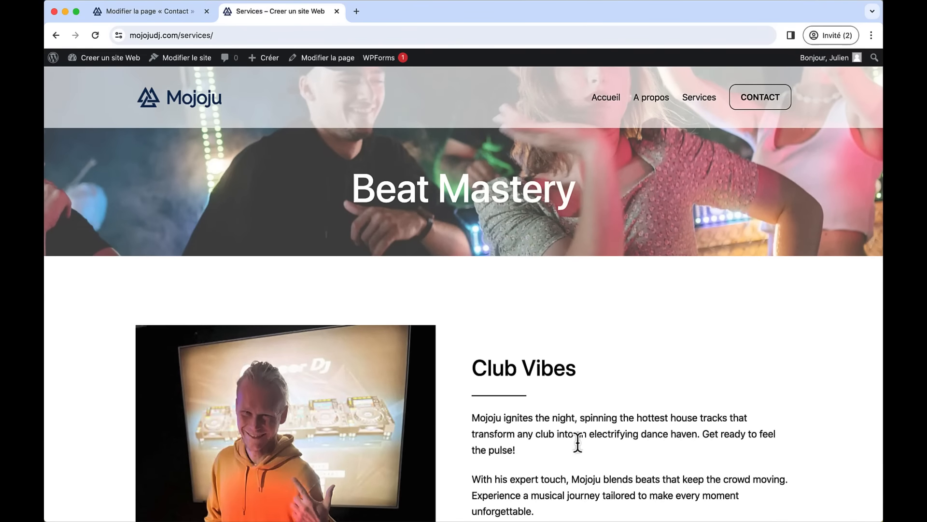
scroll(578, 442, "down", 15)
scroll(573, 451, "up", 15)
- Retest the need options and Nom field on the live Contact page, then return to the dashboard
left_click(749, 110)
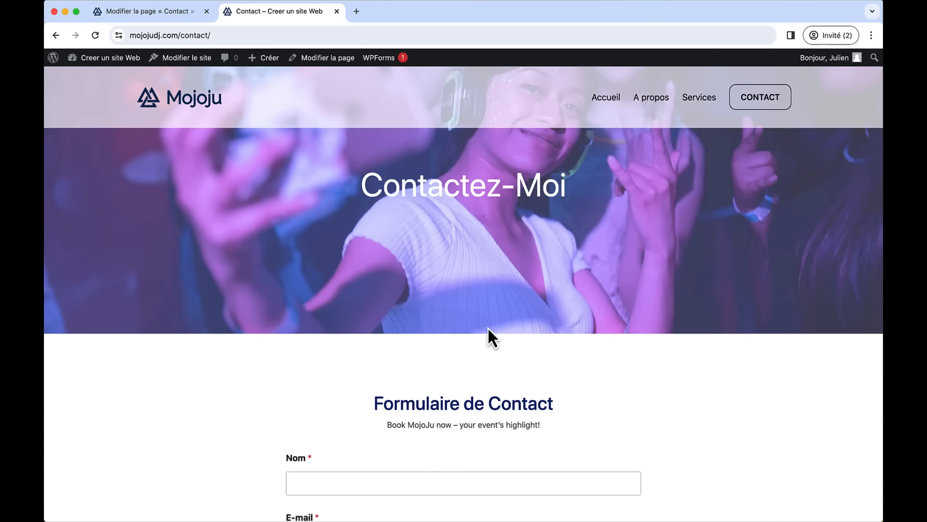
scroll(488, 326, "down", 5)
left_click(292, 338)
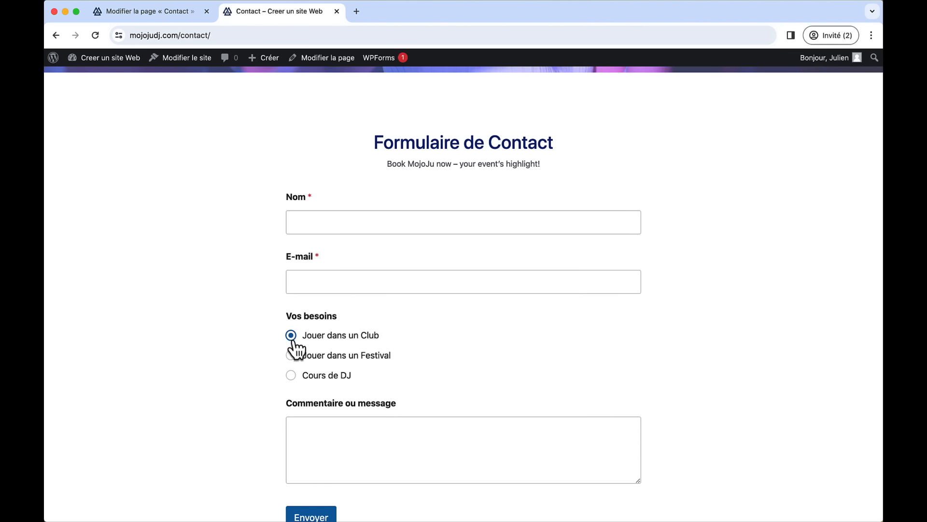
left_click(291, 355)
left_click(327, 216)
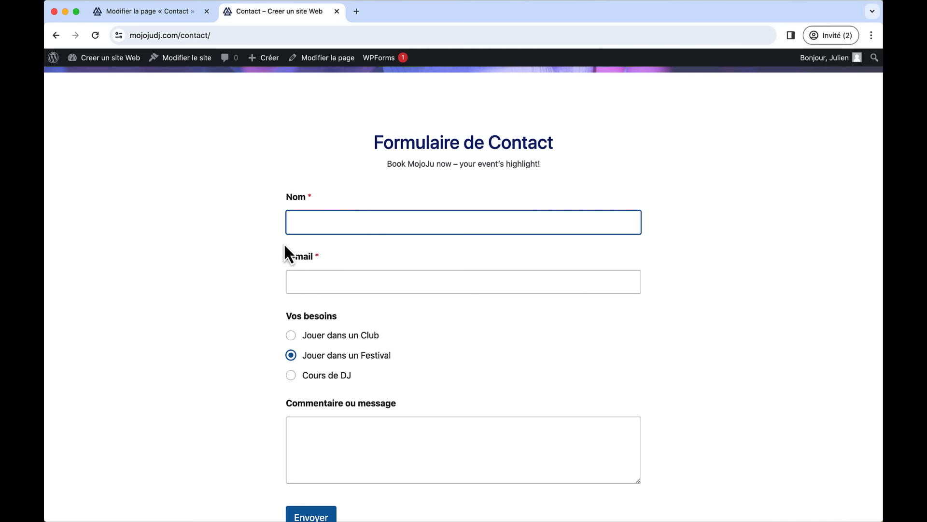
left_click(95, 64)
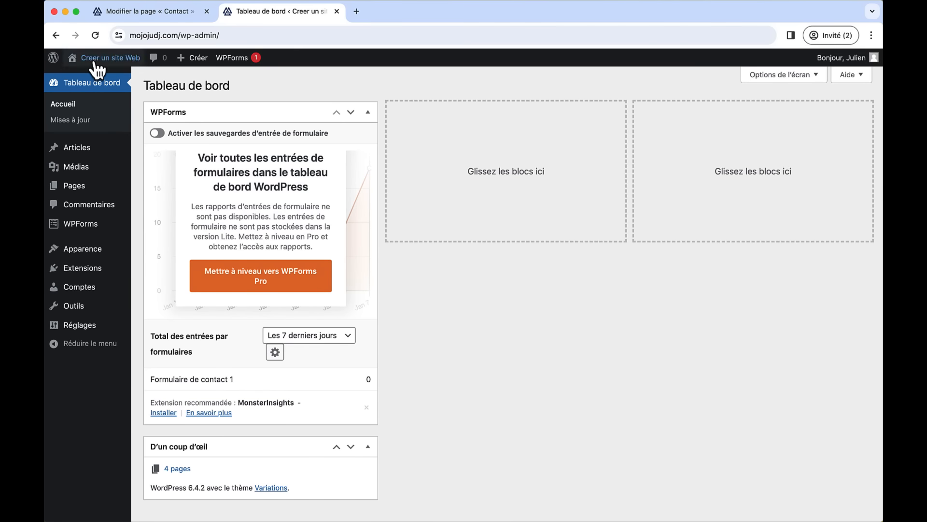
- Open Formulaire de contact 1's notification settings and set the recipient to the owner's e-mail address
left_click(207, 11)
mouse_move(101, 225)
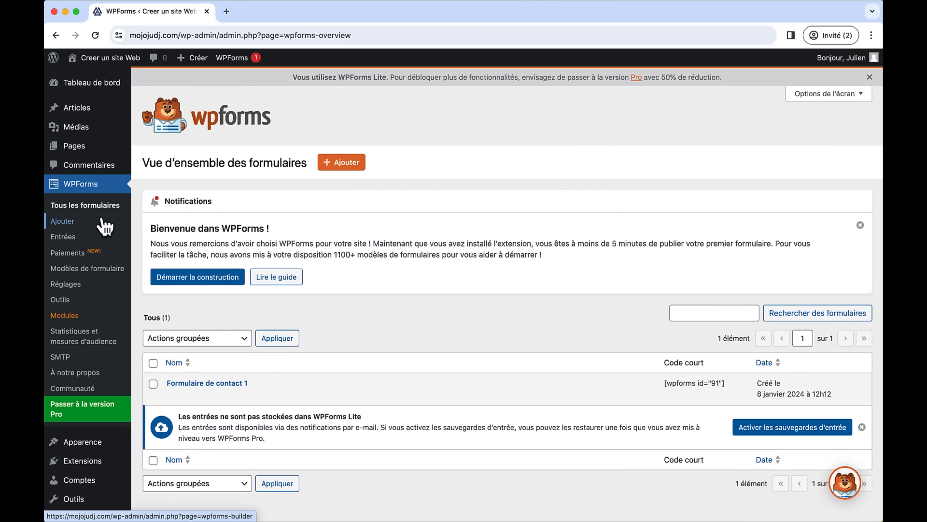
left_click(238, 384)
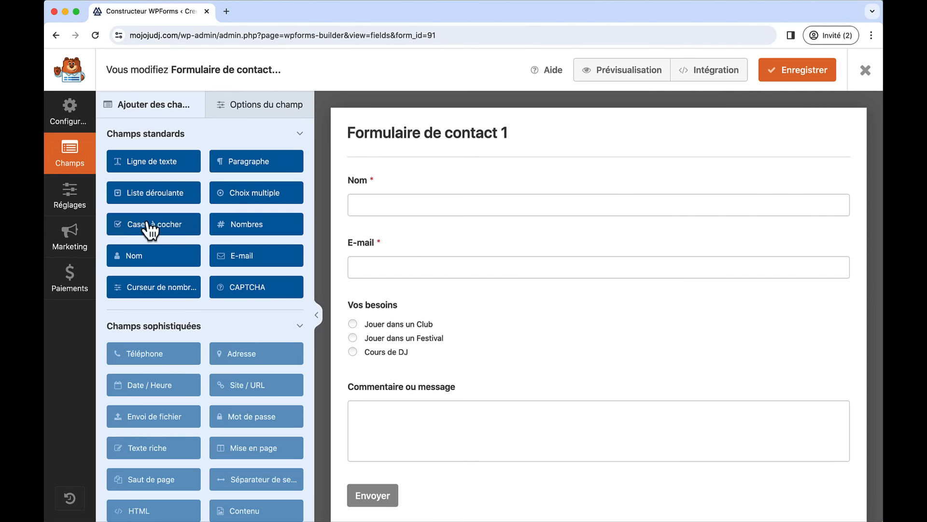
left_click(77, 199)
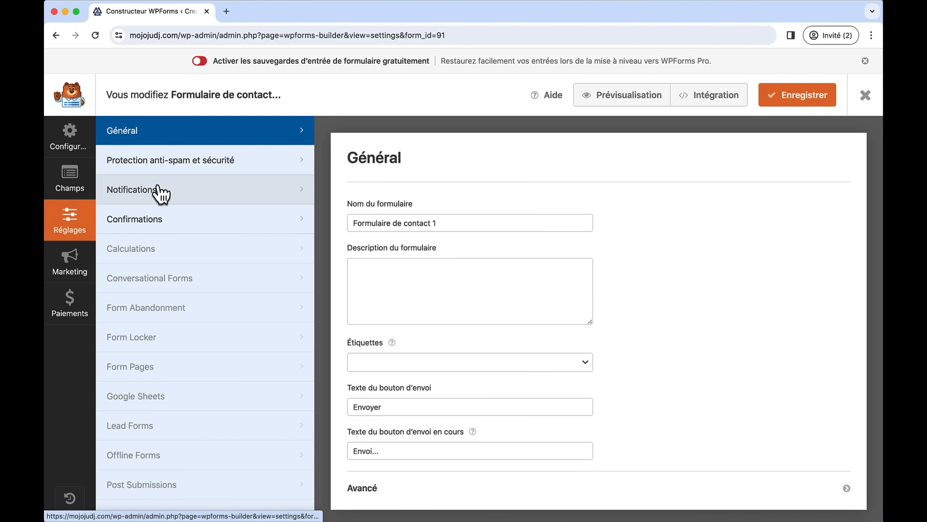
left_click(159, 193)
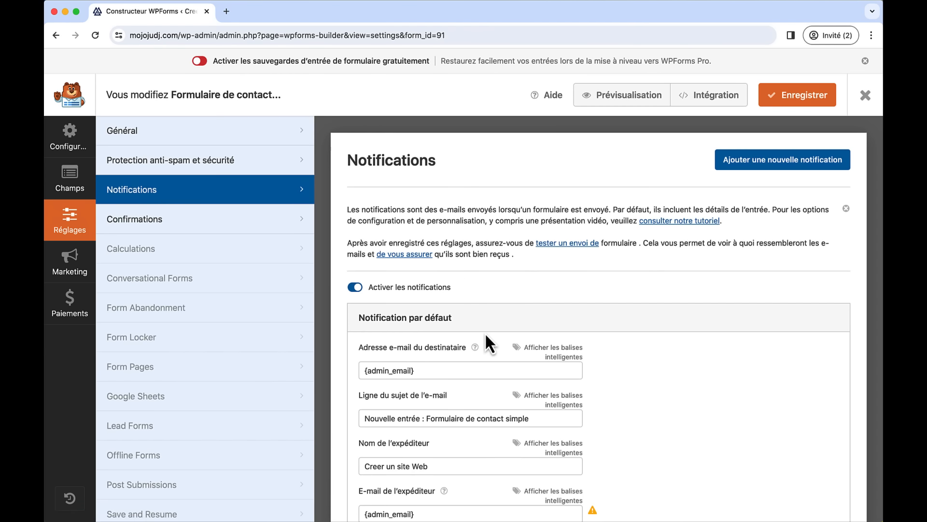
scroll(485, 338, "down", 2)
triple_click(440, 298)
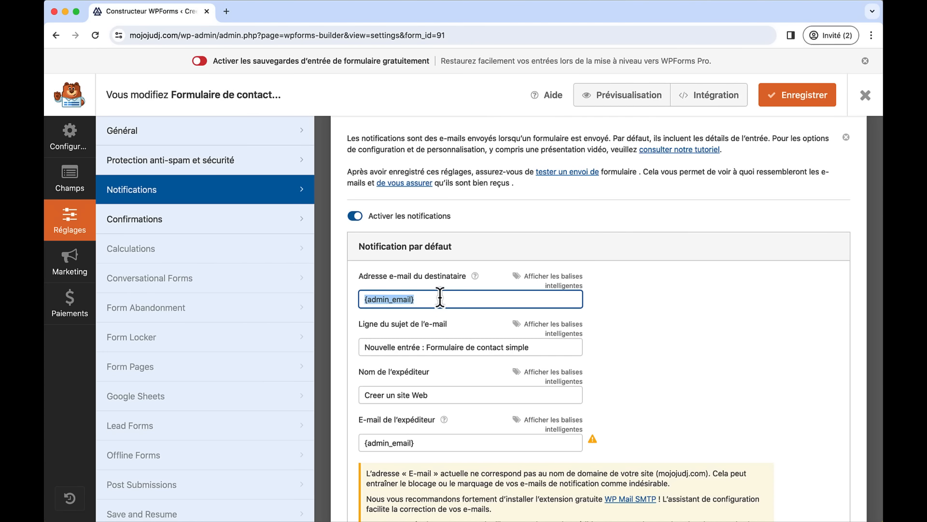
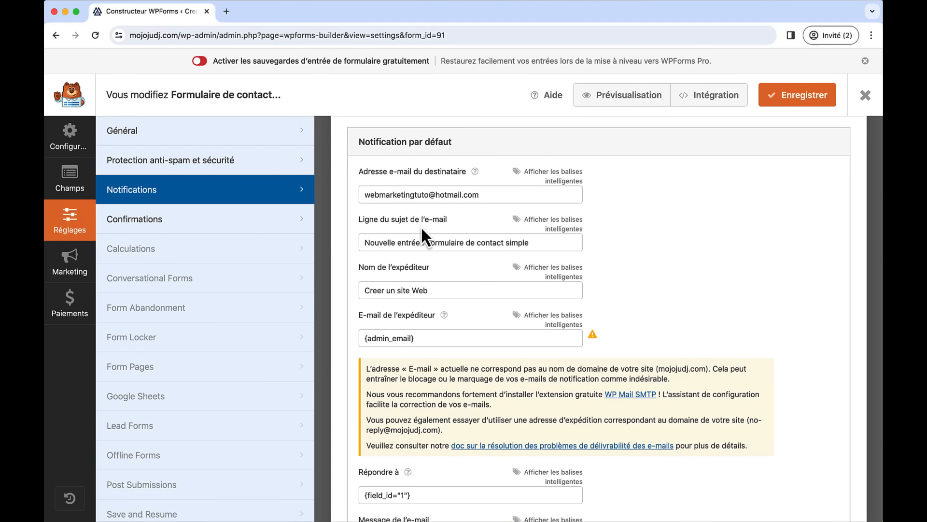
scroll(459, 283, "down", 3)
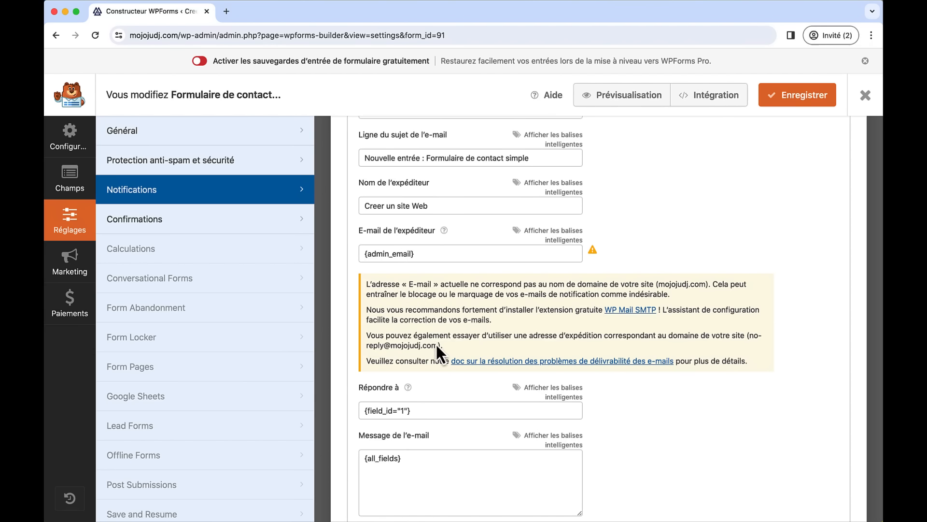
left_click_drag(437, 345, 754, 340)
key("super+c")
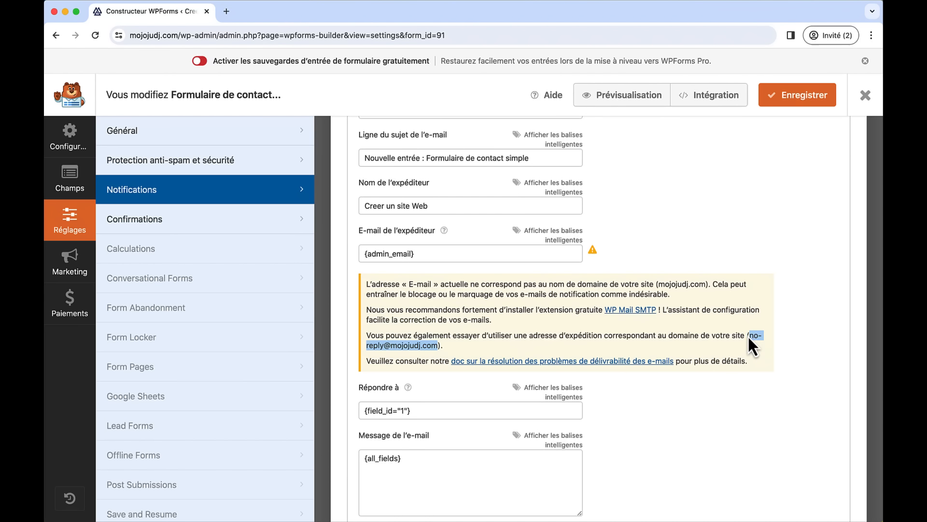
left_click(487, 251)
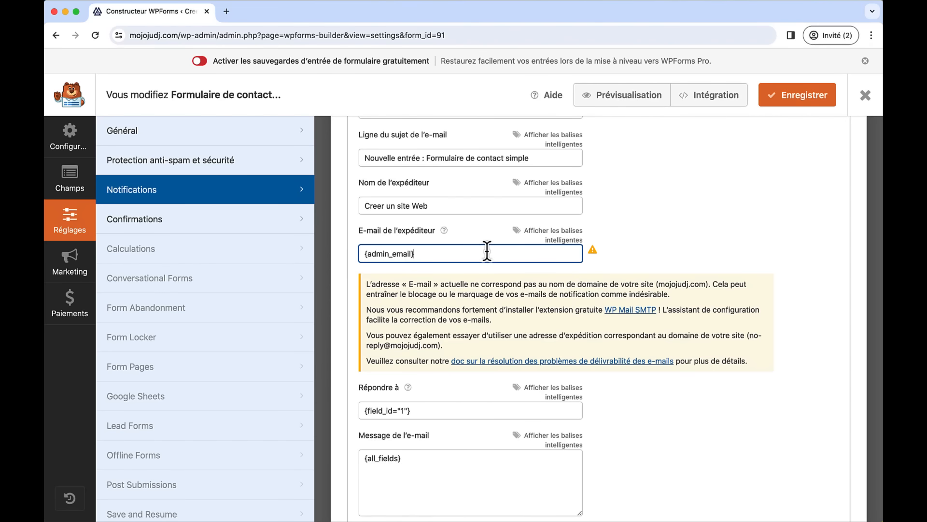
key("super+a")
key("super+v")
left_click(633, 256)
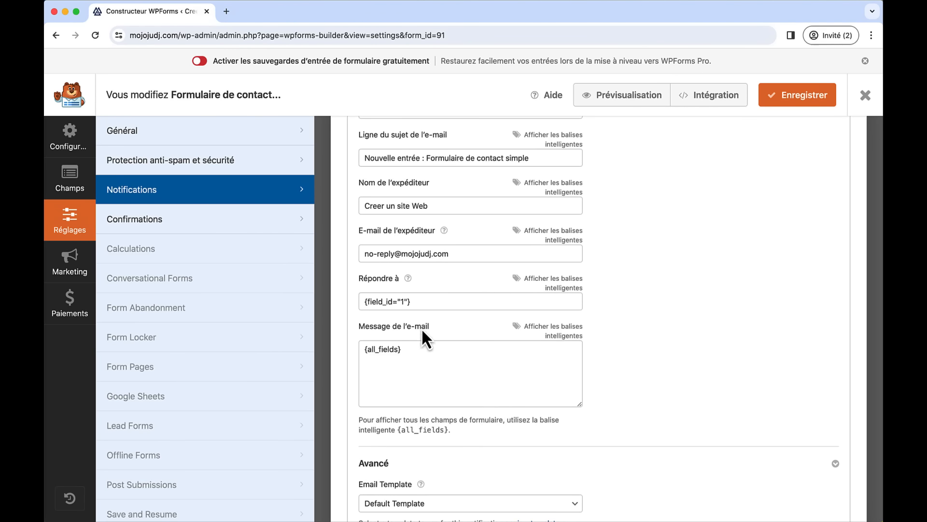
left_click_drag(405, 299, 354, 302)
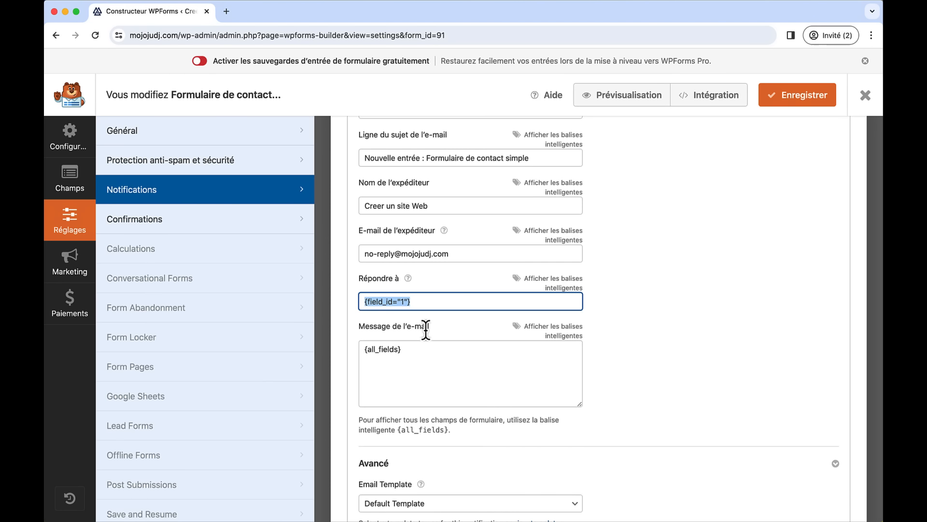
left_click(812, 103)
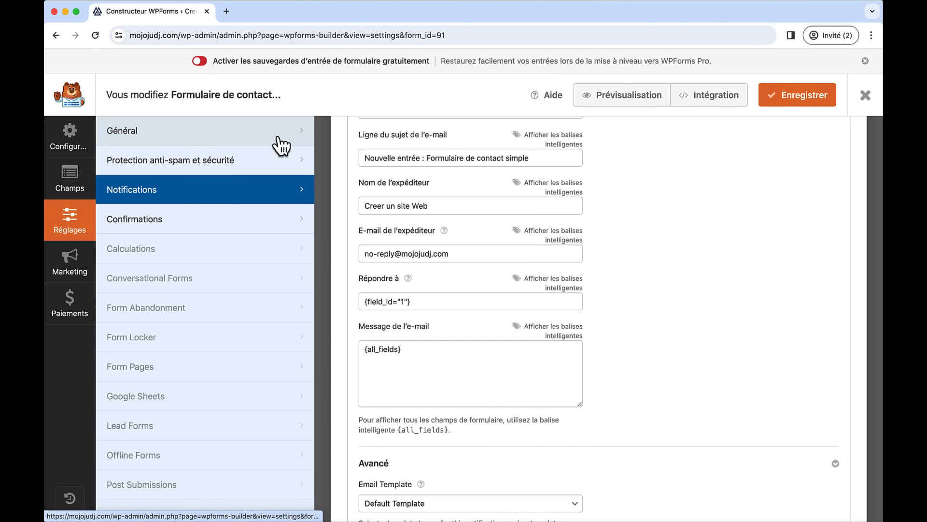
- Close the form builder and open the live Contact page
left_click(863, 96)
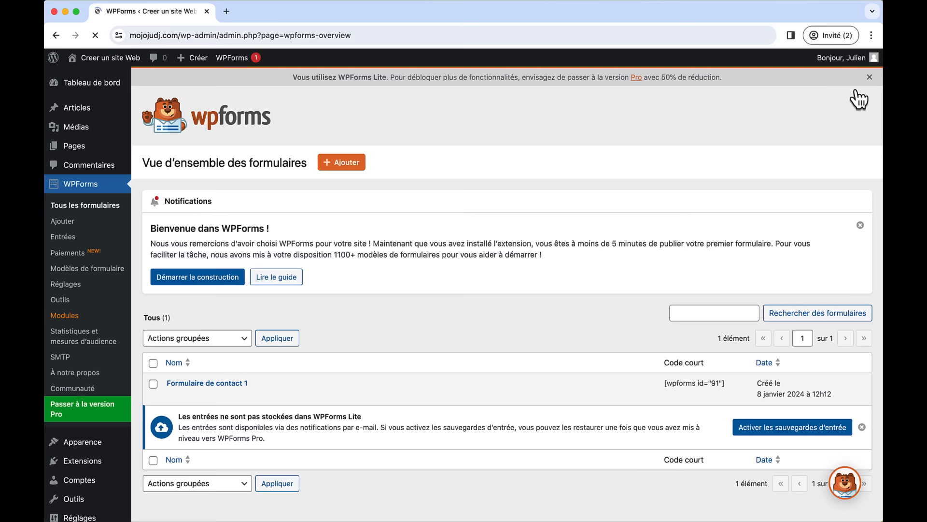
left_click(114, 59)
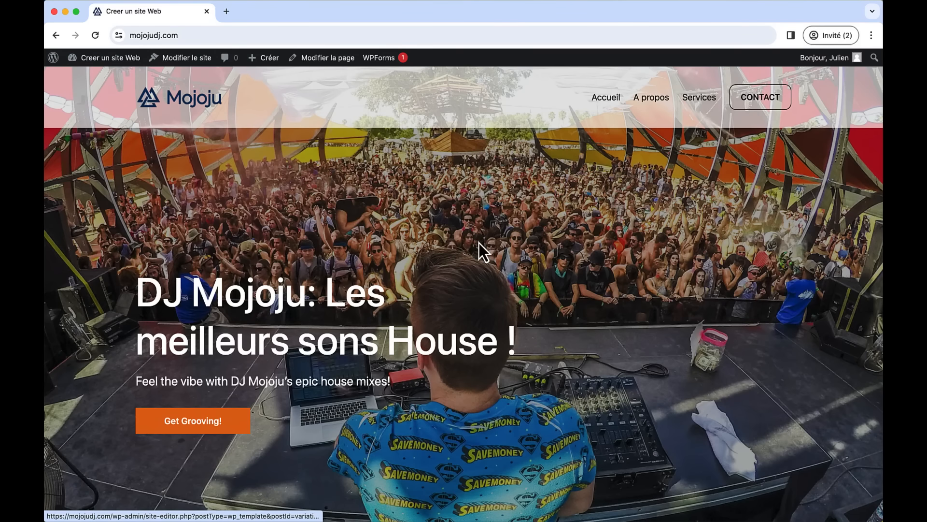
left_click(750, 103)
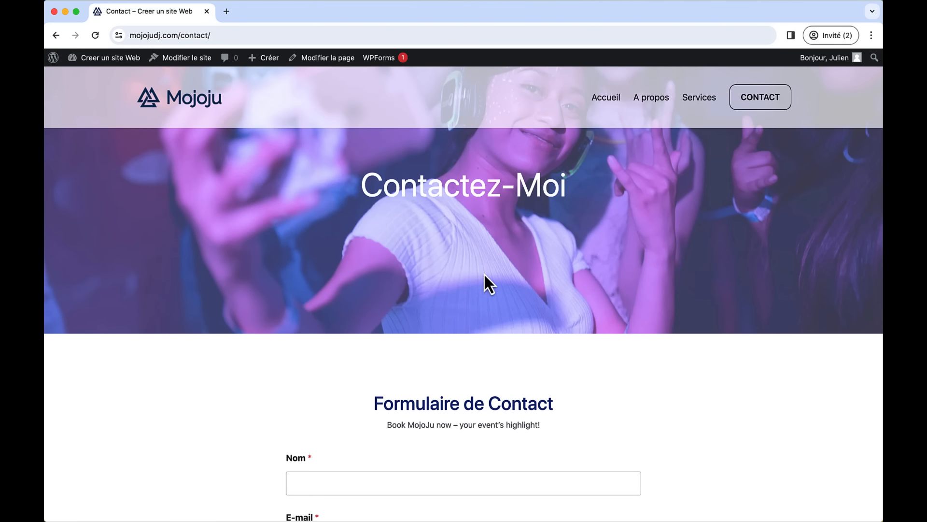
scroll(484, 275, "down", 5)
- Fill in a test name and e-mail address in the contact form
left_click(386, 345)
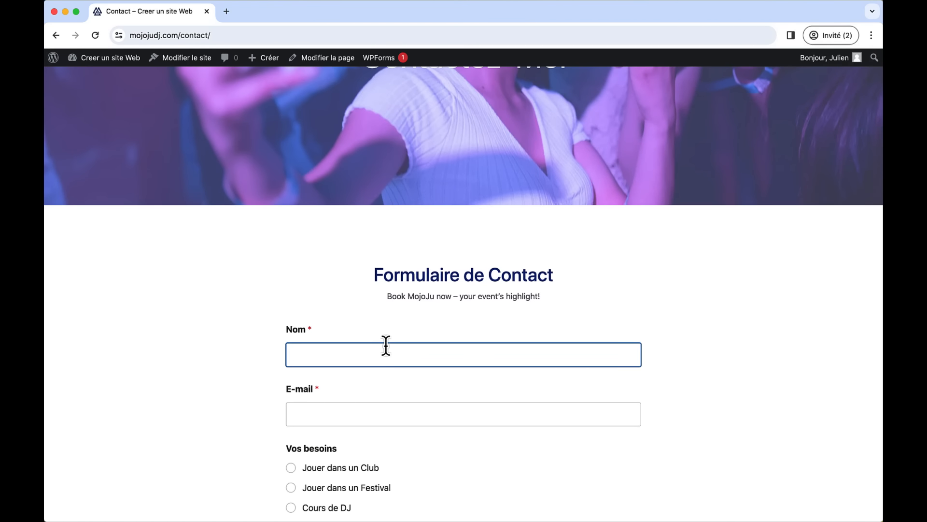
scroll(386, 346, "down", 1)
type("Jul")
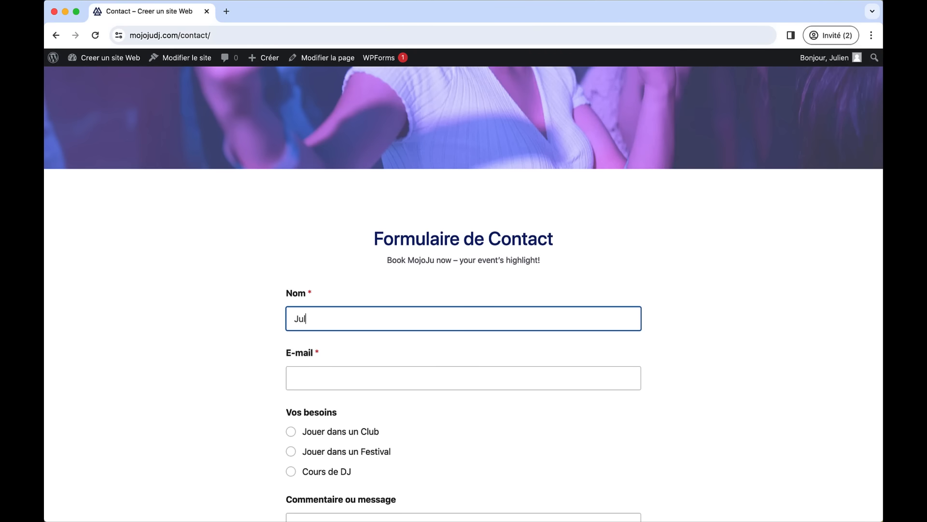
type("ien")
key("Tab")
type("j")
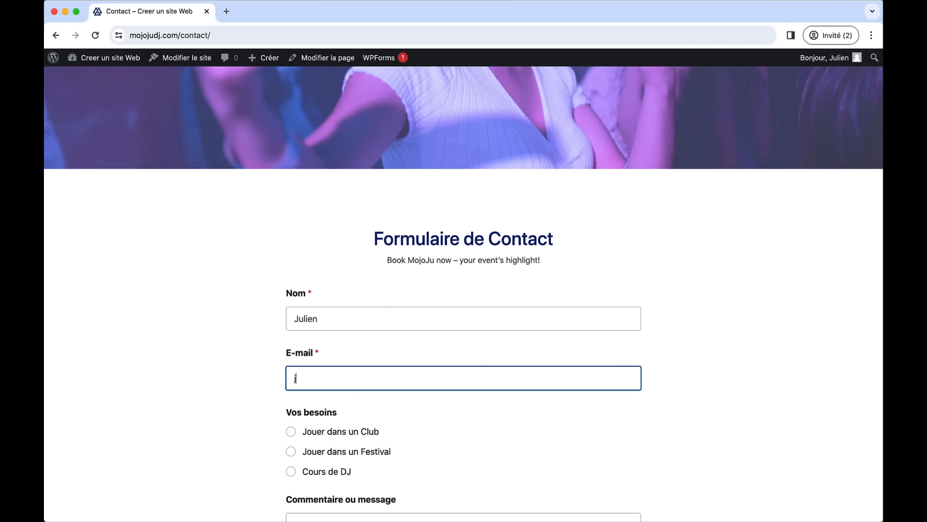
scroll(464, 290, "down", 4)
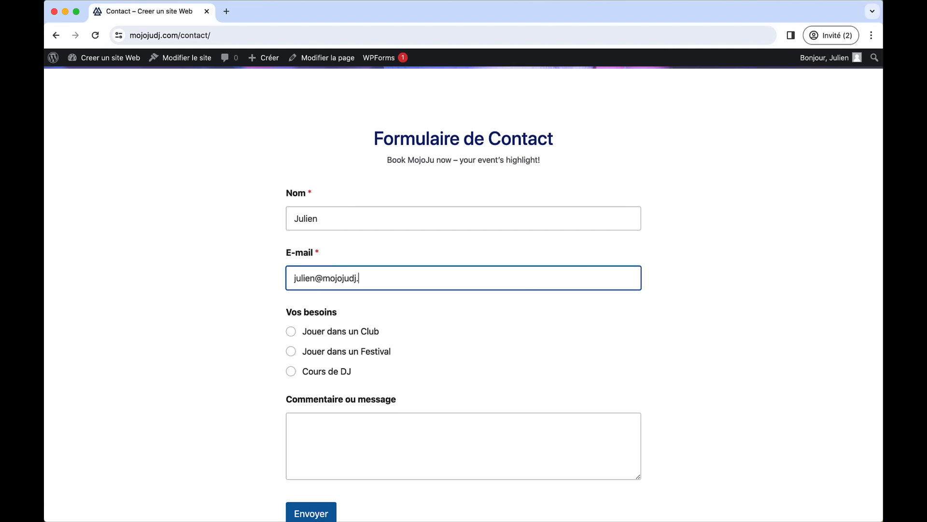
- Choose Cours de DJ as the need, write a message and submit the form
left_click(292, 332)
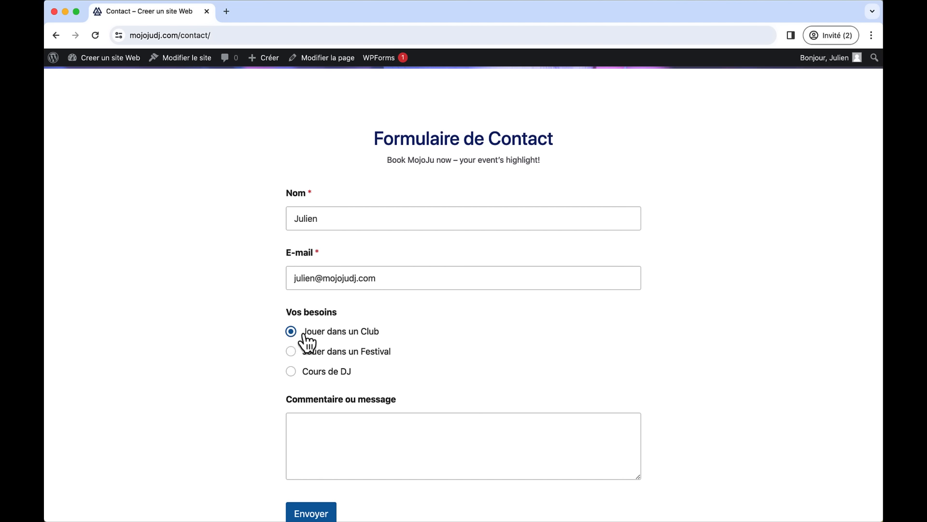
left_click(291, 373)
scroll(346, 383, "down", 2)
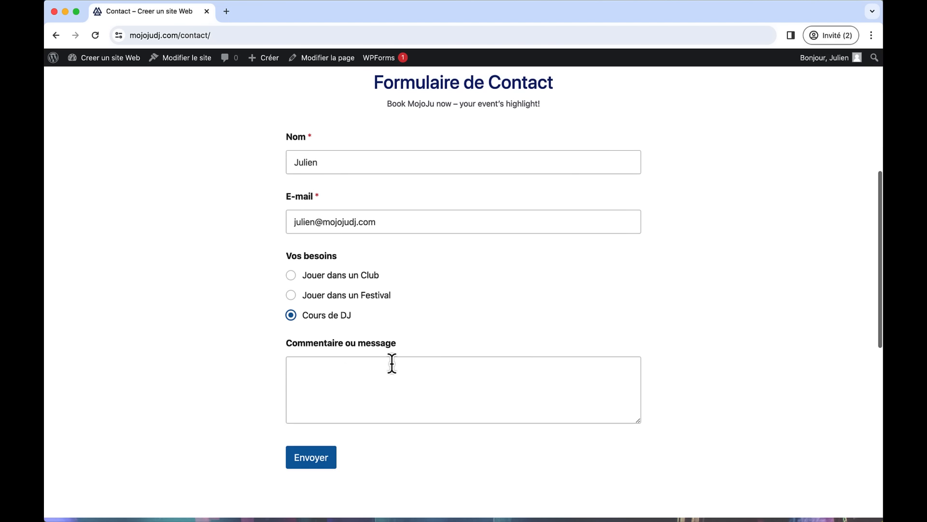
left_click(392, 363)
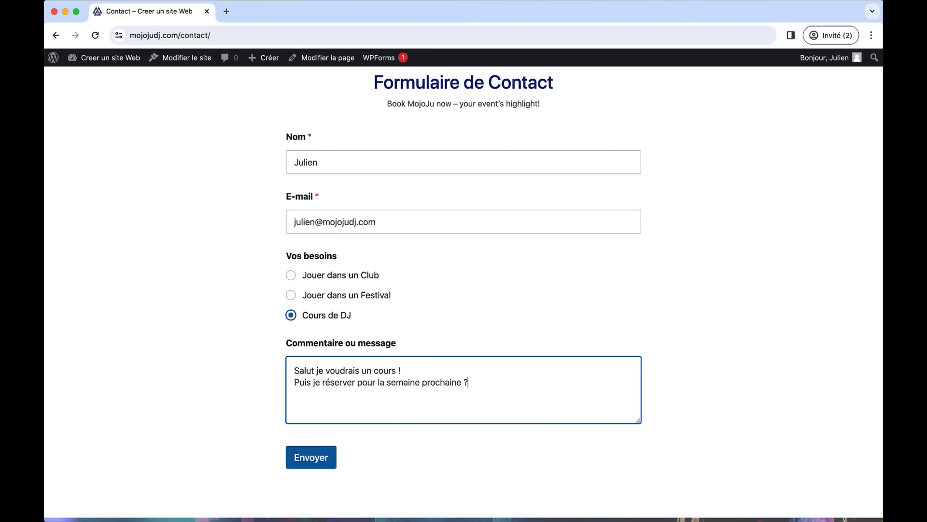
left_click(299, 464)
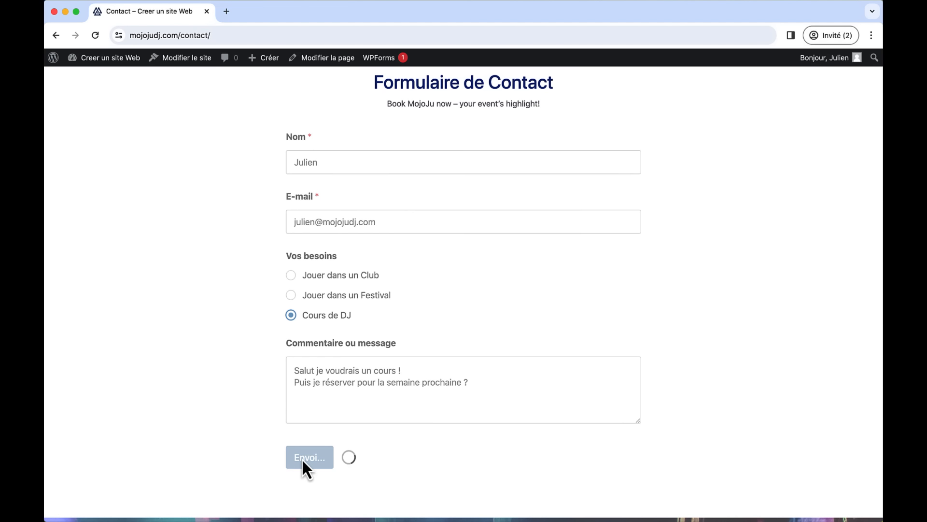
scroll(419, 220, "up", 1)
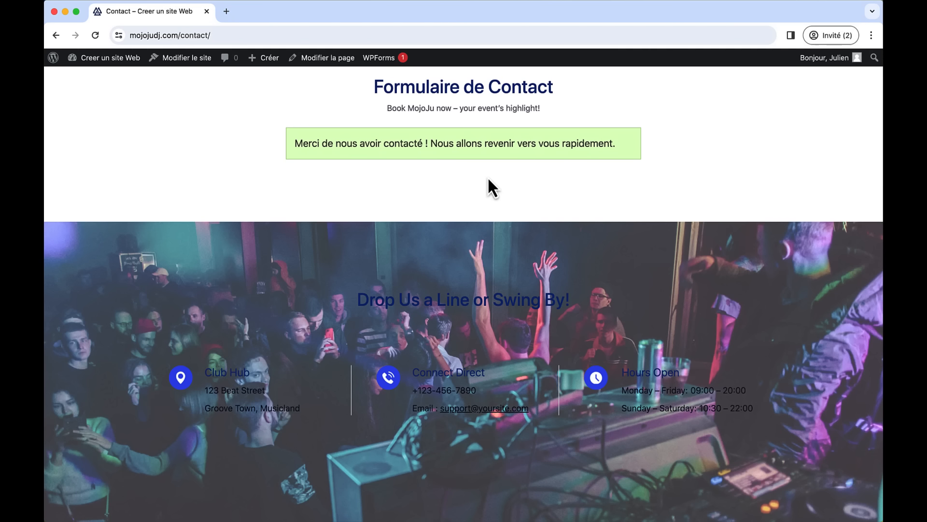
key("ctrl+Up")
- Switch back to the Mojoju desktop and restore the hosting panel browser window
left_click(488, 177)
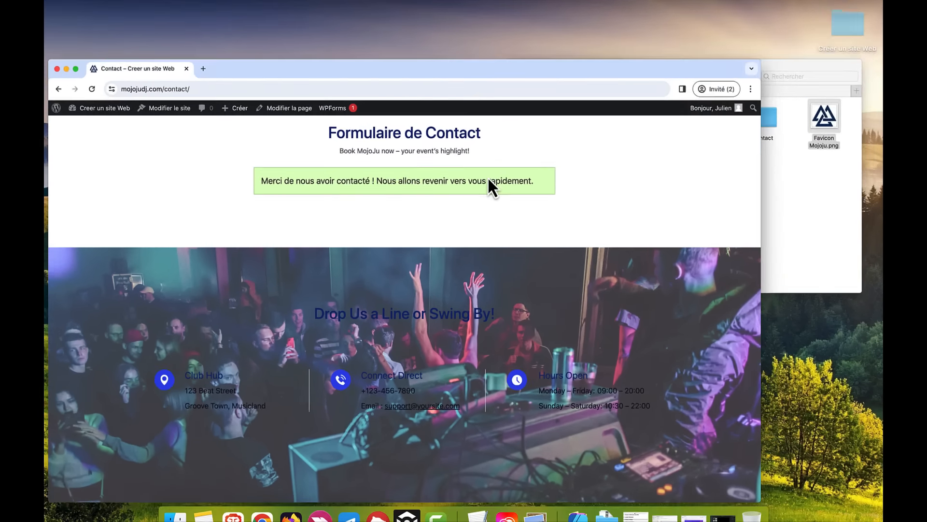
key("ctrl+Left")
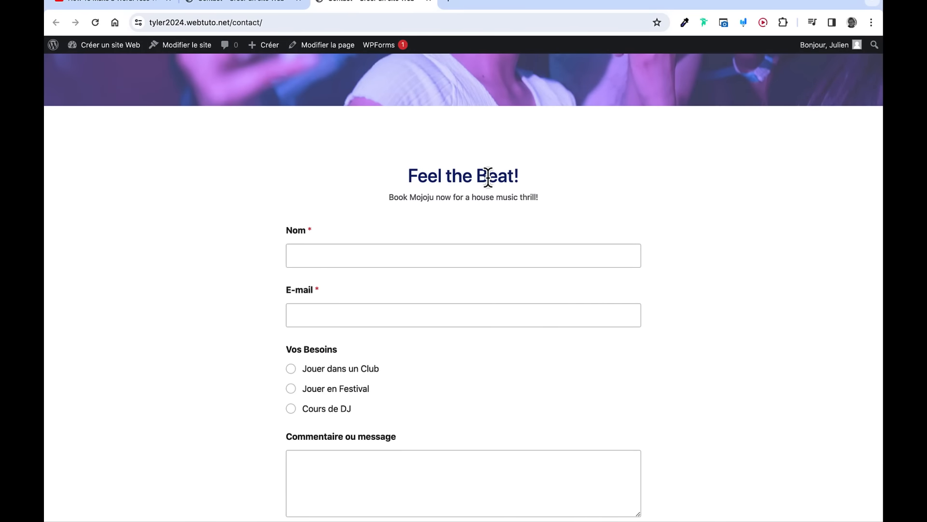
key("ctrl+Right")
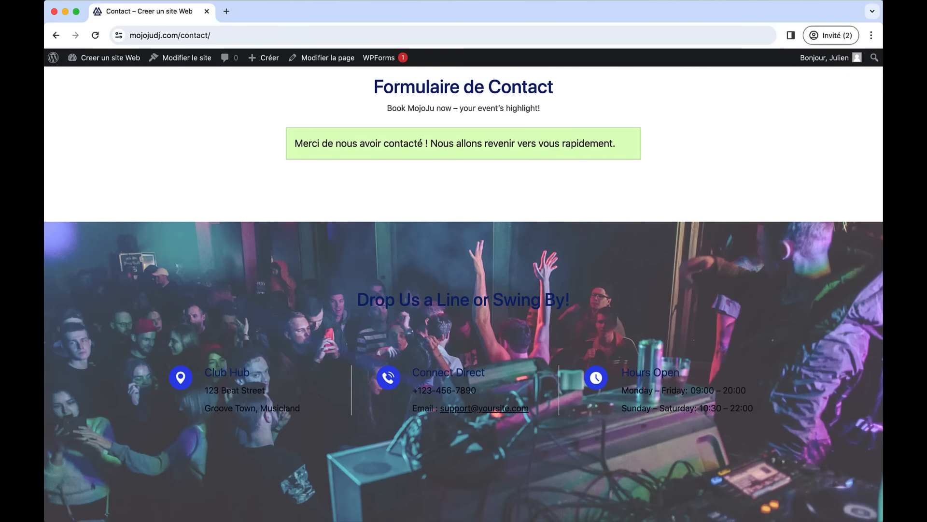
mouse_move(553, 487)
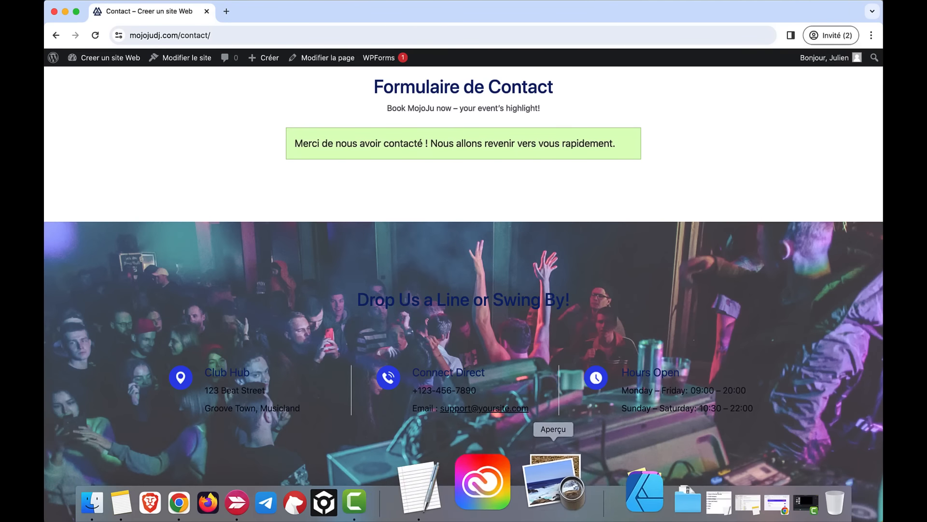
left_click(699, 482)
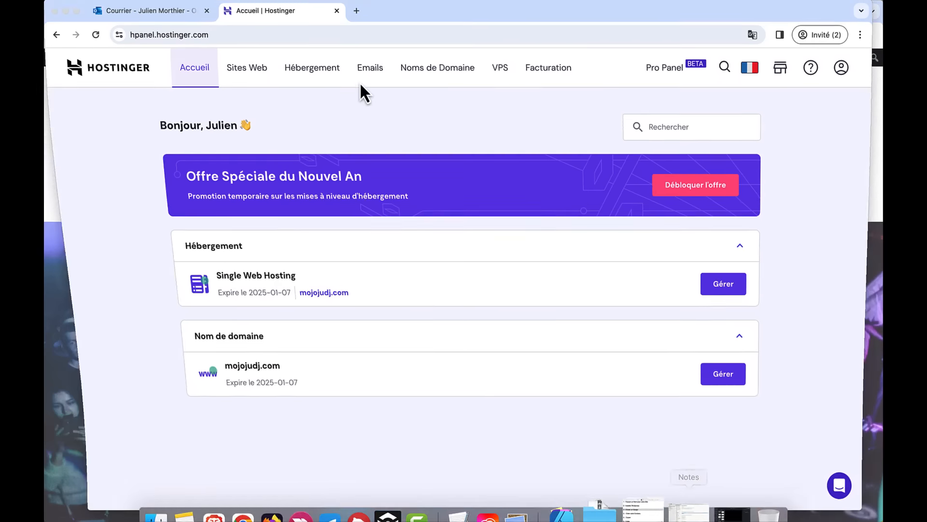
- Read the 'Nouvelle entrée : Formulaire de contact simple' message in the Outlook inbox
left_click(77, 11)
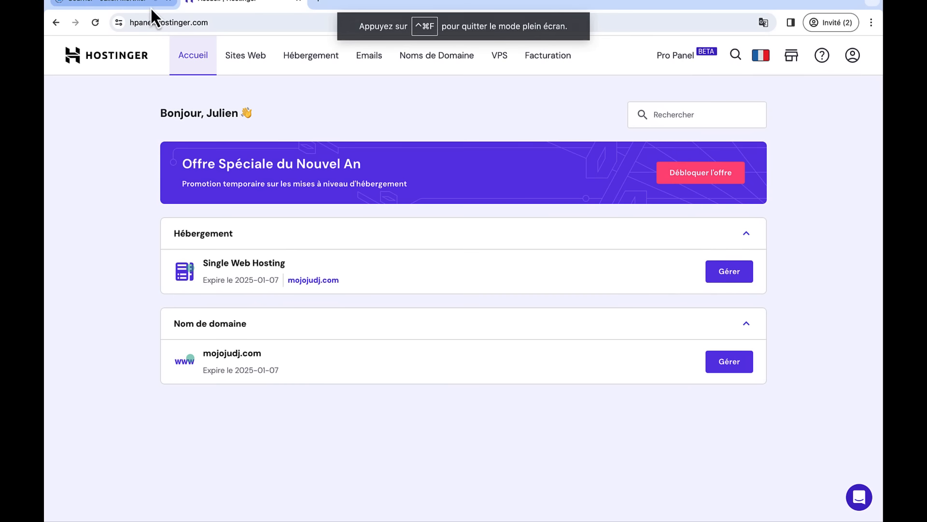
left_click(148, 5)
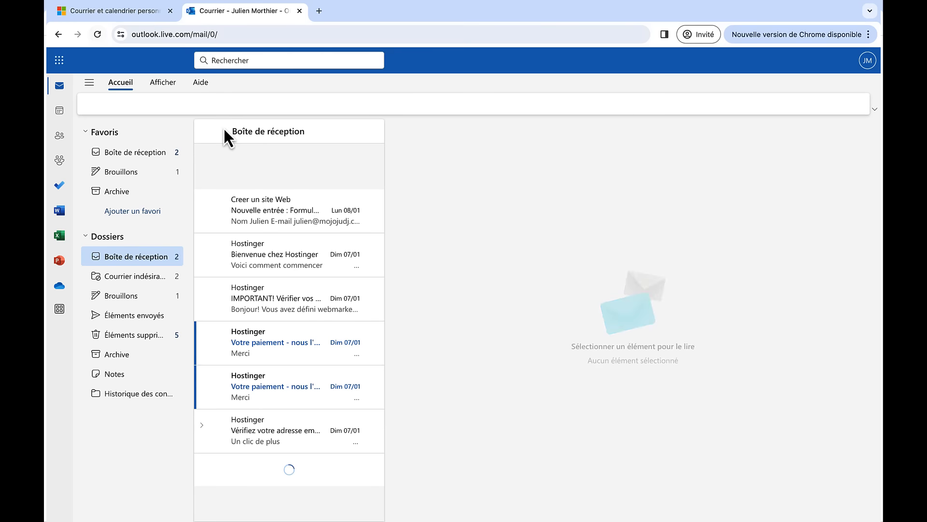
left_click(265, 207)
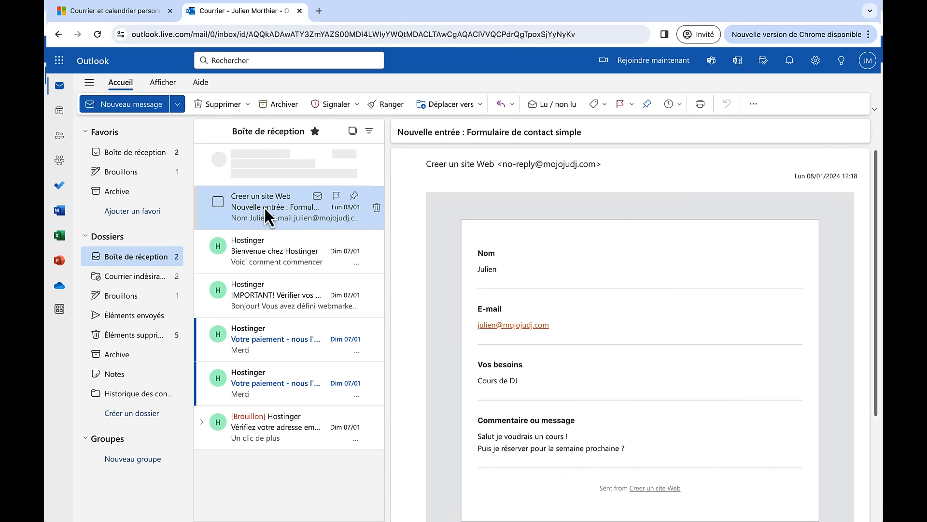
scroll(500, 292, "down", 1)
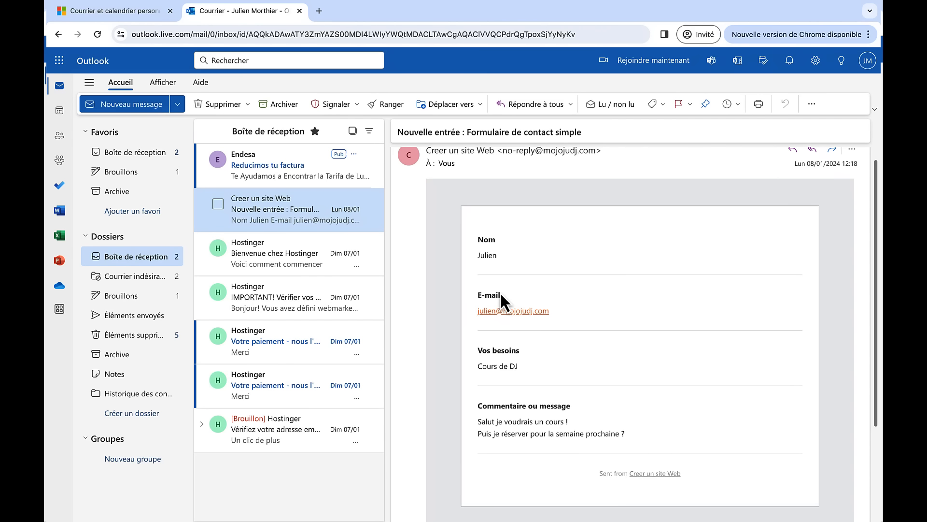
scroll(500, 292, "up", 1)
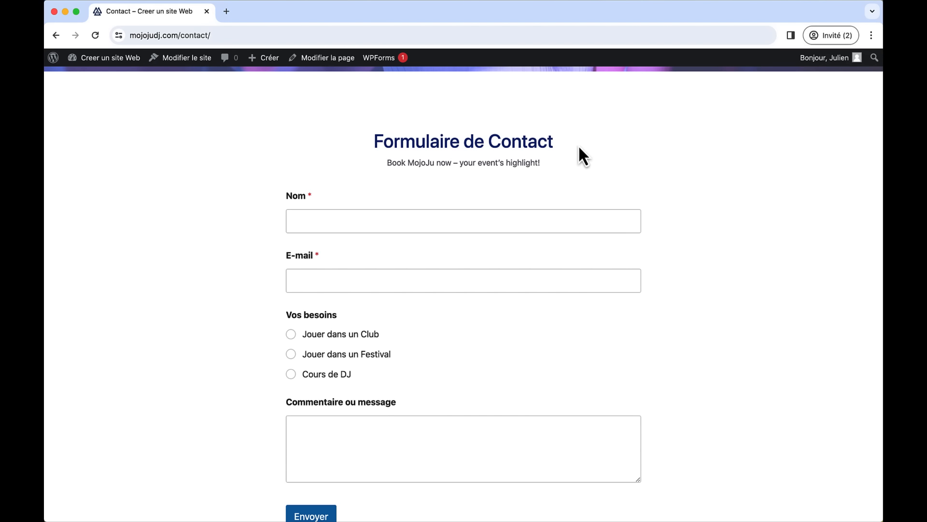
- Search the plugin directory for 'fonts plugin', then install and activate the Fonts Plugin
scroll(566, 140, "up", 5)
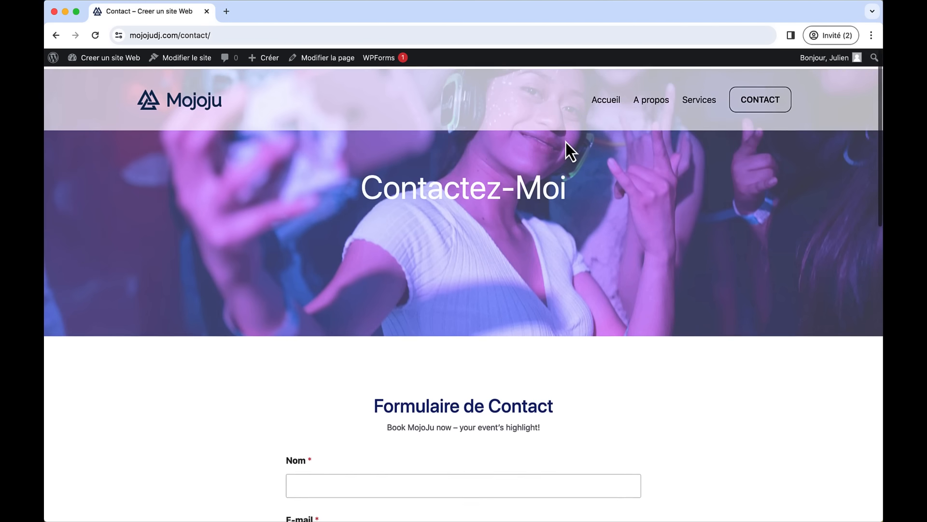
mouse_move(104, 65)
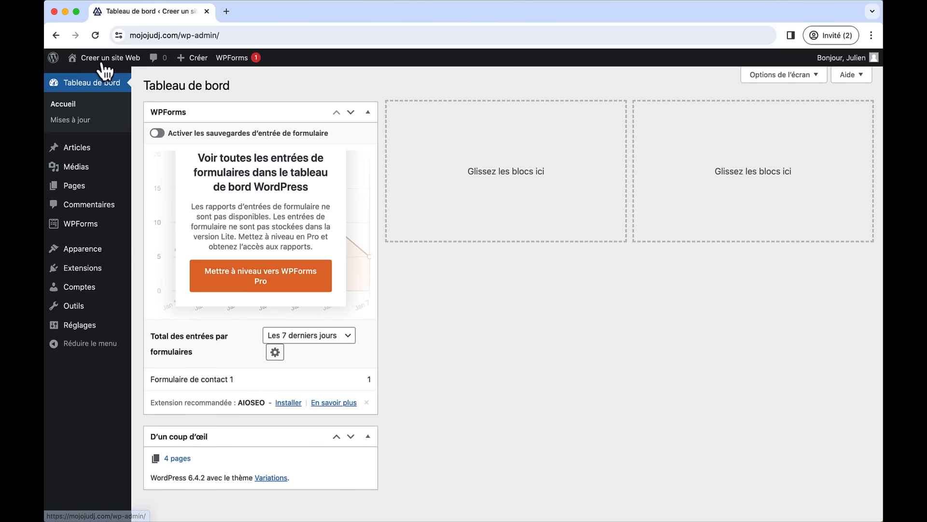
mouse_move(110, 256)
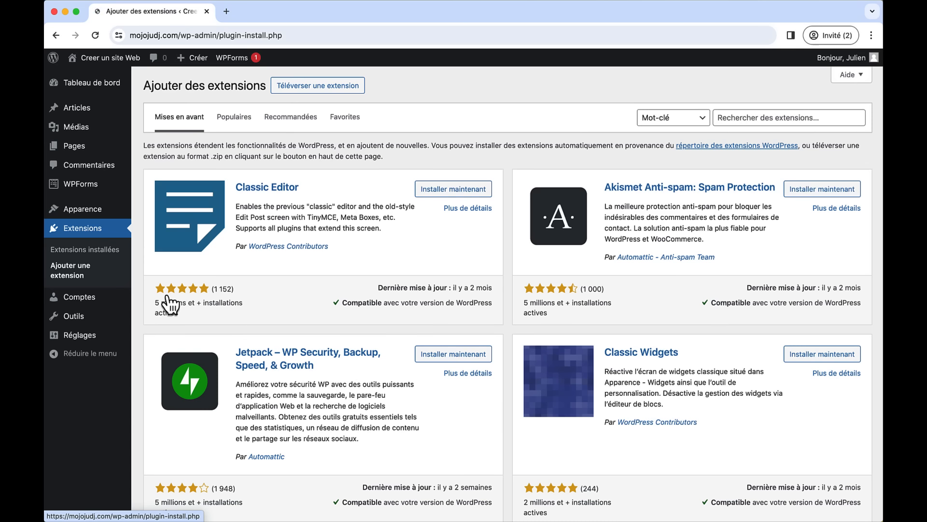
left_click(750, 123)
type("fo")
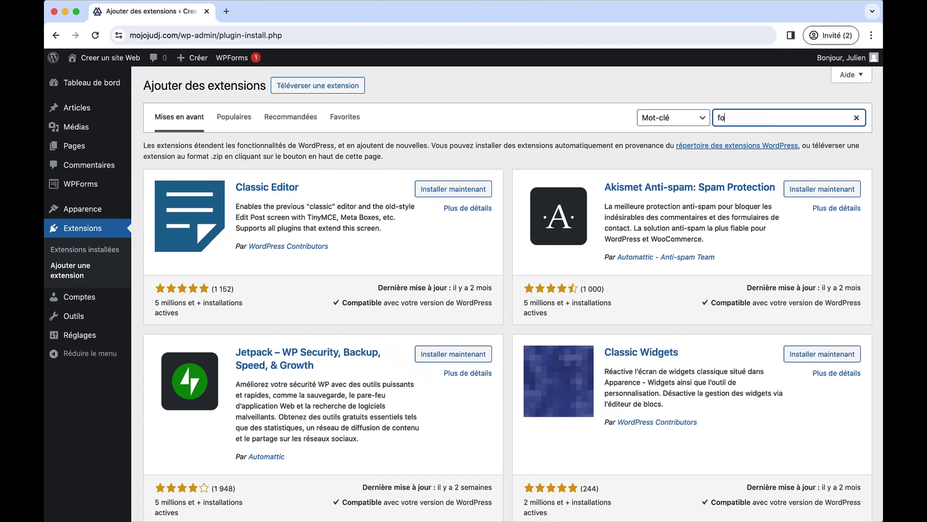
type("nts plugin")
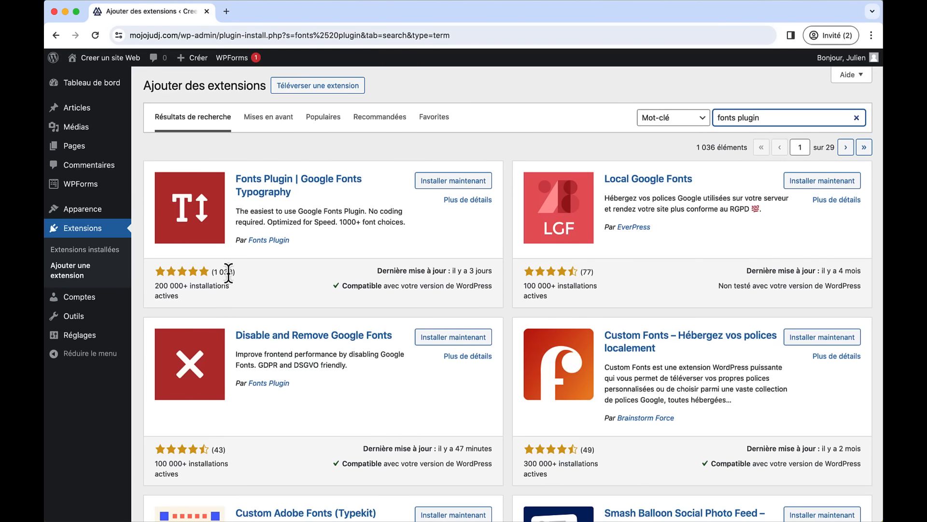
left_click(434, 186)
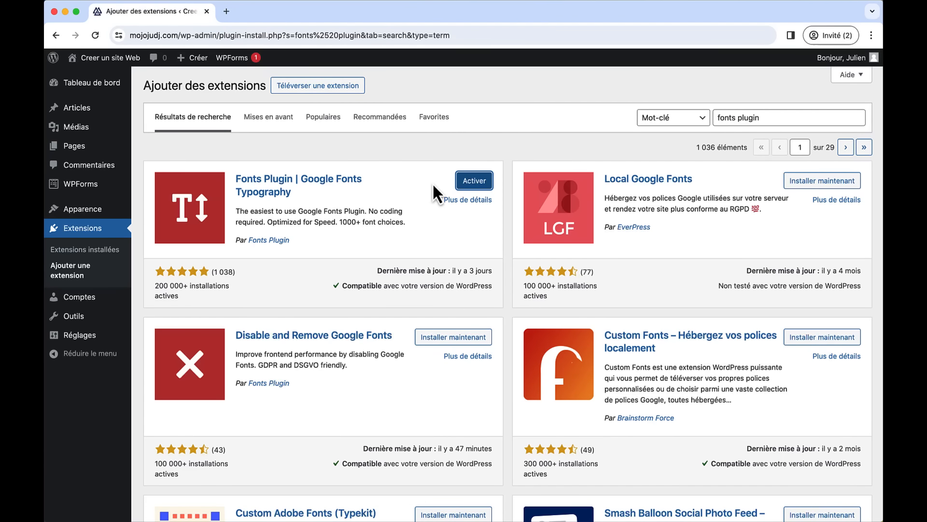
left_click(465, 183)
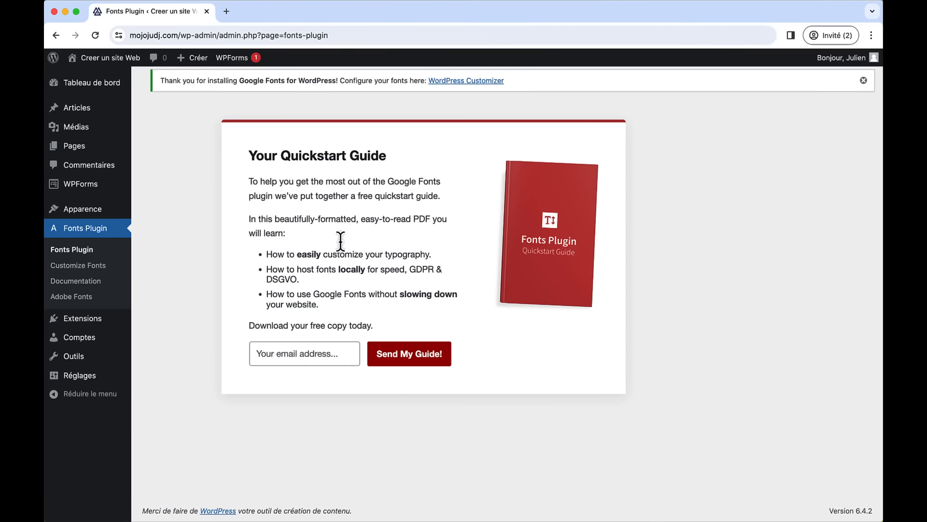
left_click(90, 266)
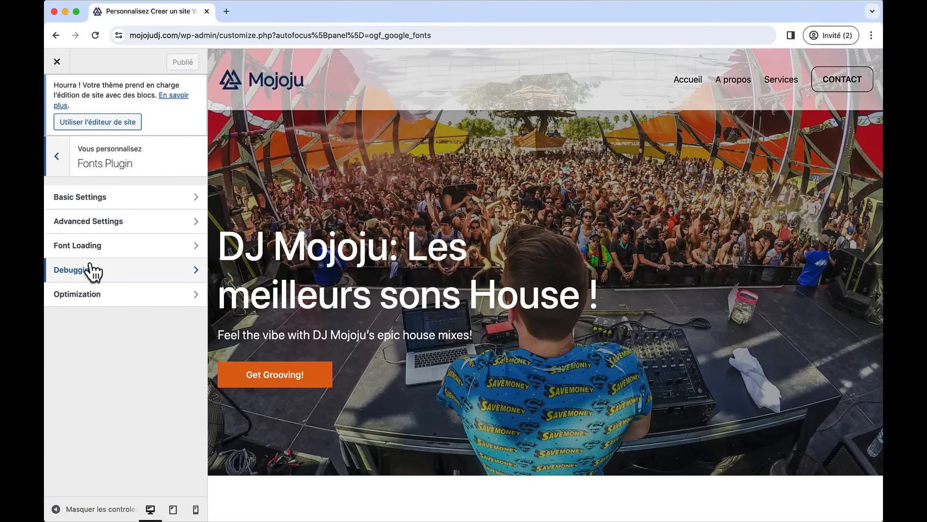
- Try Rubik Dirt, Rubik Beastly and Rubik Bubbles as the base typography font
left_click(168, 195)
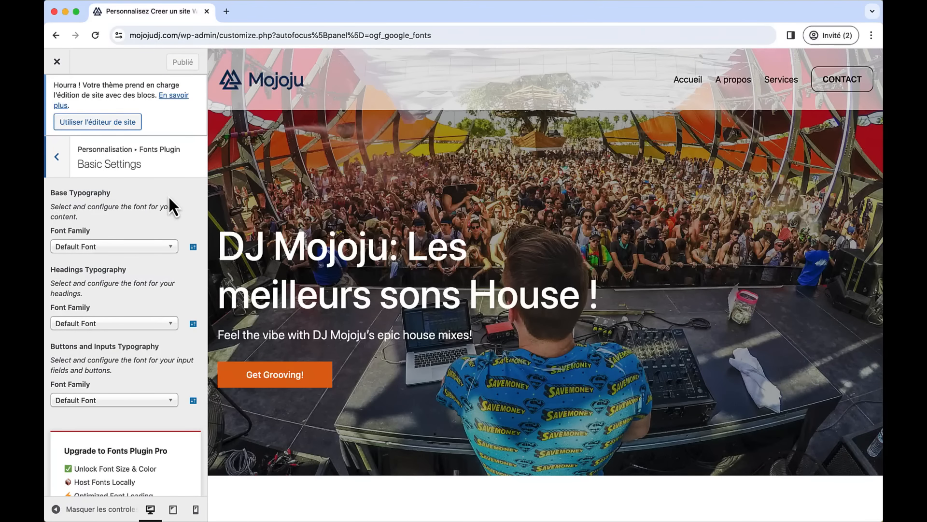
left_click(144, 246)
type("ru")
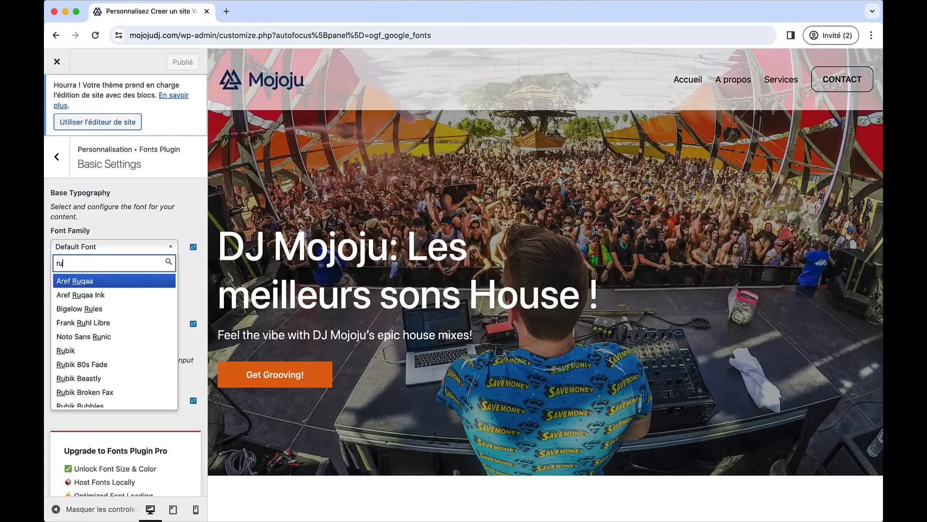
type("bi")
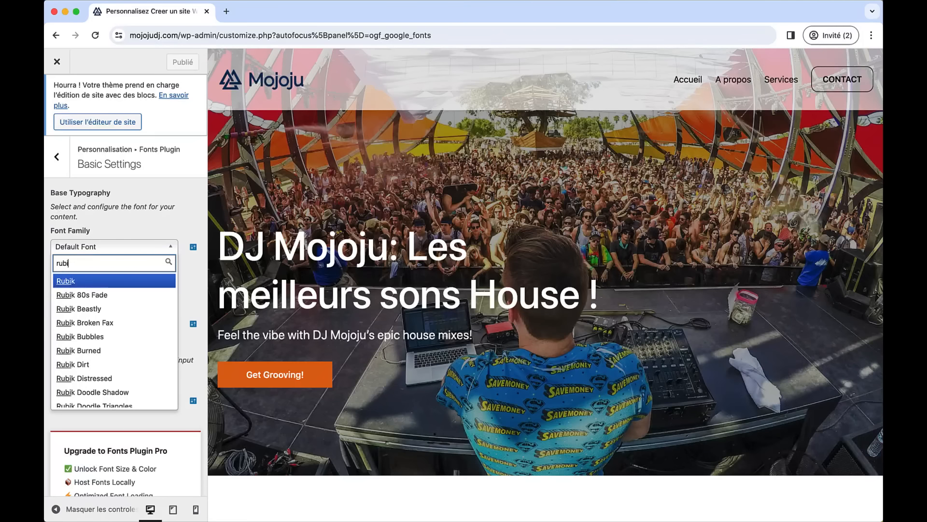
left_click(102, 364)
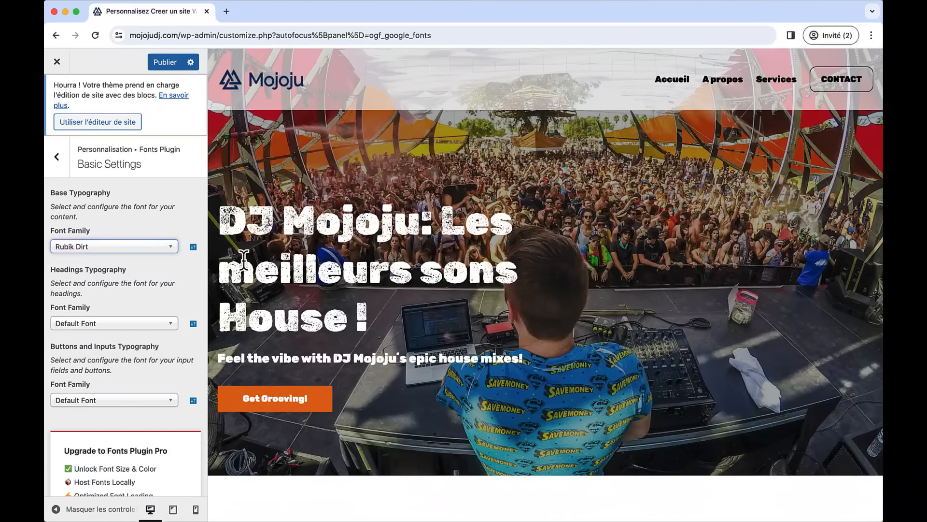
scroll(342, 313, "down", 15)
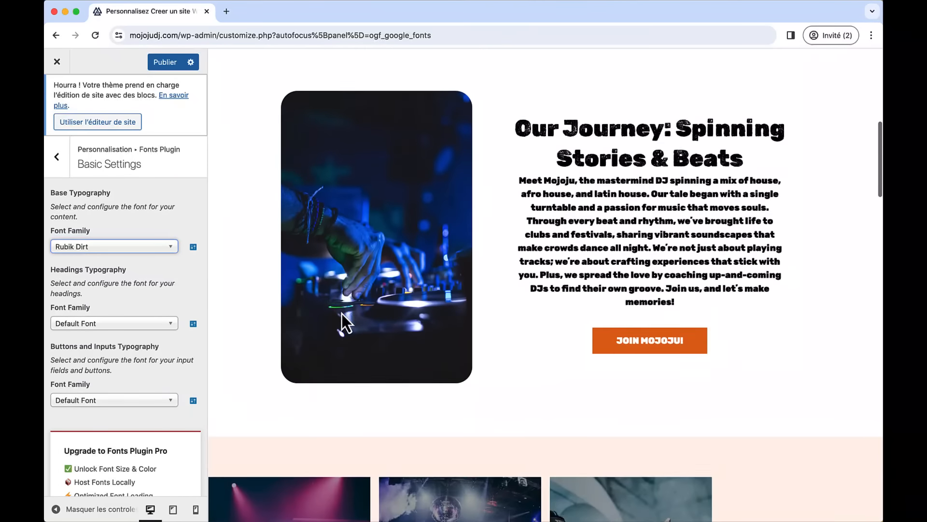
scroll(341, 312, "up", 2)
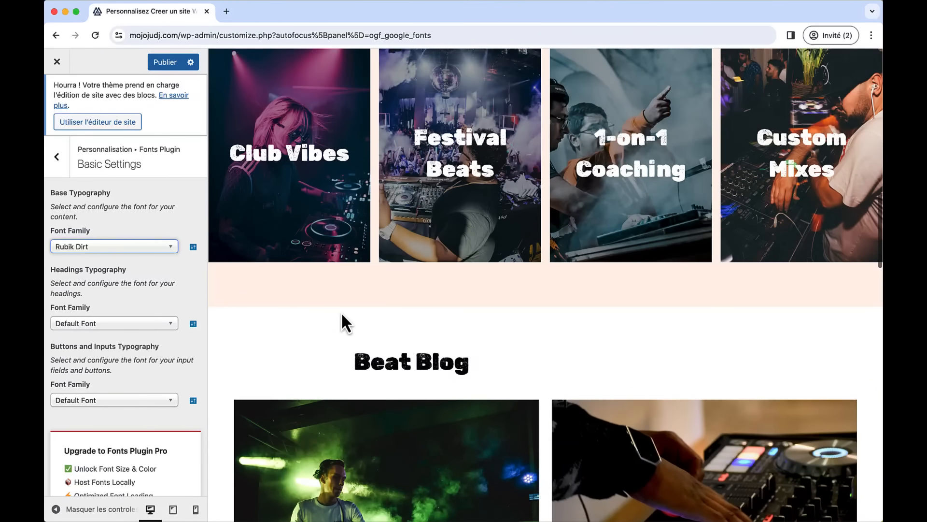
left_click(143, 247)
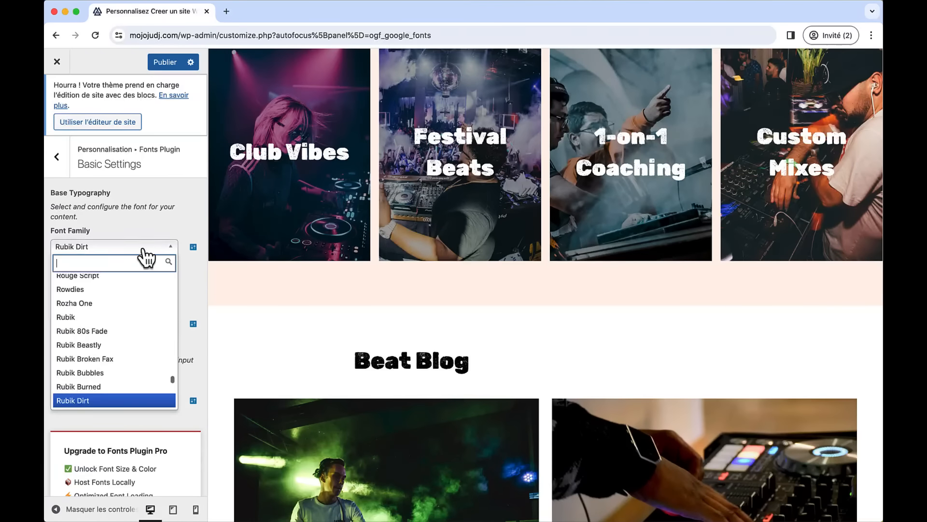
left_click(121, 344)
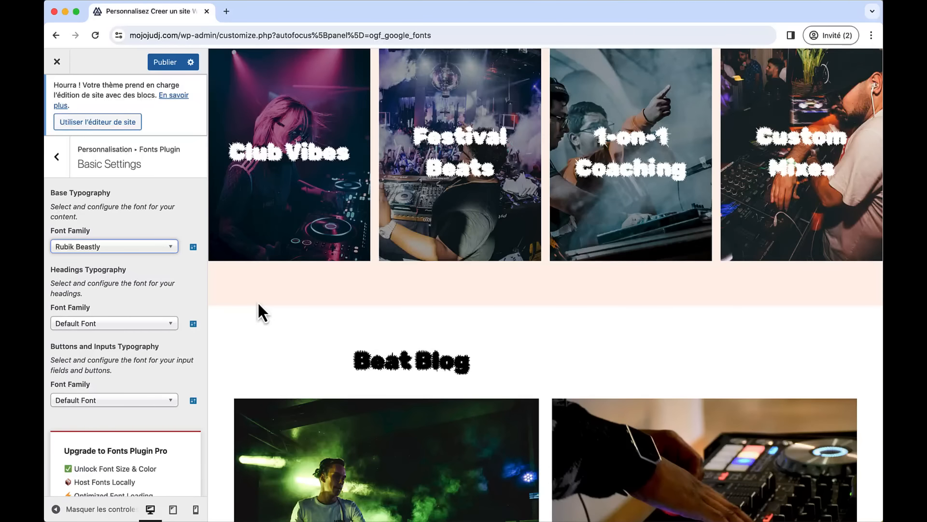
scroll(258, 302, "up", 15)
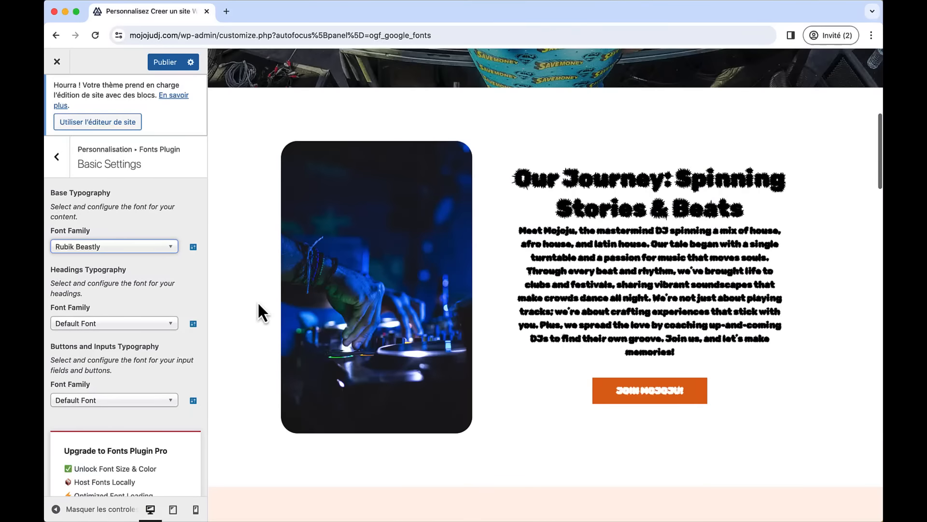
left_click(140, 248)
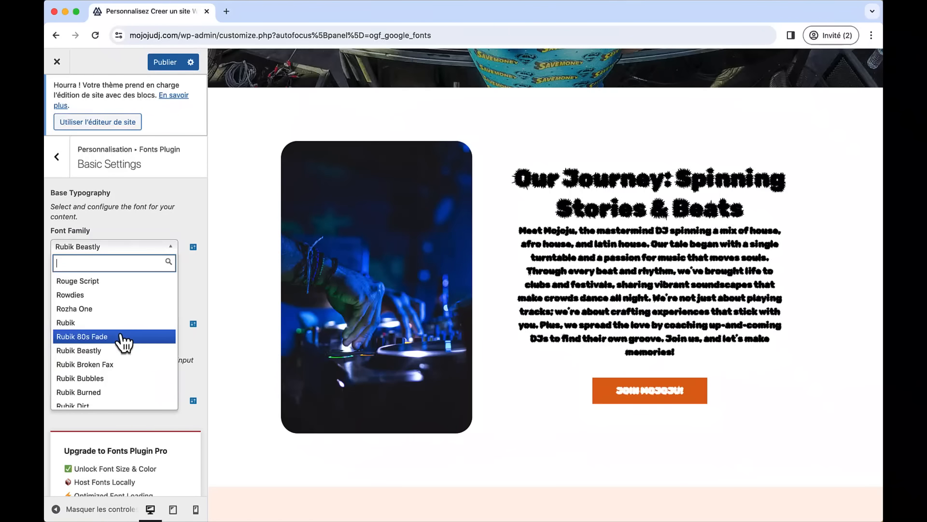
left_click(118, 379)
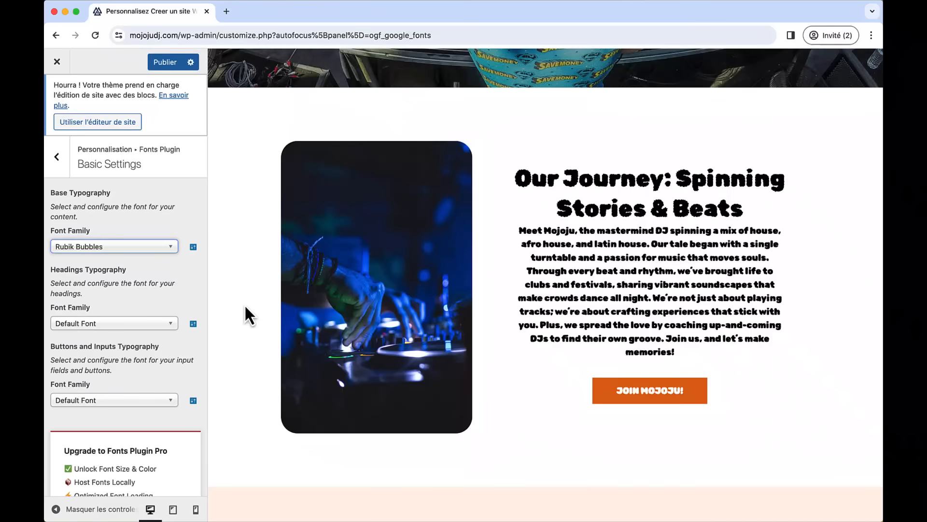
scroll(245, 304, "up", 10)
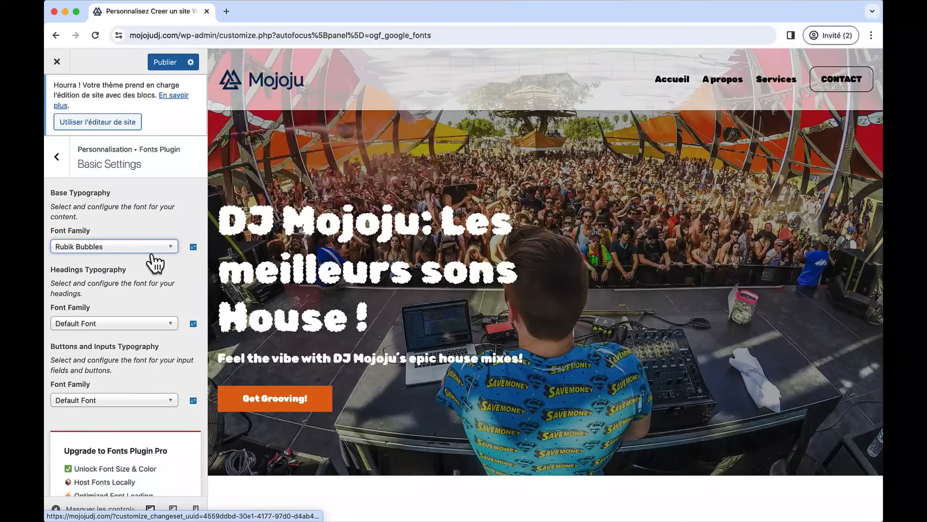
- Set both the base and headings typography to Raleway, then type 'raleway combination' in a new tab
left_click(126, 247)
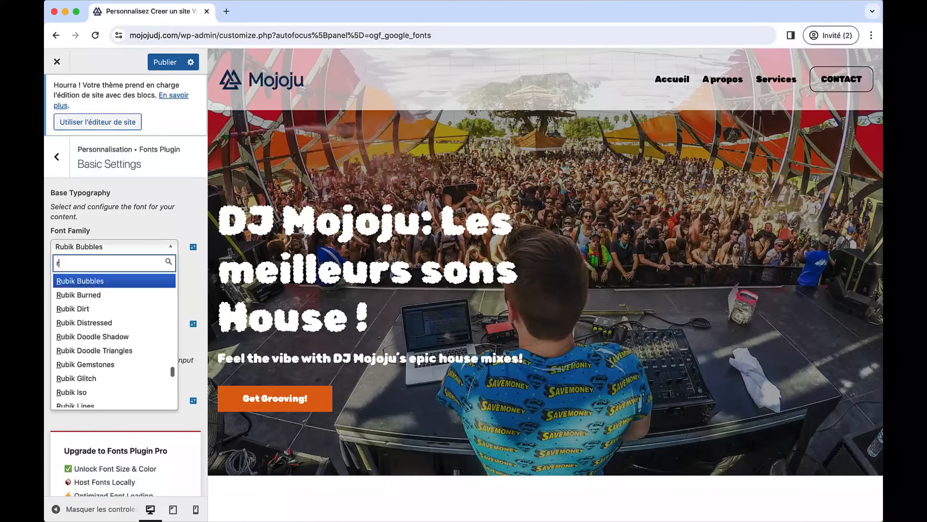
type("ra")
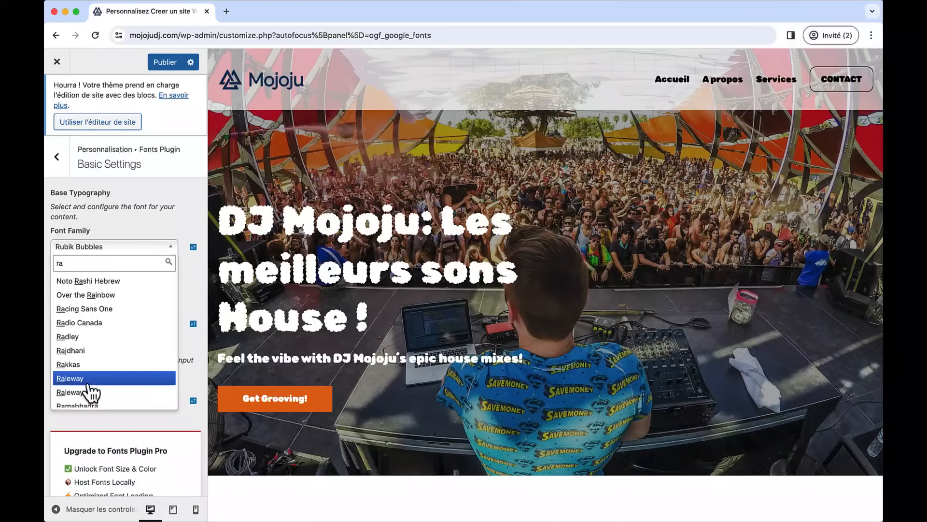
left_click(93, 378)
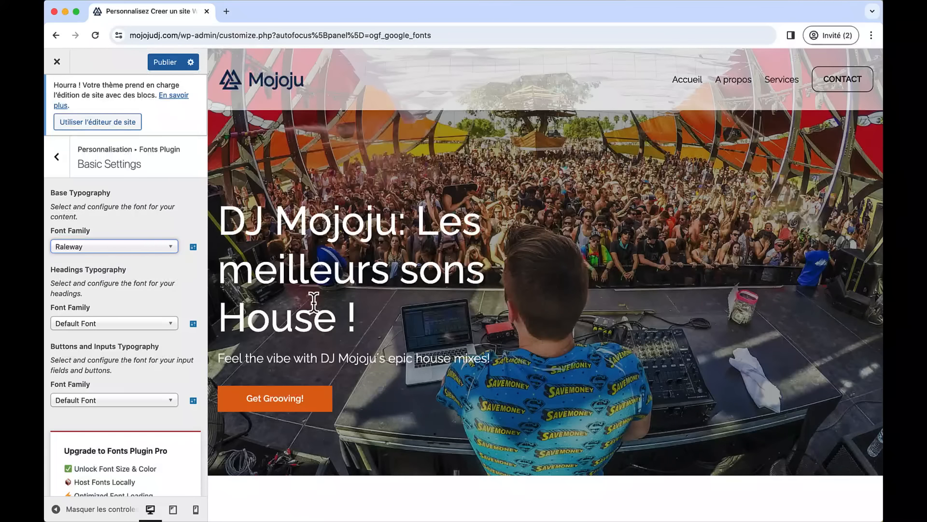
scroll(384, 304, "down", 5)
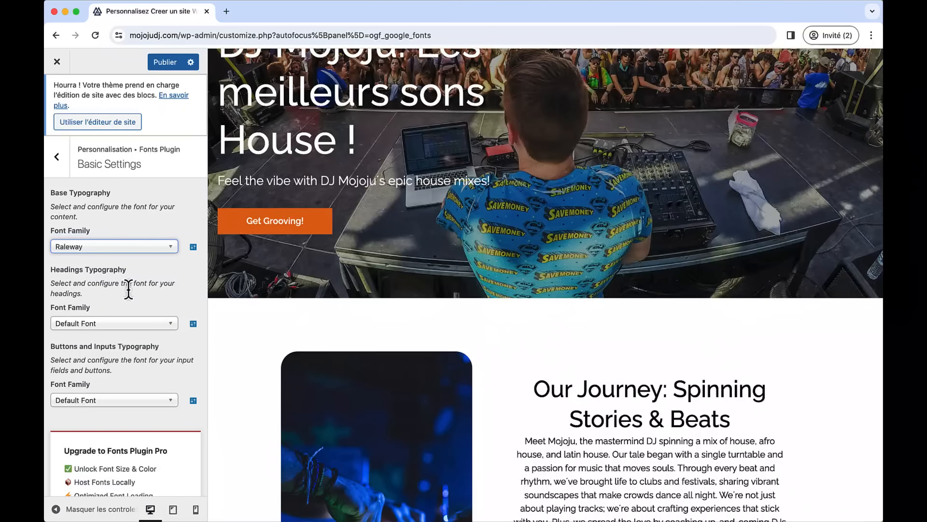
left_click(125, 330)
type("rale")
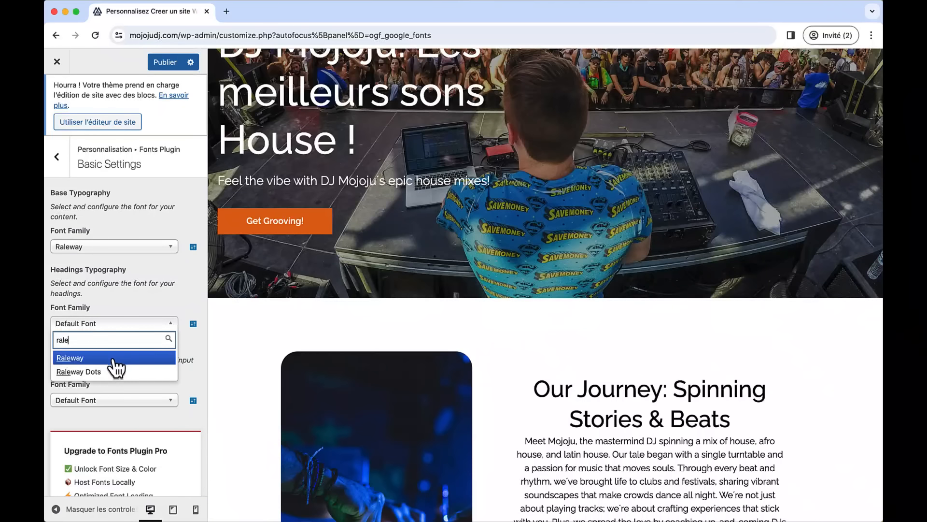
left_click(115, 358)
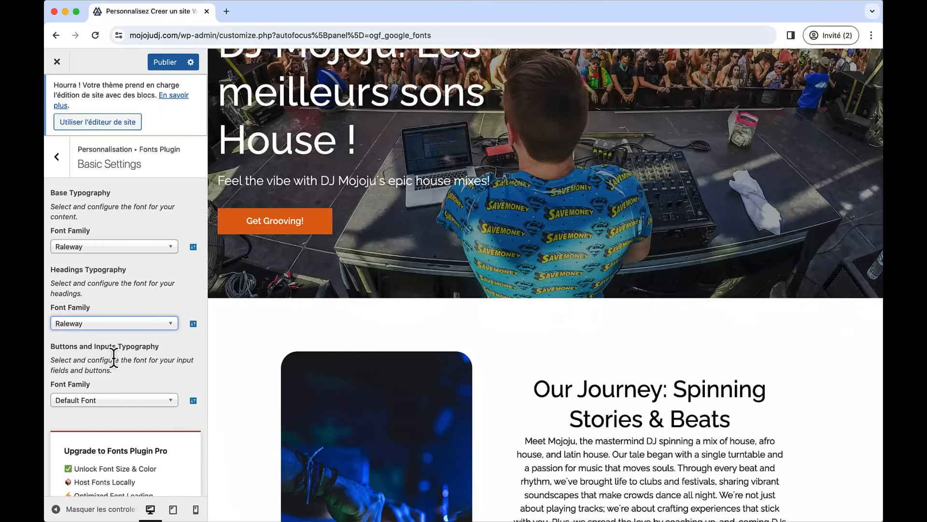
key("super+t")
type("rale")
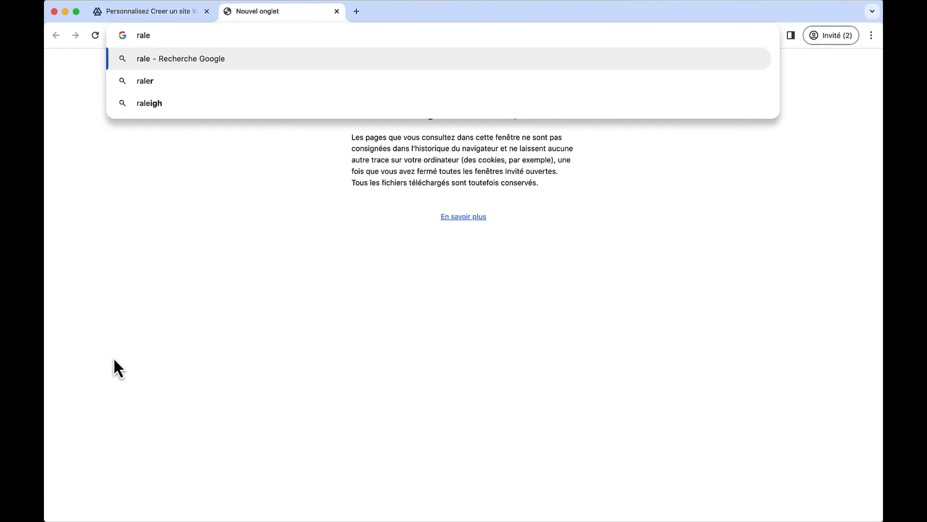
type("way combi")
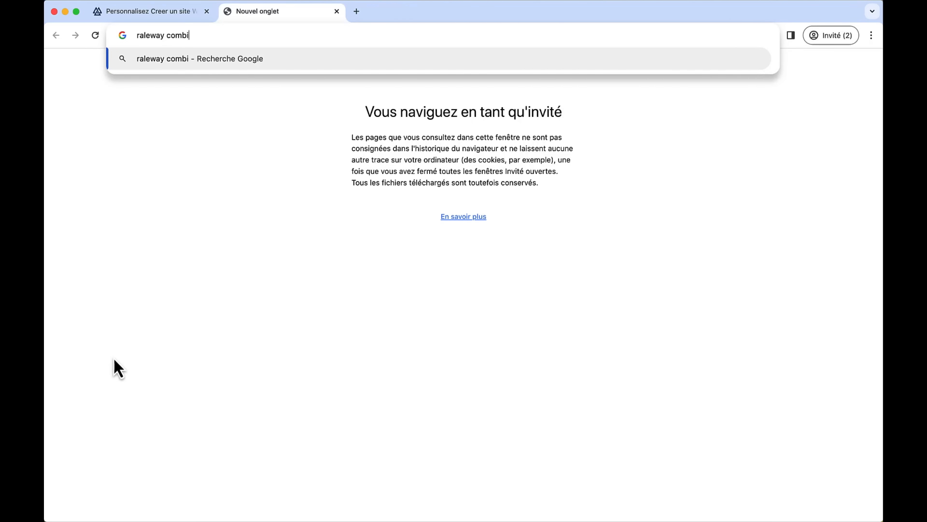
type("nation")
- Search 'raleway combination' and browse Figma's Raleway pairings down to Raleway + Open Sans
key("Return")
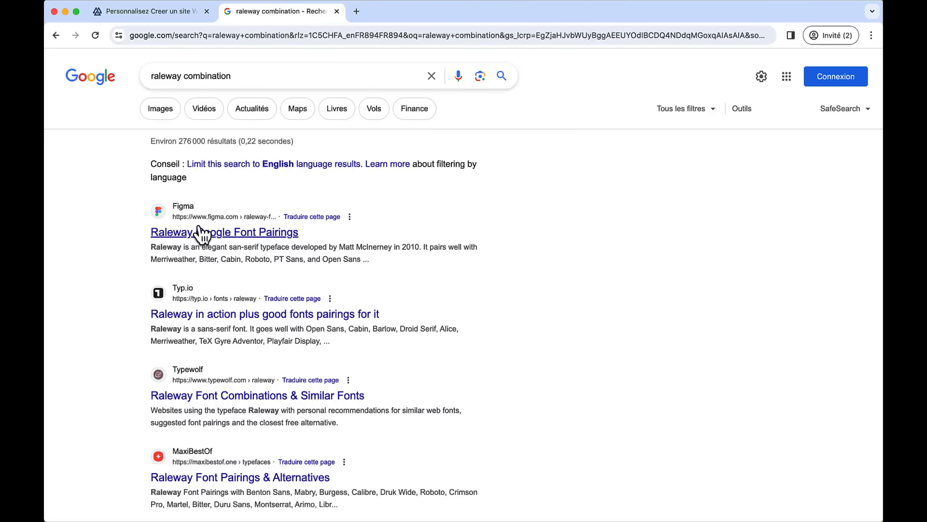
left_click(200, 236)
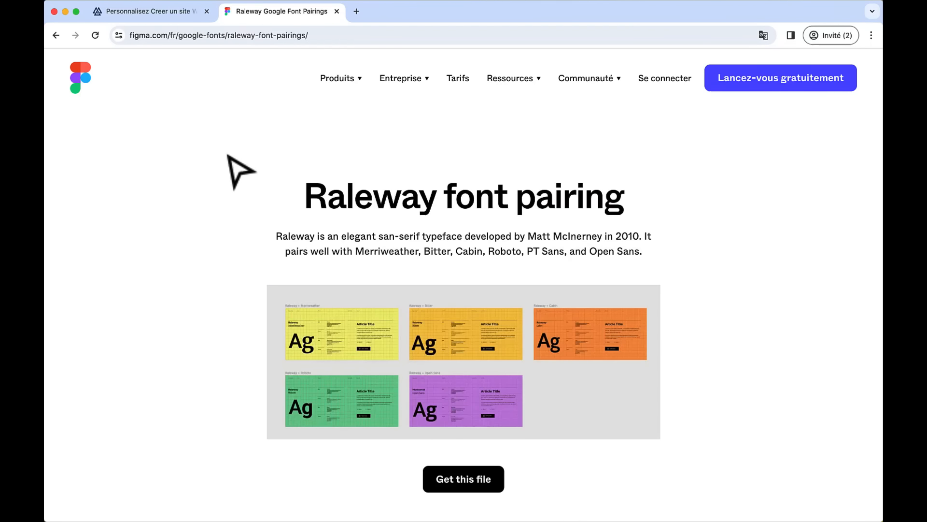
scroll(249, 191, "down", 5)
scroll(251, 191, "down", 7)
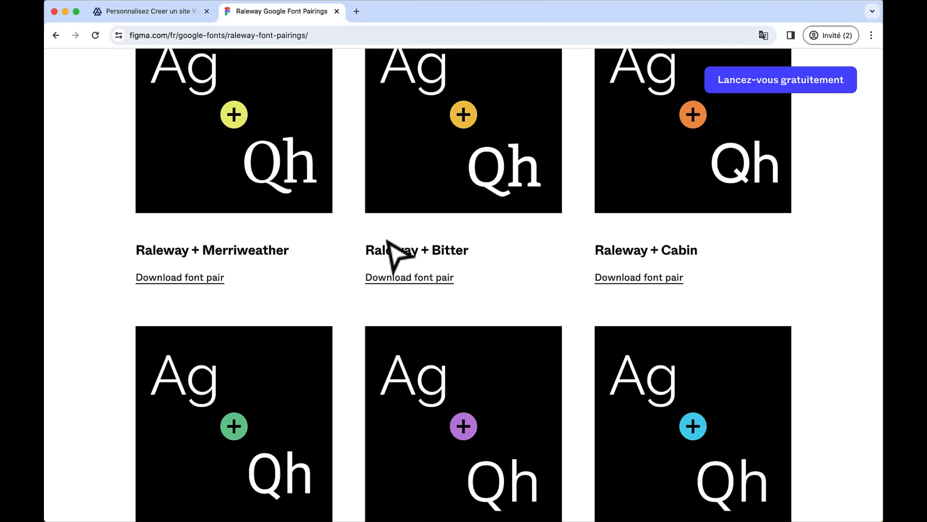
scroll(290, 273, "down", 3)
scroll(289, 274, "down", 3)
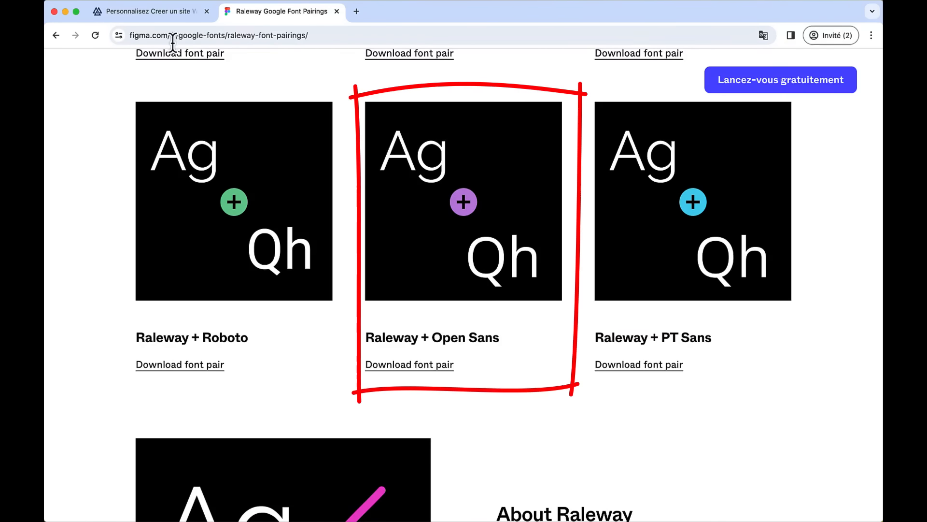
left_click(145, 11)
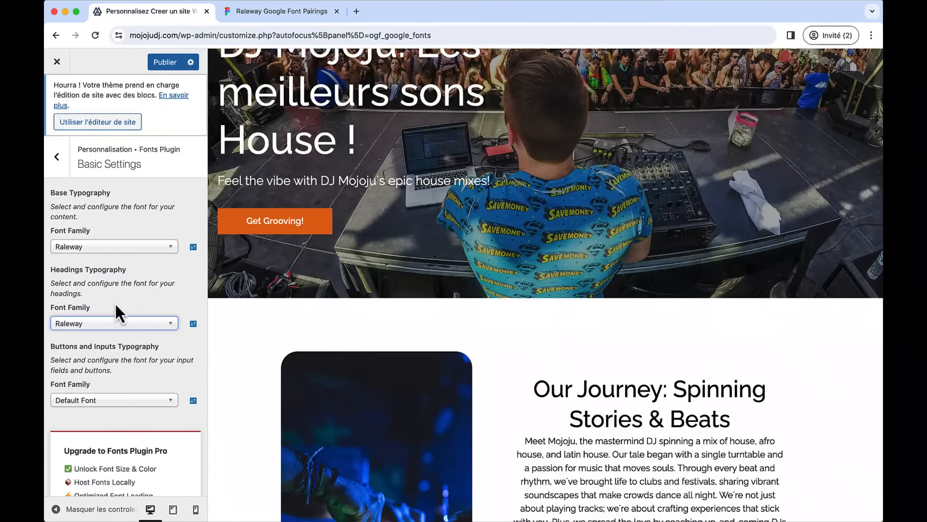
- Set the base typography font to Open Sans, publish it, and exit the Customizer
left_click(165, 247)
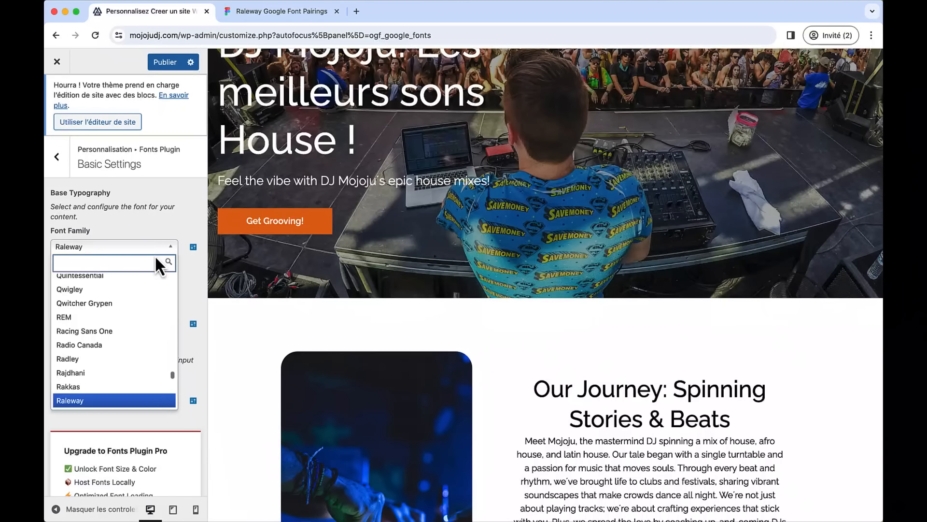
type("open")
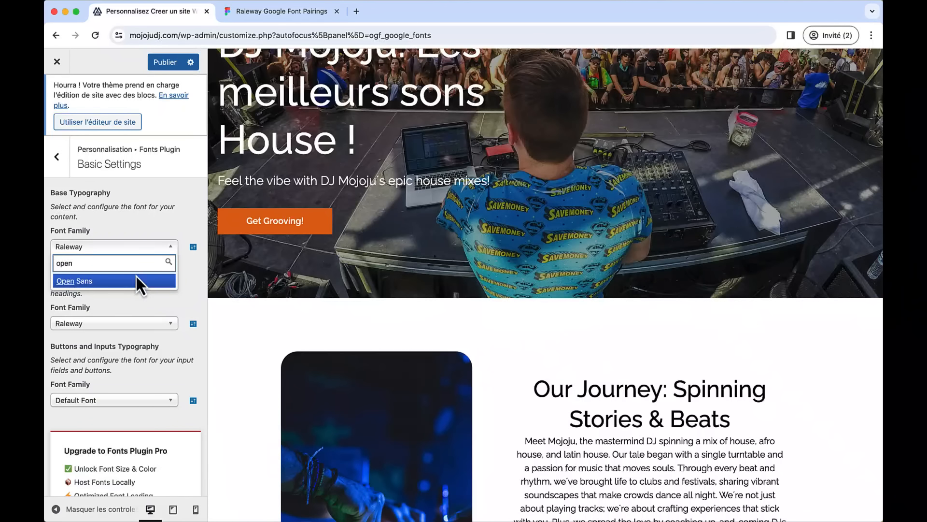
left_click(136, 281)
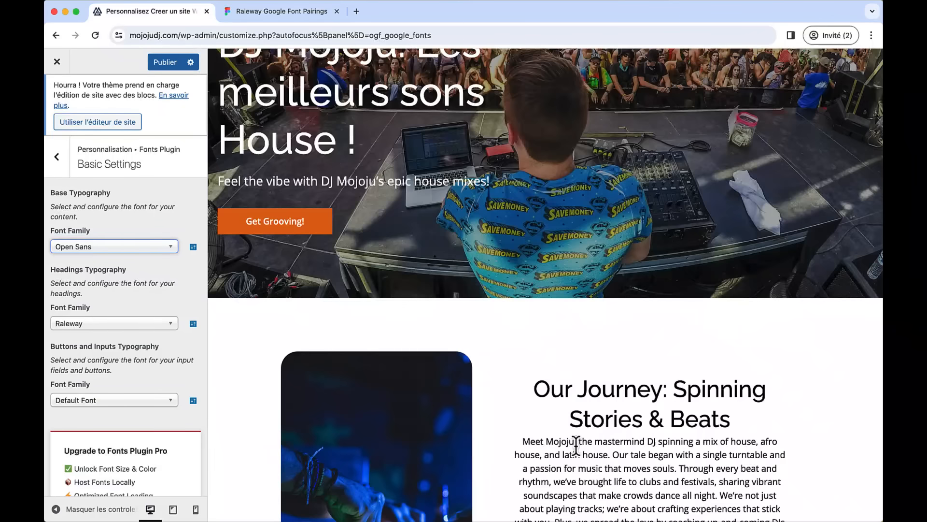
scroll(562, 416, "down", 8)
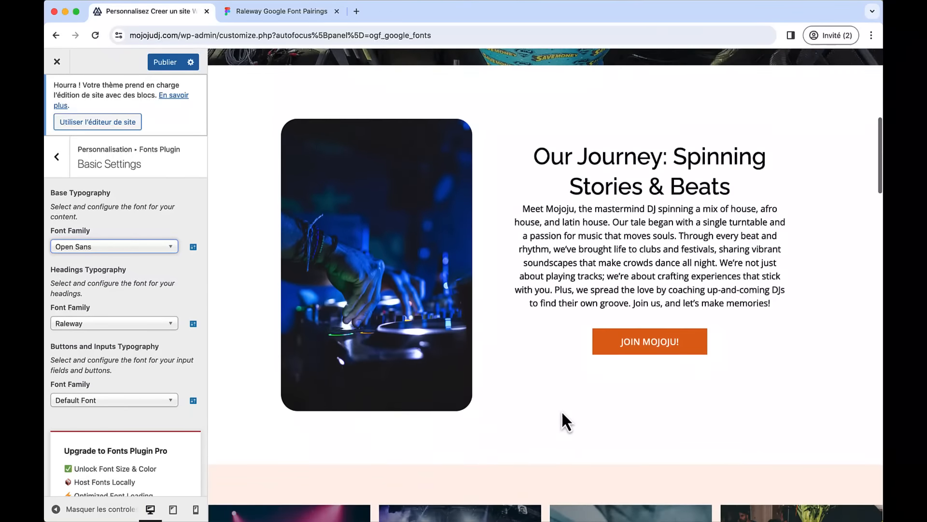
scroll(562, 413, "down", 14)
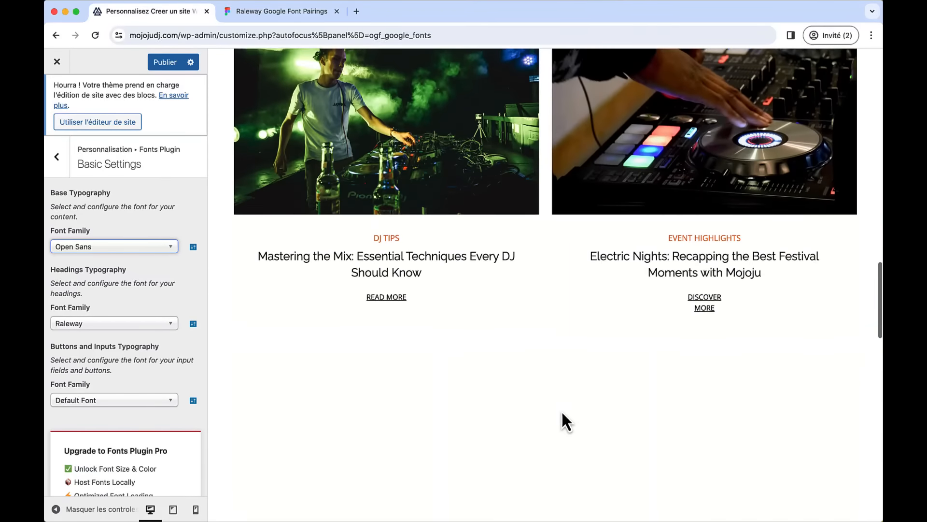
scroll(562, 412, "up", 17)
scroll(562, 413, "up", 9)
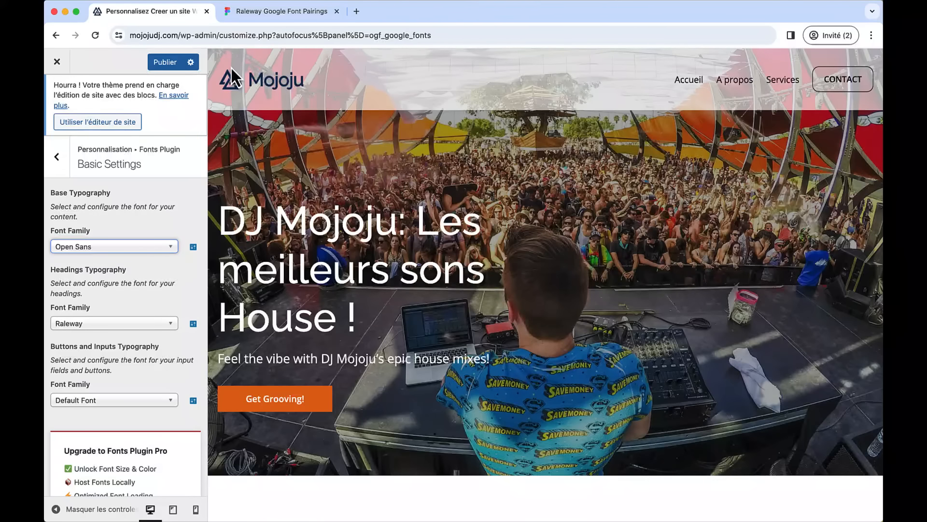
left_click(172, 65)
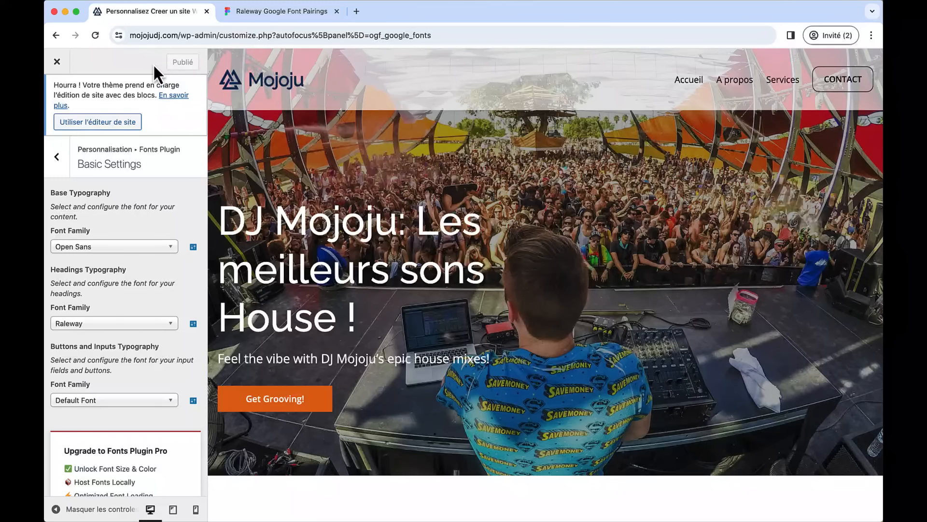
left_click(57, 62)
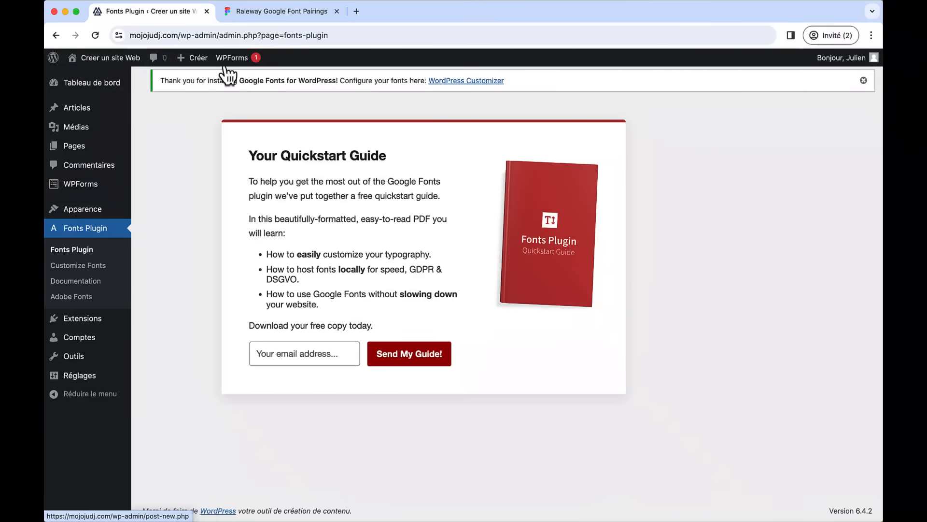
- Check the Raleway and Open Sans fonts on the live A propos page, then edit Accueil
left_click(121, 63)
left_click(640, 104)
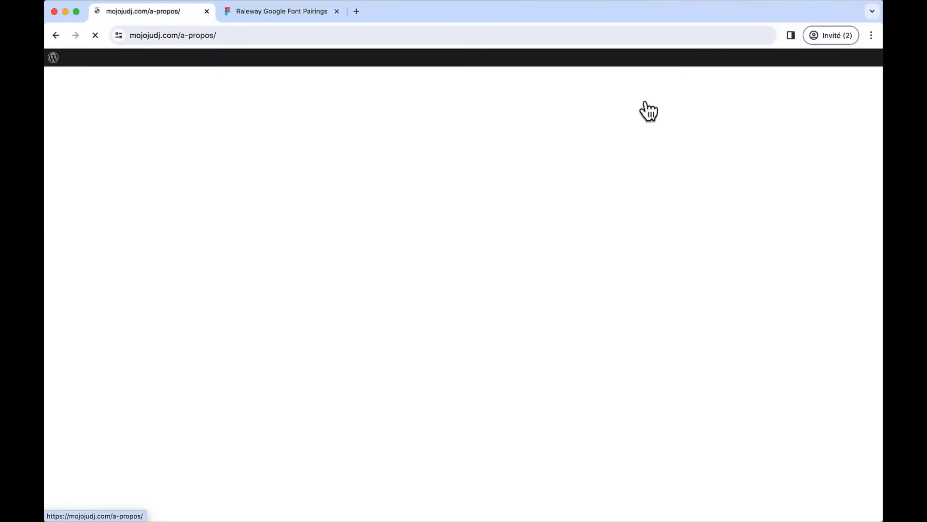
scroll(649, 287, "down", 5)
scroll(647, 292, "down", 15)
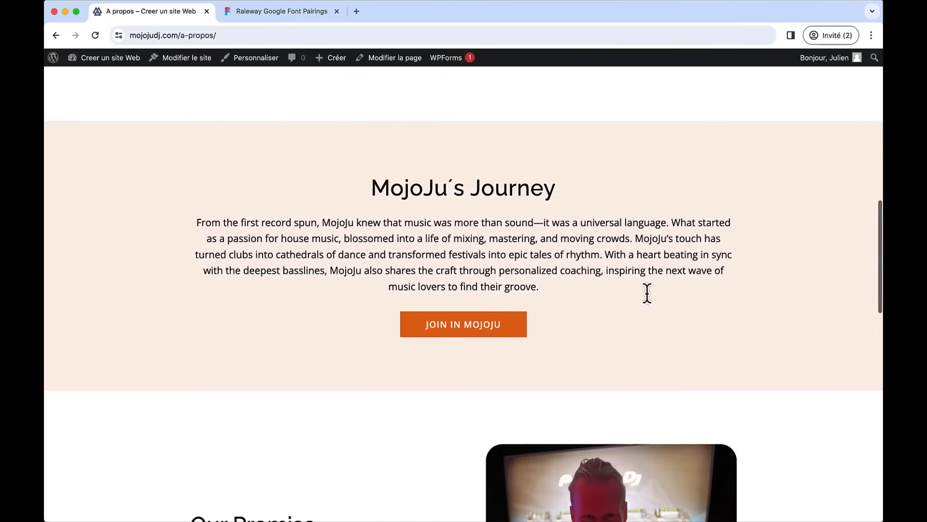
scroll(647, 295, "up", 20)
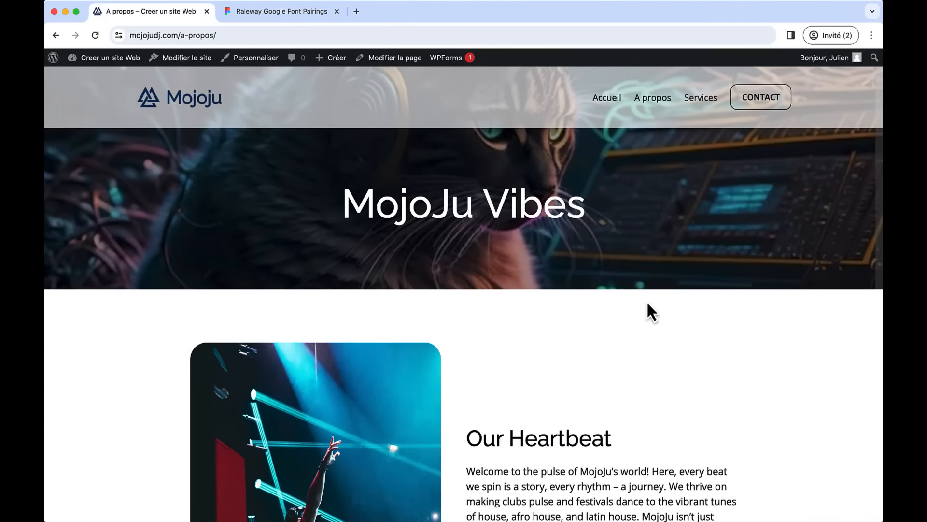
scroll(607, 369, "down", 3)
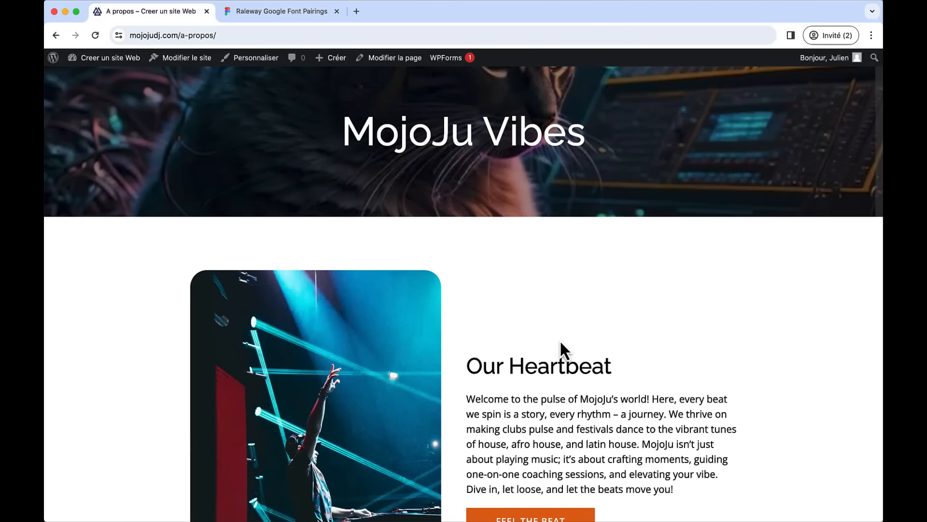
scroll(560, 340, "up", 3)
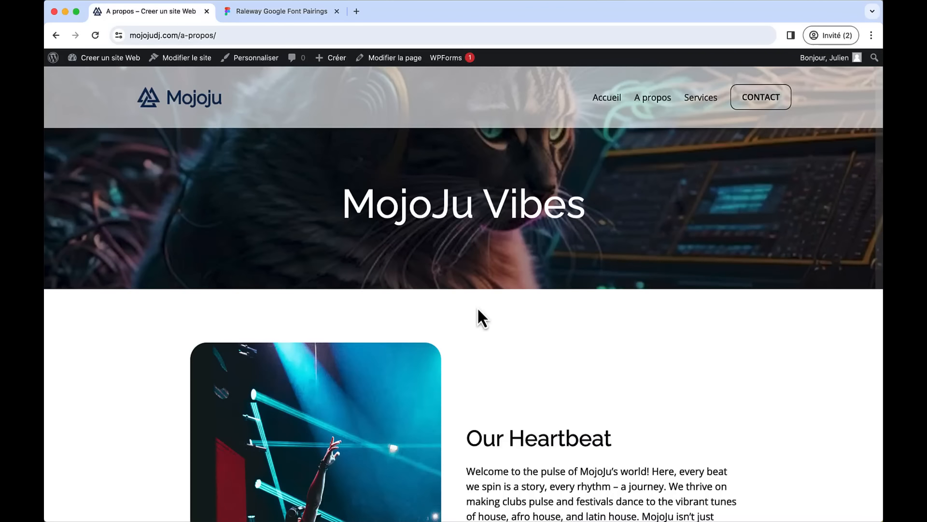
scroll(477, 309, "down", 20)
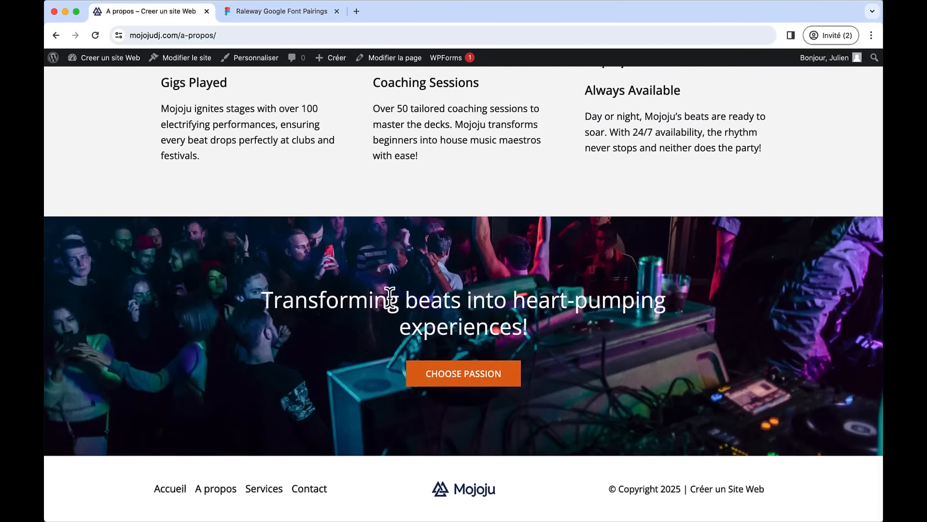
scroll(547, 203, "up", 20)
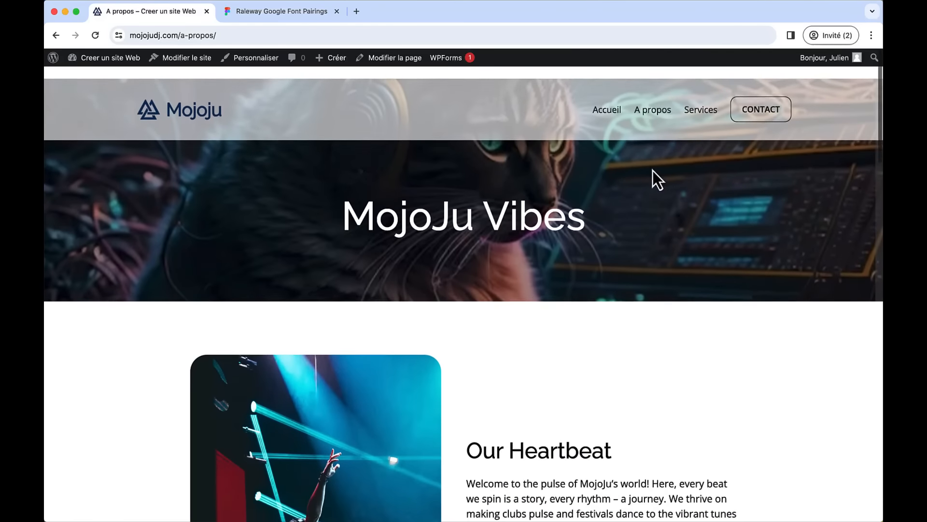
left_click(169, 101)
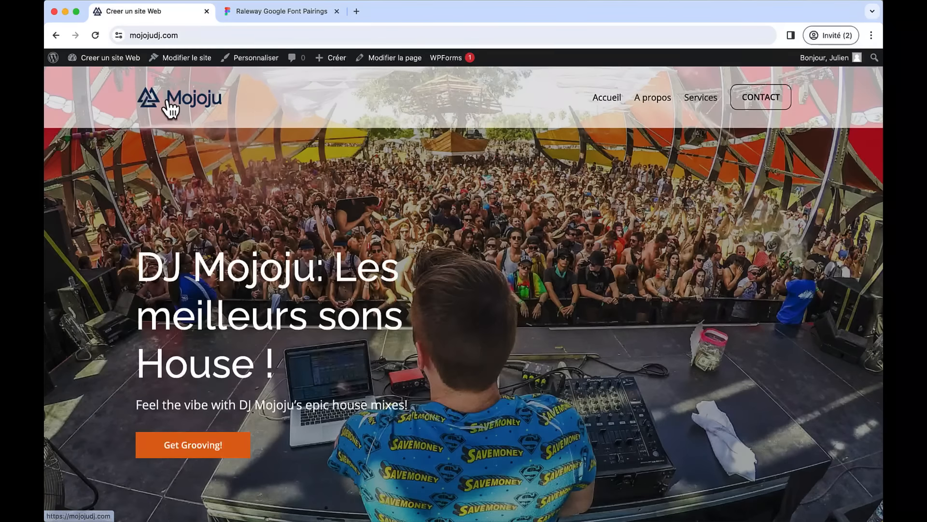
left_click(391, 68)
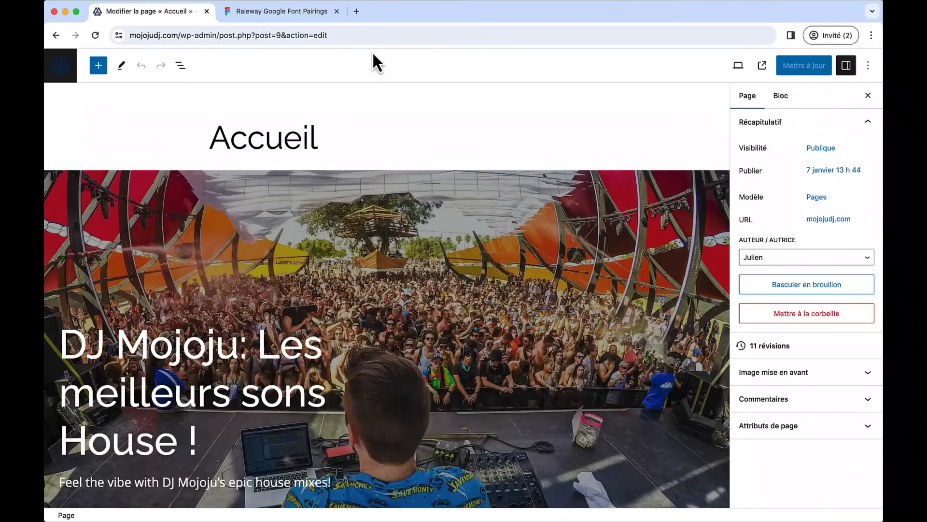
- Close the Raleway pairings tab, open DeepL Translate from a 'deepl' search, and return to the editor
left_click(336, 11)
left_click(227, 12)
type("deep")
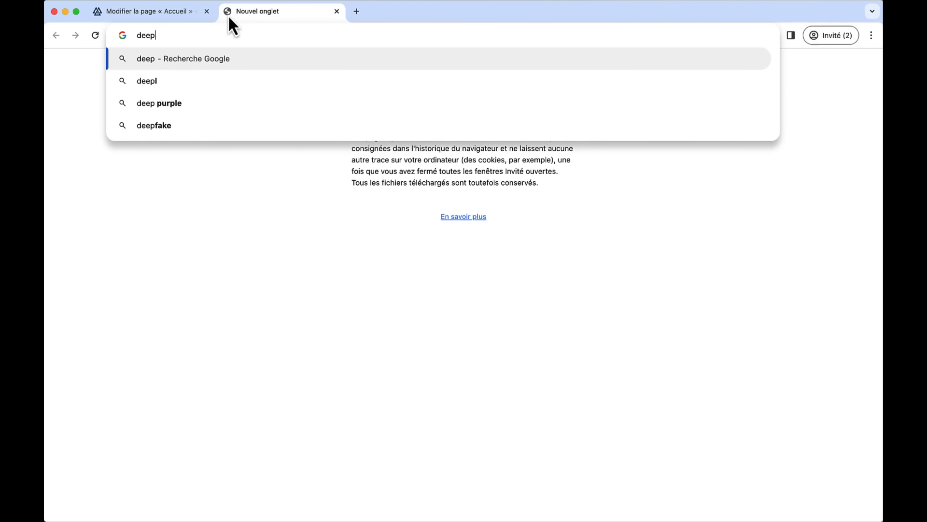
type("l")
key("Return")
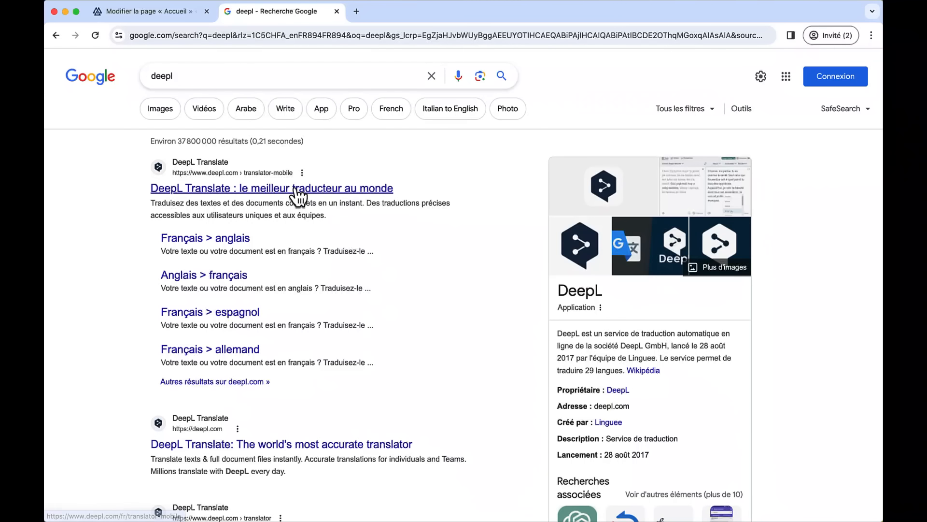
left_click(296, 189)
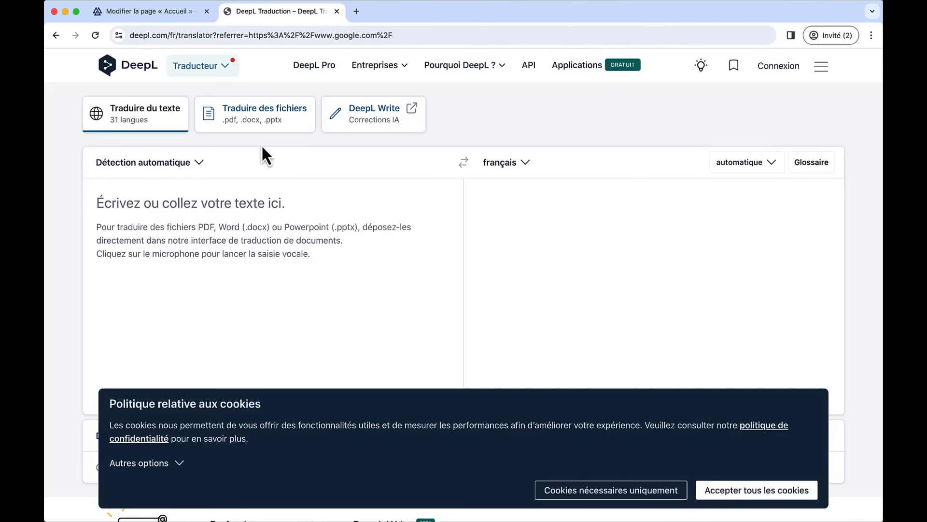
left_click(156, 6)
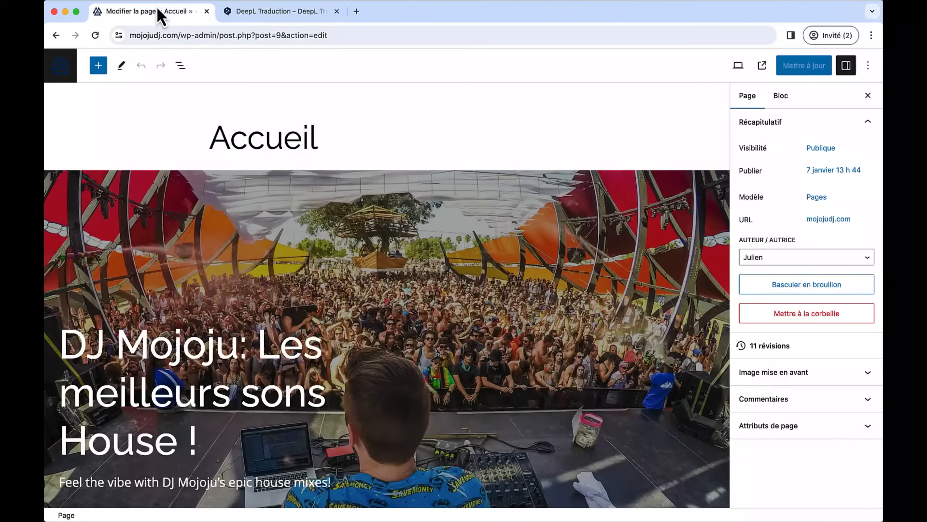
scroll(341, 317, "down", 4)
- Copy the Our Journey heading and paragraph into DeepL for translation
scroll(341, 317, "down", 6)
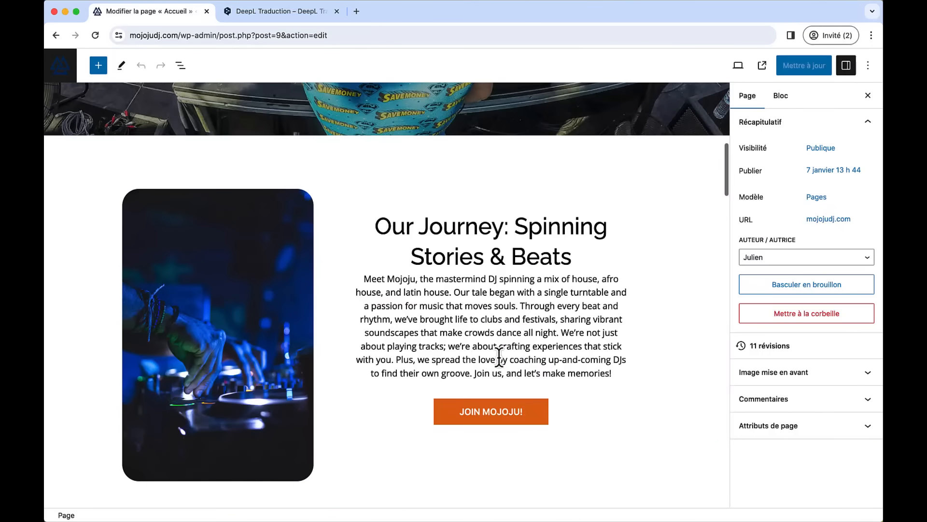
left_click_drag(379, 234, 615, 378)
key("super+c")
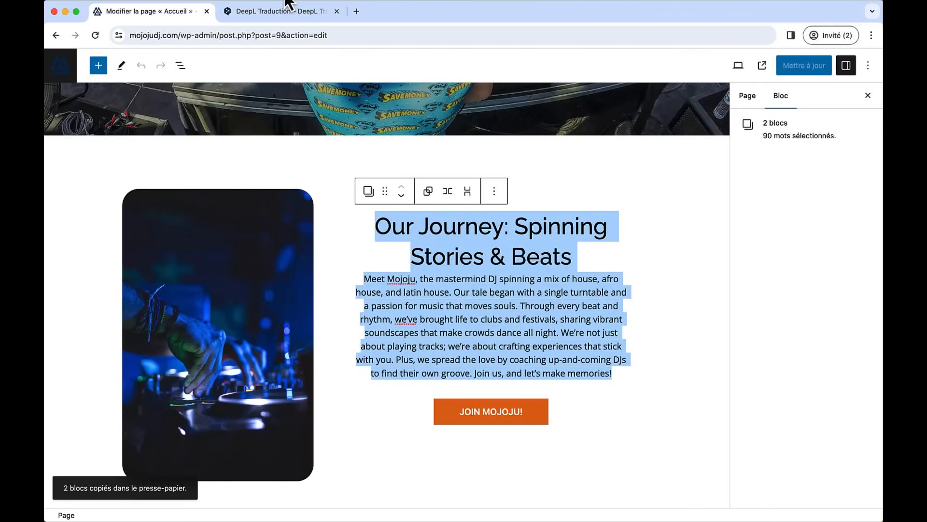
left_click(280, 8)
left_click(322, 232)
key("super+v")
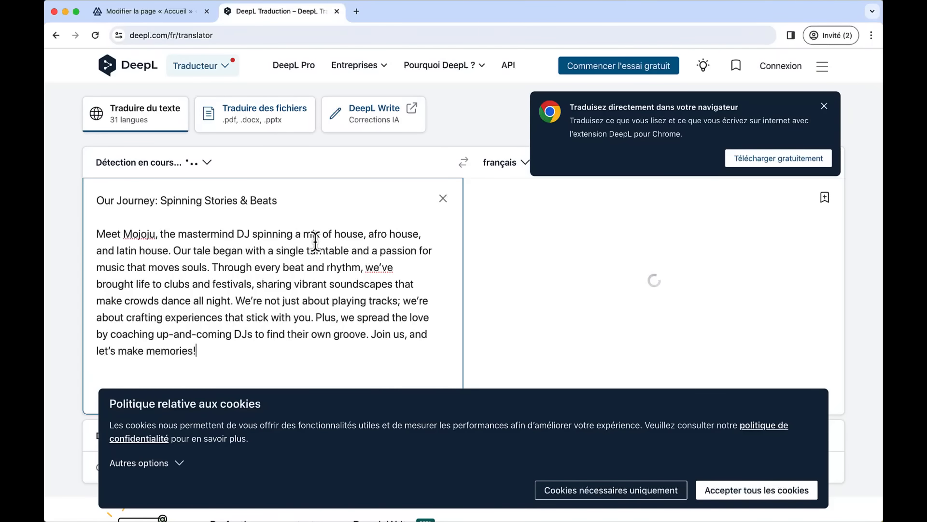
- Replace the English heading with the French title 'Notre voyage : Histoires et rythmes'
left_click(824, 105)
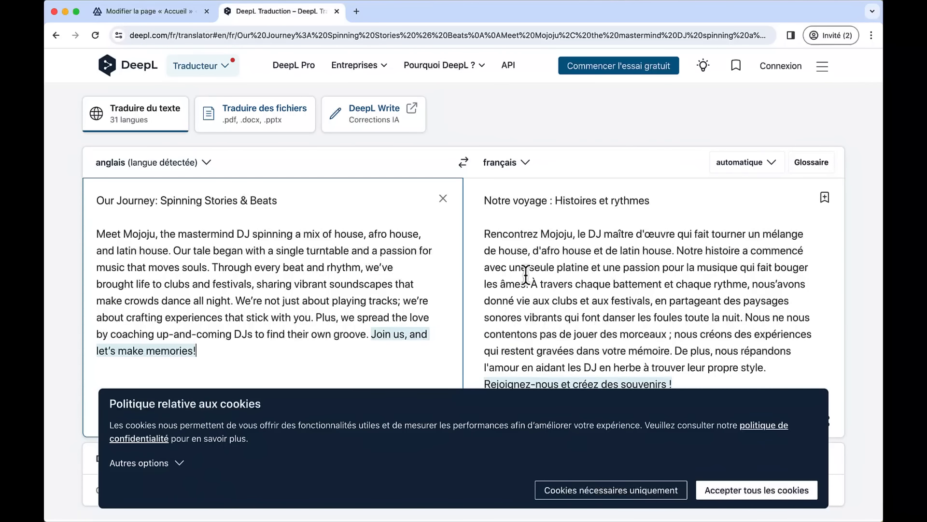
double_click(643, 200)
triple_click(646, 198)
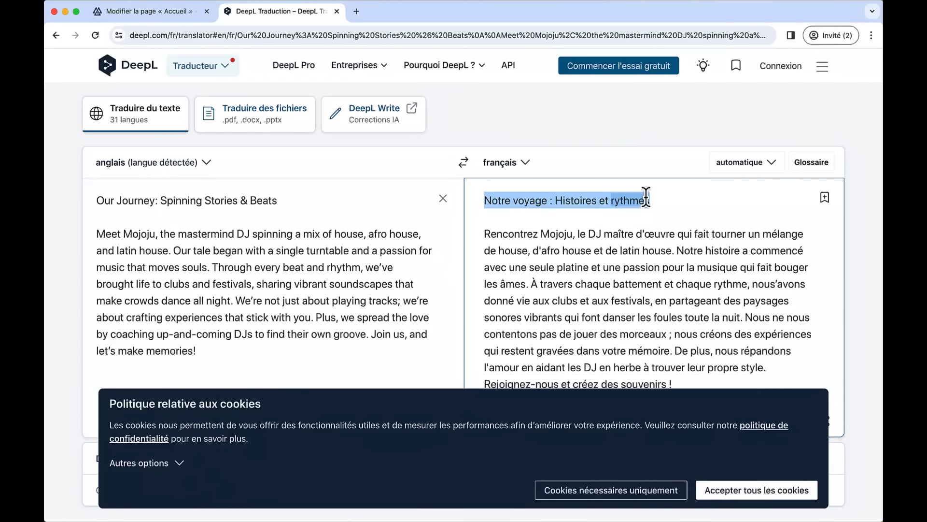
left_click(145, 21)
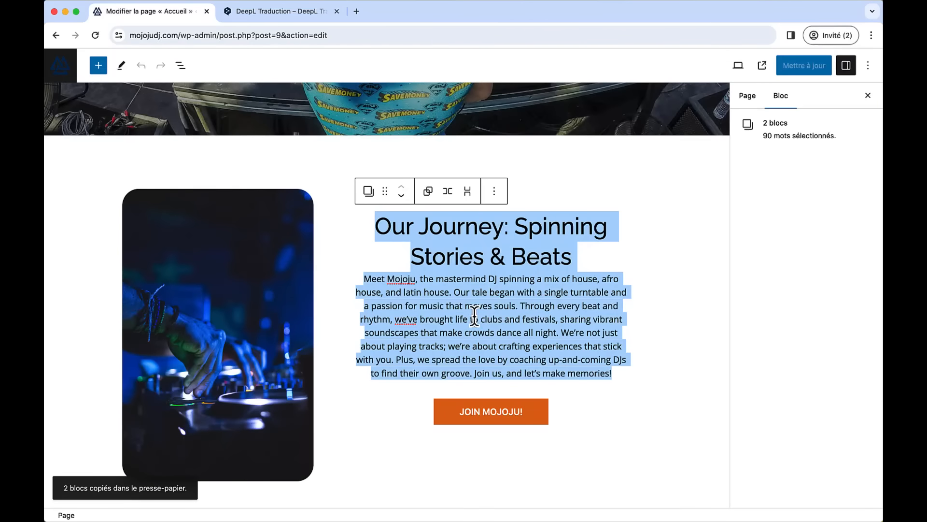
left_click(481, 274)
left_click(600, 242)
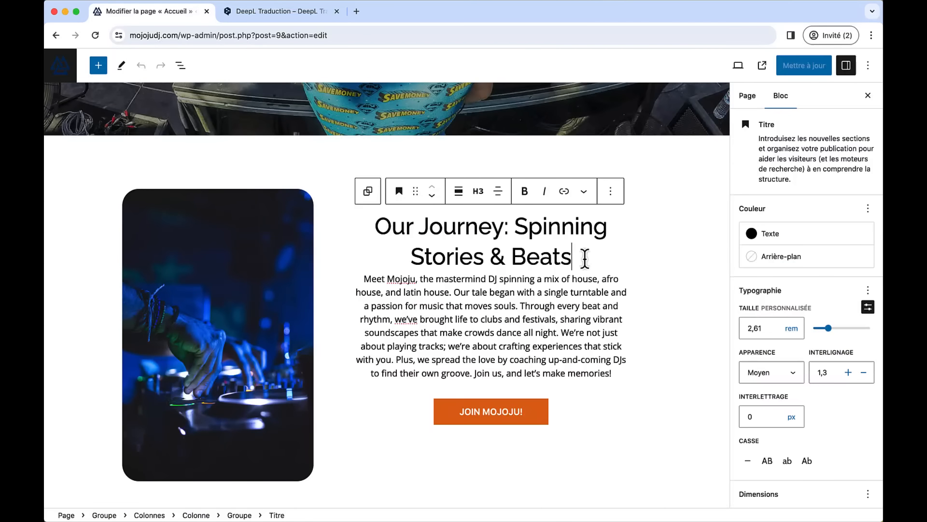
left_click_drag(586, 260, 379, 227)
scroll(377, 236, "up", 1)
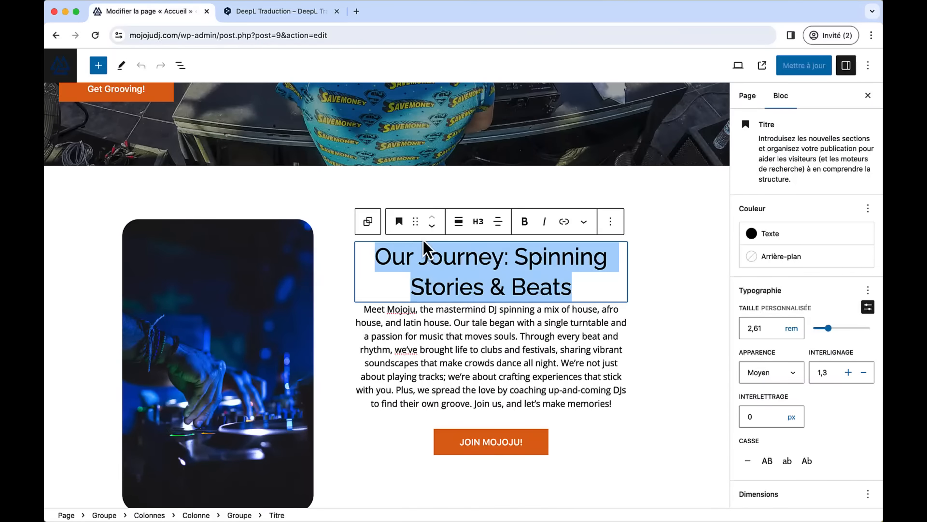
scroll(425, 248, "down", 1)
key("super+v")
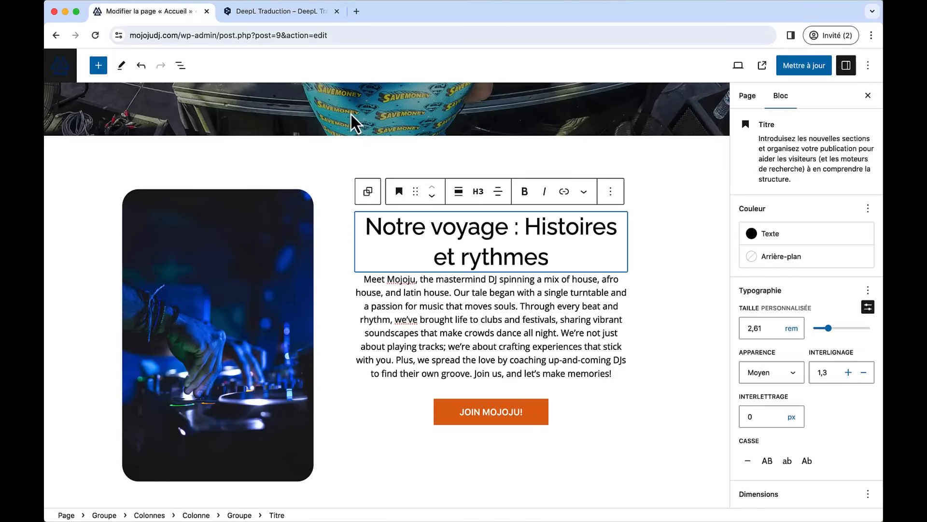
- Copy DeepL's translated French paragraph and select the English intro paragraph
left_click(267, 14)
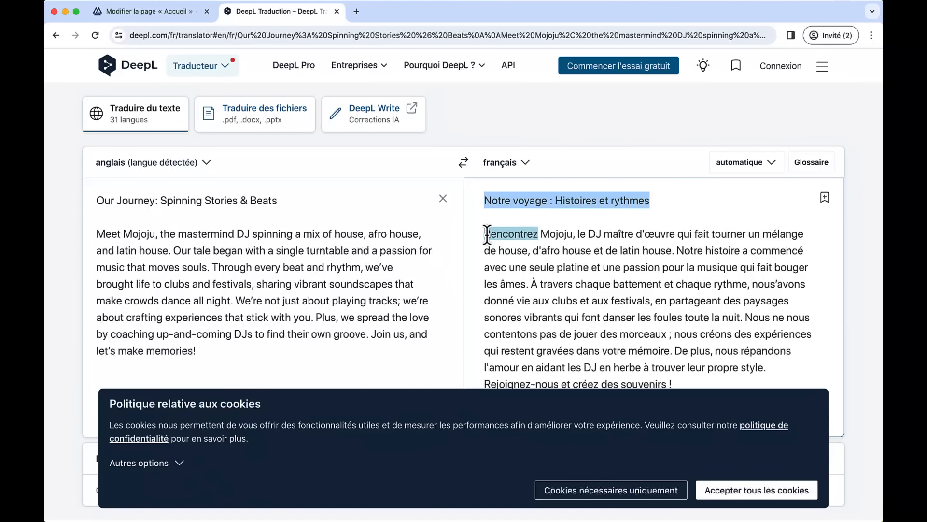
left_click_drag(485, 233, 689, 384)
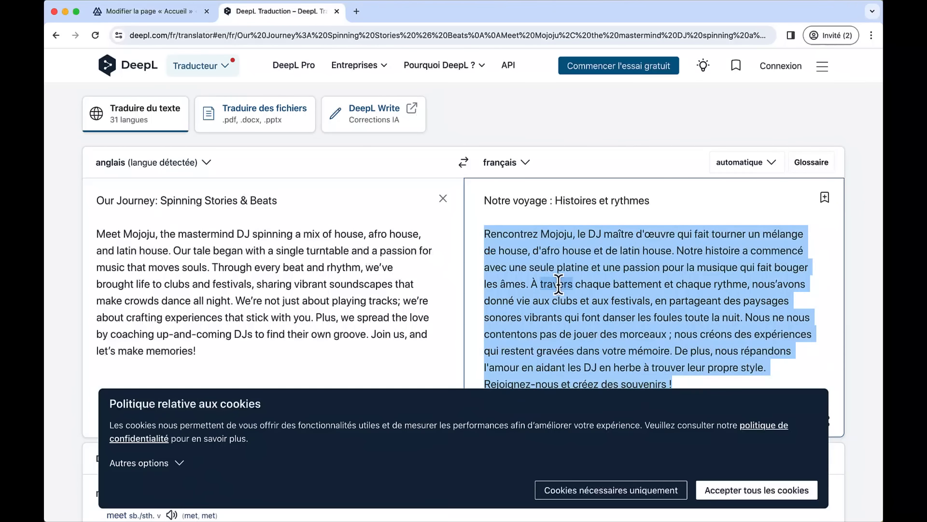
key("ctrl+shift+Tab")
left_click(511, 332)
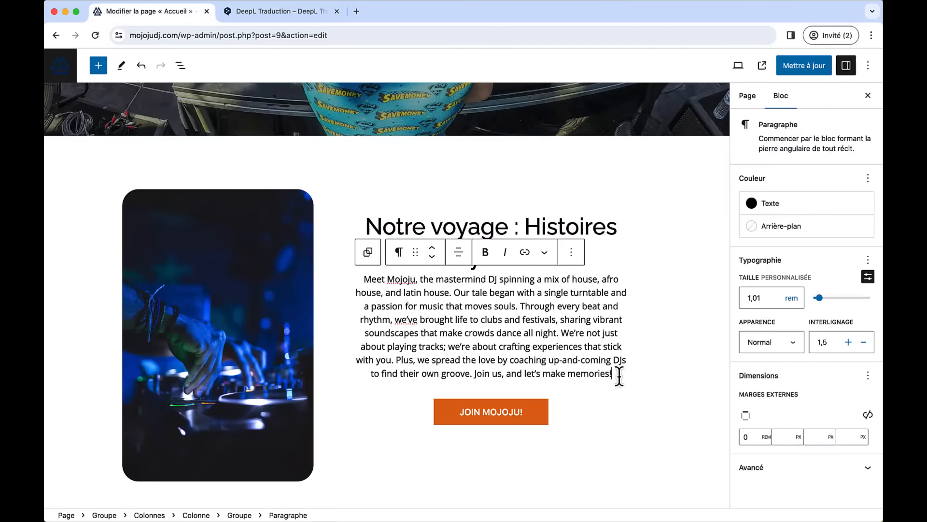
- Paste the French paragraph over the English intro and delete the 'Traduit avec DeepL.com' line
left_click_drag(619, 376, 358, 279)
scroll(362, 296, "up", 2)
key("cmd+v")
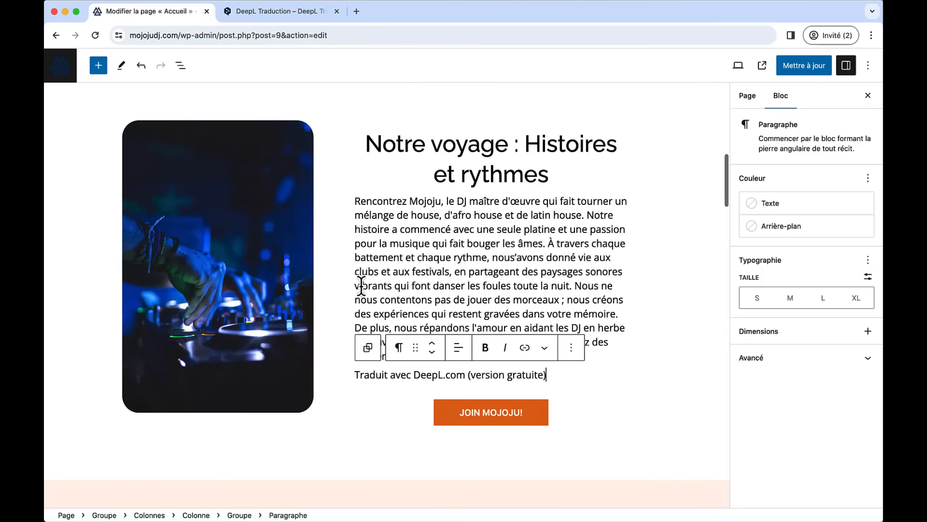
left_click(590, 366)
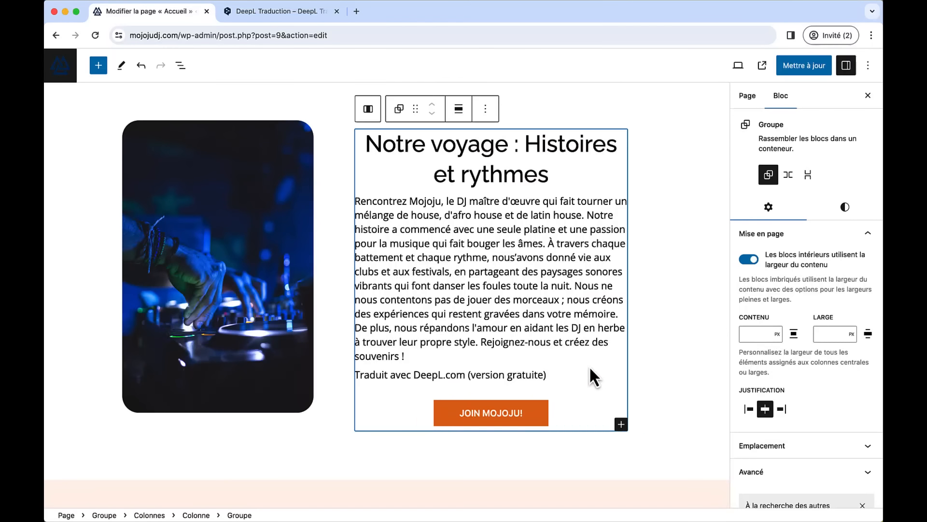
left_click(549, 370)
left_click_drag(544, 370, 414, 353)
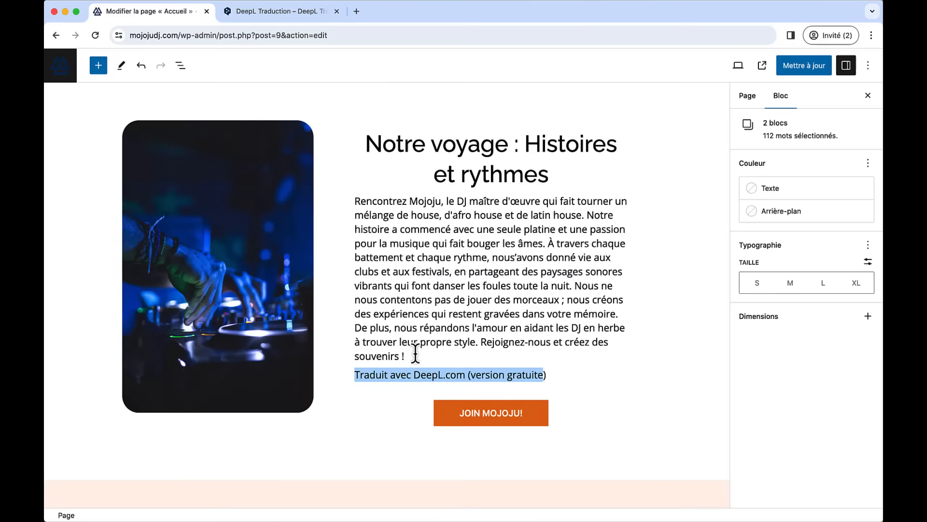
key("BackSpace")
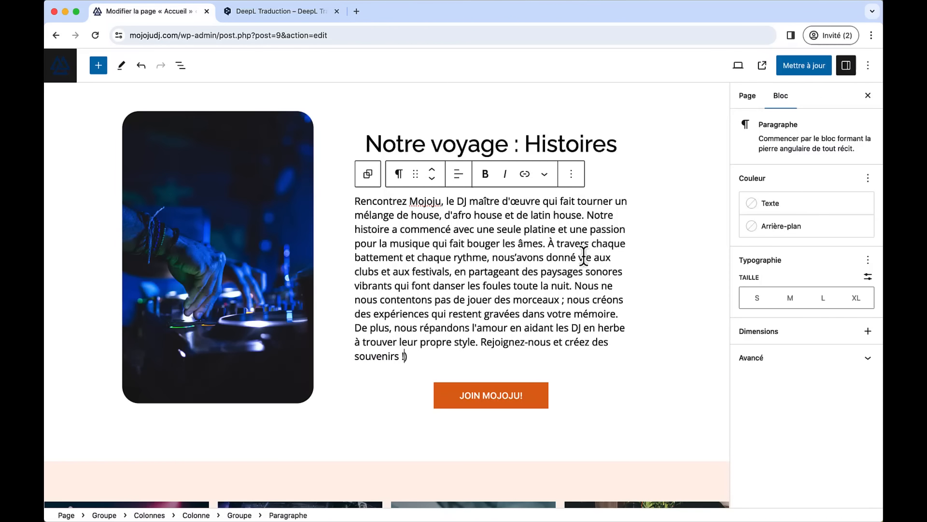
- Split the French text into a new paragraph starting 'Nous ne nous contentons pas'
left_click(588, 286)
key("Return")
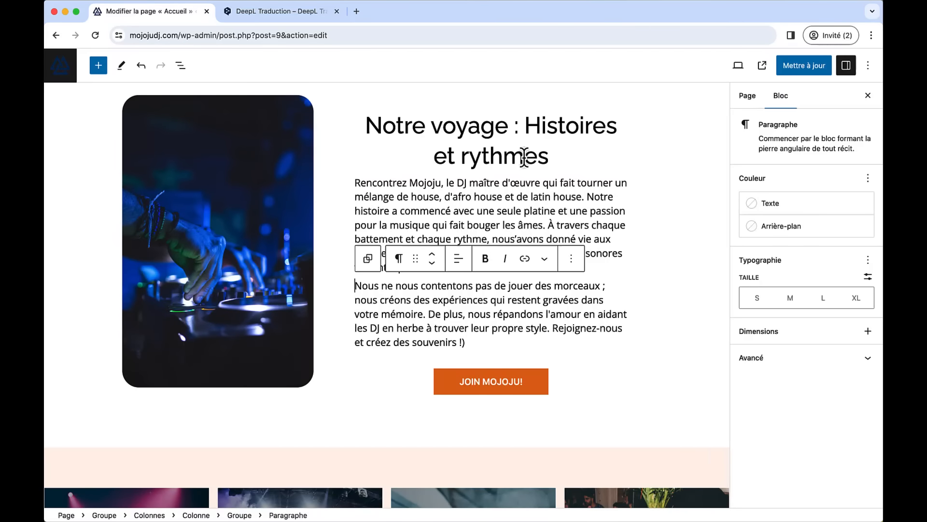
scroll(638, 296, "down", 6)
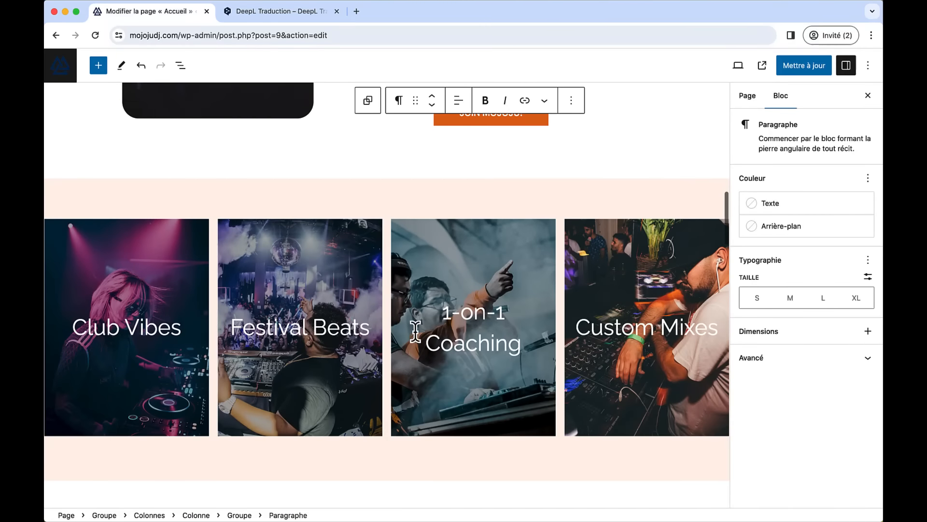
scroll(550, 379, "down", 3)
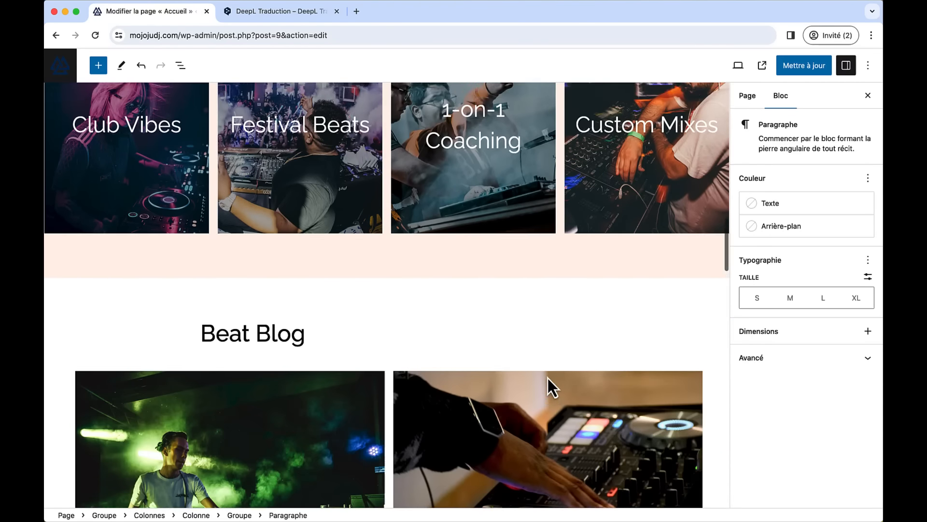
scroll(549, 382, "up", 9)
scroll(548, 380, "up", 6)
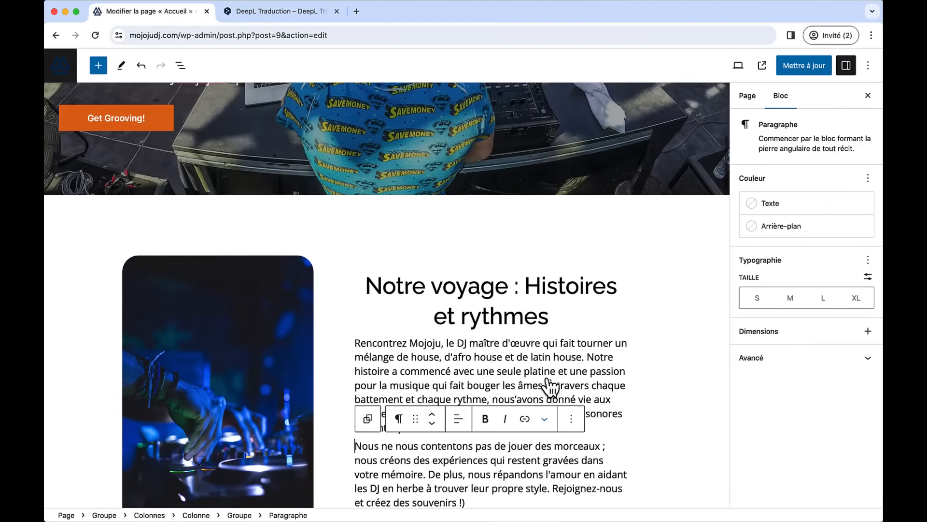
scroll(549, 387, "up", 2)
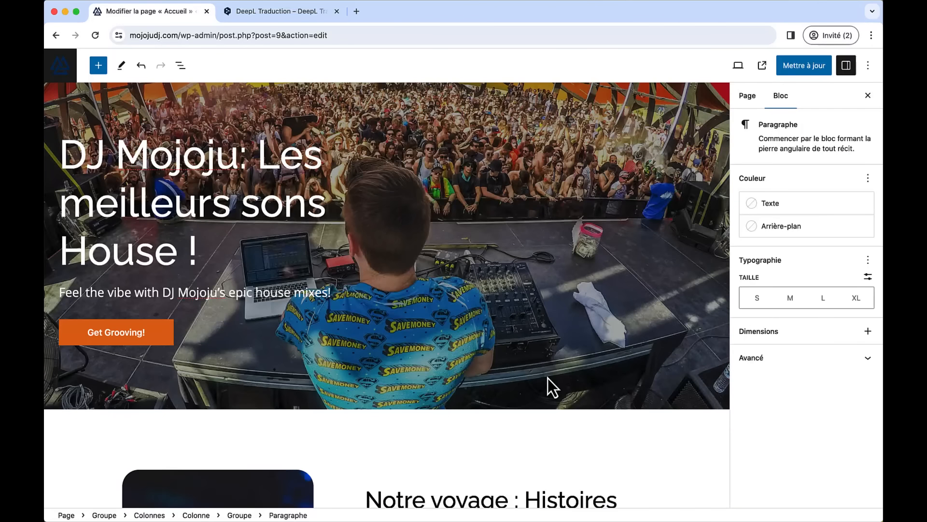
- Save the page with Mettre à jour
left_click(792, 66)
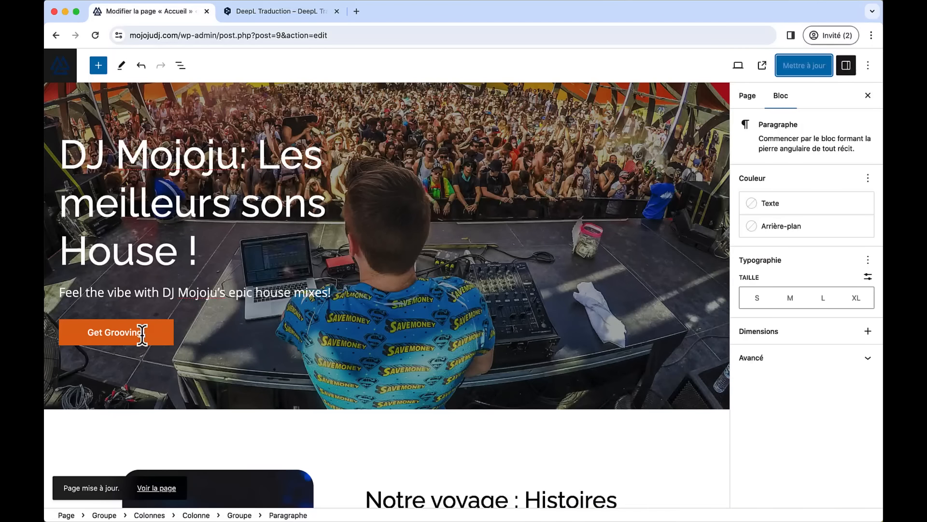
scroll(344, 382, "down", 10)
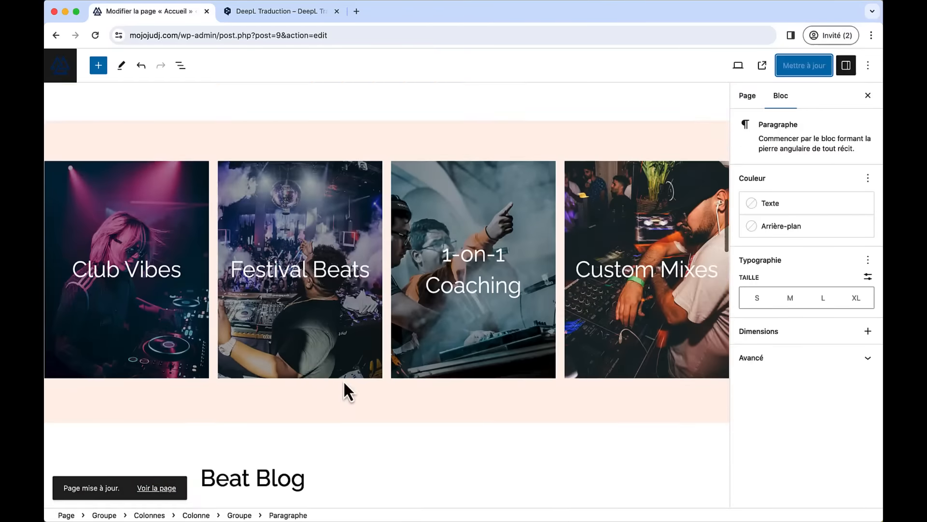
scroll(344, 381, "up", 4)
scroll(344, 382, "up", 3)
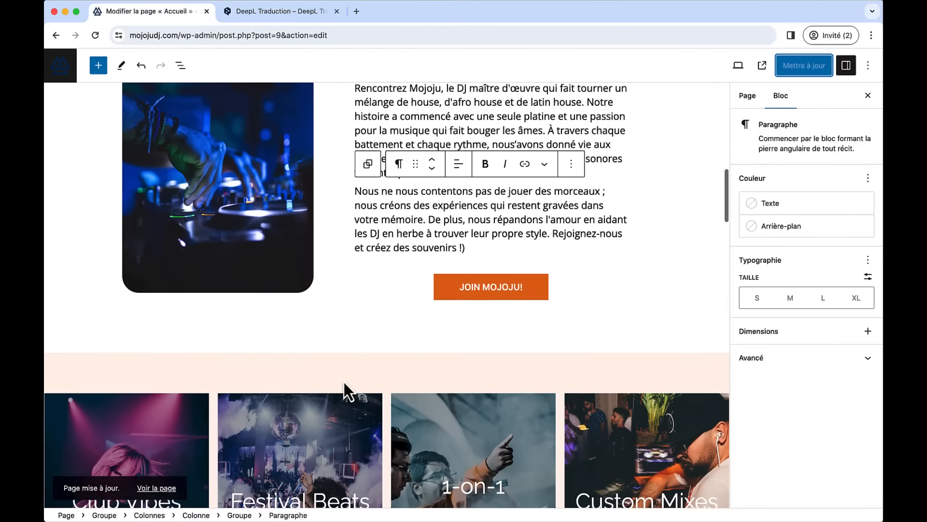
- Relabel the JOIN MOJOJU! button as 'MES SERVICES'
left_click_drag(459, 300, 624, 319)
type("M")
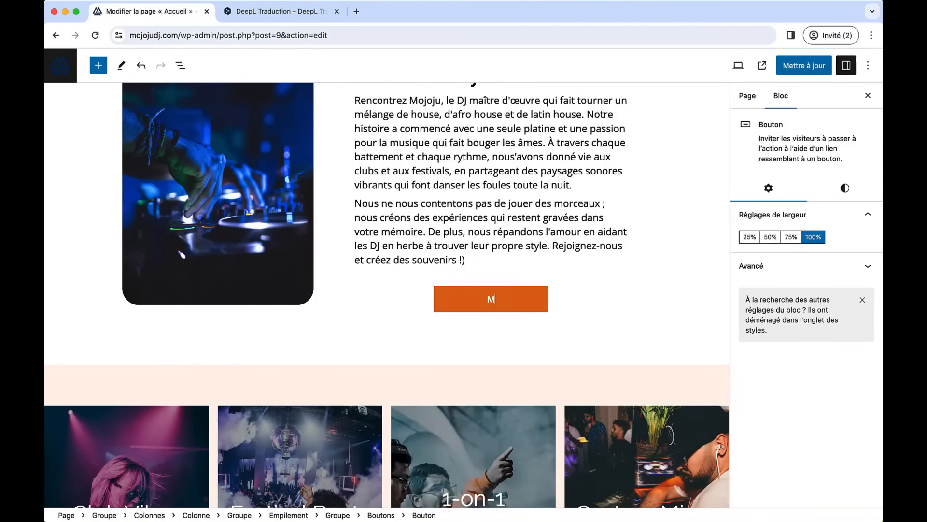
type("ES SERVICES")
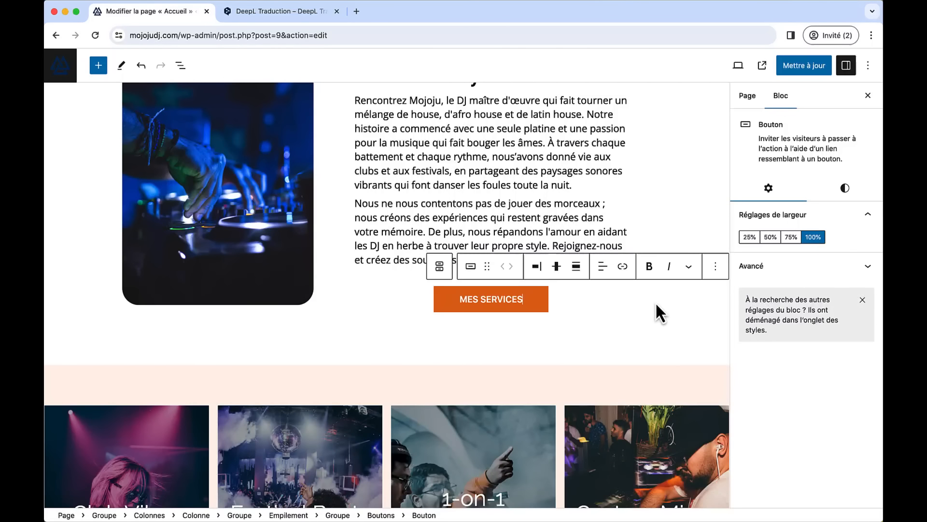
triple_click(514, 299)
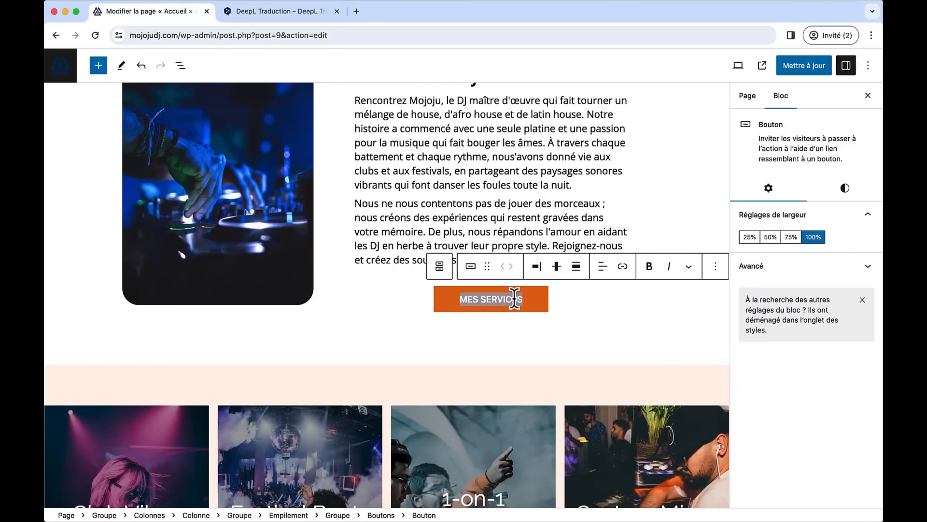
- Link the MES SERVICES button to the Services page
left_click(622, 267)
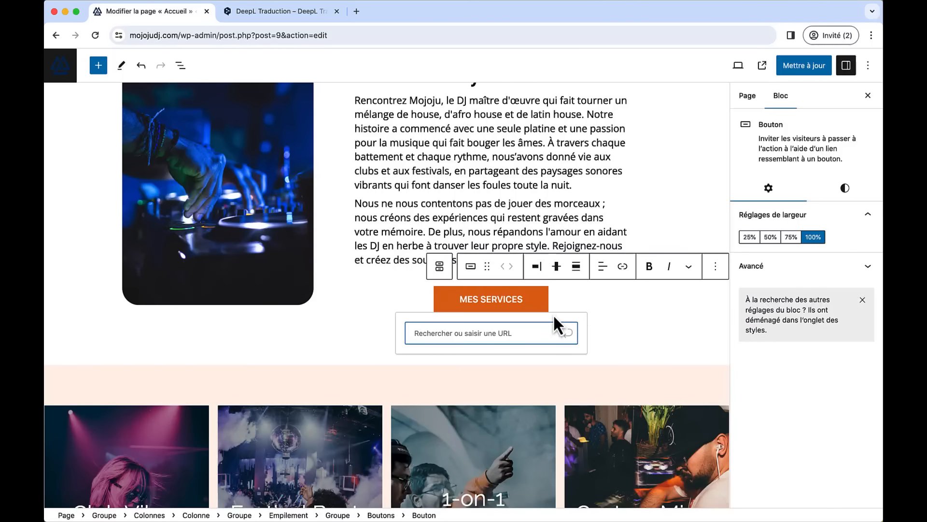
type("ser")
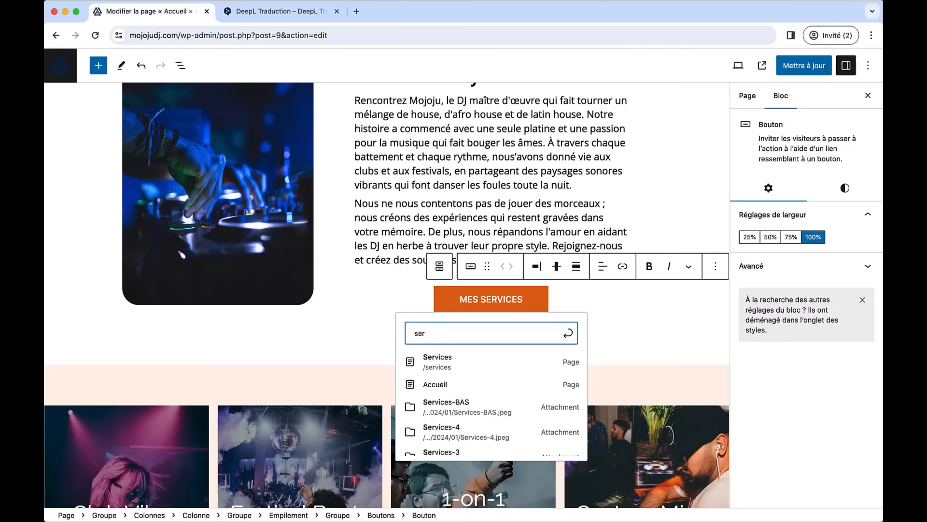
left_click(473, 363)
scroll(629, 353, "down", 15)
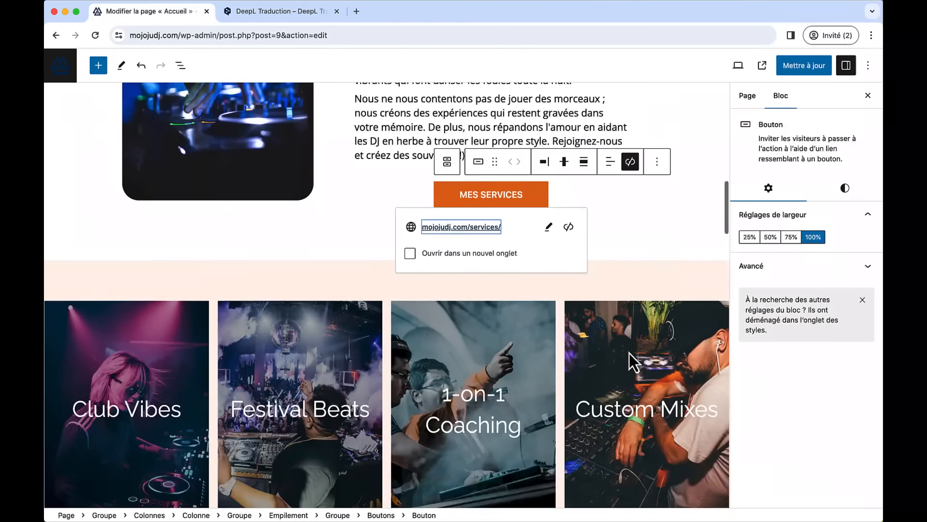
scroll(629, 352, "down", 15)
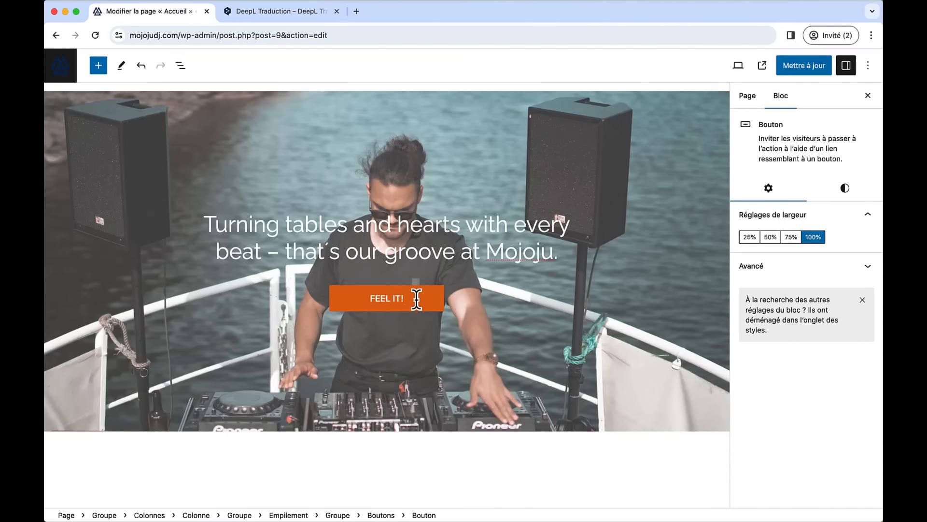
- Paste the French heading over 'Turning tables' and relabel the FEEL IT! button 'CONTACTEZ-MOI'
triple_click(405, 256)
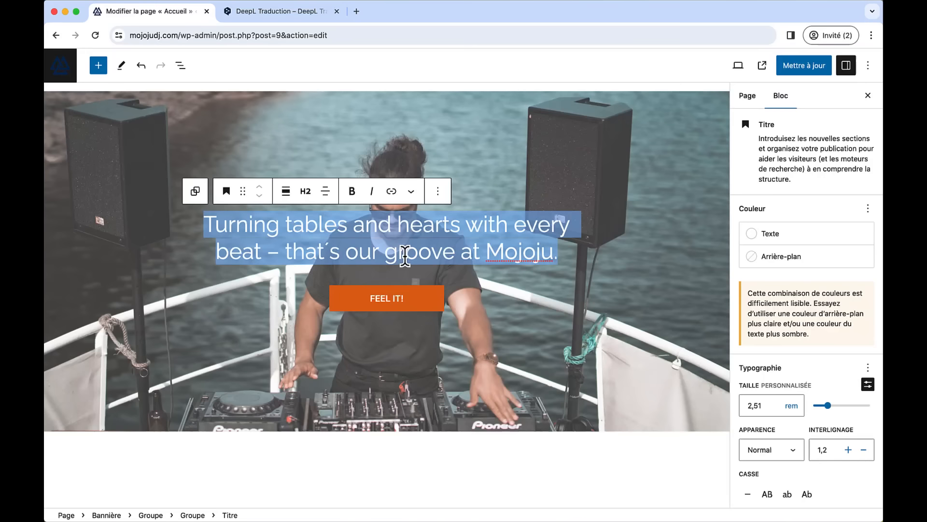
type("Faites appel à mes services de DJ !")
triple_click(409, 272)
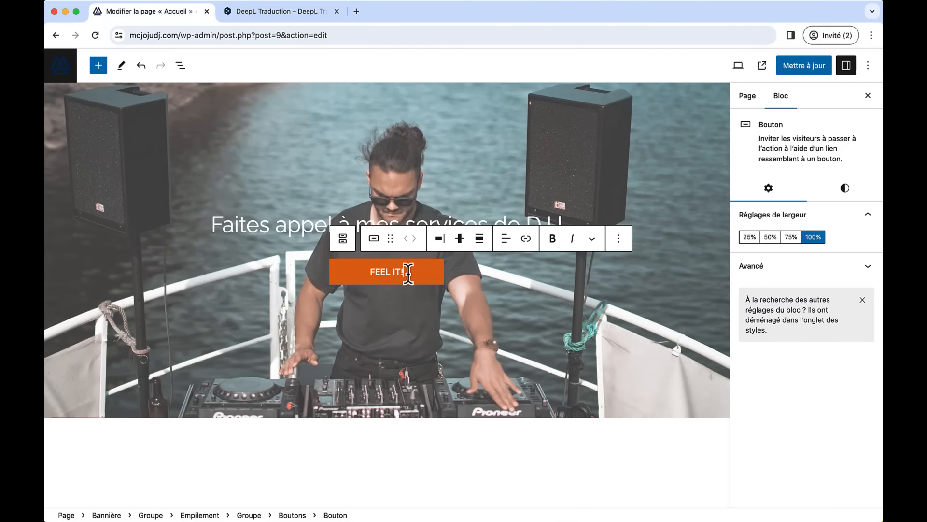
type("CONTACTEZ")
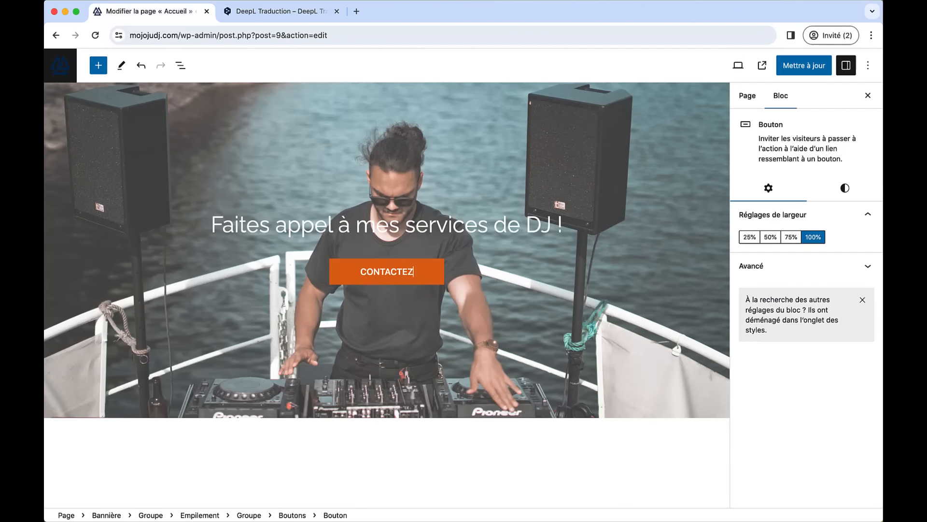
type("-MOI")
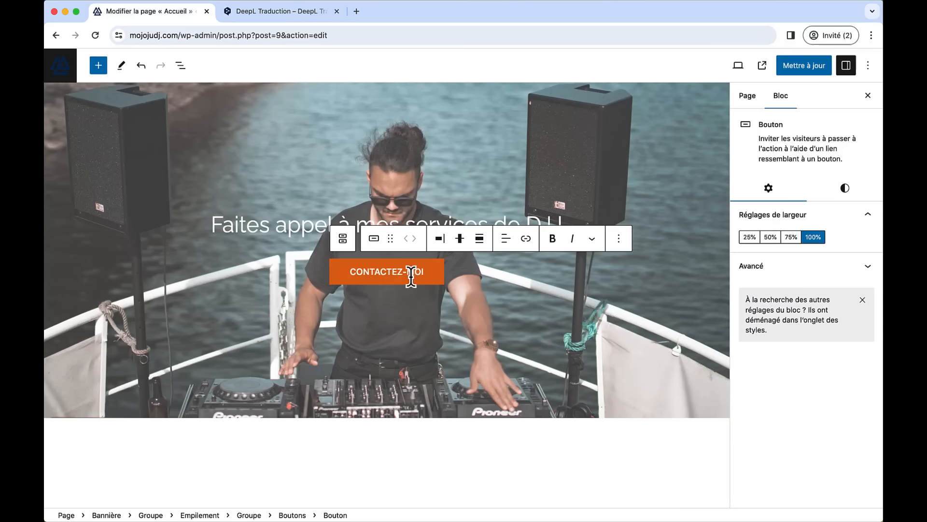
- Link CONTACTEZ-MOI to the Contact page, update the home page, and view it live
double_click(390, 273)
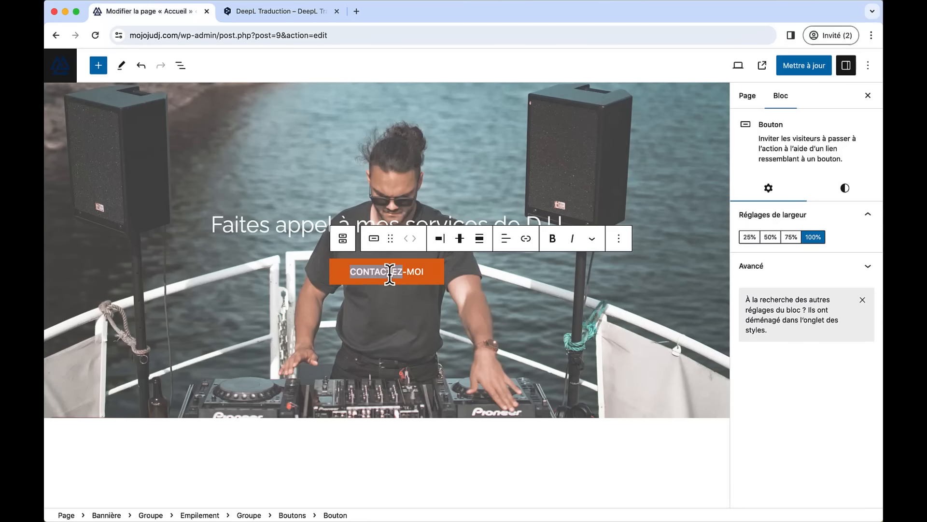
left_click(526, 239)
type("co")
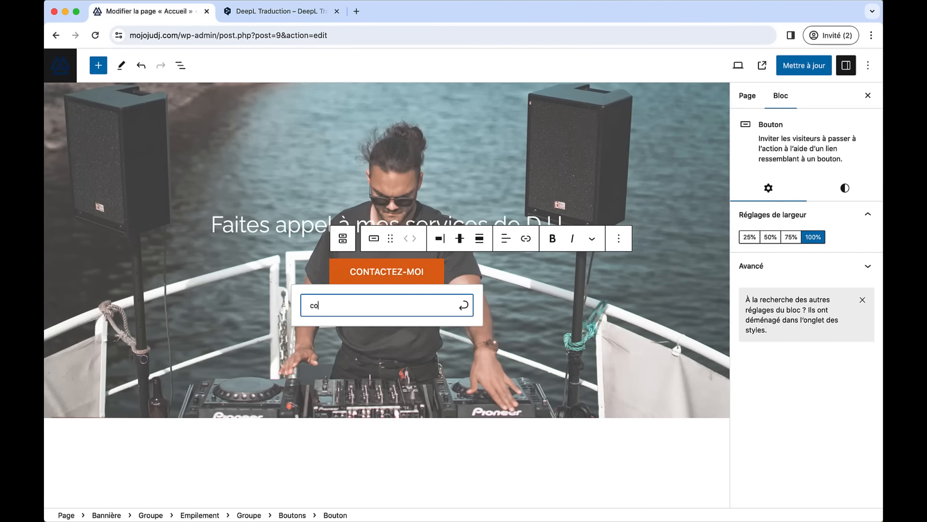
type("nta")
left_click(354, 336)
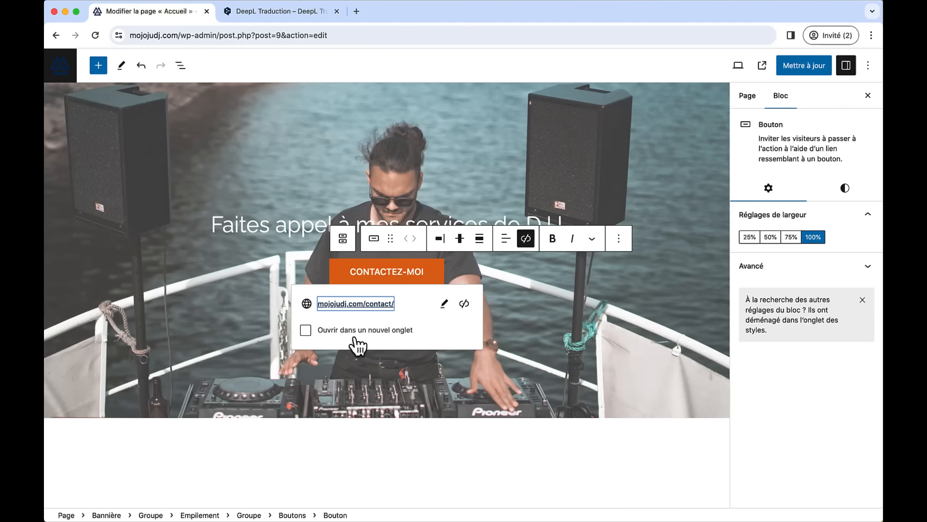
left_click(793, 71)
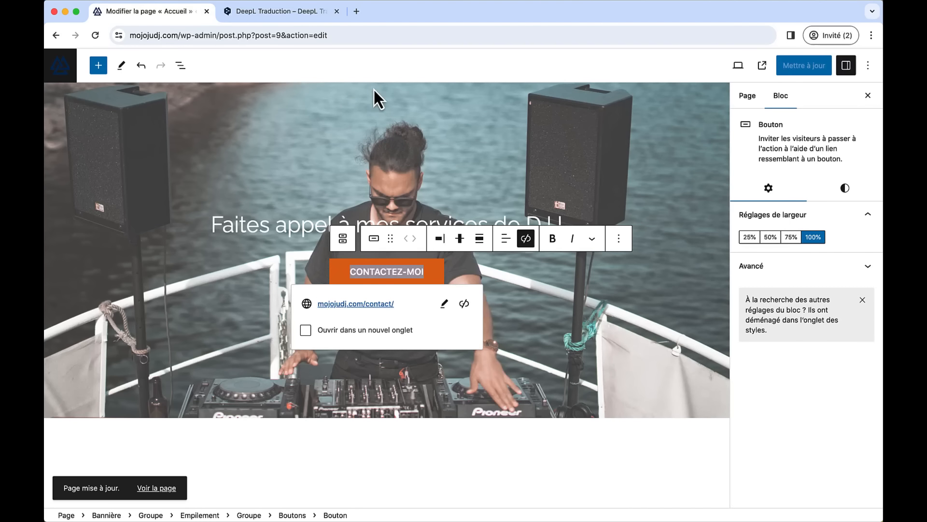
left_click(759, 67)
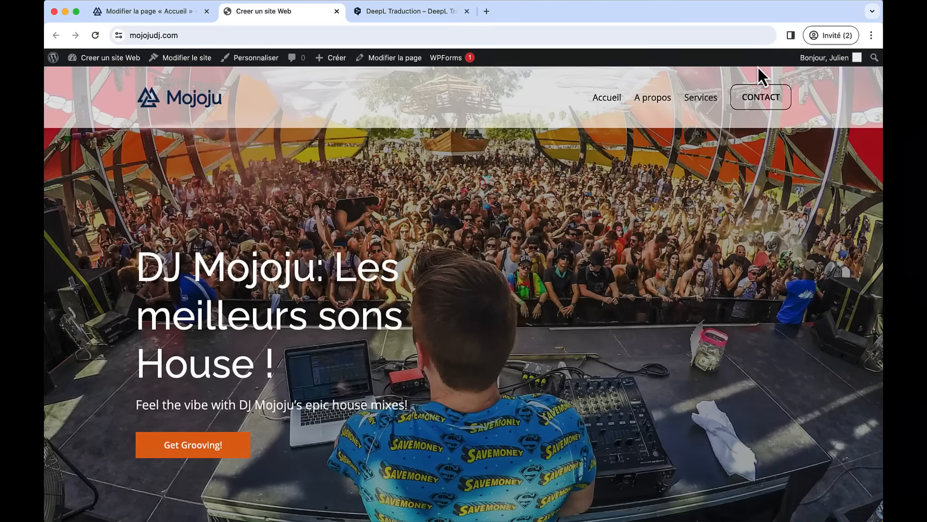
- Review the live home page and test the A propos, Services and Contact menu links
scroll(430, 213, "down", 7)
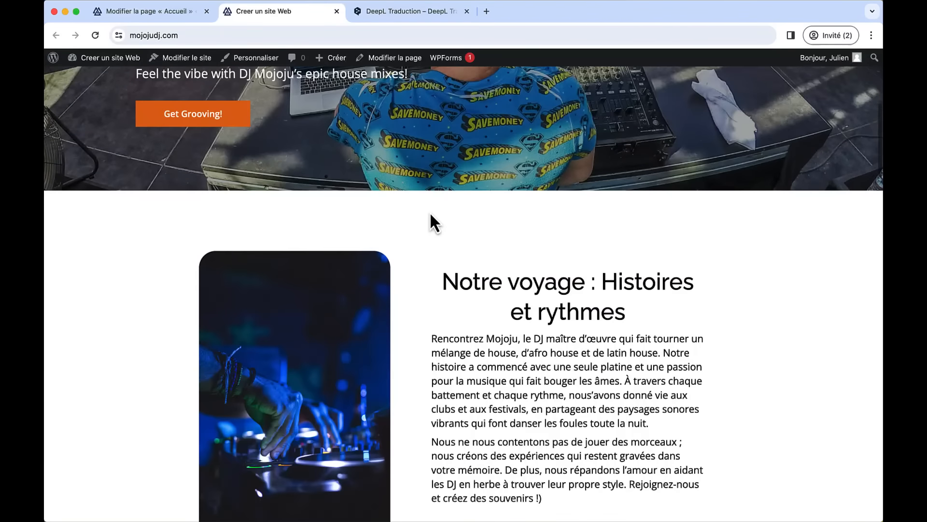
scroll(519, 334, "down", 20)
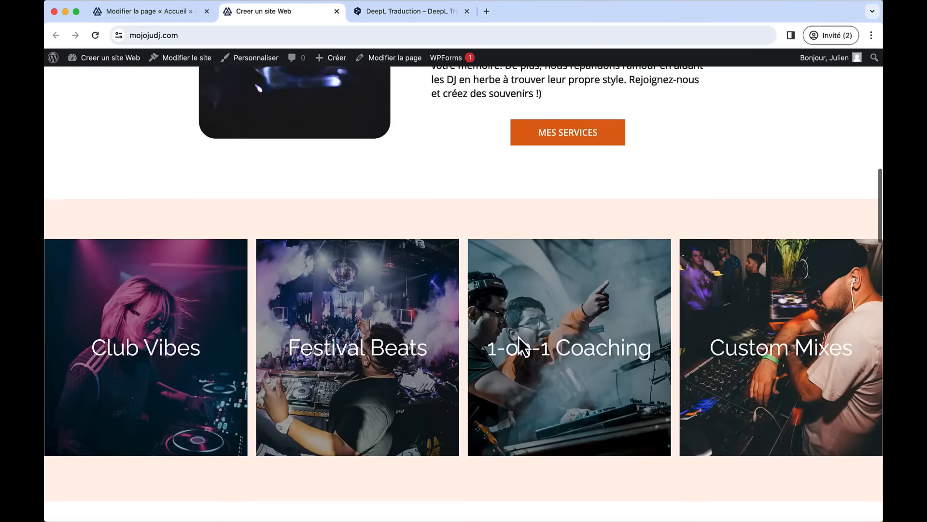
scroll(519, 338, "down", 10)
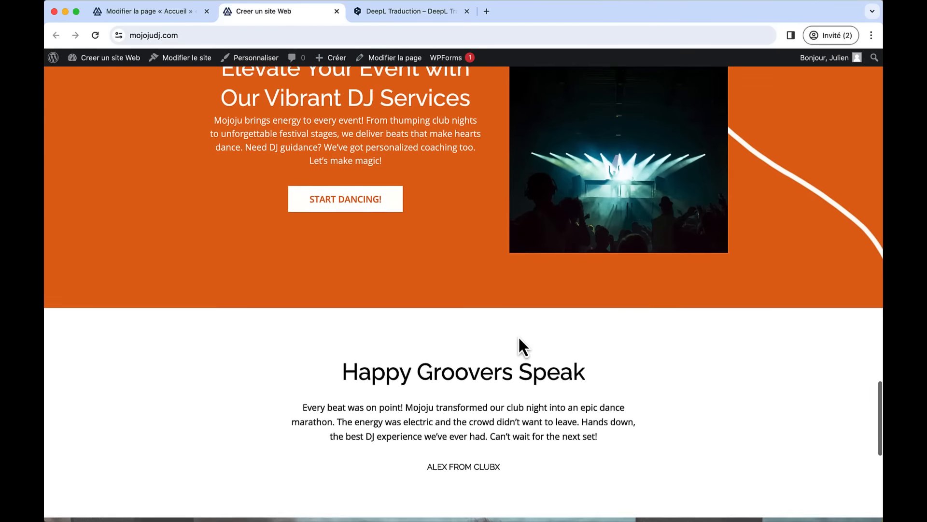
scroll(518, 337, "up", 4)
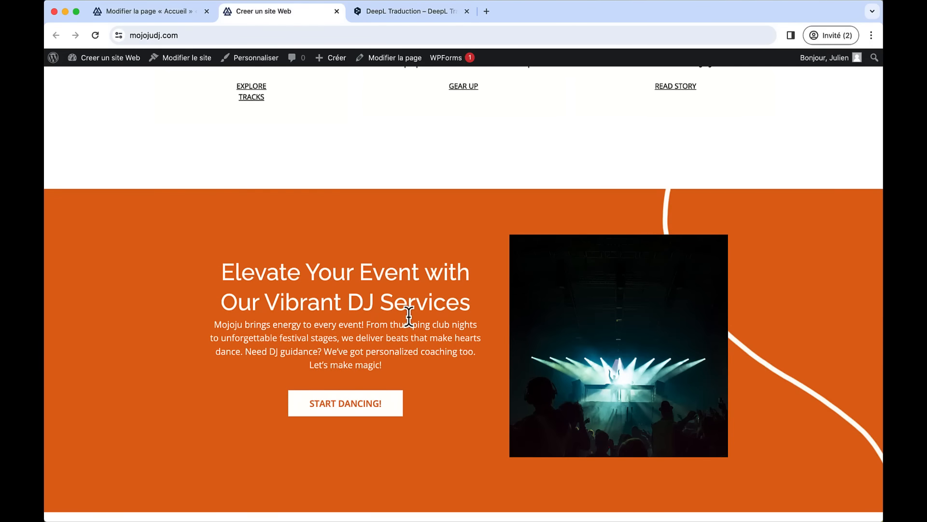
scroll(409, 316, "down", 10)
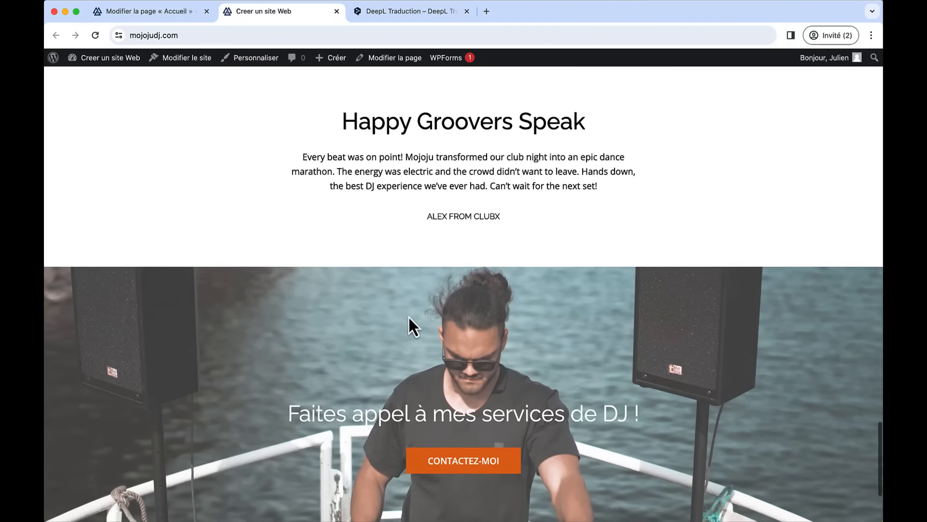
scroll(409, 316, "down", 3)
scroll(517, 174, "up", 15)
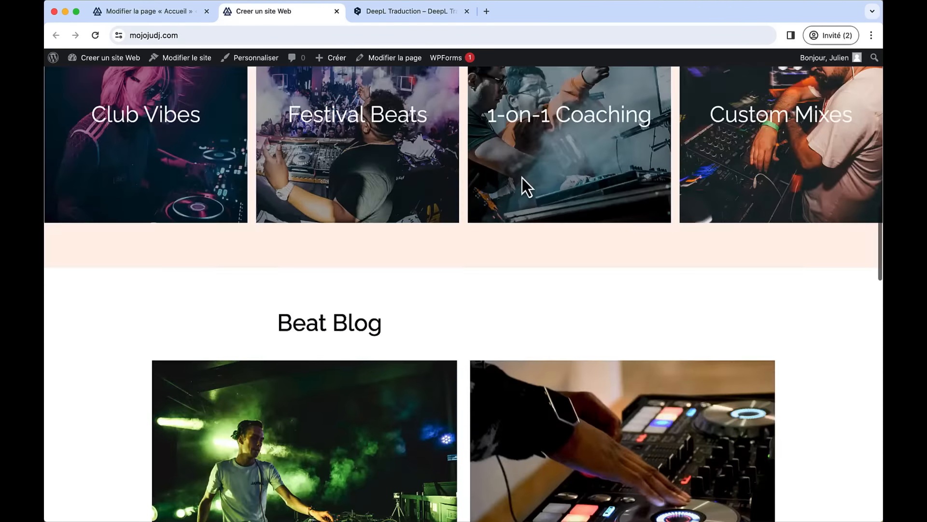
scroll(522, 178, "up", 10)
left_click(653, 103)
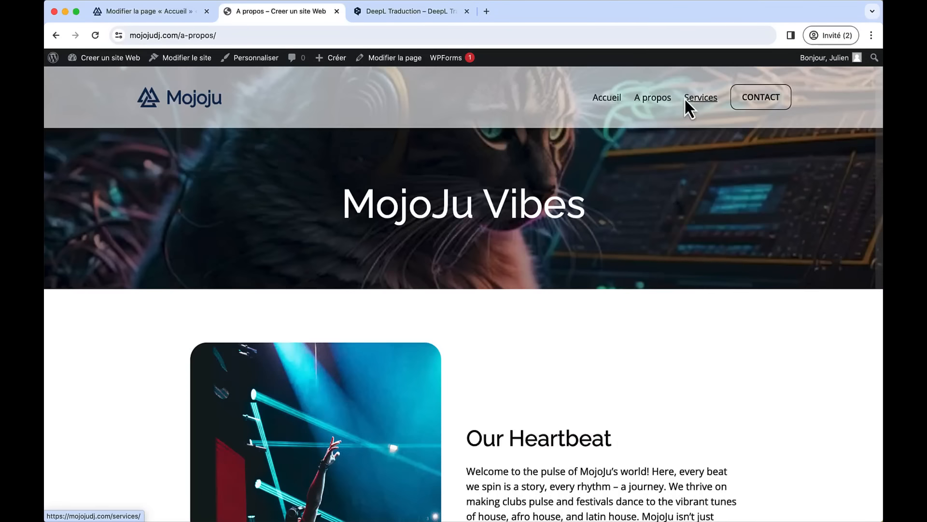
left_click(686, 98)
left_click(756, 103)
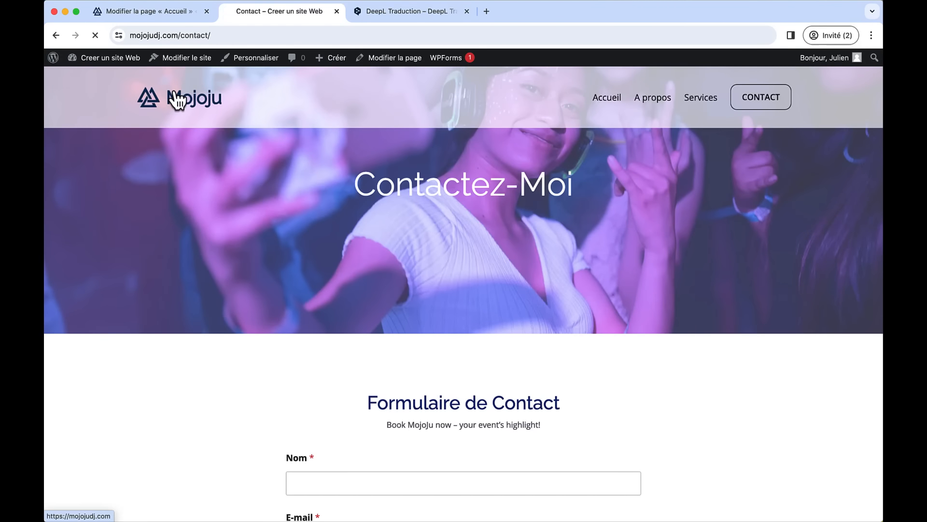
- Confirm CONTACTEZ-MOI opens Contact and MES SERVICES opens the Services page
scroll(381, 275, "down", 15)
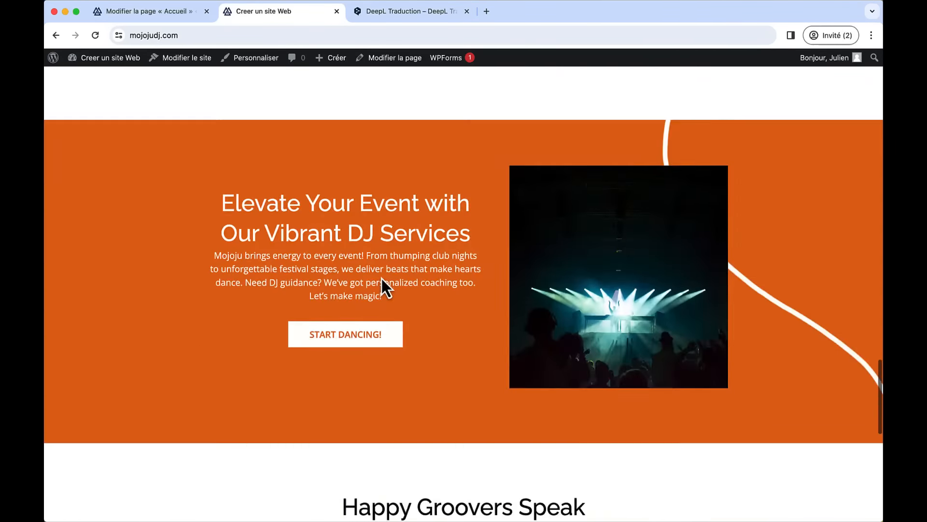
scroll(382, 279, "down", 10)
left_click(439, 311)
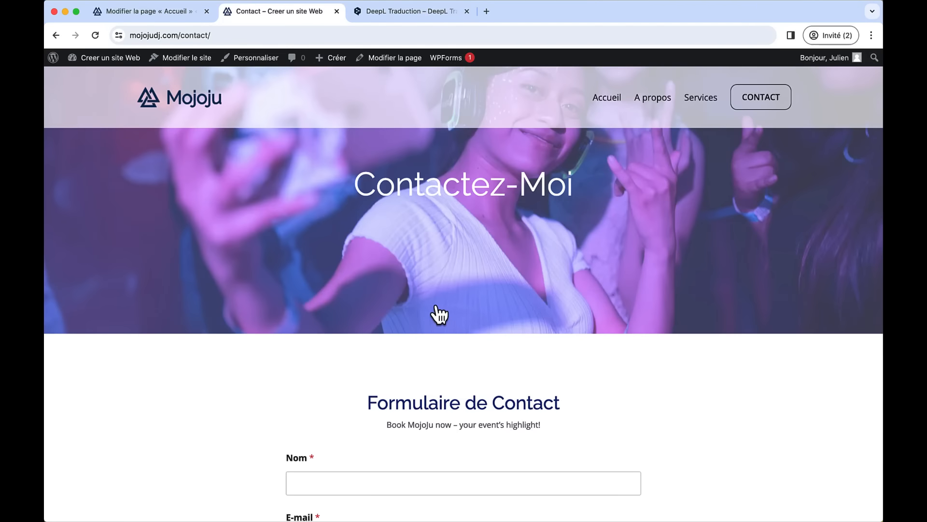
left_click(208, 106)
scroll(460, 307, "down", 10)
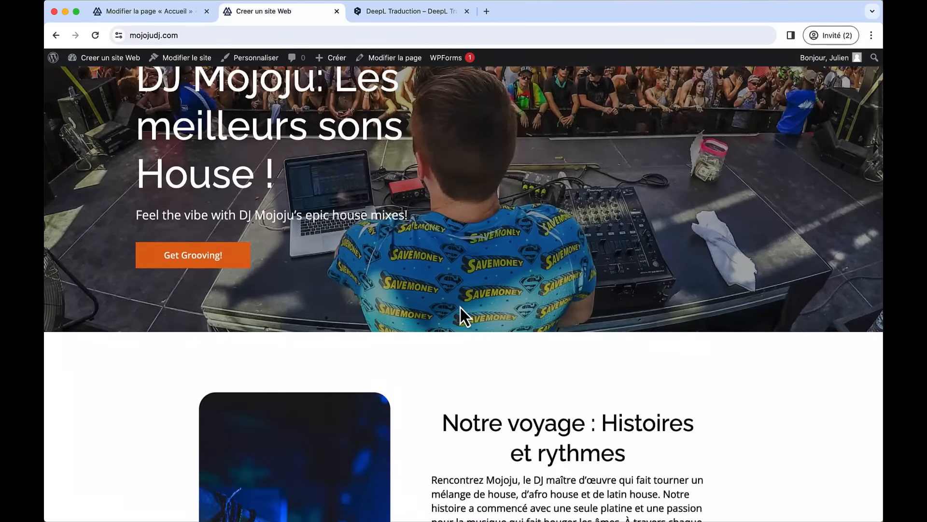
left_click(566, 387)
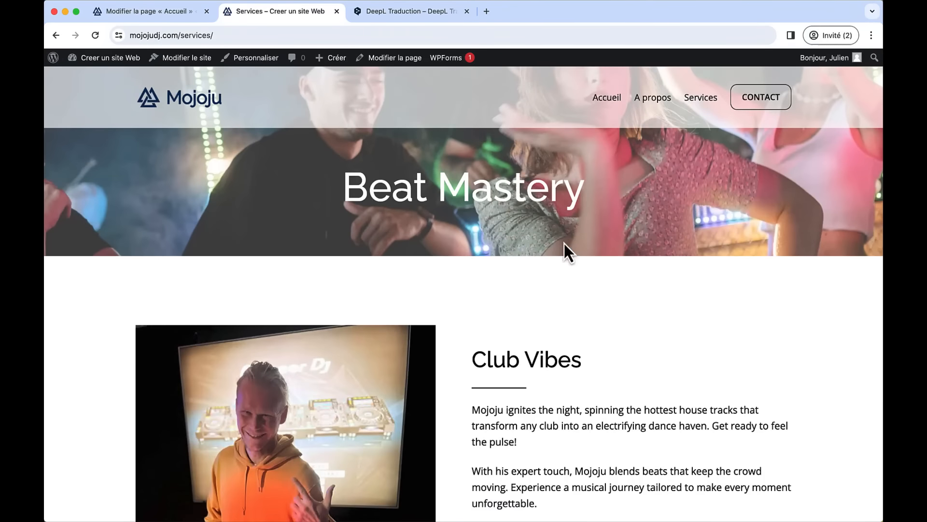
scroll(607, 314, "down", 5)
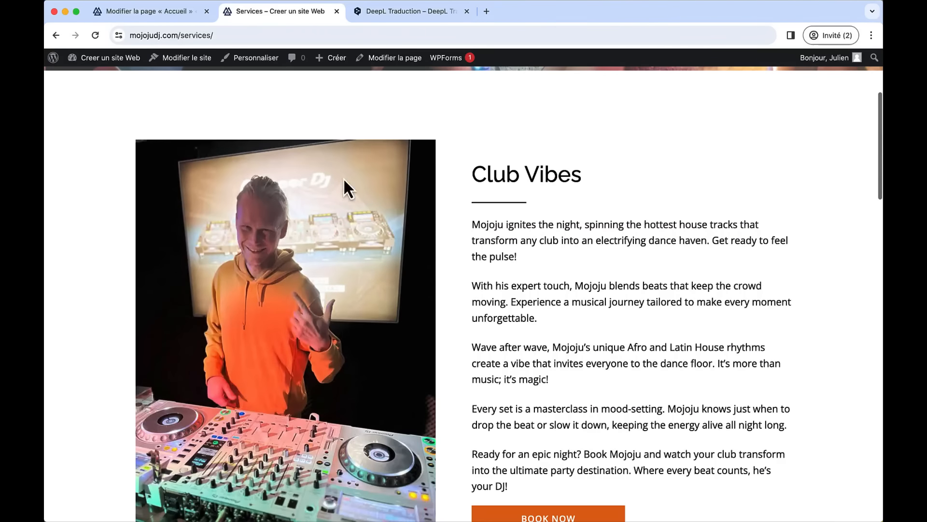
scroll(617, 306, "down", 20)
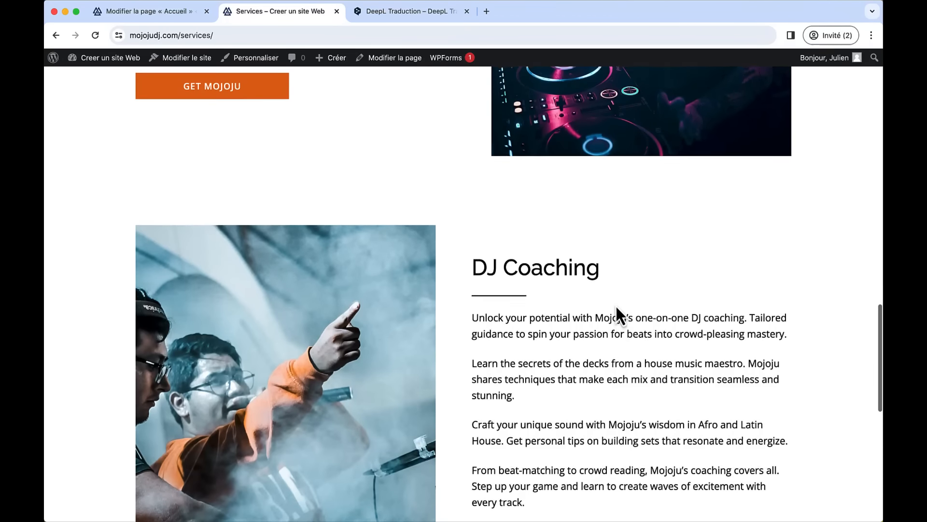
scroll(615, 304, "up", 20)
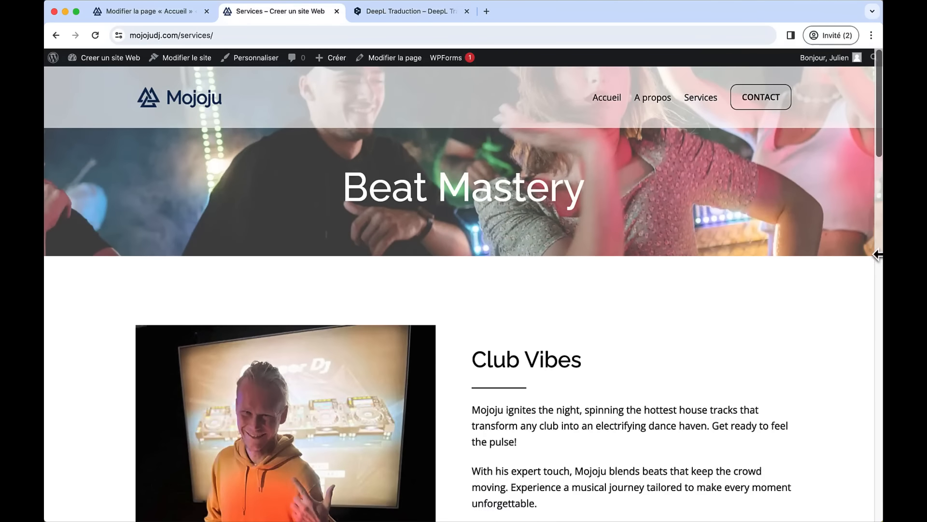
- Check the Services page at phone width, then return home and maximise the browser window
left_click_drag(879, 255, 298, 249)
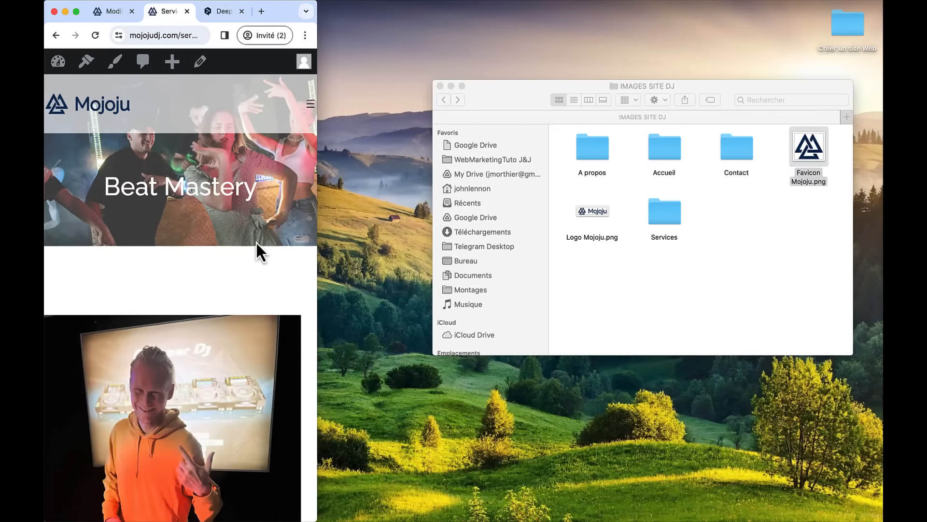
scroll(219, 314, "down", 15)
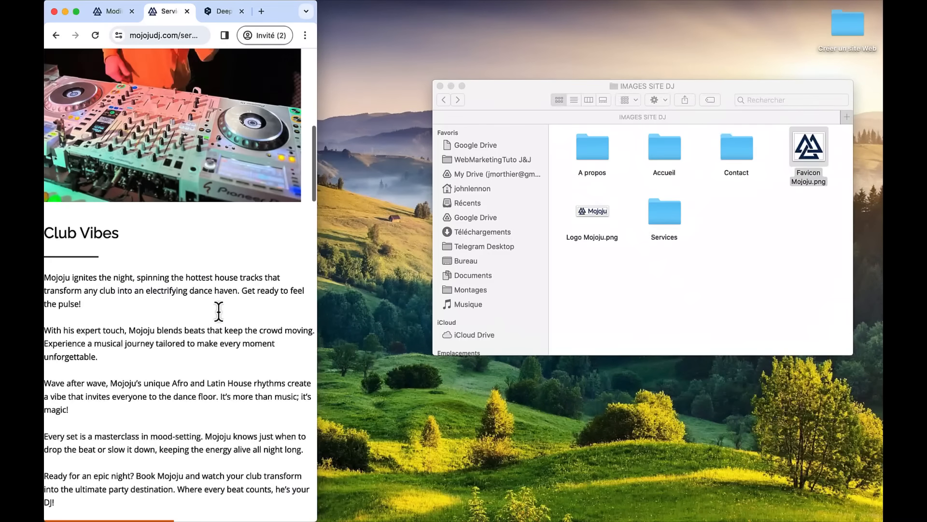
scroll(218, 312, "down", 15)
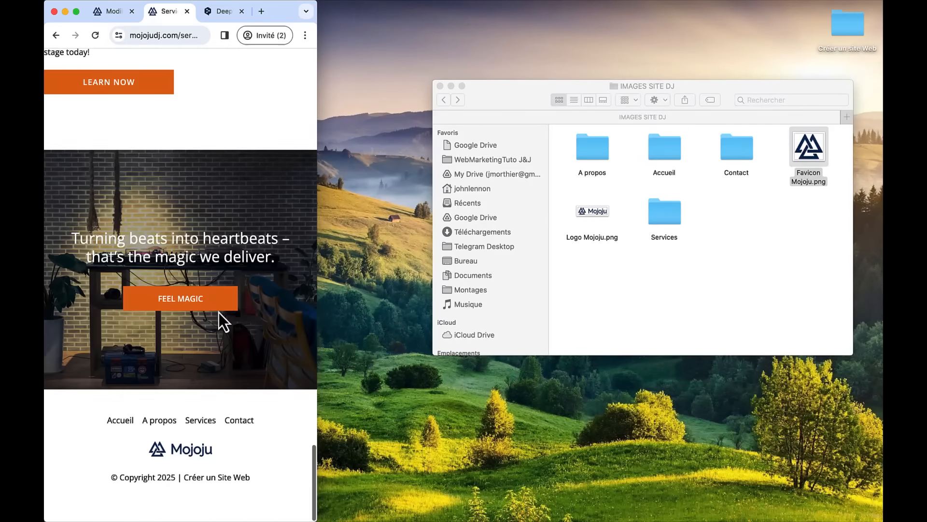
scroll(218, 312, "up", 20)
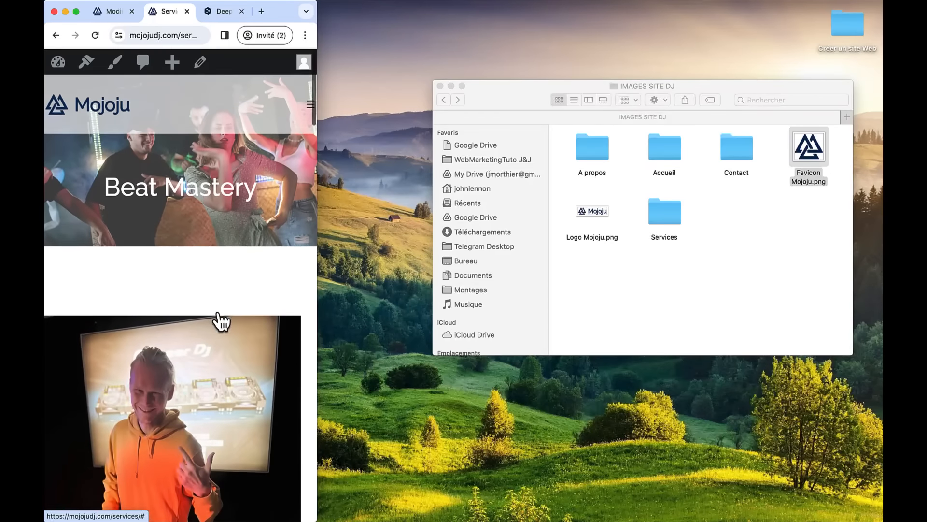
left_click(109, 121)
double_click(273, 16)
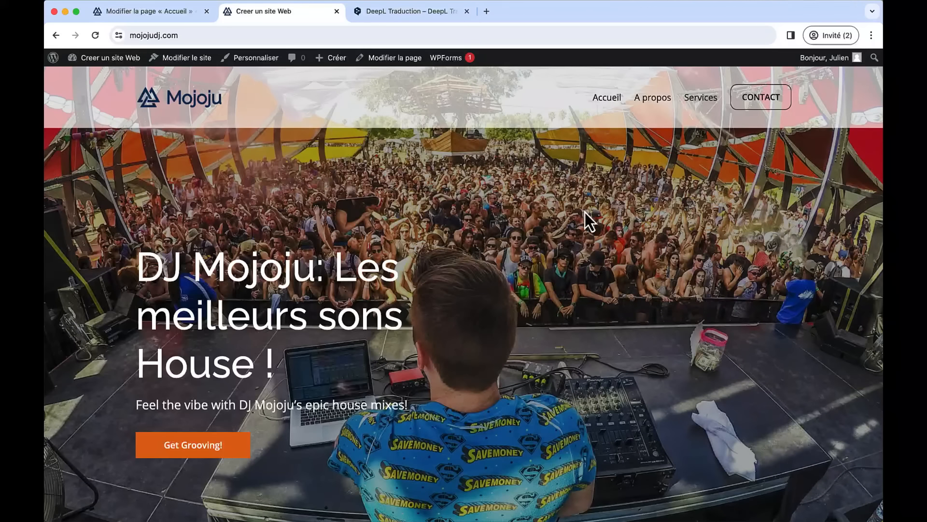
- Close the DeepL and 'Modifier la page « Accueil »' tabs, then review the live home page
left_click(466, 11)
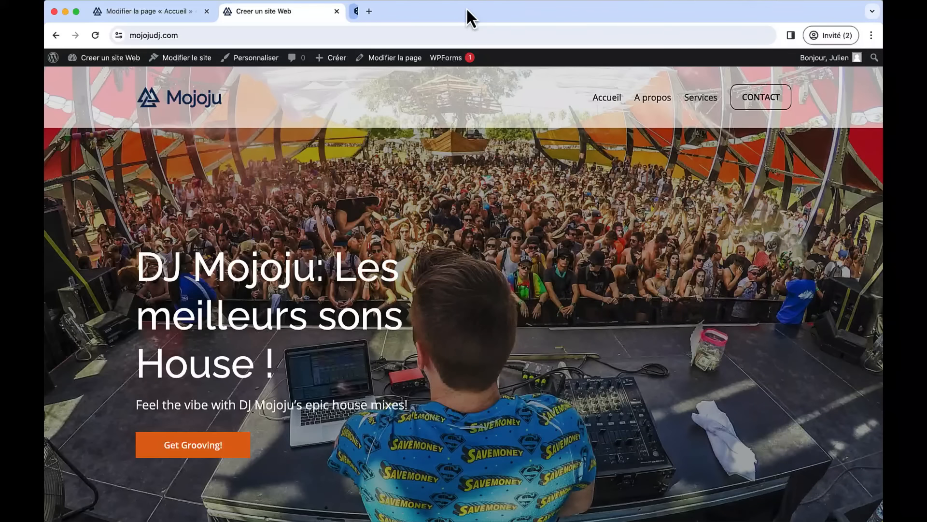
left_click(207, 11)
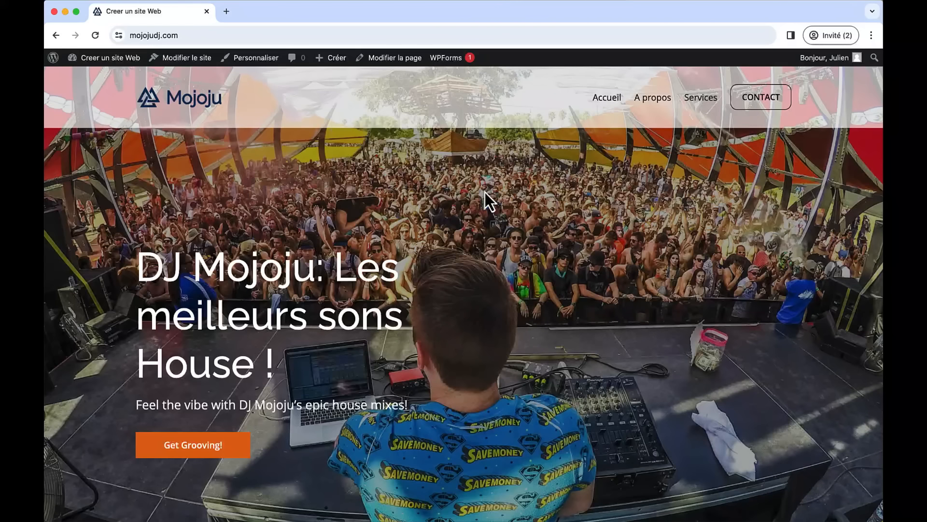
scroll(485, 192, "down", 6)
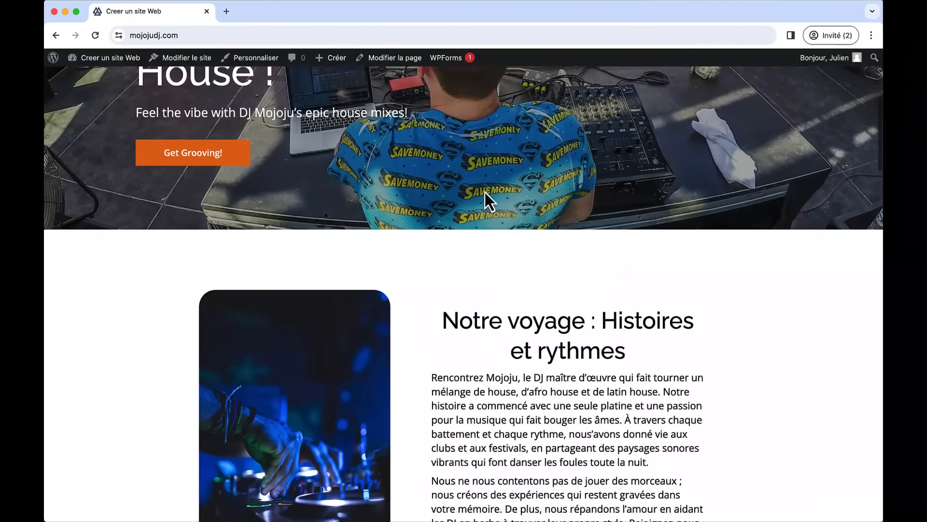
scroll(485, 192, "down", 3)
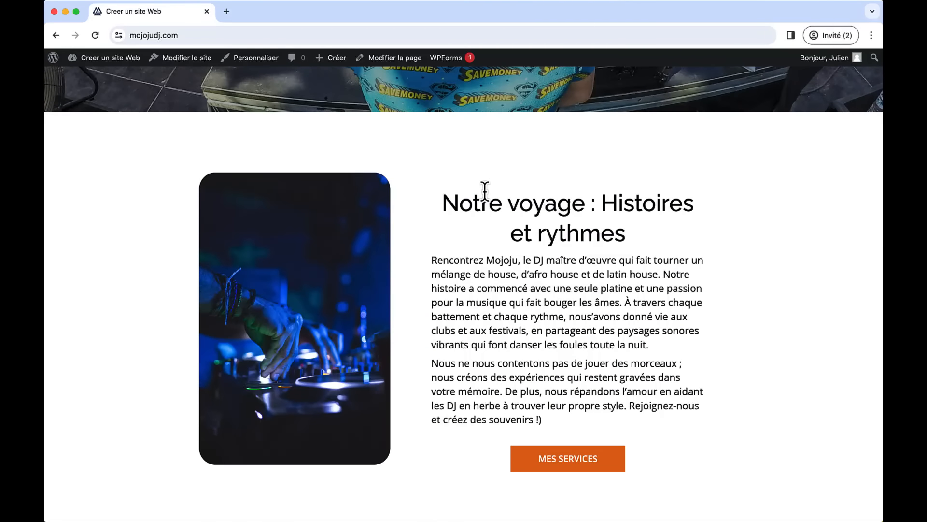
scroll(485, 189, "up", 9)
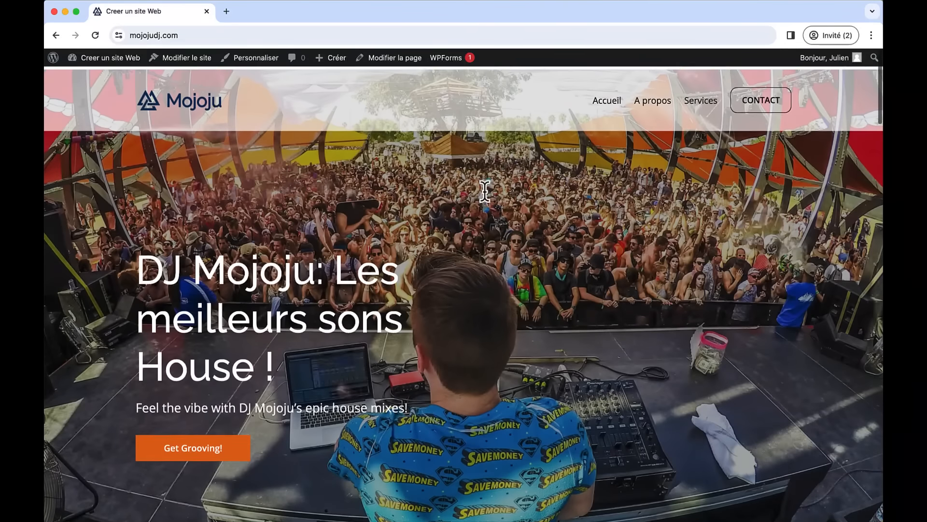